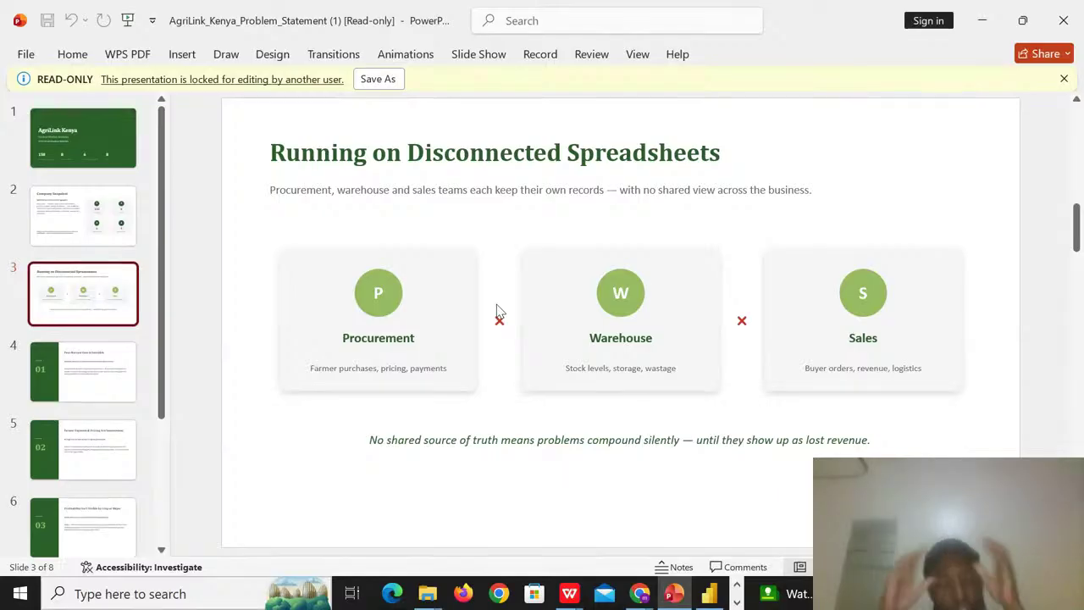
- Read through slides 4 to 7, covering the three problem statements and the dataset overview
left_click(79, 382)
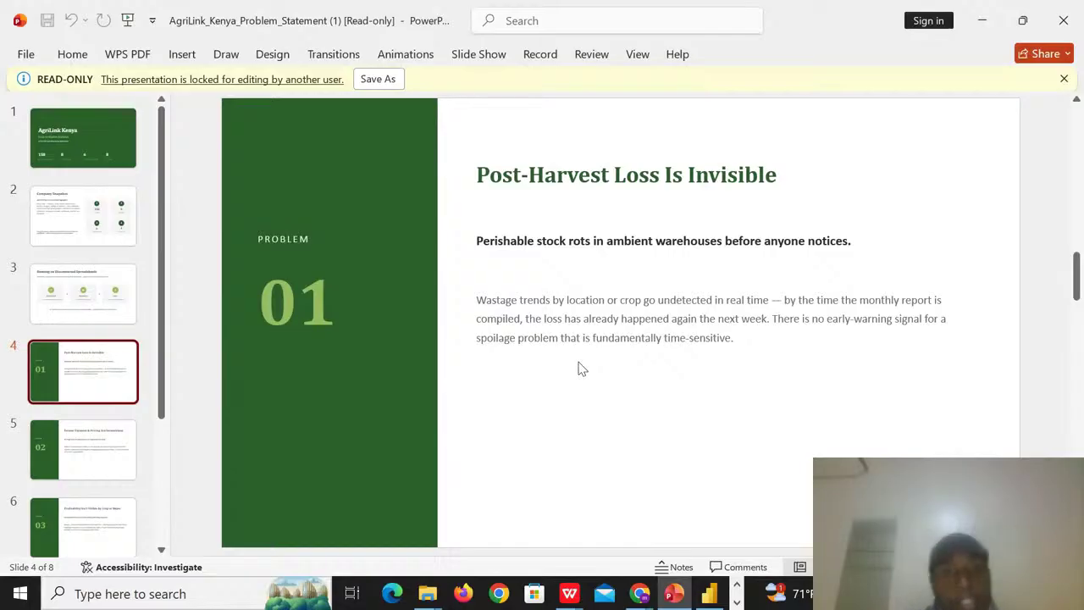
left_click(90, 428)
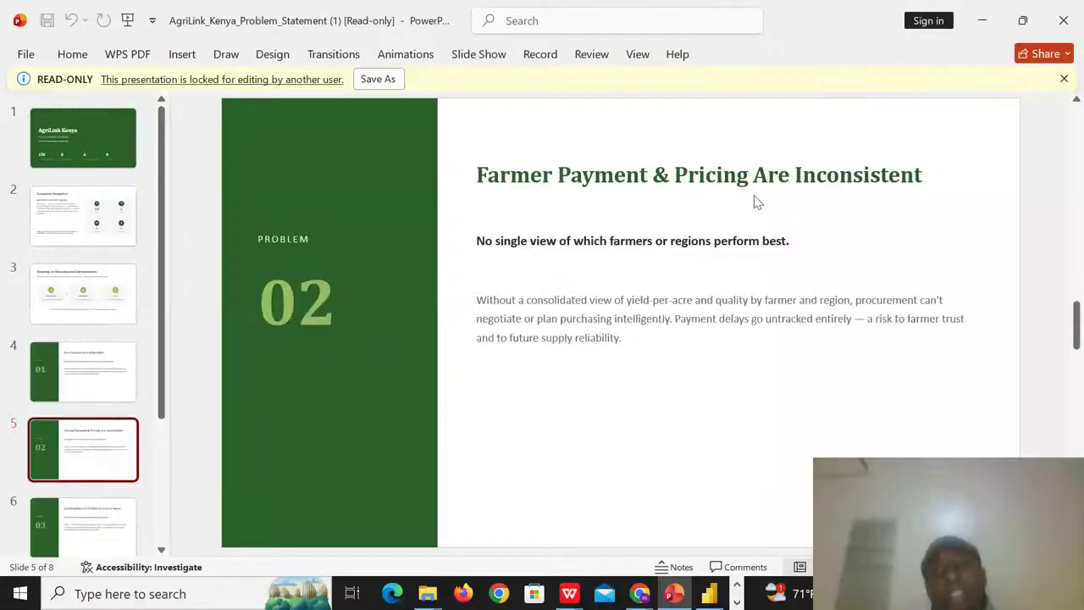
left_click(108, 524)
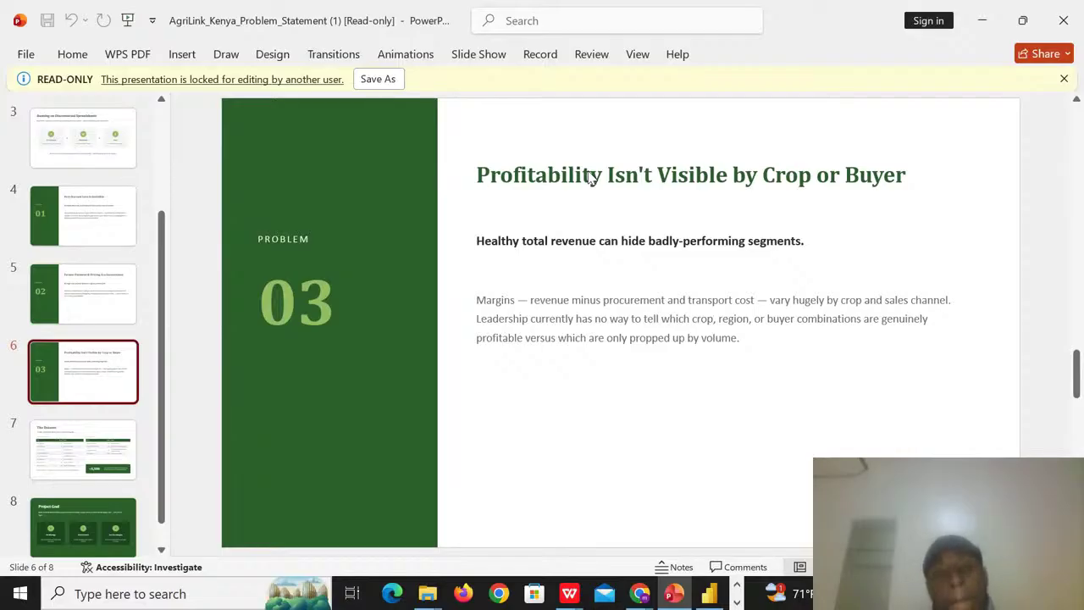
left_click(93, 440)
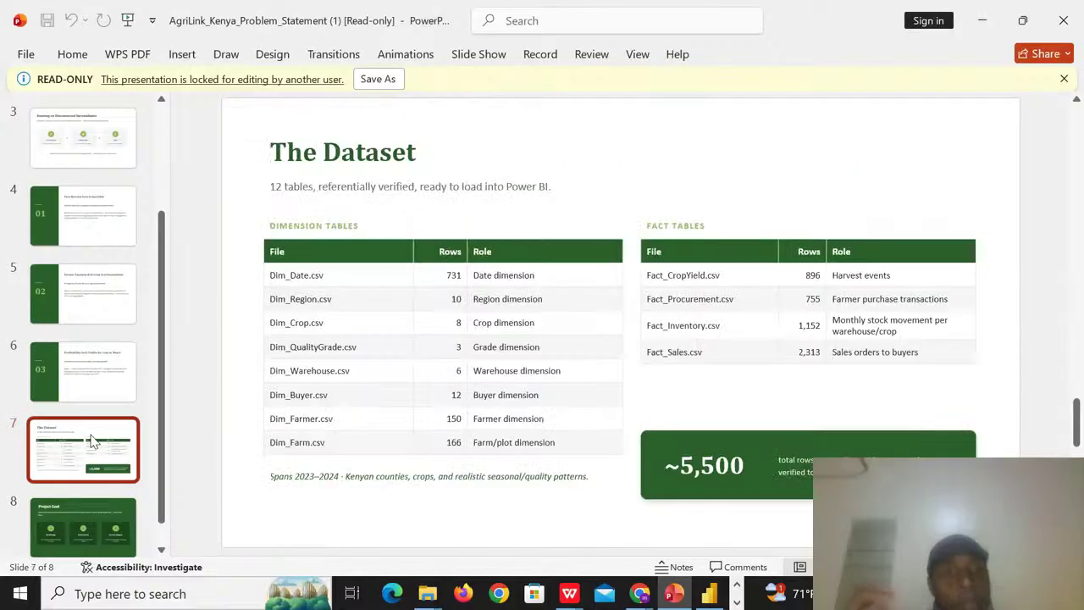
- Go back over problem slides 01, 02 and 03, ending on the dataset slide
left_click(49, 216)
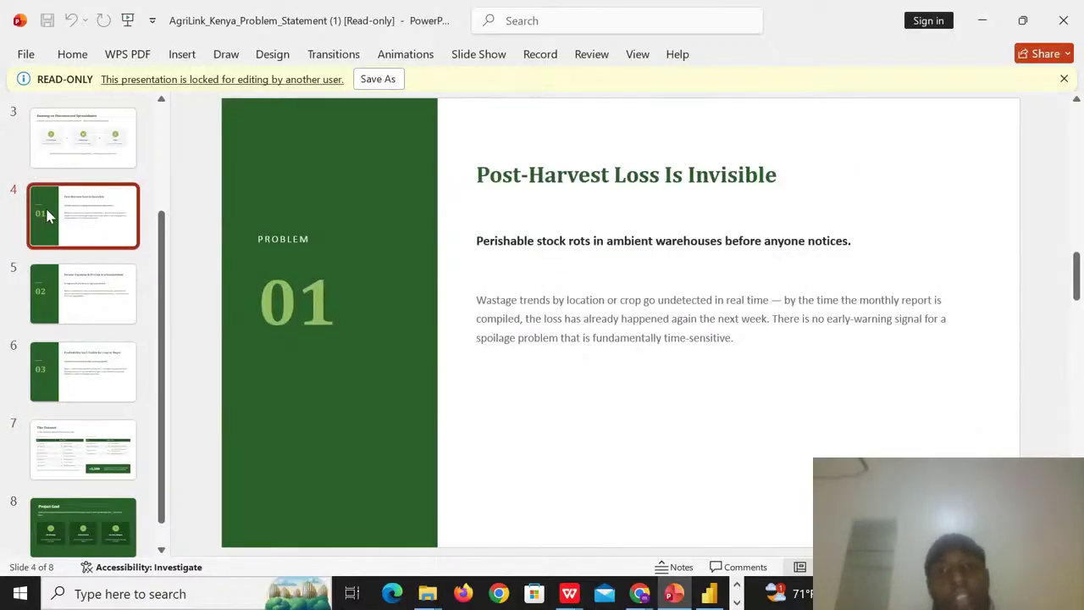
left_click(68, 290)
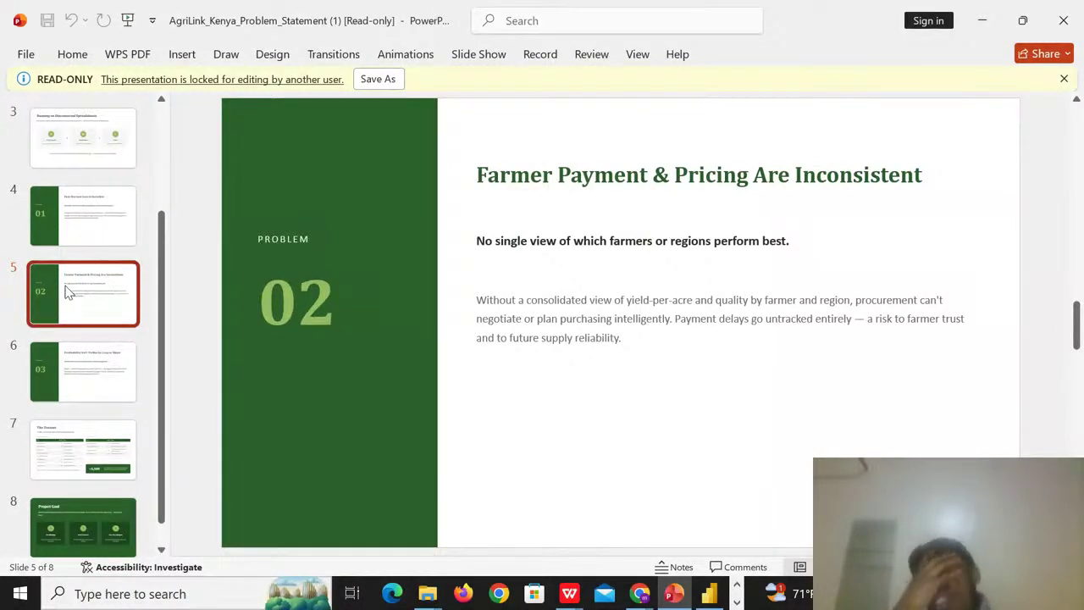
left_click(81, 372)
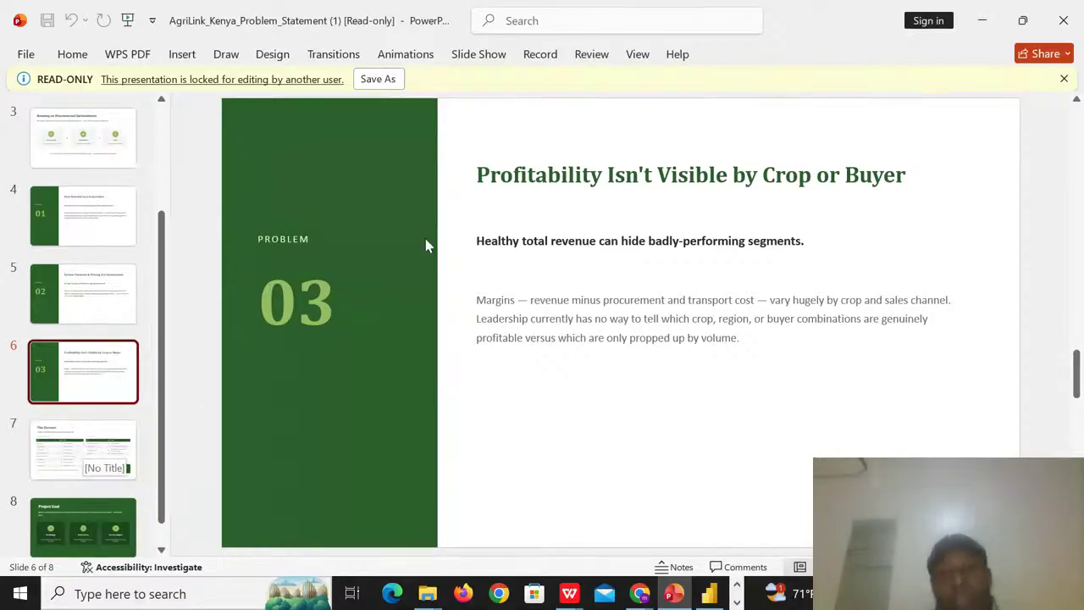
left_click(78, 447)
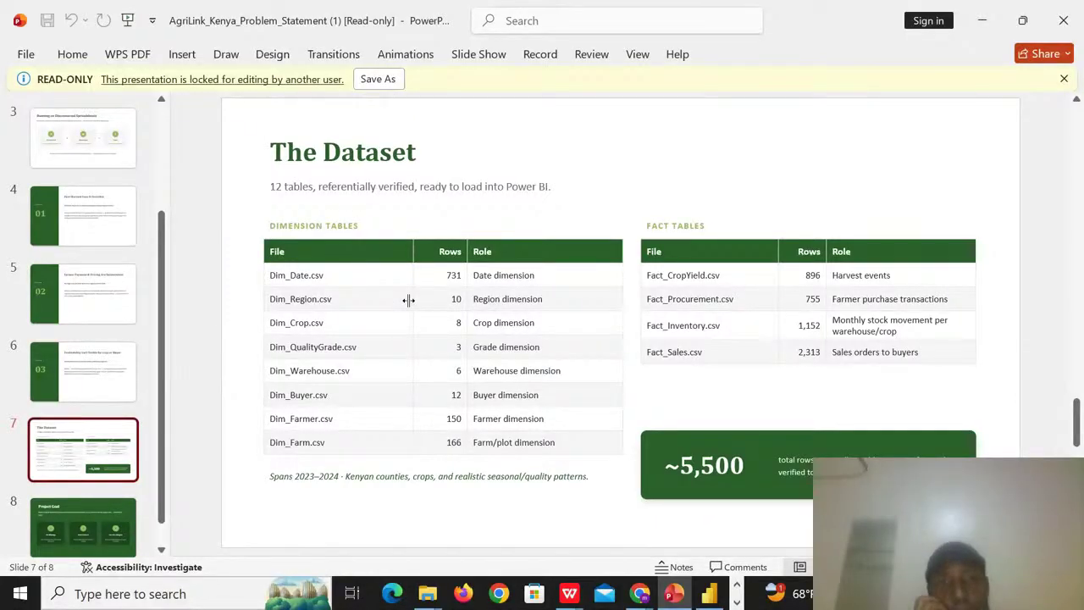
- Revisit the three problem slides and compare the Project Goal slide with the dataset slide, finishing on Project Goal
left_click(75, 212)
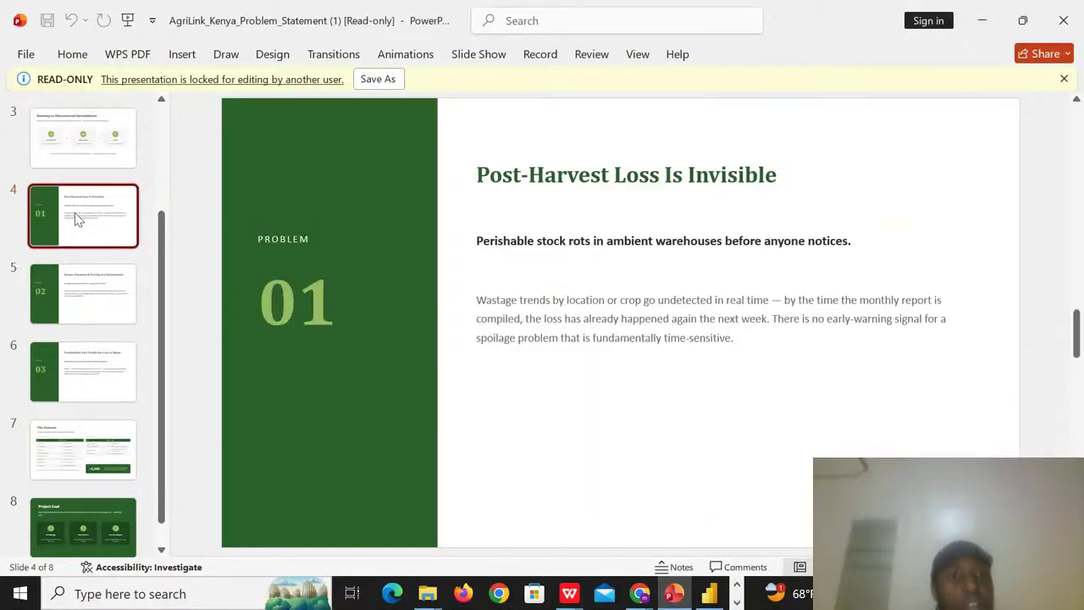
left_click(114, 315)
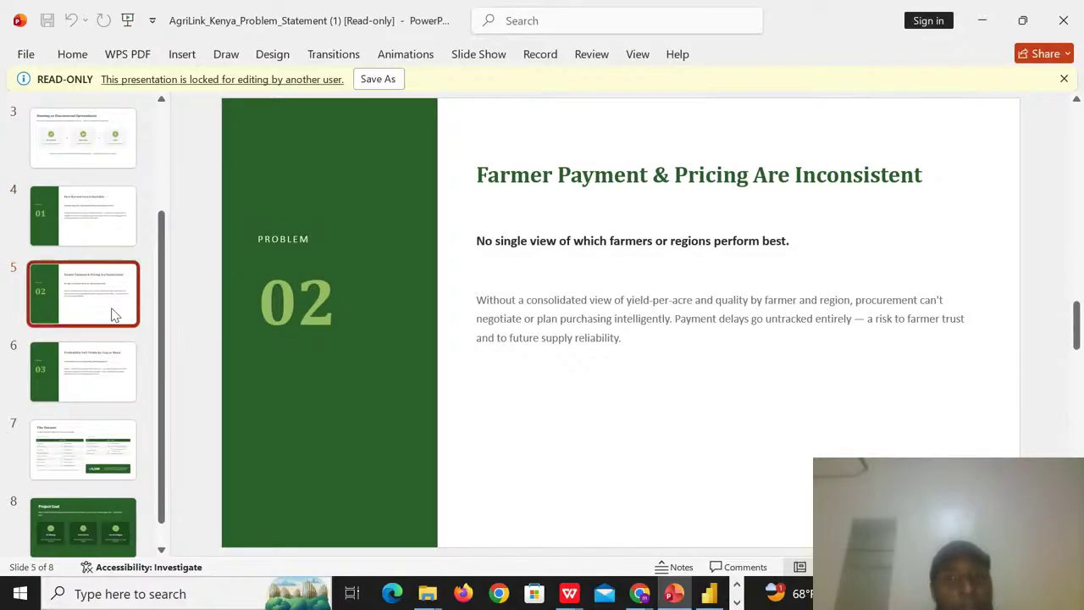
left_click(103, 389)
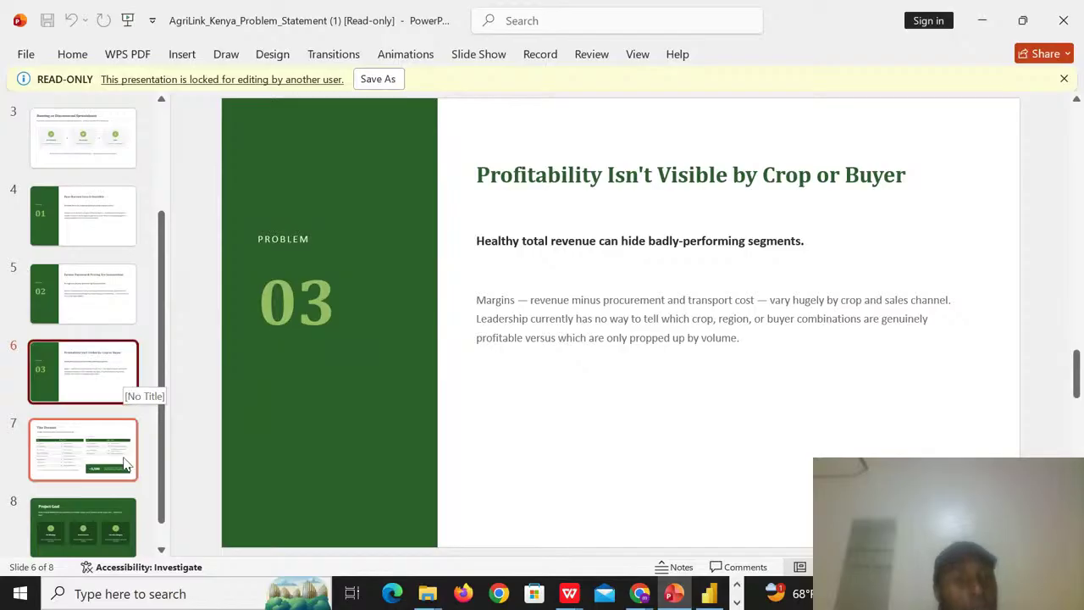
left_click(98, 529)
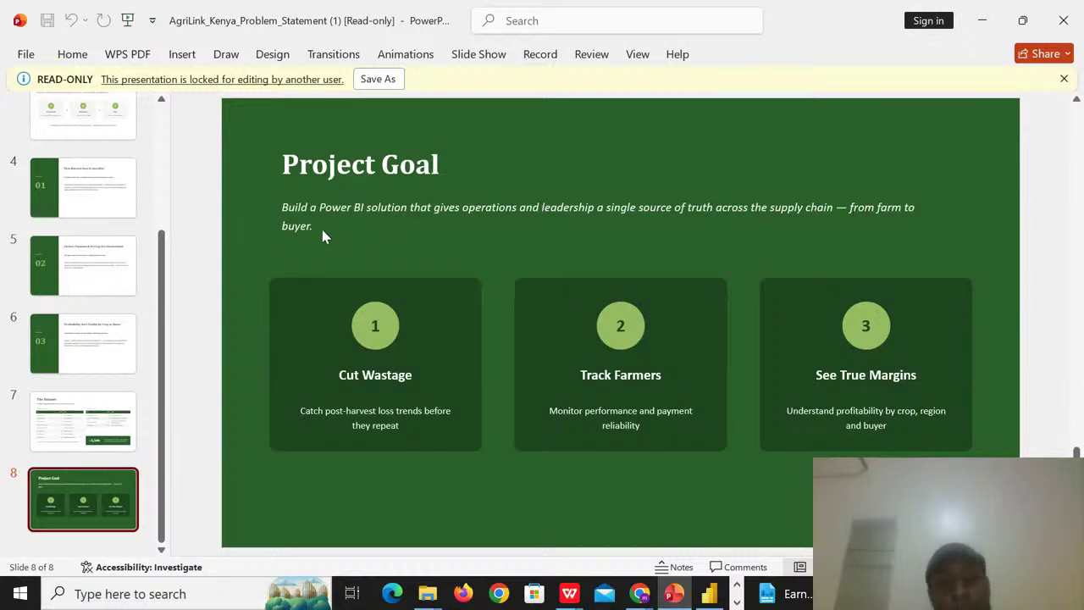
left_click(73, 429)
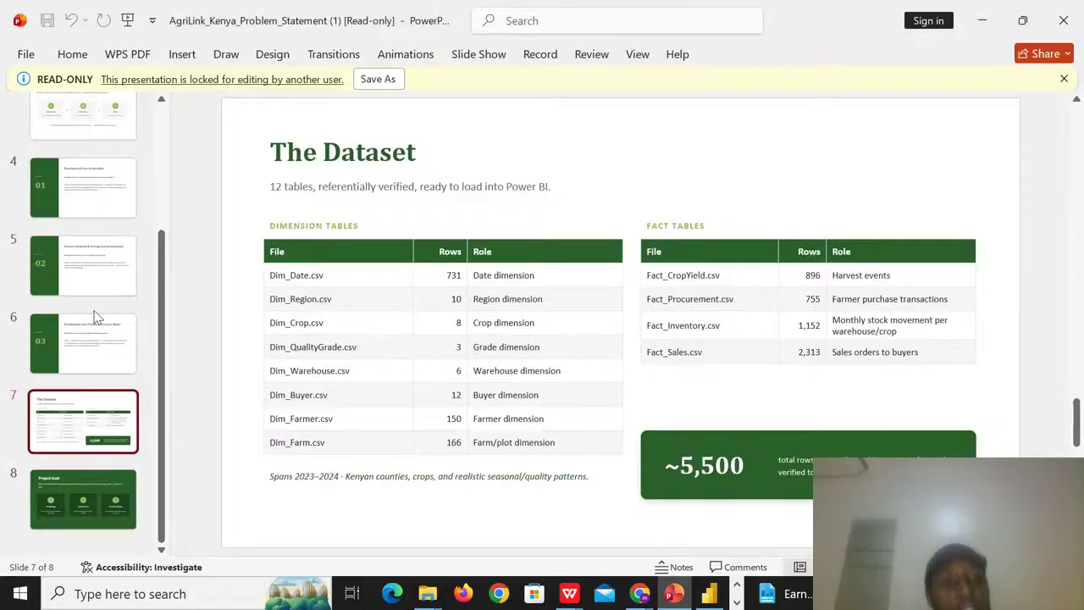
left_click(93, 523)
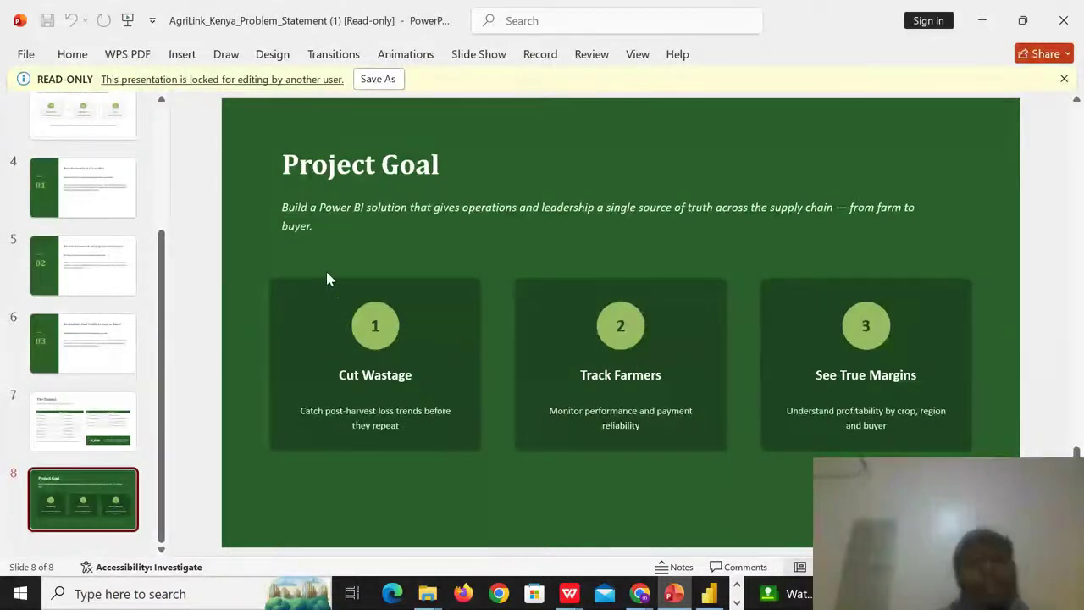
- Review the whole deck in order, from the AgriLink Kenya title slide to the Project Goal slide
scroll(162, 110, "up", 5)
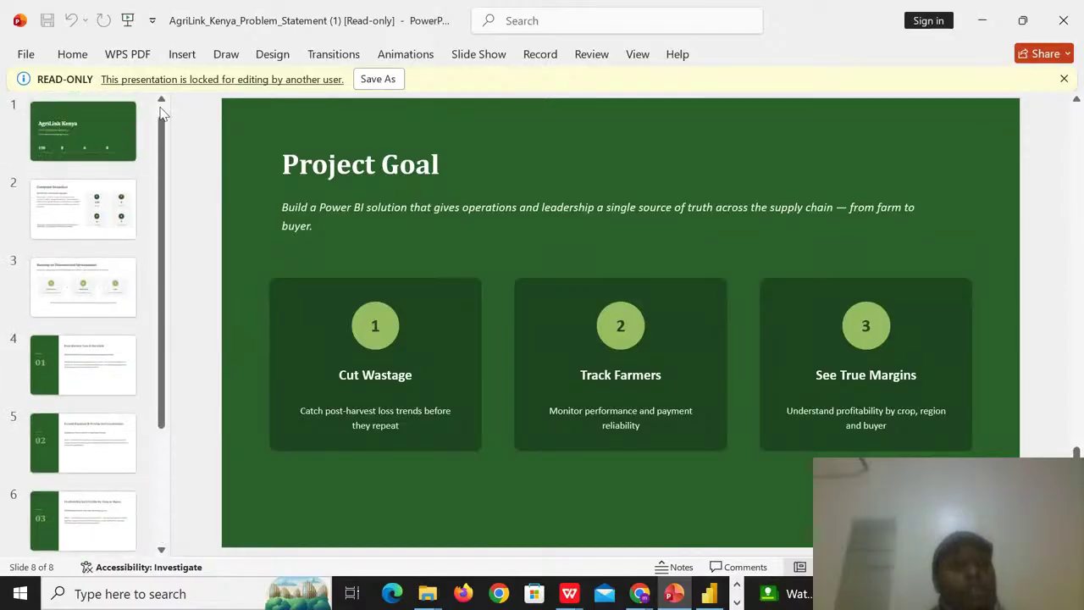
left_click(75, 150)
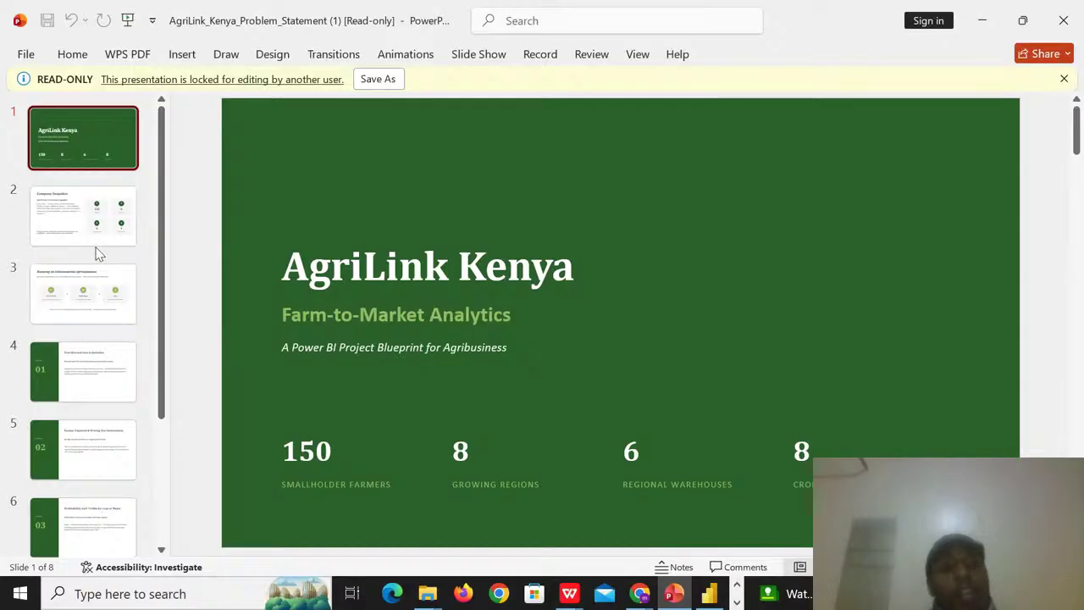
left_click(100, 217)
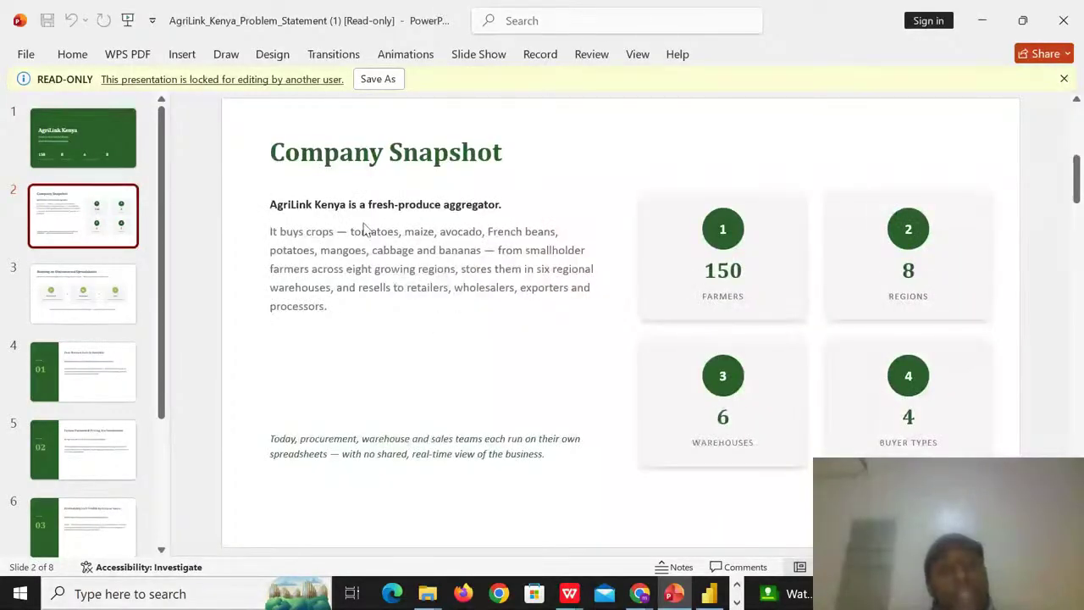
left_click(89, 296)
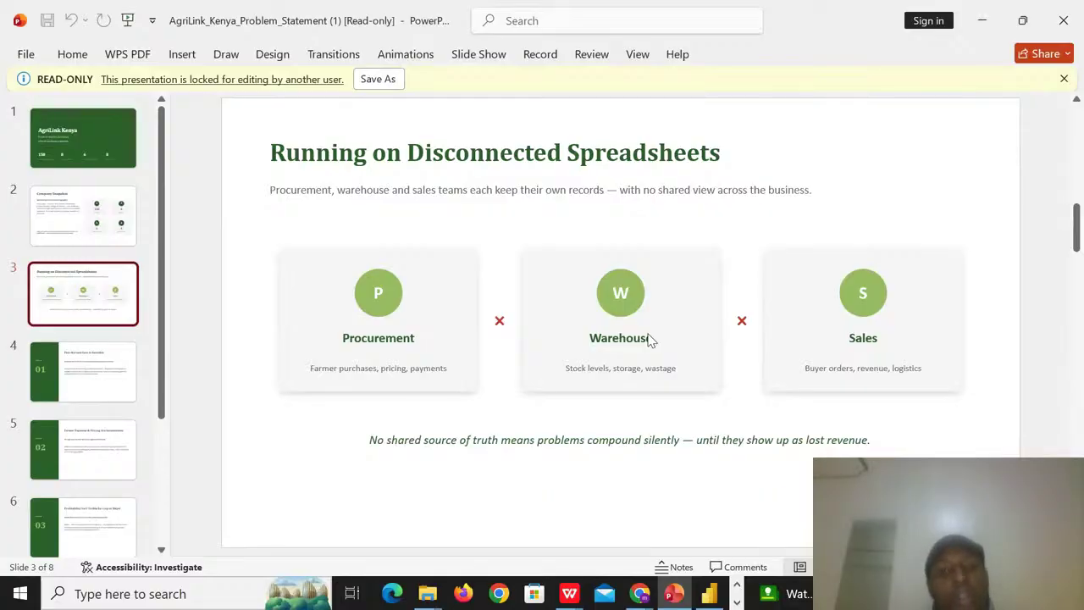
left_click(85, 382)
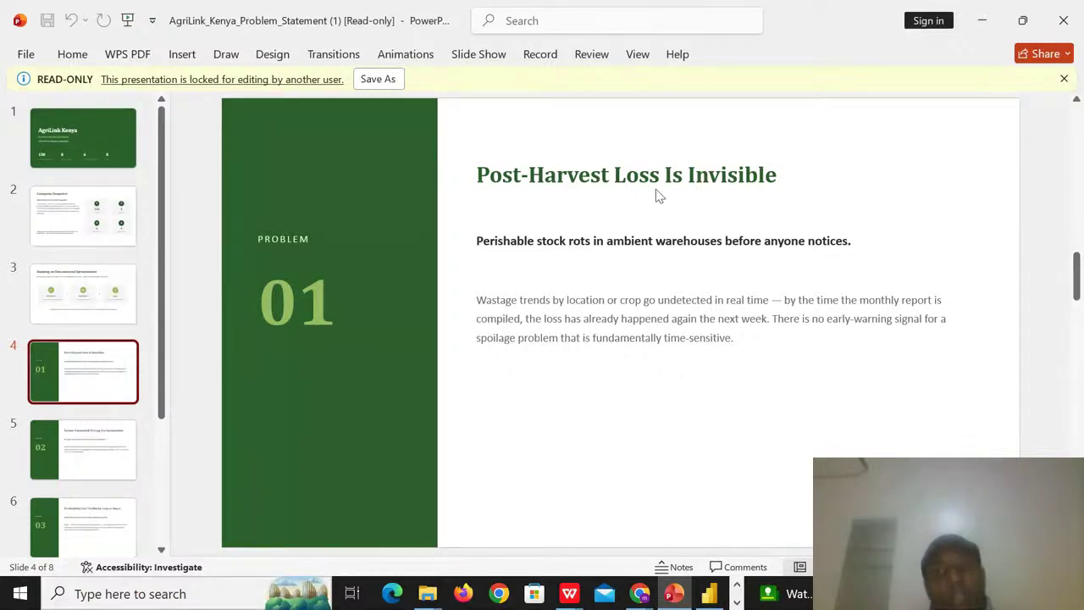
left_click(84, 444)
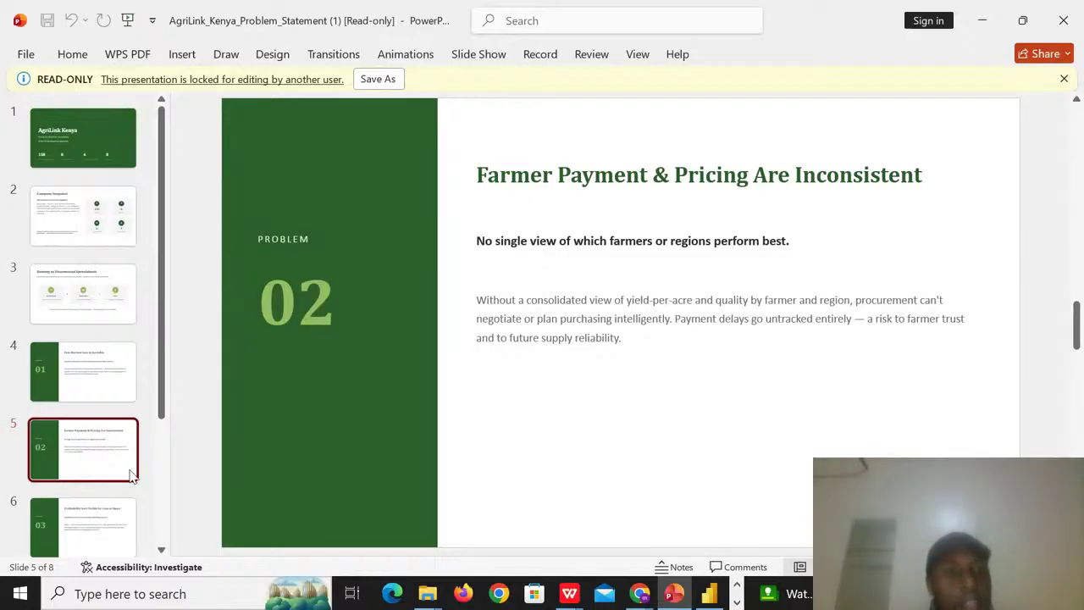
left_click(105, 508)
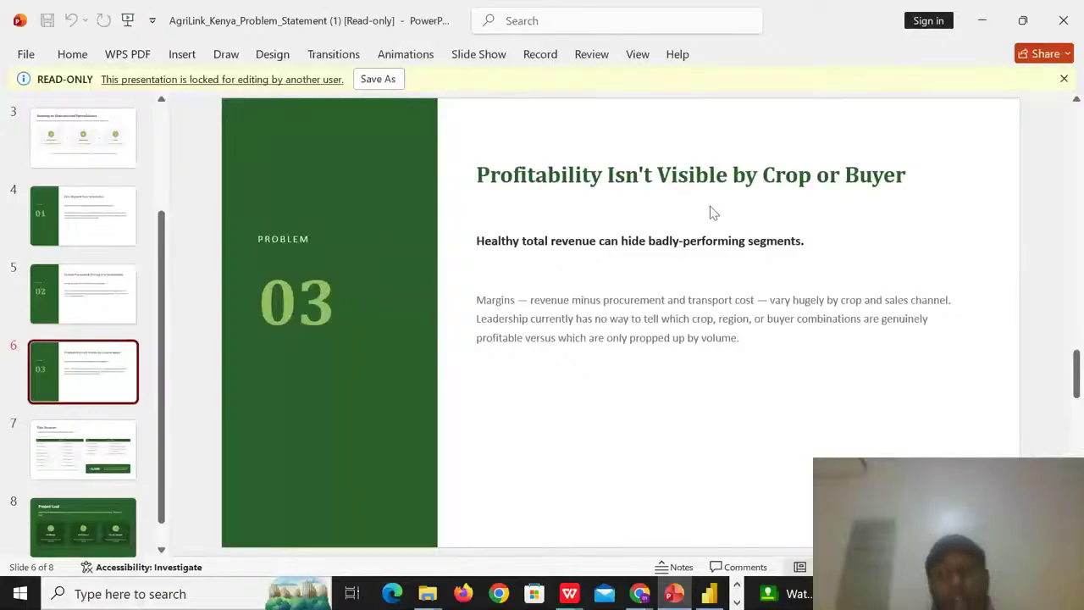
left_click(127, 429)
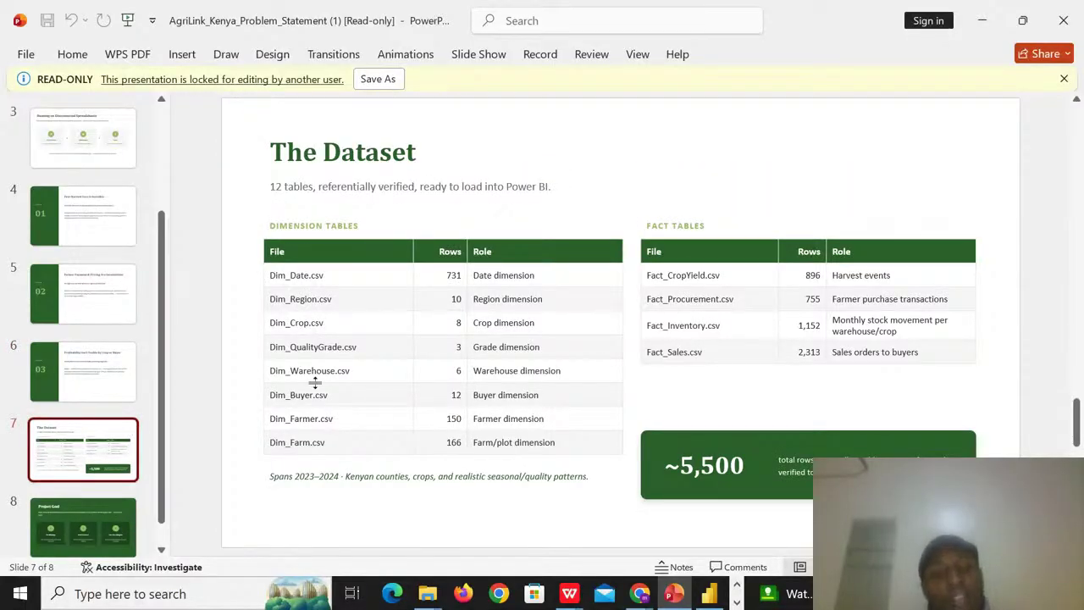
left_click(61, 504)
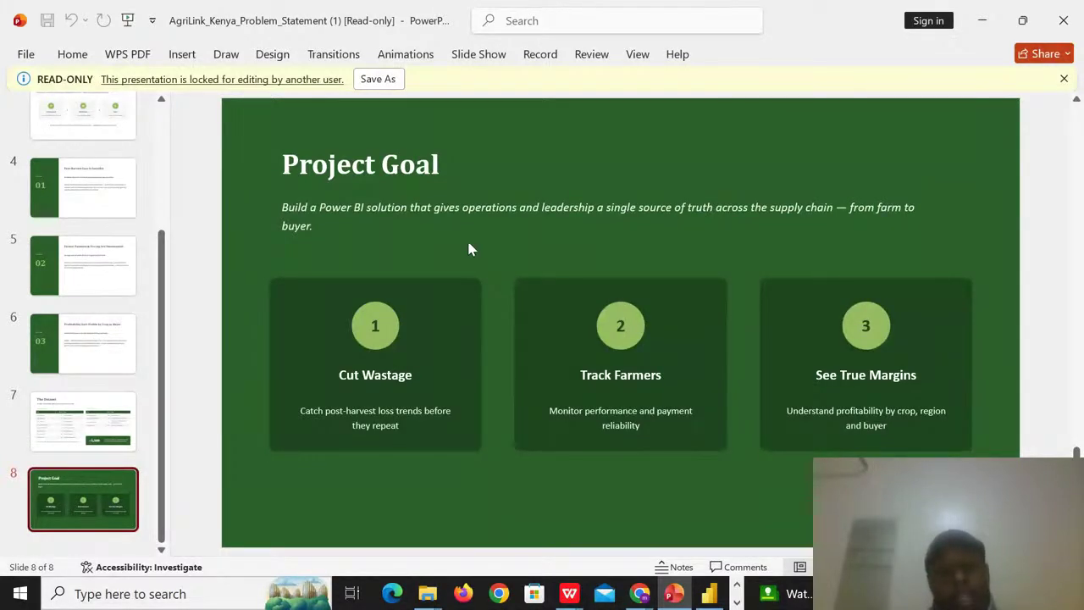
- View the Dim_Buyer.xlsx workbook in WPS Office, and return to the dataset slide in PowerPoint
right_click(569, 593)
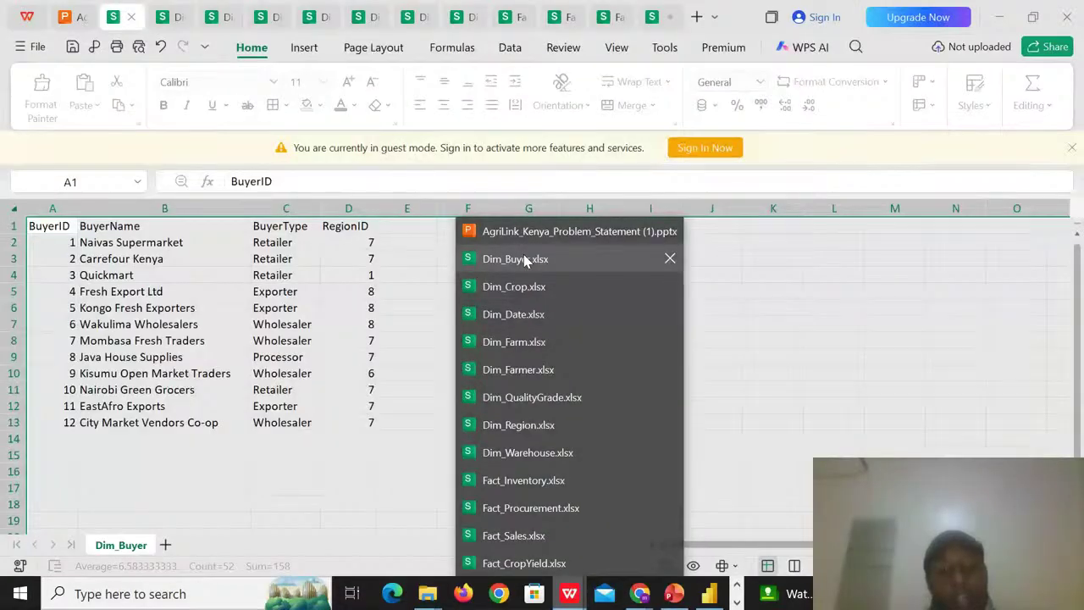
left_click(525, 259)
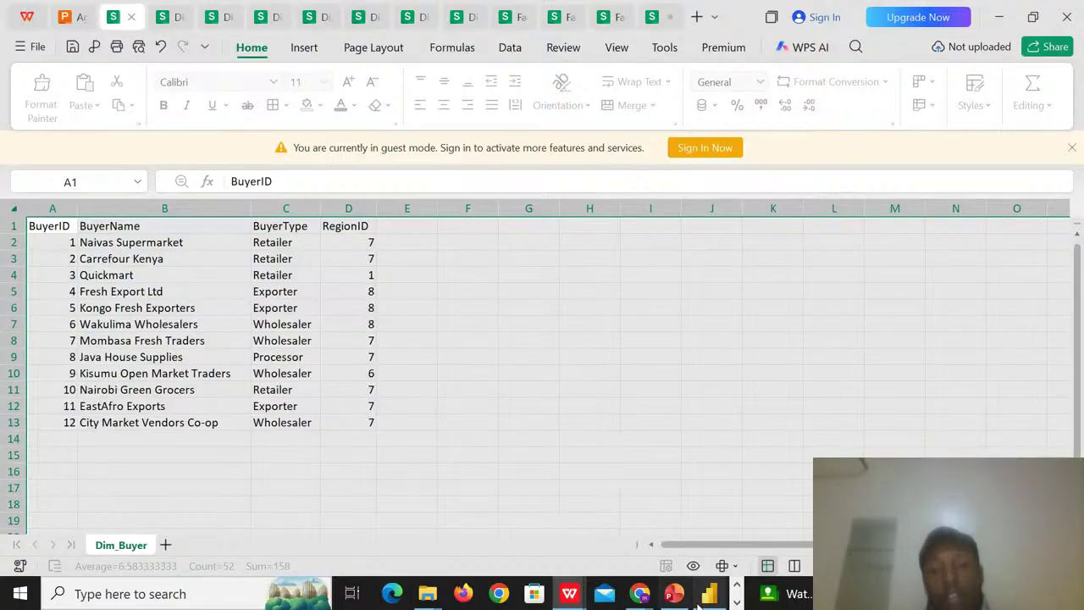
mouse_move(674, 595)
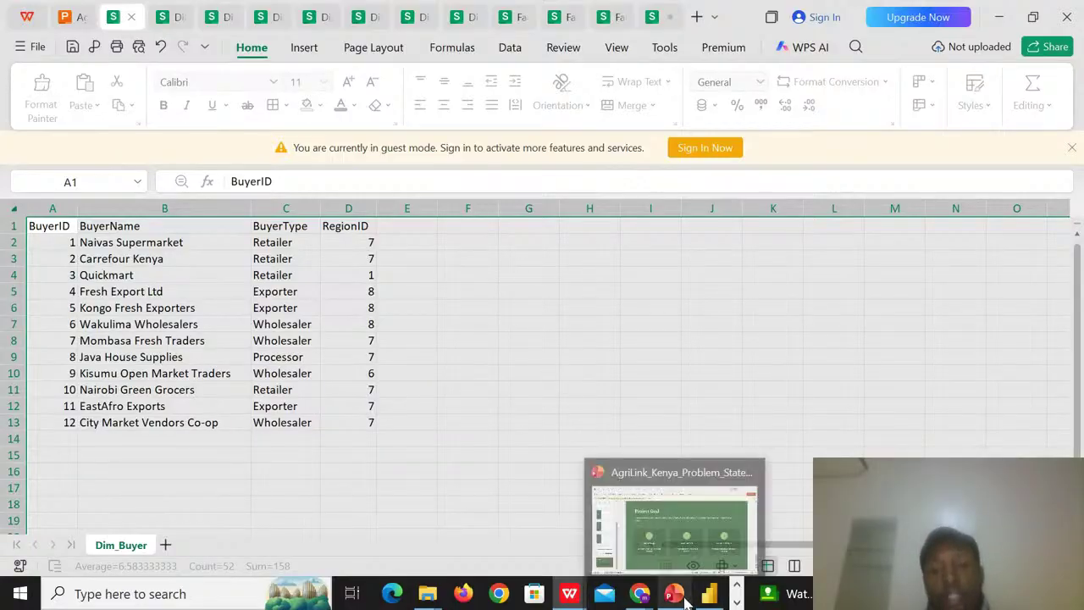
left_click(641, 535)
left_click(83, 421)
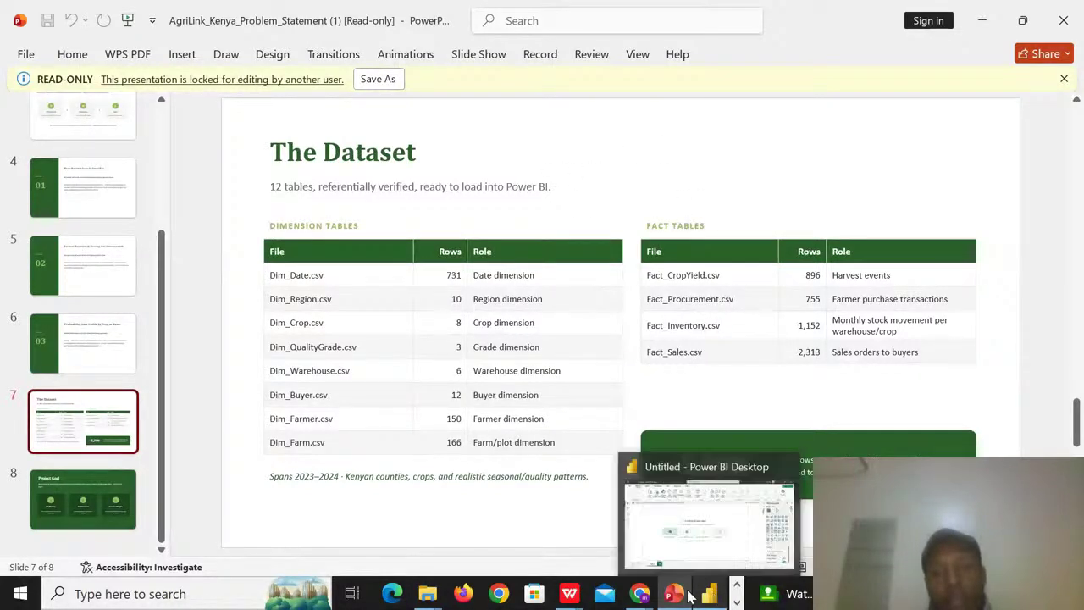
- Switch to WPS Office and examine the columns of the Dim_Buyer, Dim_Crop and Dim_Date tables
left_click(569, 598)
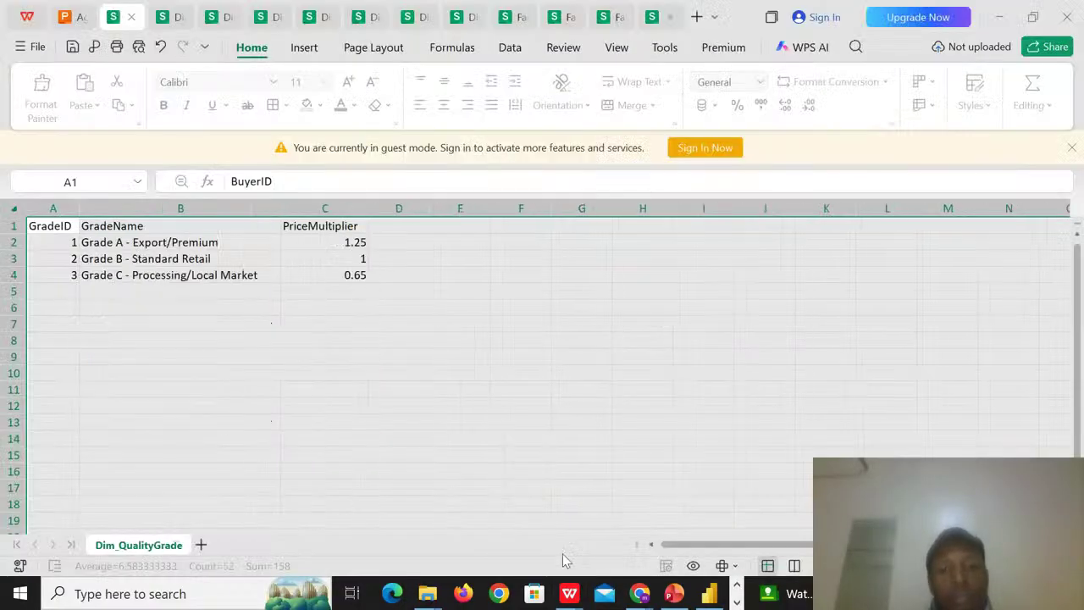
left_click(116, 17)
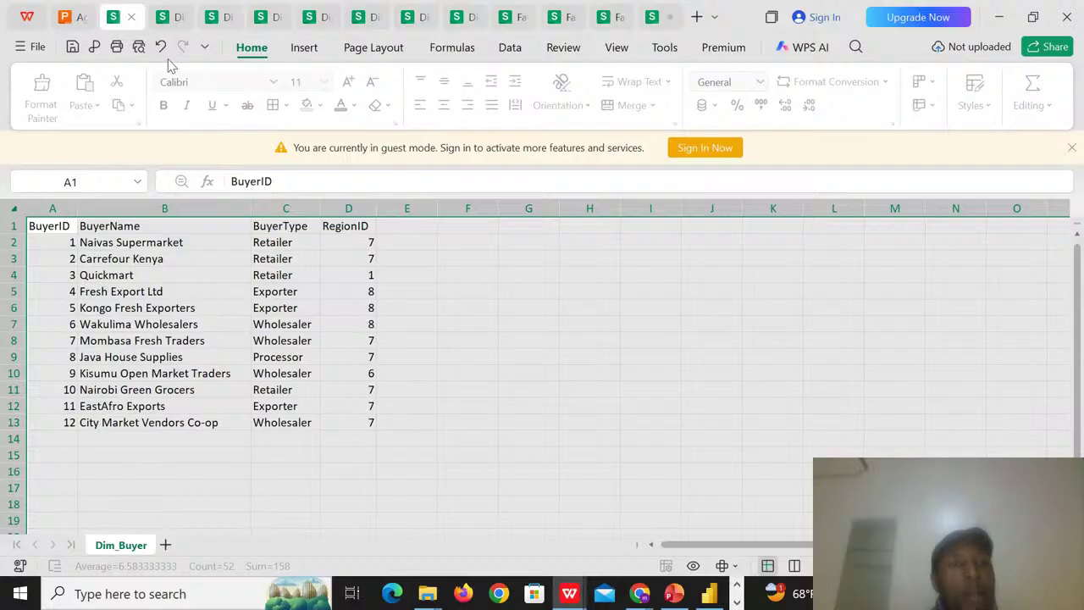
left_click(165, 21)
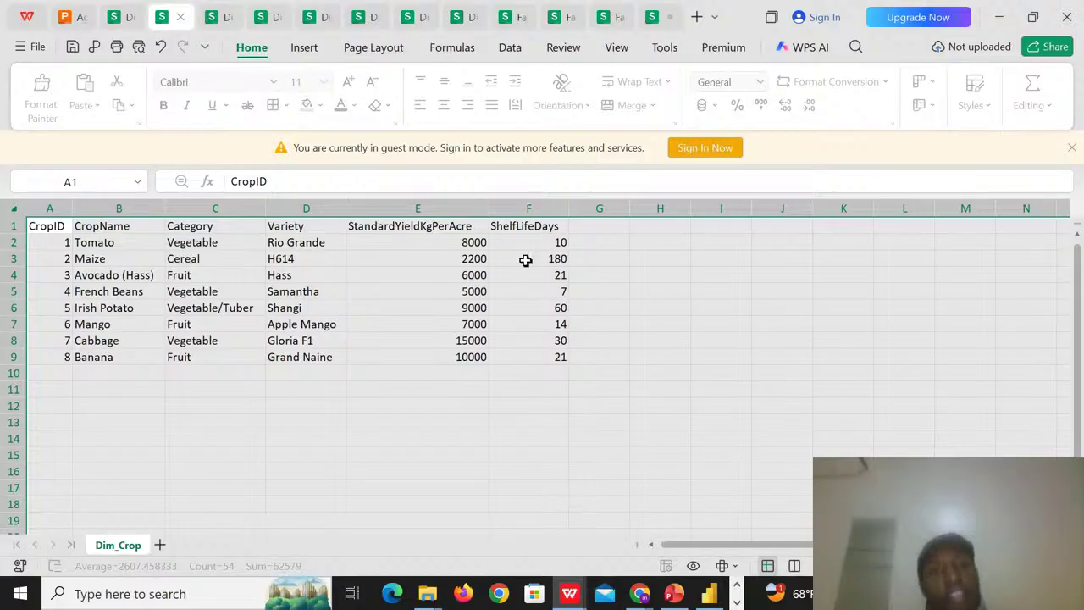
left_click(217, 24)
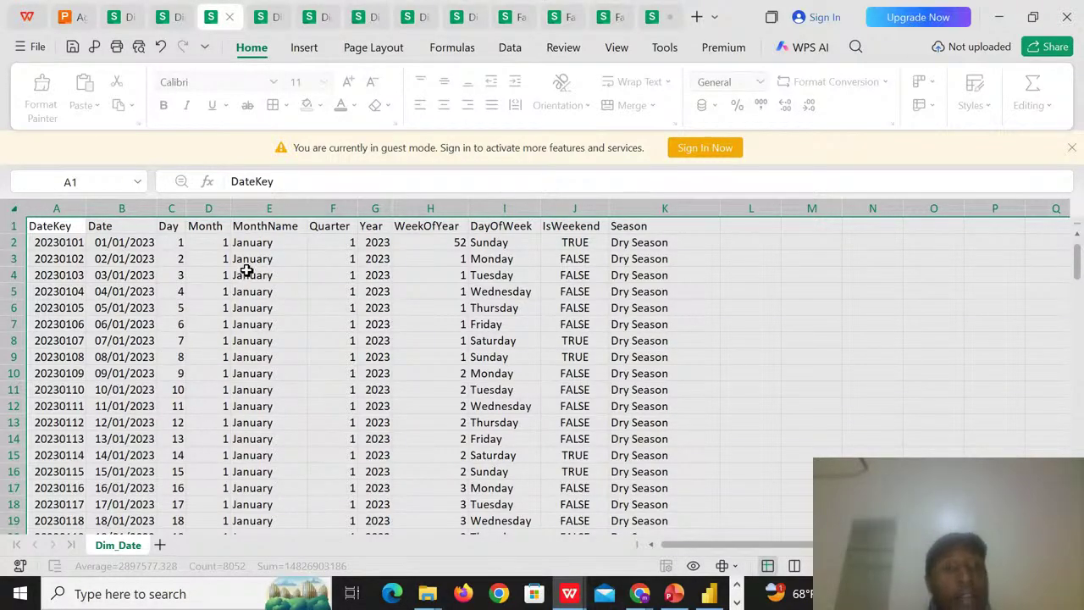
- Show the Dim_Farm table and auto-fit all its column widths to their contents
left_click(269, 25)
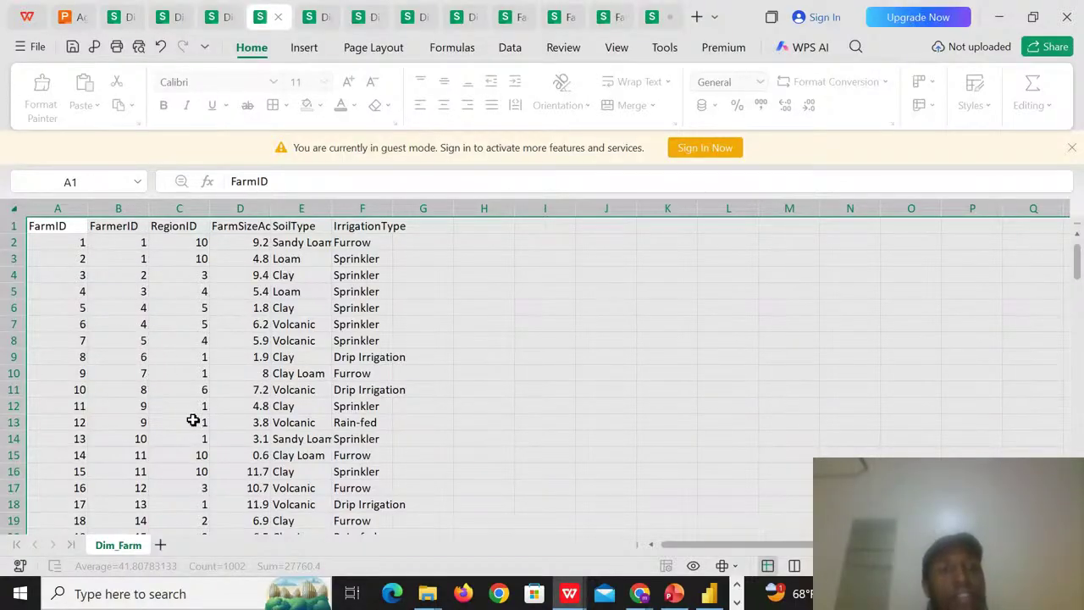
double_click(270, 209)
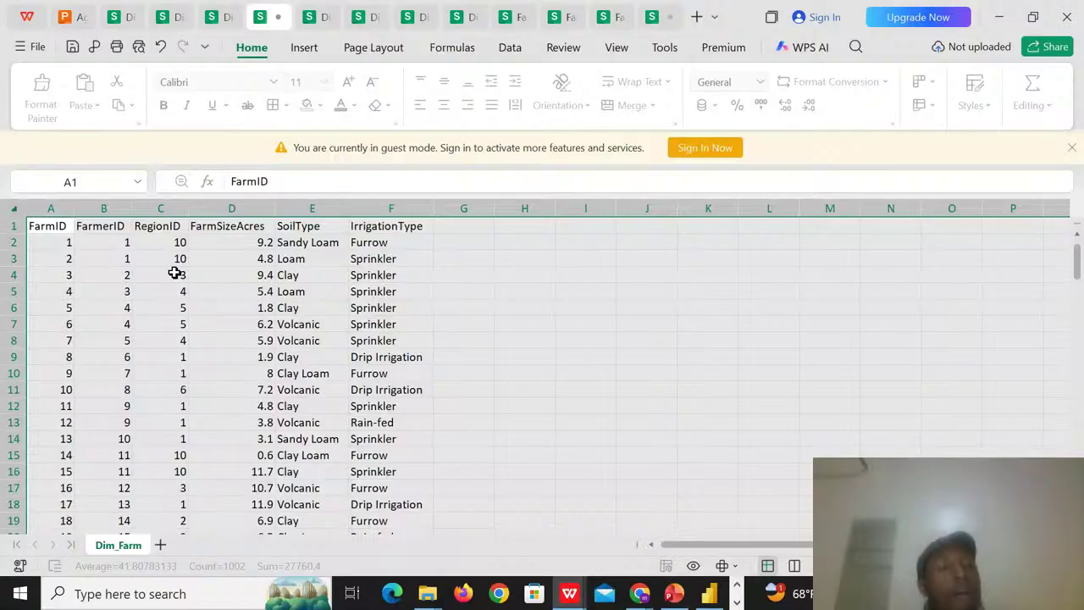
- Examine the columns of the Dim_Farmer and Dim_QualityGrade tables
left_click(309, 25)
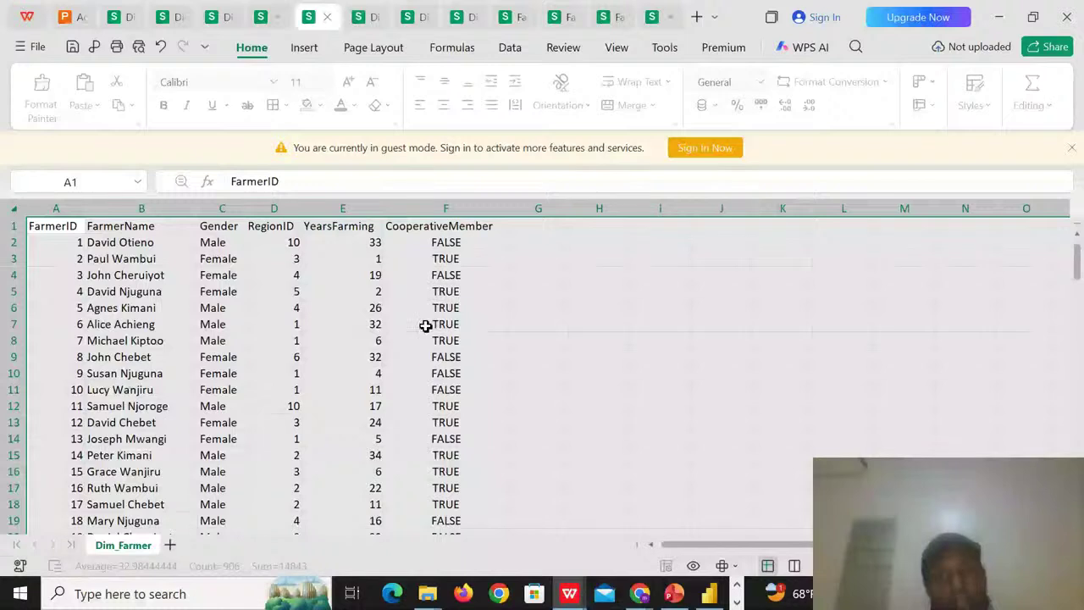
left_click(362, 19)
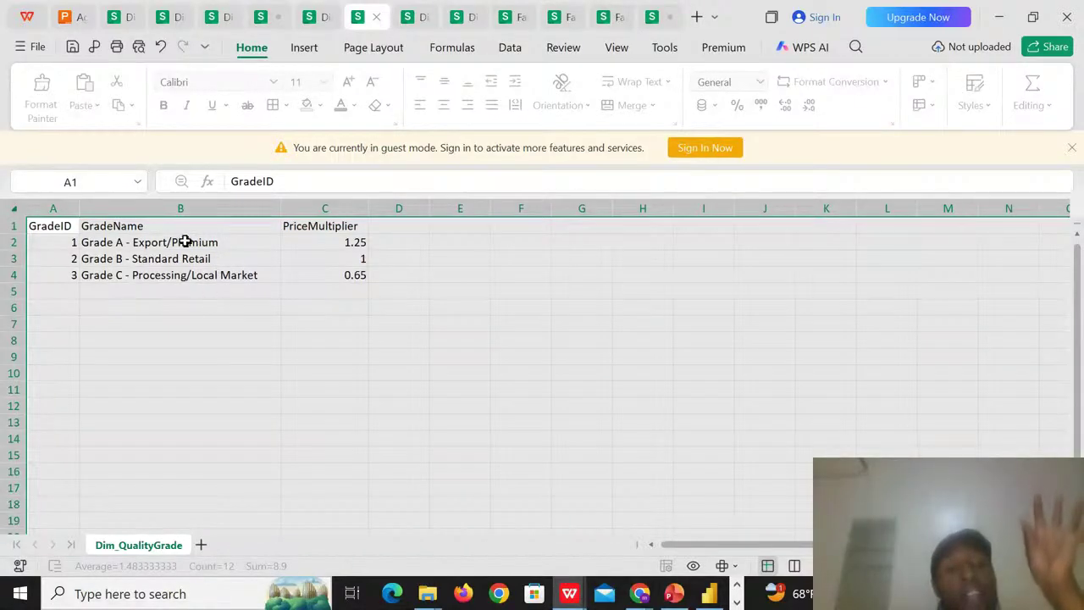
- Examine the columns of the Dim_Region, Dim_Warehouse, Fact_Inventory, Fact_Procurement, Fact_Sales and Fact_CropYield tables
left_click(409, 20)
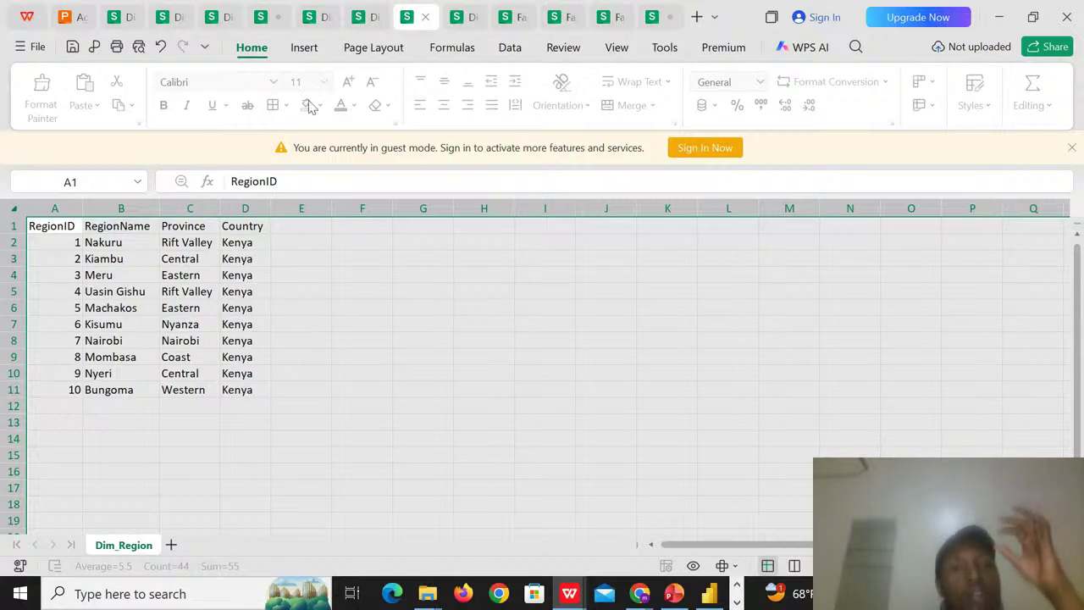
left_click(456, 19)
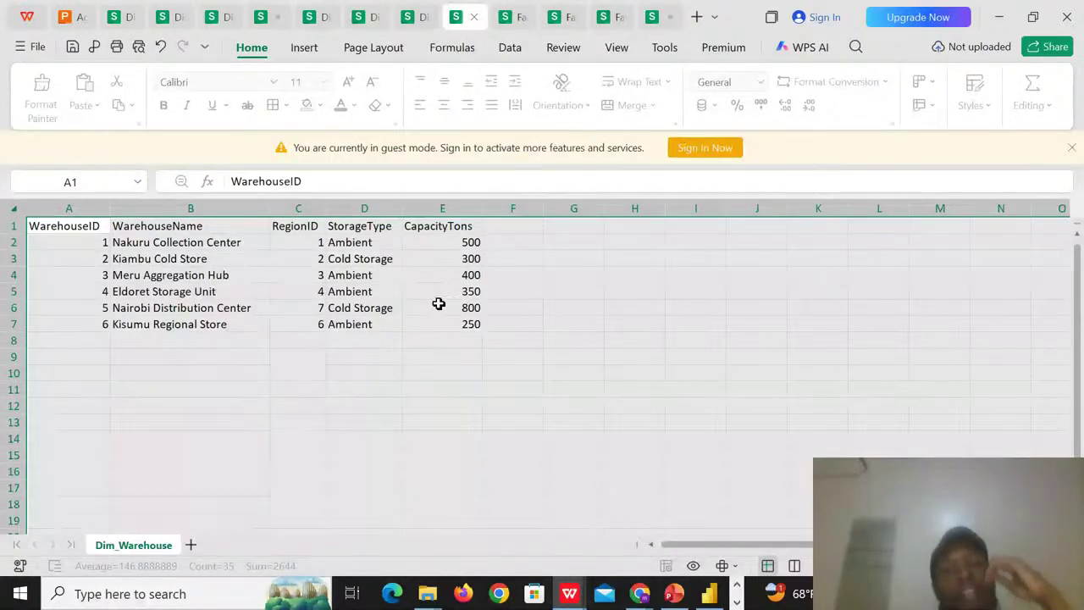
left_click(507, 24)
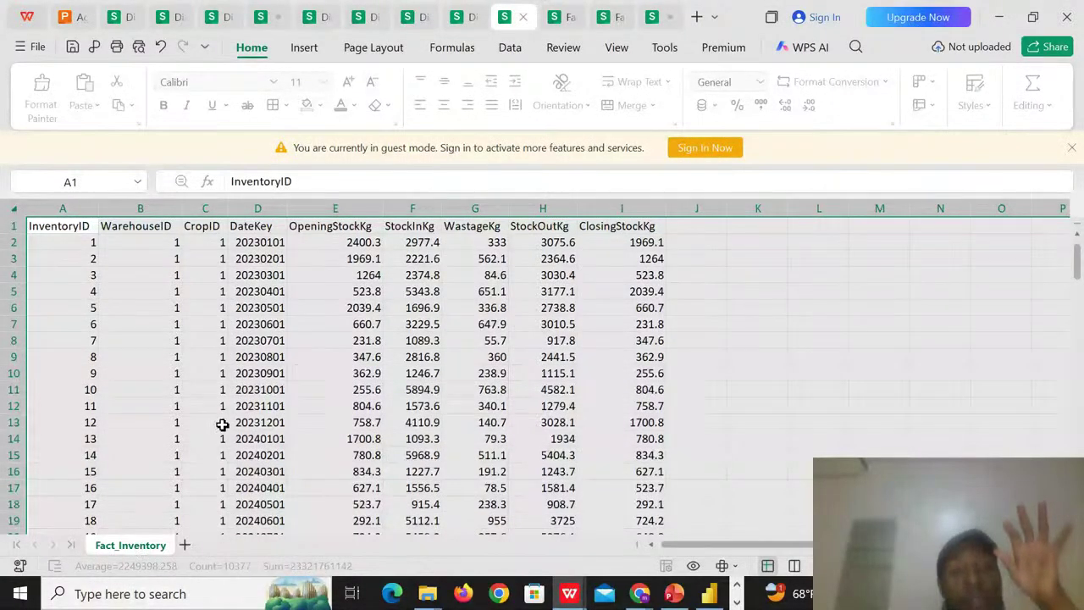
left_click(561, 18)
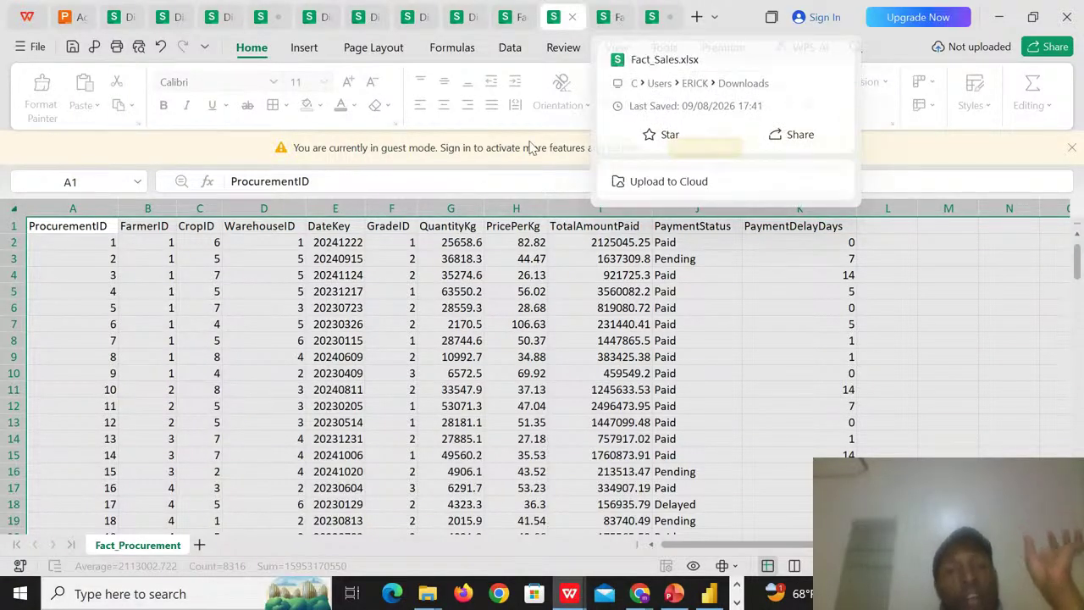
left_click(605, 17)
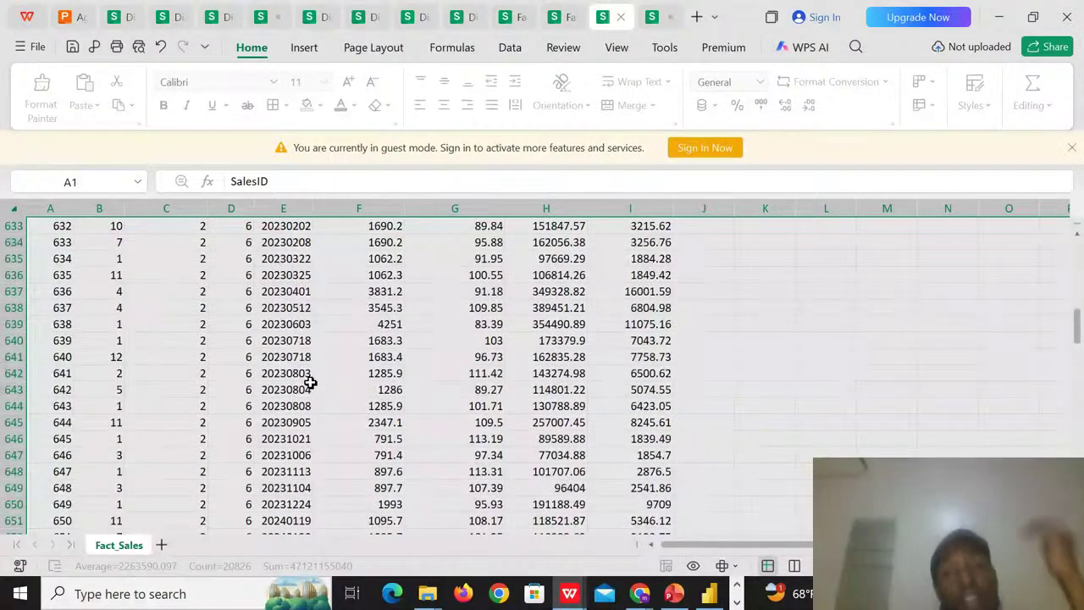
left_click(653, 18)
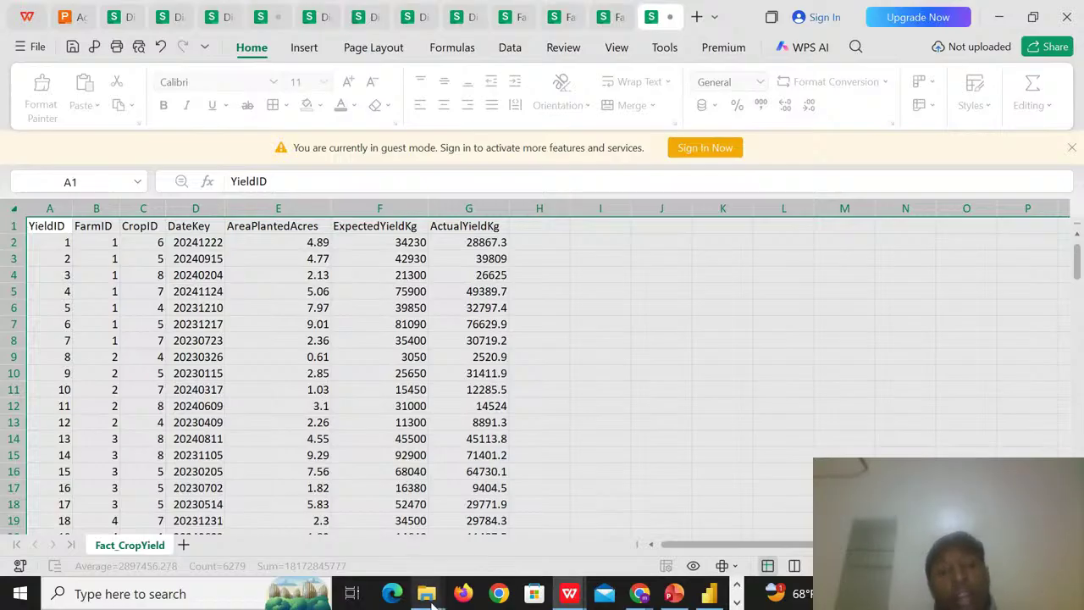
- Switch to File Explorer and locate AgriLink_PowerBI_Dataset among the recent files
mouse_move(427, 593)
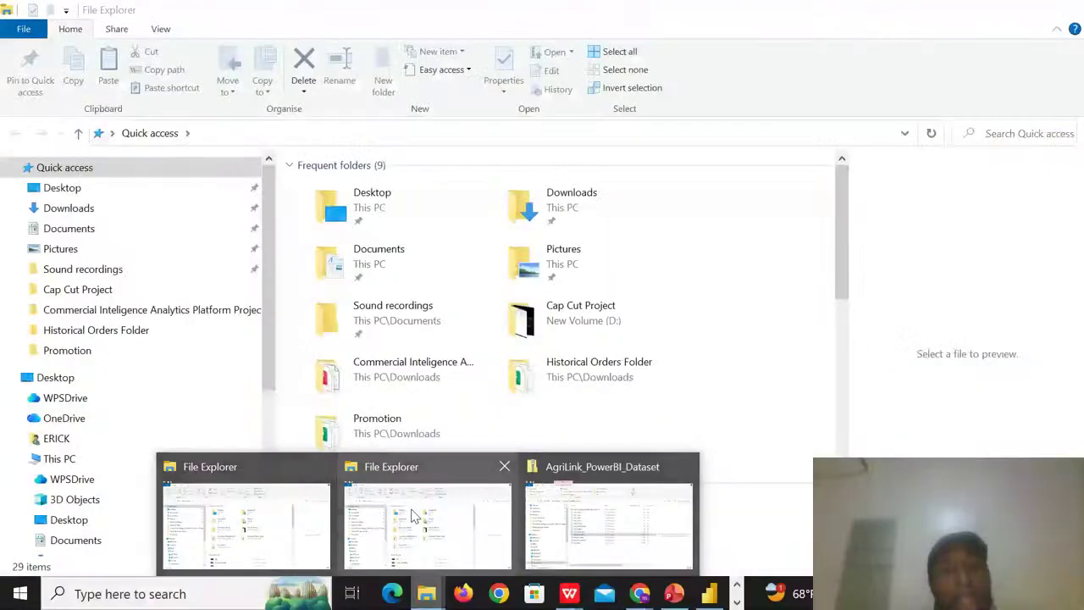
left_click(413, 517)
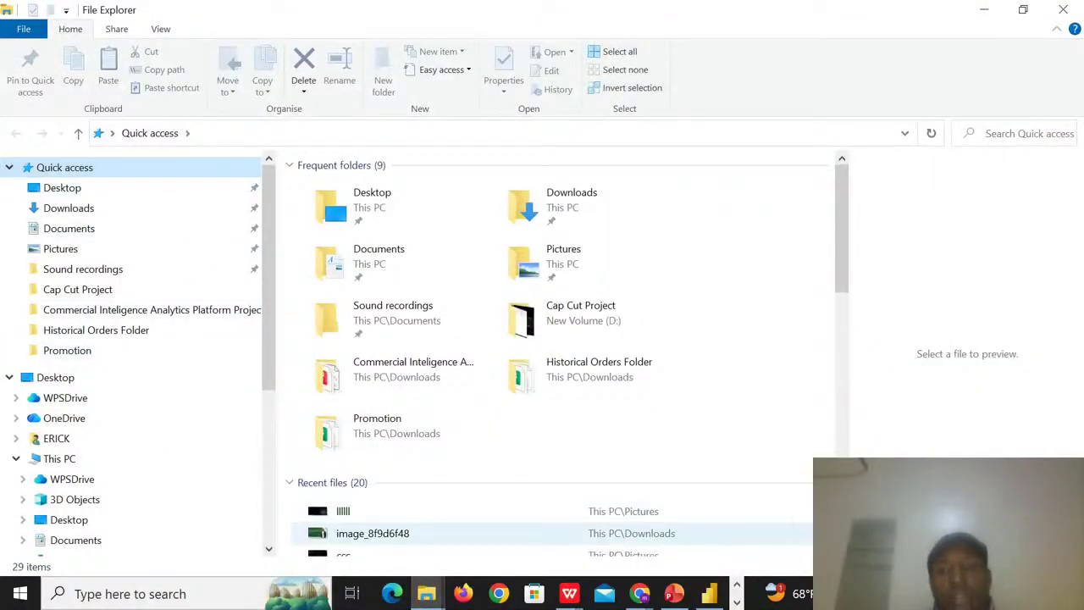
scroll(559, 356, "down", 5)
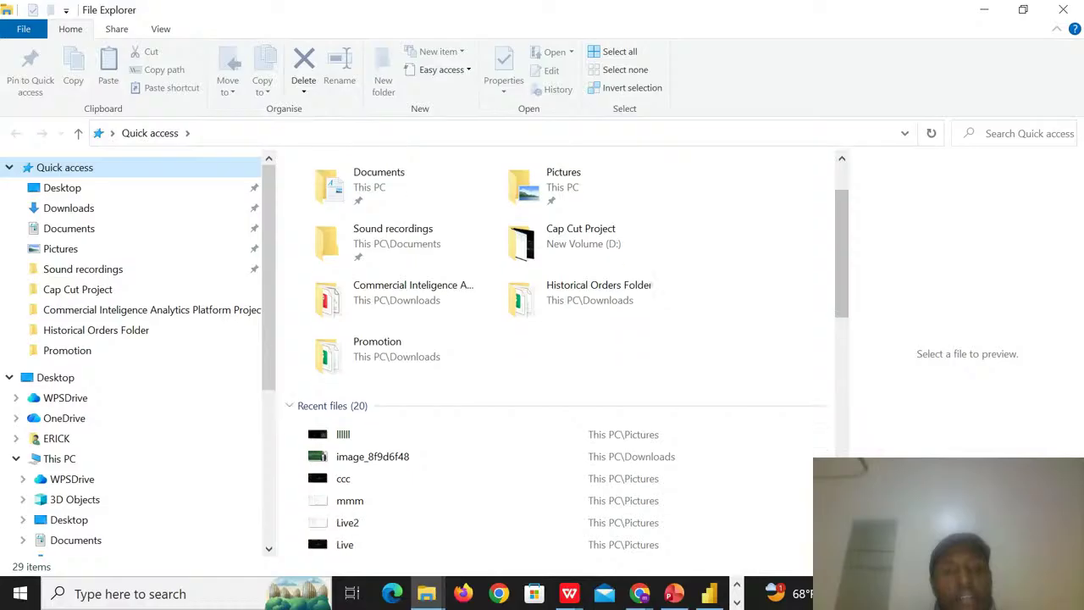
scroll(381, 448, "down", 1)
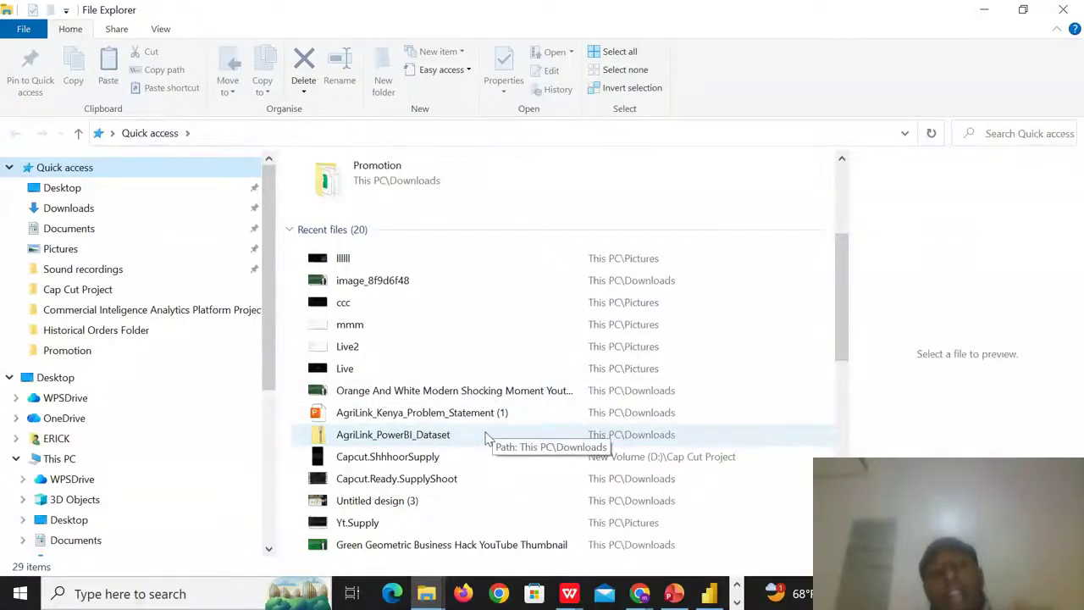
mouse_move(701, 597)
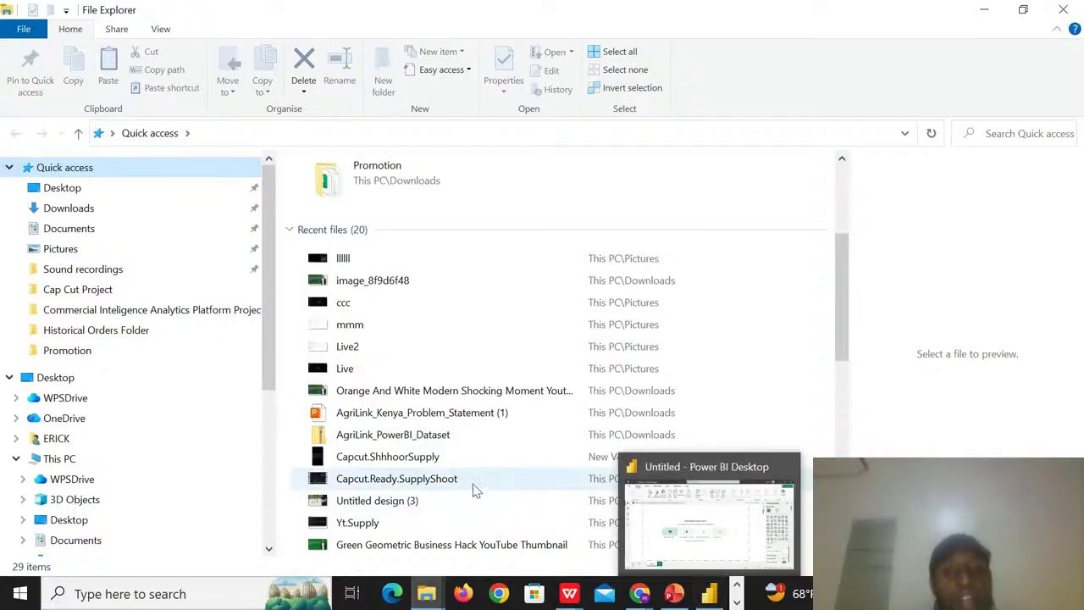
left_click(452, 433)
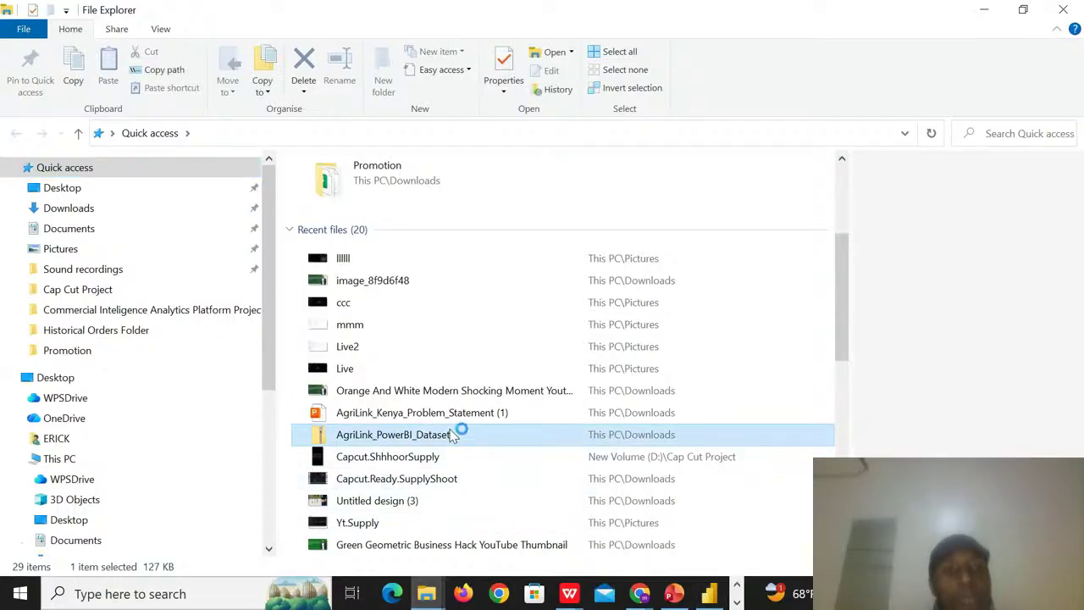
- Switch to Power BI Desktop and start a new data connection using the Folder source
left_click(708, 593)
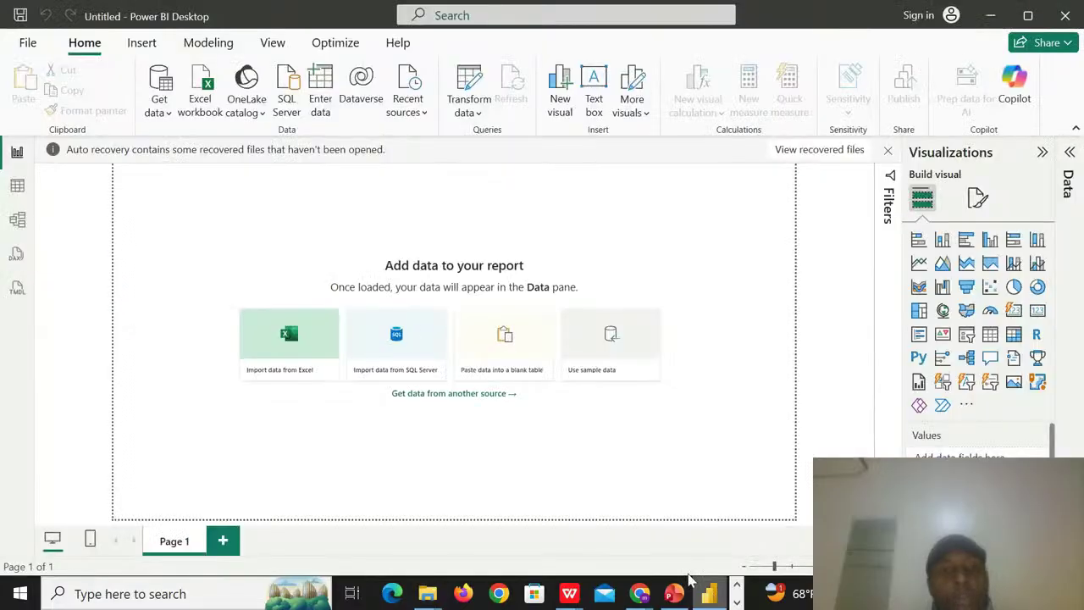
left_click(161, 112)
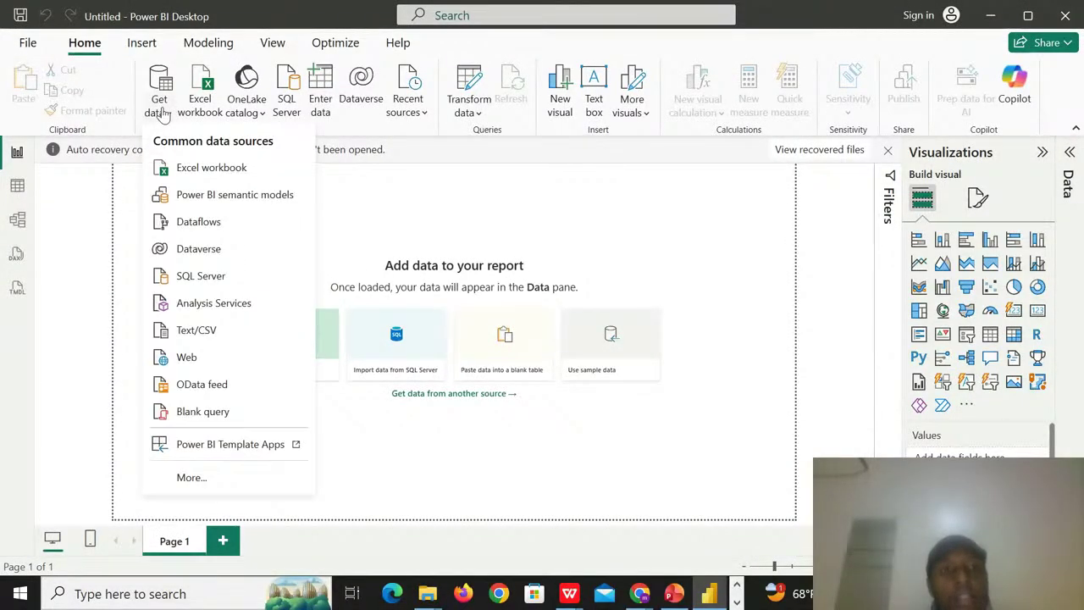
left_click(199, 481)
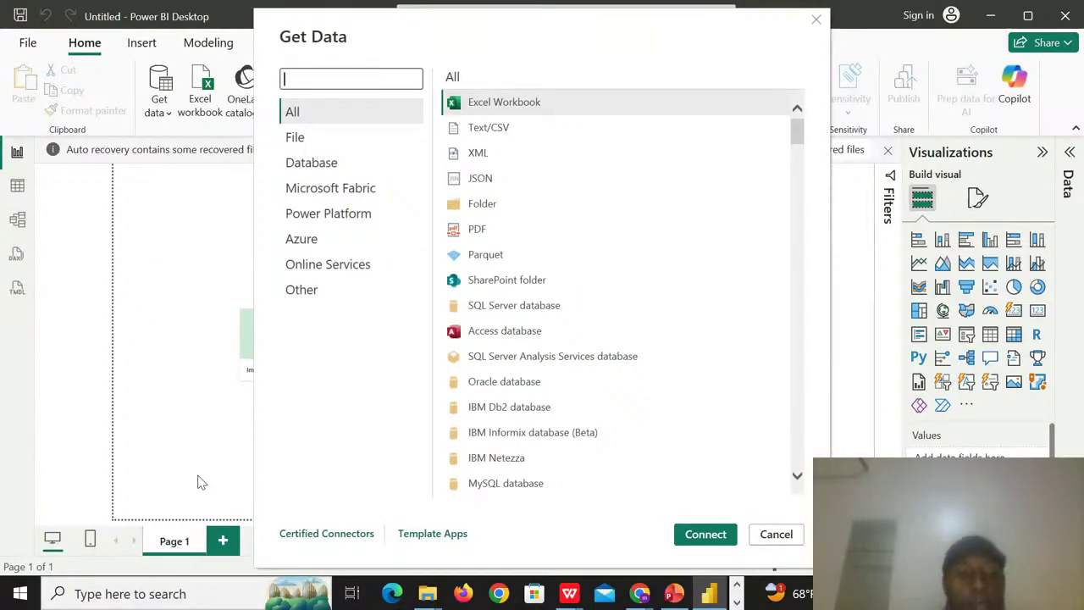
type("fo")
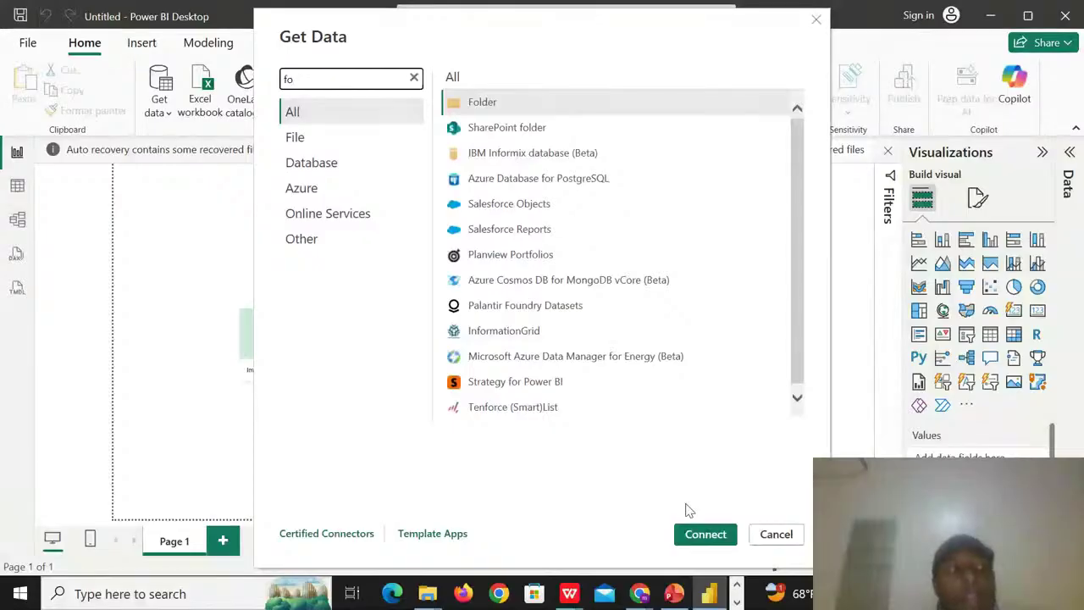
left_click(710, 532)
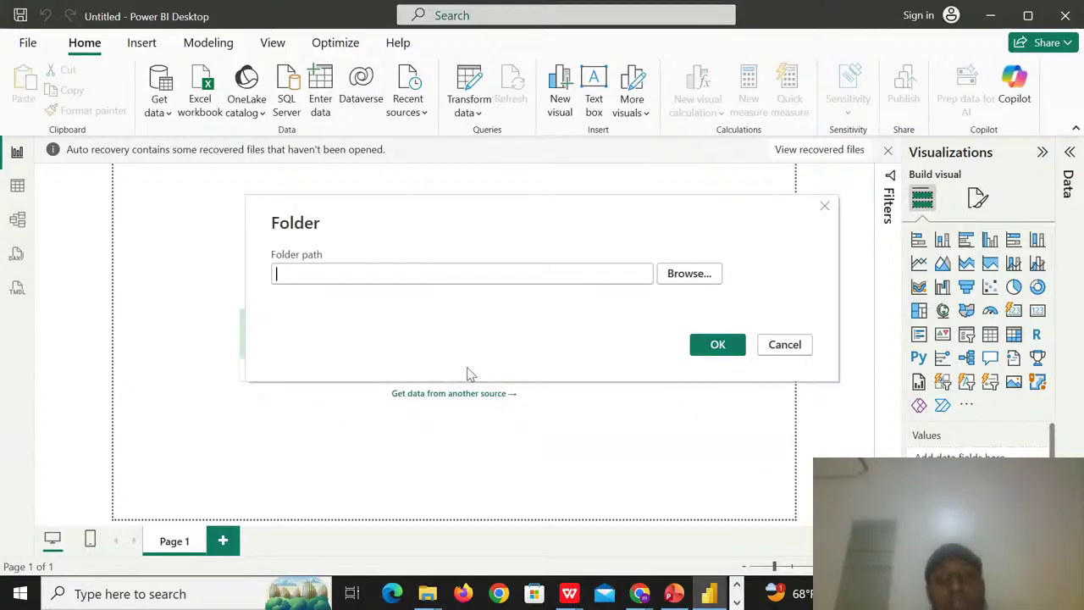
- Browse for the folder path and expand the Downloads folder under This PC
left_click(700, 282)
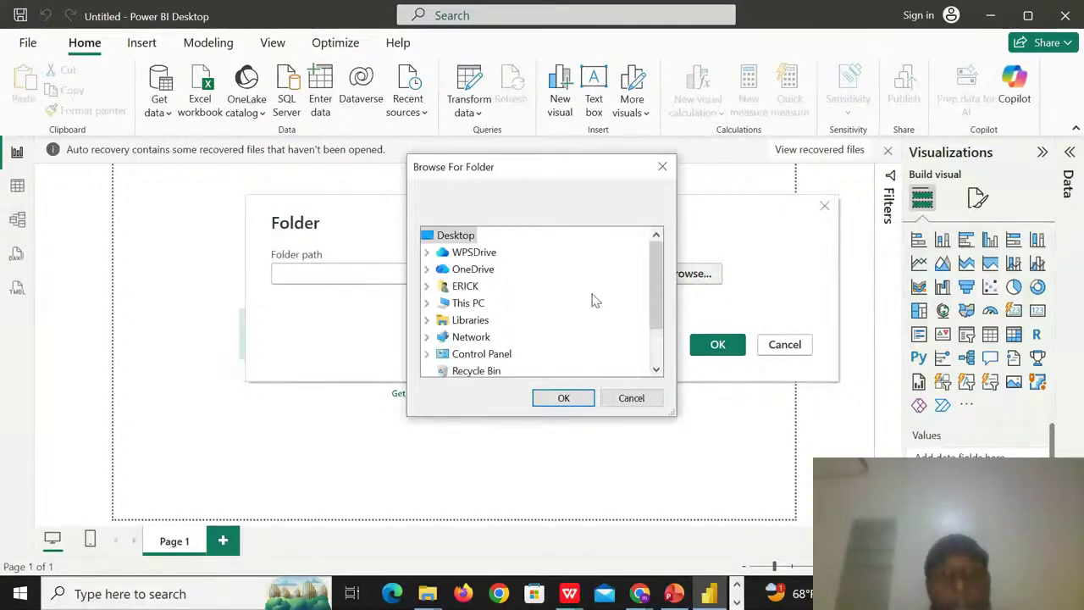
left_click(657, 370)
left_click(657, 370)
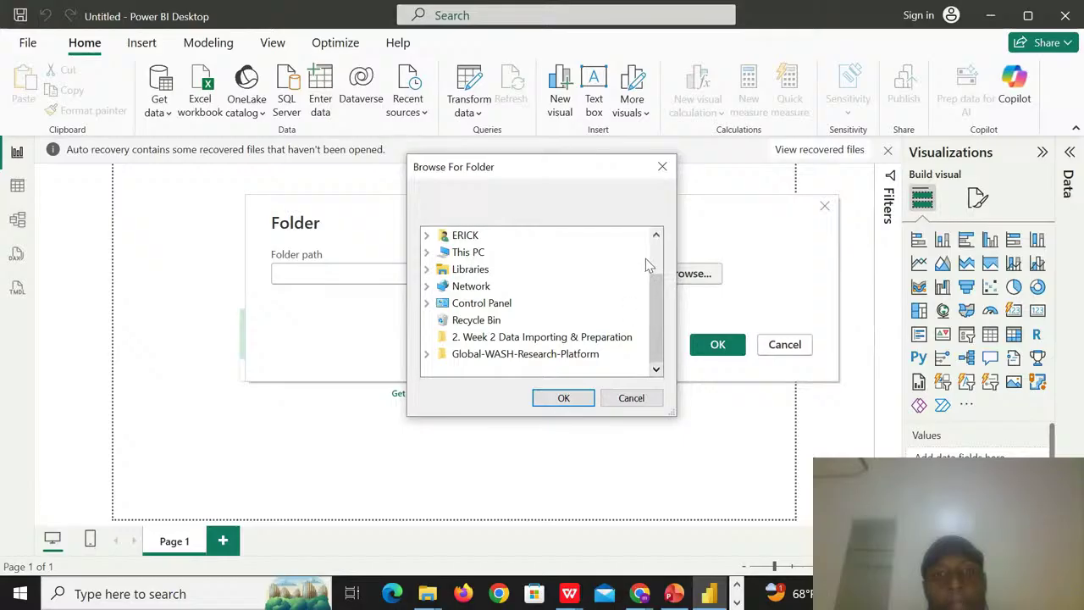
left_click(655, 238)
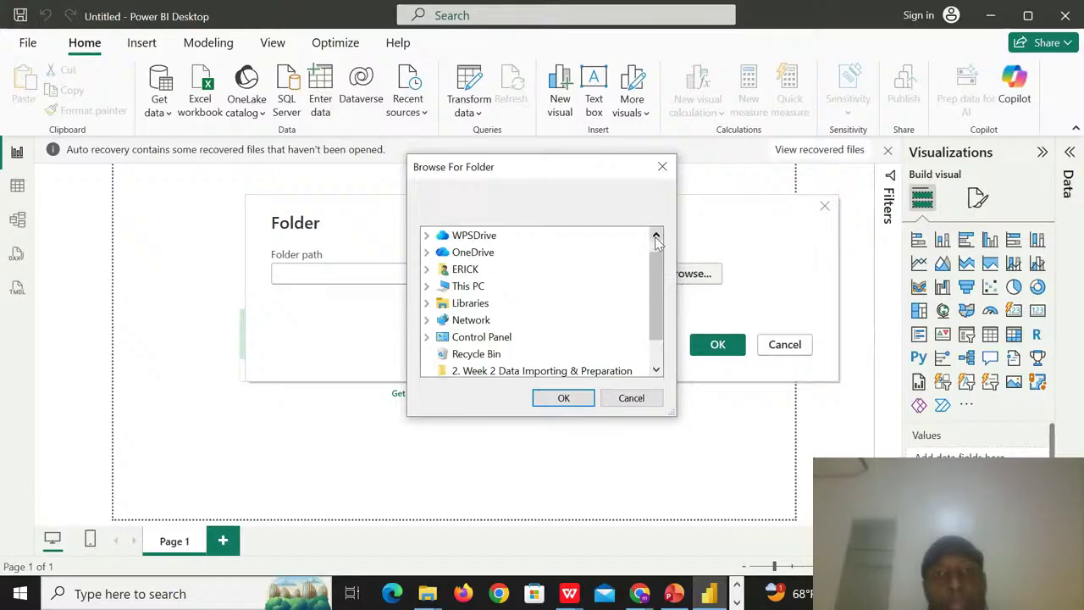
left_click(655, 236)
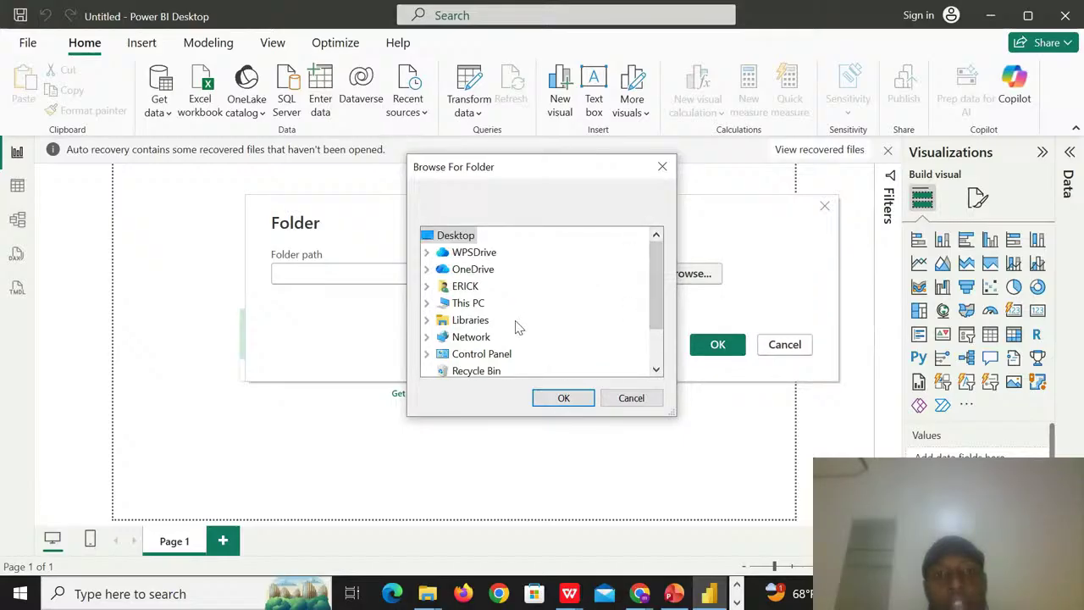
left_click(656, 370)
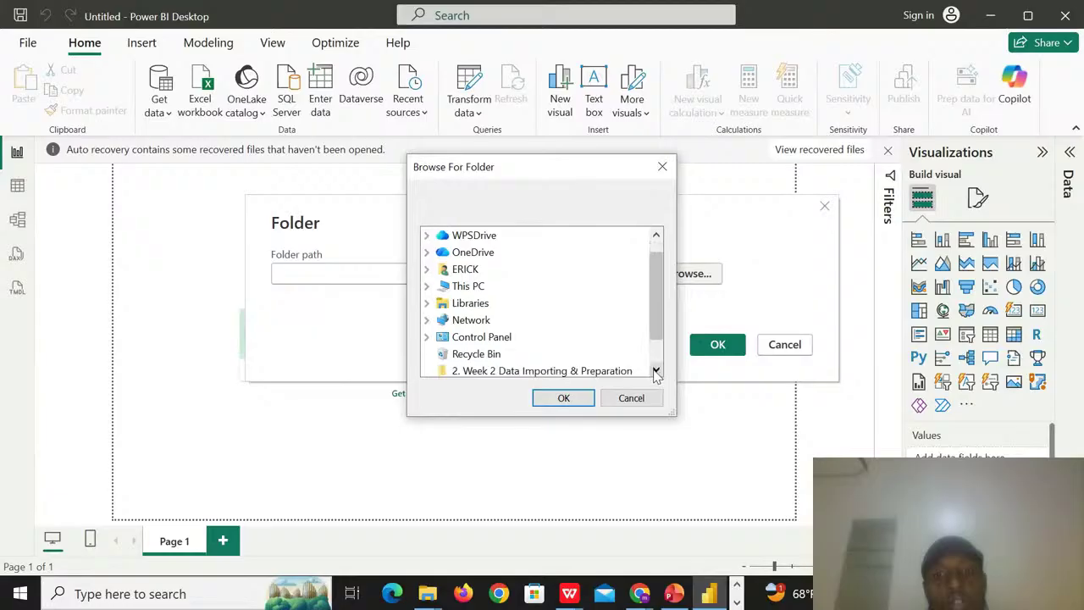
left_click(655, 370)
left_click(655, 370)
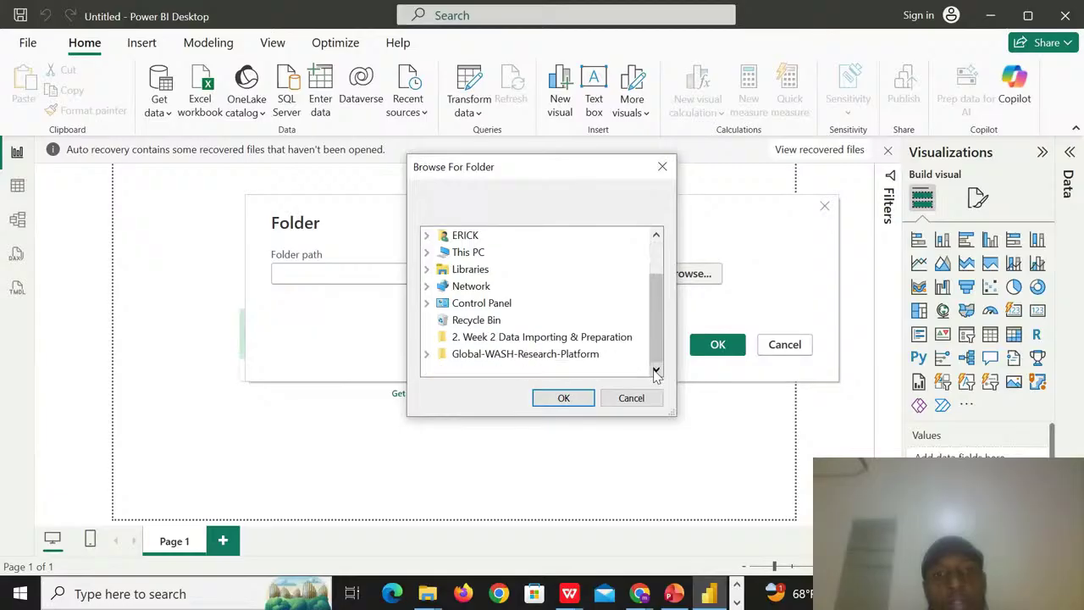
left_click(427, 252)
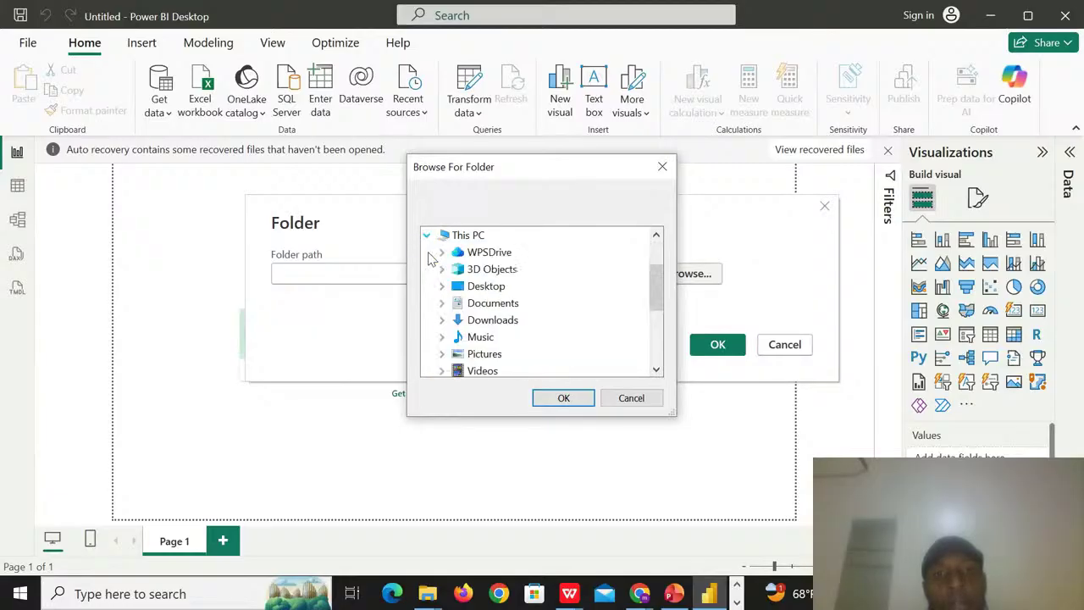
double_click(508, 318)
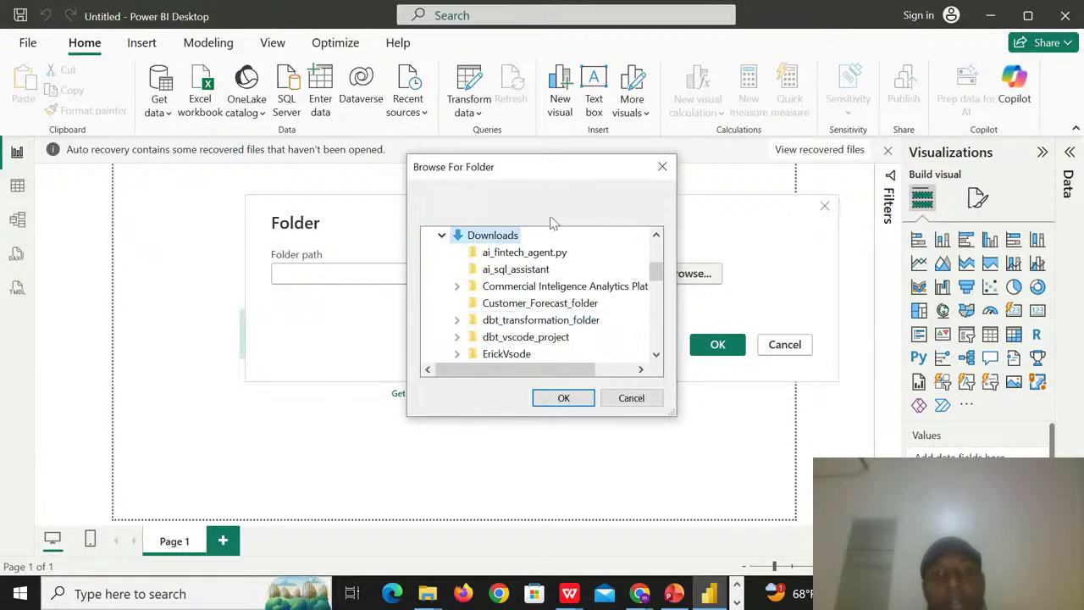
- Look through the subfolders of Downloads for the AgriLink dataset folder
left_click(656, 355)
left_click(657, 356)
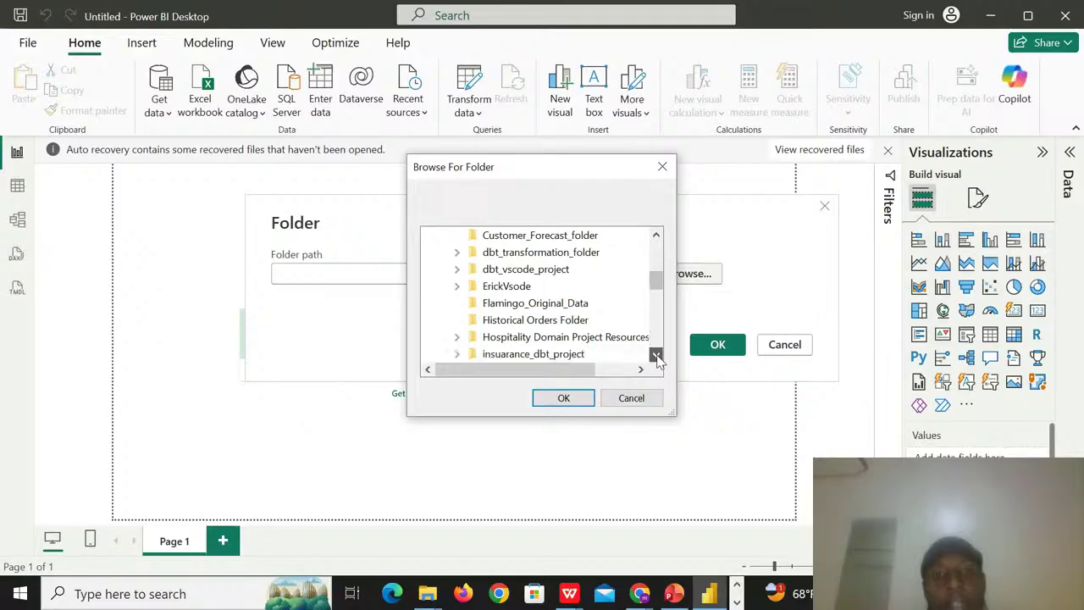
left_click(658, 356)
left_click(657, 355)
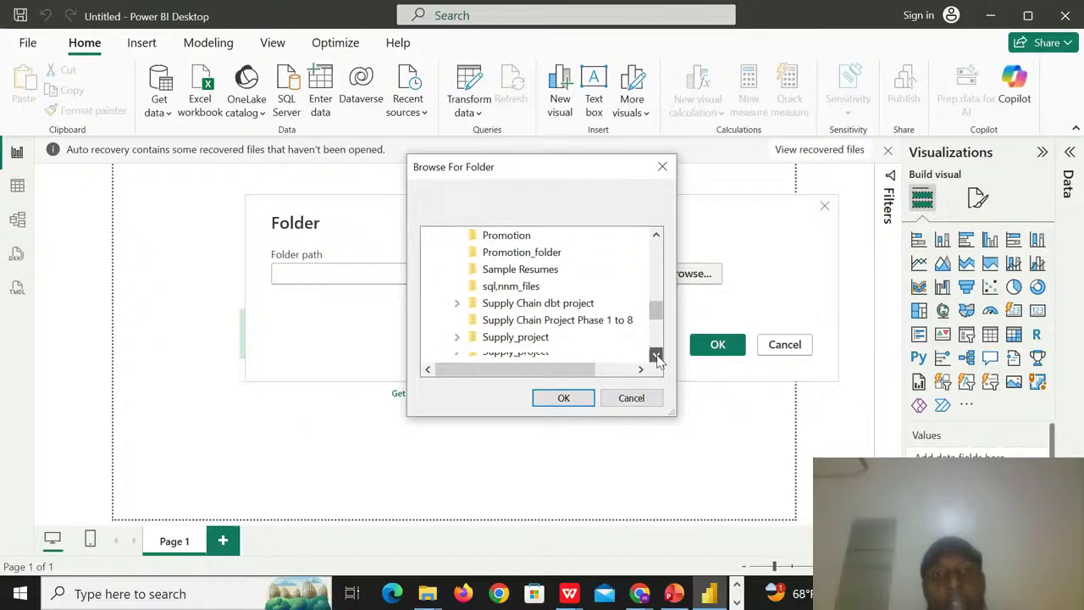
left_click(657, 355)
left_click(656, 356)
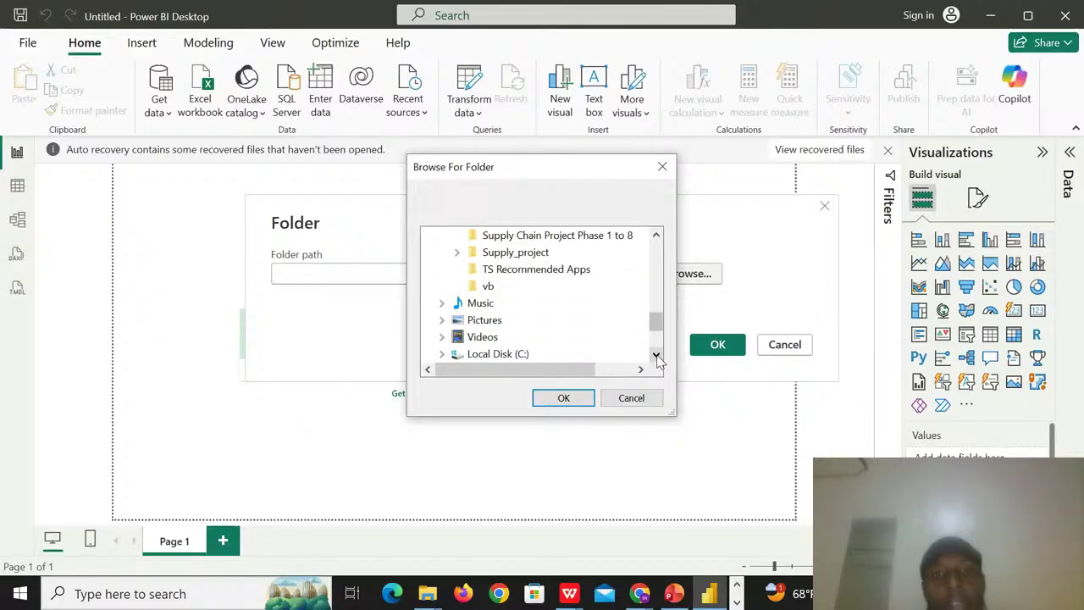
left_click(658, 242)
left_click(658, 241)
left_click(658, 242)
left_click(658, 241)
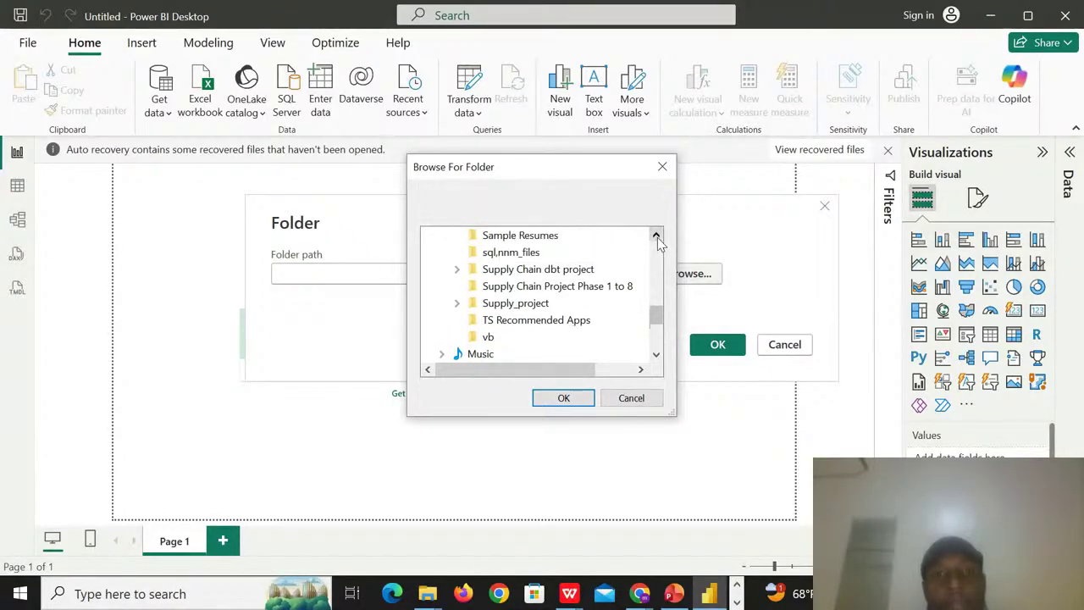
left_click(658, 242)
left_click(658, 242)
left_click(658, 241)
left_click(658, 241)
left_click(658, 241)
left_click(658, 242)
left_click(658, 242)
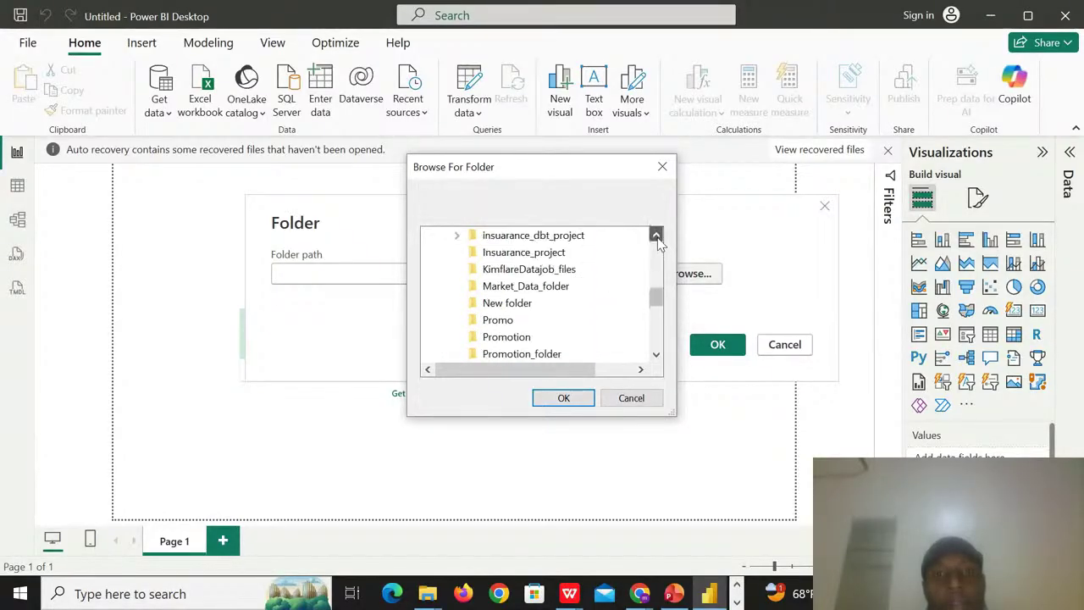
left_click(658, 242)
left_click(657, 238)
left_click(657, 238)
left_click(657, 238)
left_click(657, 238)
left_click(657, 238)
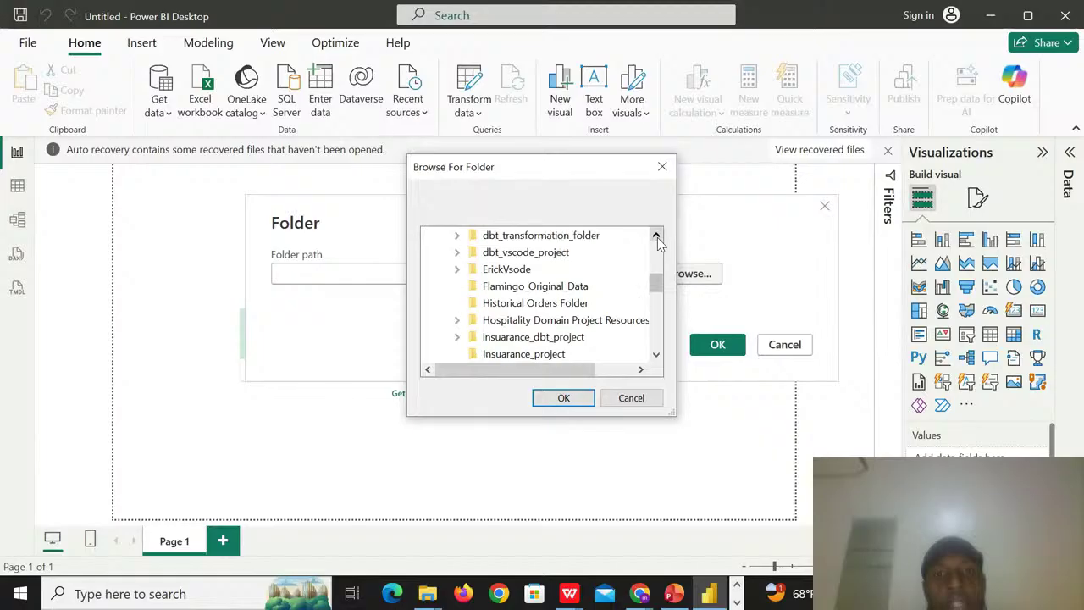
left_click(657, 238)
left_click(657, 238)
left_click(657, 238)
left_click(658, 238)
left_click(657, 238)
left_click(657, 238)
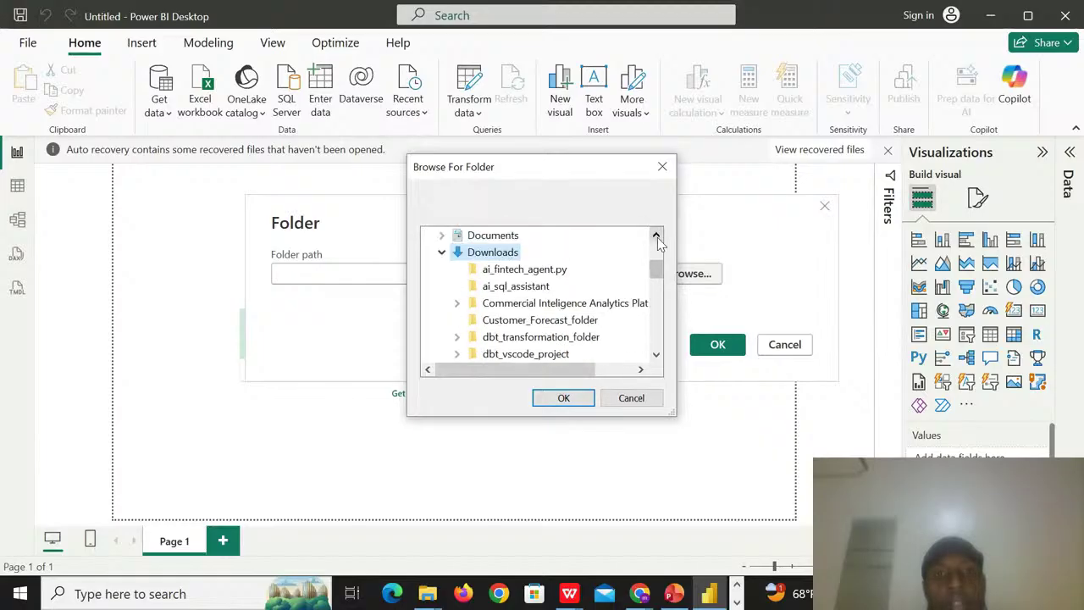
- Expand the Documents folder under This PC and check its subfolders for the AgriLink dataset
left_click(443, 237)
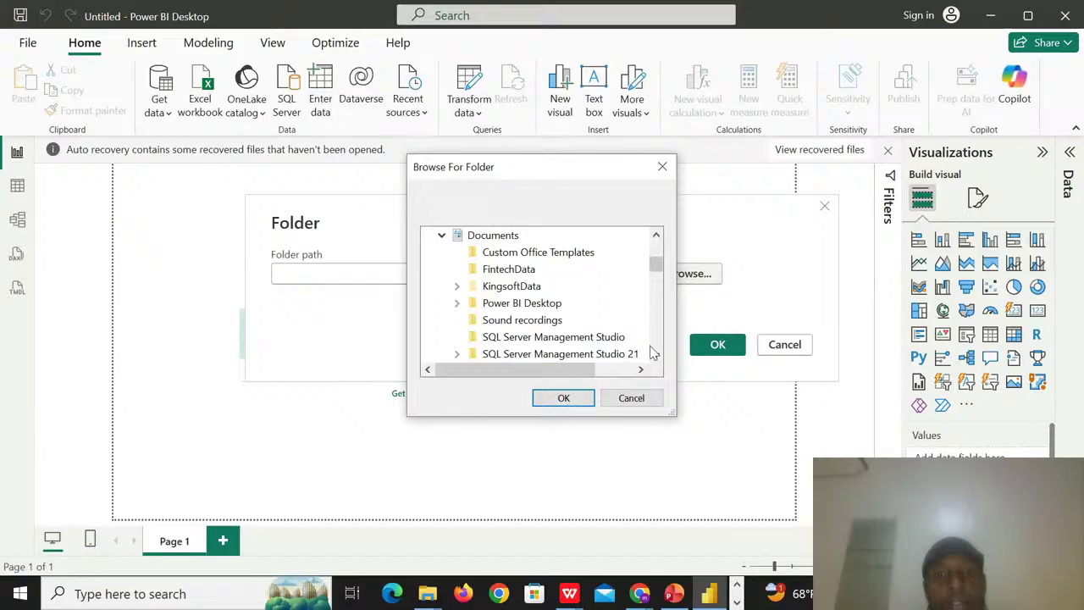
scroll(657, 359, "down", 3)
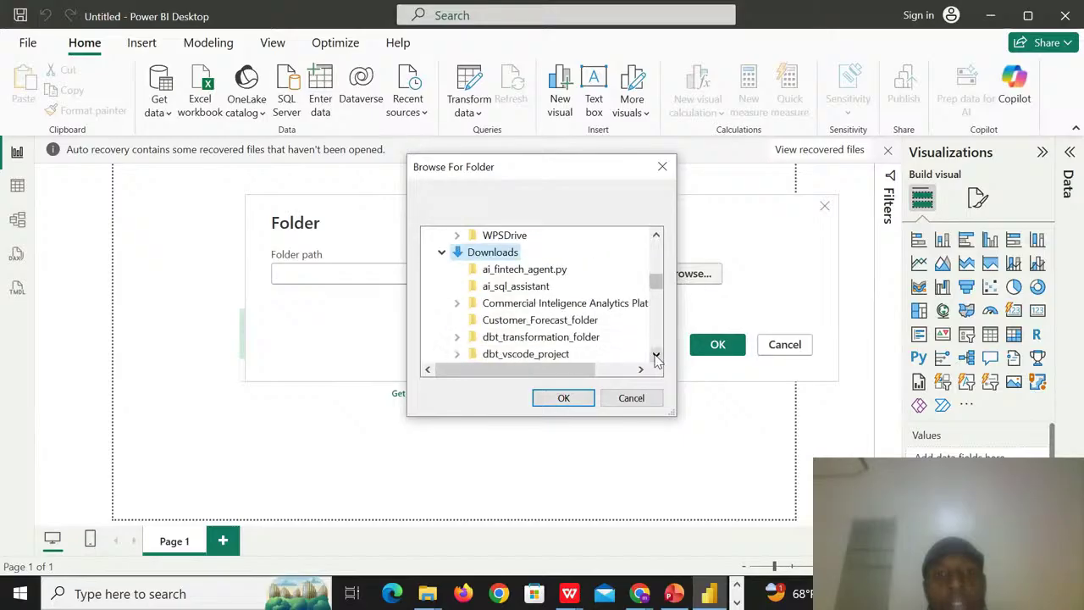
left_click(657, 234)
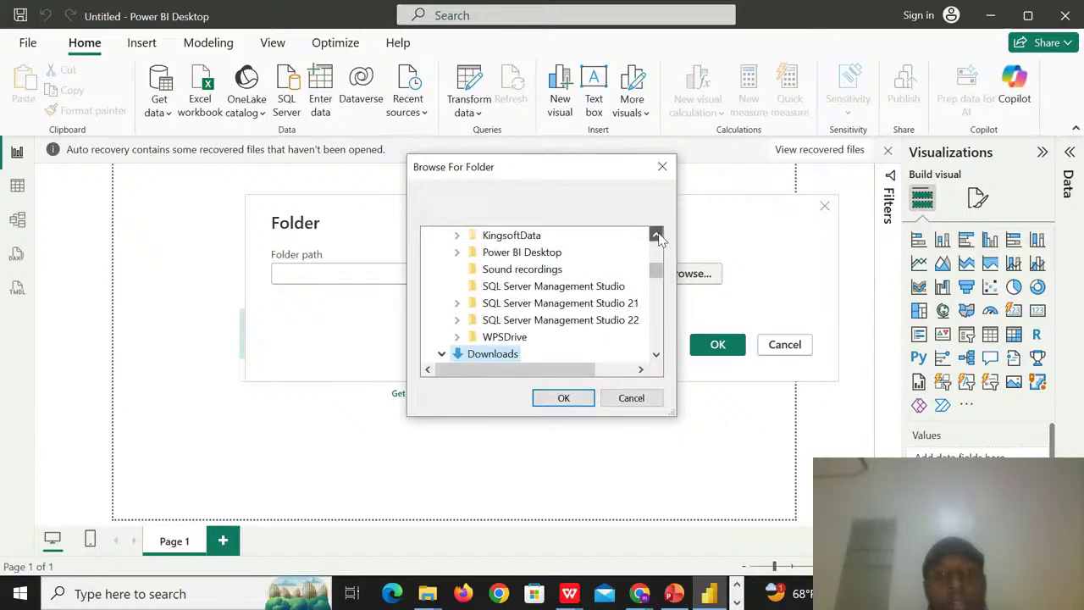
left_click(658, 234)
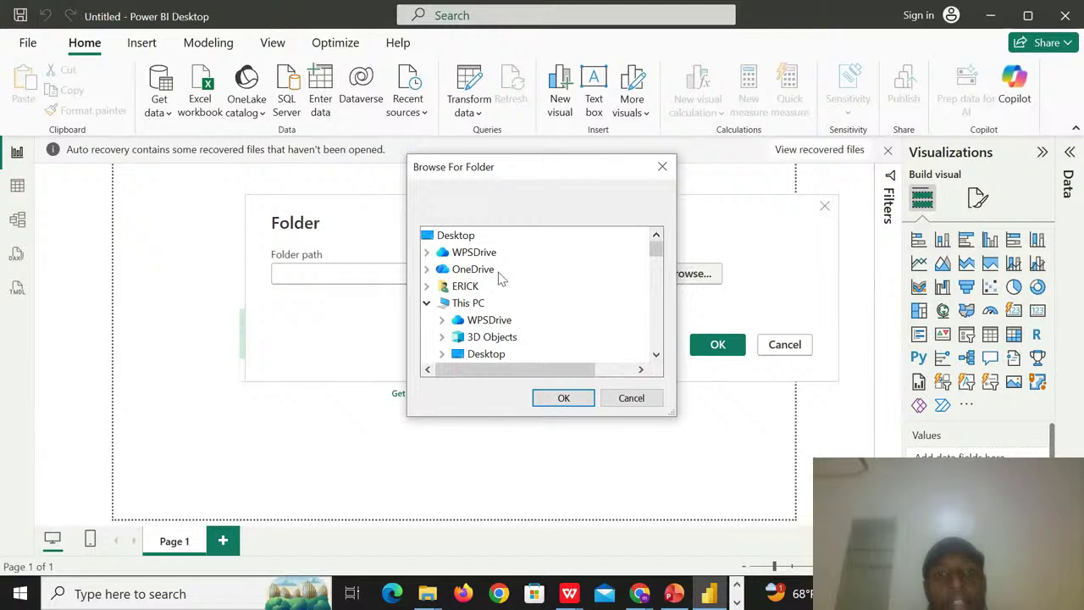
- Expand the Desktop folder under This PC and look through the whole folder tree for the AgriLink dataset folder
left_click(462, 236)
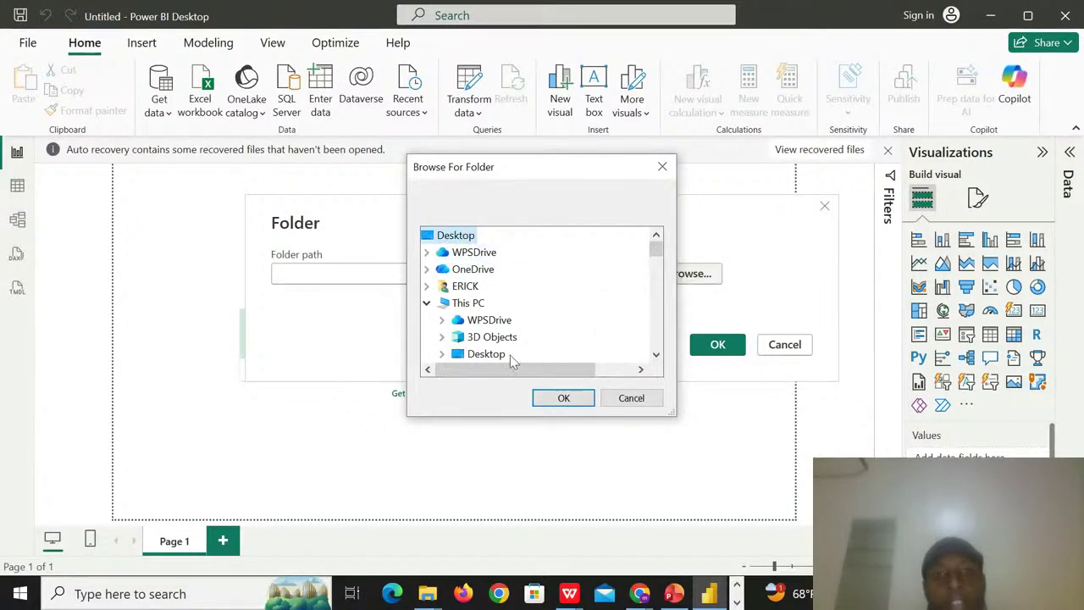
left_click(441, 353)
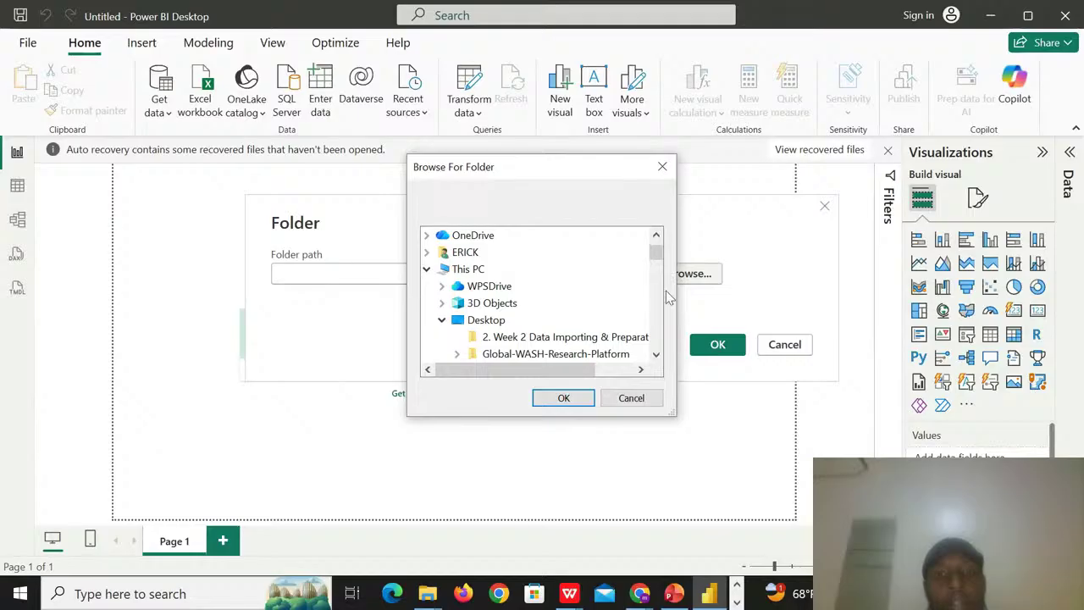
left_click(656, 355)
left_click(657, 355)
left_click(657, 355)
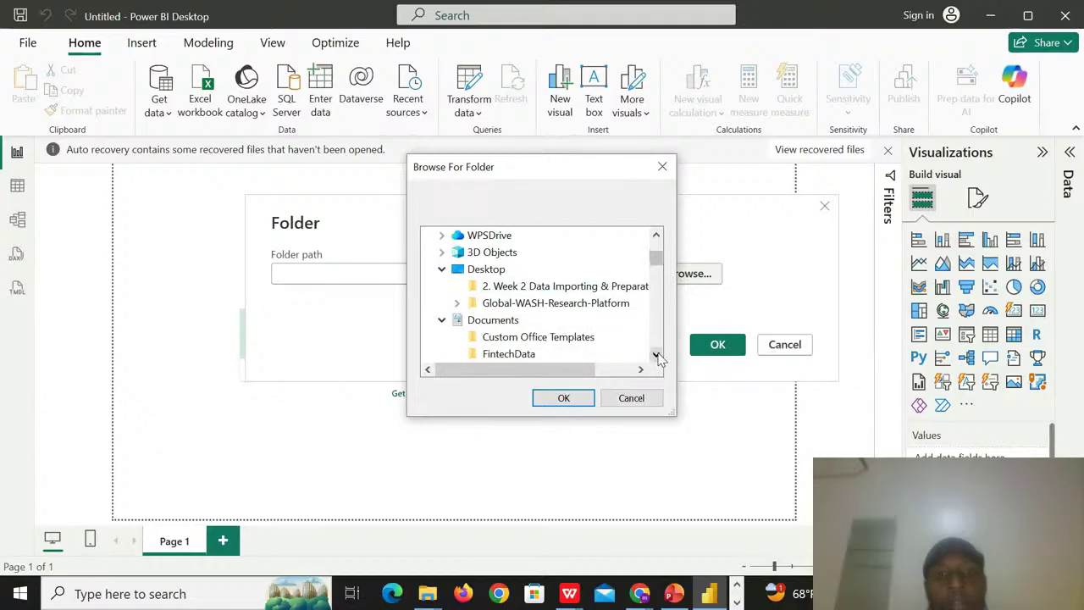
left_click(656, 355)
left_click(657, 356)
left_click(656, 356)
left_click(657, 355)
left_click(656, 356)
left_click(656, 355)
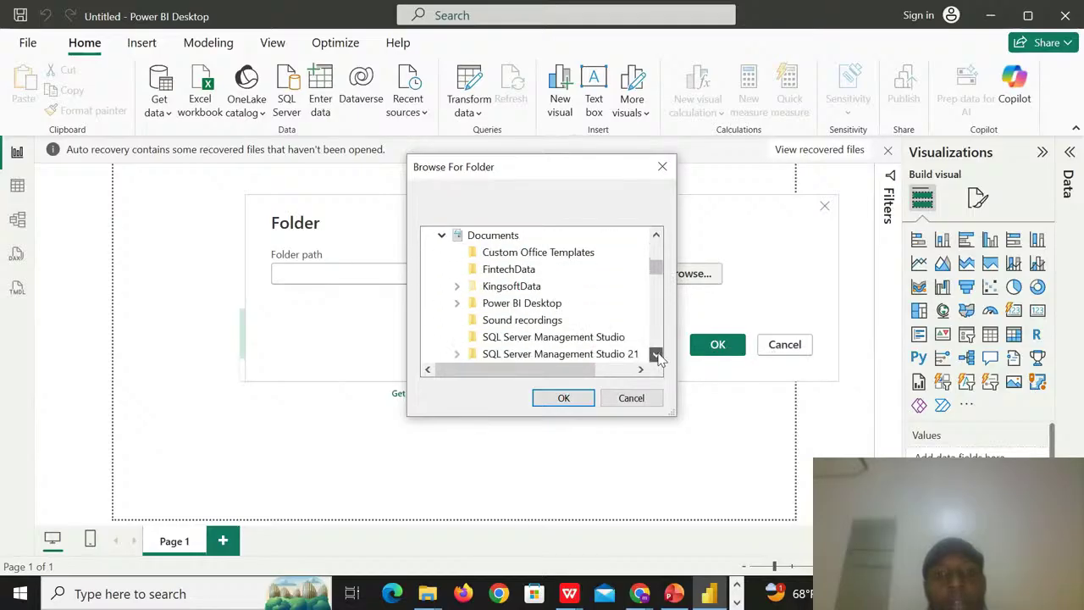
left_click(657, 356)
left_click(656, 356)
left_click(657, 356)
left_click(656, 355)
left_click(656, 355)
left_click(656, 355)
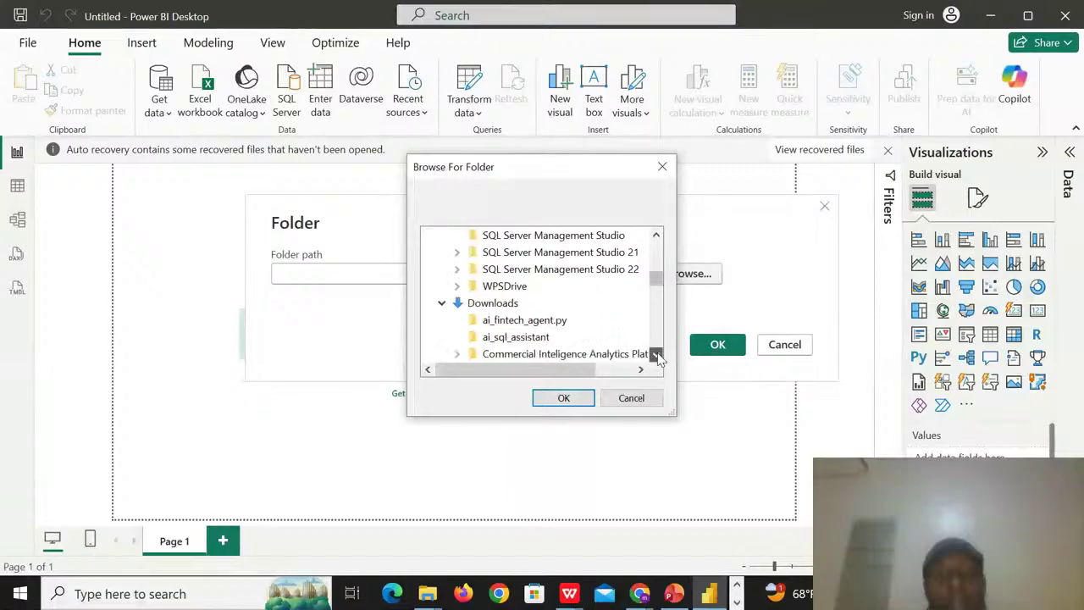
left_click(656, 356)
left_click(657, 356)
left_click(656, 356)
left_click(657, 355)
left_click(656, 356)
left_click(657, 356)
left_click(656, 356)
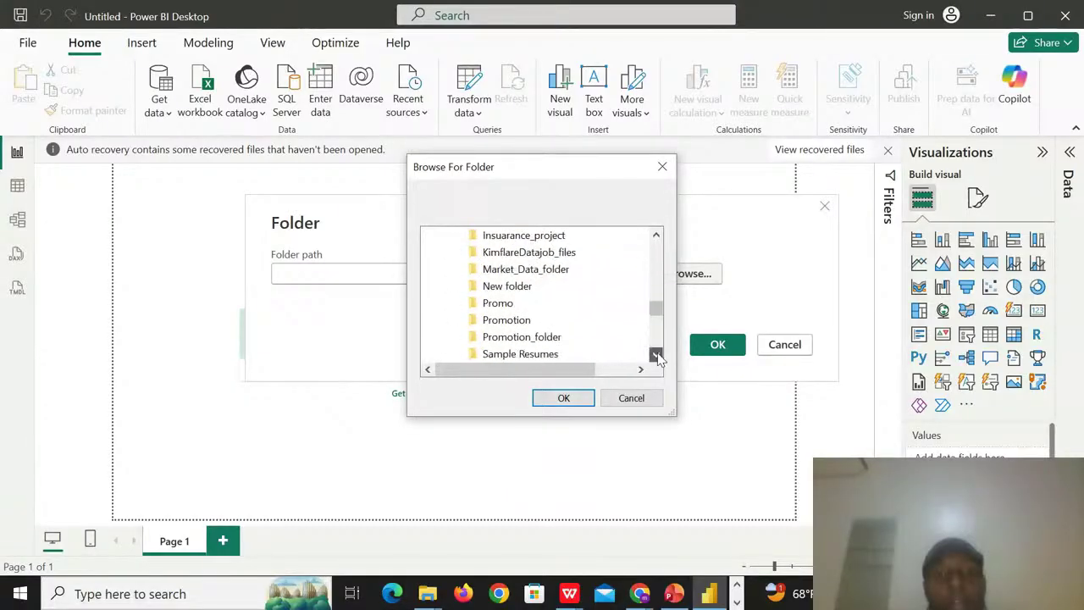
left_click(656, 356)
left_click(657, 356)
left_click(656, 355)
left_click(657, 356)
left_click(656, 356)
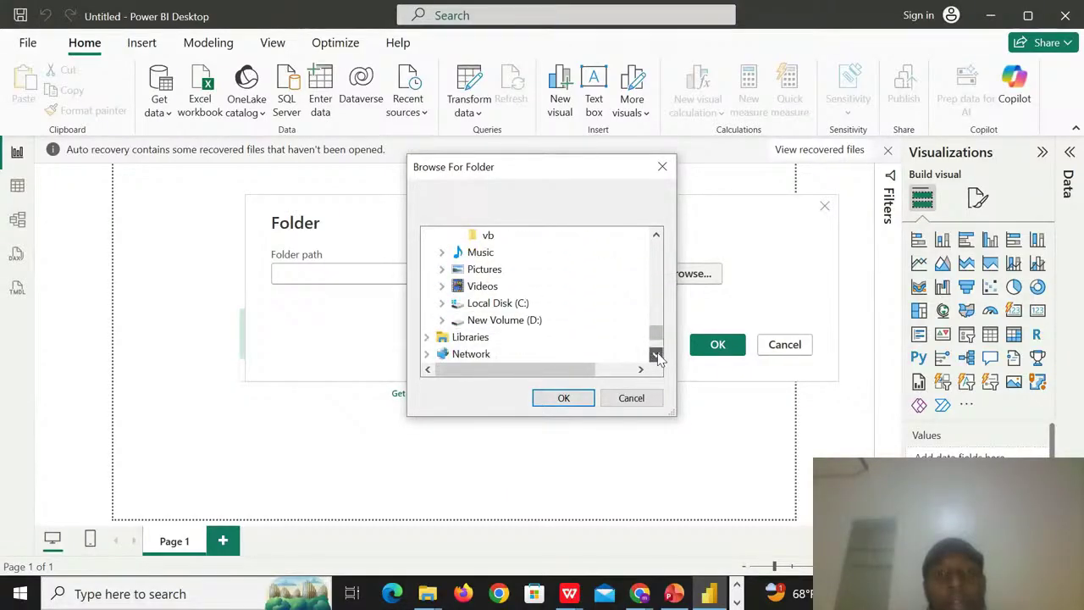
left_click(657, 356)
left_click(656, 356)
left_click(656, 356)
left_click(656, 355)
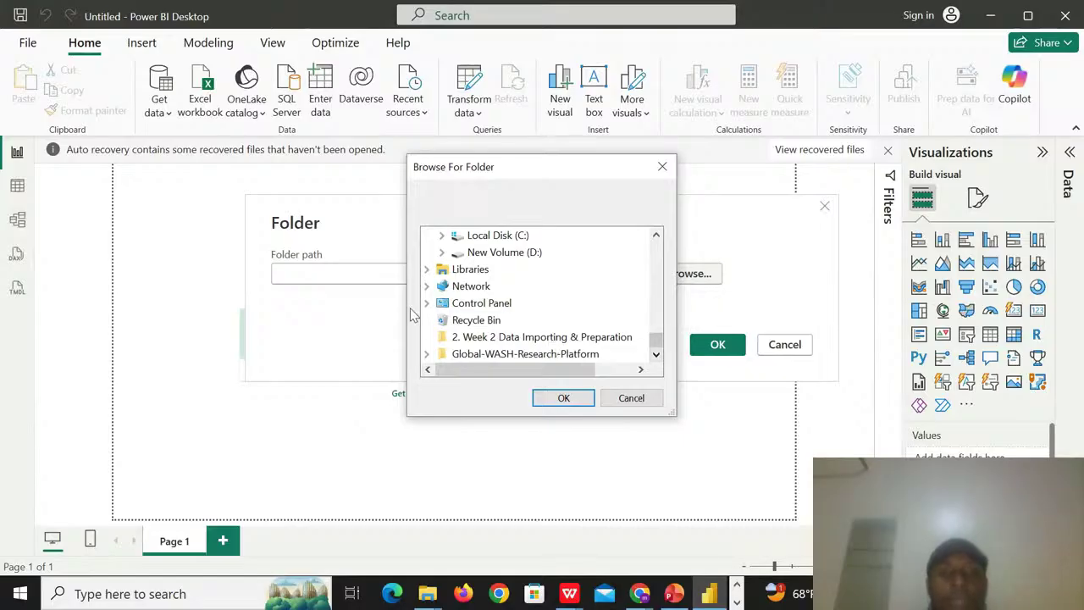
- Expand Libraries and check its entries and the remaining folders for the AgriLink dataset
left_click(427, 269)
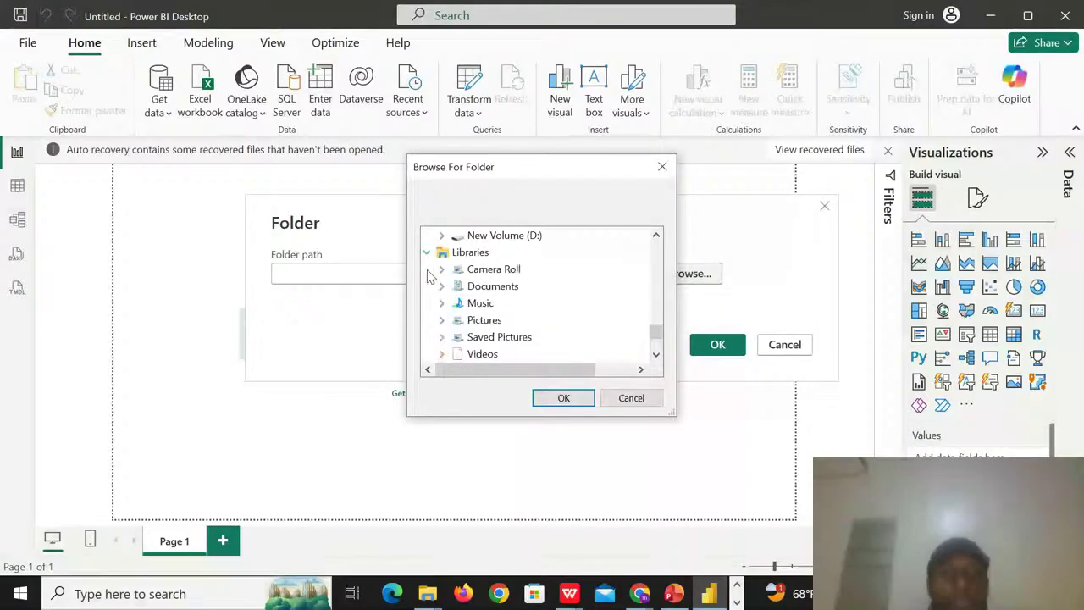
left_click(657, 357)
left_click(657, 356)
left_click(658, 357)
left_click(657, 357)
left_click(658, 357)
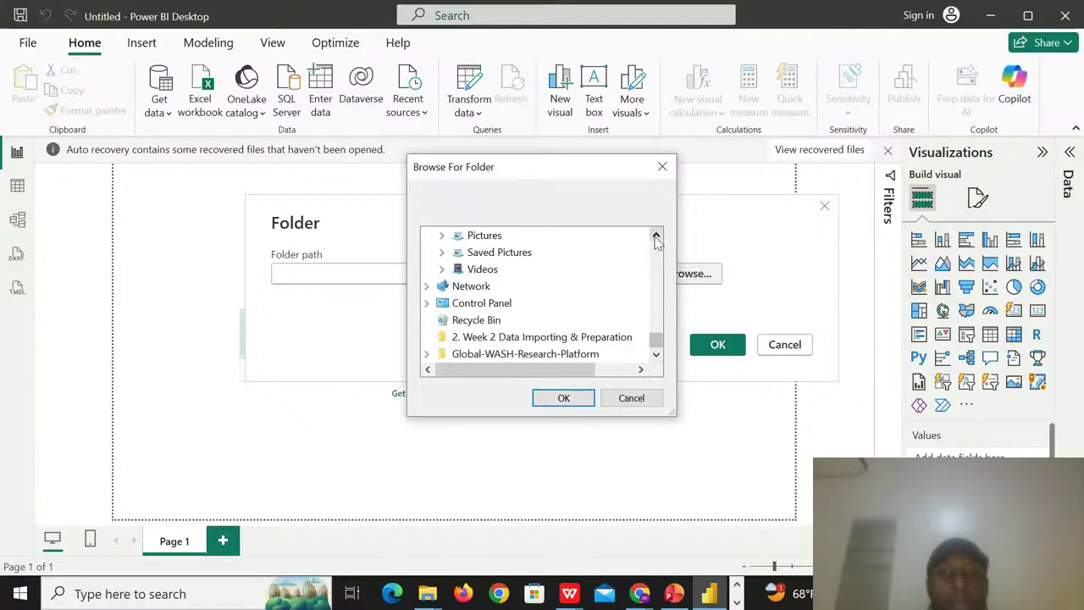
left_click_drag(657, 240, 656, 244)
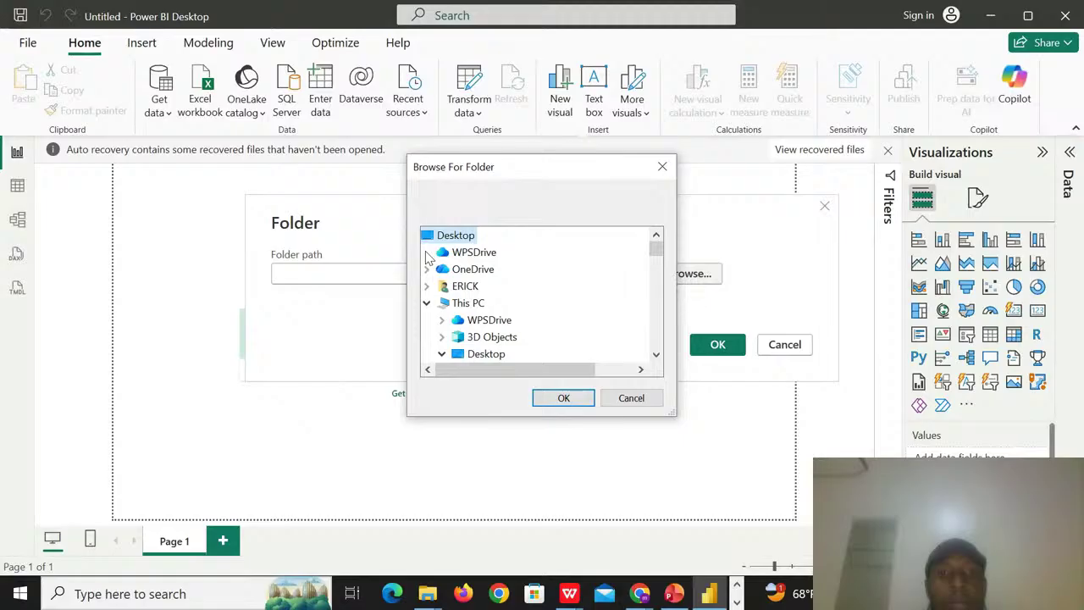
- Expand the user profile folder and search its subfolders and the rest of the tree for the AgriLink dataset
left_click(427, 287)
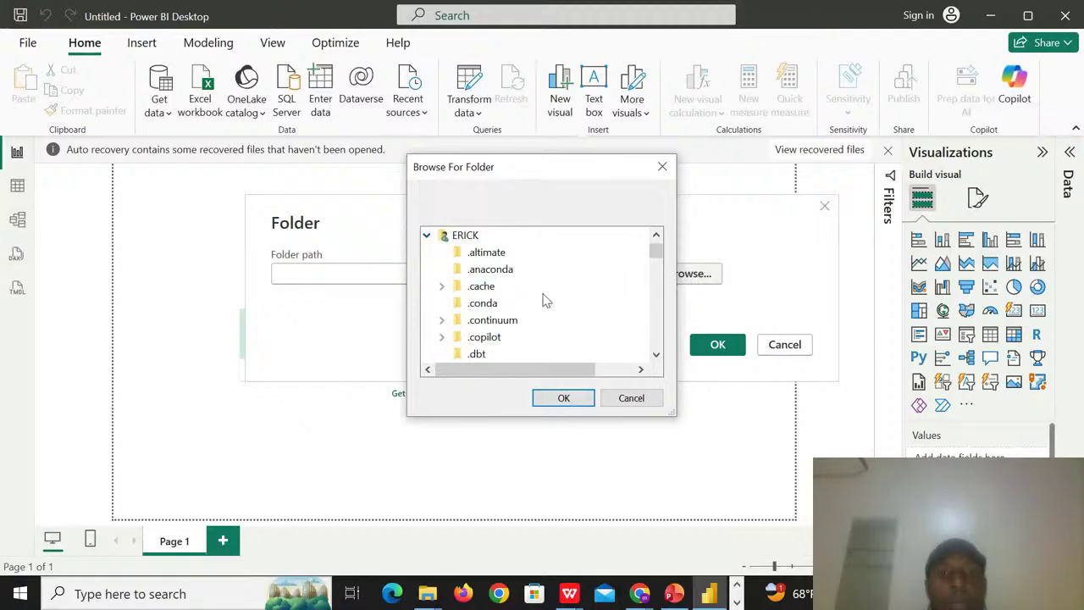
left_click(656, 356)
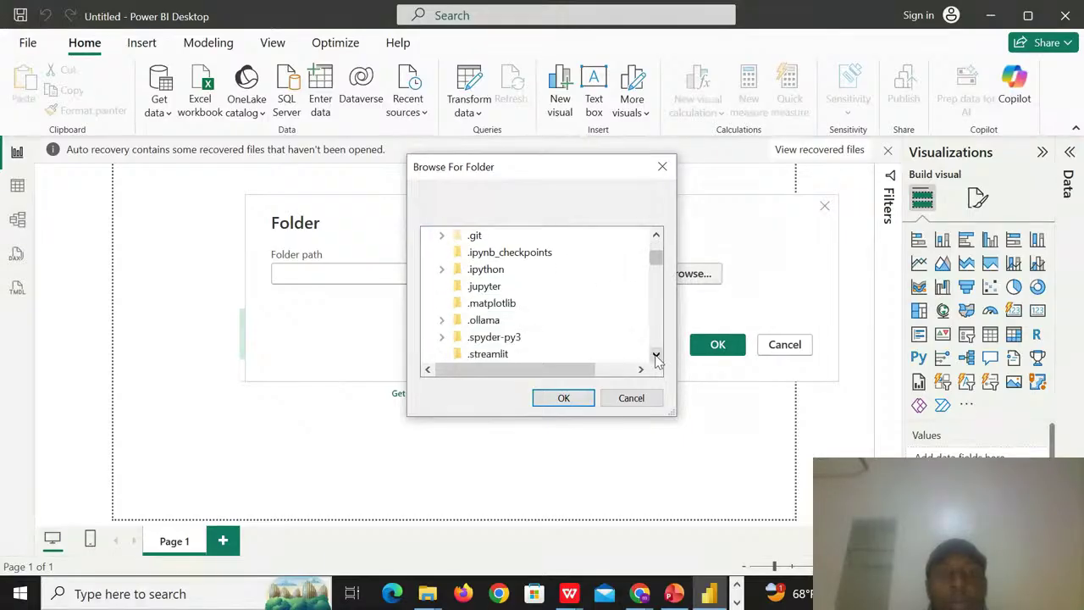
left_click(656, 357)
left_click(656, 357)
left_click(657, 356)
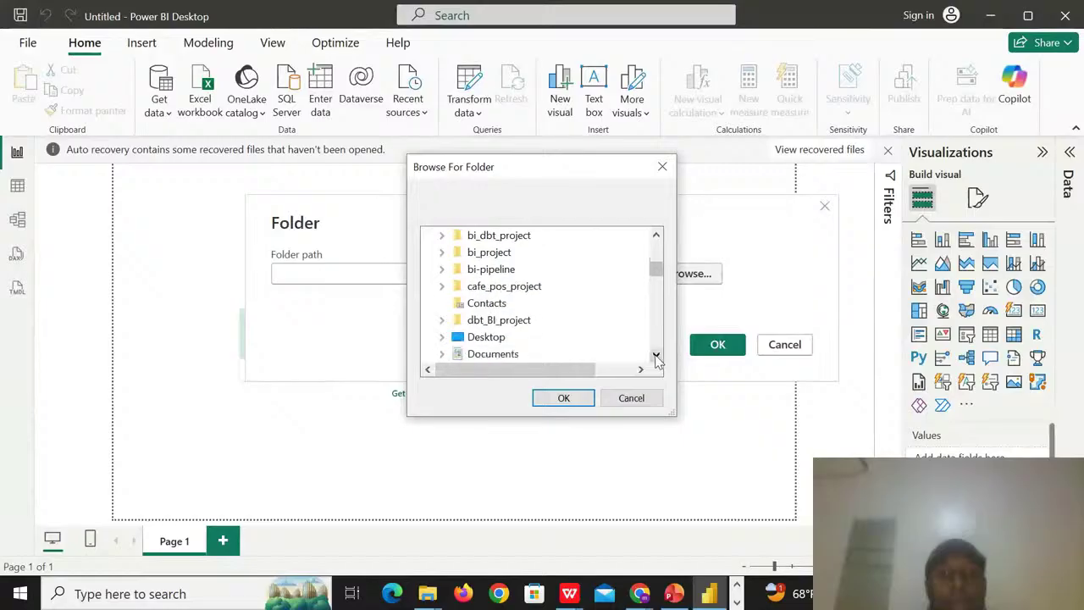
left_click(657, 356)
left_click(656, 356)
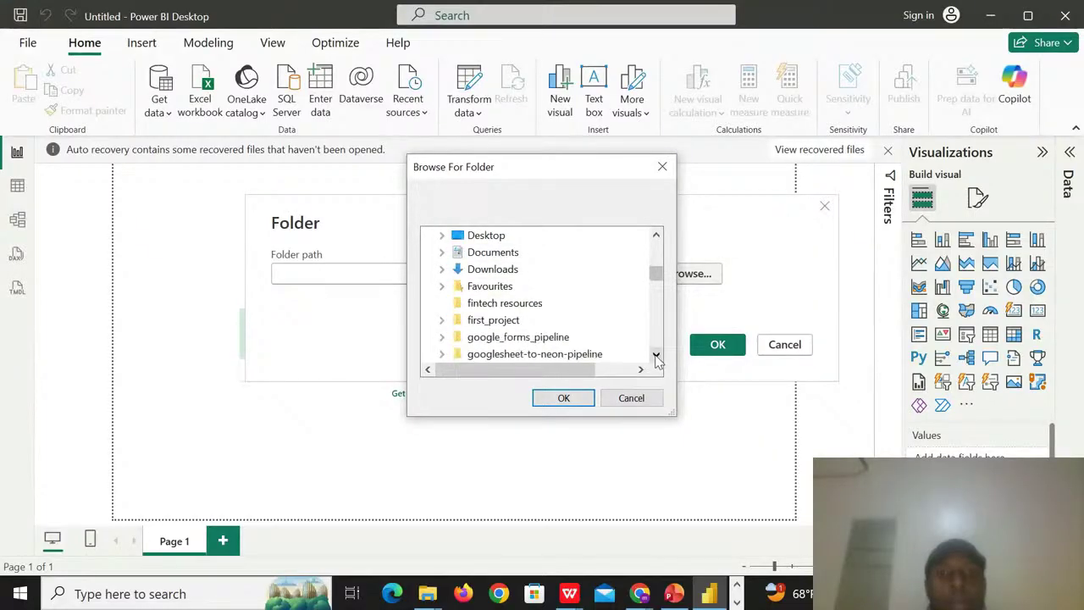
left_click(656, 356)
left_click(656, 357)
left_click(656, 357)
left_click(656, 357)
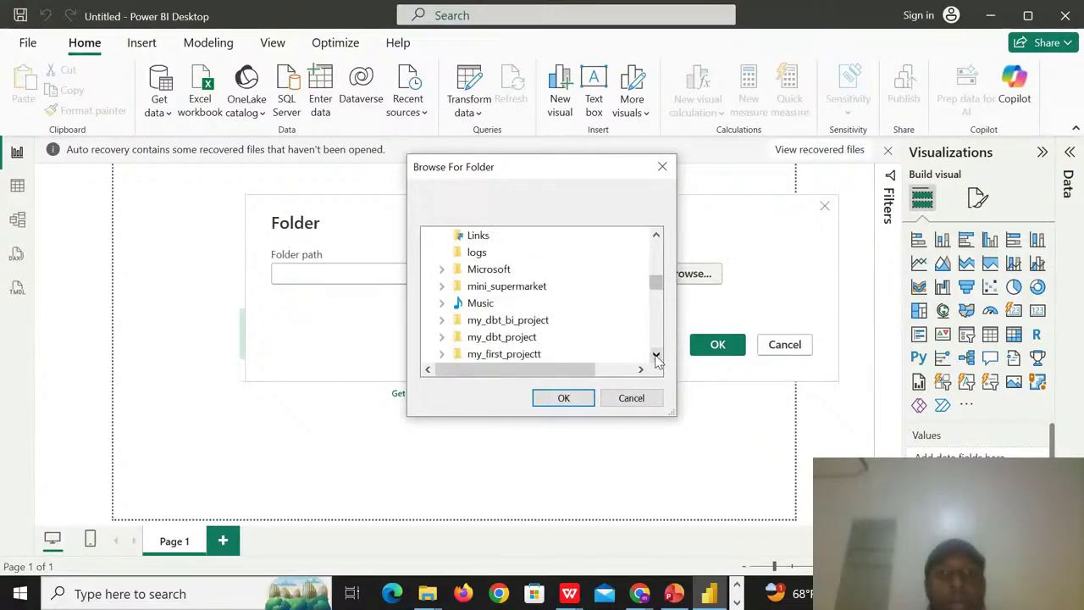
left_click(657, 357)
left_click(656, 357)
left_click(656, 357)
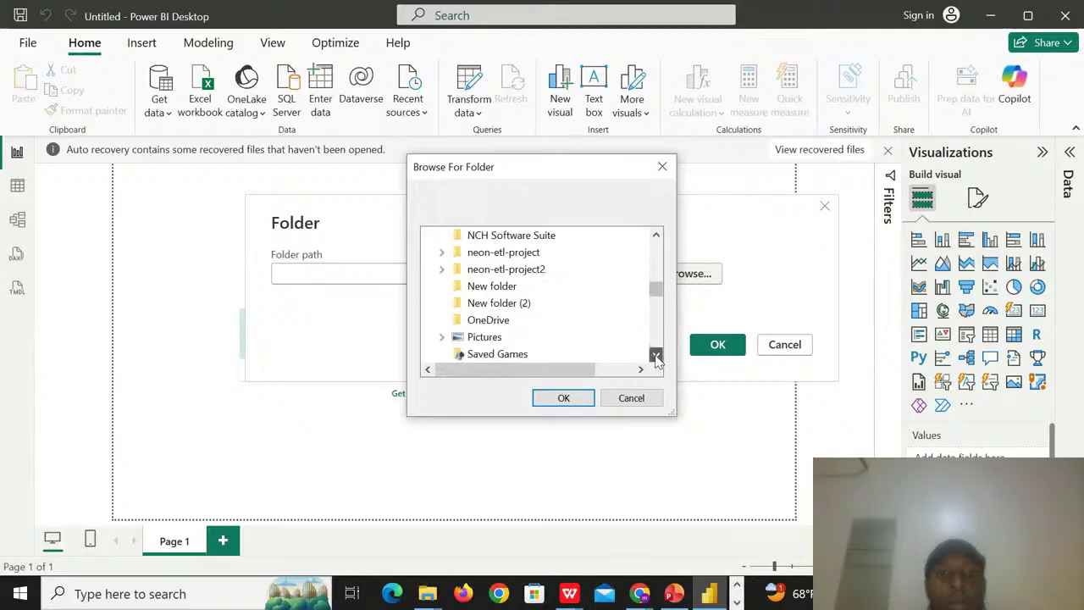
left_click(657, 356)
left_click(657, 356)
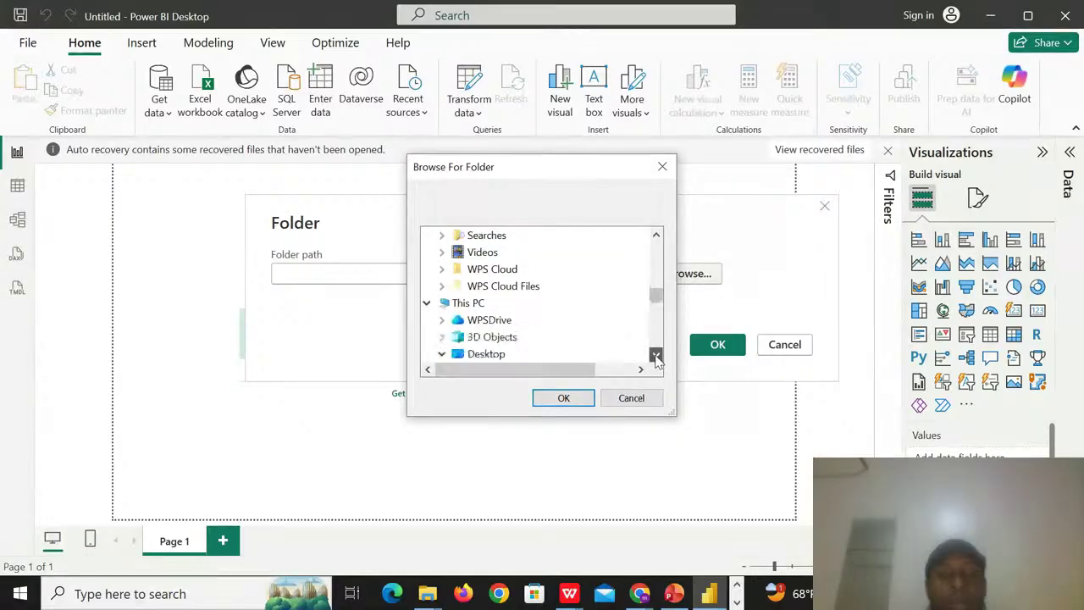
left_click(657, 356)
left_click(656, 357)
left_click(656, 357)
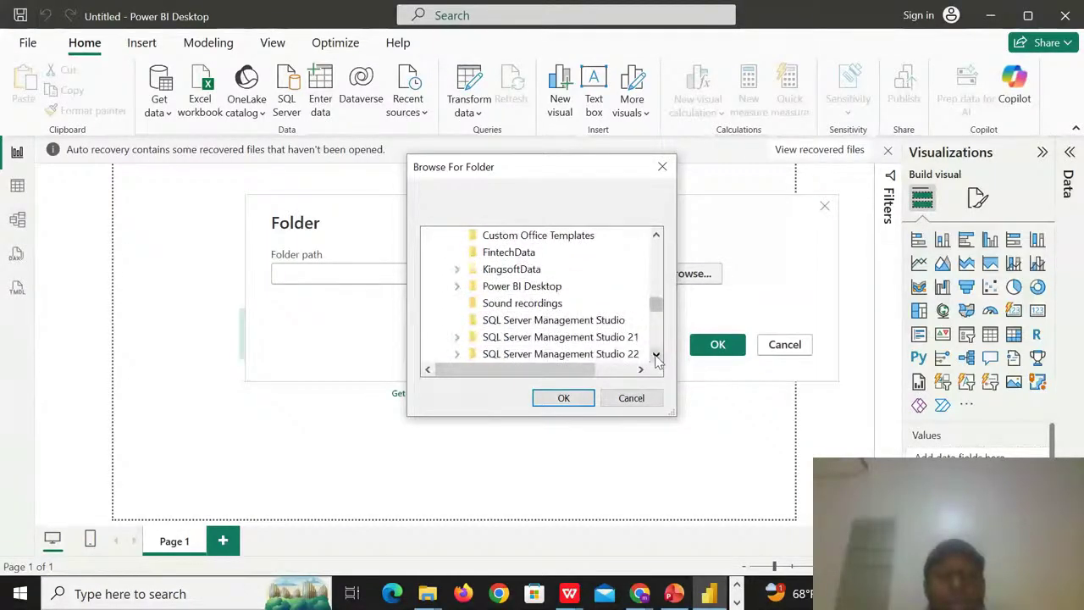
left_click(656, 357)
left_click(656, 356)
left_click(657, 356)
left_click(657, 356)
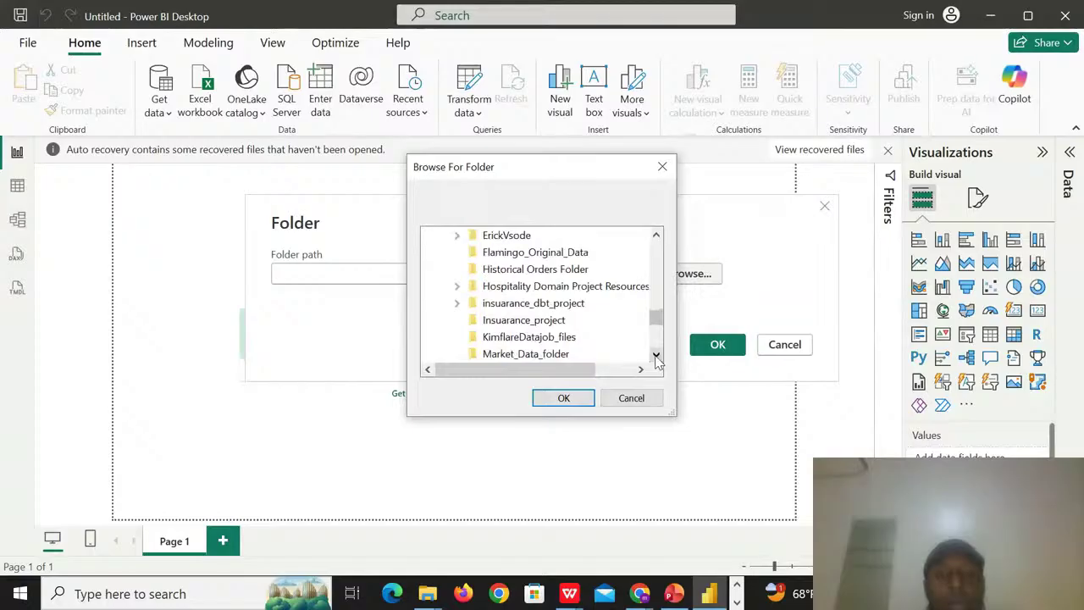
left_click(657, 357)
left_click(656, 356)
left_click(656, 357)
left_click(656, 356)
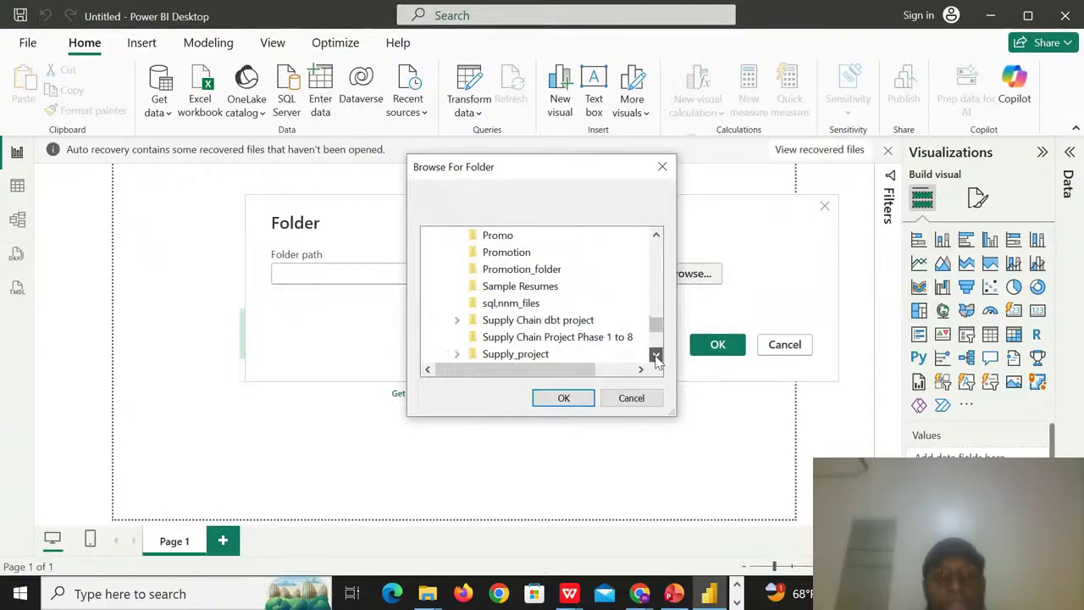
left_click(656, 356)
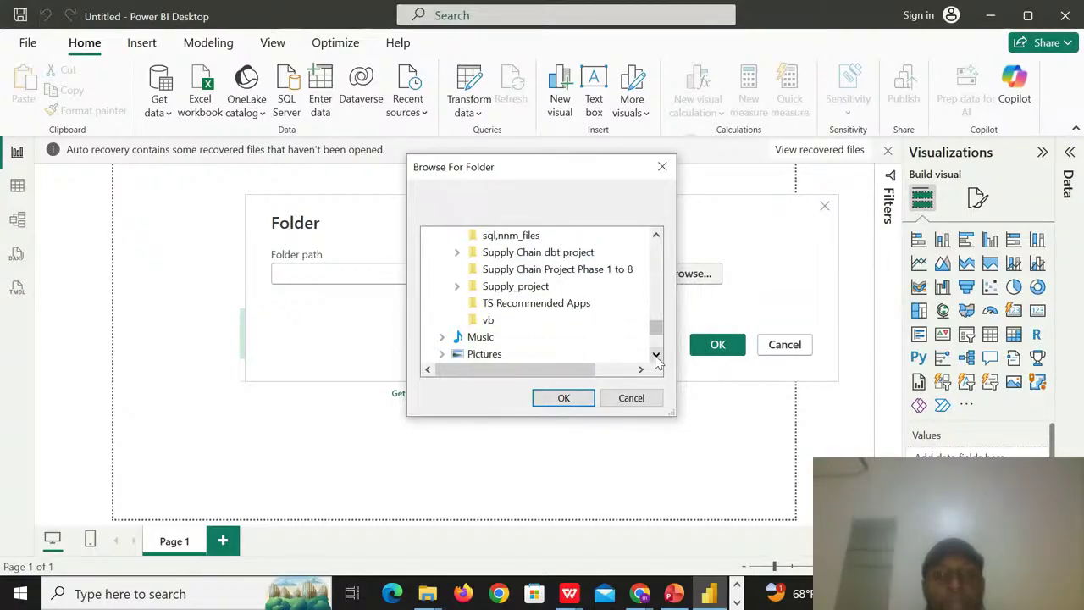
left_click(656, 357)
left_click(656, 357)
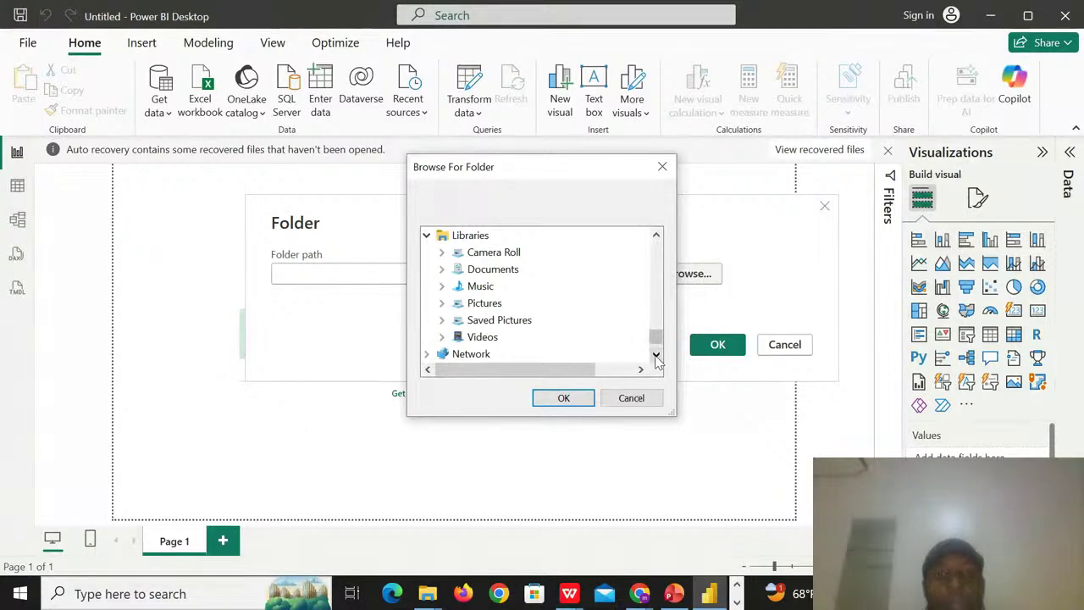
left_click(656, 357)
left_click(656, 357)
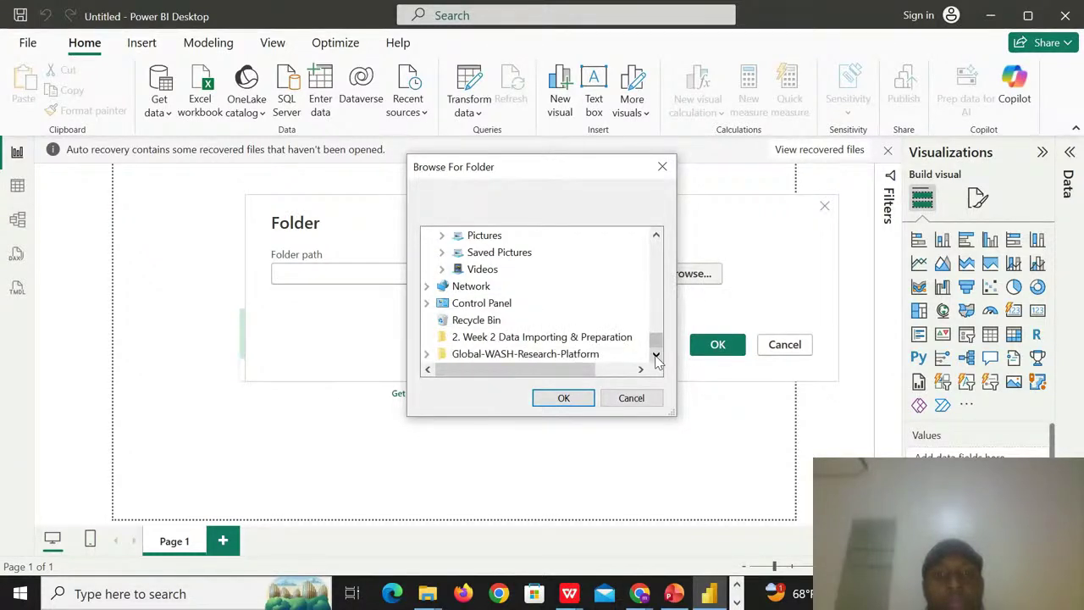
- Cancel the folder browsing without choosing a folder
left_click(656, 235)
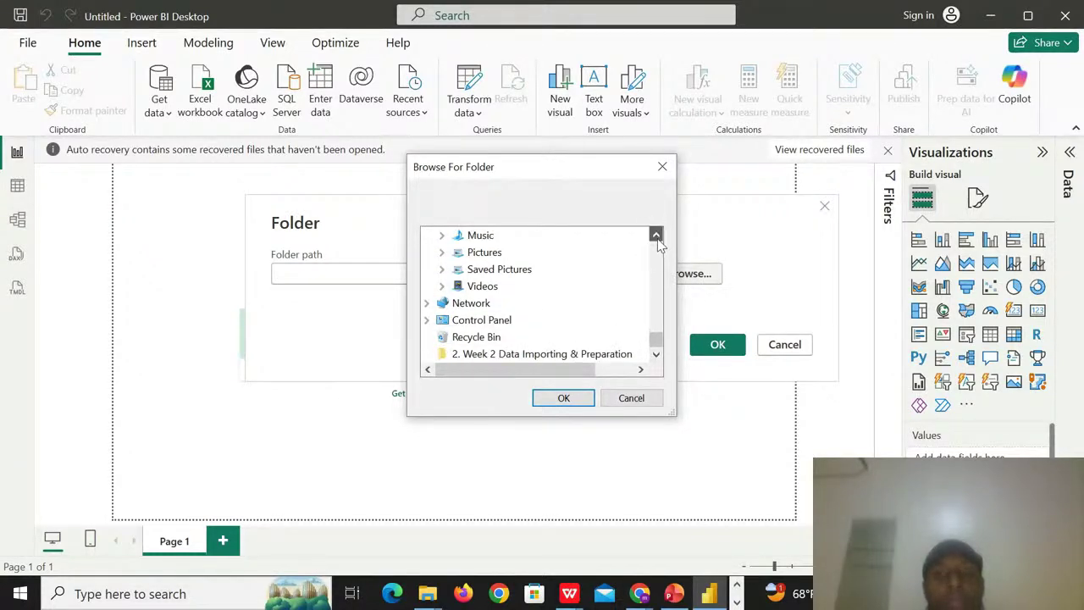
left_click(656, 234)
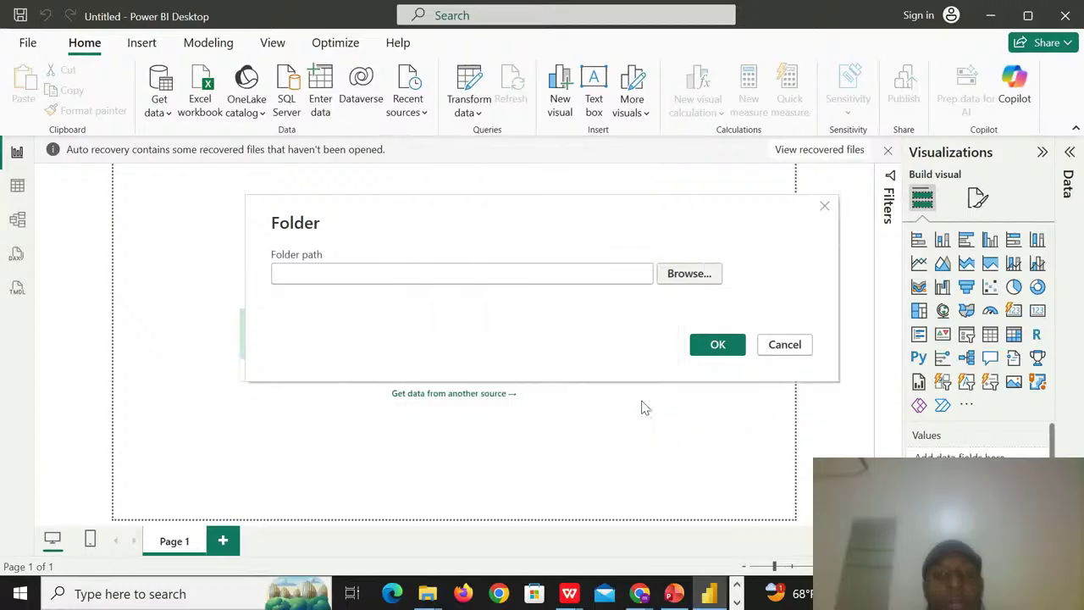
left_click(642, 401)
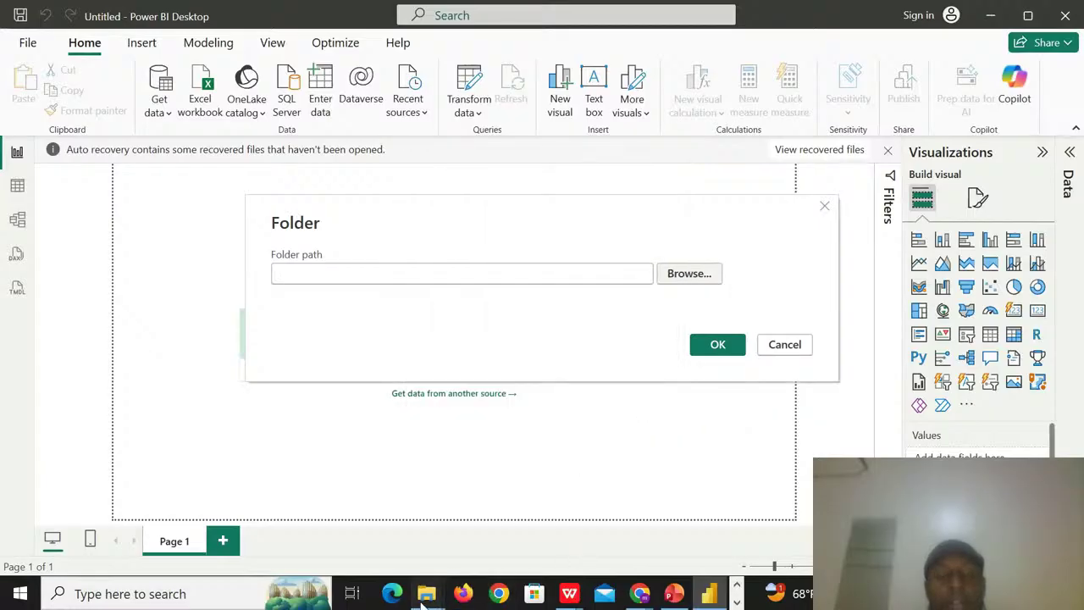
- Switch to File Explorer and send the AgriLink_PowerBI_Dataset archive in recent files to a new compressed (zipped) folder
mouse_move(426, 593)
left_click(434, 518)
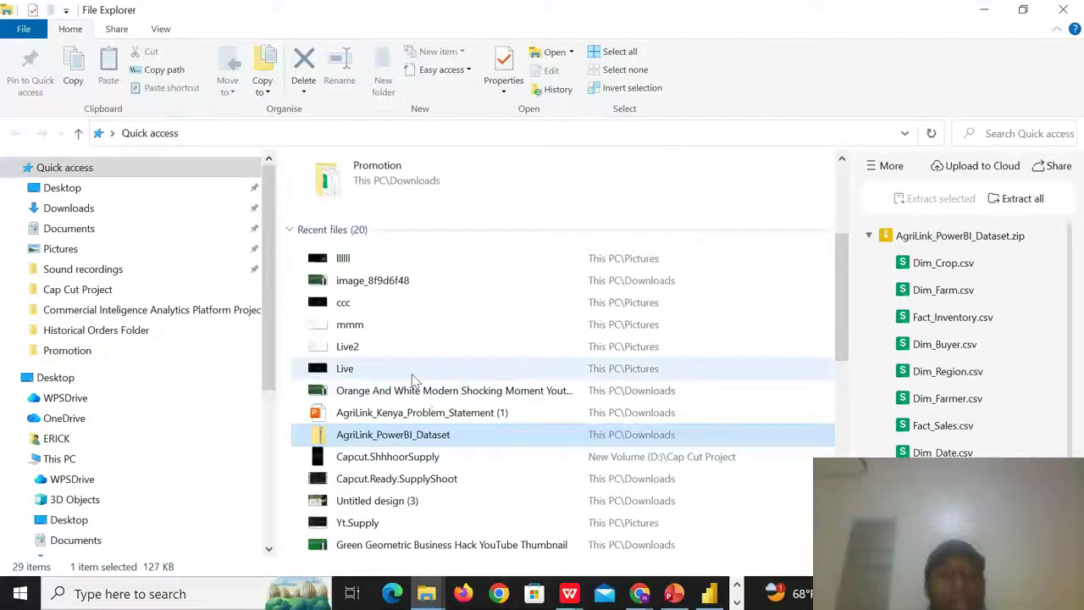
double_click(413, 433)
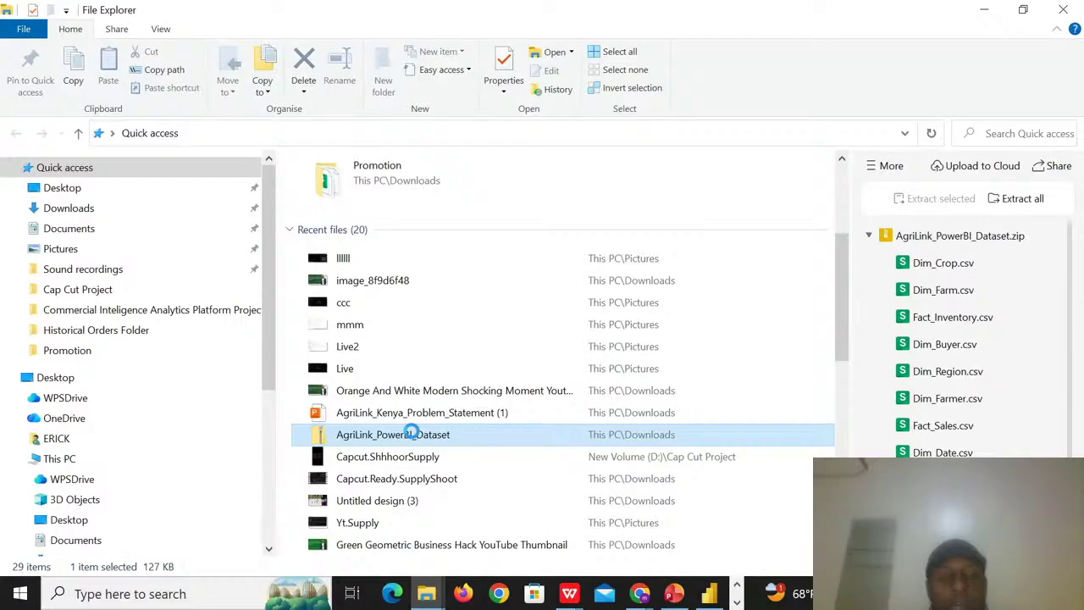
right_click(413, 434)
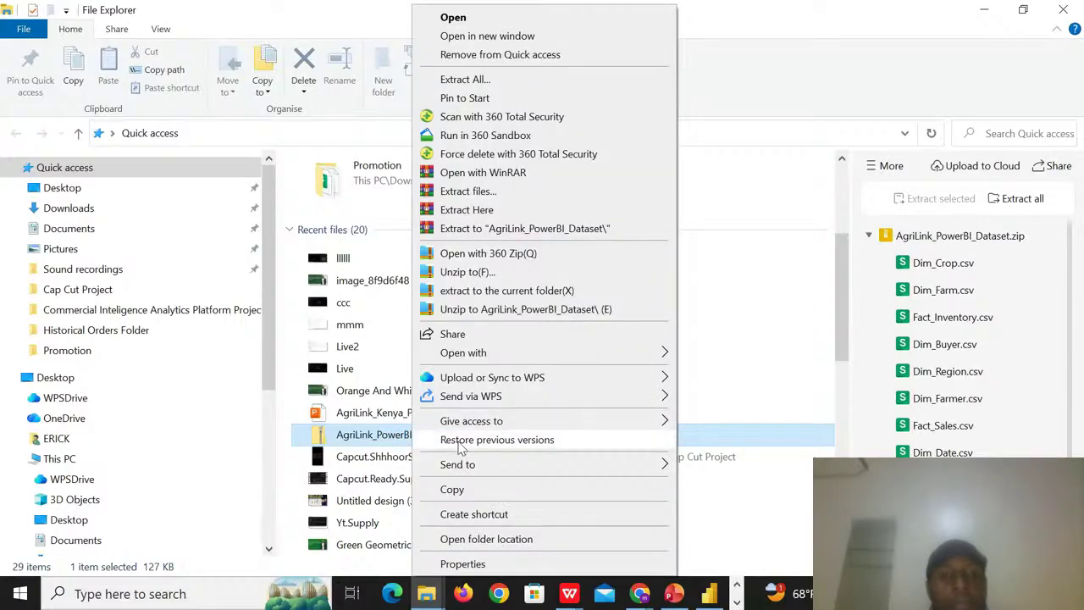
mouse_move(480, 471)
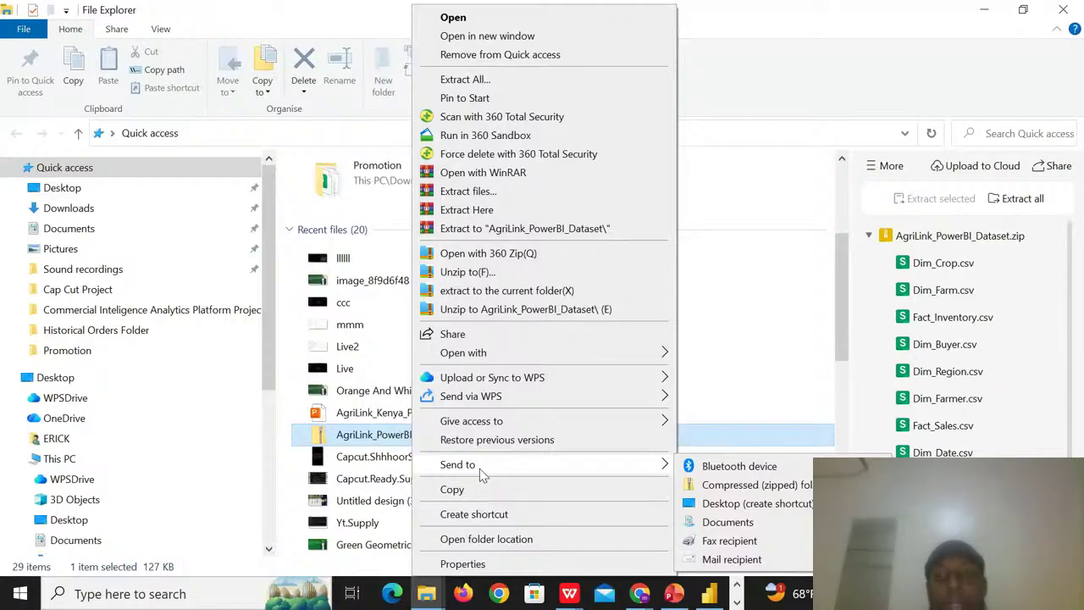
left_click(725, 486)
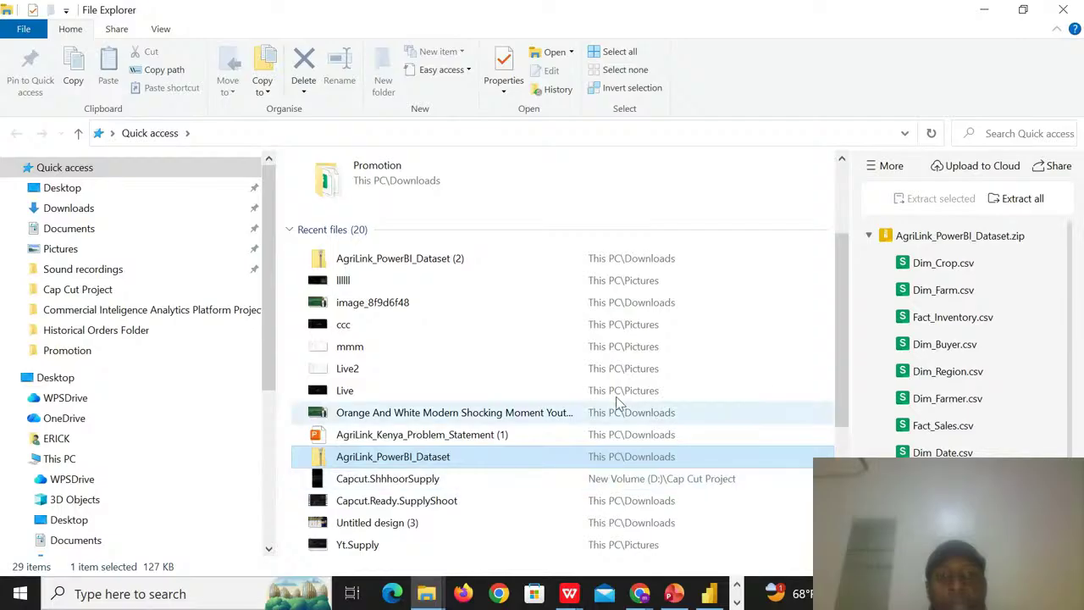
- Unzip the AgriLink_PowerBI_Dataset (2) archive with 360 Zip into the Downloads\AgriLink_PowerBI_Dataset (2) folder
right_click(509, 261)
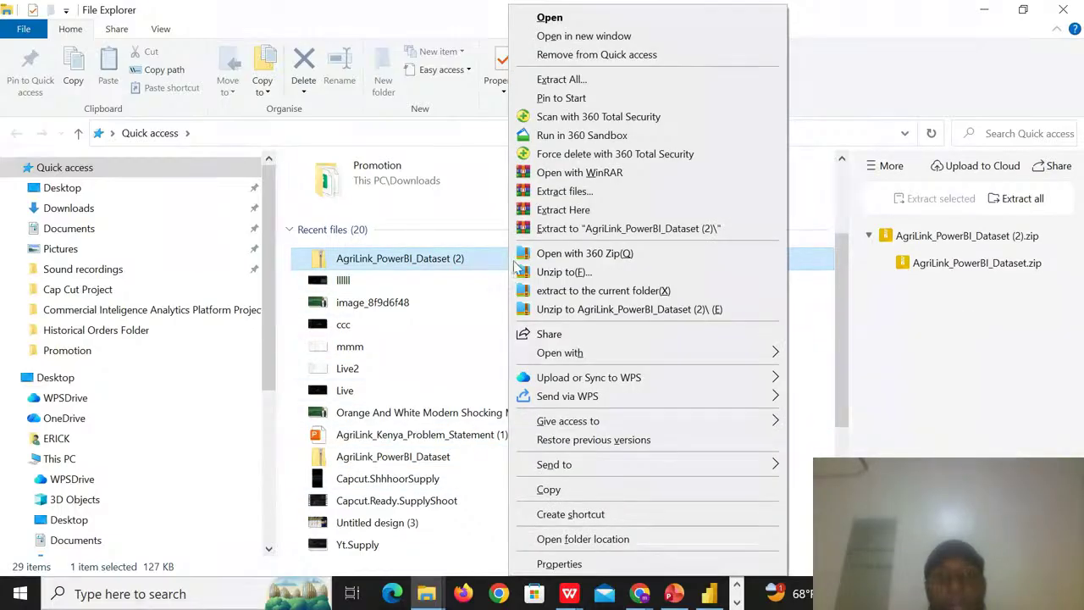
left_click(563, 272)
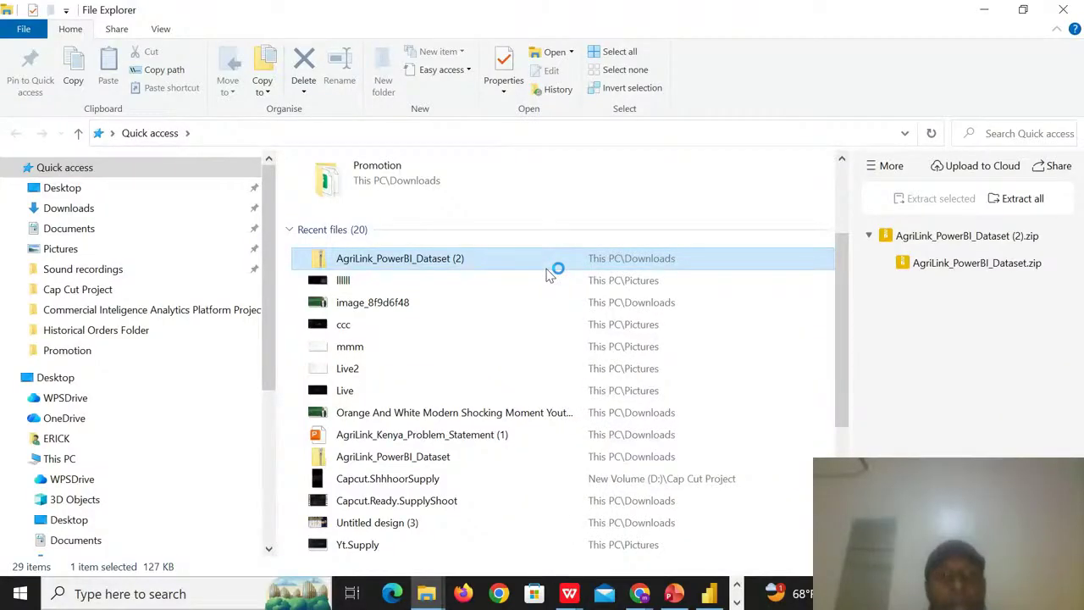
double_click(548, 275)
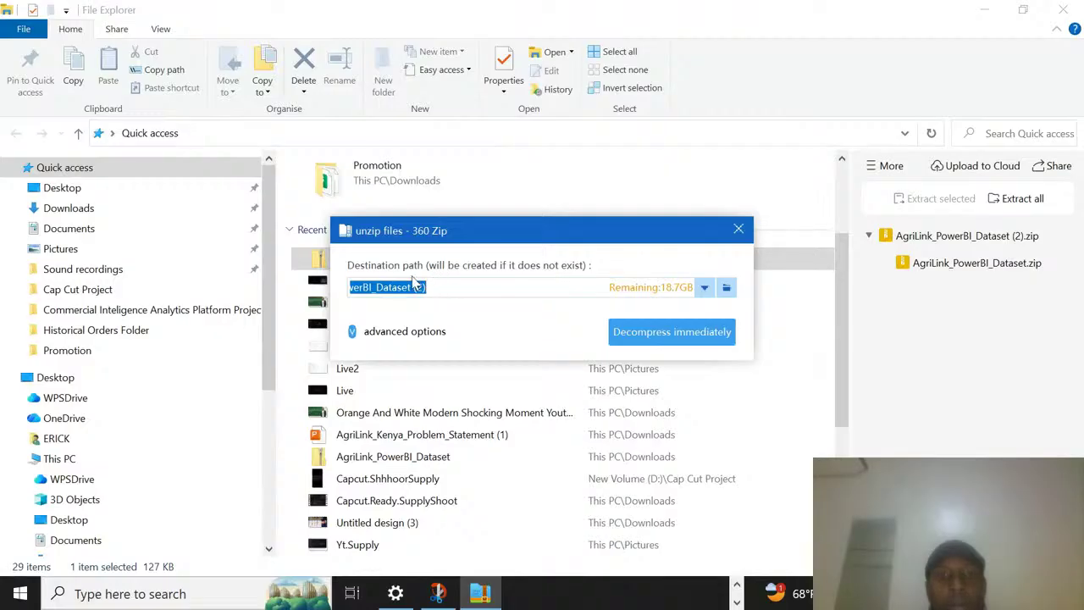
left_click(355, 287)
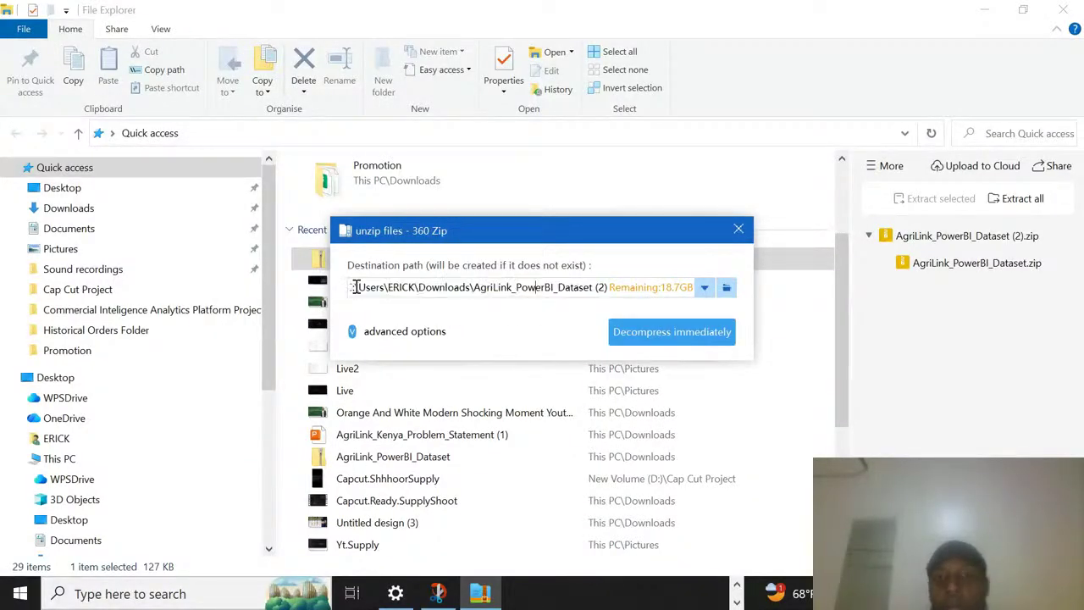
left_click(705, 339)
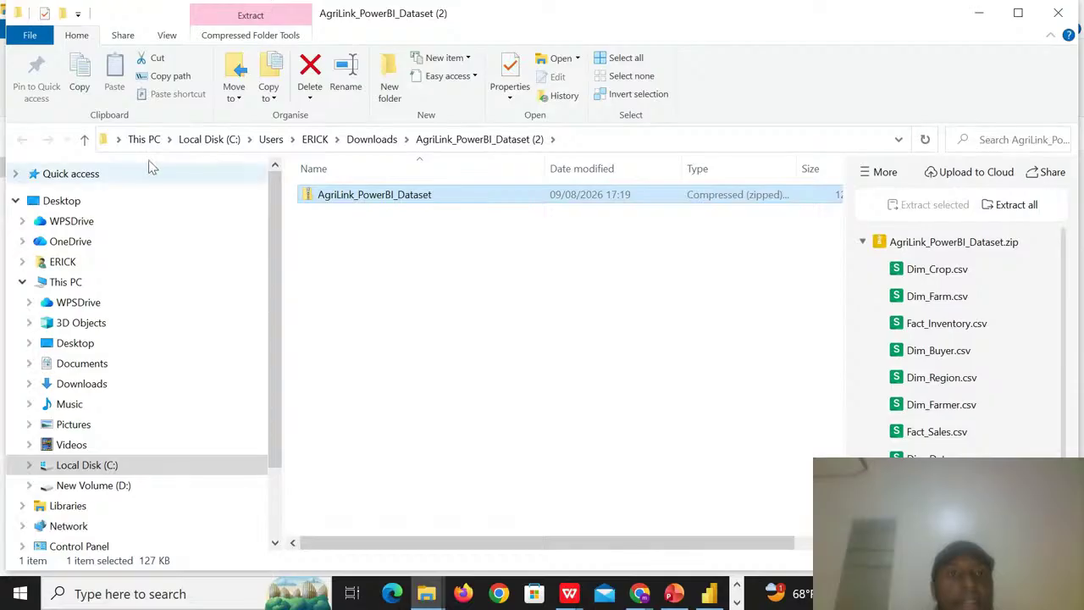
- Switch to Power BI Desktop and set the folder path to AgriLink_PowerBI_Dataset (2) under Downloads
left_click(710, 596)
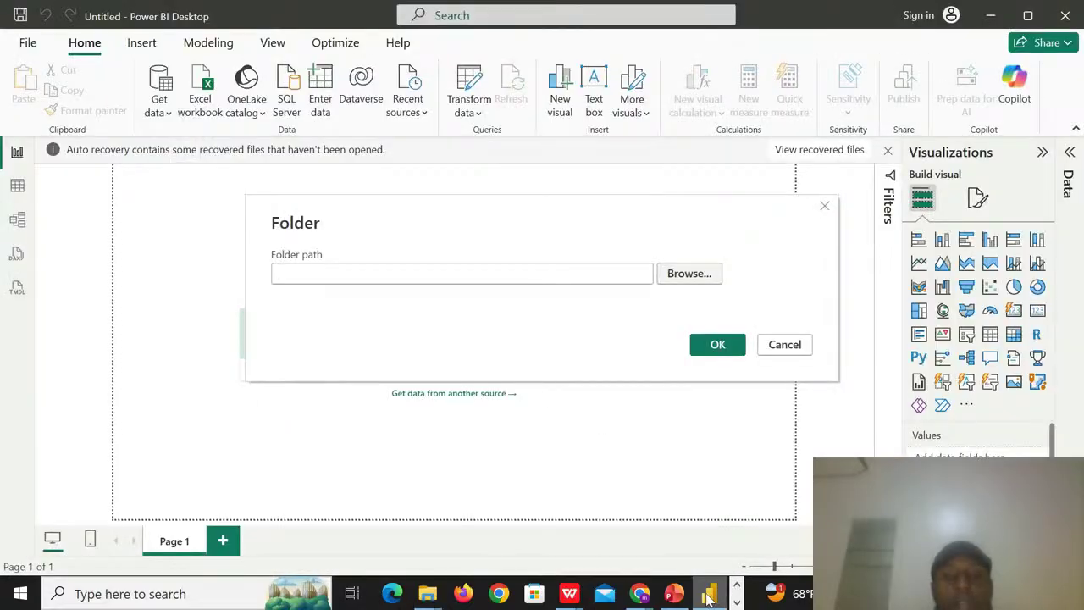
left_click(677, 278)
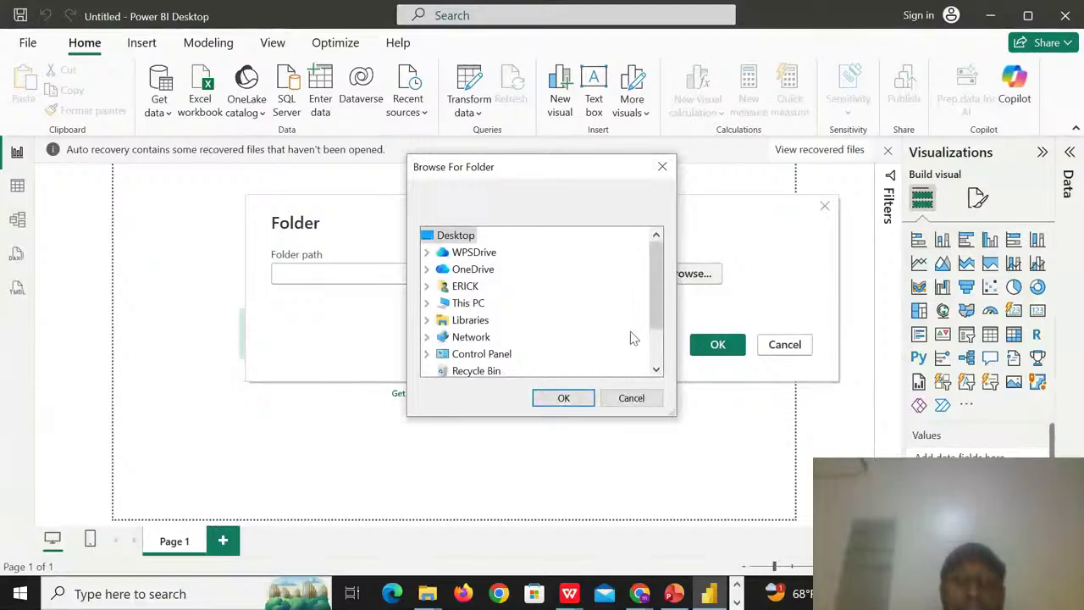
left_click(657, 370)
left_click(656, 370)
left_click(657, 370)
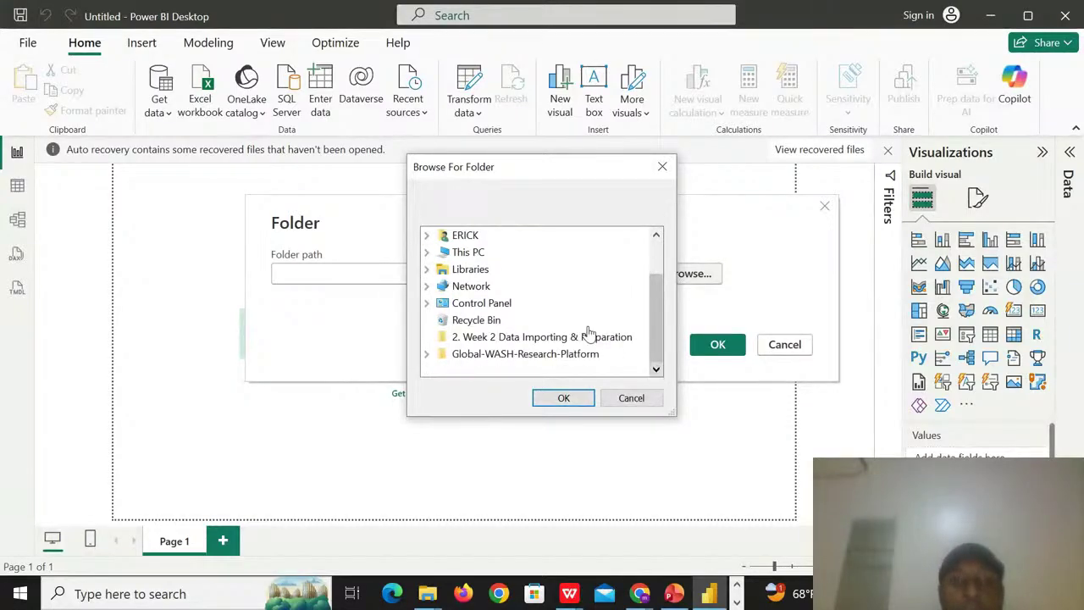
left_click(656, 237)
left_click(656, 237)
left_click(656, 237)
left_click(657, 238)
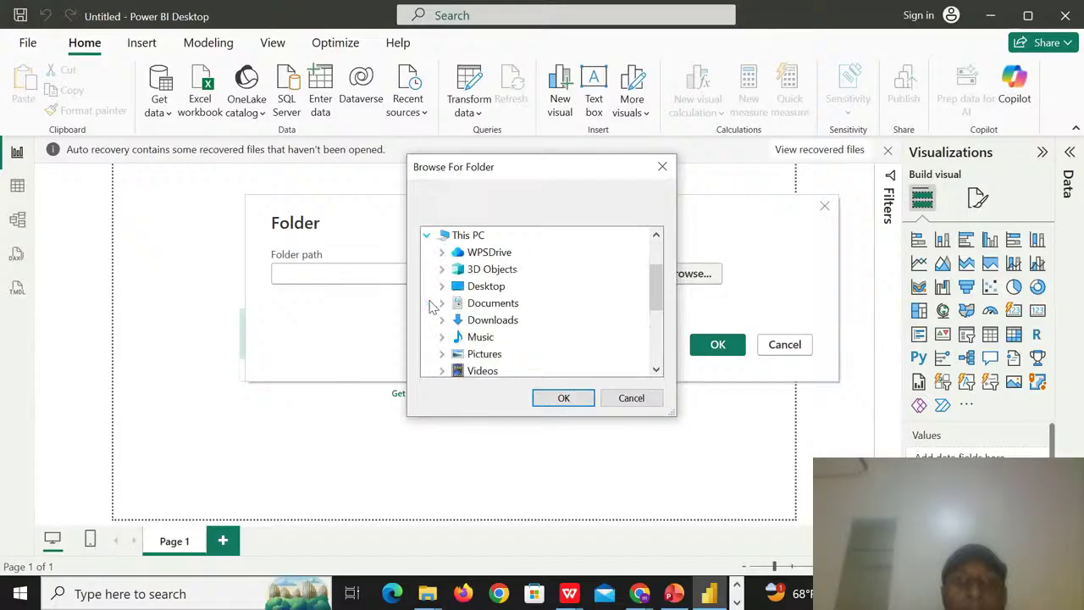
left_click(426, 303)
double_click(530, 321)
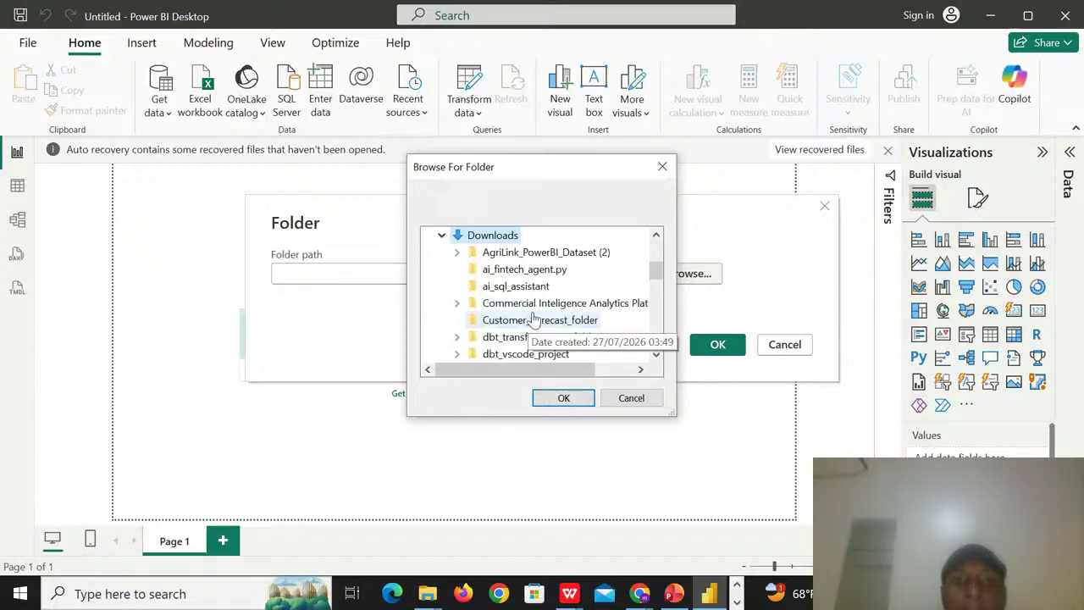
left_click(556, 254)
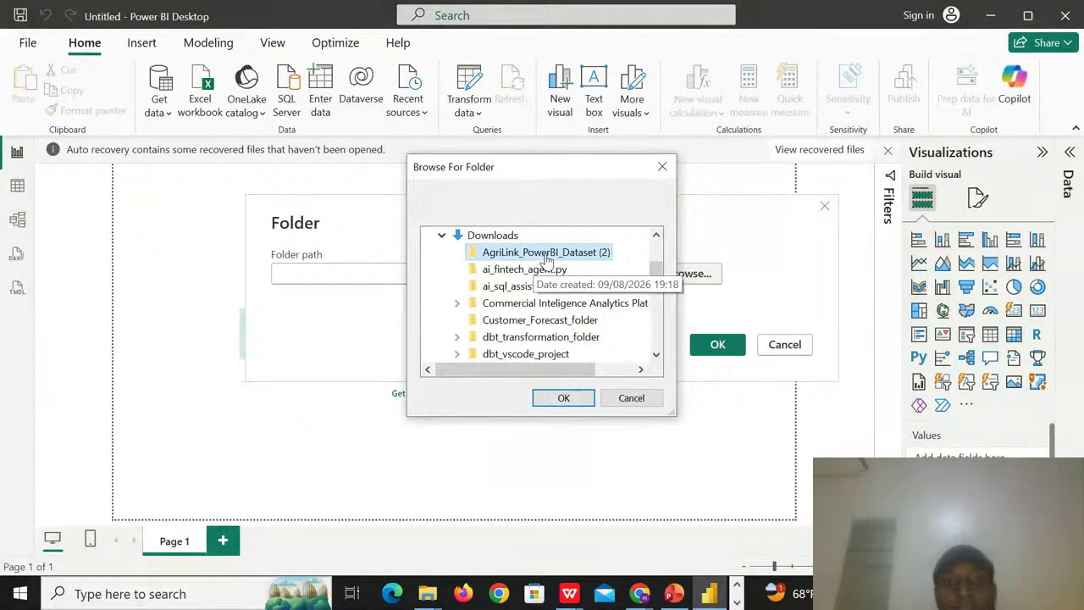
left_click(562, 398)
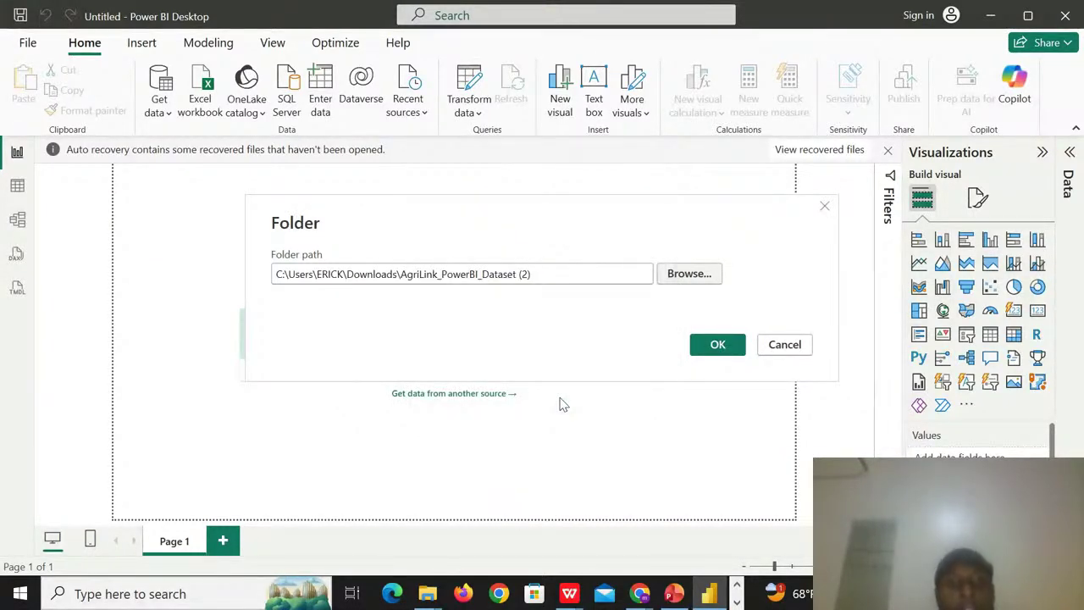
- Connect to the folder, open its contents with Transform Data, and drill into the zip file's Binary value
left_click(719, 350)
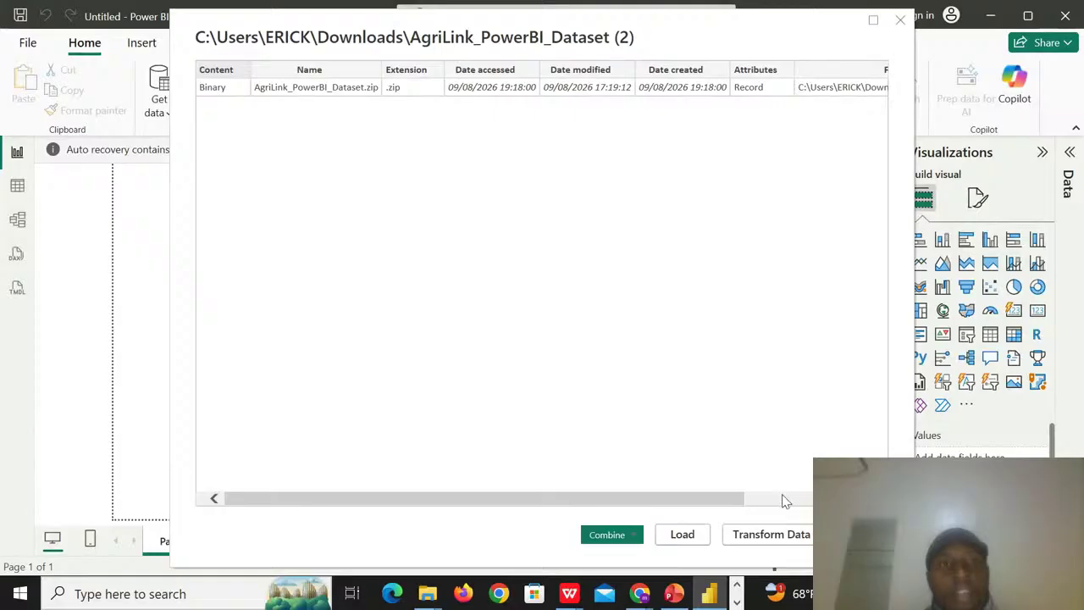
left_click(773, 536)
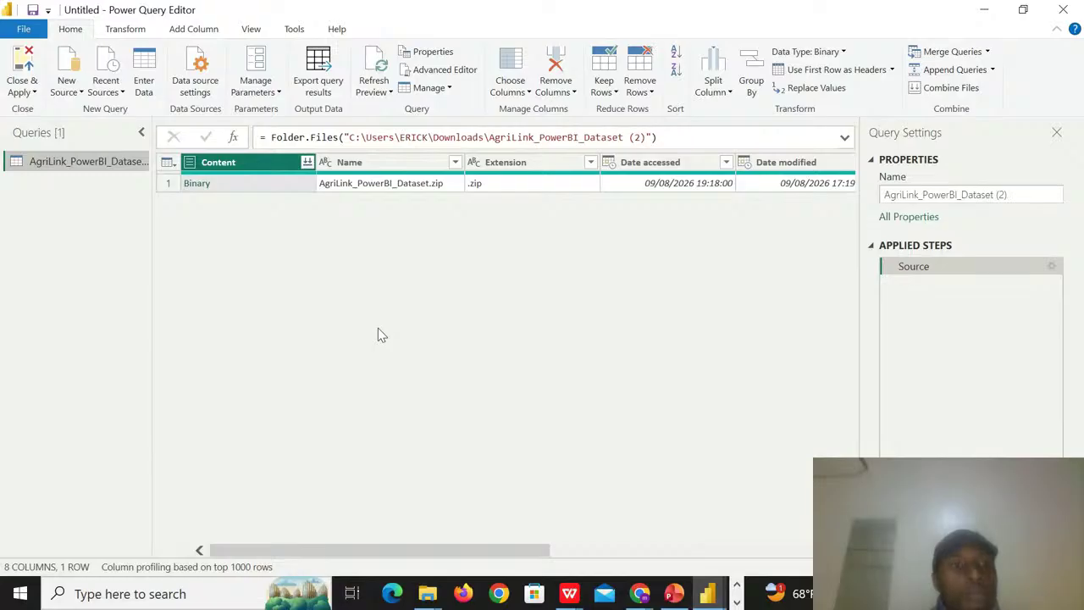
left_click(198, 184)
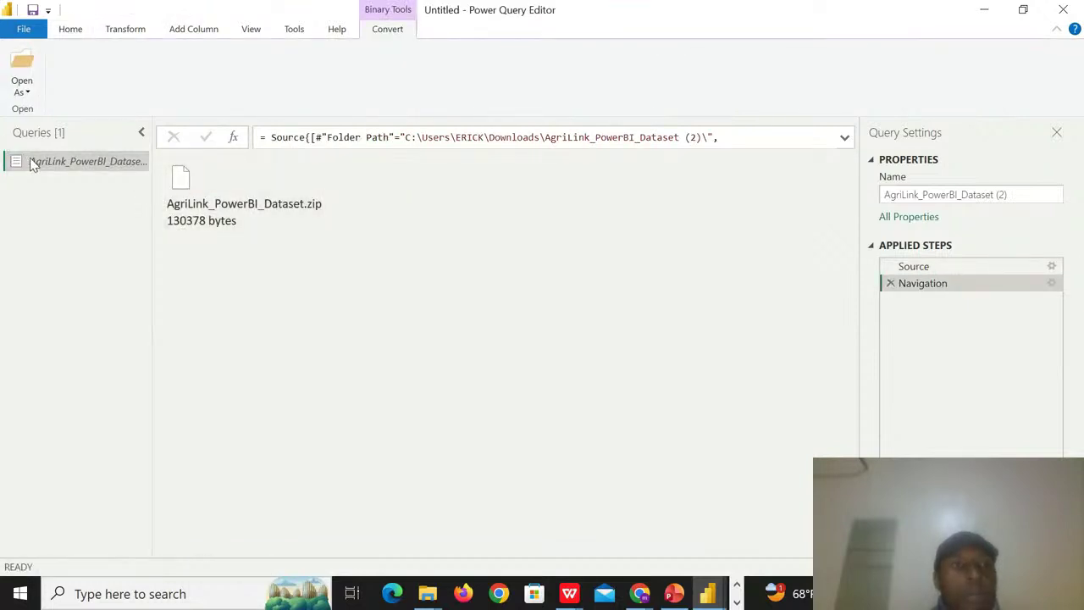
- Remove the Navigation step from the AgriLink_PowerBI_Dataset (2) query
left_click(138, 132)
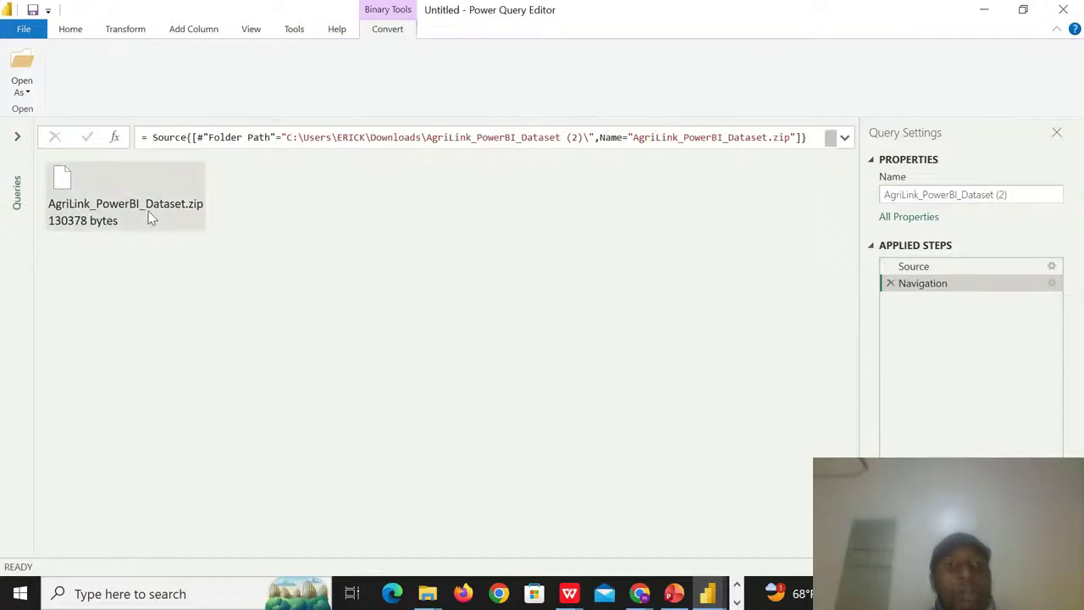
left_click(18, 138)
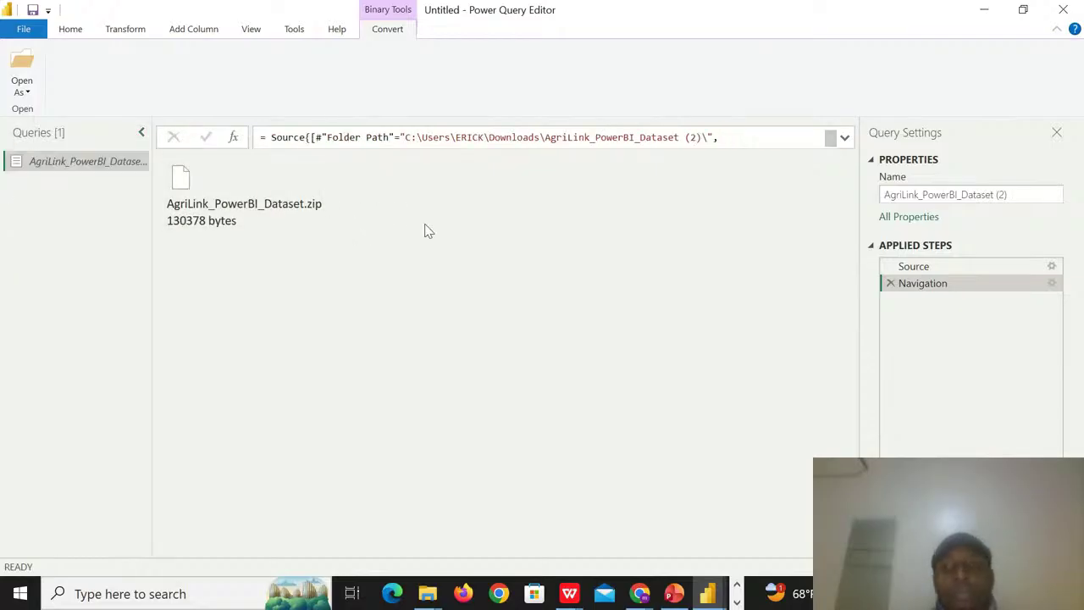
left_click(891, 283)
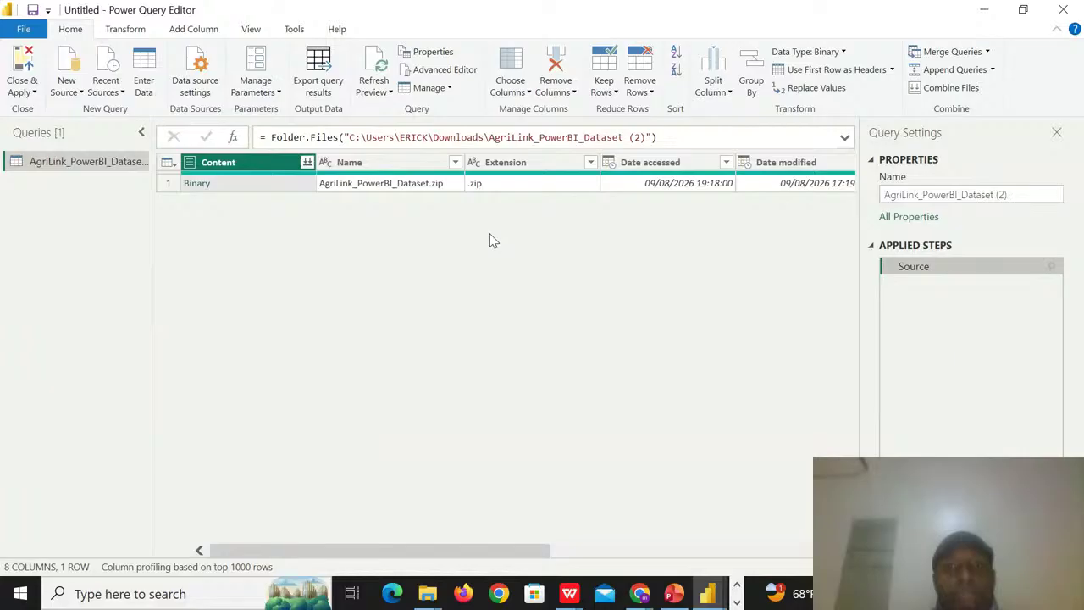
- Check the Name column's filter values and try to combine the files of the Content column
left_click(455, 164)
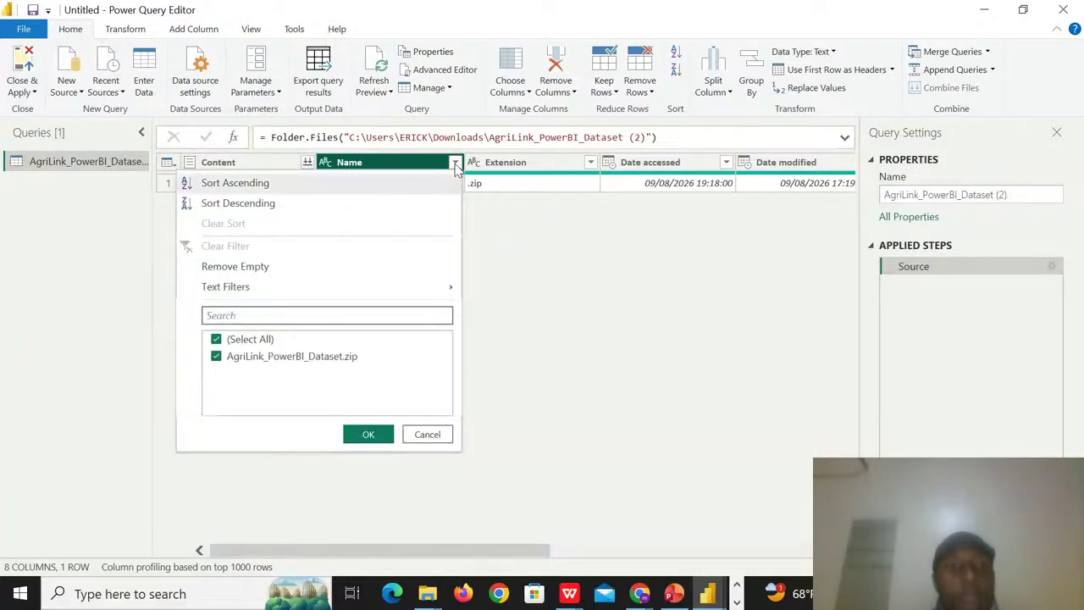
left_click(427, 434)
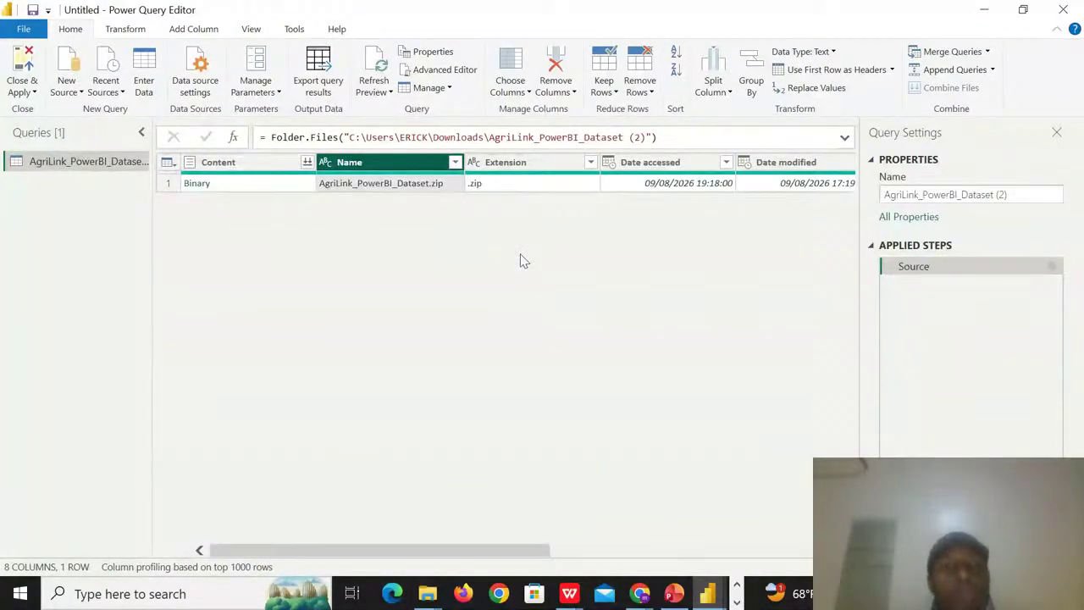
left_click(306, 164)
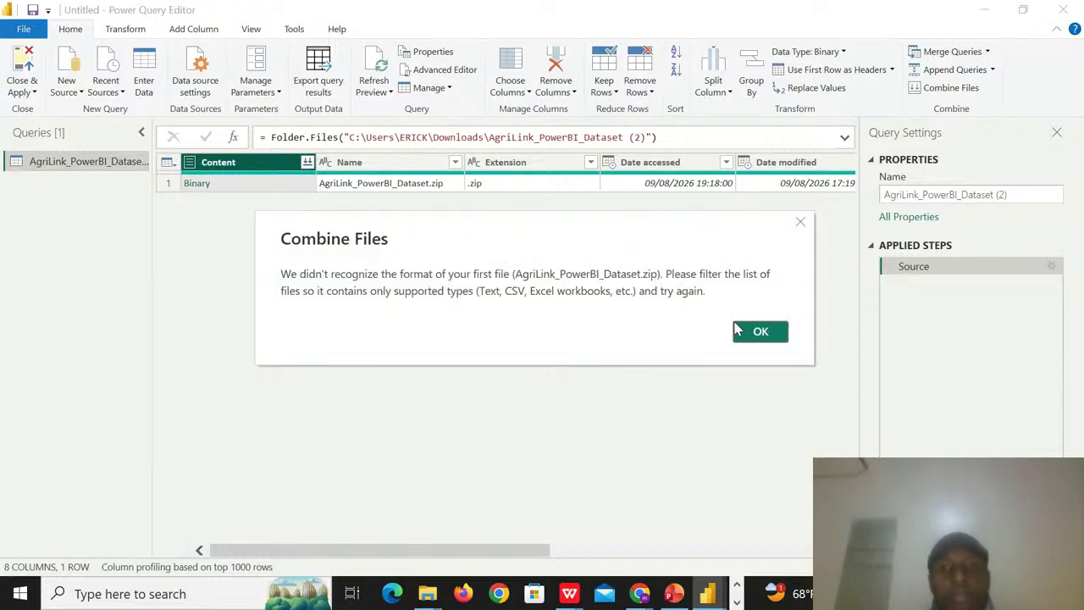
left_click(761, 332)
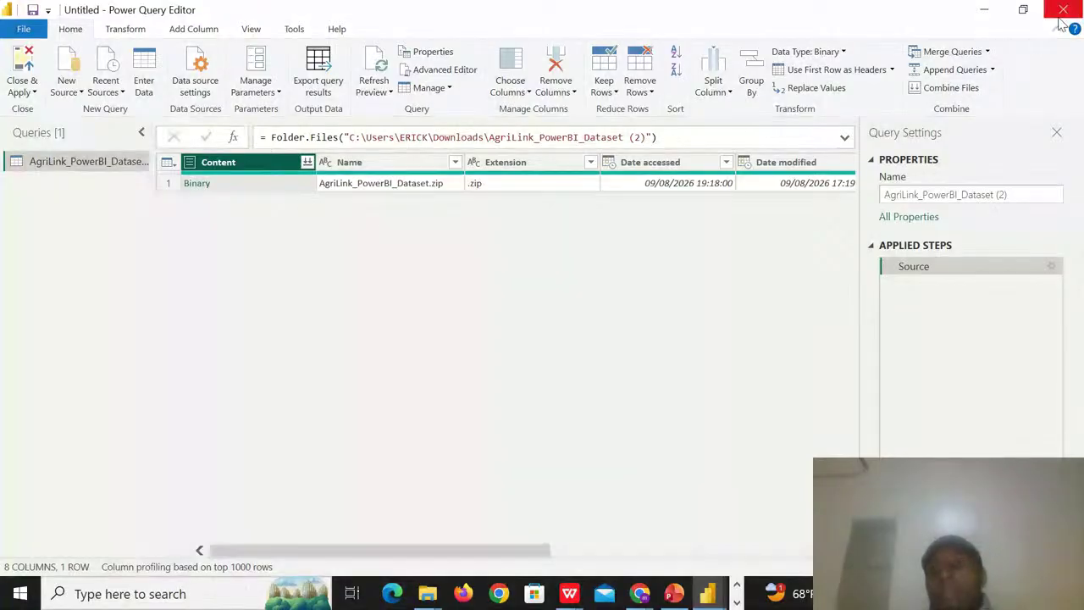
- Close Power Query Editor and discard the pending changes to the AgriLink_PowerBI_Dataset (2) query
left_click(1061, 23)
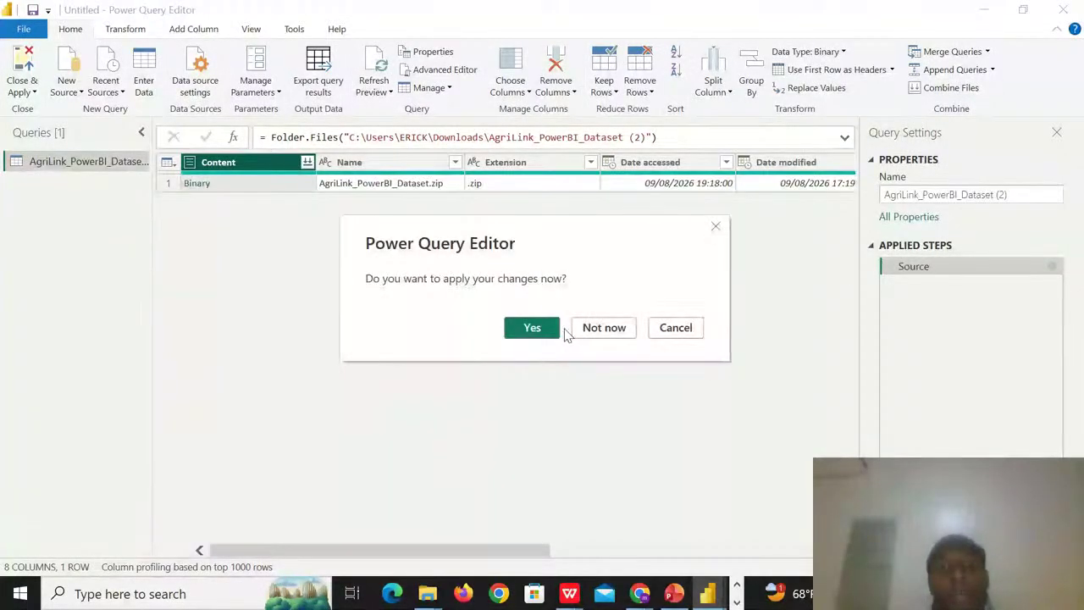
left_click(543, 332)
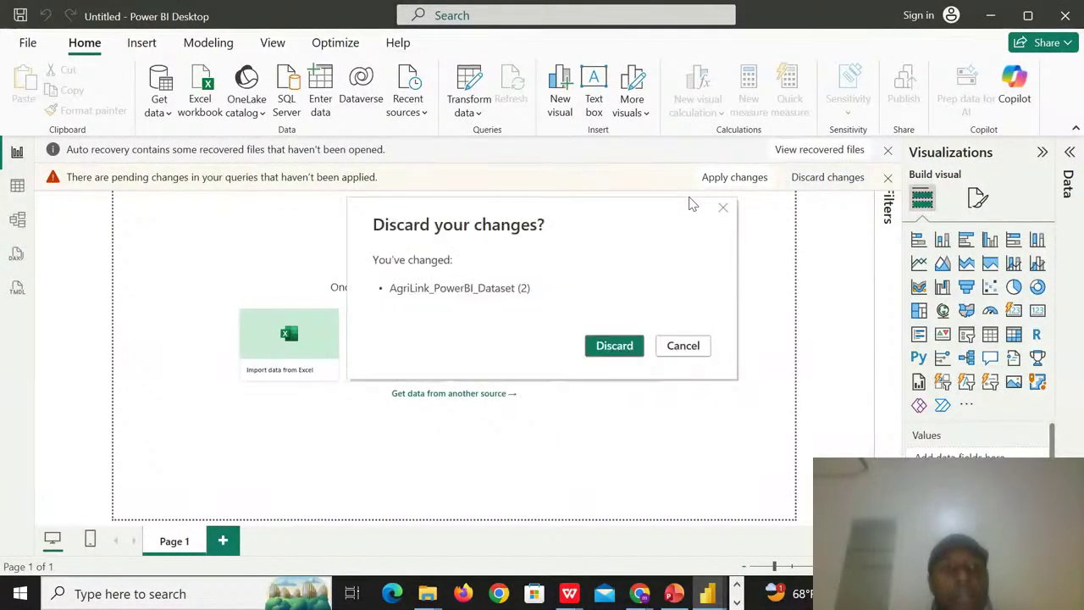
left_click(614, 347)
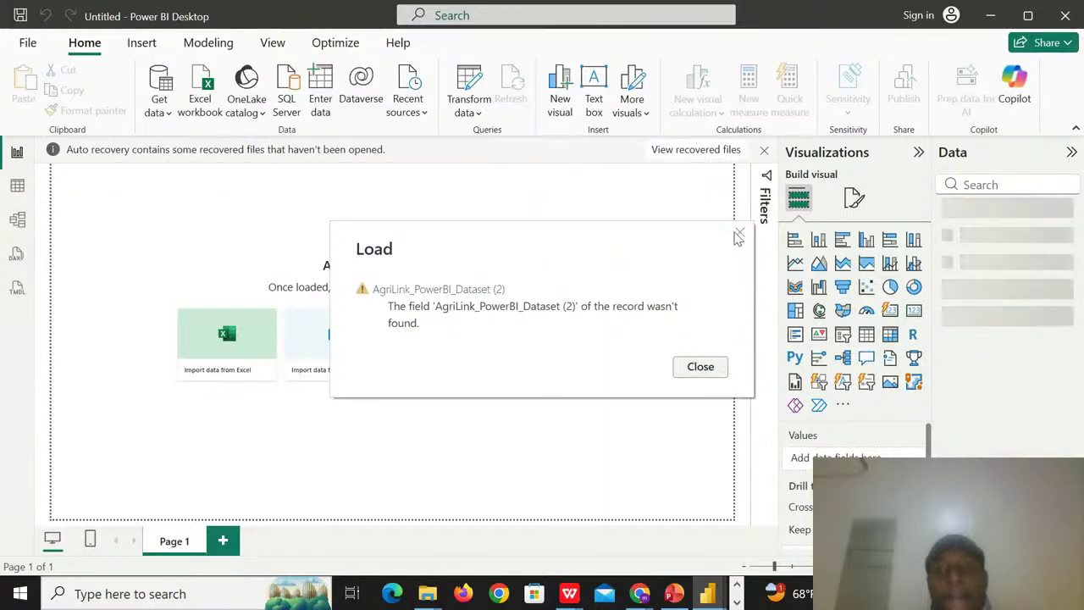
left_click(697, 366)
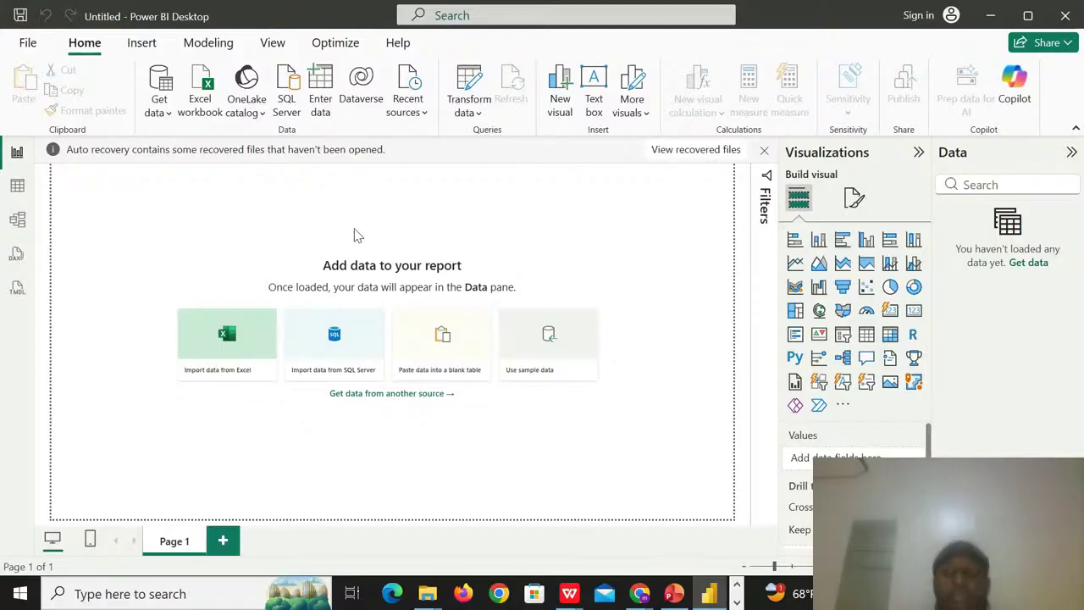
- Import the Fact_CropYield Excel workbook from Downloads and load its Fact_CropYield table into the report
left_click(161, 114)
left_click(211, 168)
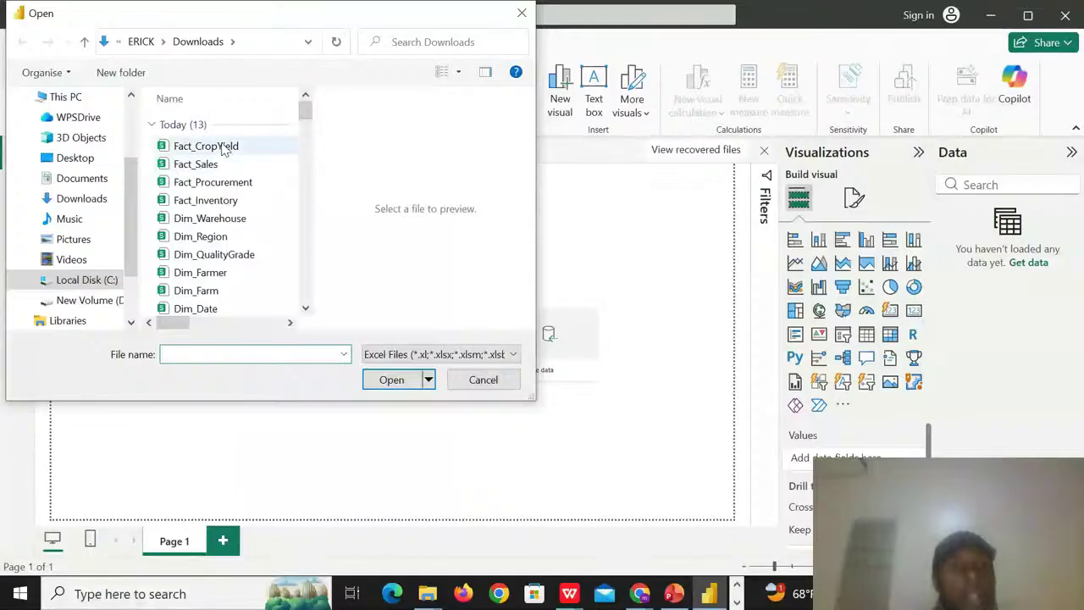
left_click(222, 147)
left_click(388, 379)
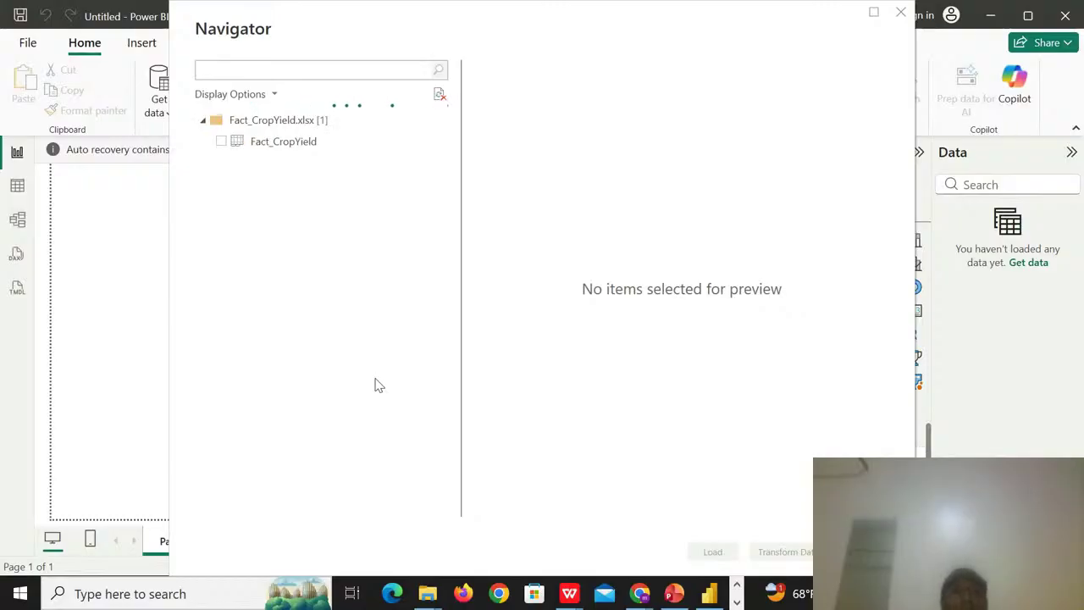
left_click(221, 144)
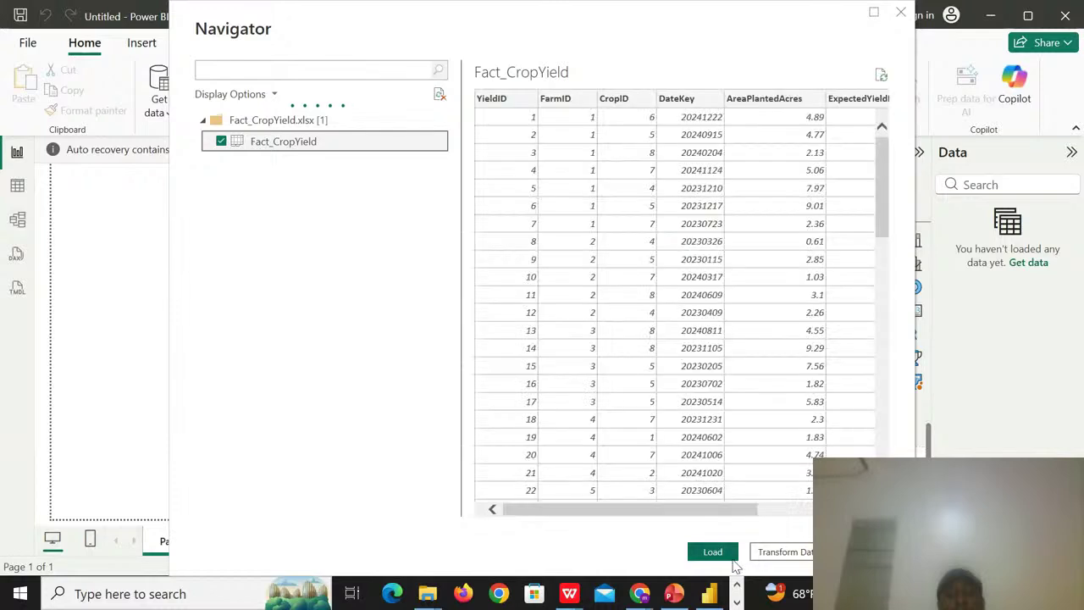
left_click(716, 554)
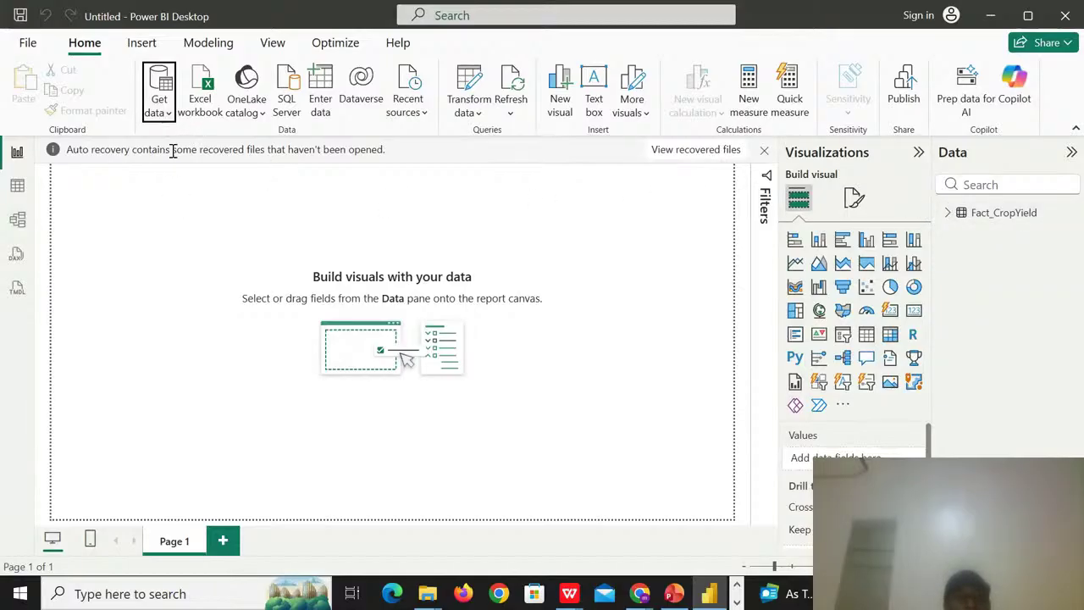
- Import the Fact_Sales Excel workbook from Downloads and load its Fact_Sales table into the report
left_click(163, 115)
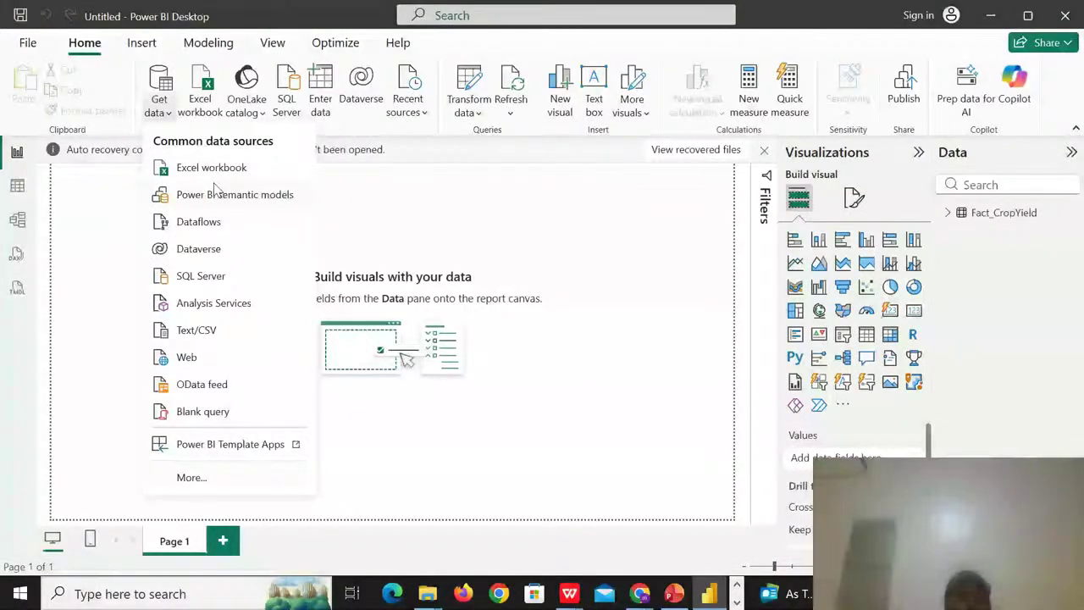
left_click(212, 168)
left_click(229, 164)
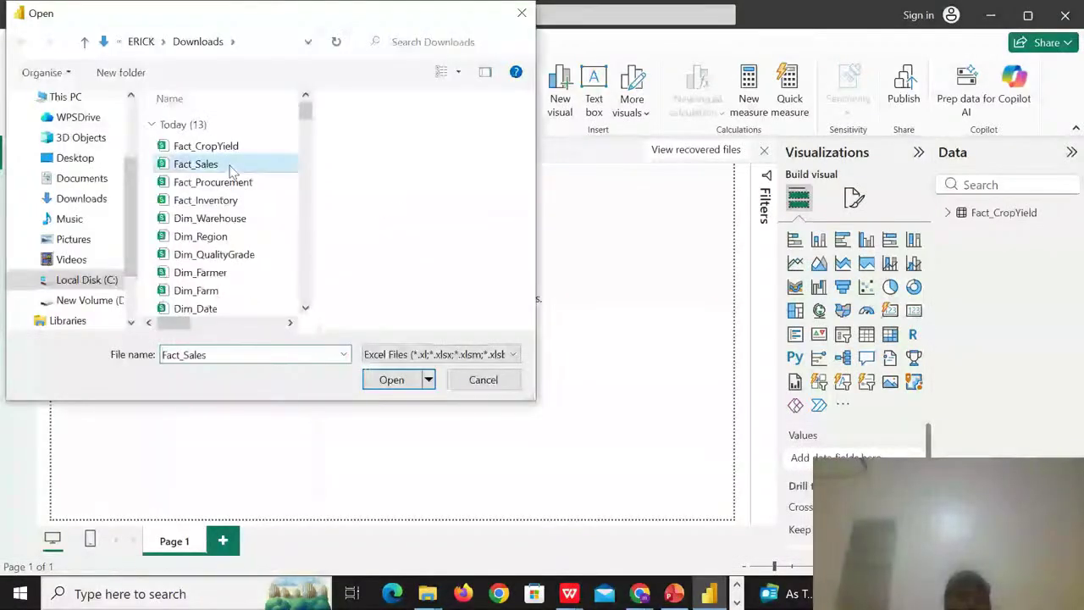
left_click(402, 379)
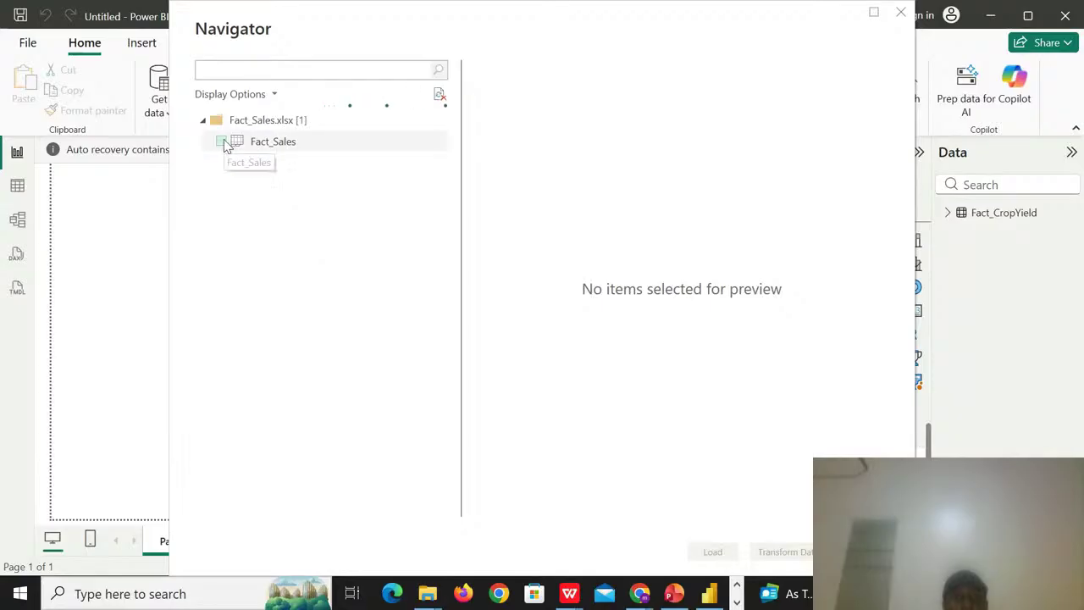
left_click(223, 142)
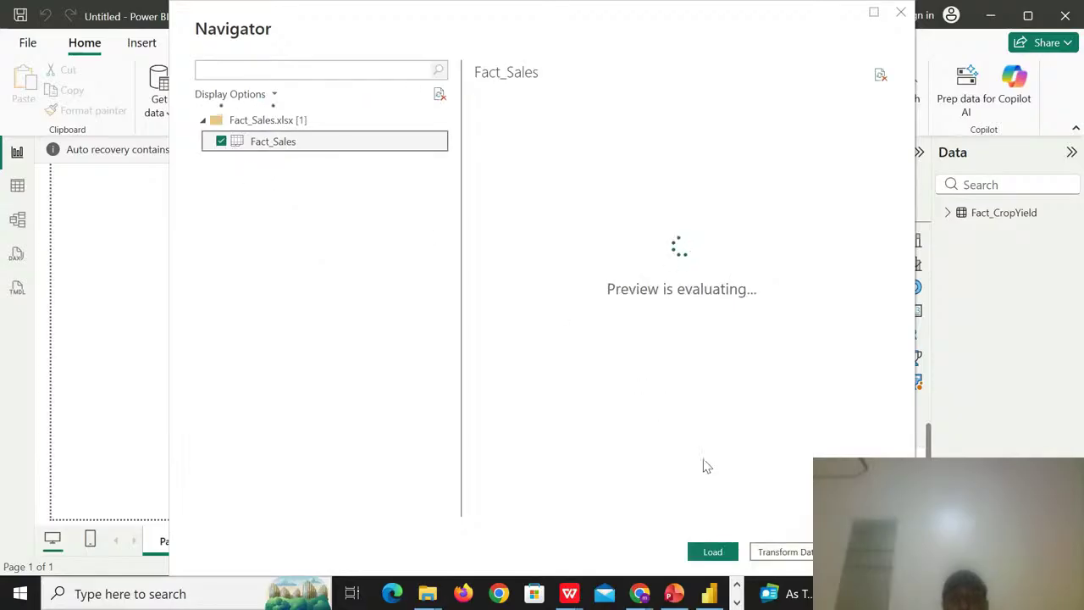
left_click(715, 552)
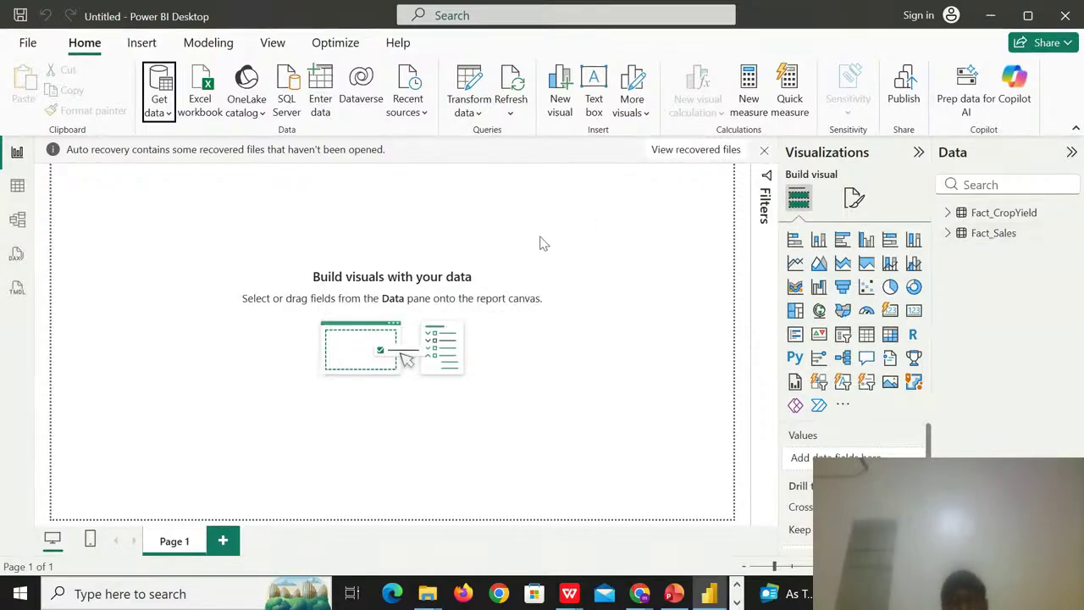
- Import the Fact_Procurement Excel workbook from Downloads and load its Fact_Procurement table into the report
left_click(168, 113)
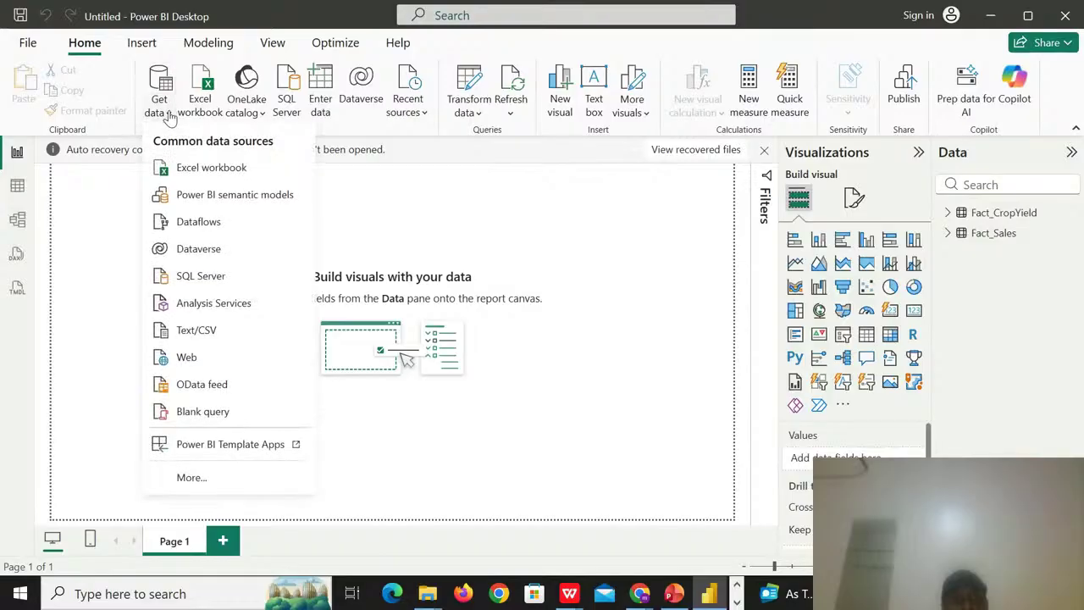
left_click(233, 166)
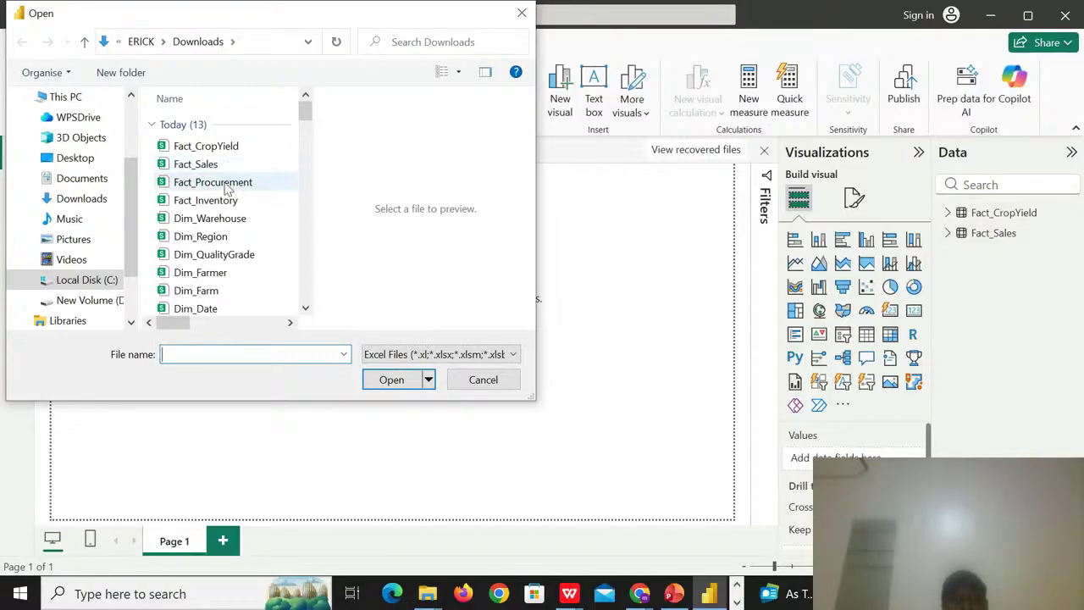
left_click(212, 182)
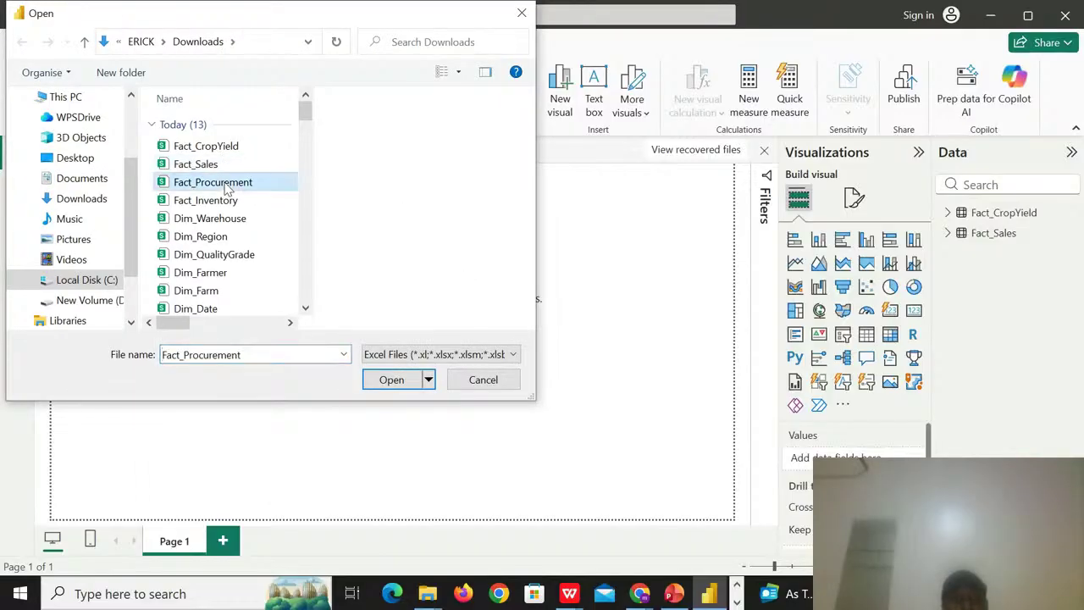
left_click(392, 380)
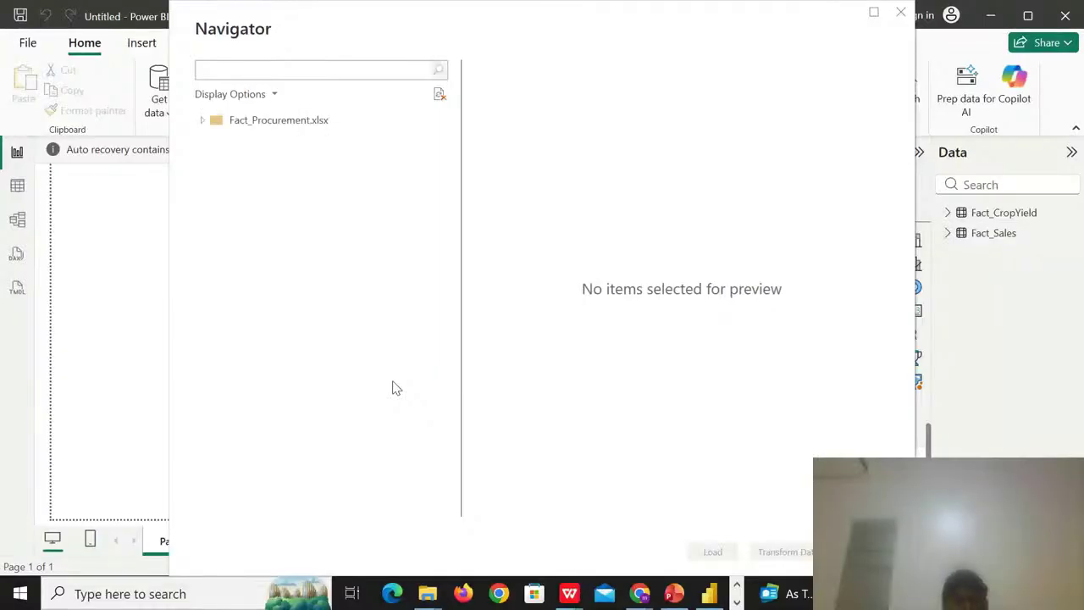
left_click(204, 124)
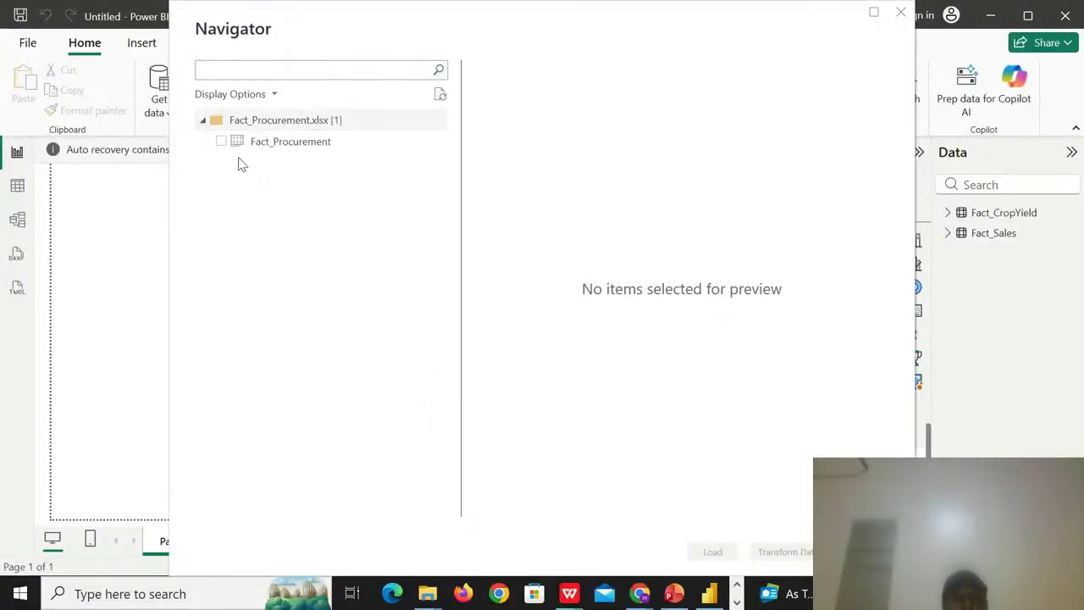
left_click(224, 144)
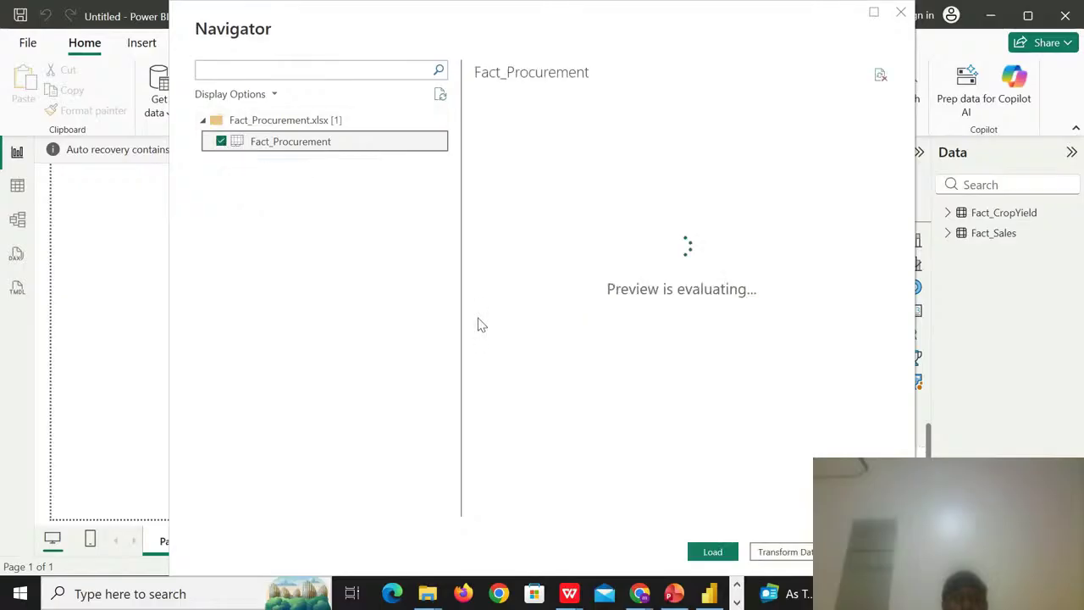
left_click(712, 552)
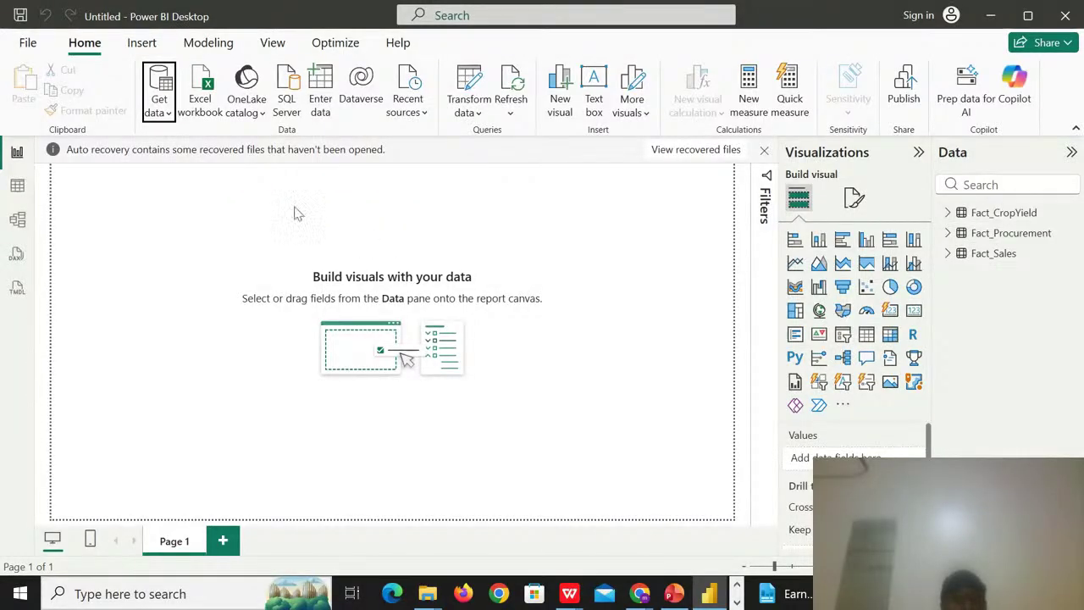
- Import the Fact_Inventory Excel workbook from Downloads and load its Fact_Inventory table into the report
left_click(169, 119)
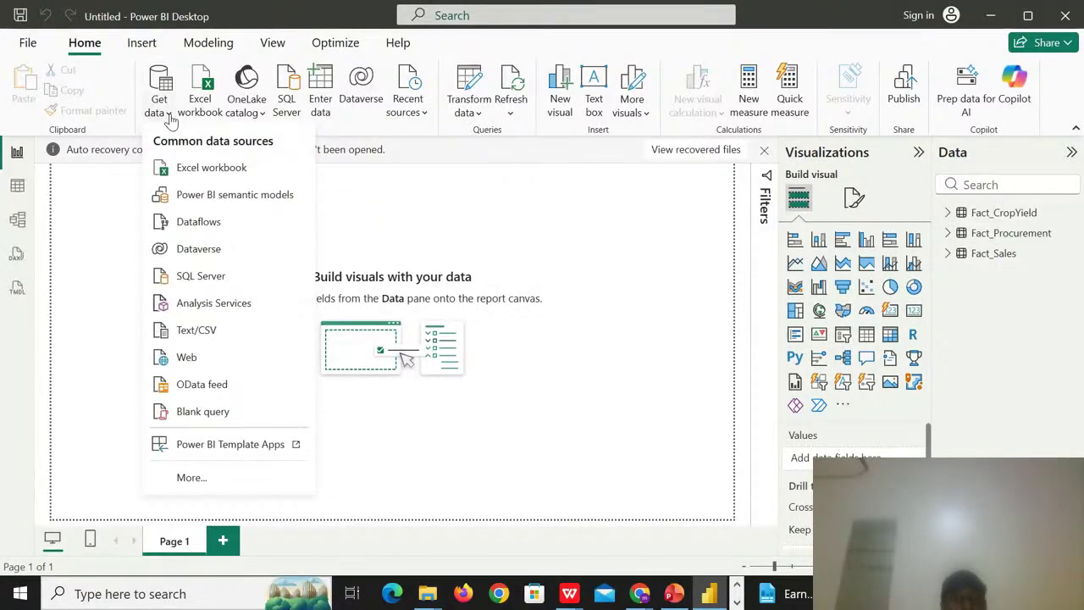
left_click(213, 167)
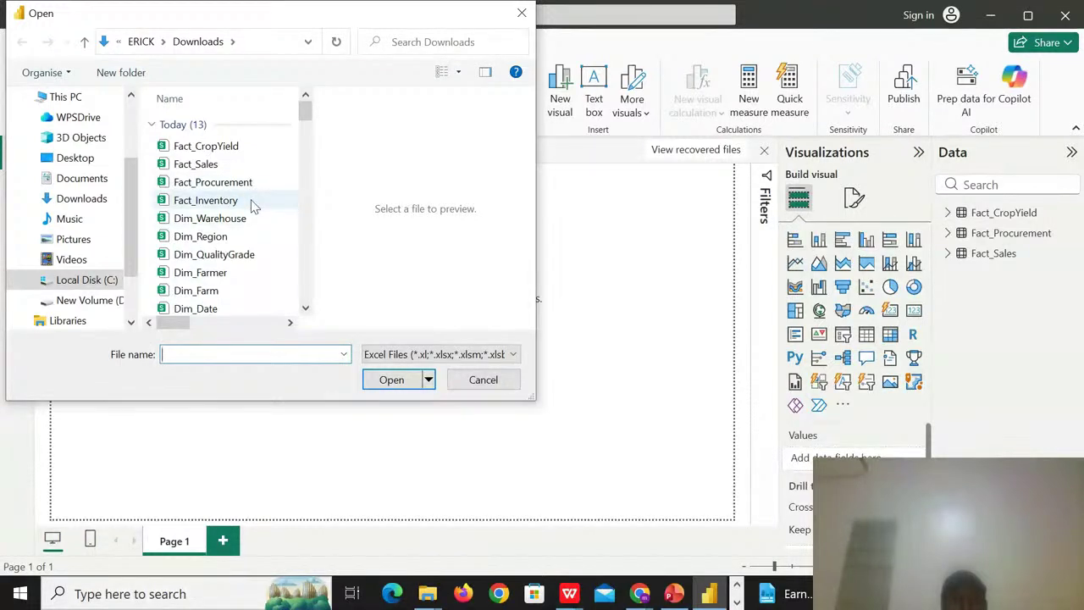
left_click(254, 201)
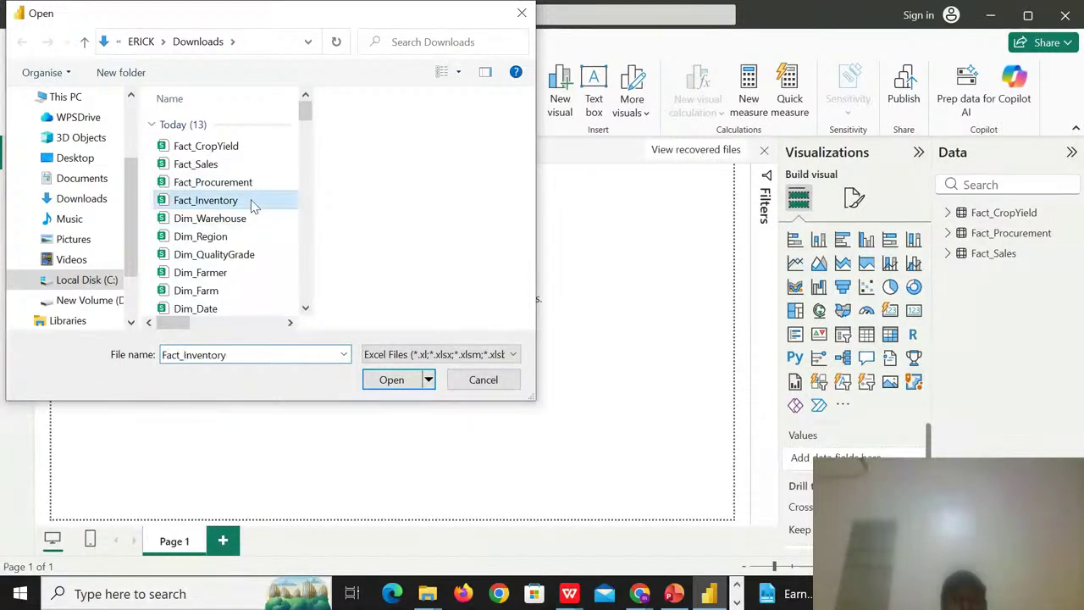
left_click(391, 380)
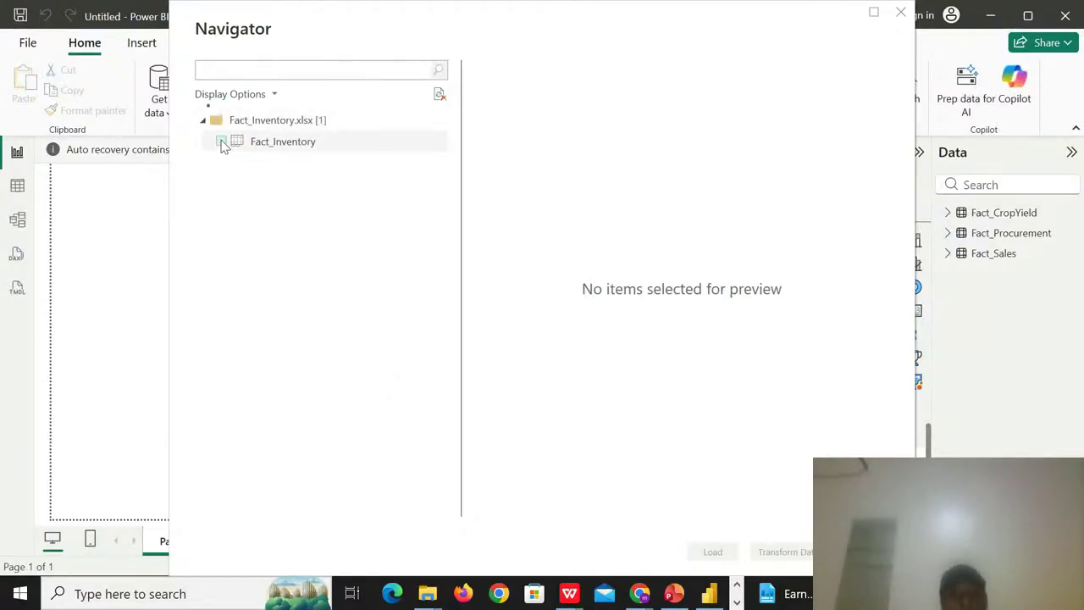
left_click(222, 141)
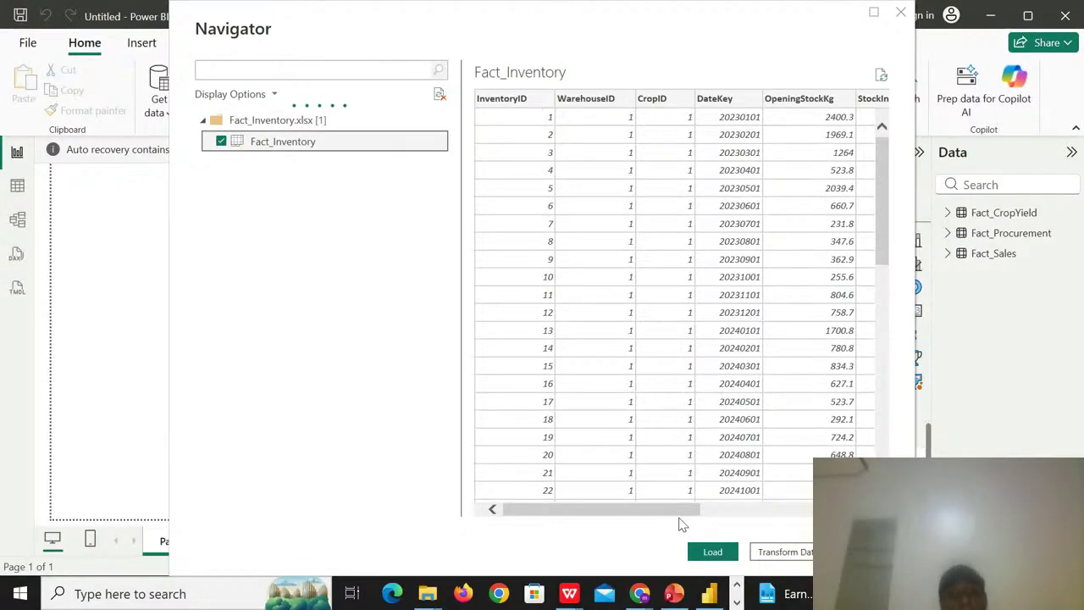
left_click(712, 550)
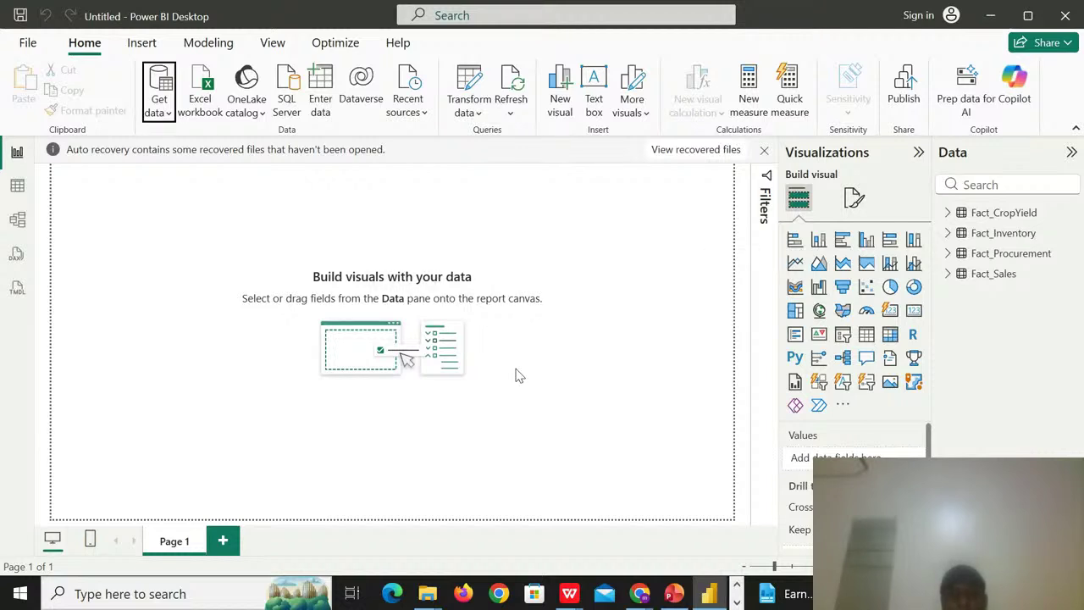
- Import the Dim_Warehouse Excel workbook from Downloads and load its Dim_Warehouse table into the report
left_click(163, 119)
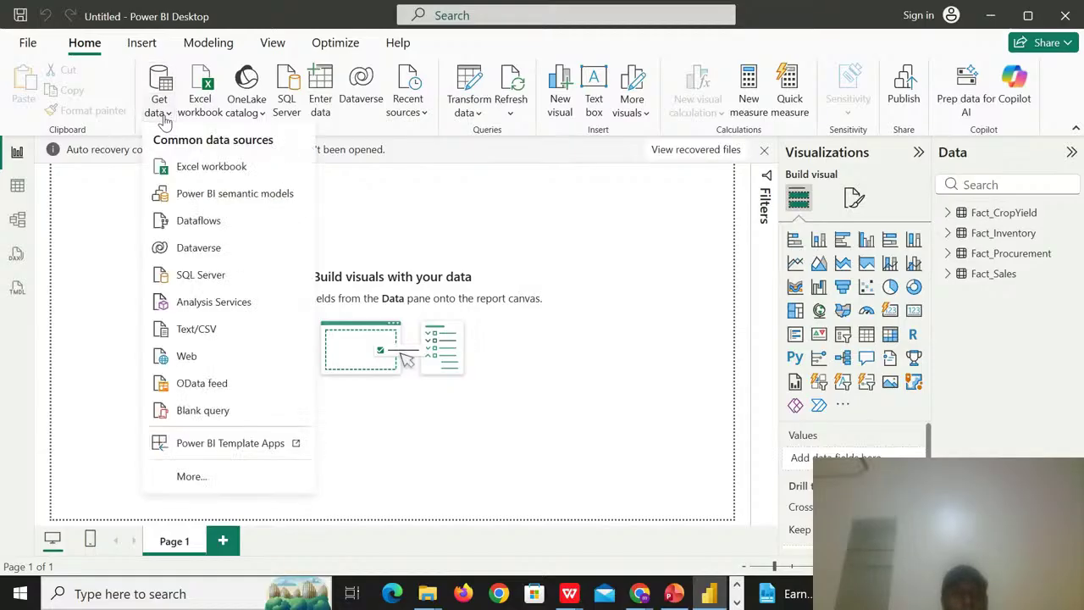
left_click(208, 167)
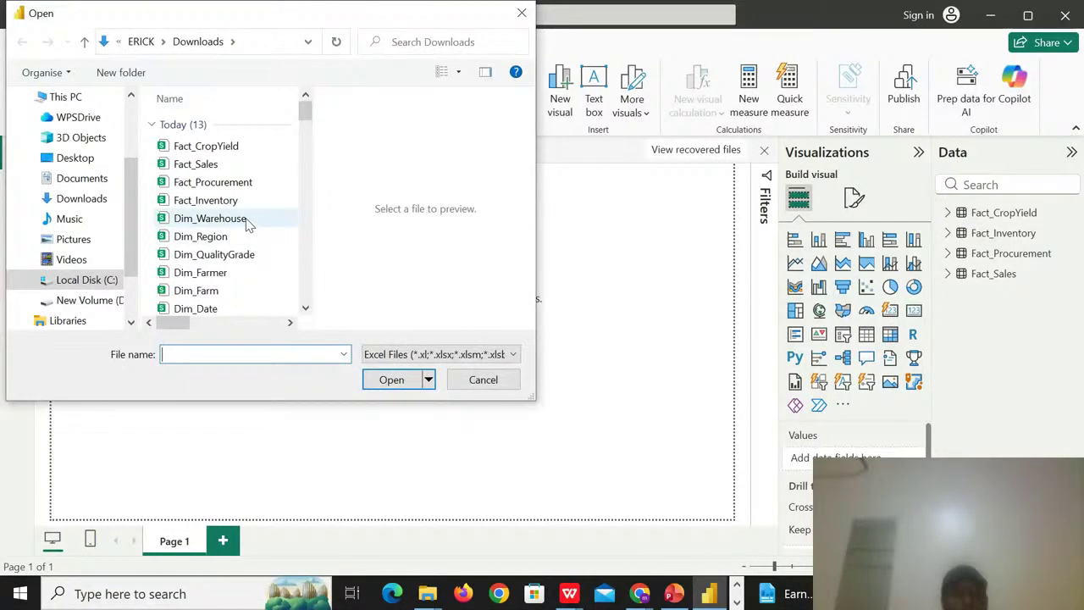
left_click(246, 218)
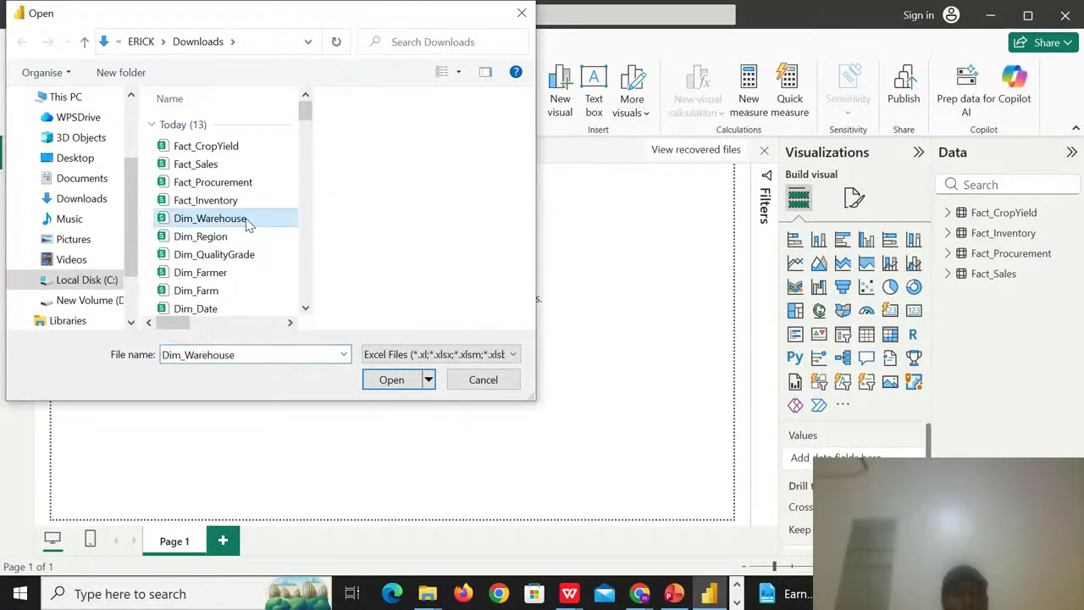
left_click(396, 381)
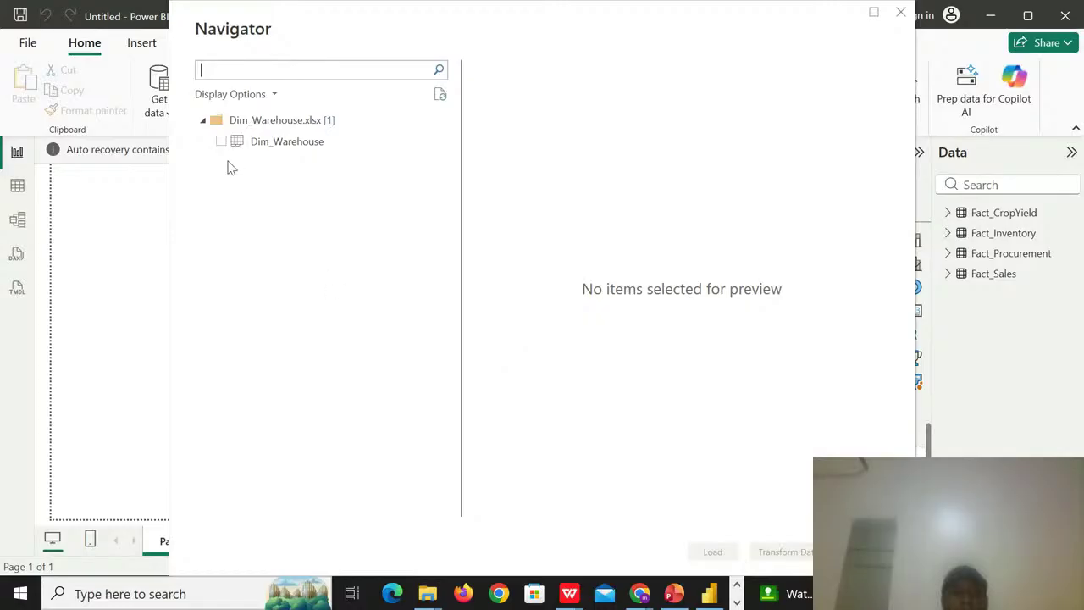
left_click(233, 142)
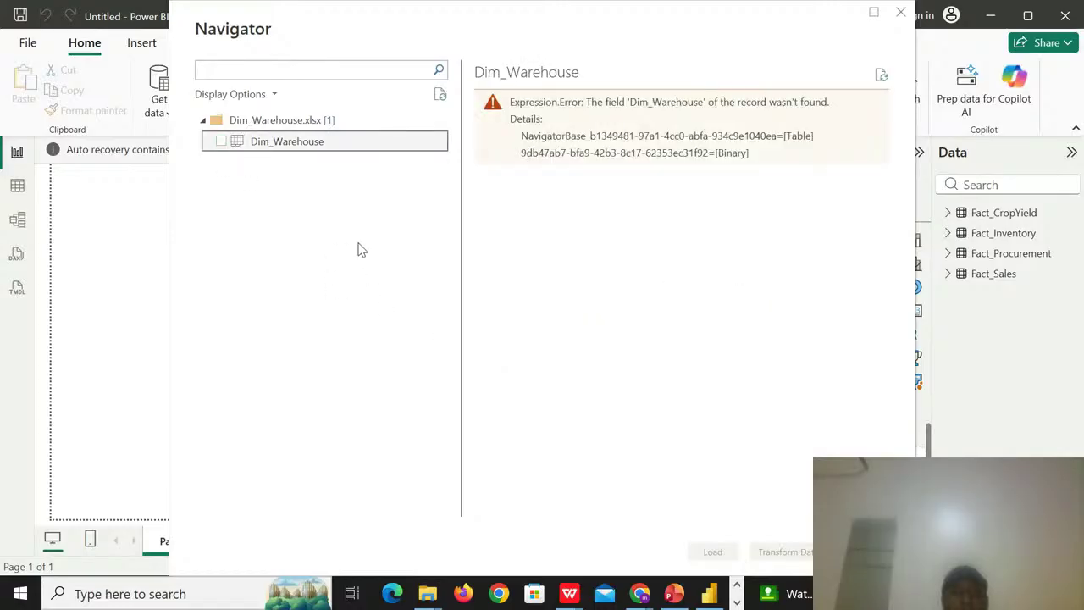
left_click(221, 141)
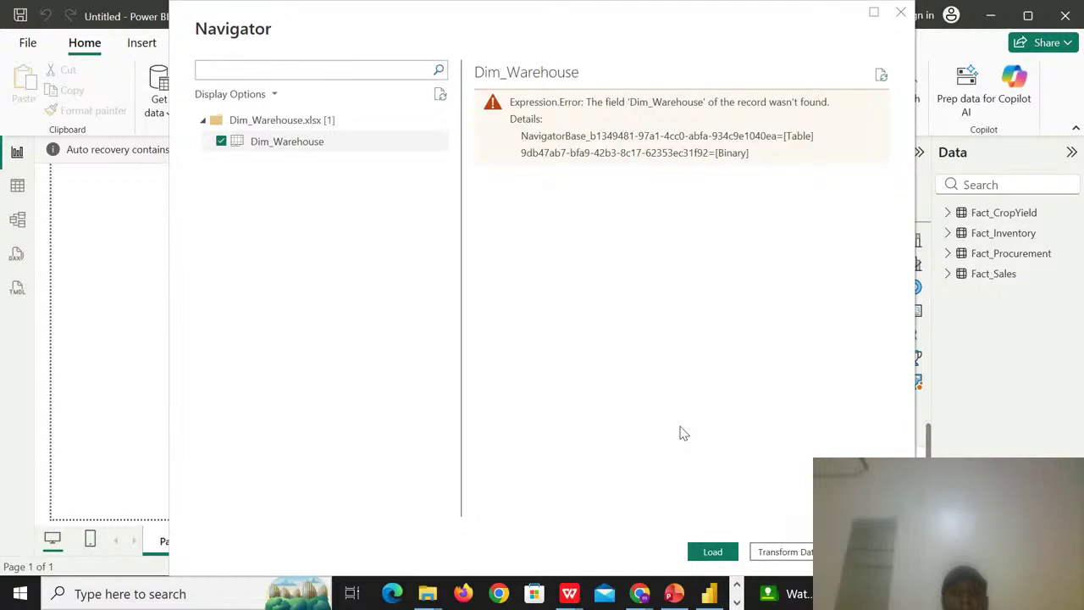
left_click(711, 551)
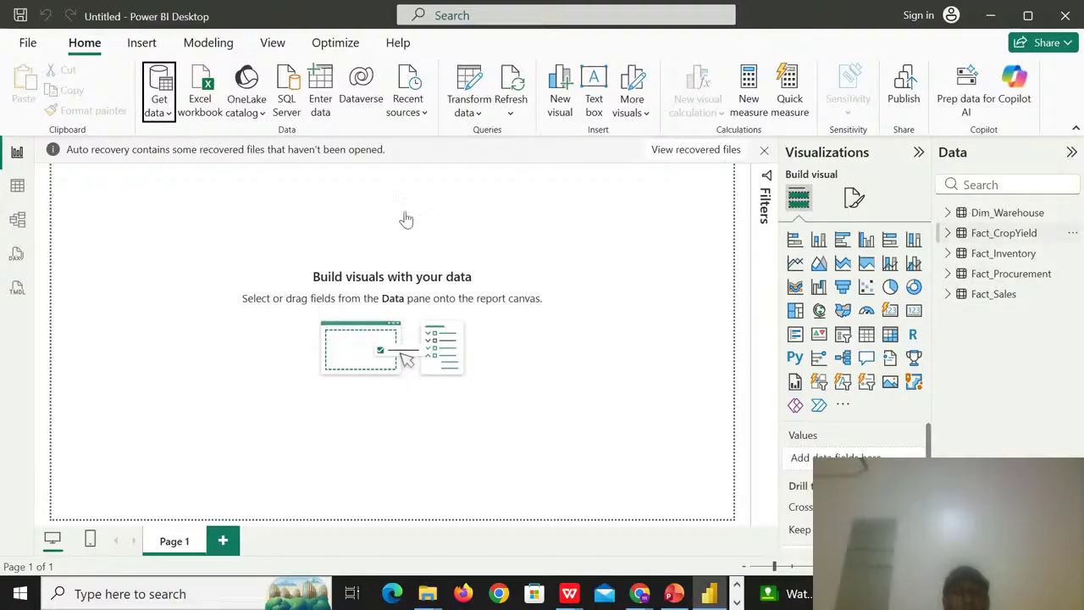
- Import the Dim_Region Excel workbook from Downloads and load its Dim_Region table into the report
left_click(160, 114)
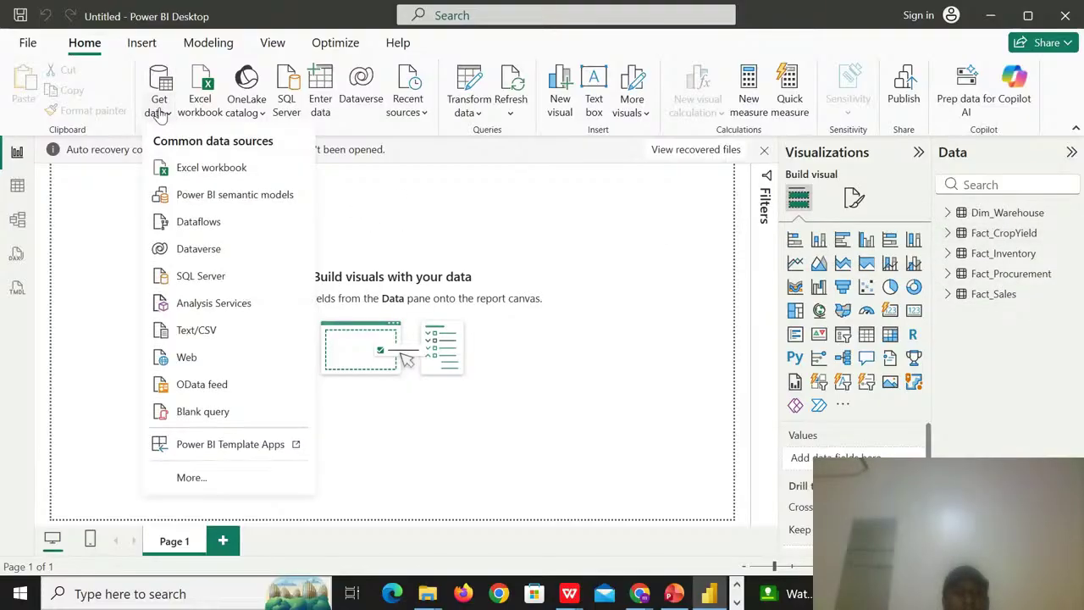
left_click(234, 169)
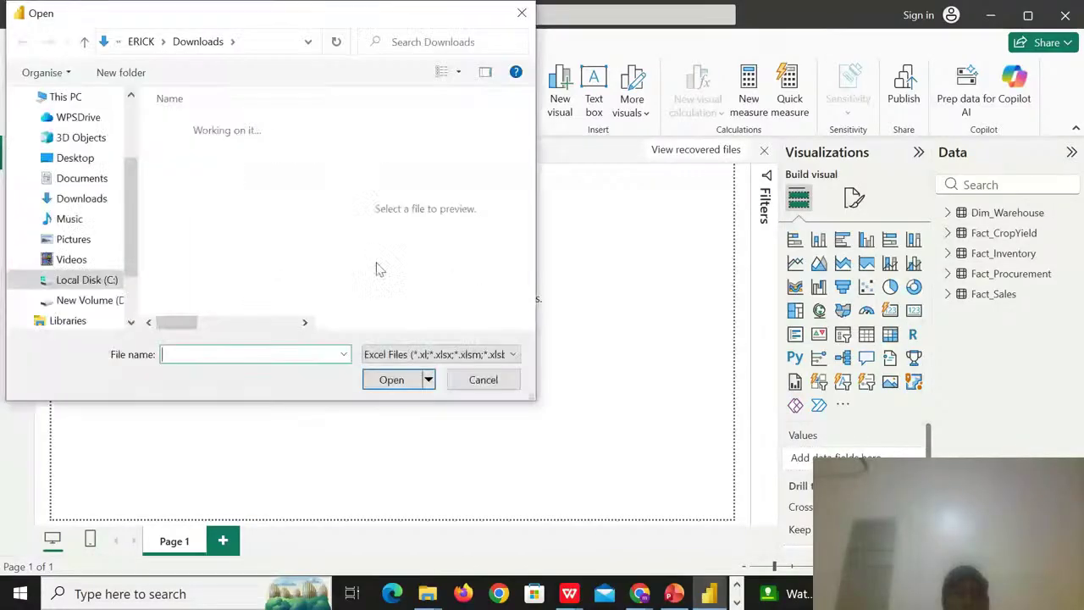
left_click(228, 237)
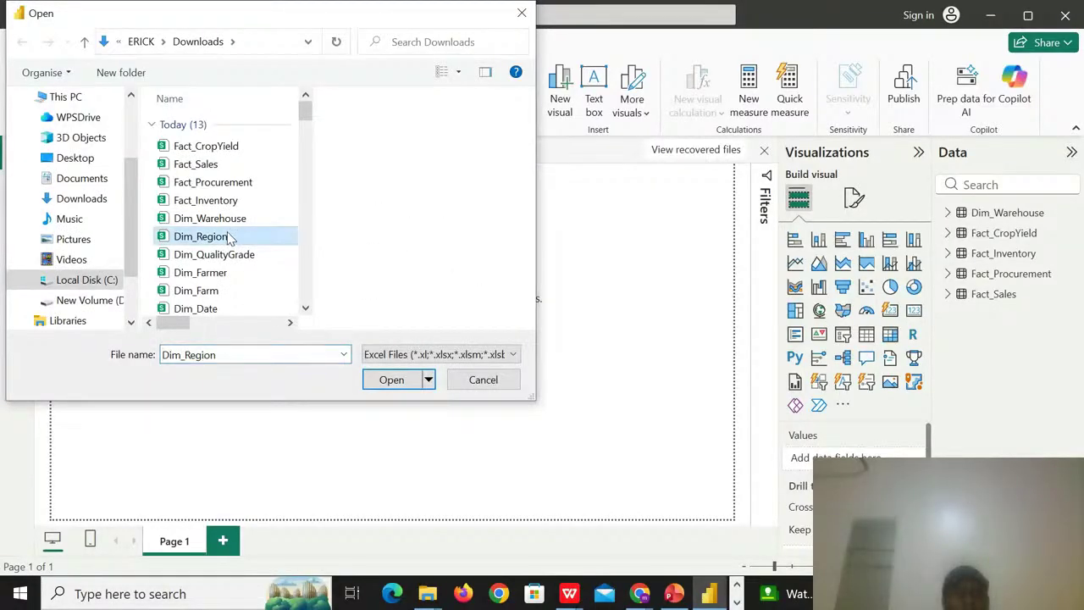
left_click(390, 379)
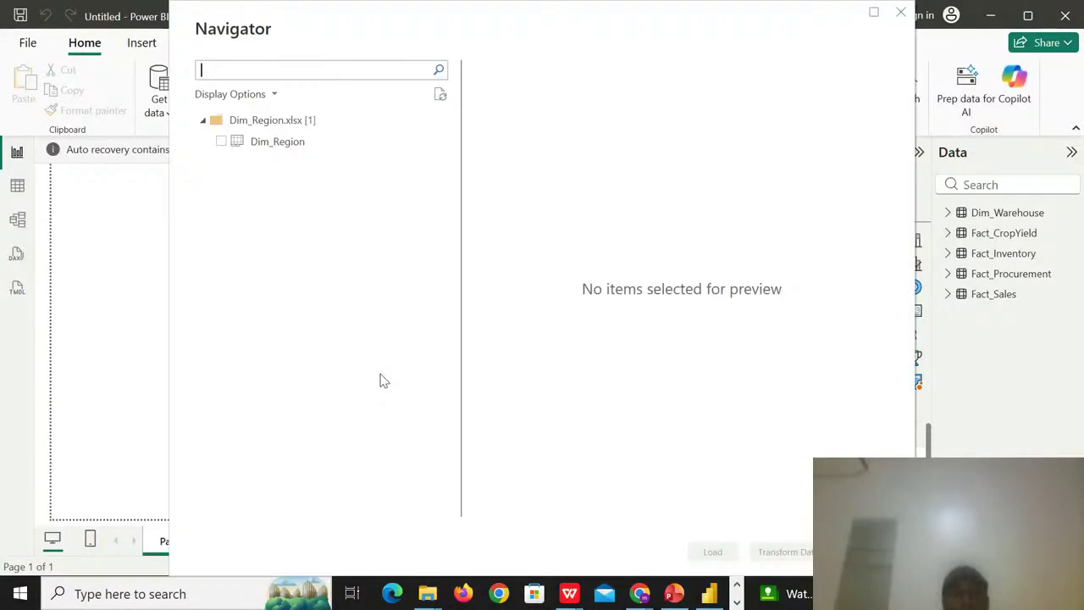
left_click(221, 141)
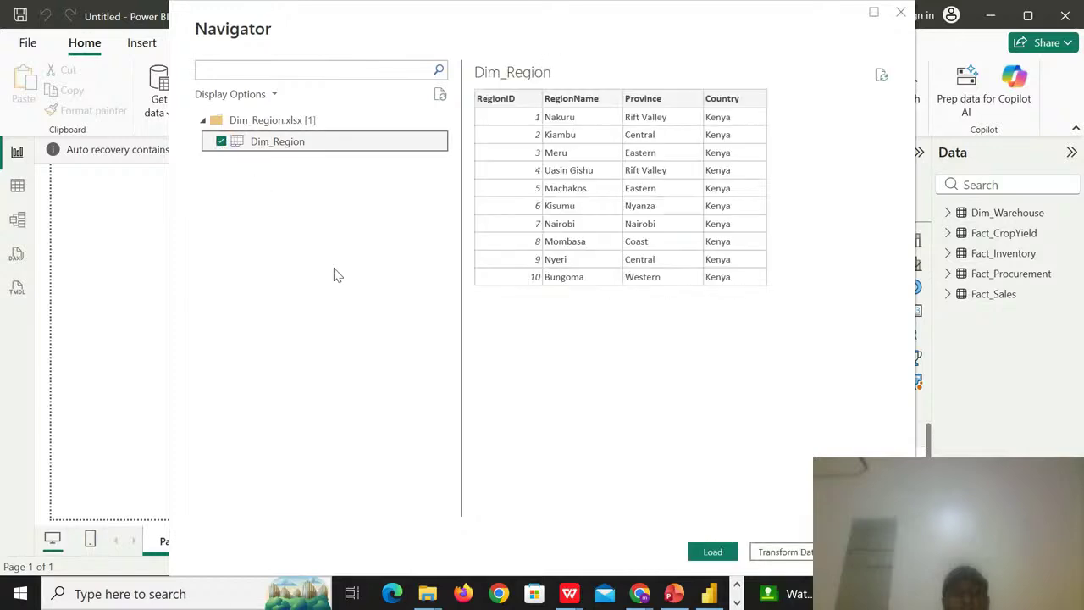
left_click(714, 552)
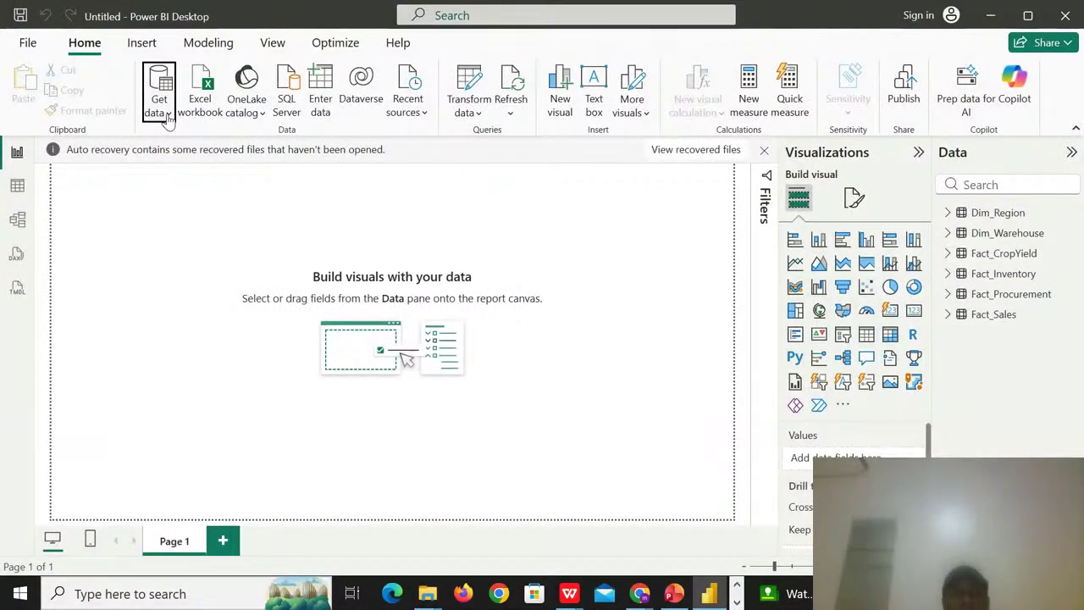
- Import the Dim_QualityGrade Excel workbook from Downloads and load its Dim_QualityGrade table into the report
left_click(166, 117)
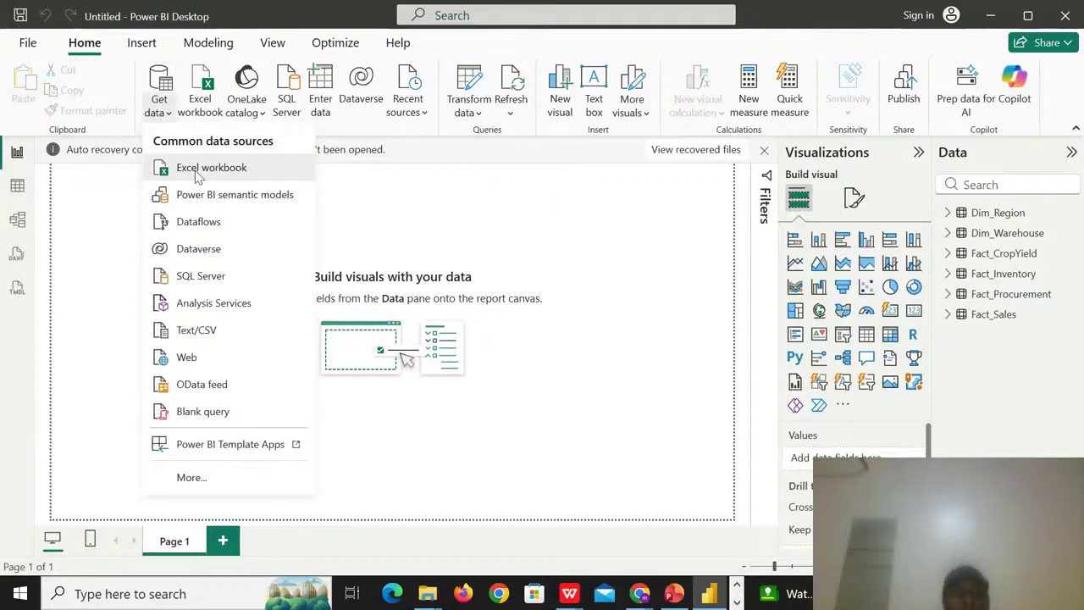
left_click(195, 168)
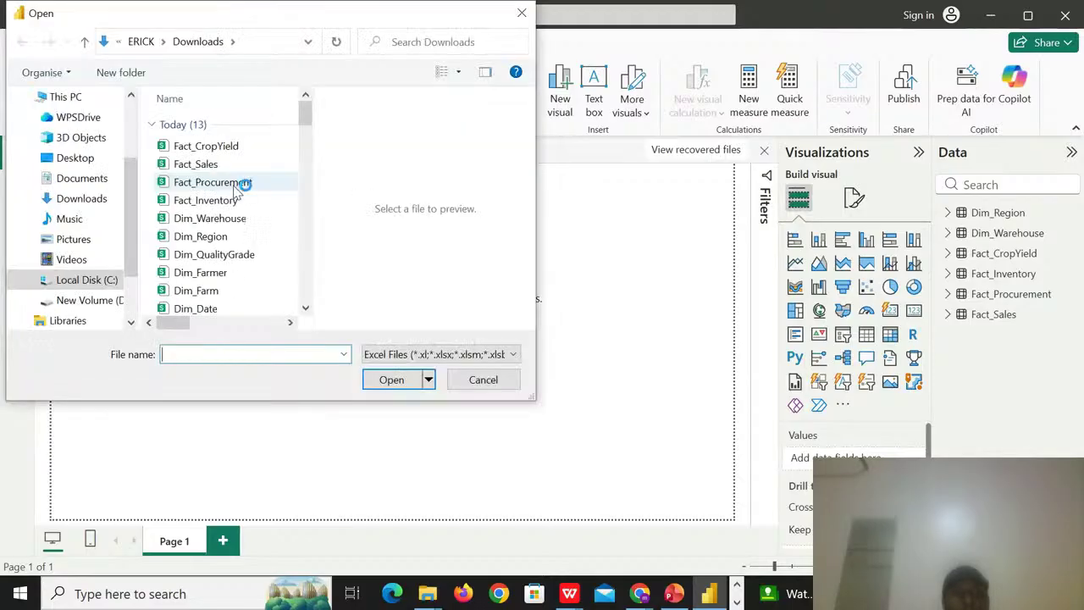
left_click(244, 257)
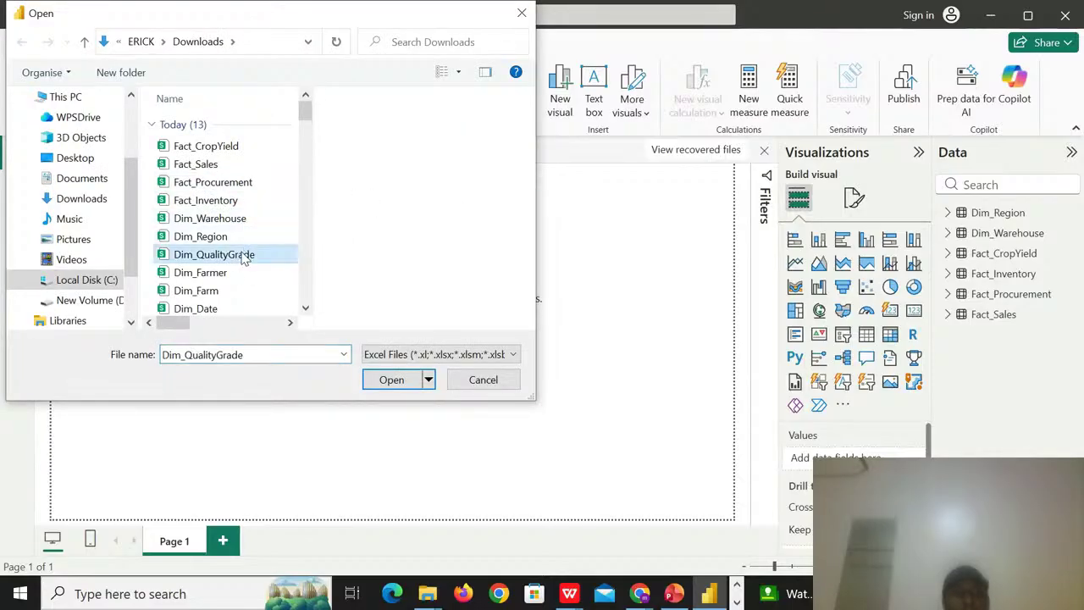
left_click(392, 380)
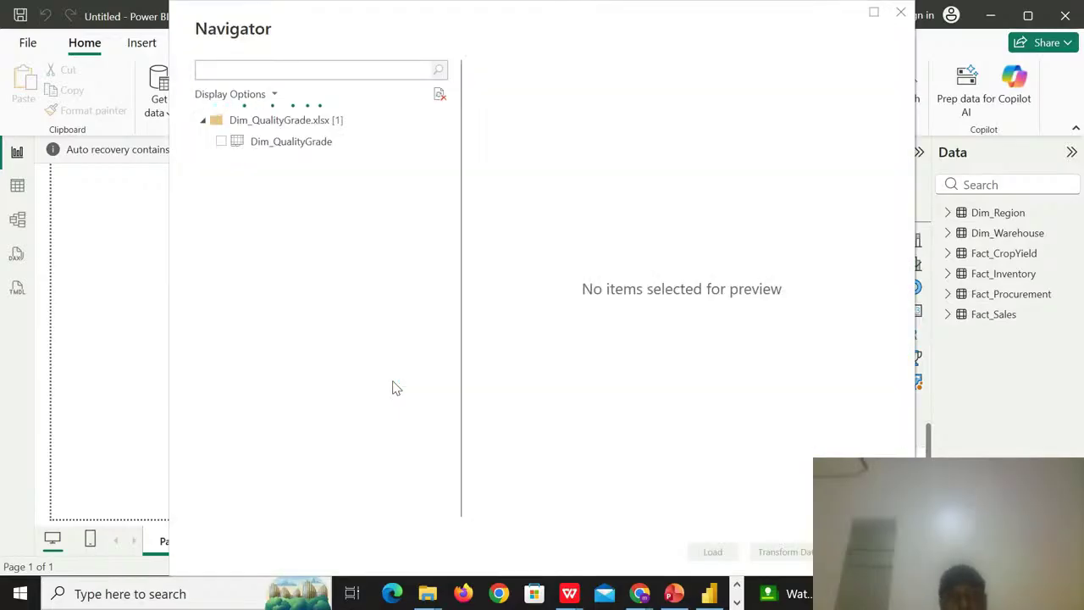
left_click(222, 141)
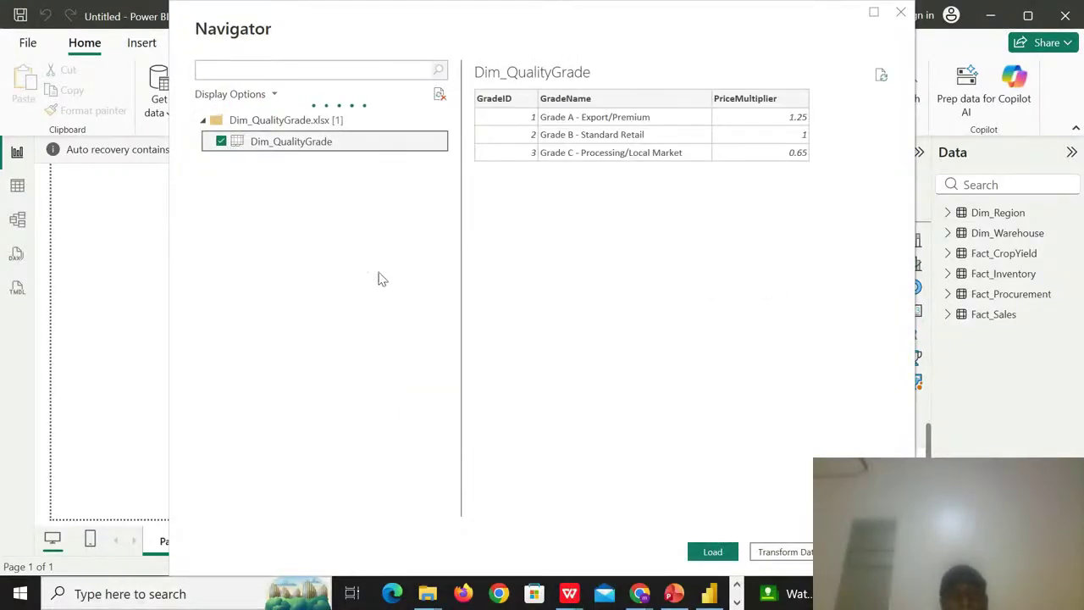
left_click(712, 550)
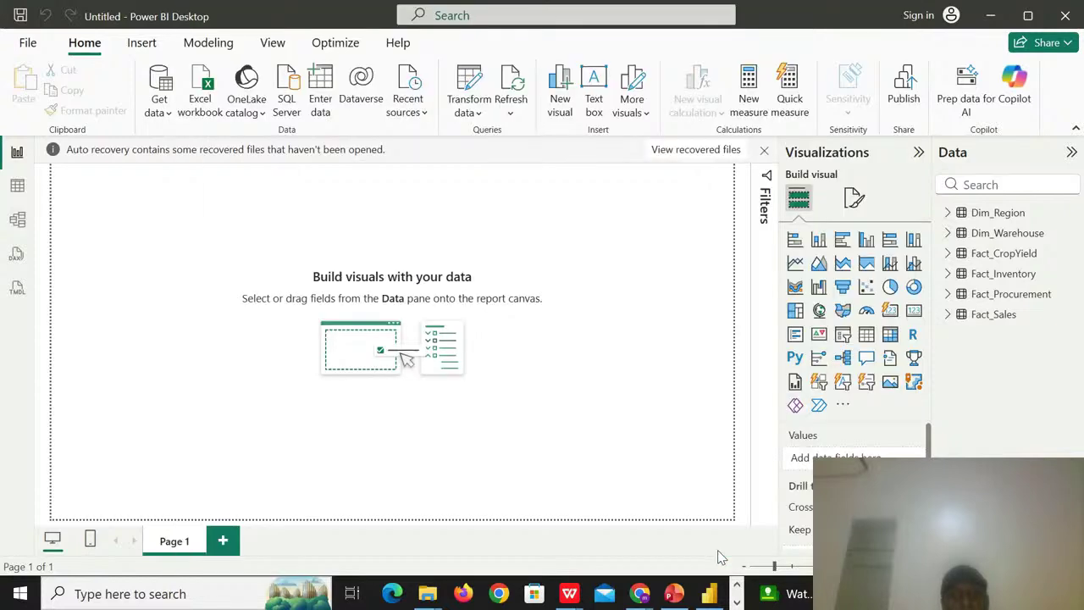
key("alt+Tab")
key("alt+Tab")
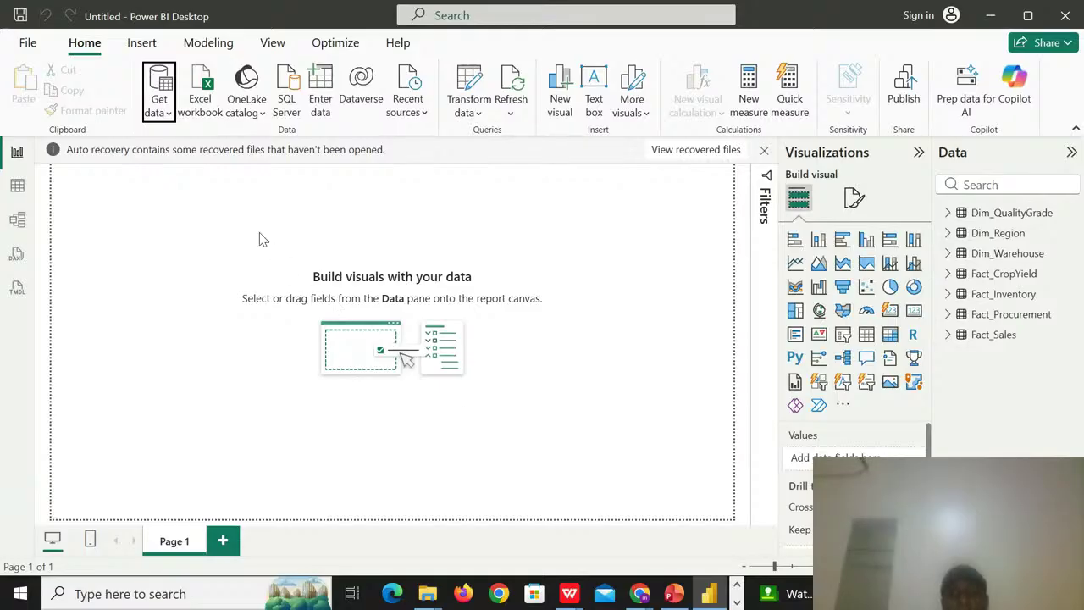
- Import the Dim_Farmer Excel workbook from Downloads and load its Dim_Farmer table into the report
left_click(169, 116)
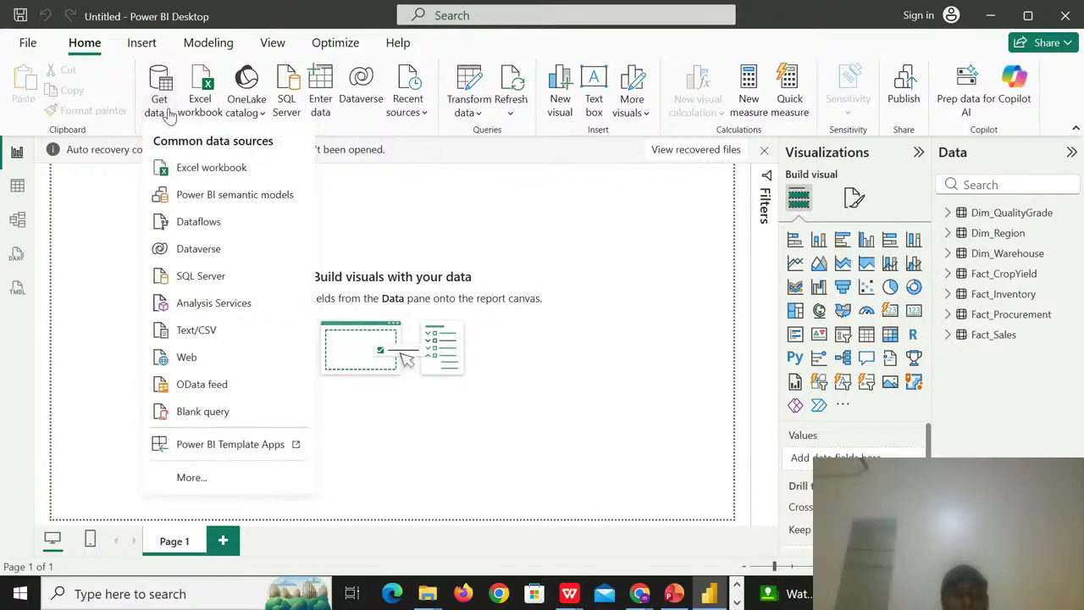
left_click(213, 168)
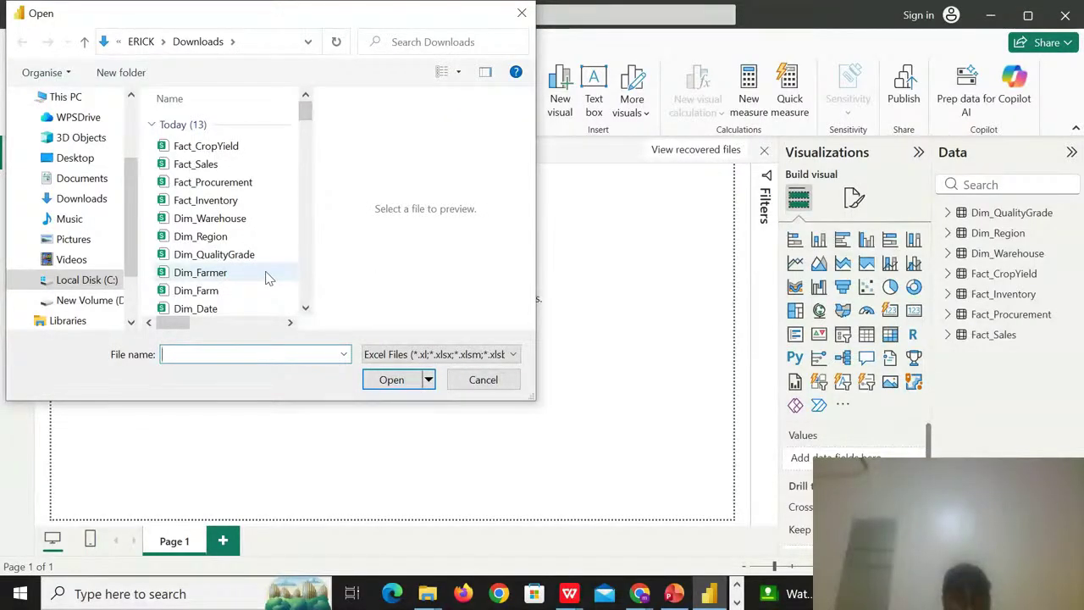
left_click(265, 276)
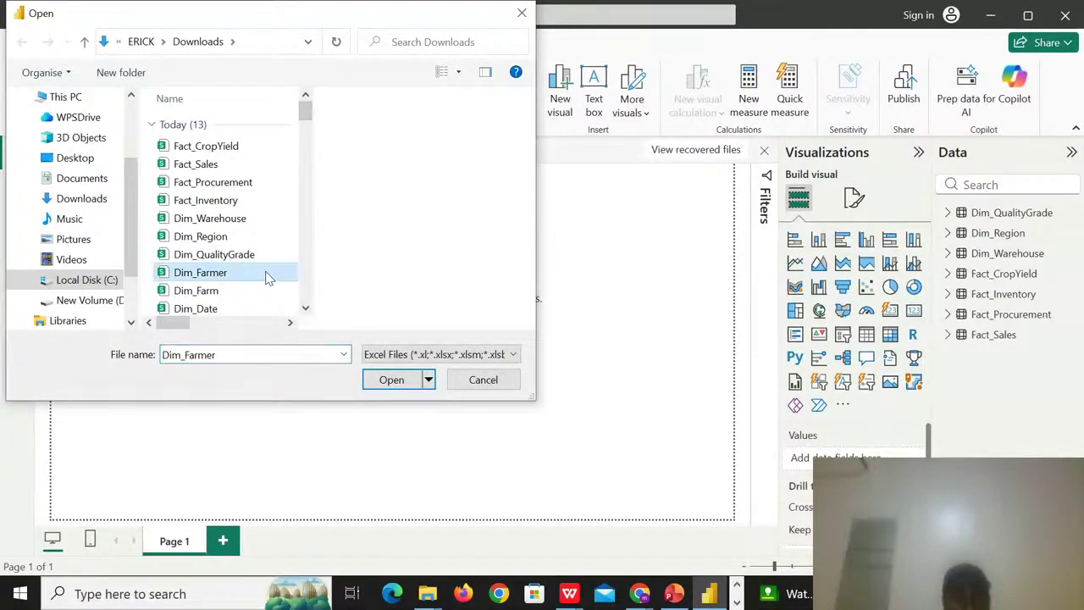
left_click(392, 380)
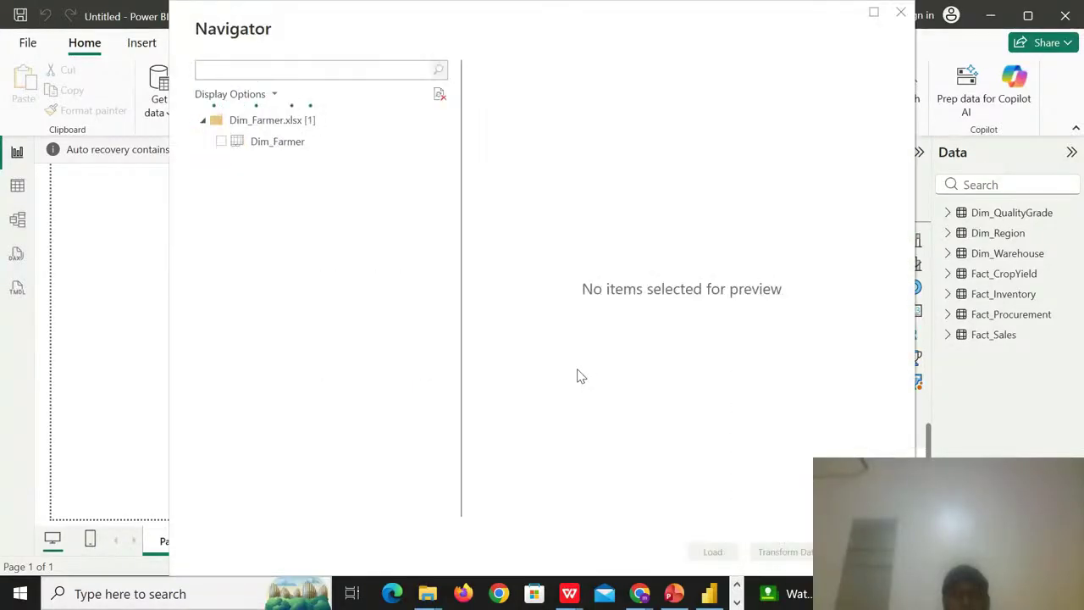
left_click(221, 142)
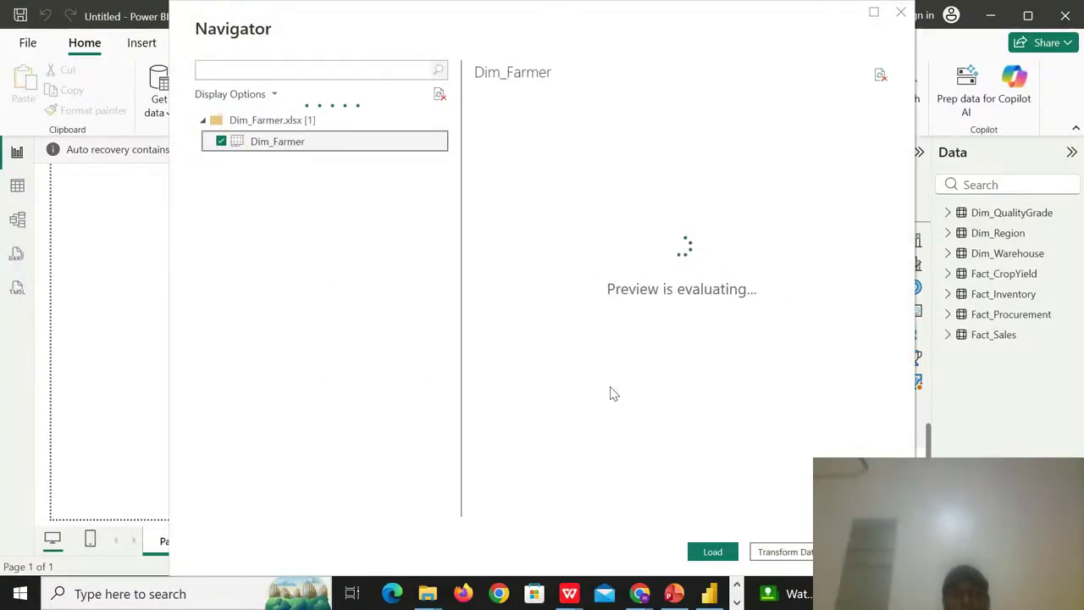
left_click(716, 555)
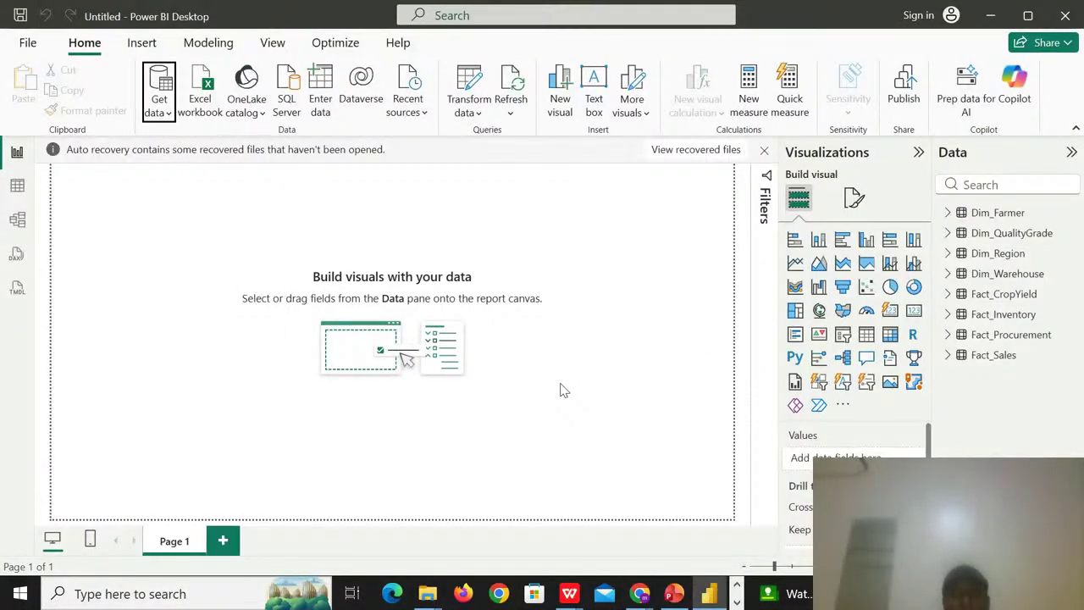
- Import the Dim_Farm Excel workbook from Downloads and load its Dim_Farm table into the report
left_click(168, 122)
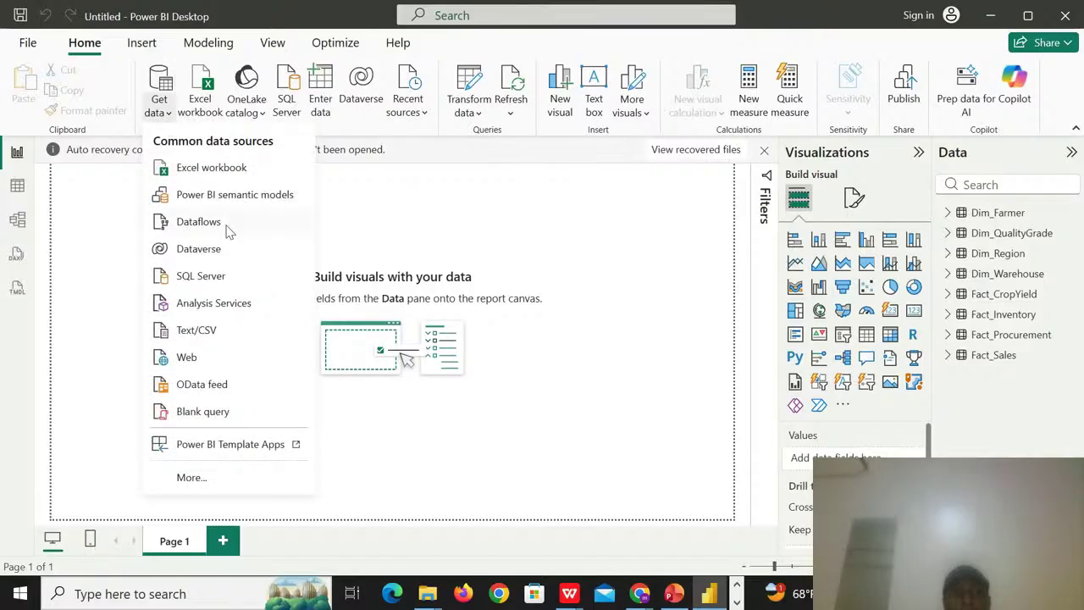
left_click(219, 177)
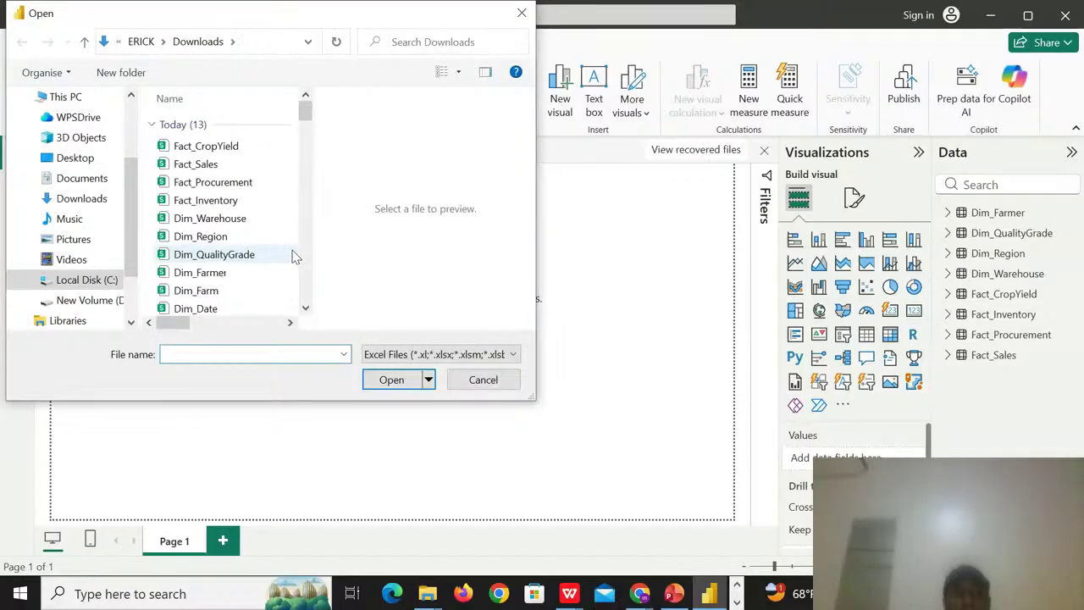
left_click(268, 296)
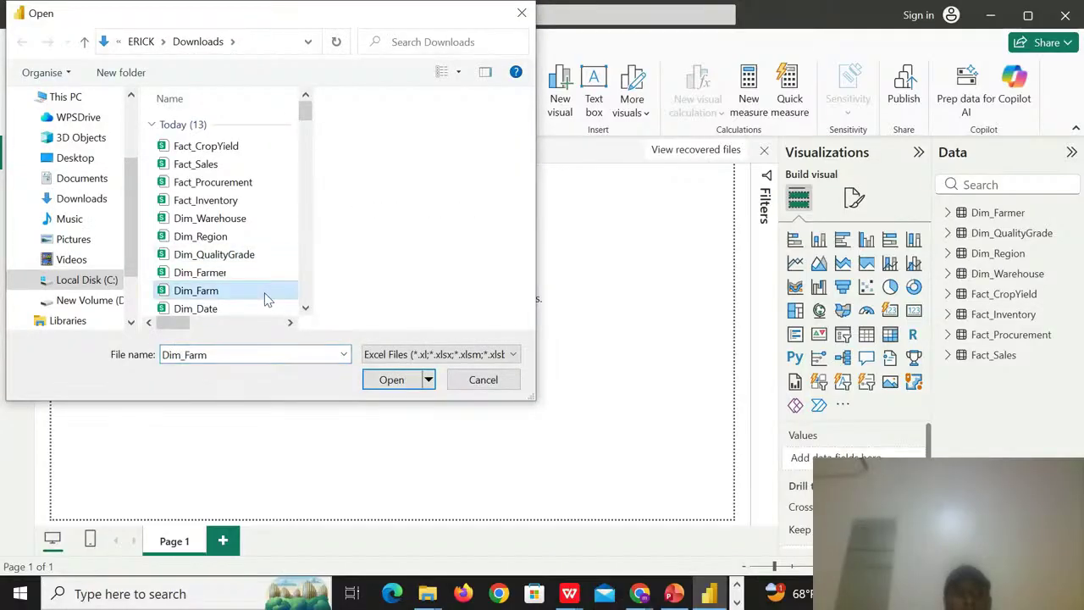
left_click(385, 379)
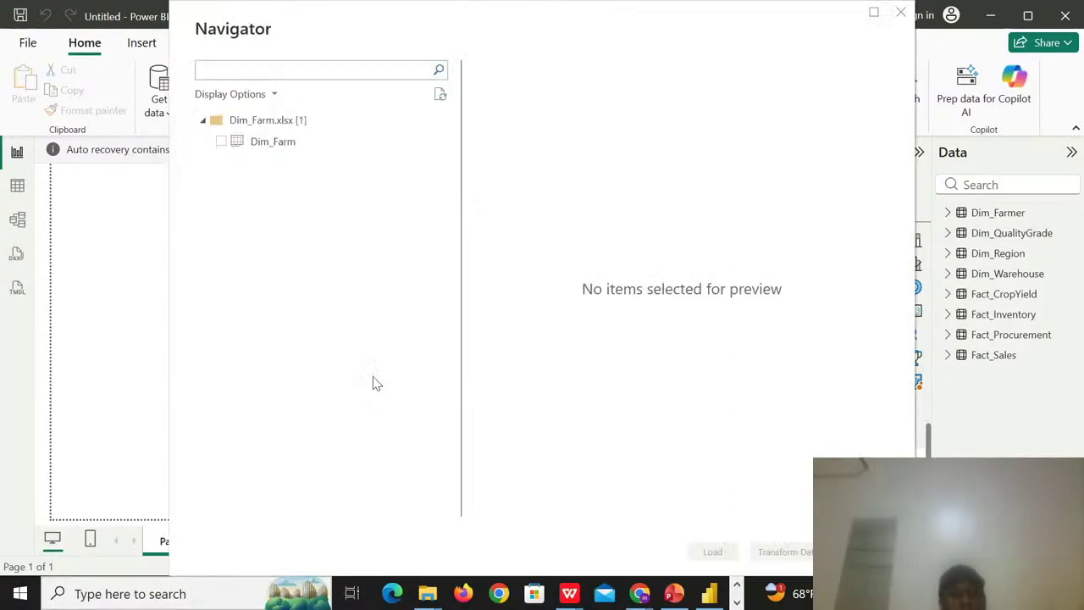
left_click(222, 143)
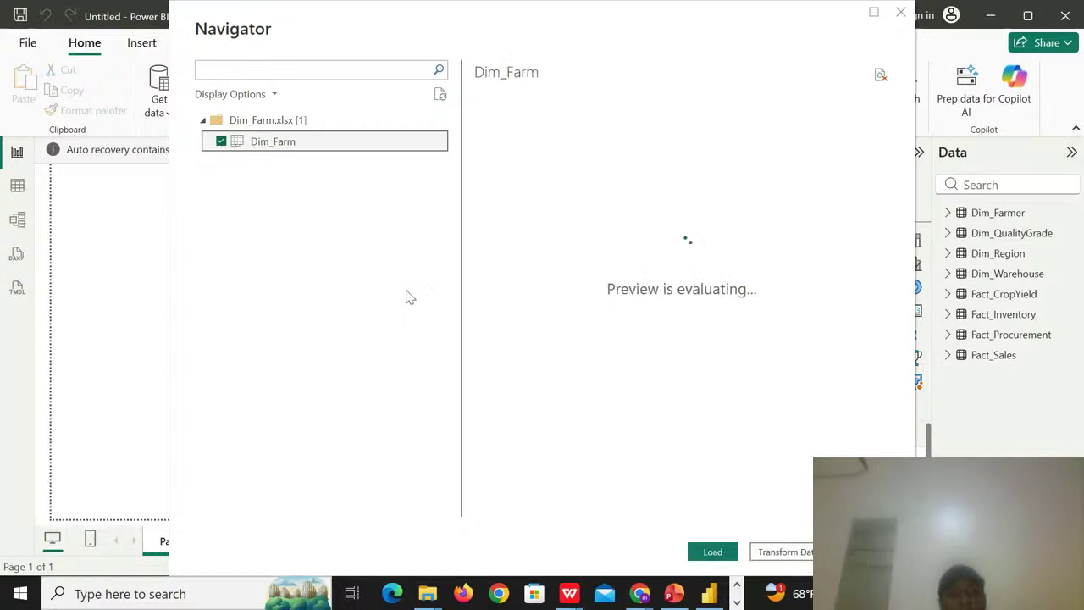
left_click(719, 555)
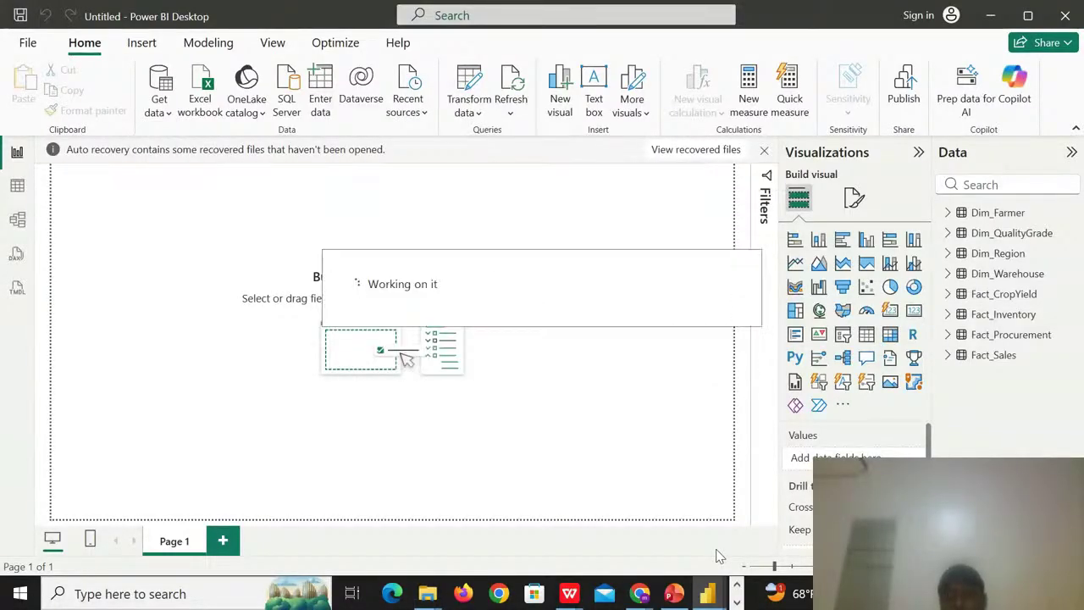
- Import the Dim_Date Excel workbook from Downloads and load its Dim_Date table into the report
left_click(157, 108)
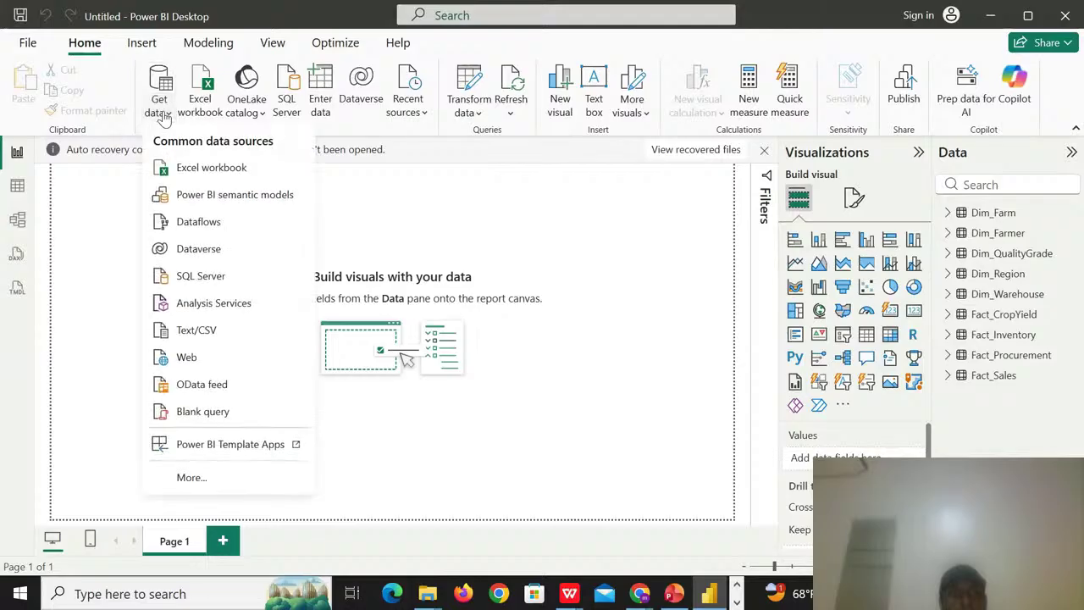
left_click(208, 171)
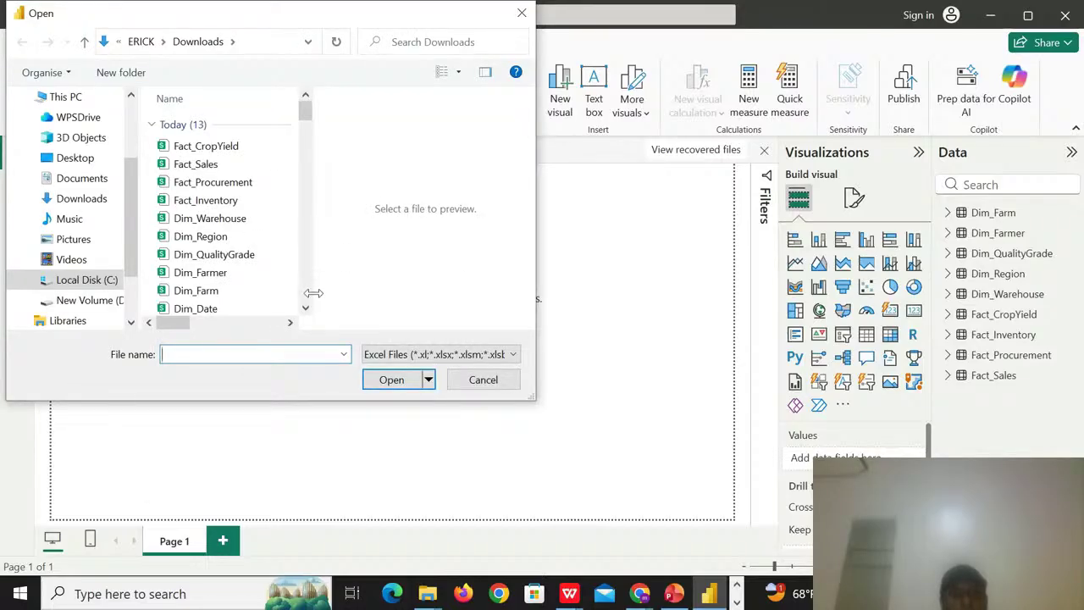
left_click(305, 308)
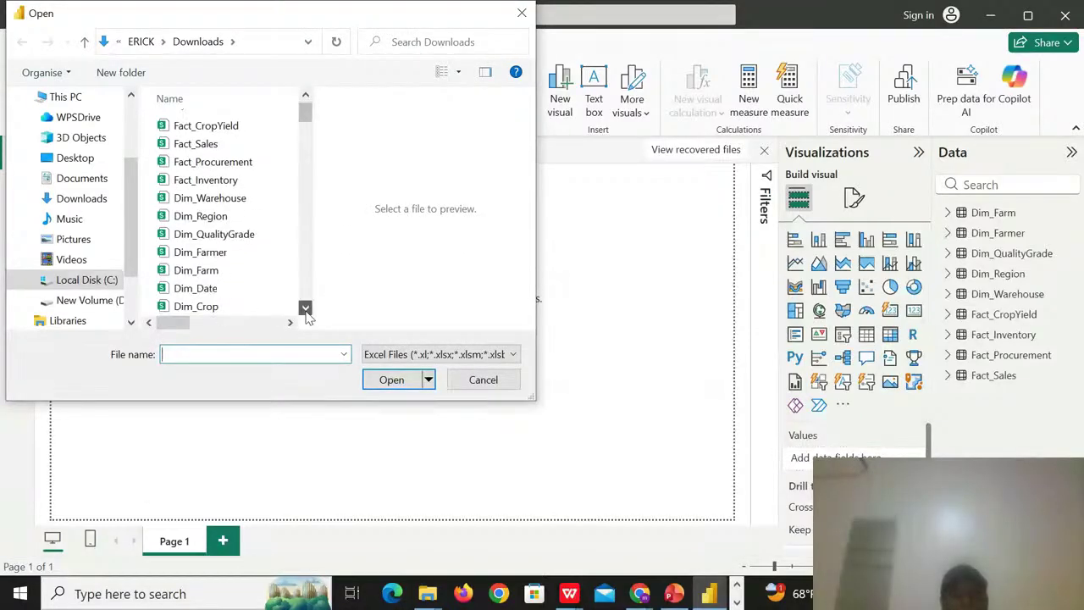
left_click(246, 293)
left_click(395, 383)
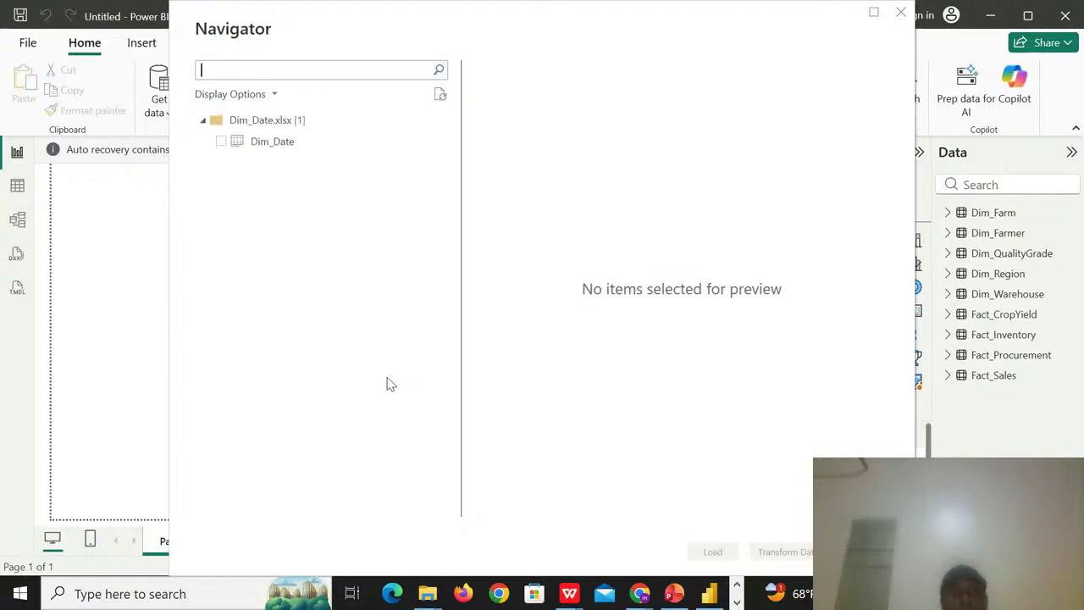
left_click(221, 142)
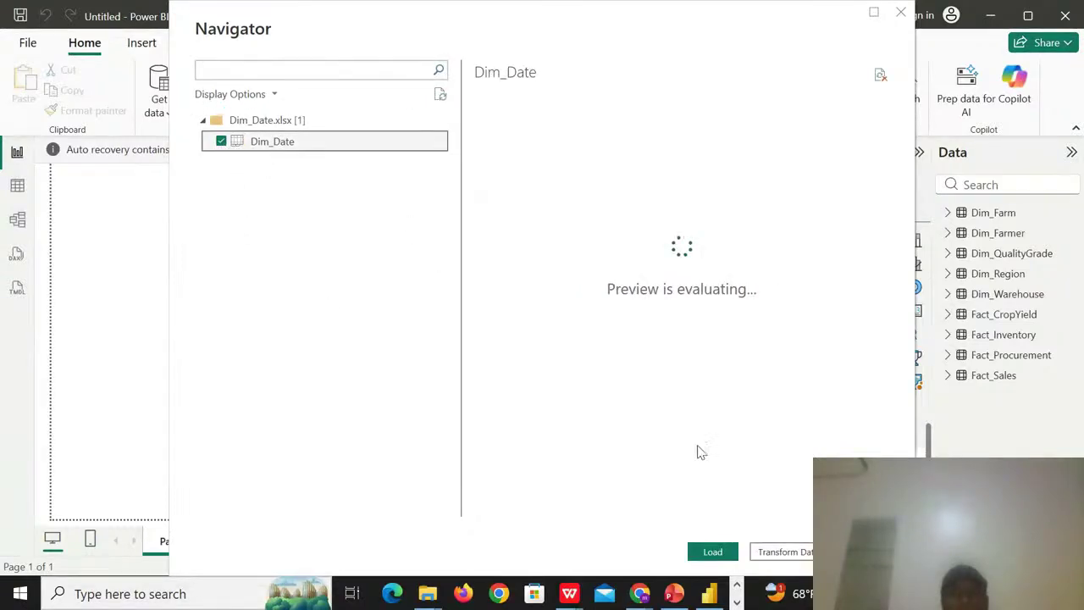
left_click(713, 552)
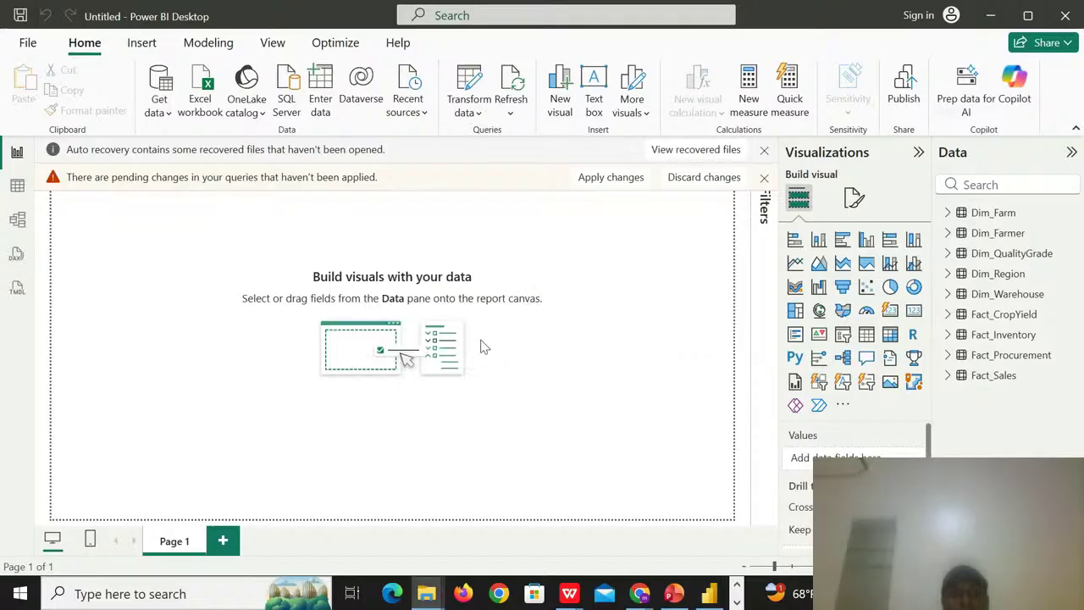
- Import the Dim_Crop Excel workbook from Downloads and load its Dim_Crop table into the report
left_click(167, 113)
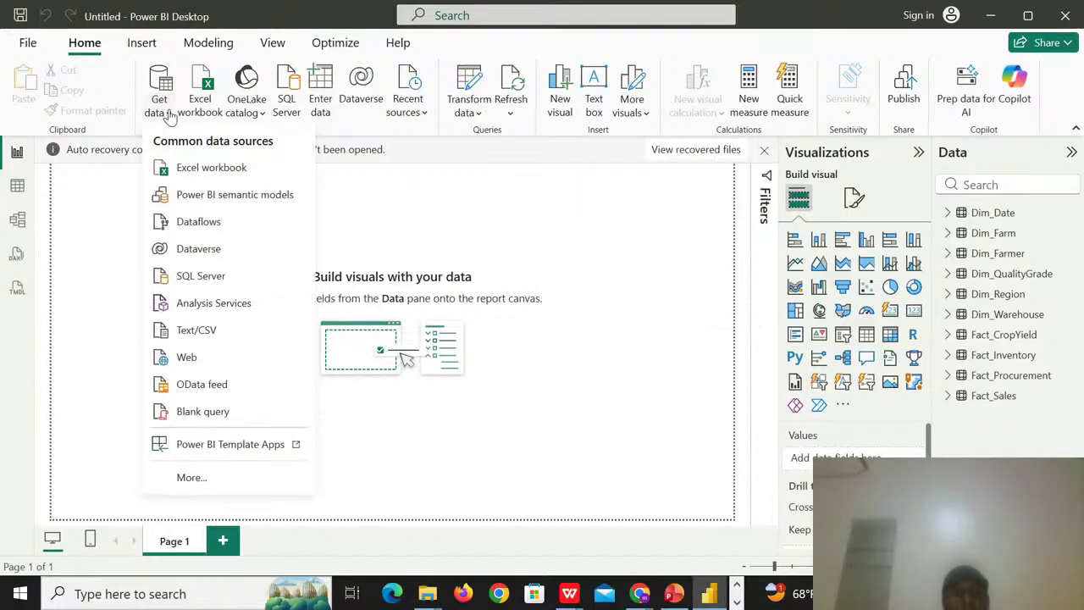
left_click(218, 175)
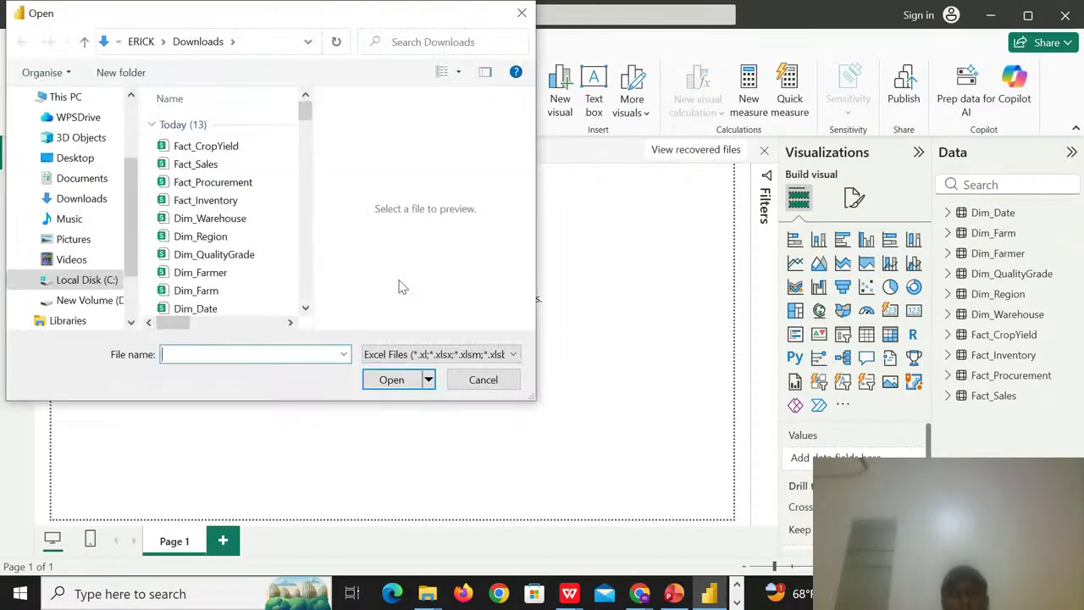
left_click(306, 308)
left_click(305, 309)
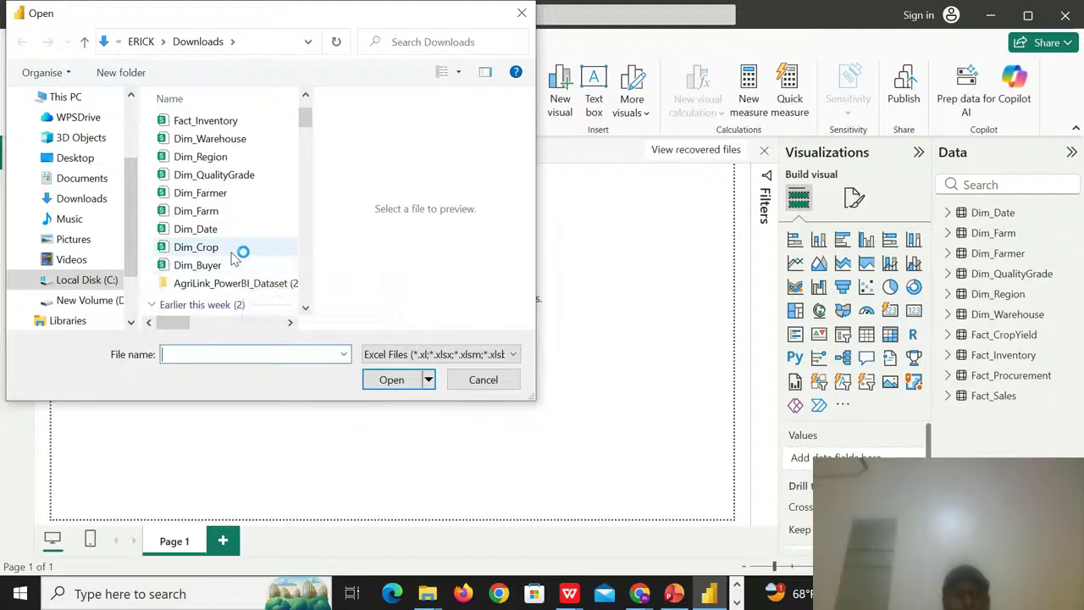
left_click(239, 248)
left_click(385, 380)
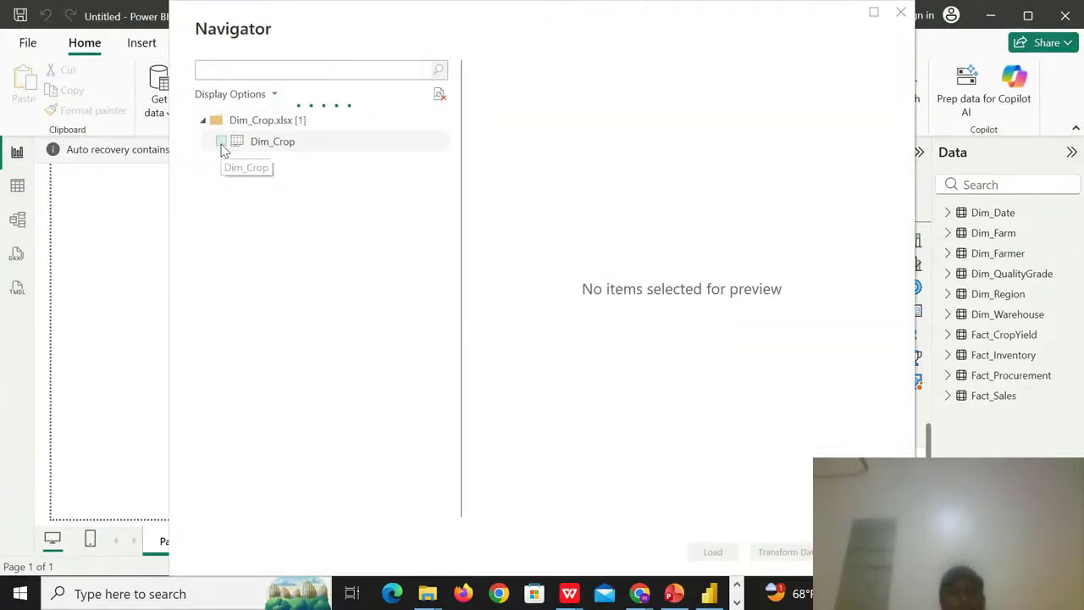
left_click(221, 142)
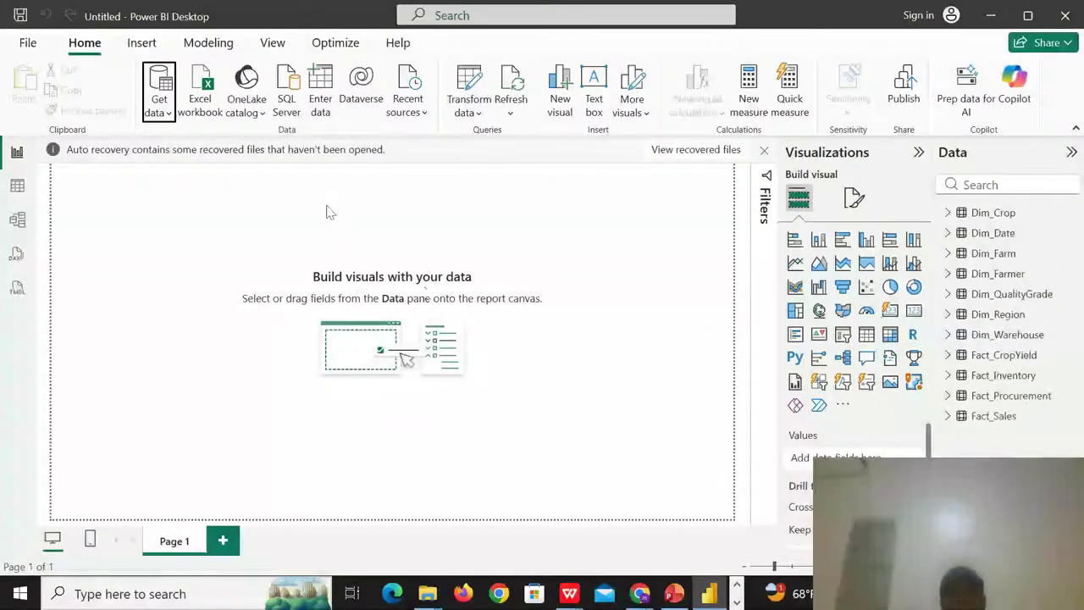
- Import the Dim_Buyer Excel workbook from Downloads and load its Dim_Buyer table into the report
left_click(161, 111)
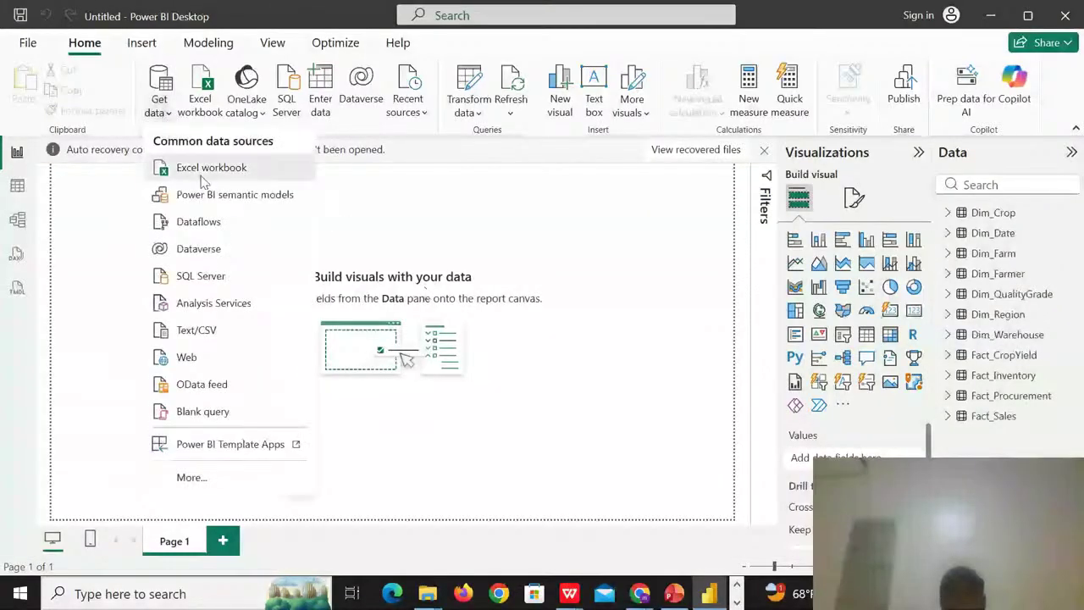
left_click(166, 169)
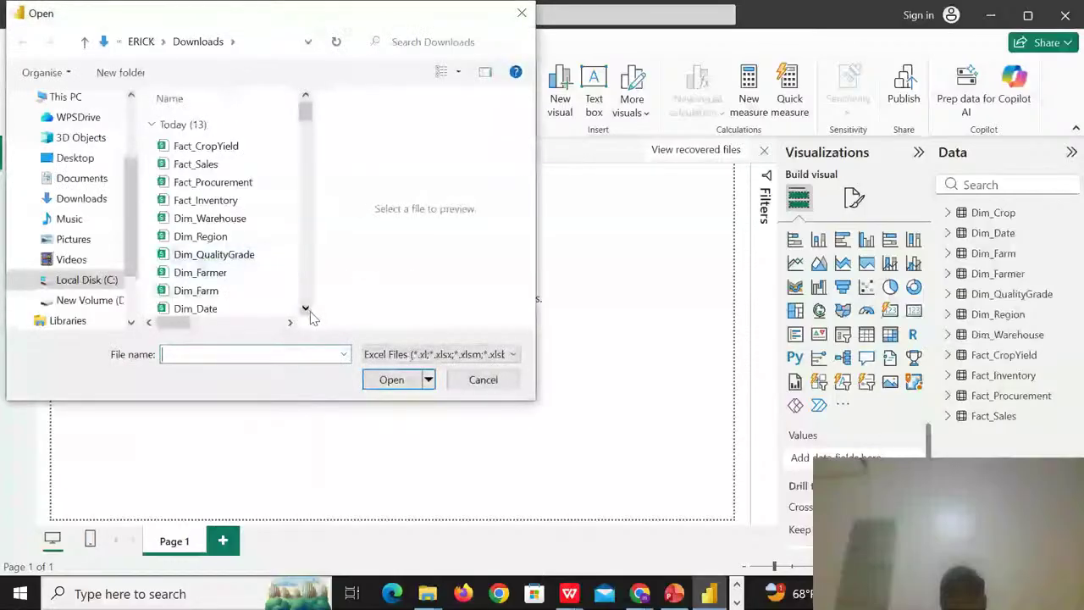
scroll(310, 317, "down", 1)
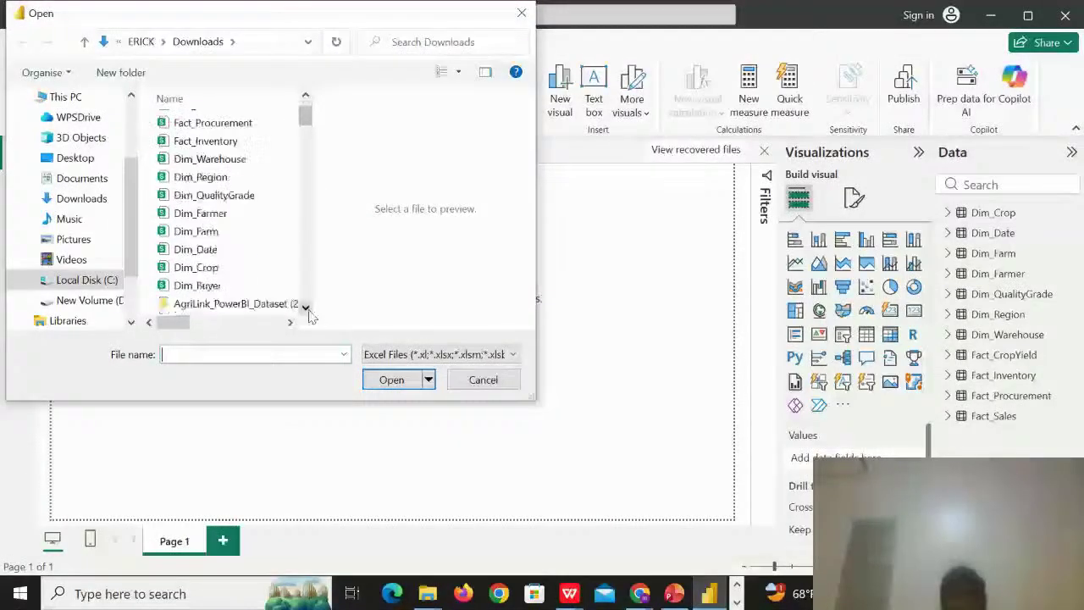
left_click(251, 287)
left_click(391, 380)
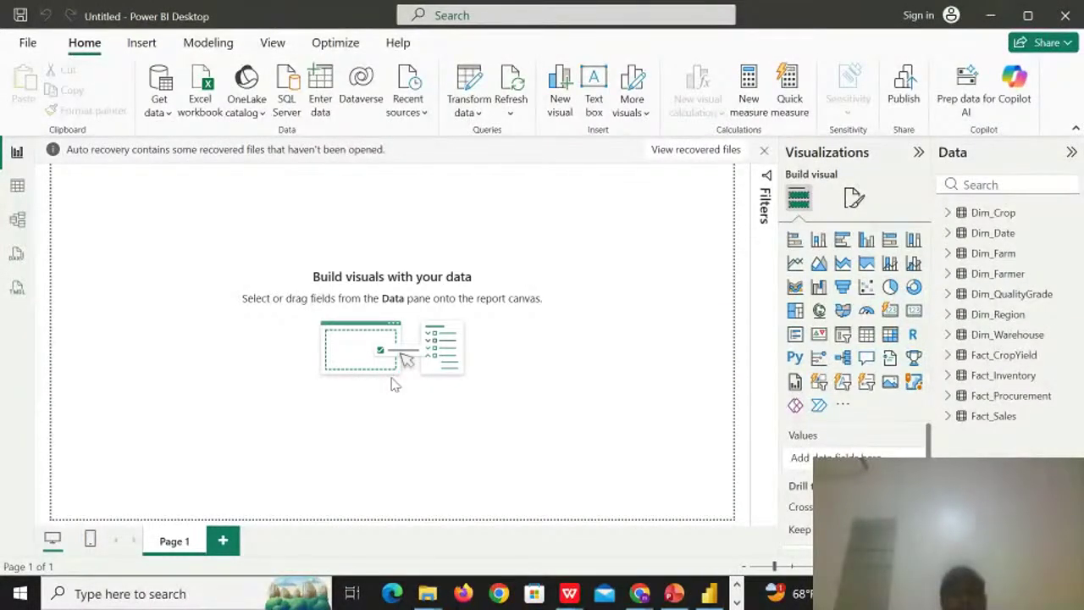
left_click(222, 142)
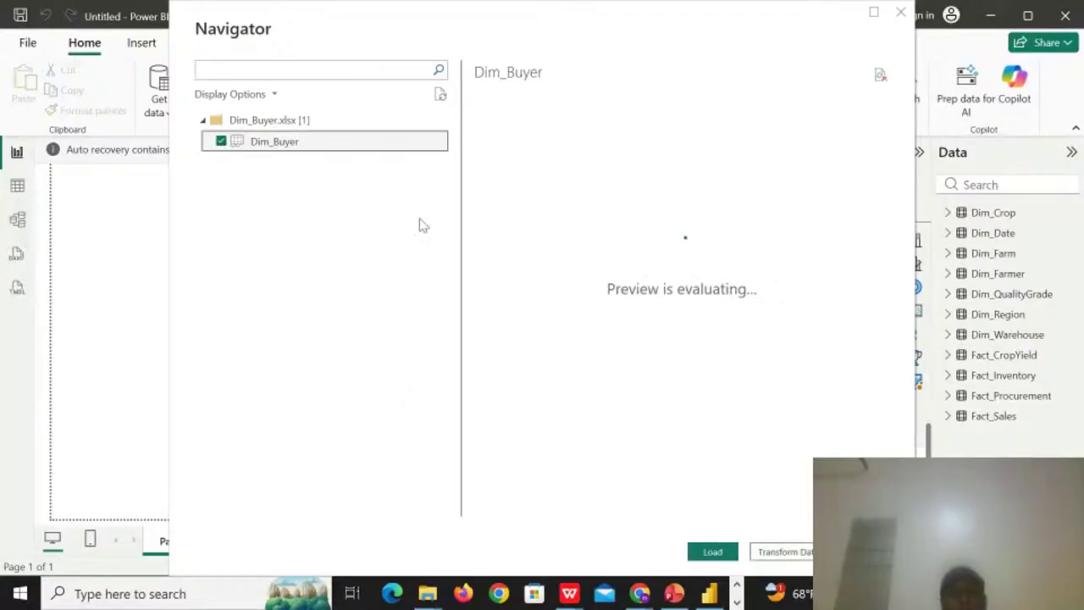
left_click(712, 551)
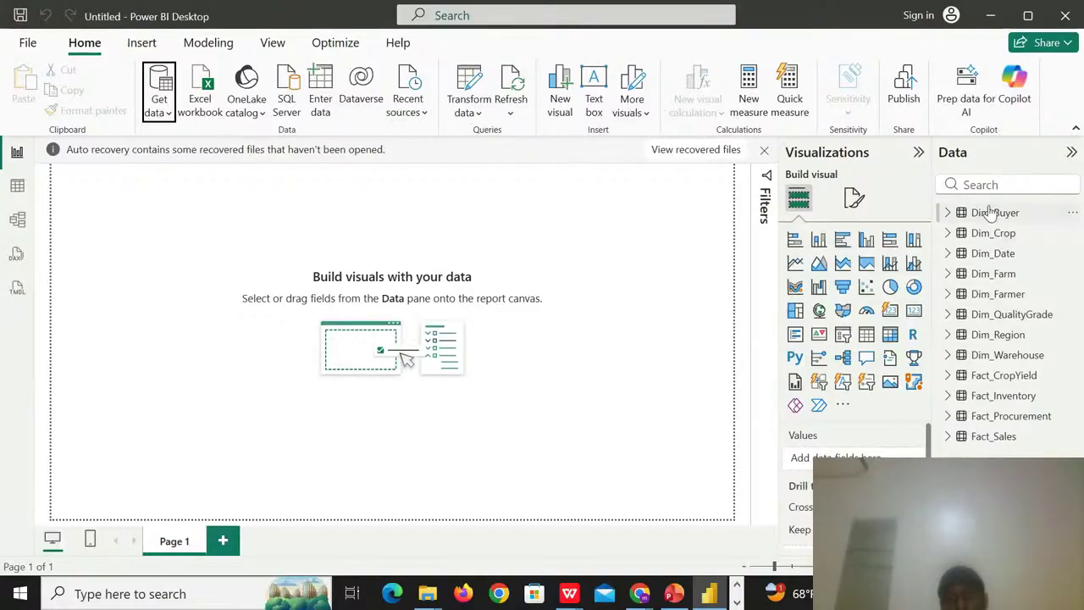
- Check the dataset slide in PowerPoint against the loaded tables in Power BI Desktop and open the queries in the Power Query Editor
left_click(666, 594)
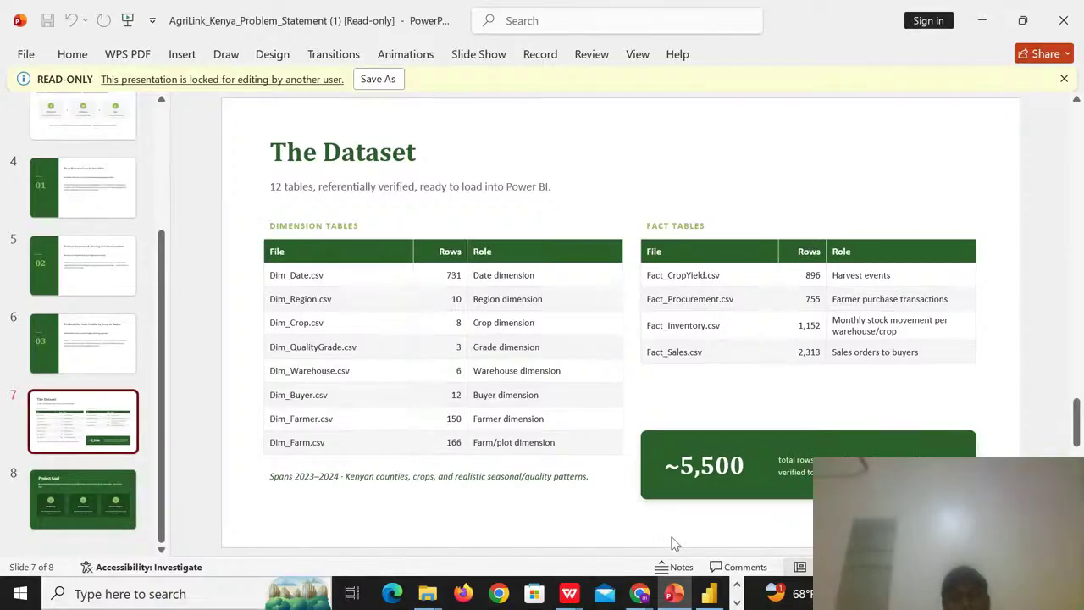
left_click(709, 594)
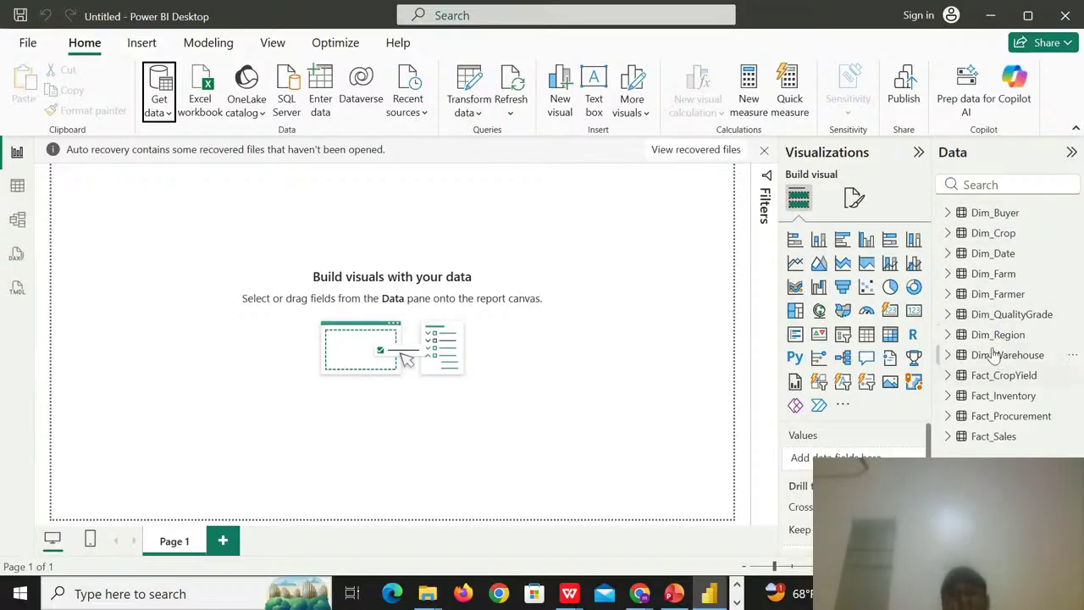
left_click(474, 107)
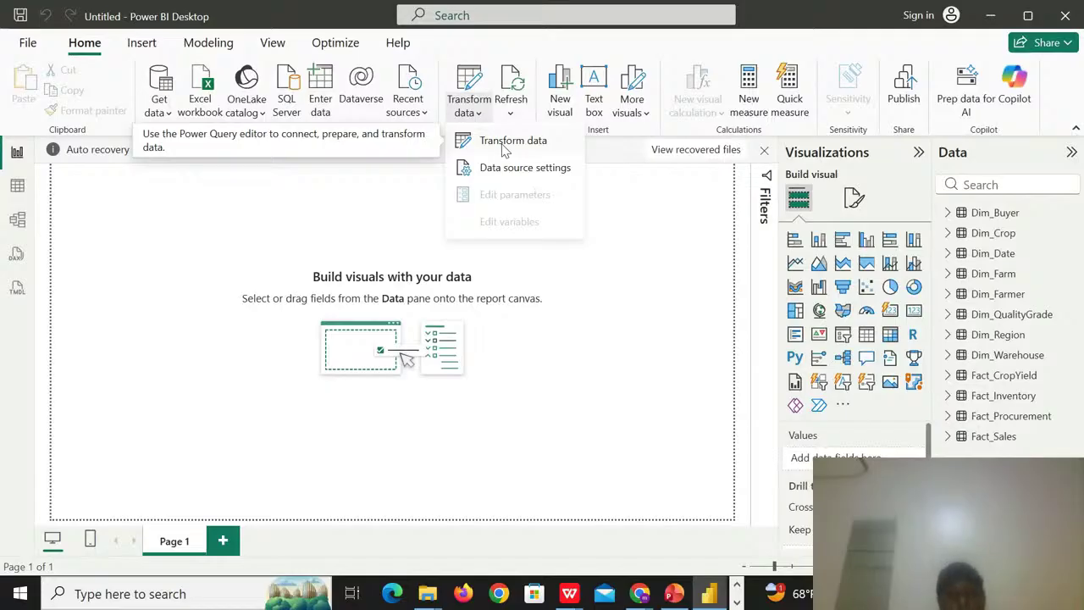
left_click(505, 149)
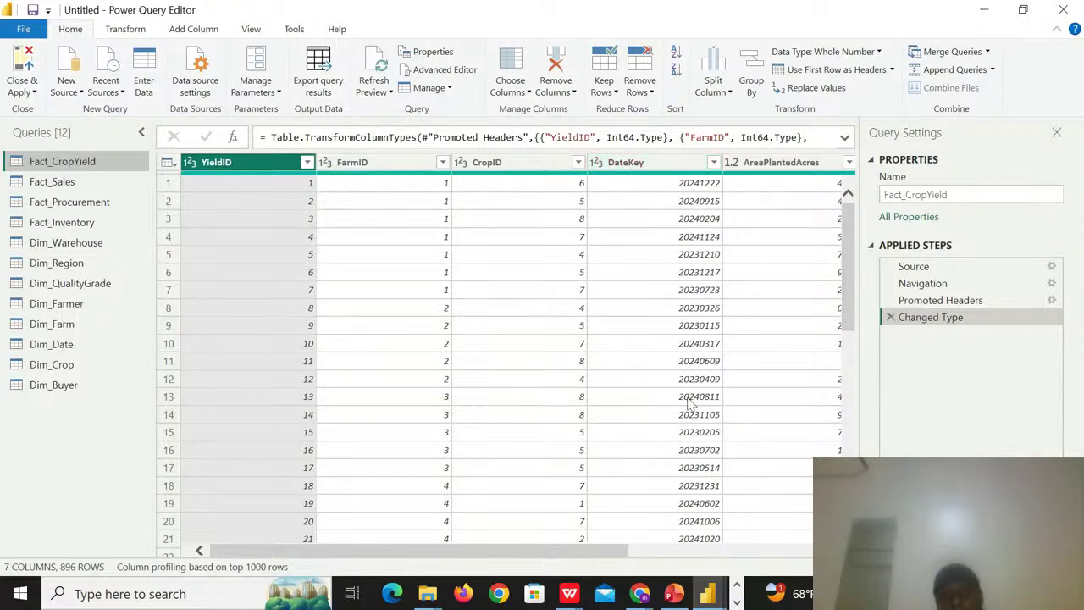
- Examine the columns of the Fact_CropYield query and the data type options of ActualYieldKg
scroll(432, 279, "right", 3)
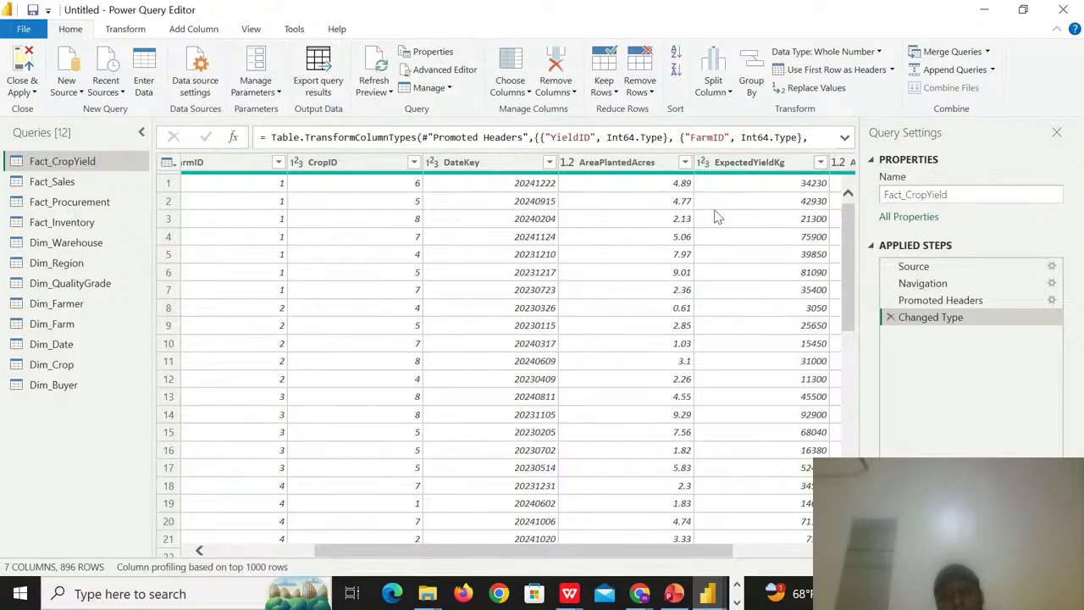
scroll(509, 356, "right", 3)
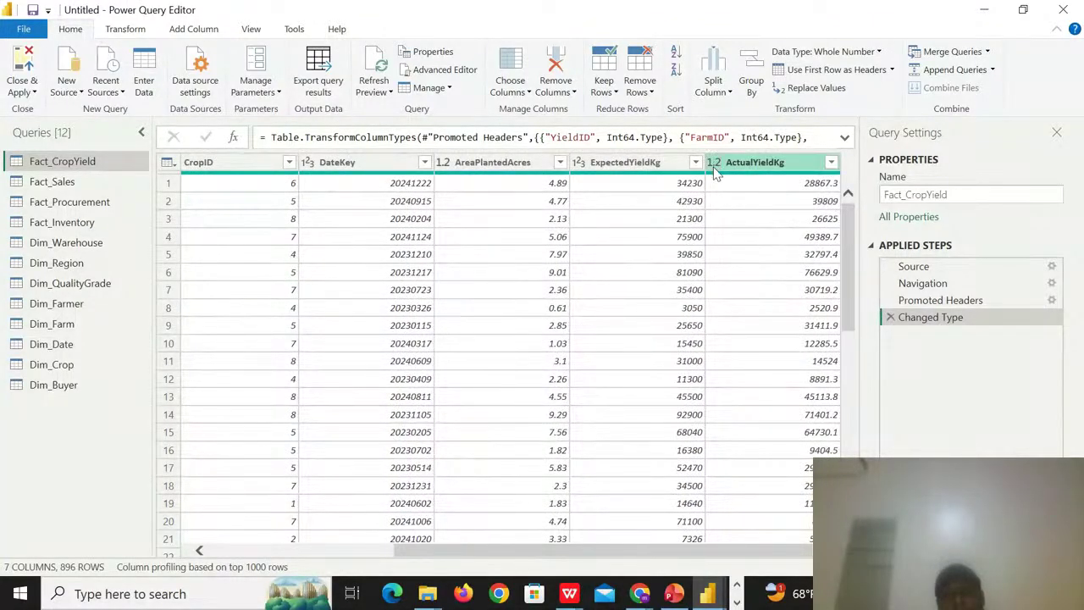
left_click(714, 163)
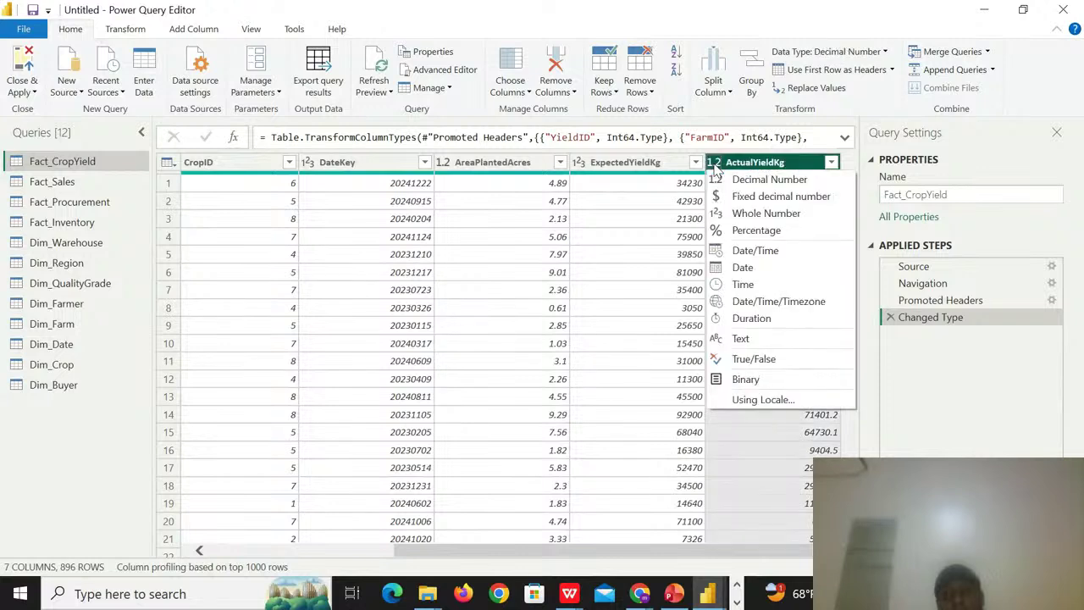
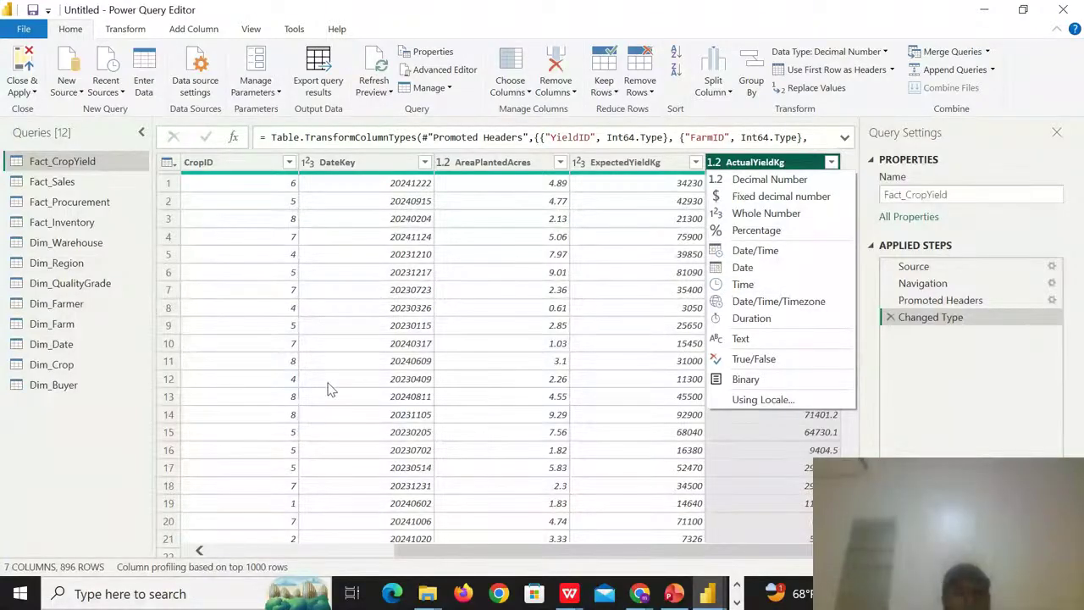
left_click(200, 550)
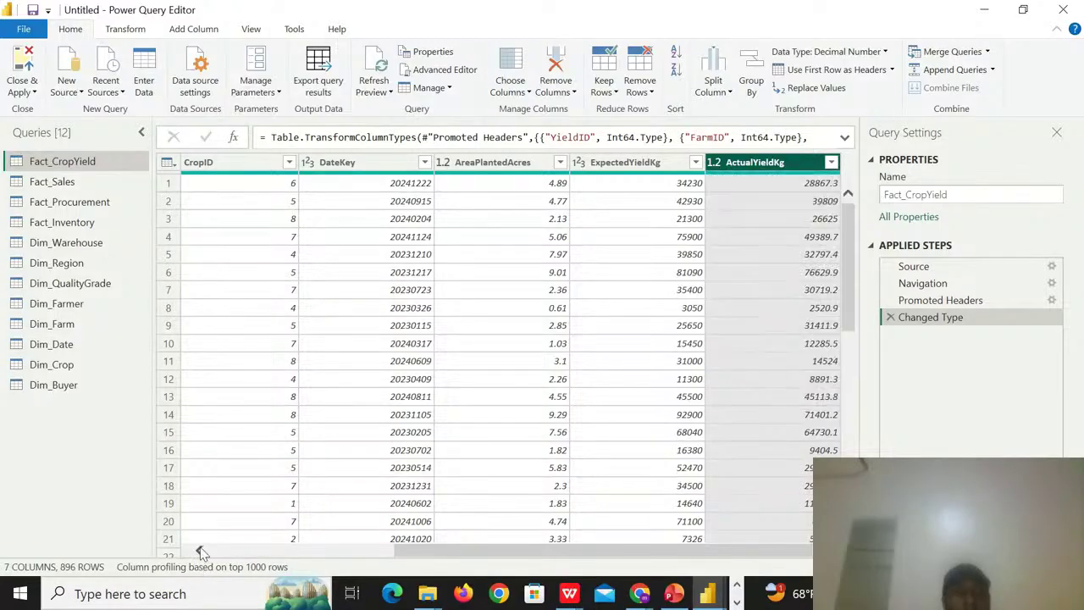
left_click(200, 551)
left_click(200, 550)
left_click(200, 550)
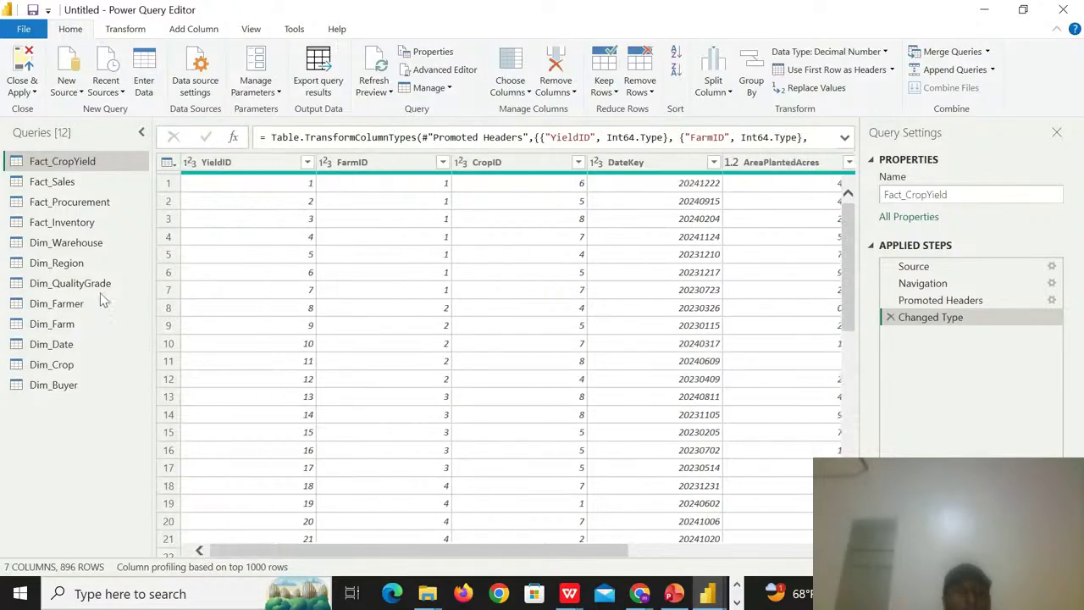
- Review all columns and data types of the Fact_Sales query, from SalesID through TransportCost
left_click(71, 185)
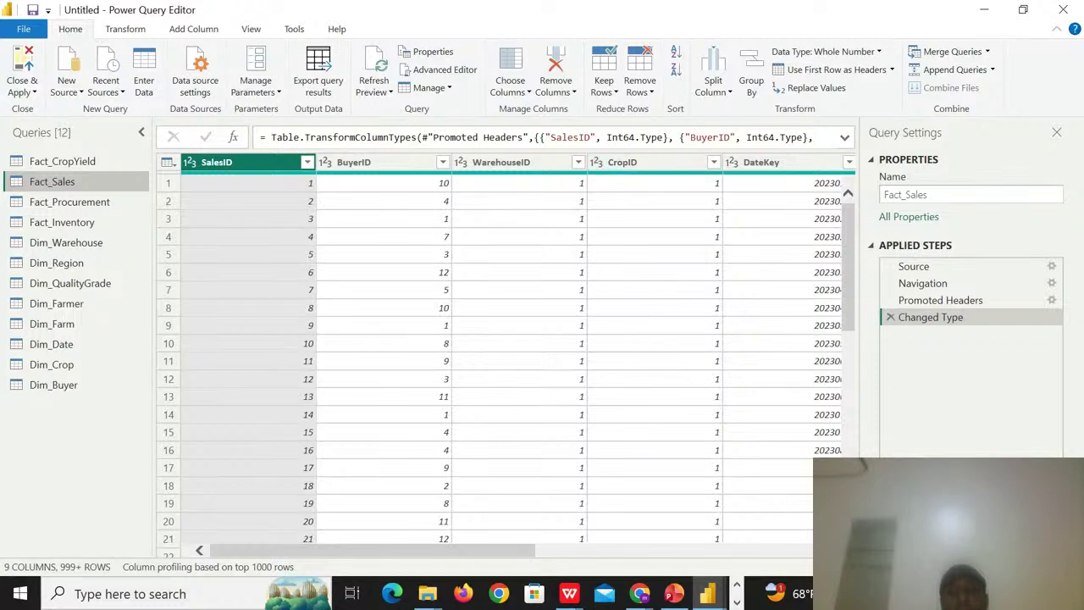
scroll(515, 334, "right", 5)
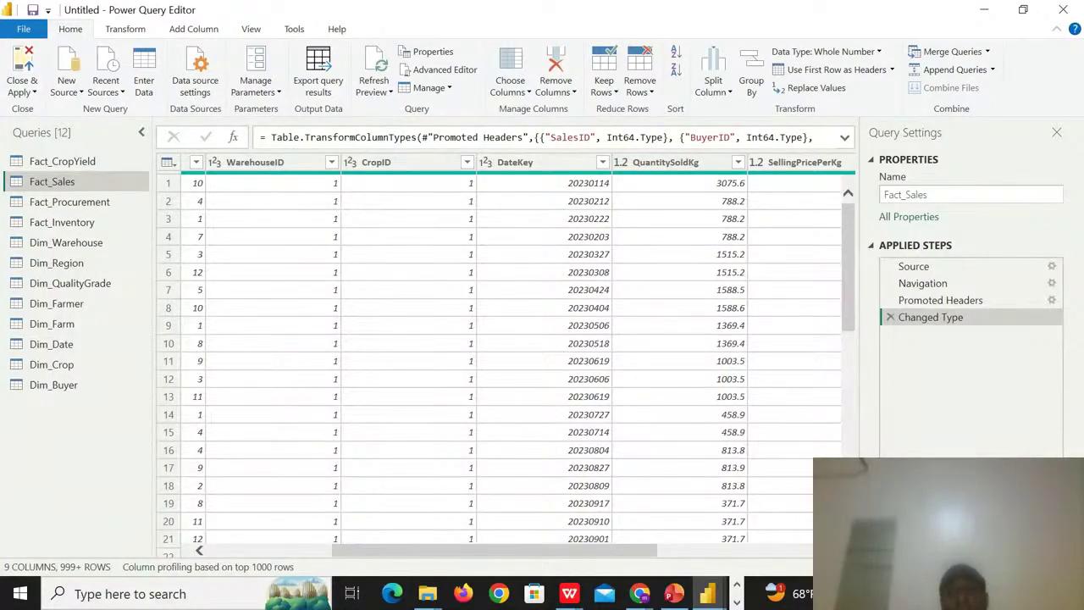
scroll(589, 250, "right", 4)
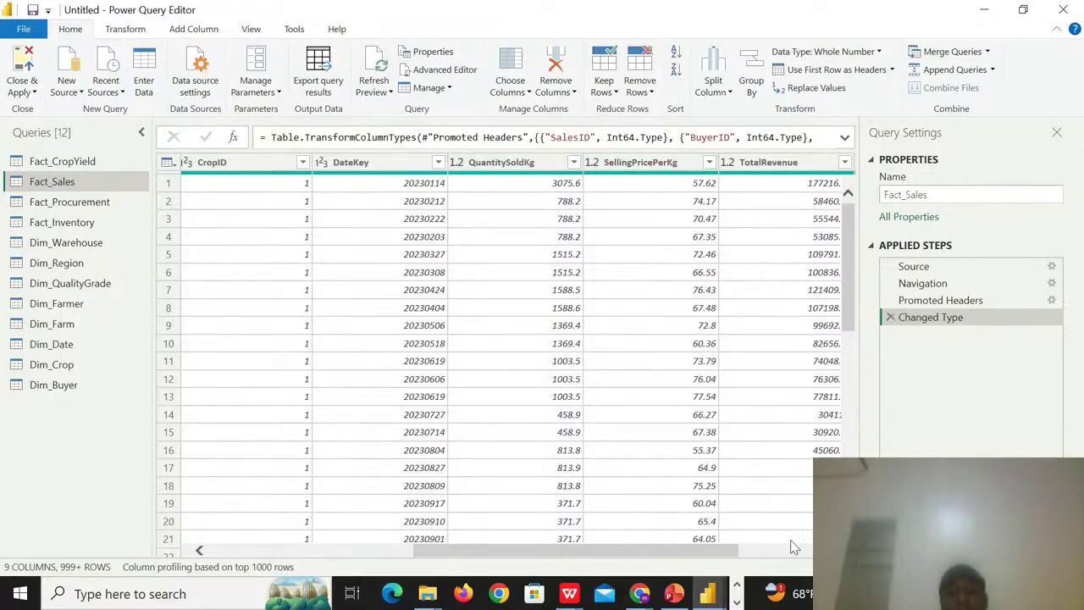
left_click(836, 550)
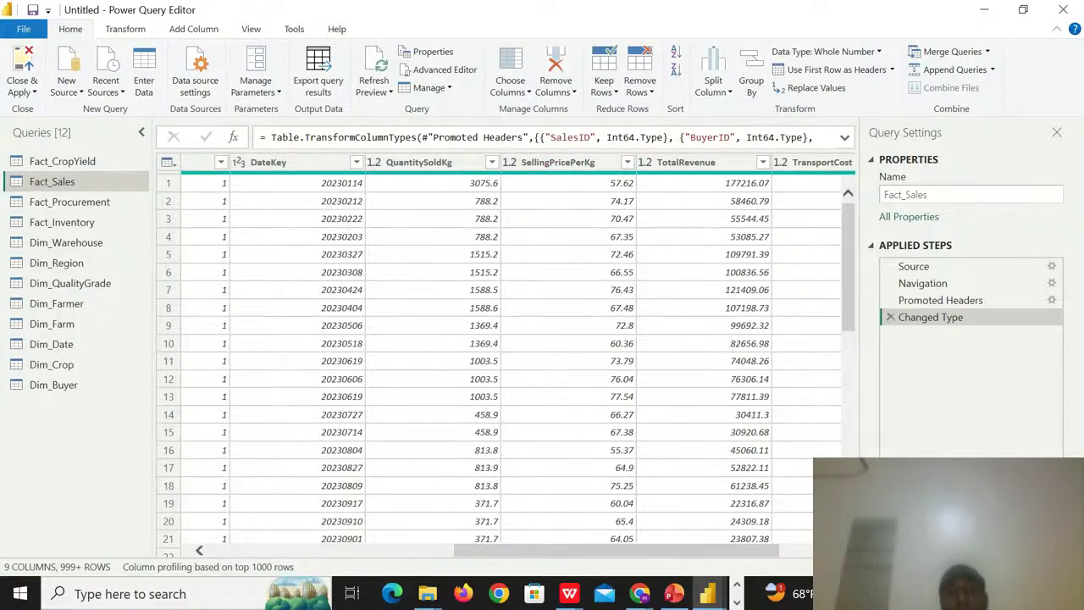
scroll(500, 356, "right", 2)
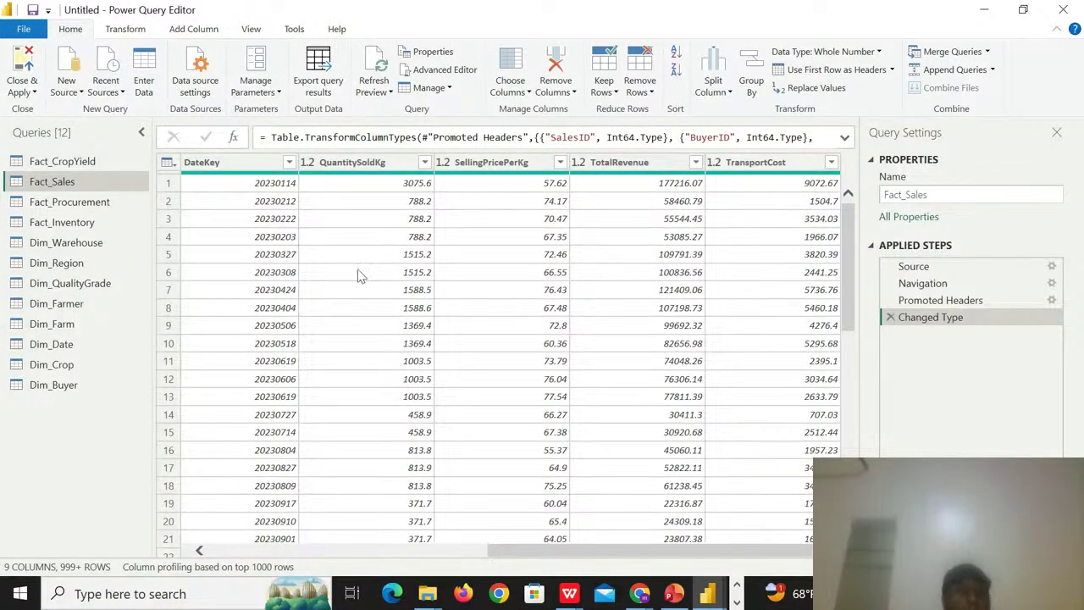
- Review all columns and data types of the Fact_Procurement query, from ProcurementID through PaymentDelayDays
left_click(83, 203)
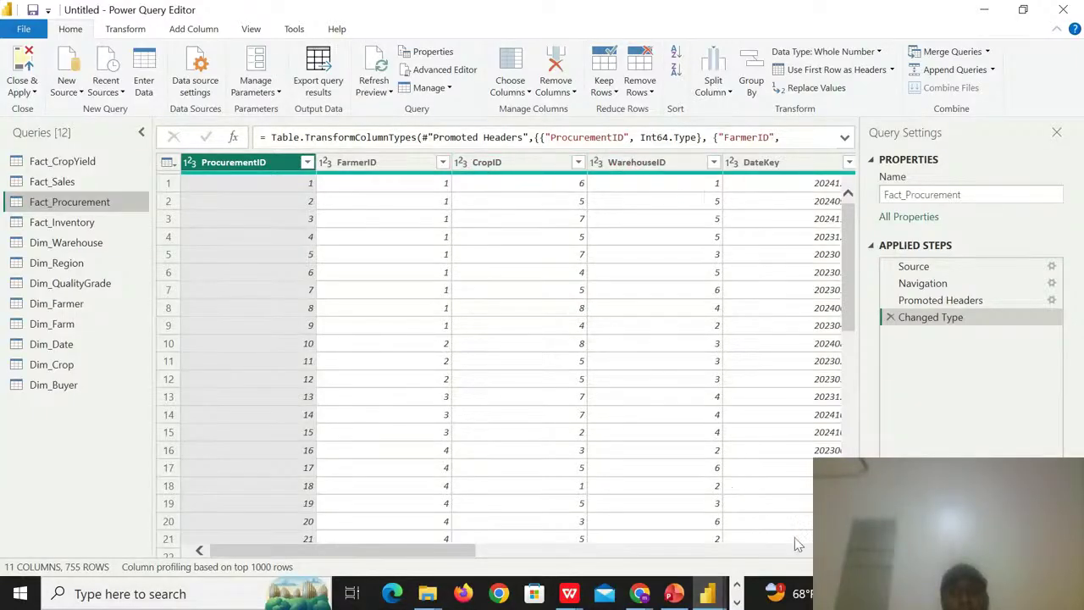
scroll(505, 356, "right", 2)
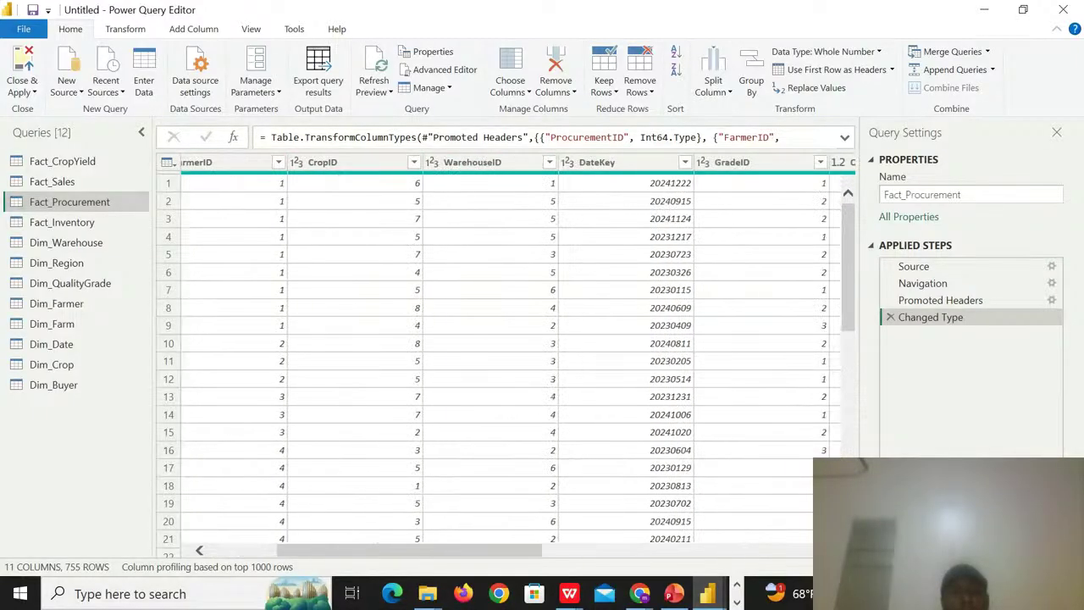
scroll(505, 356, "right", 2)
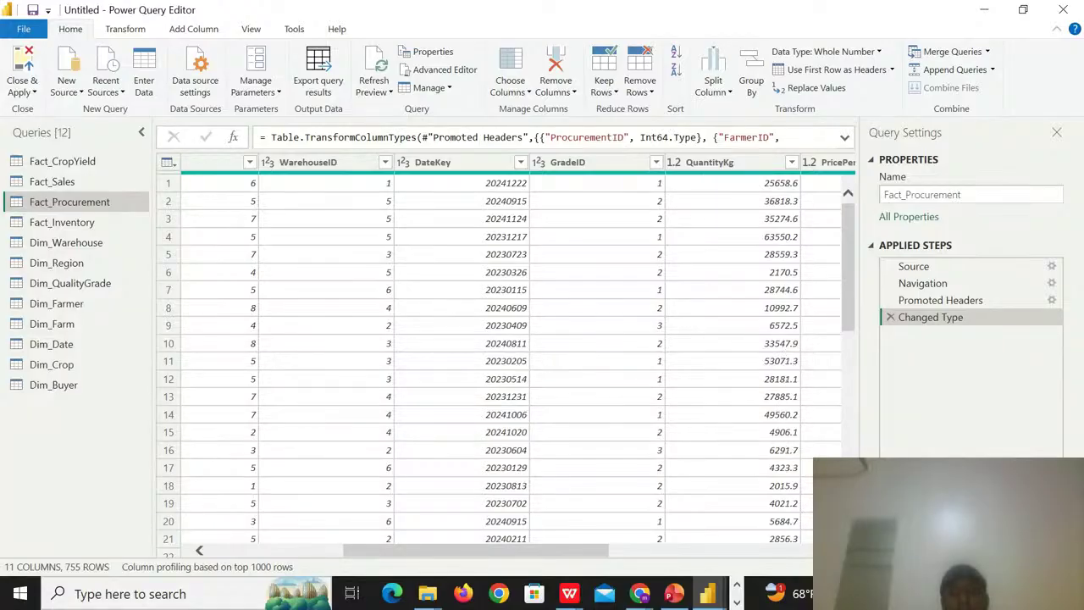
scroll(500, 356, "right", 3)
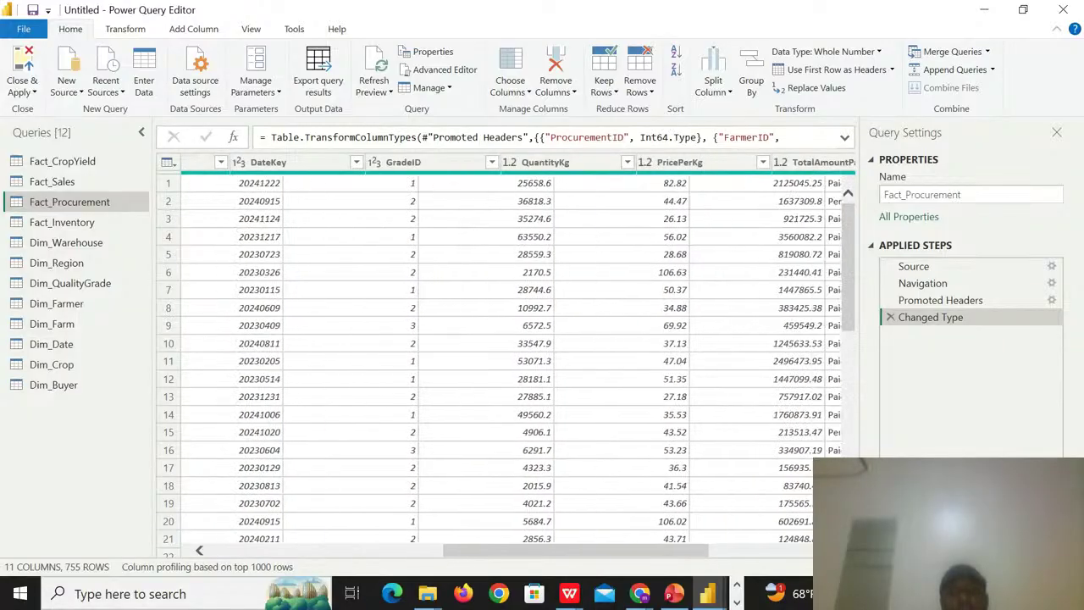
scroll(508, 356, "right", 2)
scroll(508, 356, "right", 4)
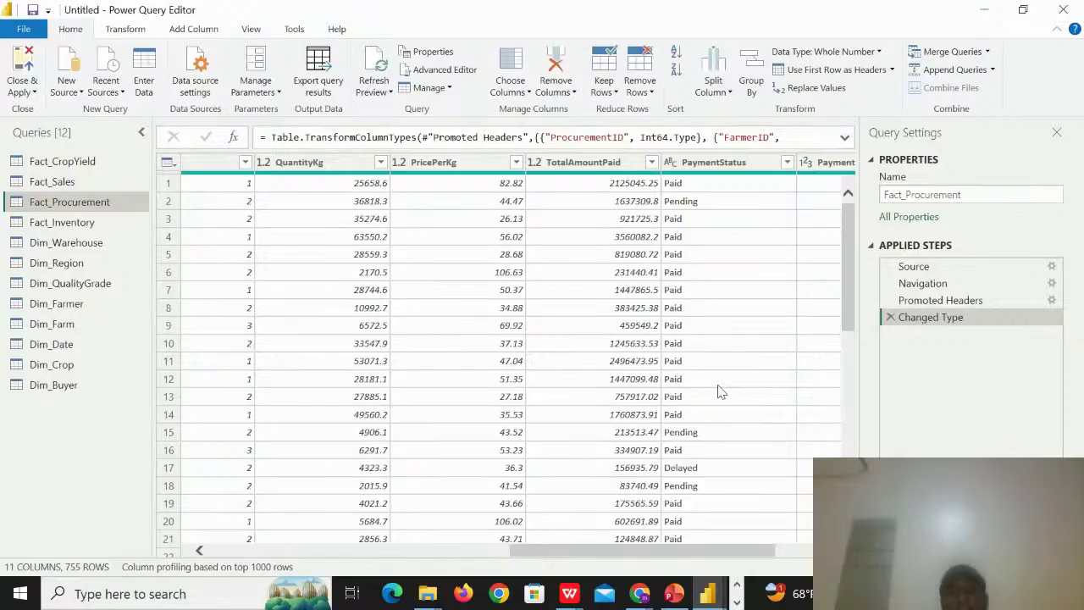
left_click(831, 550)
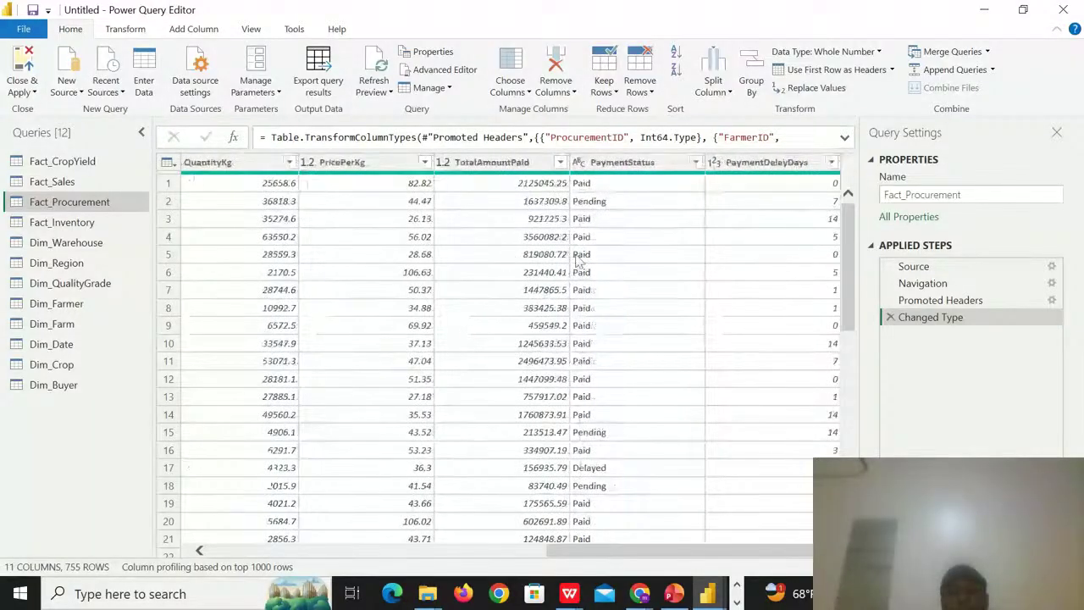
left_click(737, 169)
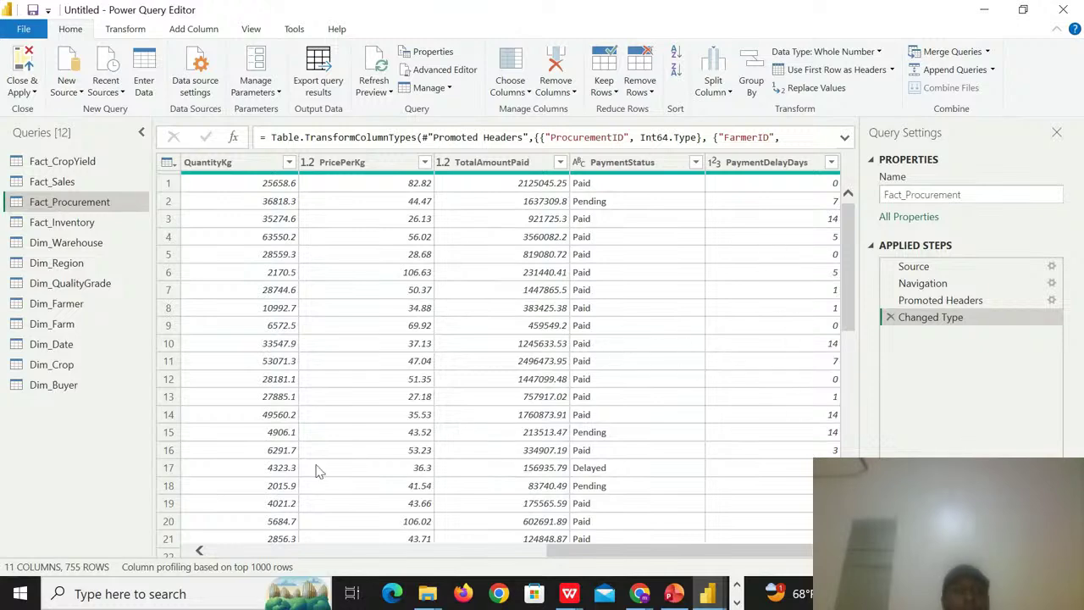
- Review all columns and data types of the Fact_Inventory query, from InventoryID through ClosingStockKg
left_click(72, 221)
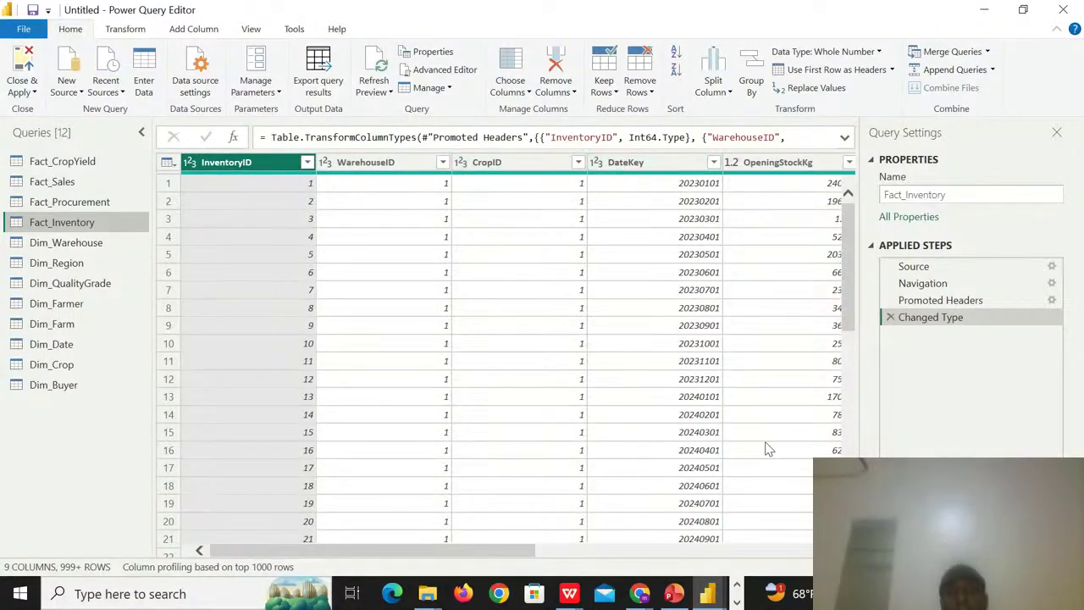
scroll(511, 356, "right", 3)
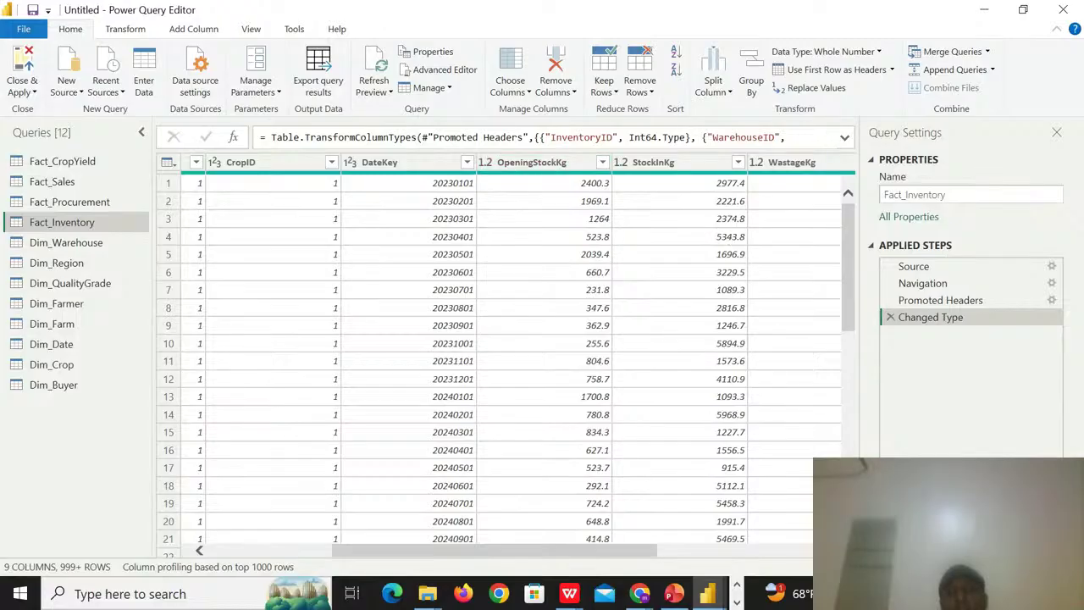
scroll(576, 288, "right", 5)
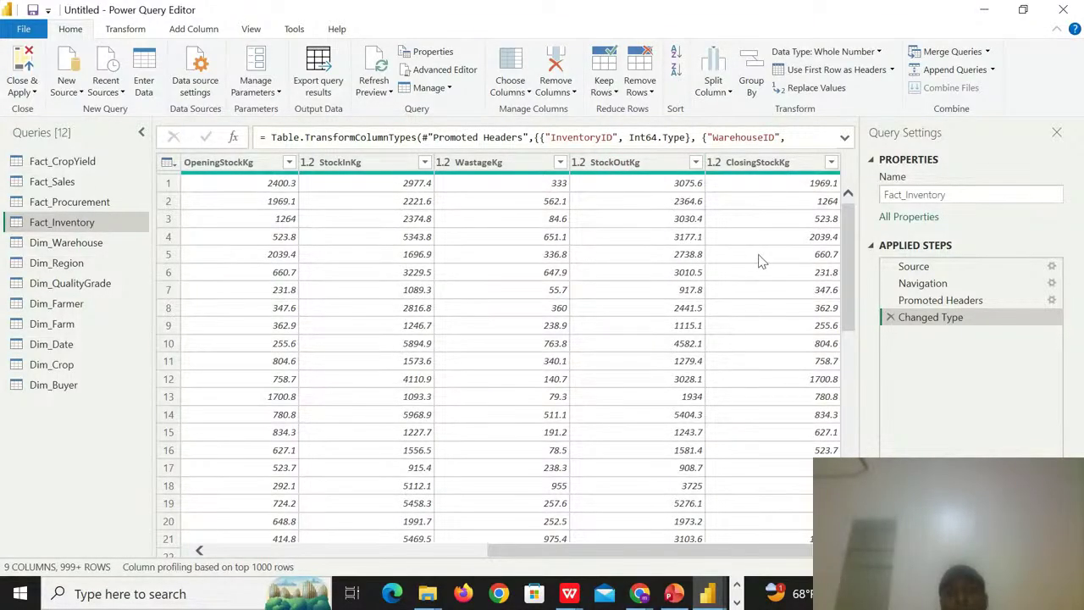
- Remove duplicate rows from the Dim_Warehouse query based on WarehouseID and check its remaining columns
left_click(113, 243)
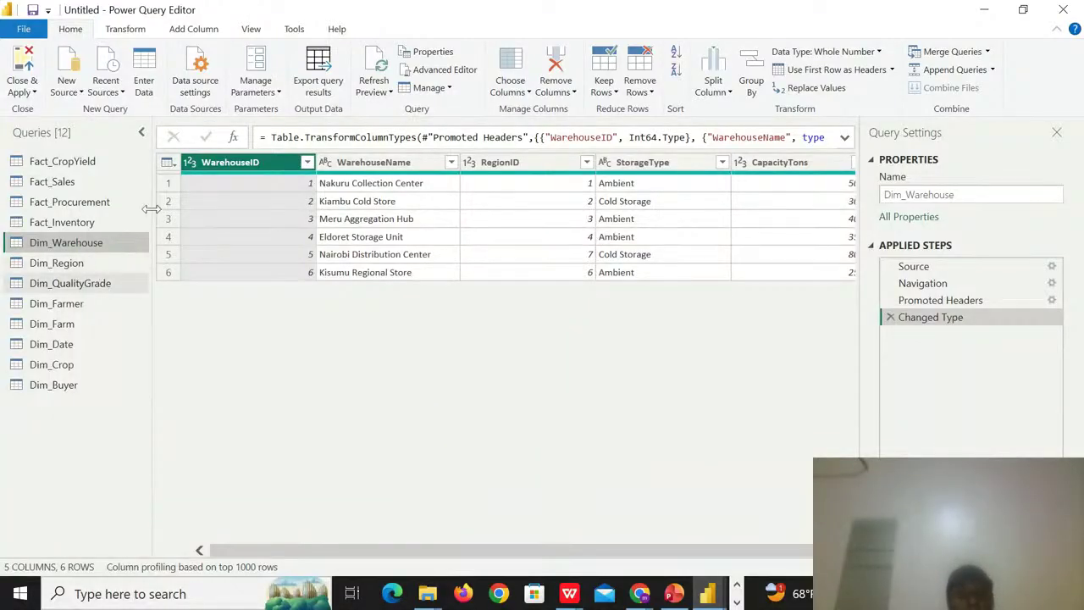
right_click(259, 168)
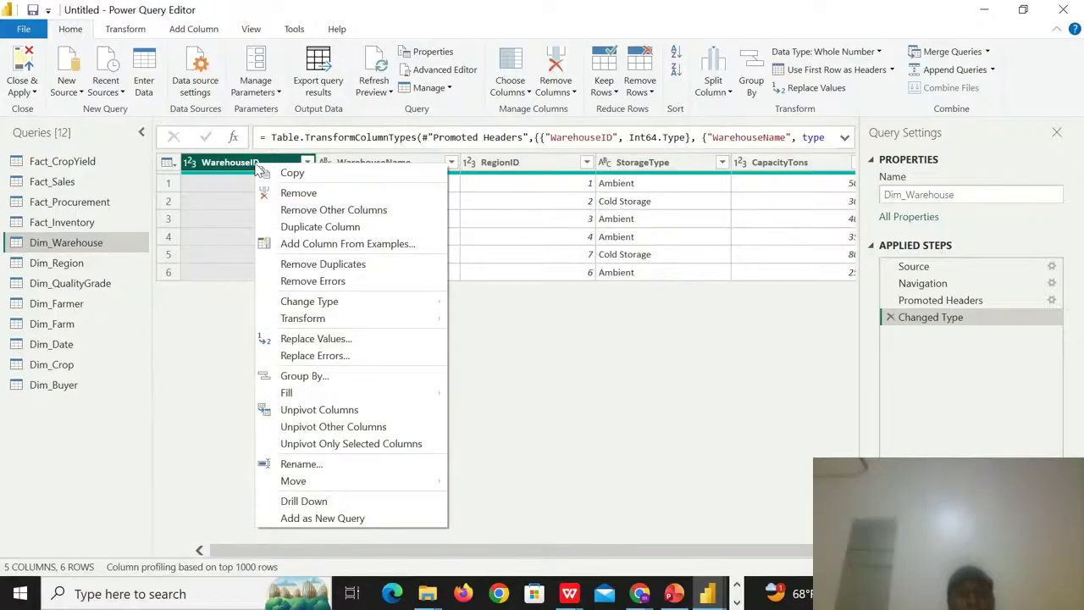
left_click(328, 266)
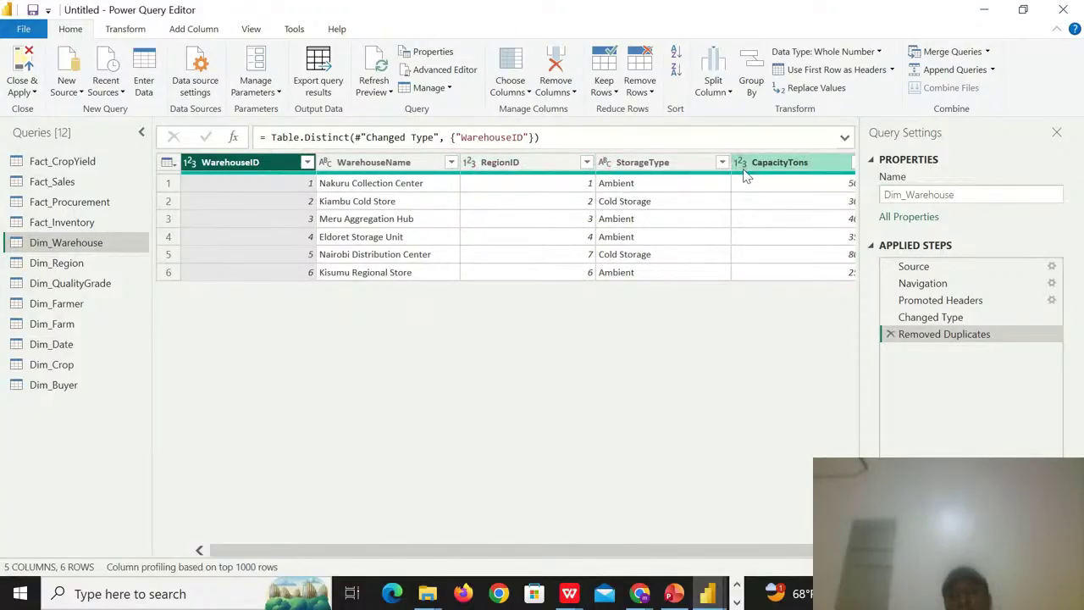
scroll(506, 227, "right", 1)
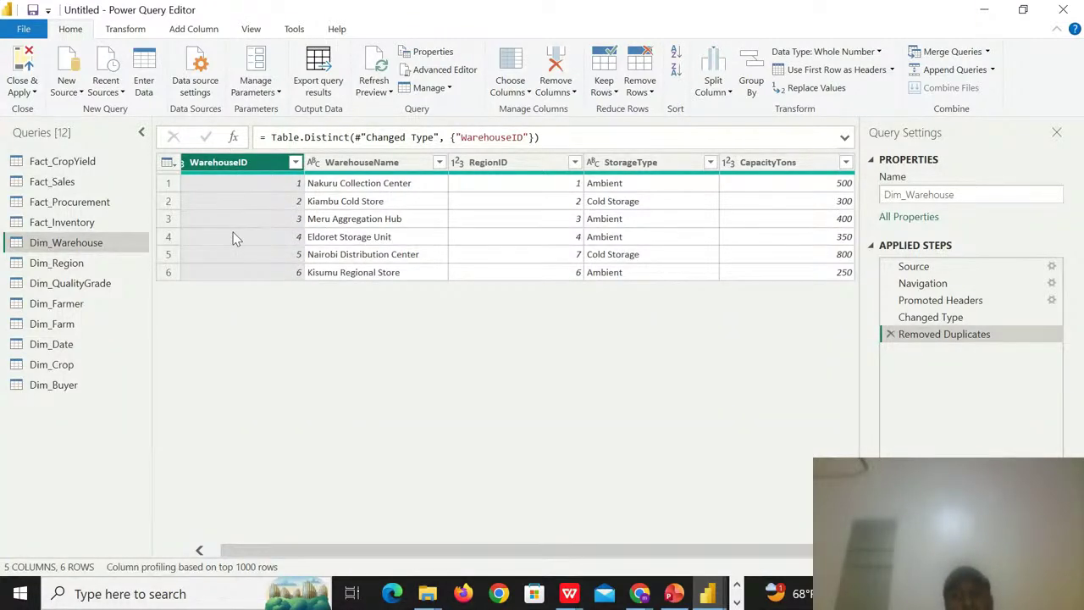
- Remove duplicate rows from the Dim_Region query based on RegionID
left_click(92, 264)
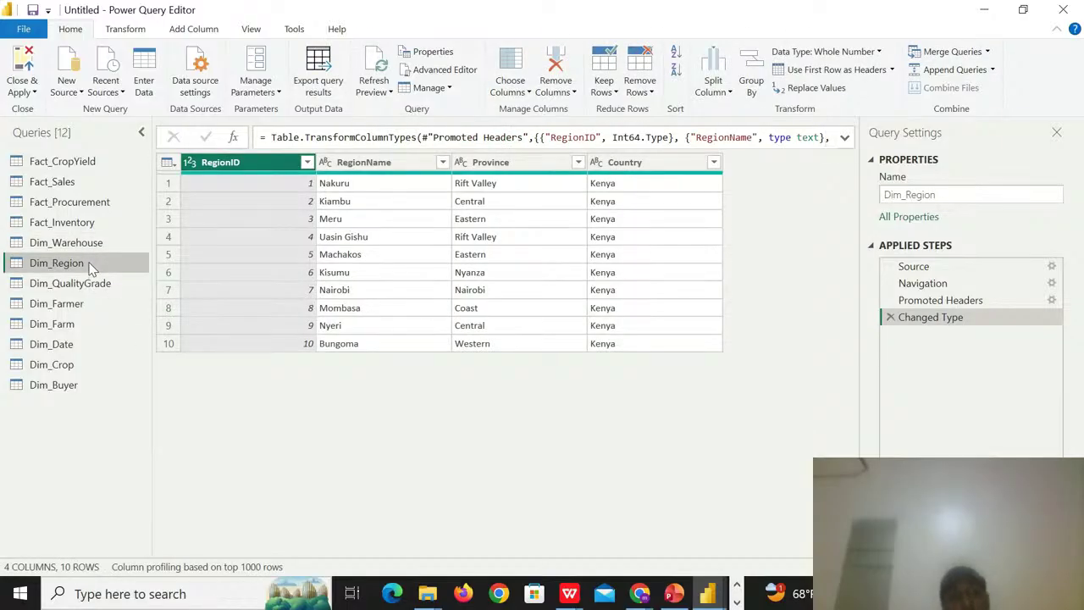
right_click(266, 163)
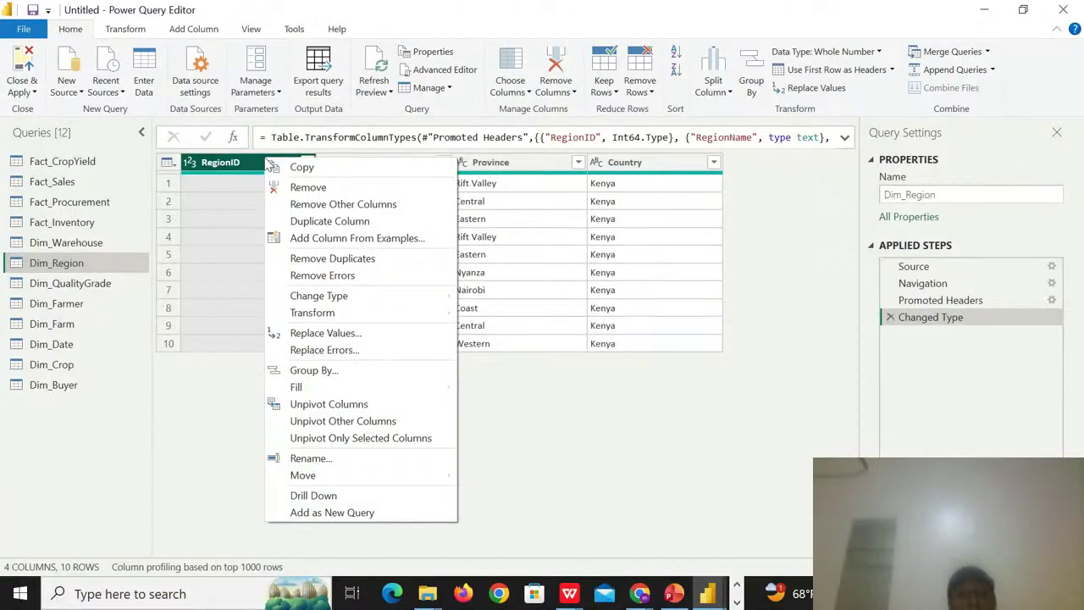
left_click(312, 259)
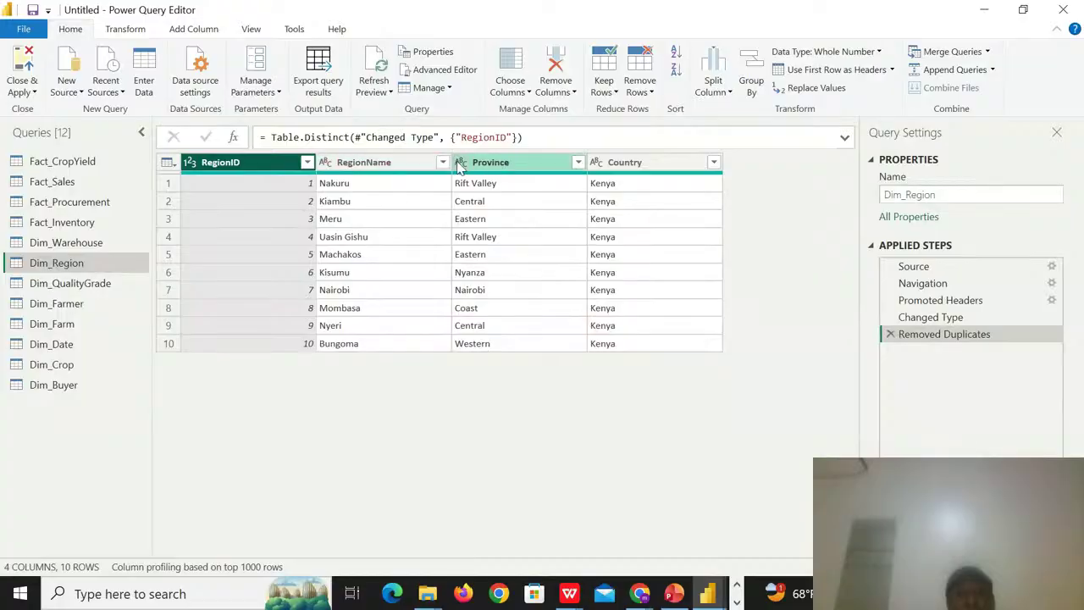
- Remove duplicate rows from the Dim_QualityGrade query based on GradeID
left_click(96, 283)
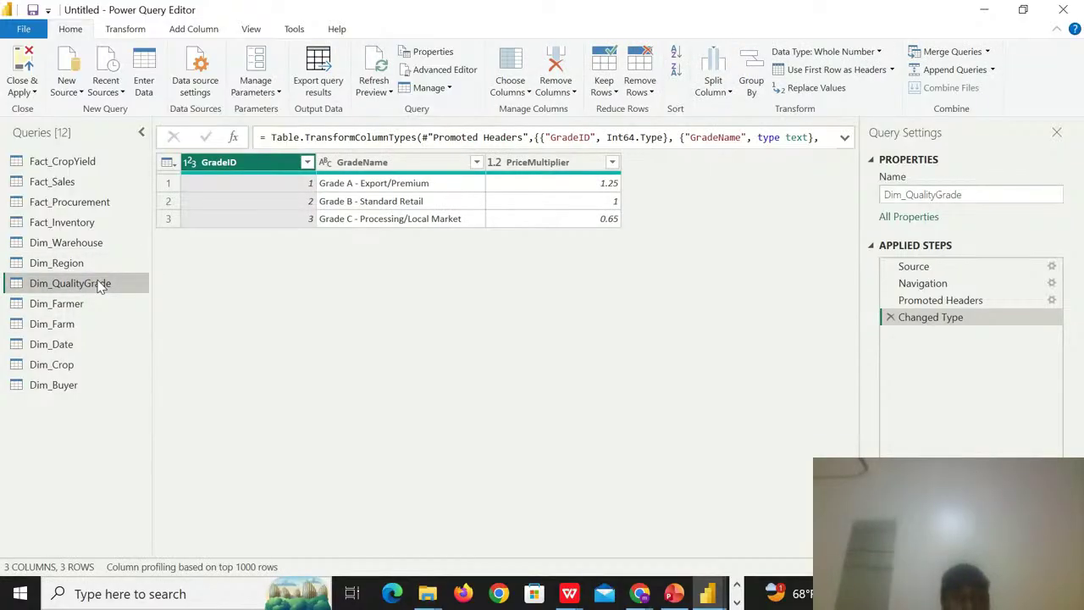
right_click(254, 164)
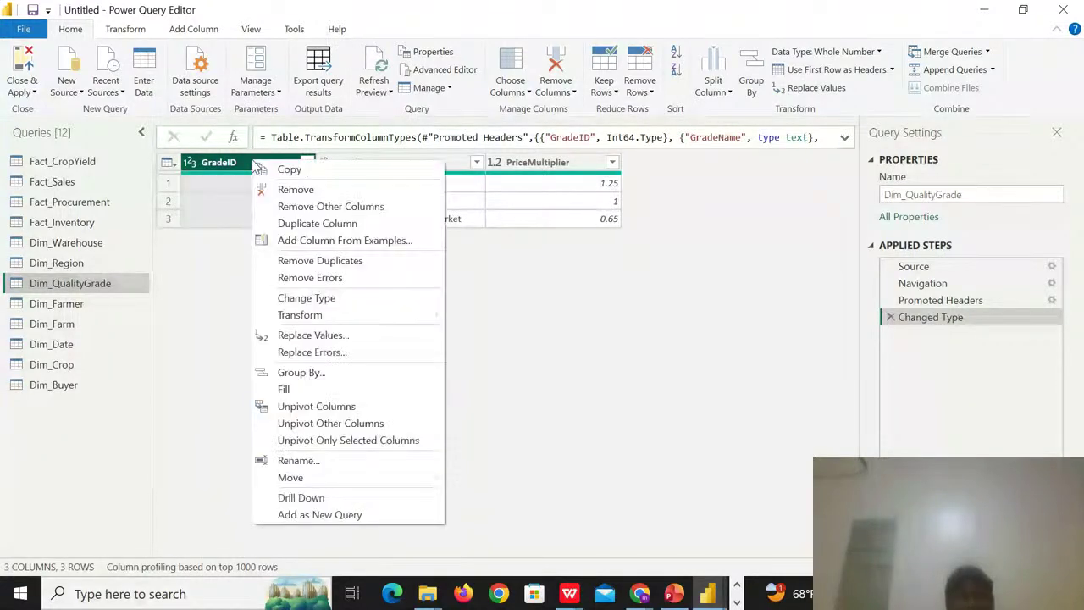
left_click(302, 262)
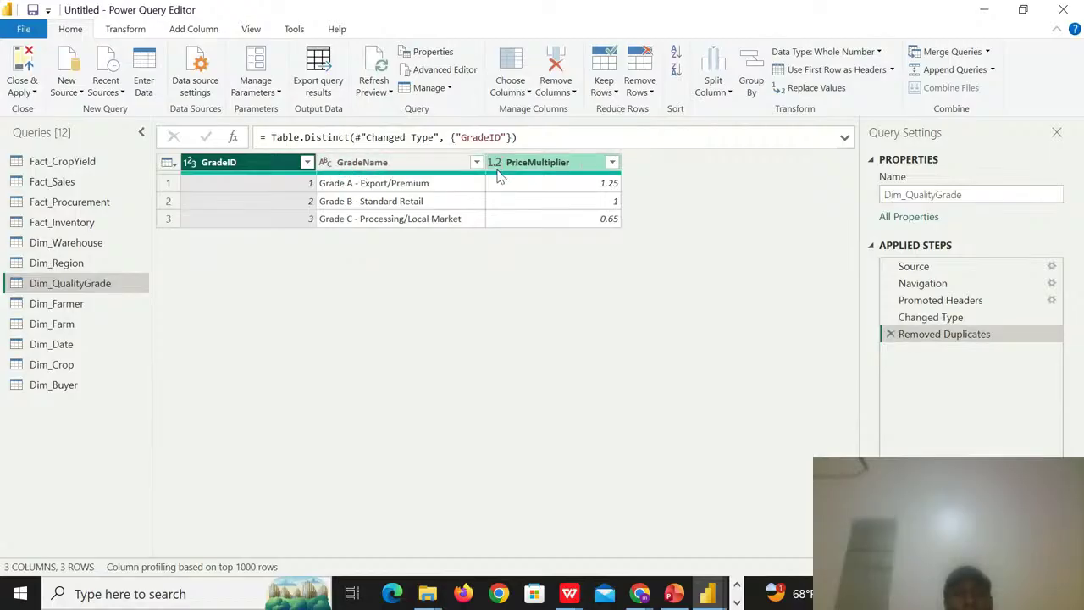
- Remove duplicate rows from the Dim_Farmer query based on FarmerID and check its remaining columns through CooperativeMember
left_click(87, 302)
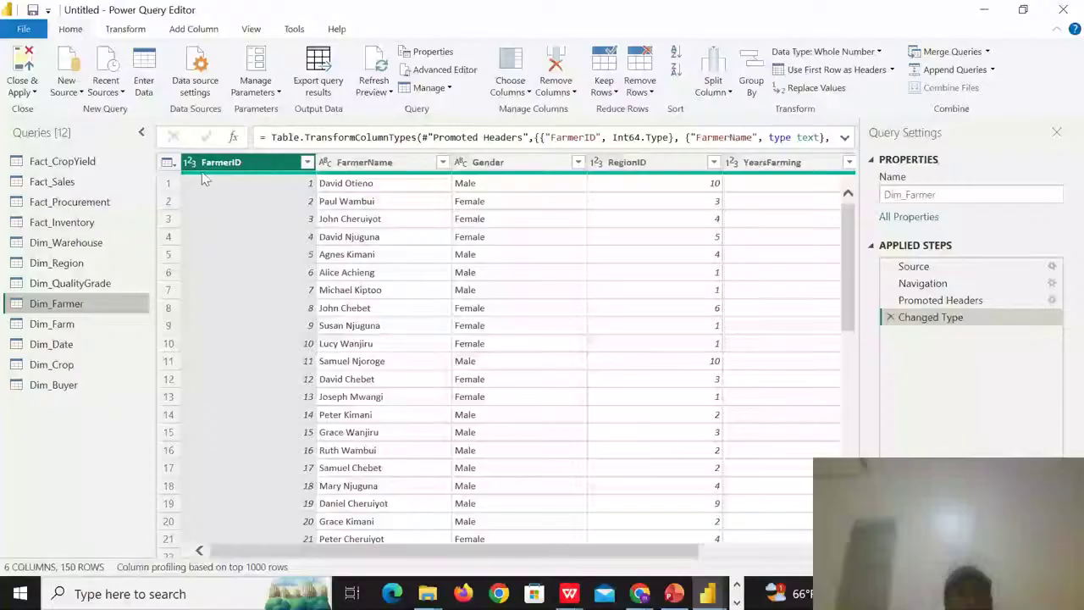
right_click(248, 165)
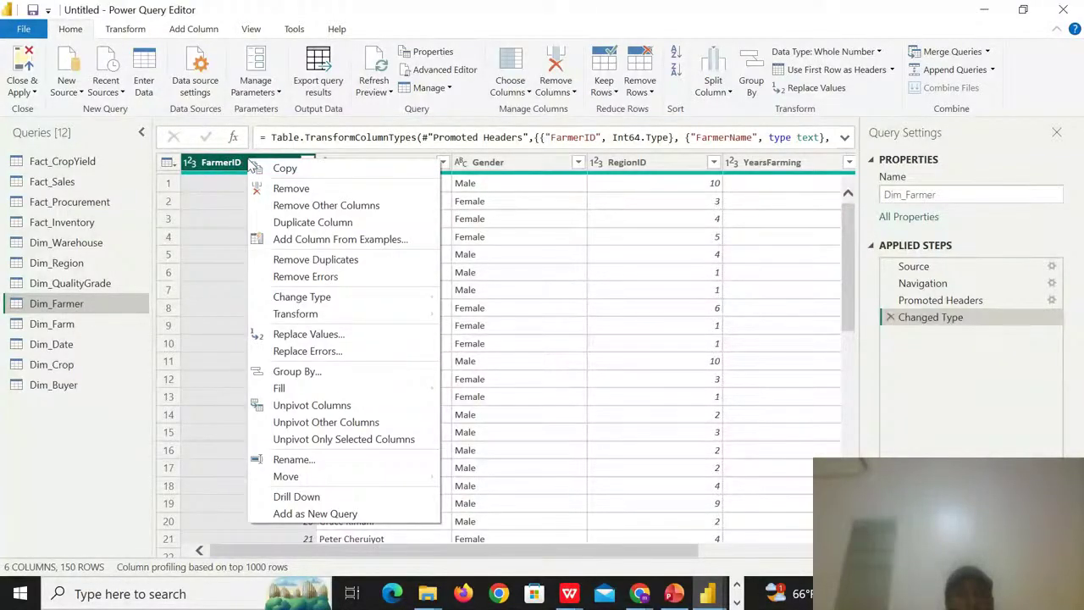
left_click(312, 261)
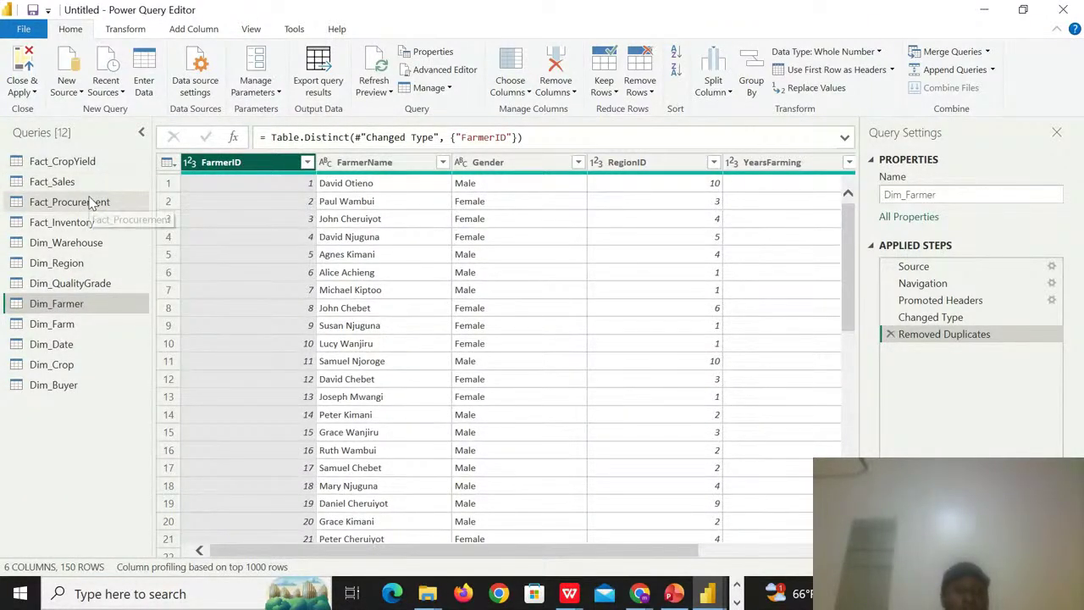
right_click(246, 167)
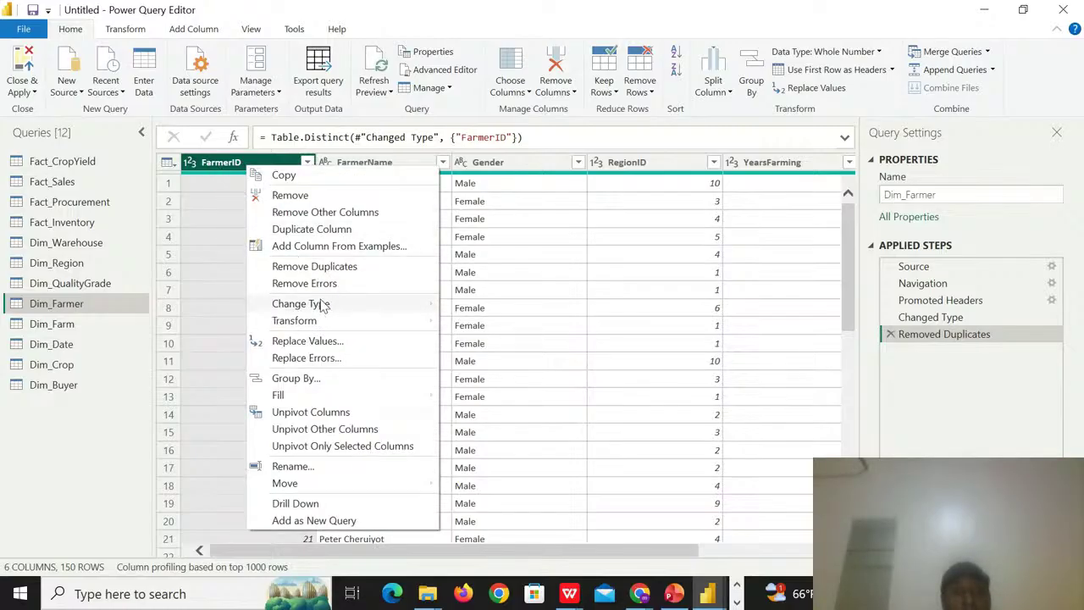
left_click(323, 267)
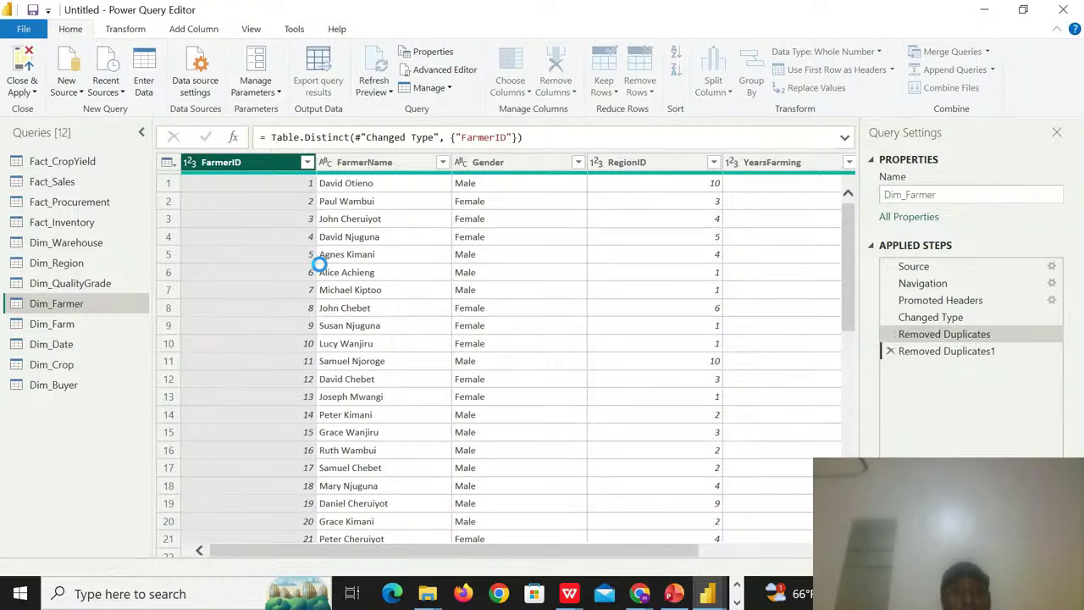
left_click(327, 164)
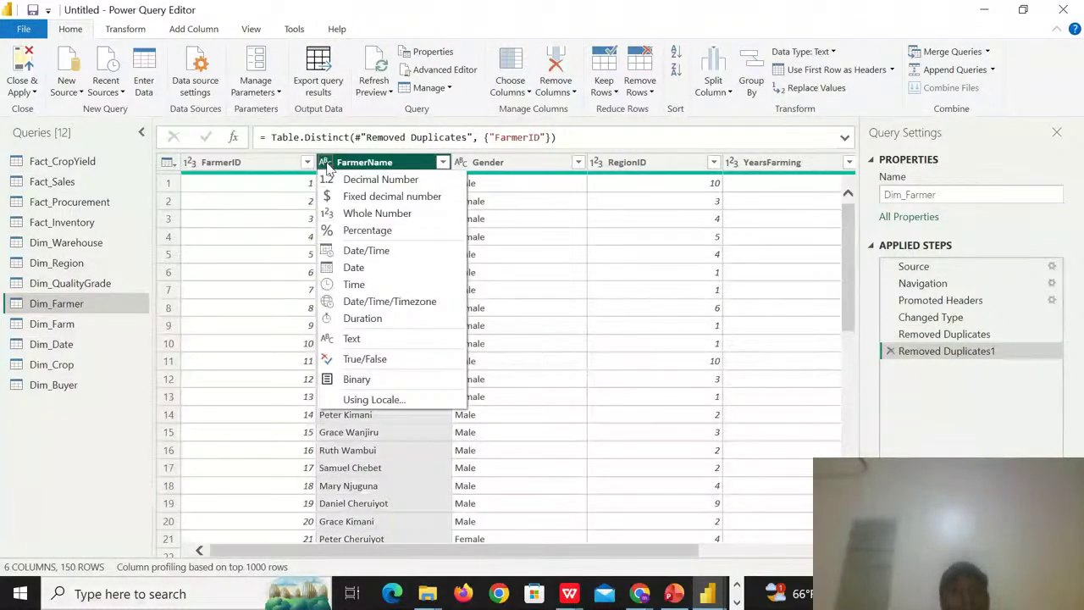
left_click(476, 162)
left_click(624, 163)
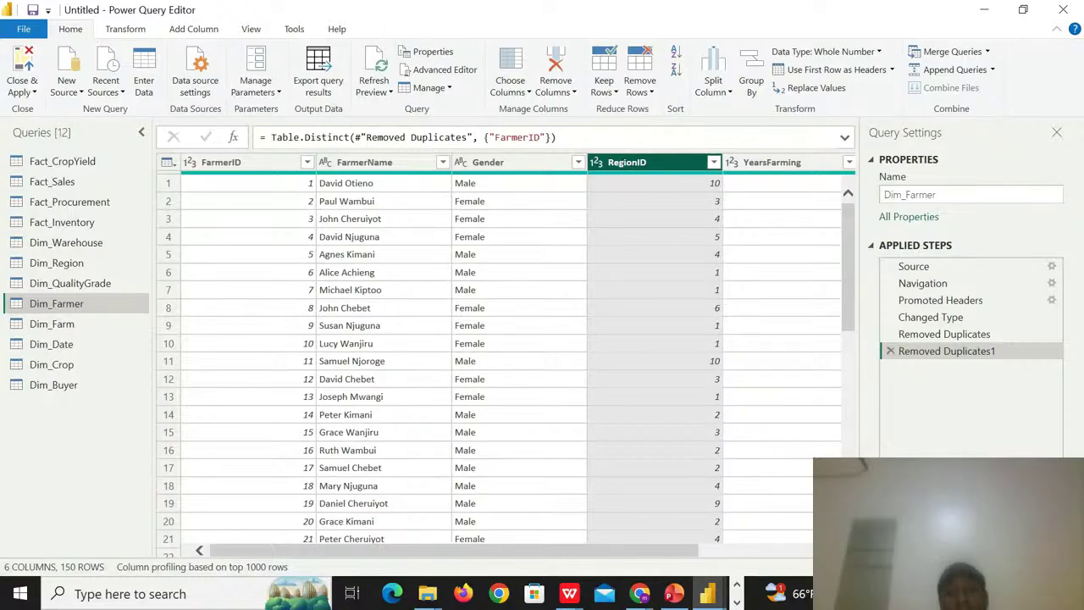
left_click(824, 551)
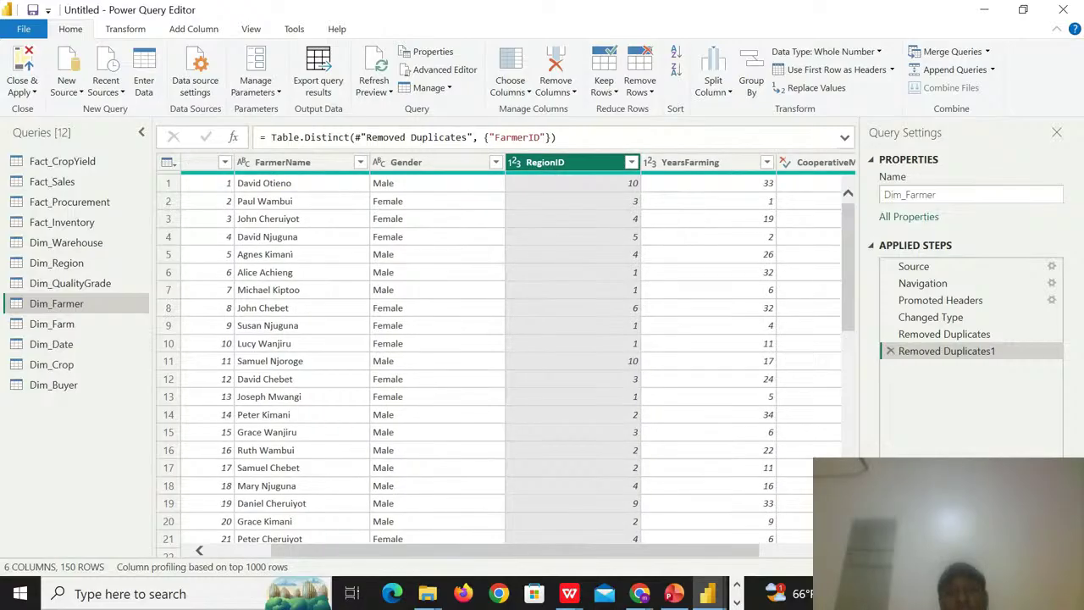
left_click(824, 550)
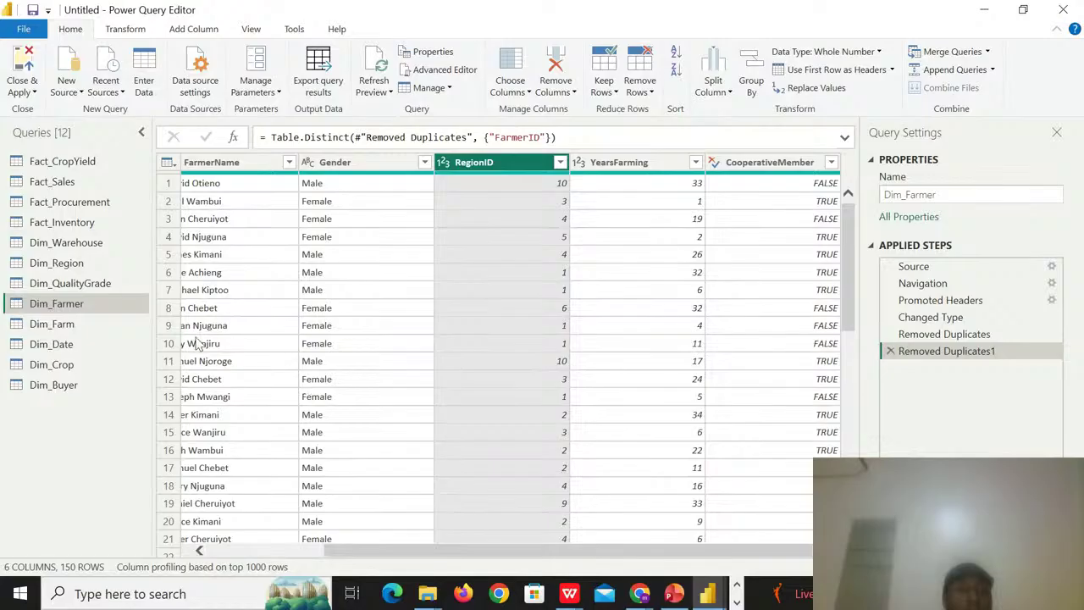
- Remove duplicate rows from the Dim_Farm query based on FarmID and check its columns through IrrigationType
left_click(100, 327)
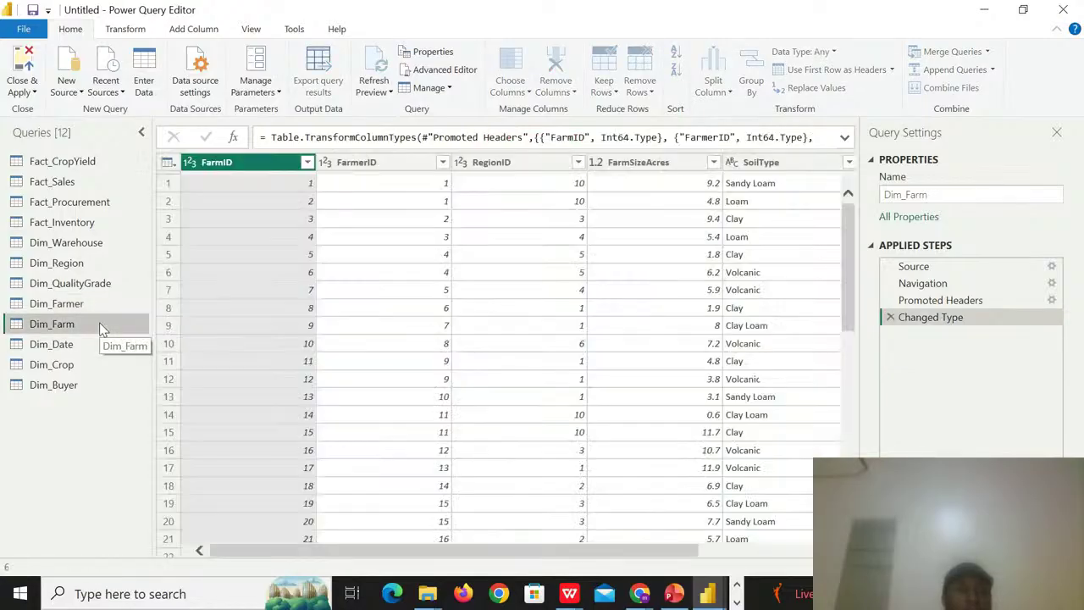
right_click(268, 166)
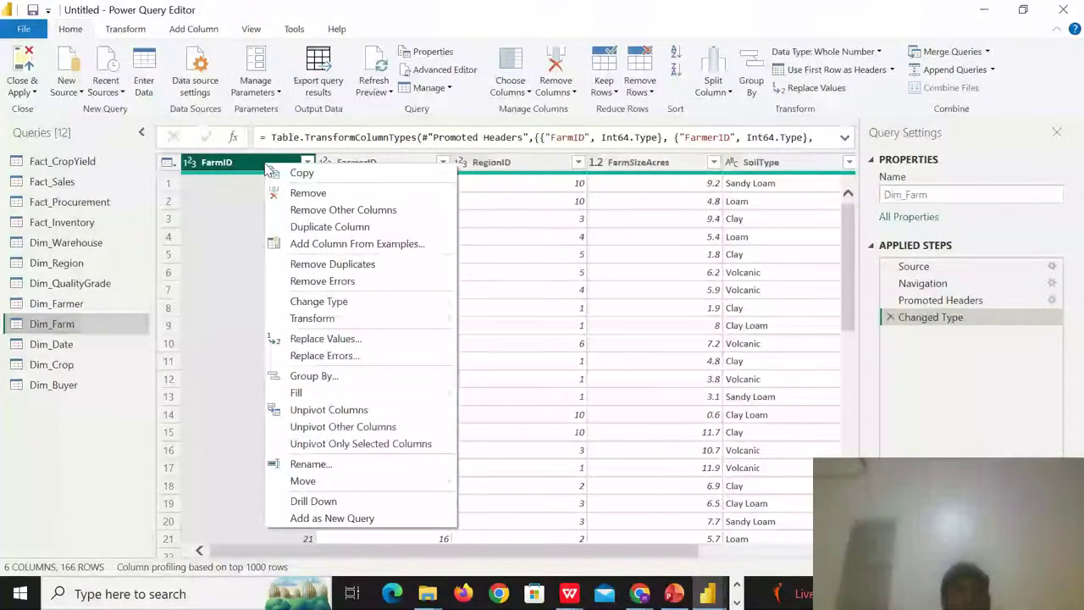
left_click(332, 264)
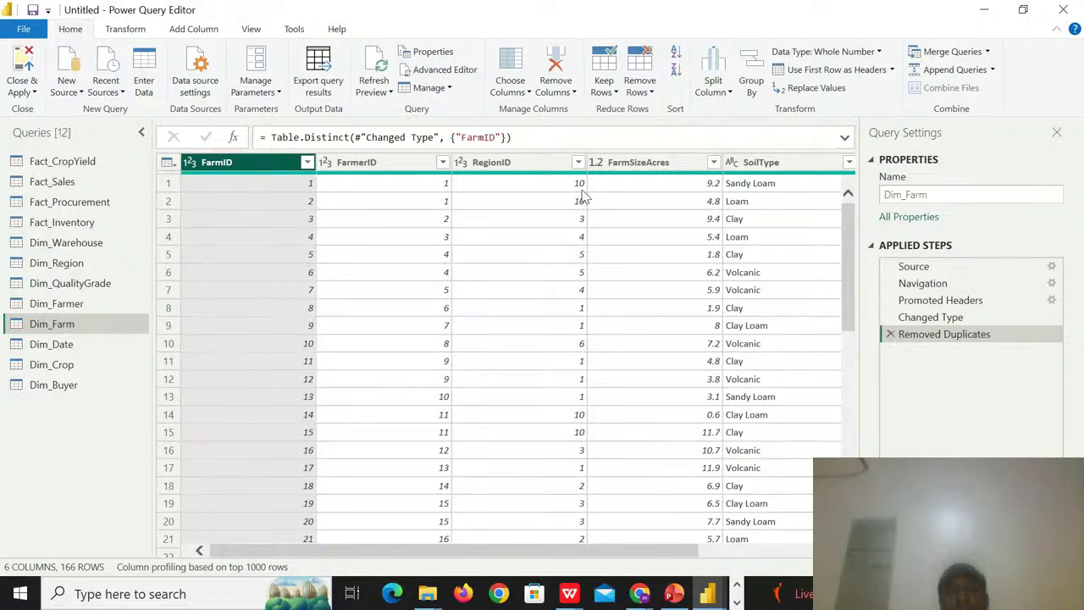
left_click(824, 551)
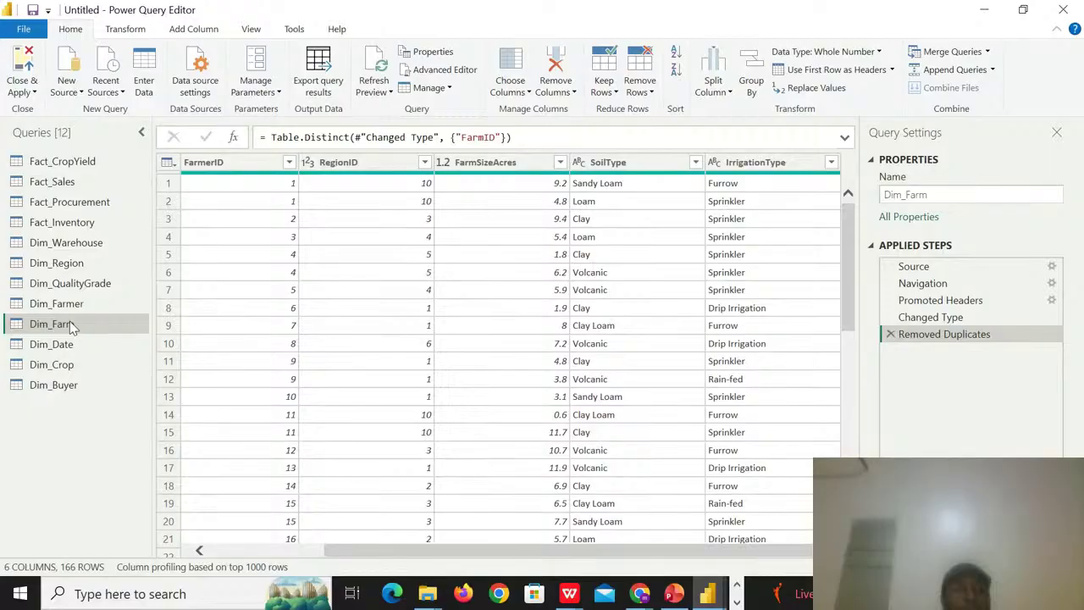
- Change the Date column of the Dim_Date query to the Date data type, replacing the existing type conversion
left_click(64, 344)
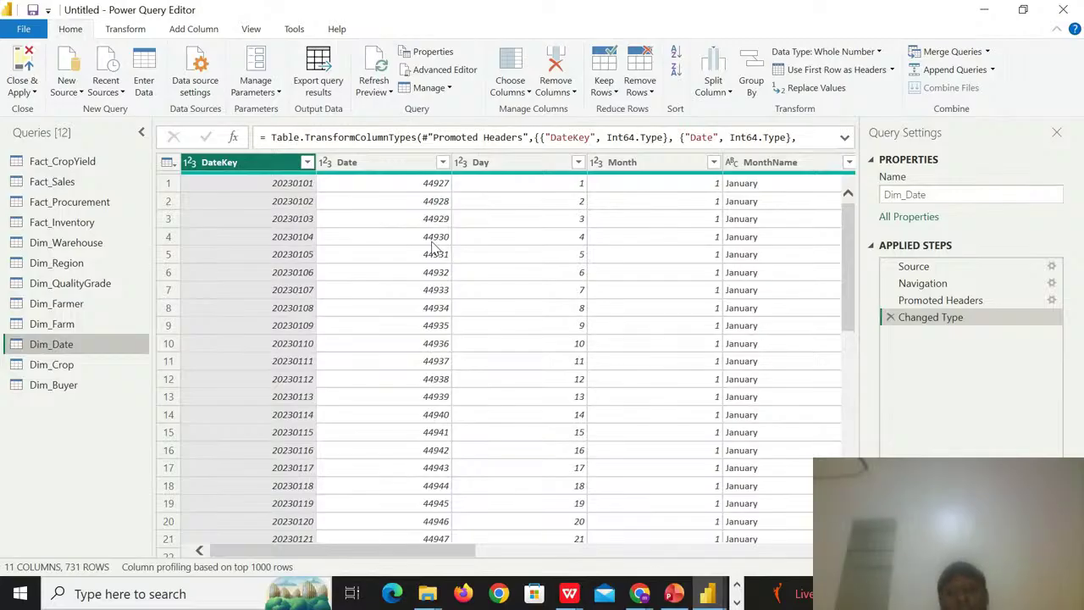
left_click(325, 164)
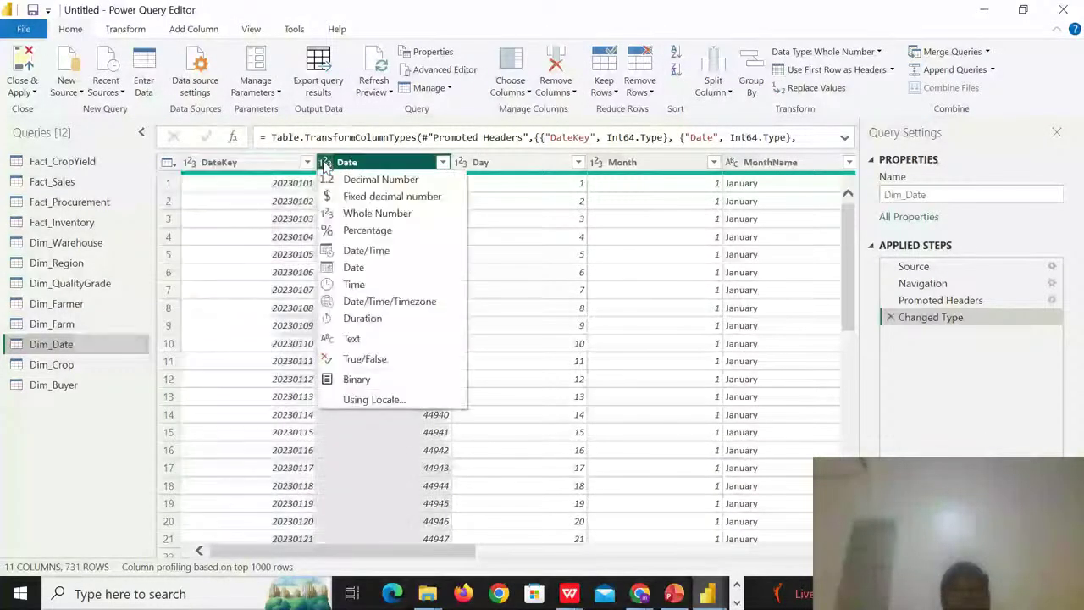
left_click(359, 267)
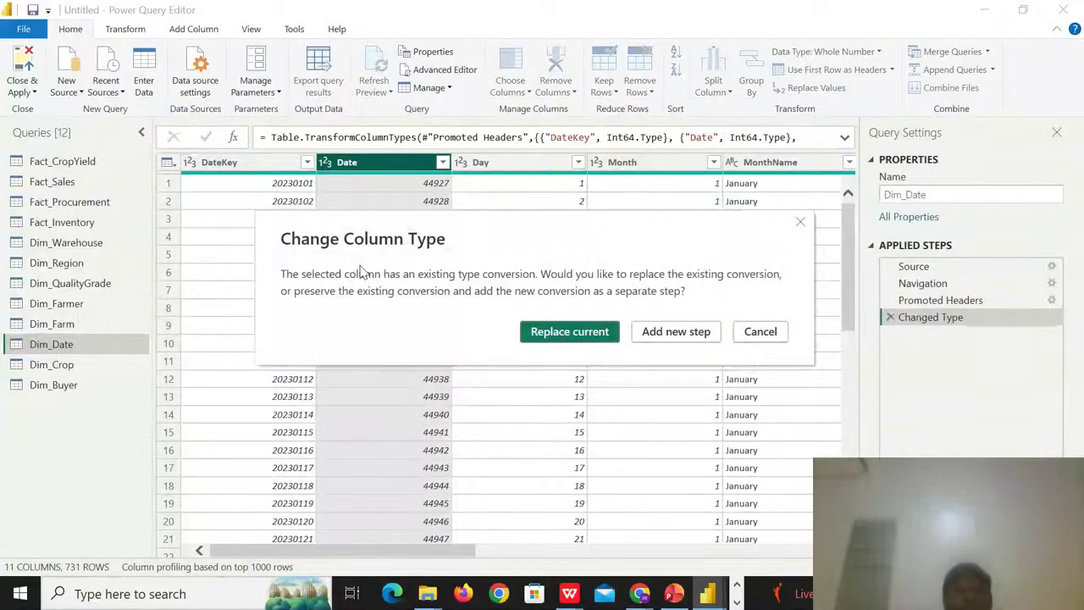
left_click(569, 333)
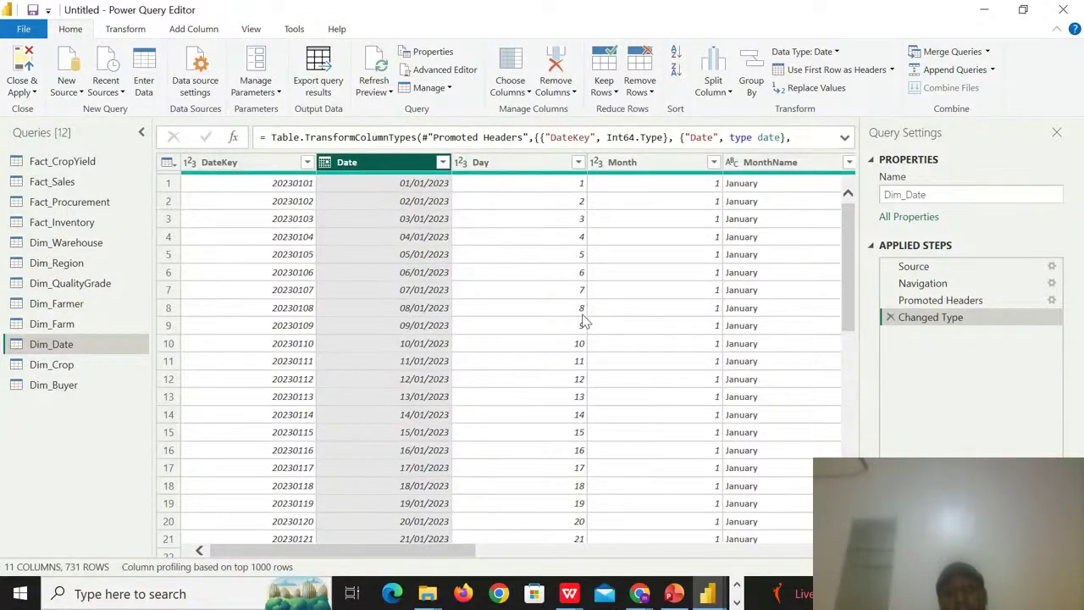
- Rename the Month column of the Dim_Date query to Month_Number
left_click(646, 162)
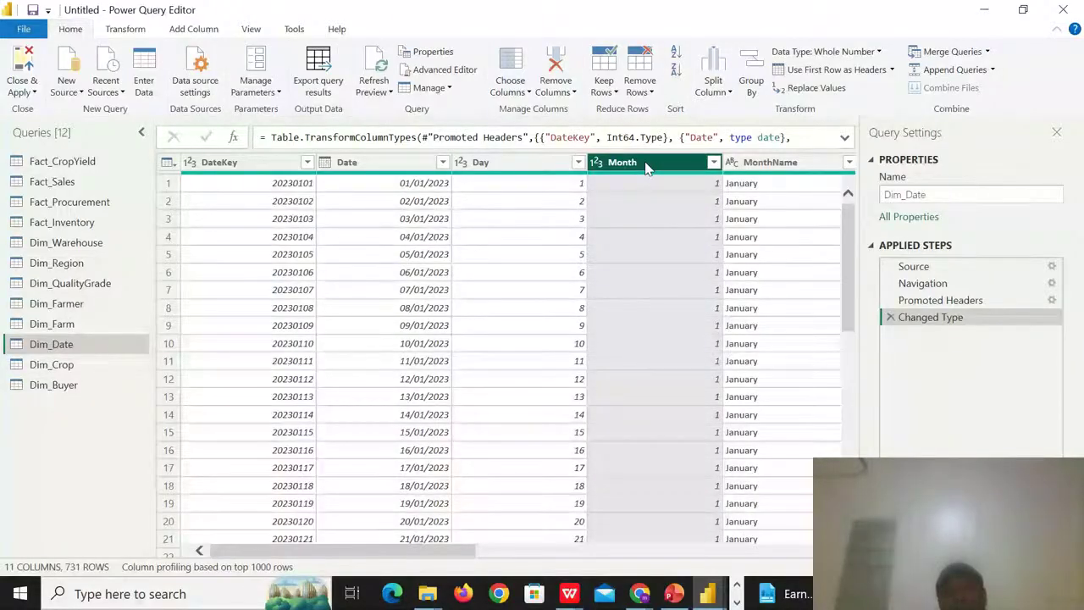
double_click(646, 163)
left_click(646, 163)
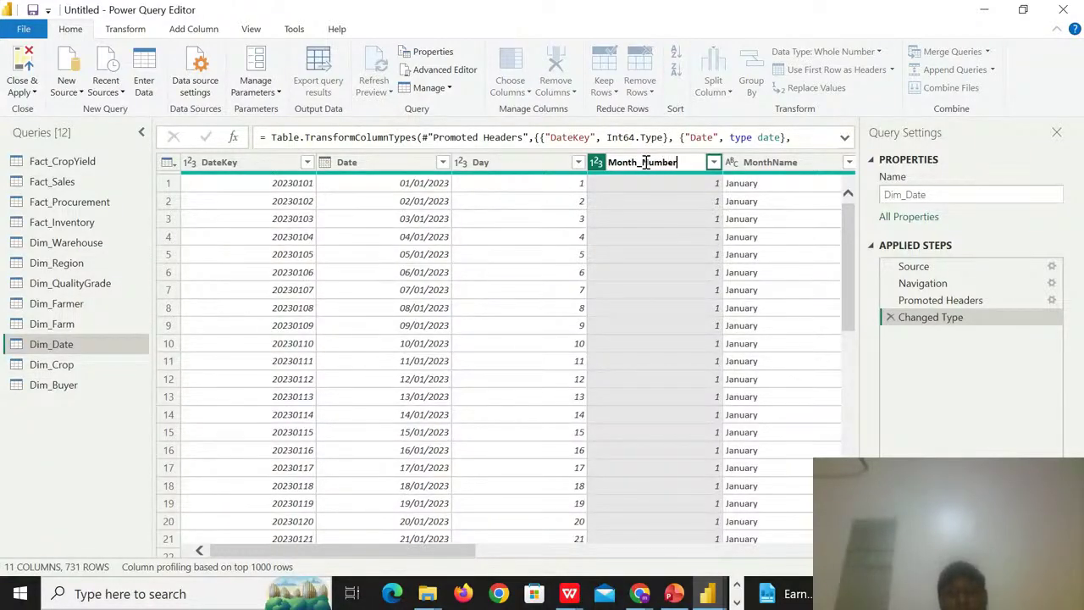
type("_Number")
key("Return")
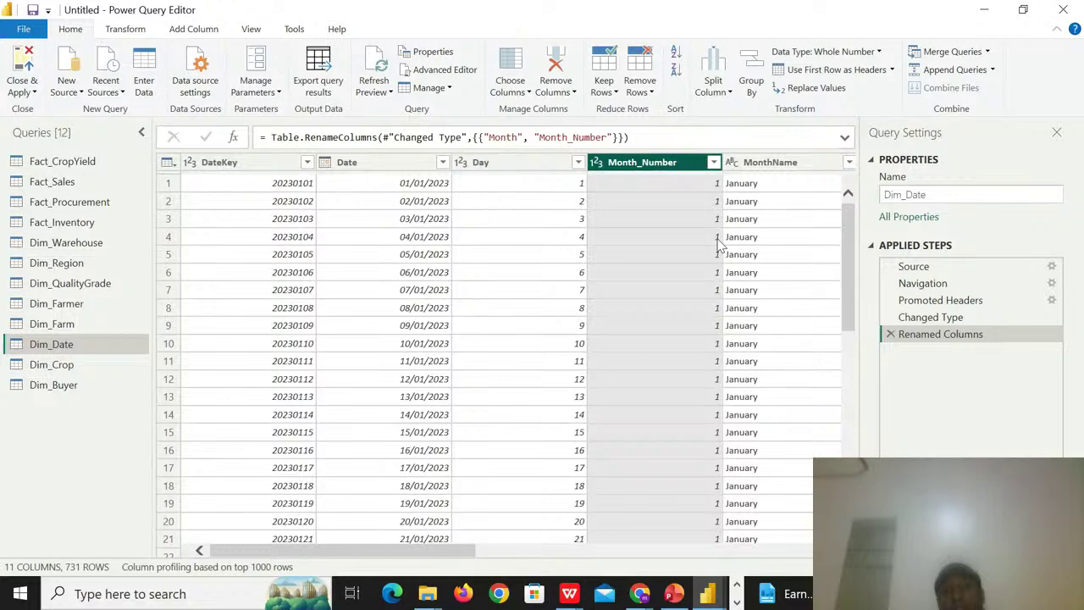
- Add the prefix Q to every value in Dim_Date's Quarter column and check the columns from Year through Season
scroll(508, 355, "right", 3)
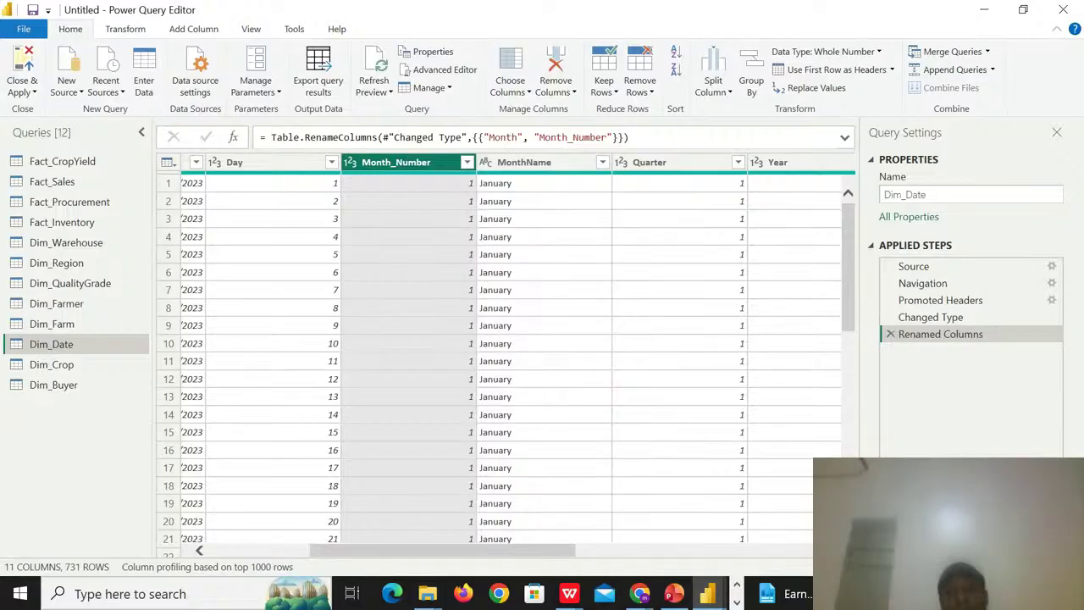
left_click(677, 172)
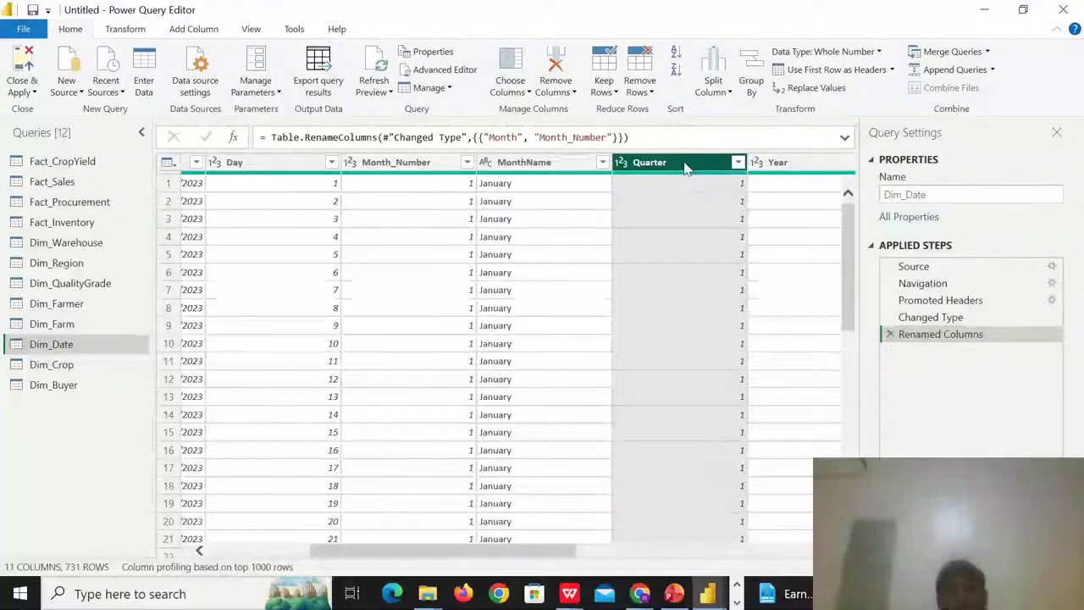
left_click(126, 29)
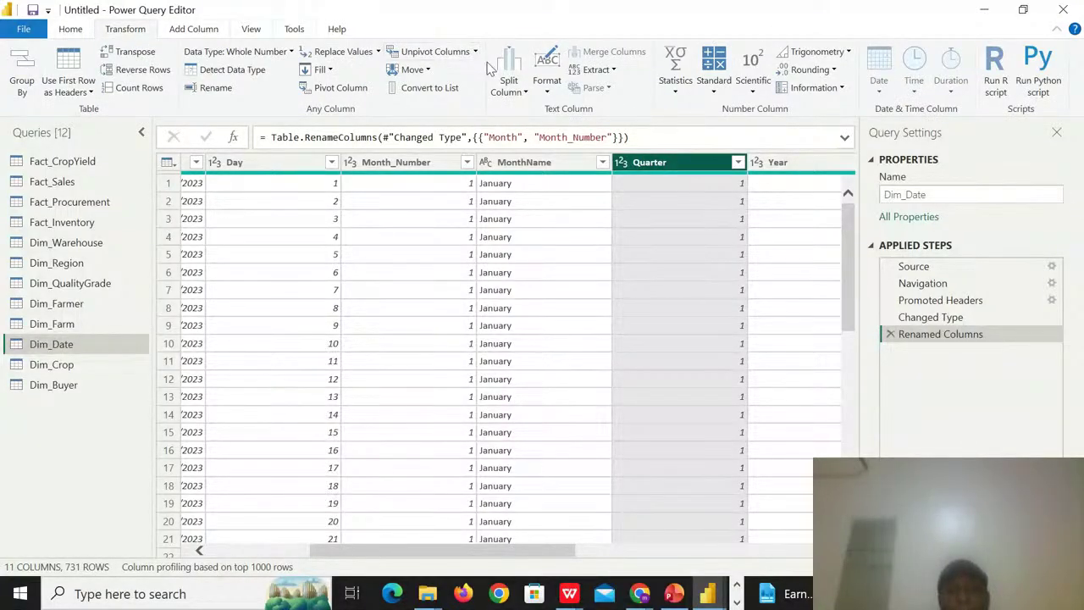
left_click(549, 93)
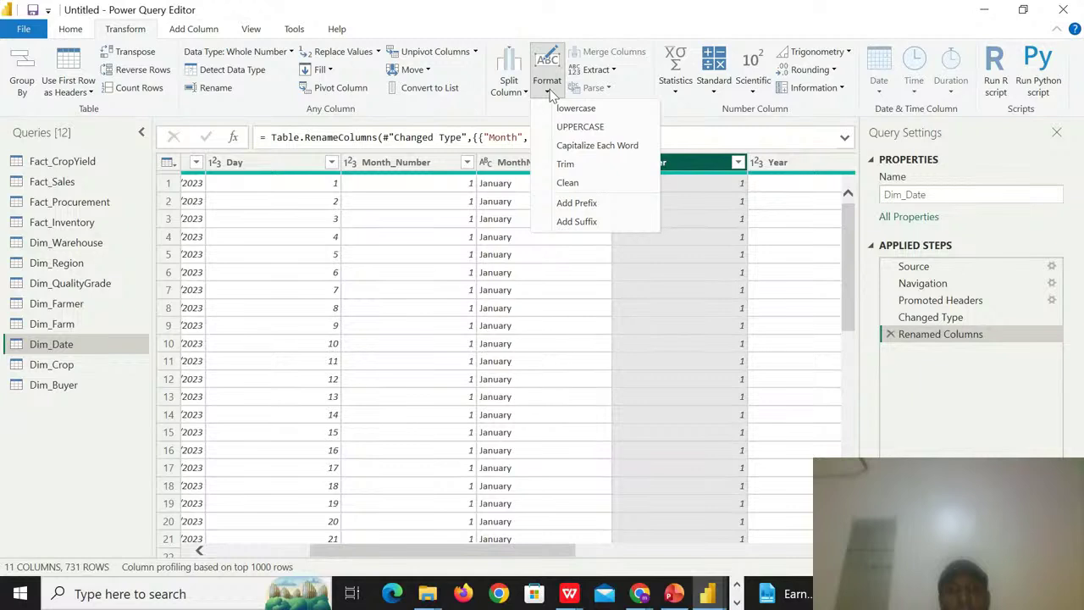
left_click(576, 204)
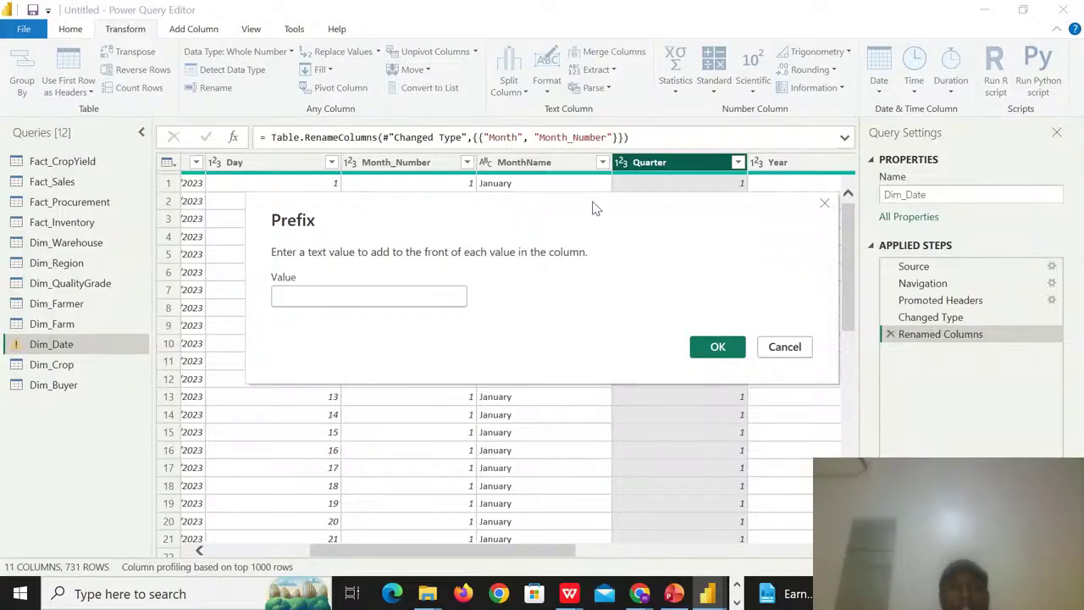
left_click(290, 300)
type("Q")
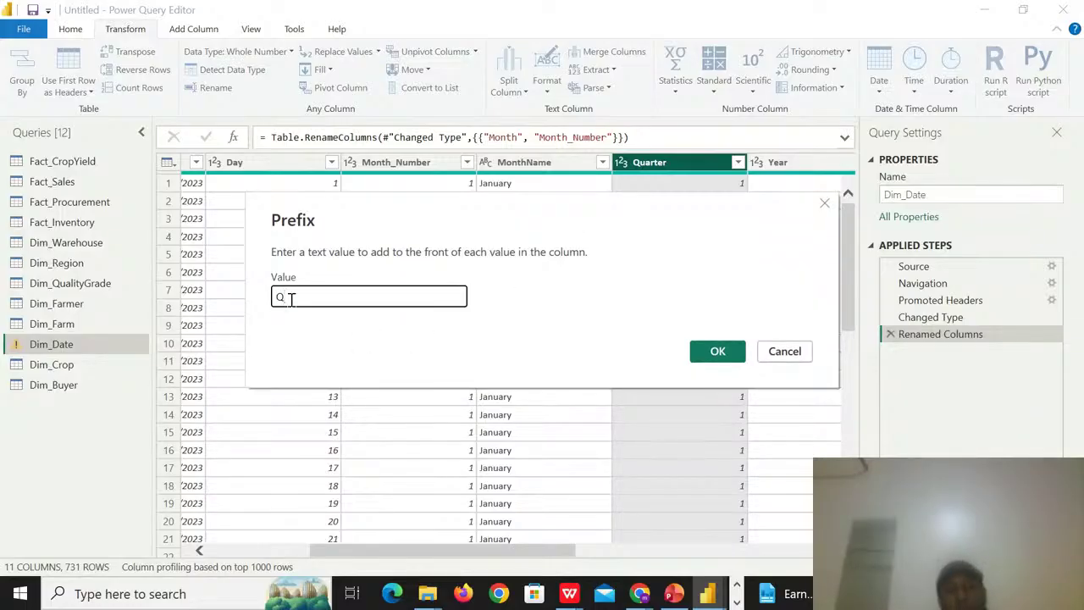
left_click(716, 351)
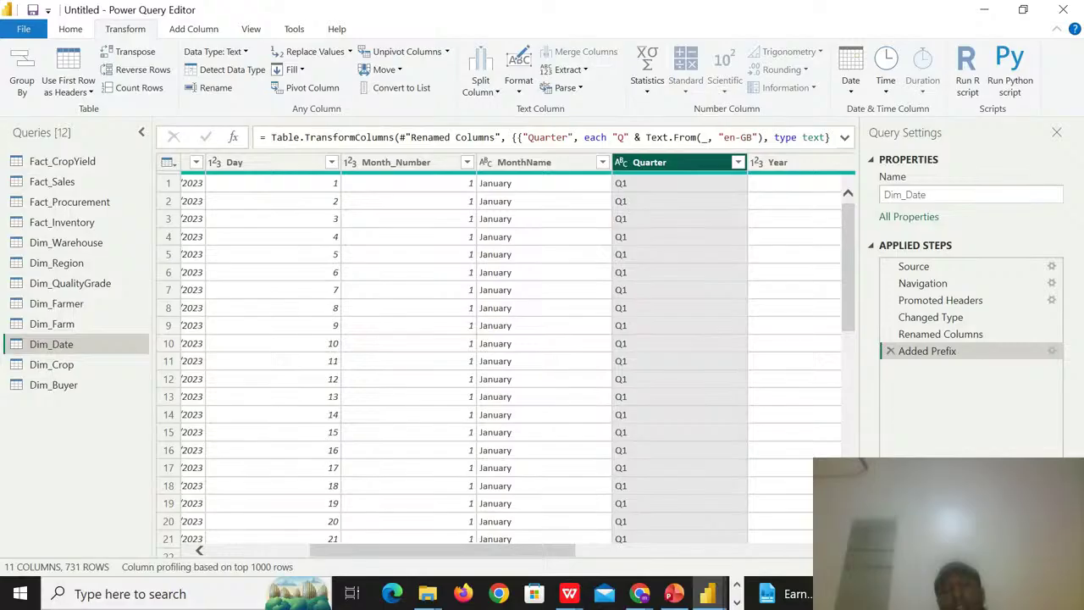
scroll(508, 356, "right", 5)
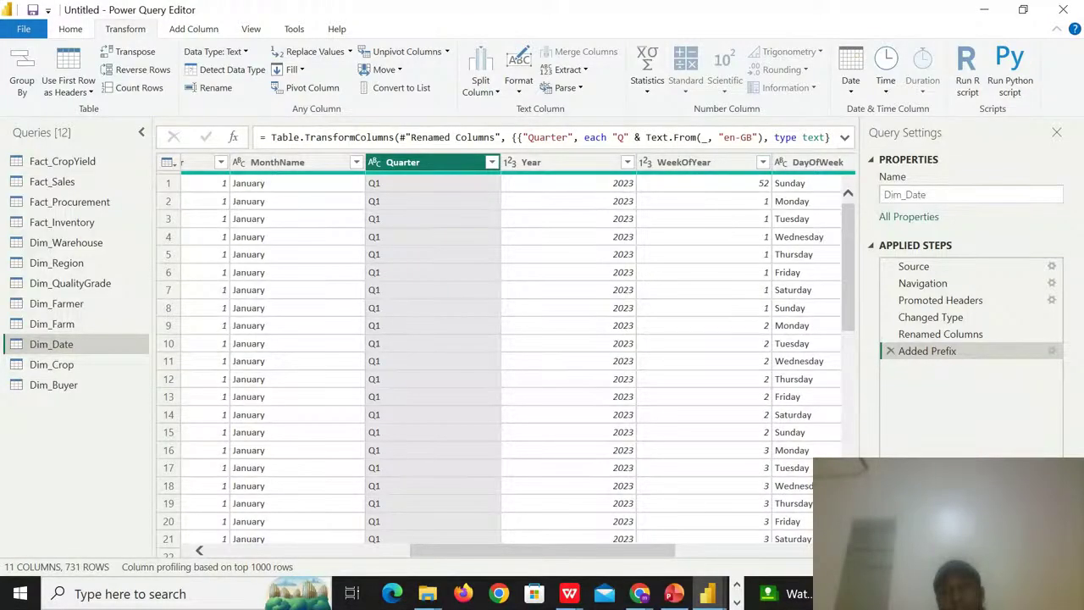
scroll(529, 225, "right", 3)
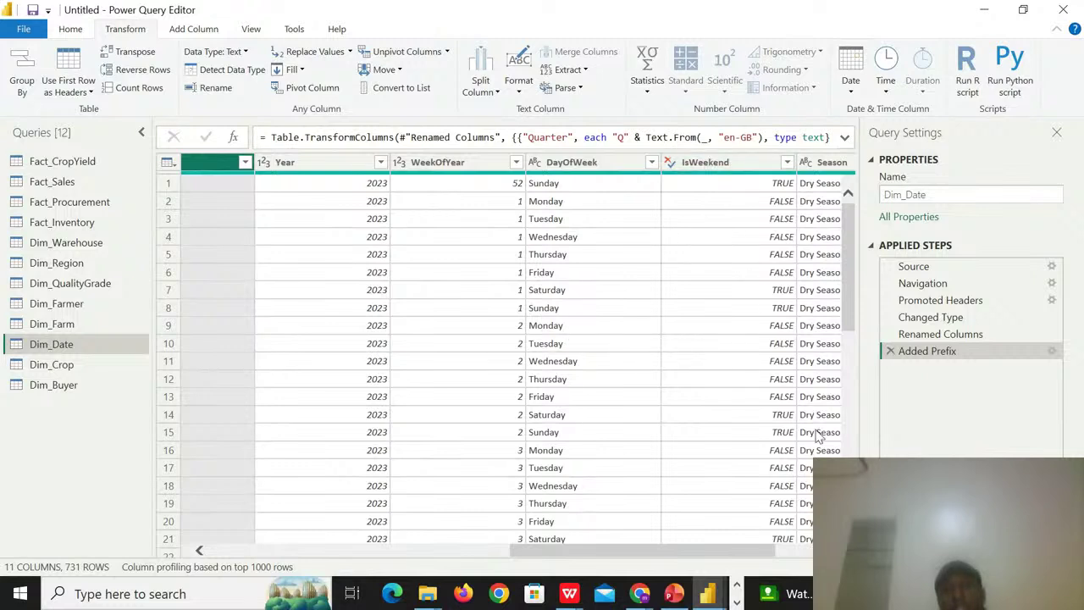
- Remove duplicate rows from the Dim_Crop query based on CropID and check its columns through ShelfLifeDays
left_click(822, 551)
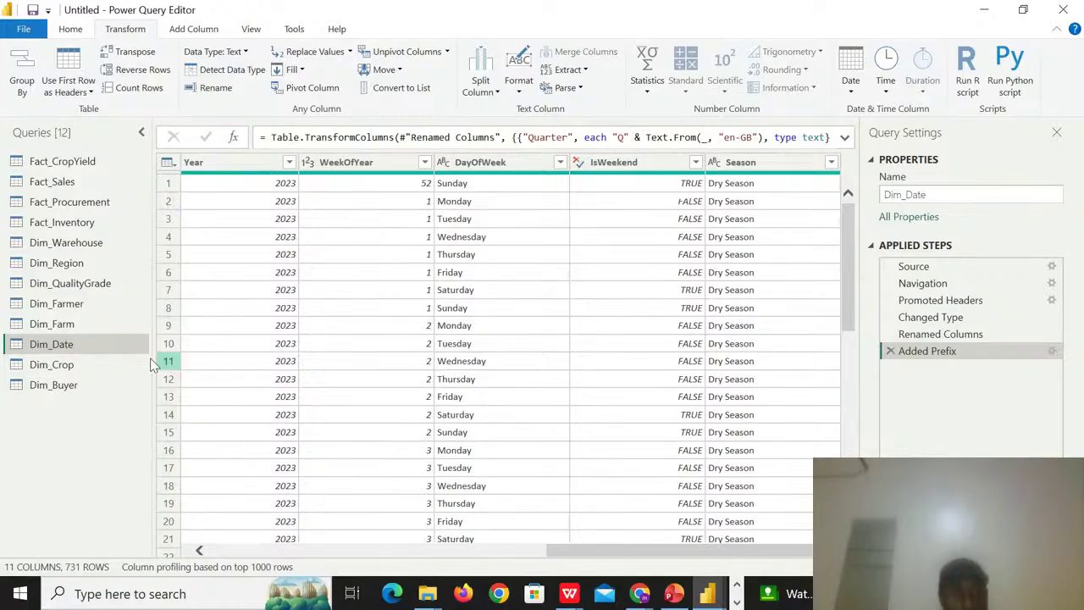
left_click(102, 366)
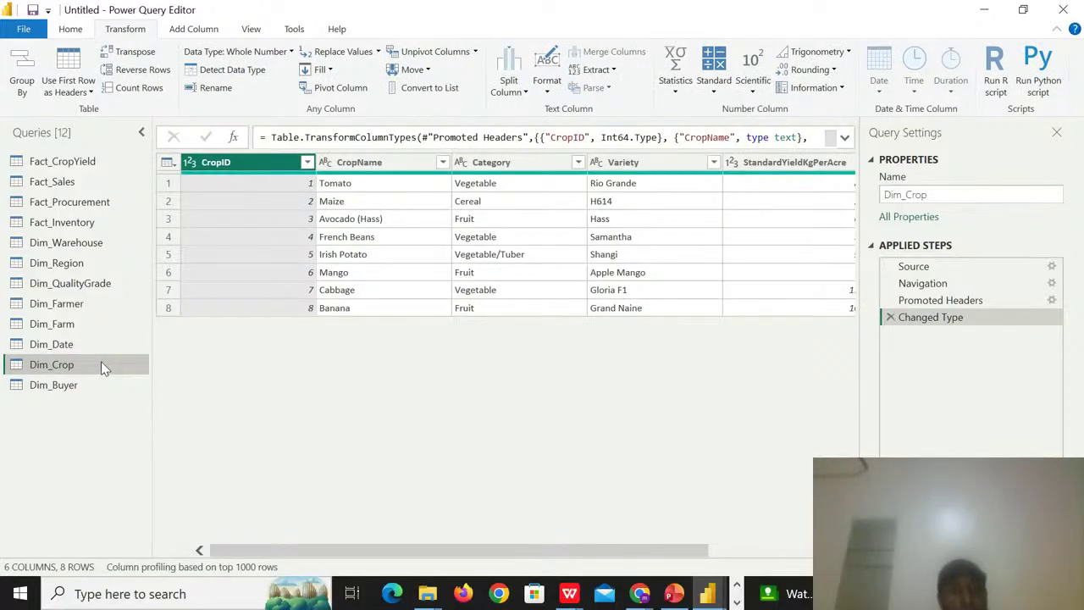
right_click(238, 168)
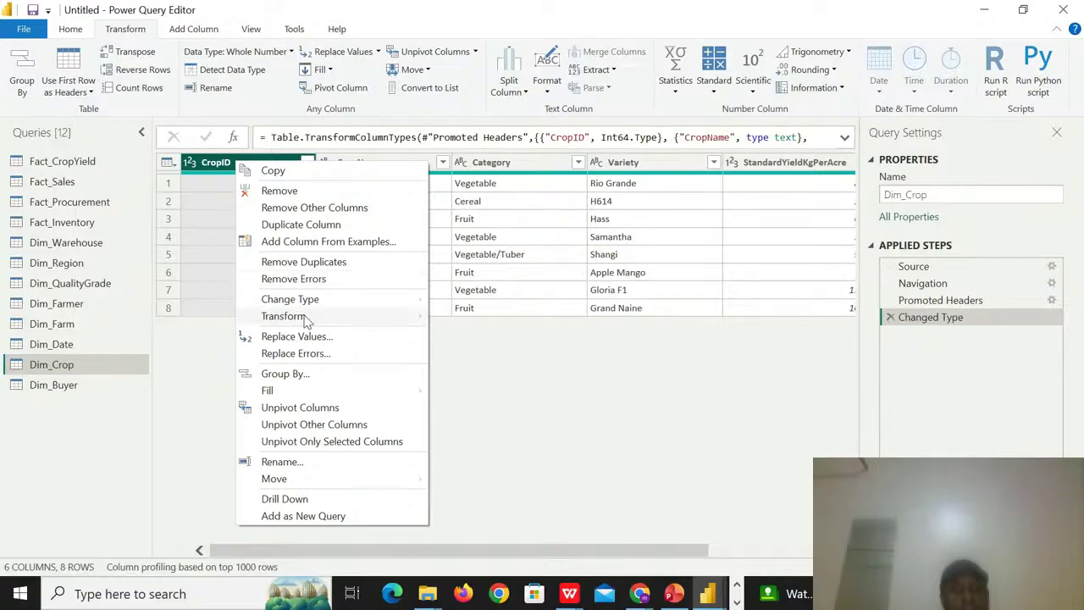
left_click(303, 261)
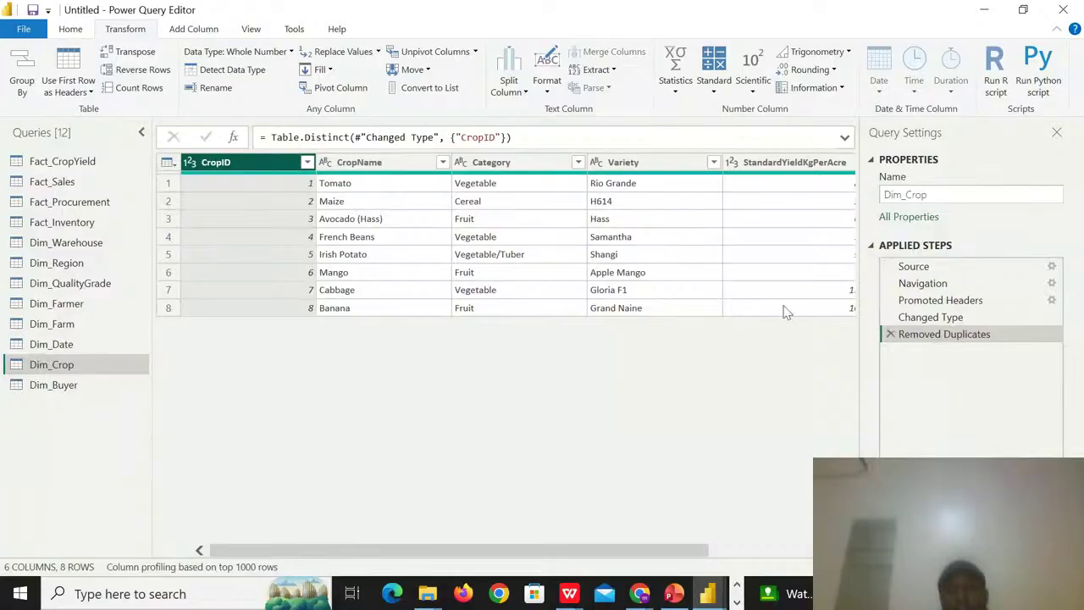
left_click(837, 551)
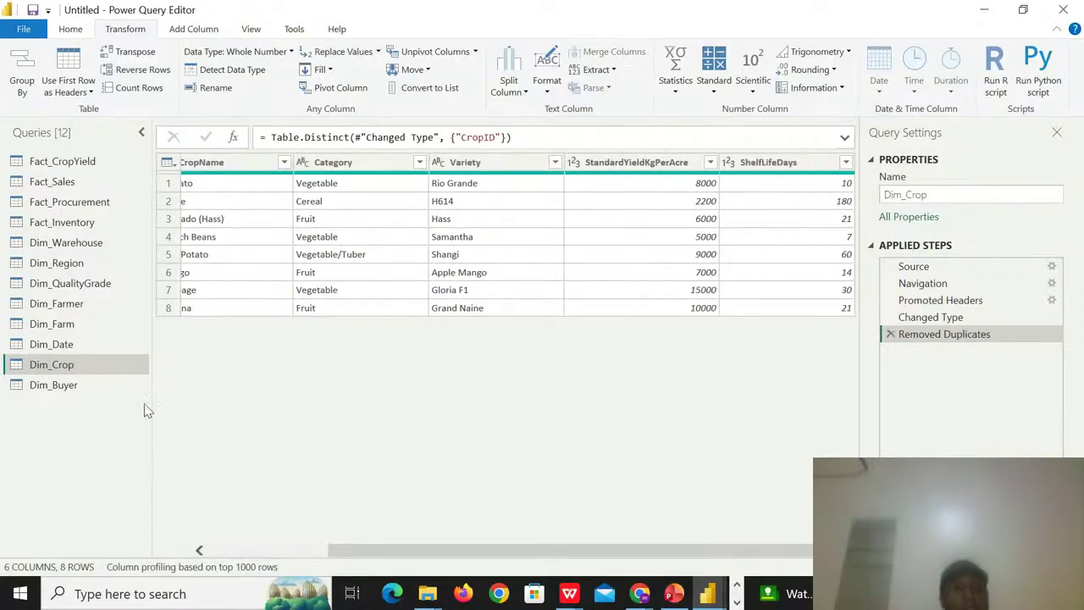
- Remove duplicate rows from the Dim_Buyer query based on BuyerID
left_click(79, 385)
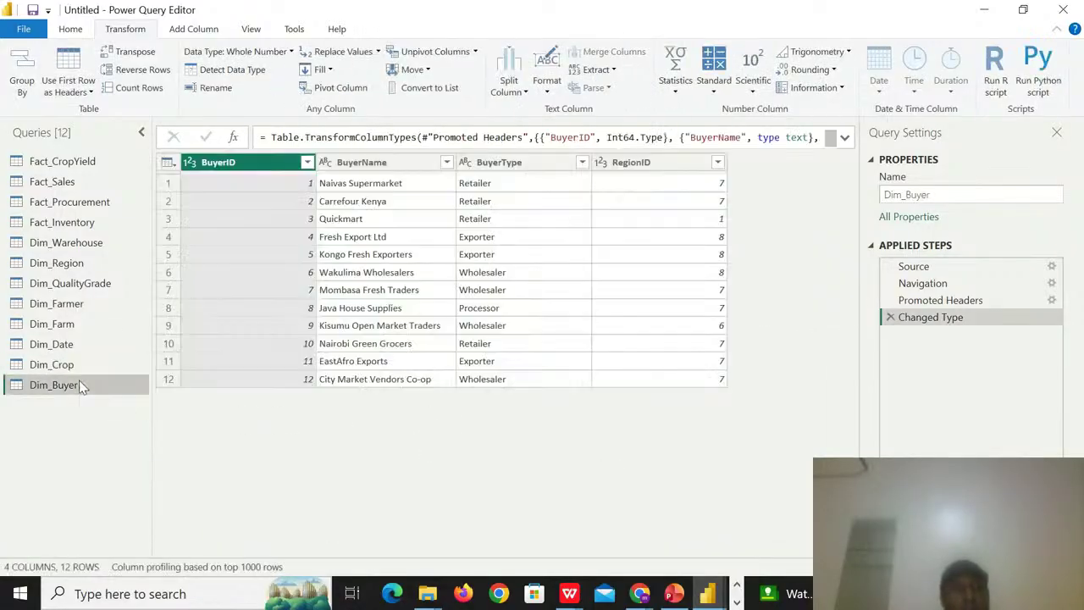
right_click(244, 160)
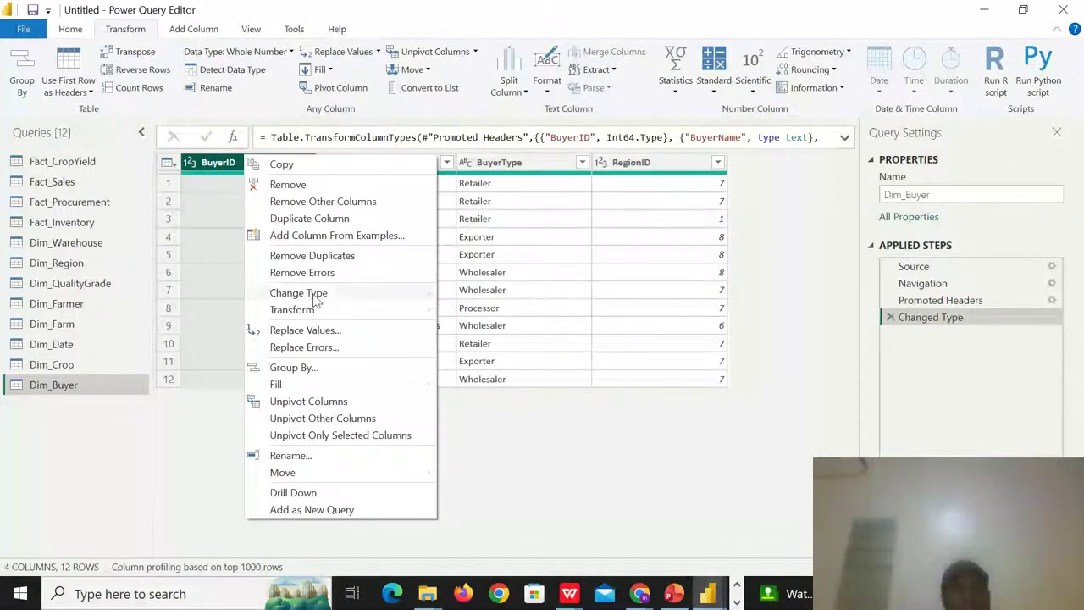
left_click(325, 254)
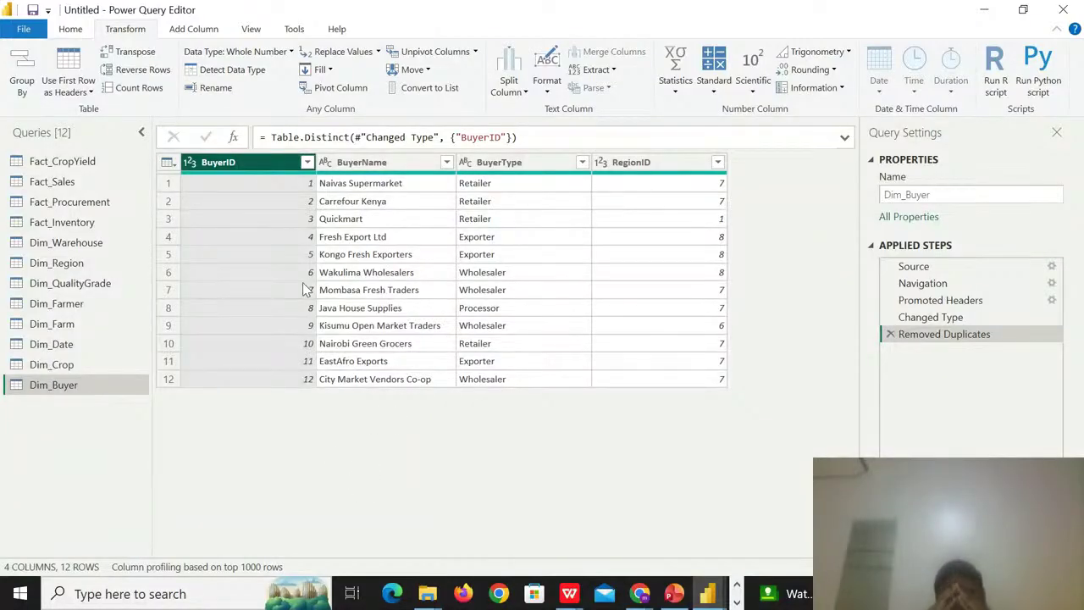
- Apply all query changes and close the Power Query Editor
left_click(75, 31)
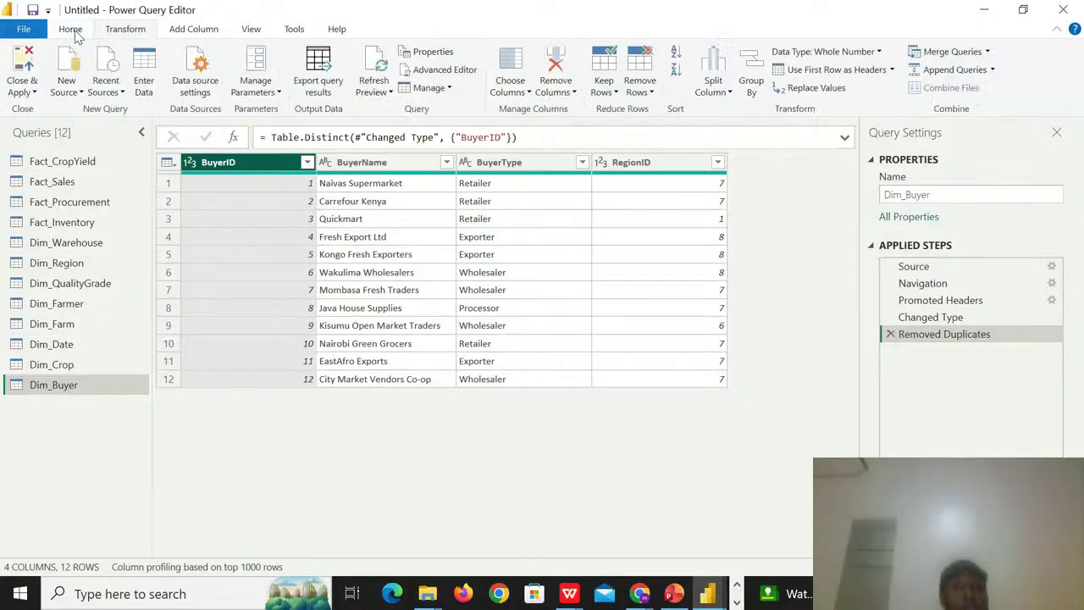
left_click(35, 93)
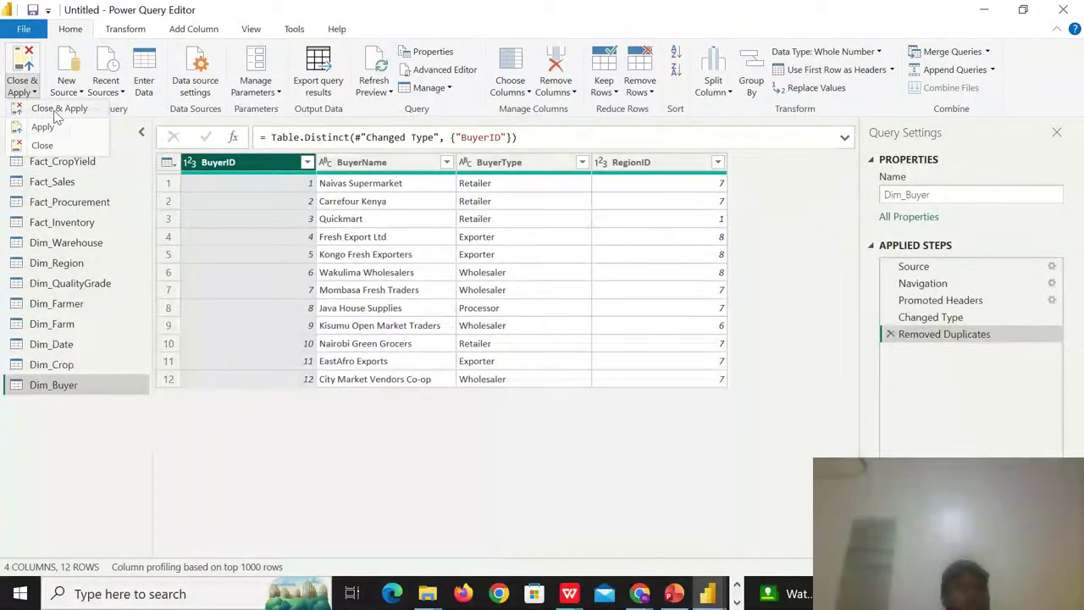
left_click(48, 108)
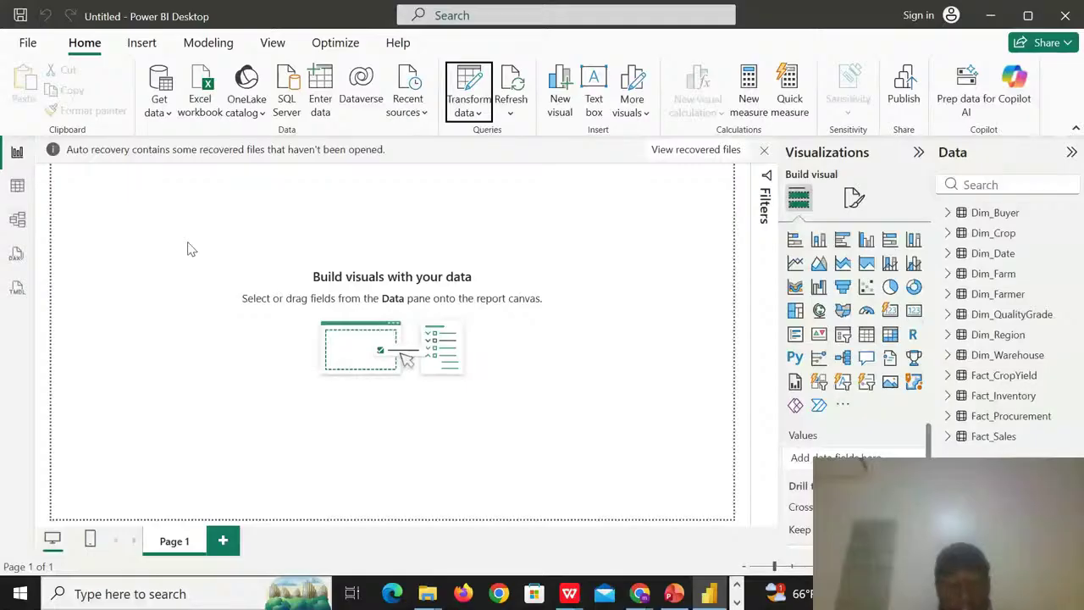
- Open the data model diagram and collapse the Properties and Data panes to enlarge the canvas
left_click(18, 222)
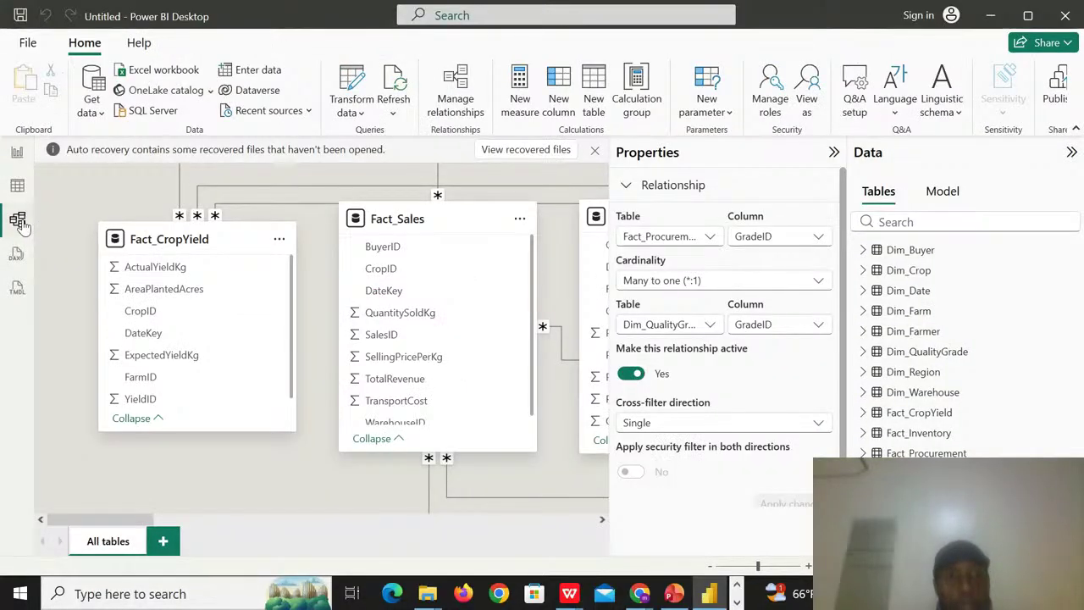
left_click(834, 154)
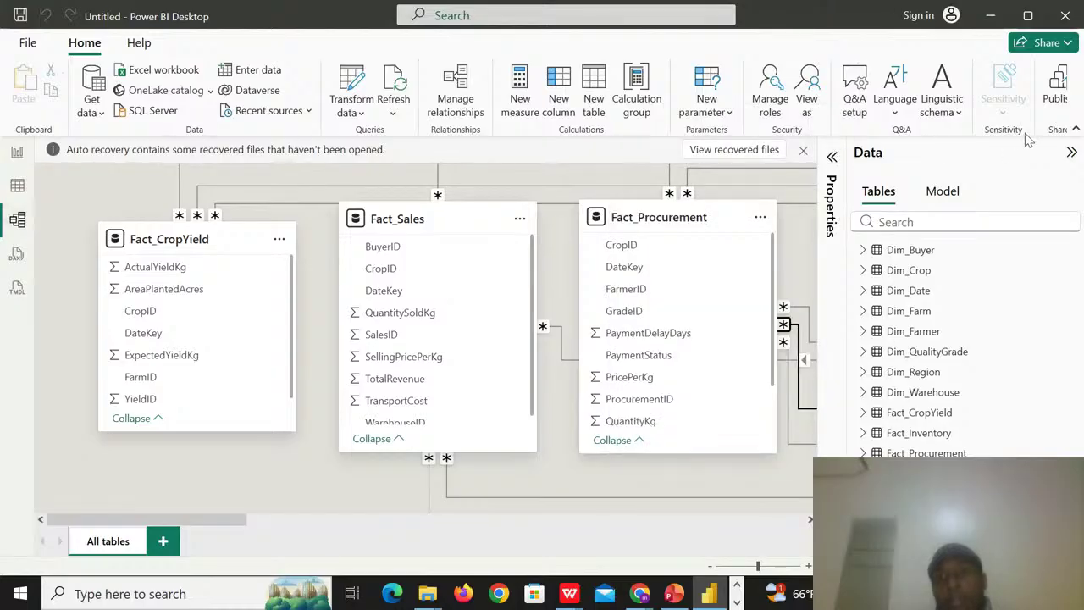
left_click(1072, 155)
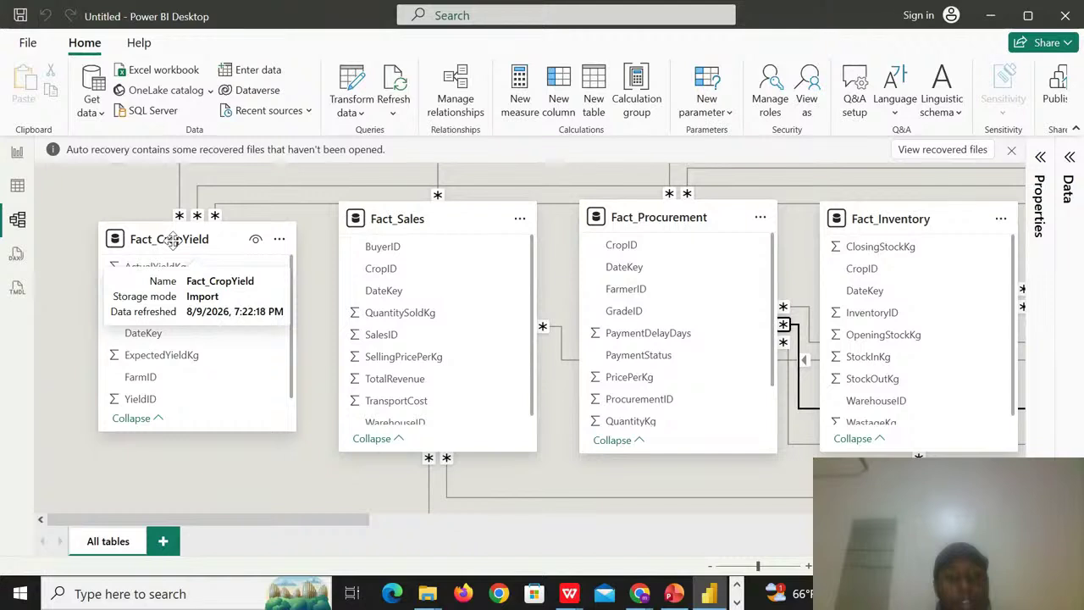
- Align the Fact_CropYield and Fact_Sales tables in one row with Fact_Procurement at the upper part of the diagram
mouse_move(219, 222)
left_mouse_down()
mouse_move(237, 235)
mouse_move(204, 222)
left_mouse_up()
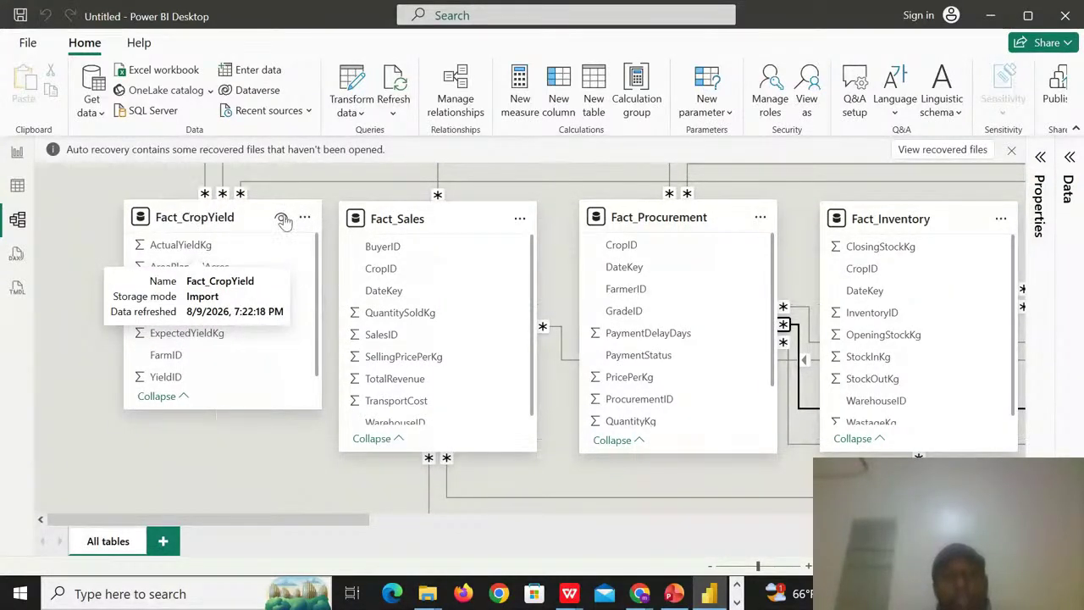
left_click_drag(389, 212, 394, 216)
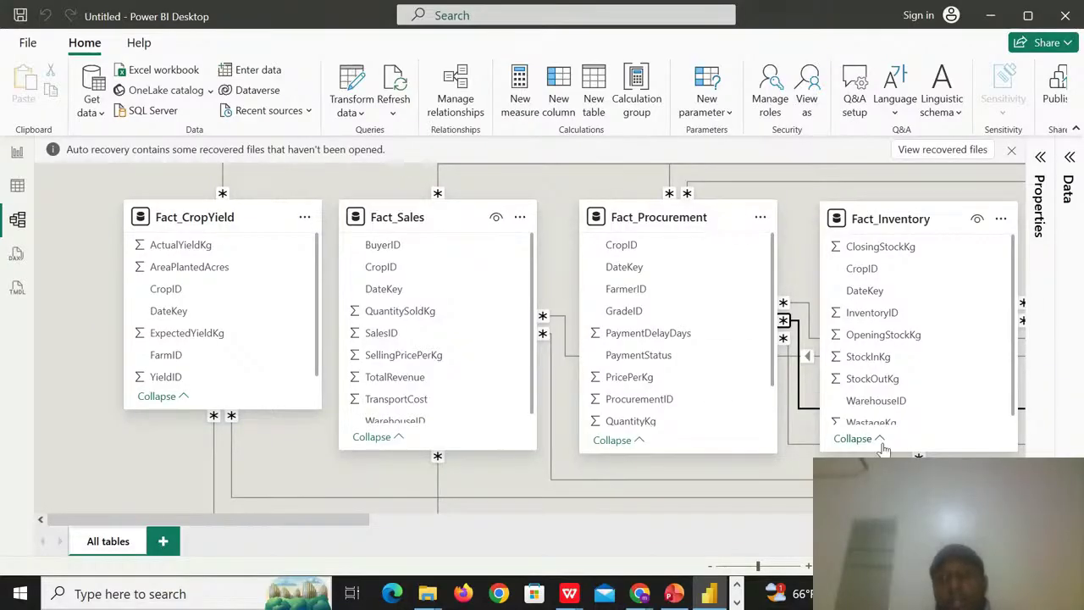
- Move the Dim_Farm table out of the single row to a spot below and between Dim_Farmer and Dim_Date
scroll(556, 339, "right", 5)
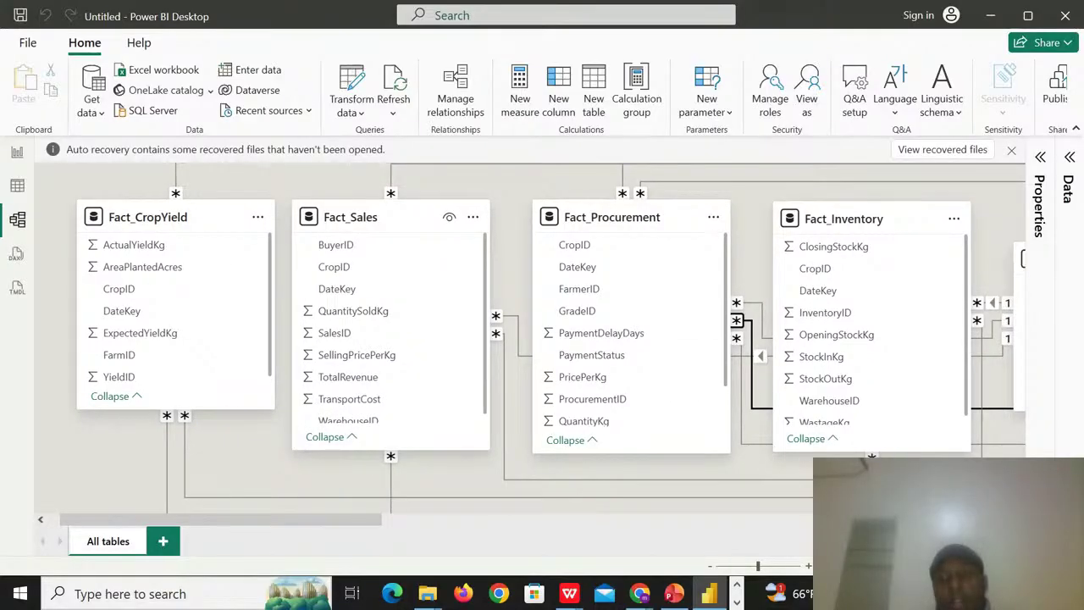
scroll(556, 339, "right", 10)
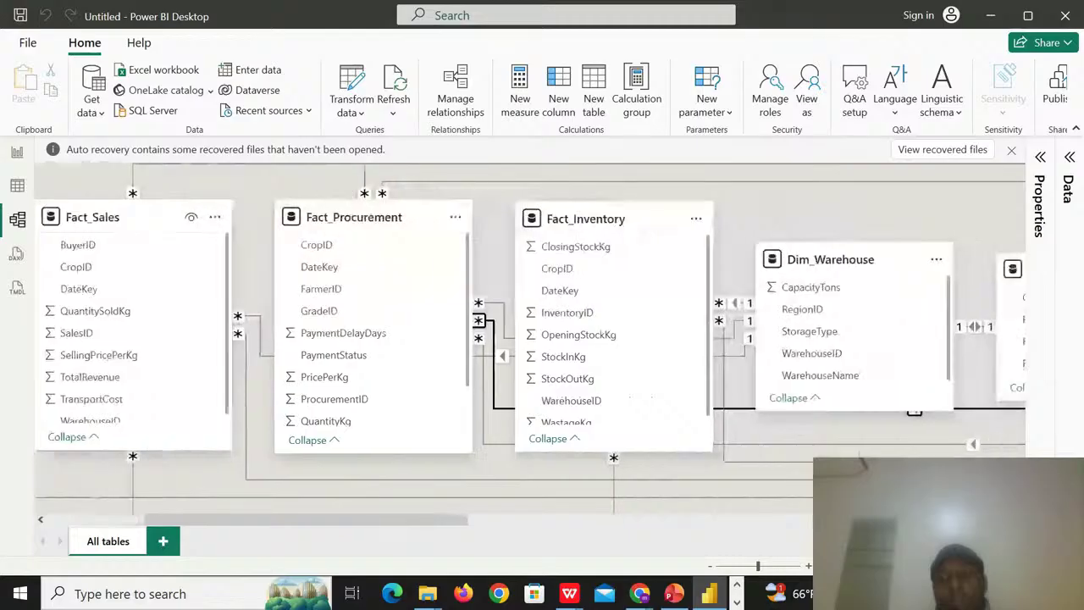
scroll(555, 339, "right", 20)
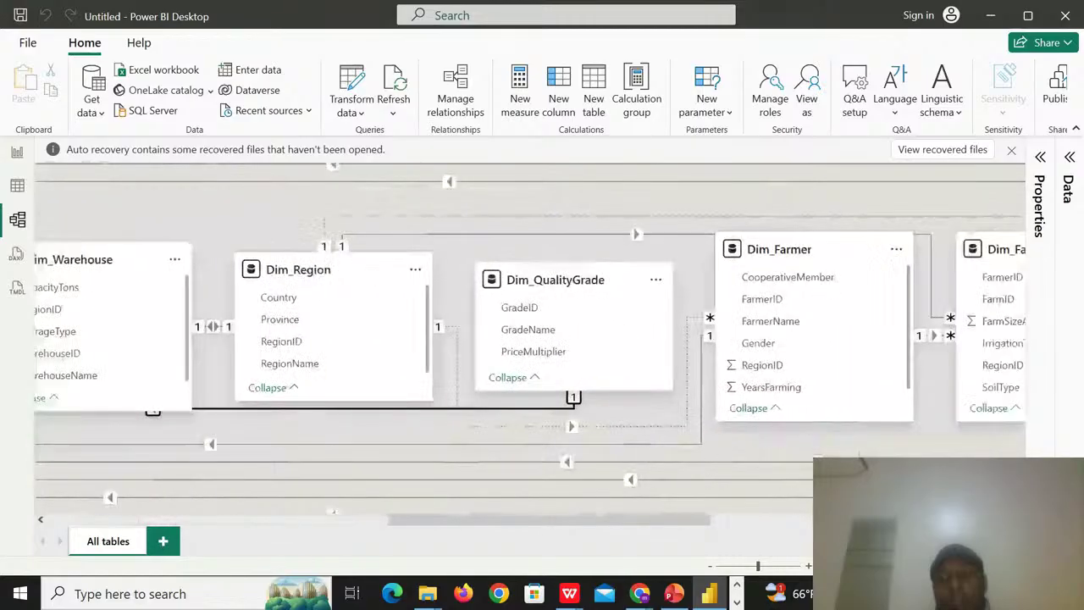
scroll(556, 339, "right", 2)
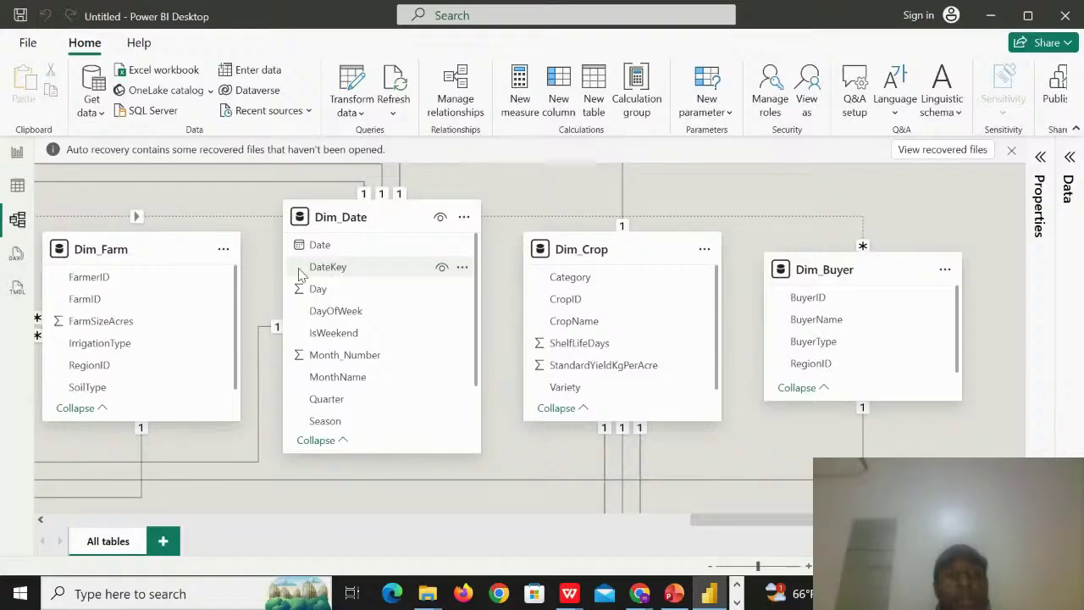
left_click_drag(178, 254, 83, 475)
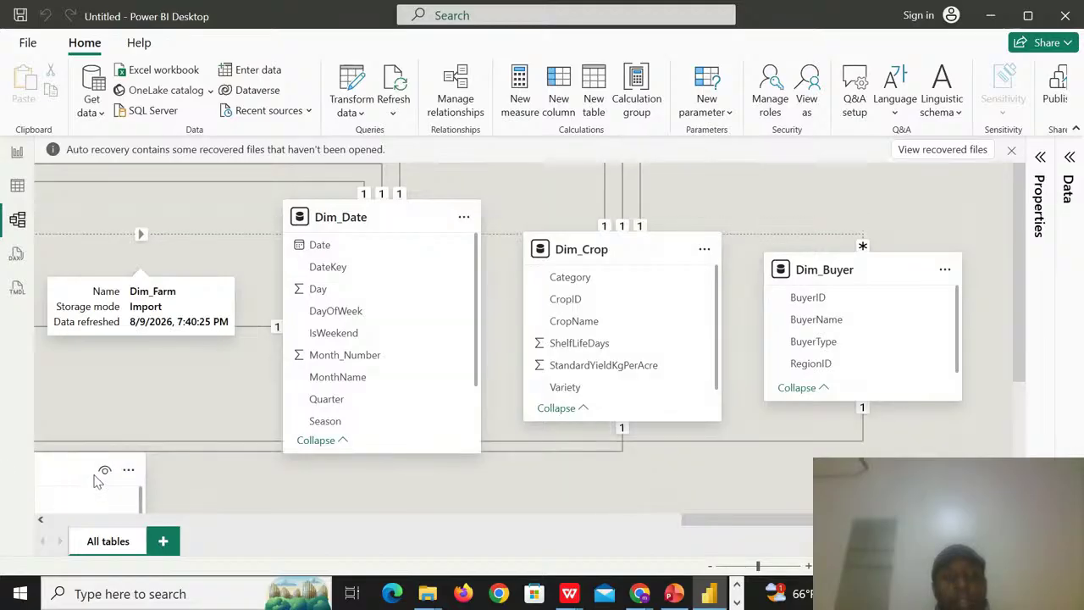
- Move the Dim_Warehouse and Dim_Region tables side by side below the Fact_Procurement and Fact_Inventory tables
left_click(43, 520)
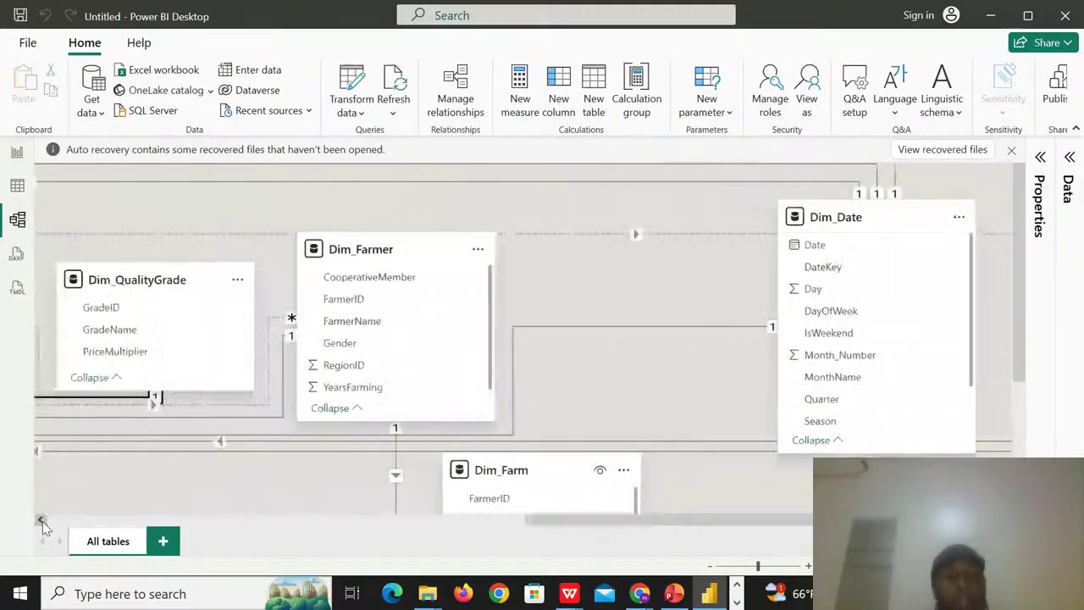
left_click_drag(42, 521, 42, 521)
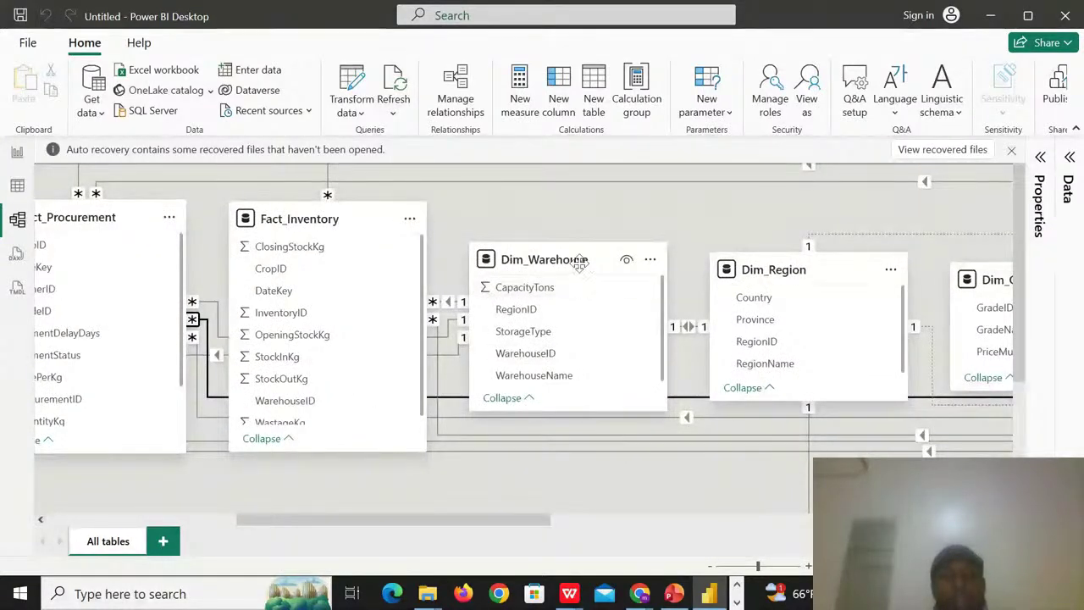
mouse_move(578, 261)
left_click_drag(579, 261, 22, 450)
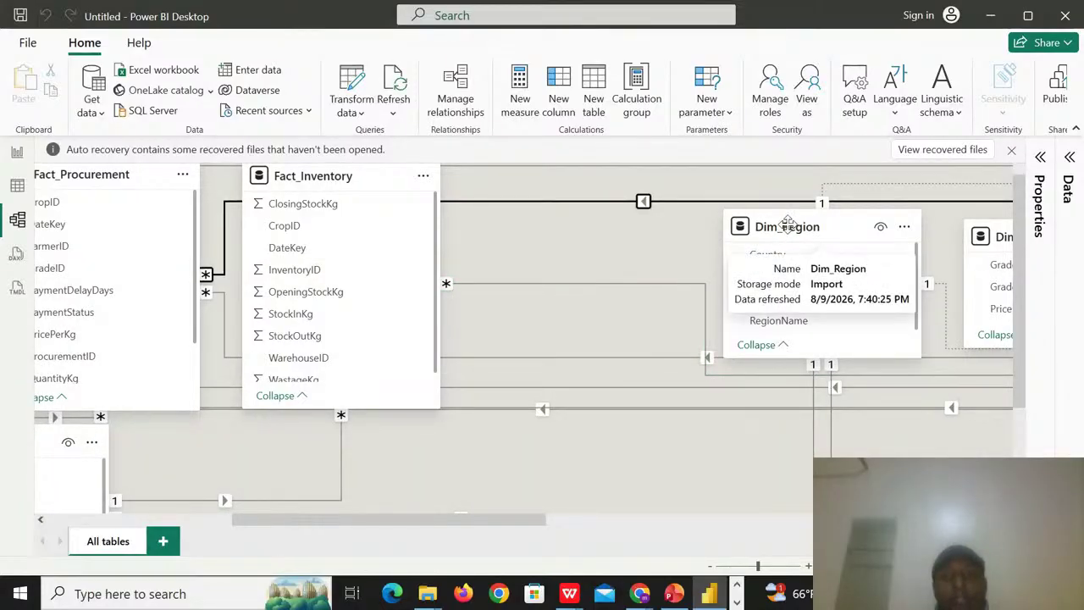
left_click_drag(786, 227, 208, 463)
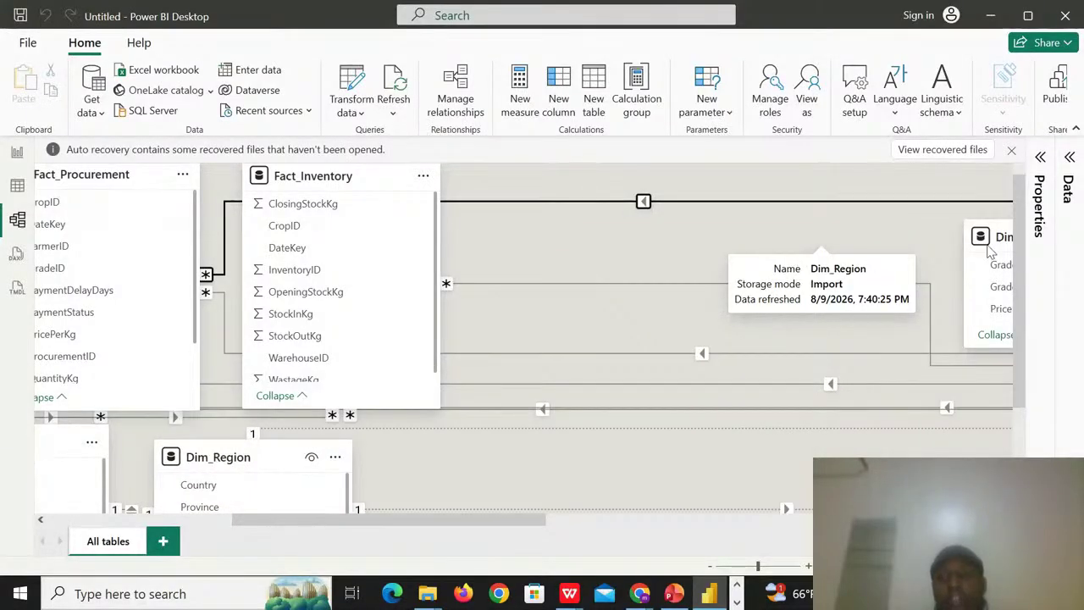
- Move the Dim_QualityGrade table down into the lower row, beside Dim_Region
left_click_drag(998, 230, 838, 339)
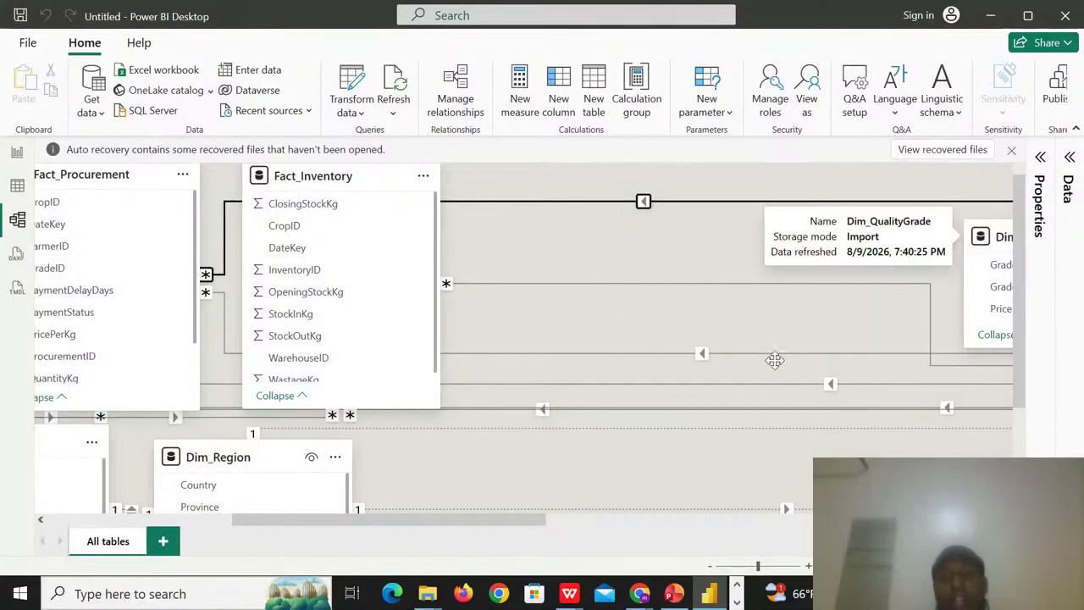
left_click_drag(775, 360, 639, 404)
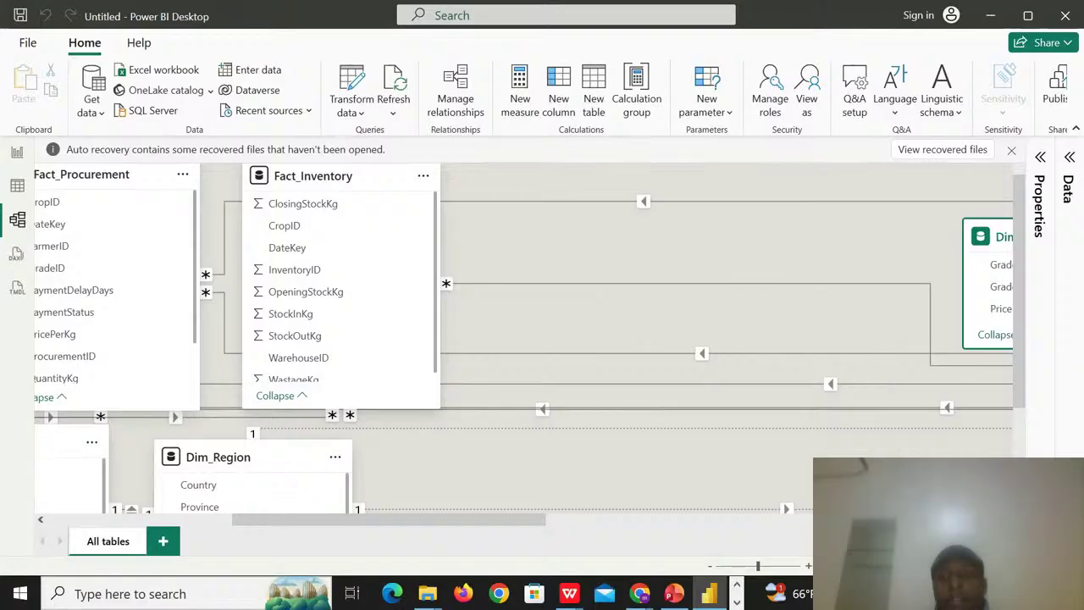
left_click(1006, 519)
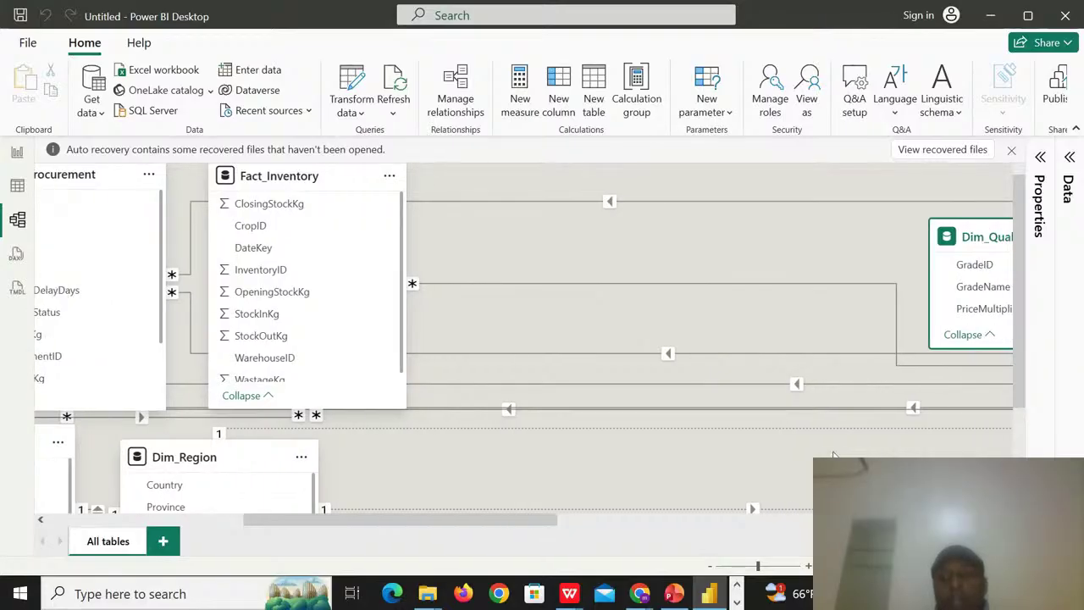
scroll(965, 249, "down", 1)
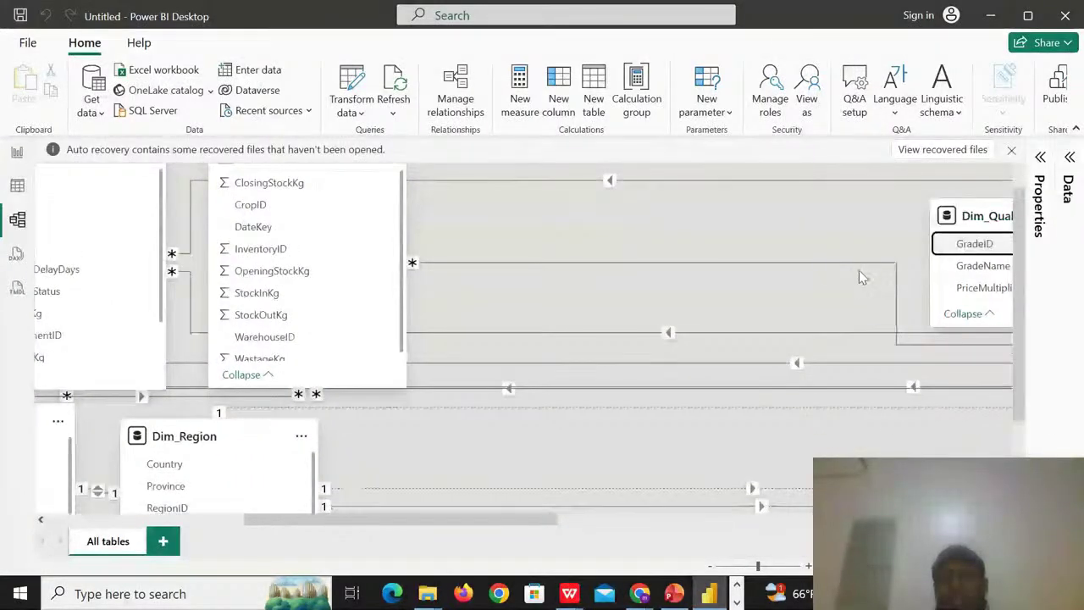
left_click_drag(973, 207, 450, 435)
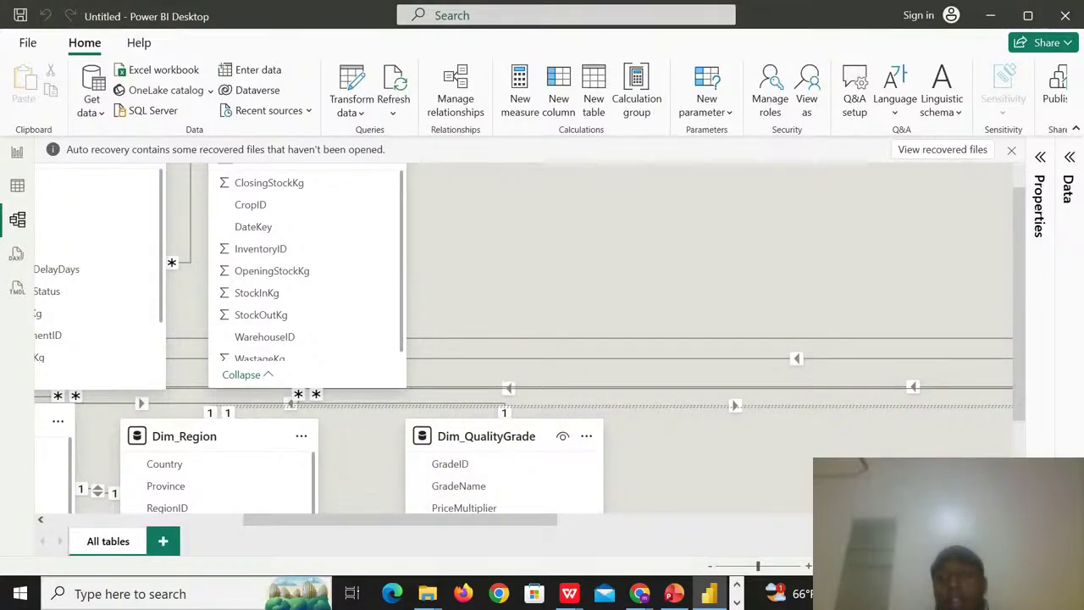
left_click(1006, 519)
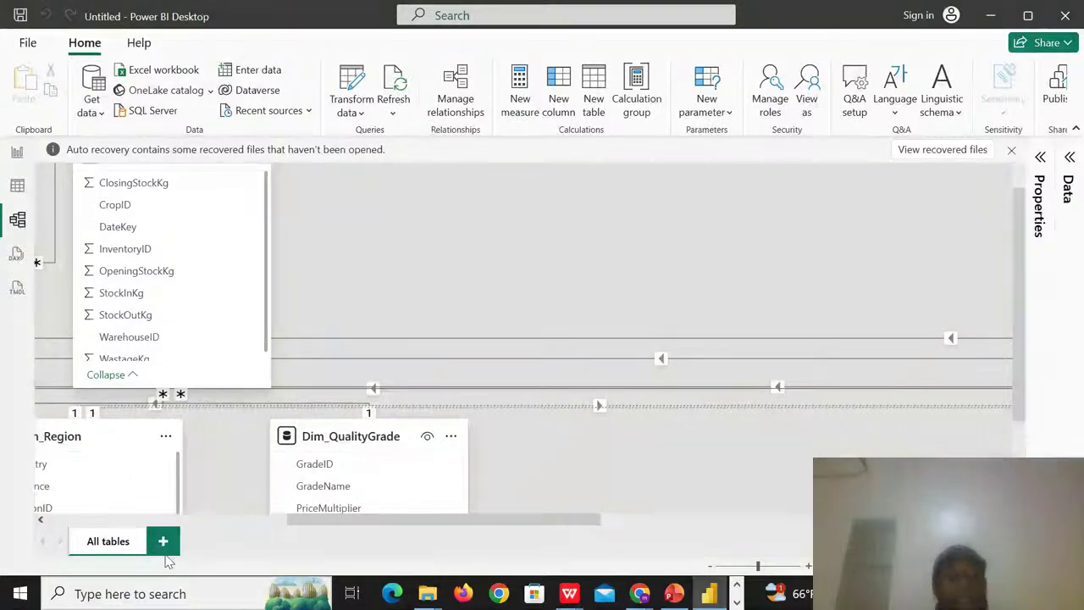
- Shift Dim_Warehouse directly below Fact_CropYield and place Dim_Region next to it, below Fact_Sales
left_click(40, 520)
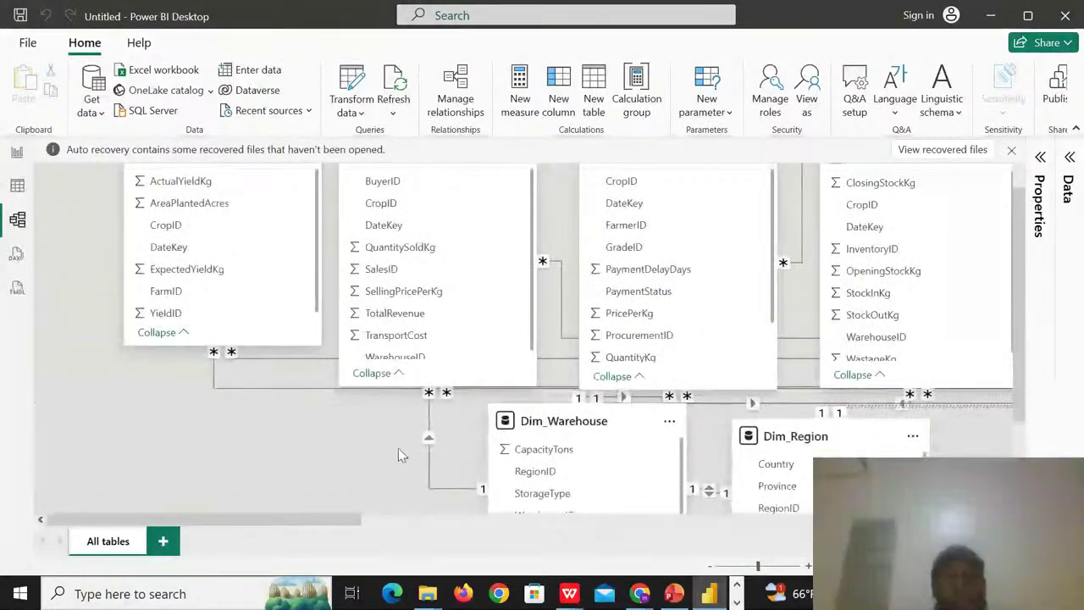
left_click_drag(507, 415, 87, 435)
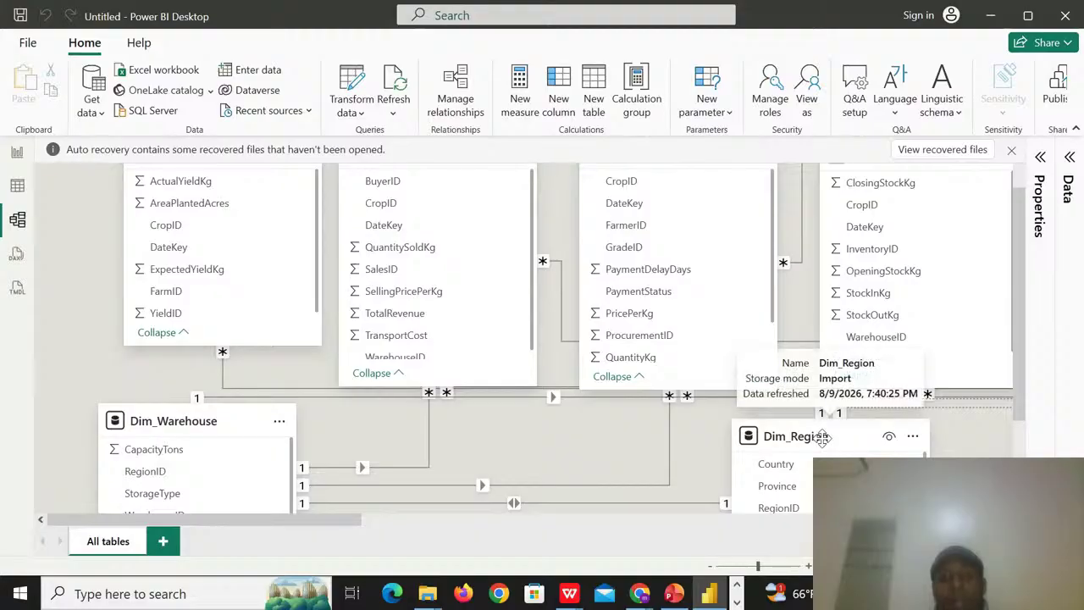
left_click_drag(822, 444, 436, 441)
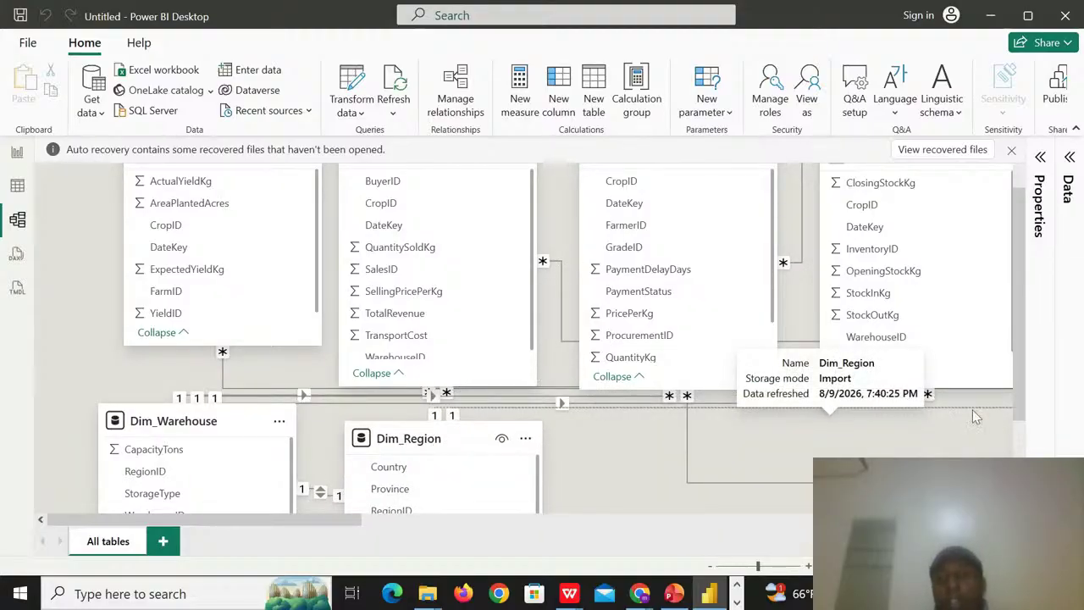
scroll(975, 428, "right", 5)
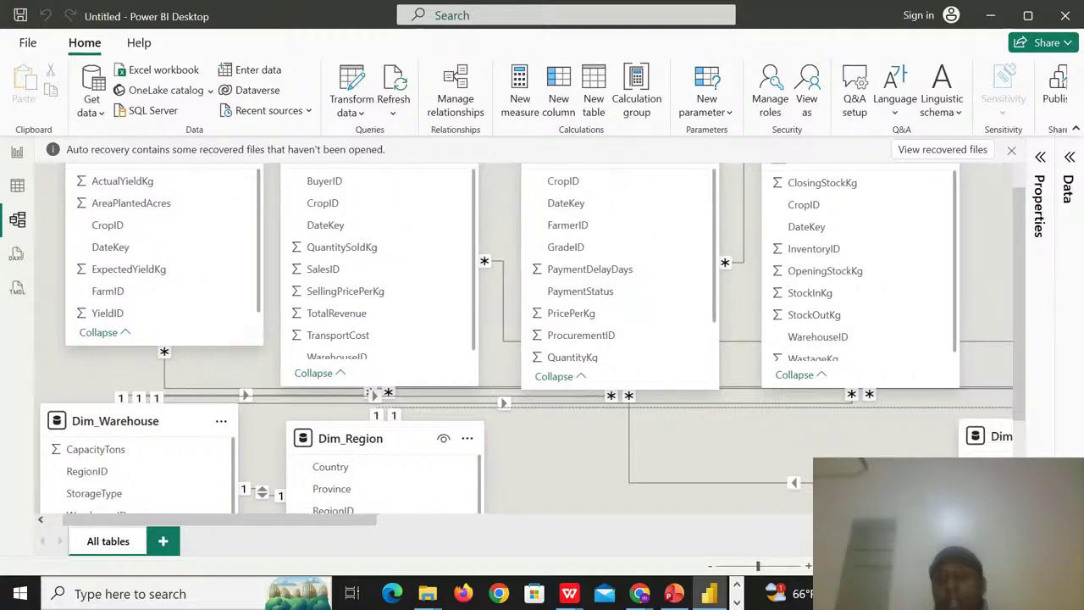
- Place the Dim_QualityGrade table beside Dim_Region below Fact_Procurement, and readjust Dim_Warehouse's position below Fact_CropYield
left_click_drag(950, 439, 505, 453)
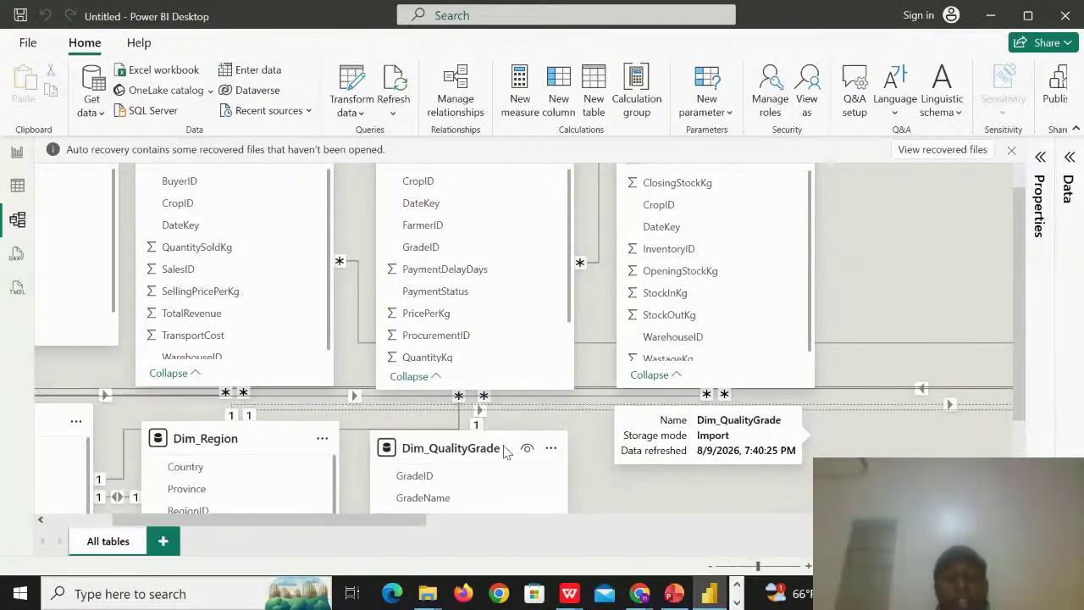
left_click(41, 520)
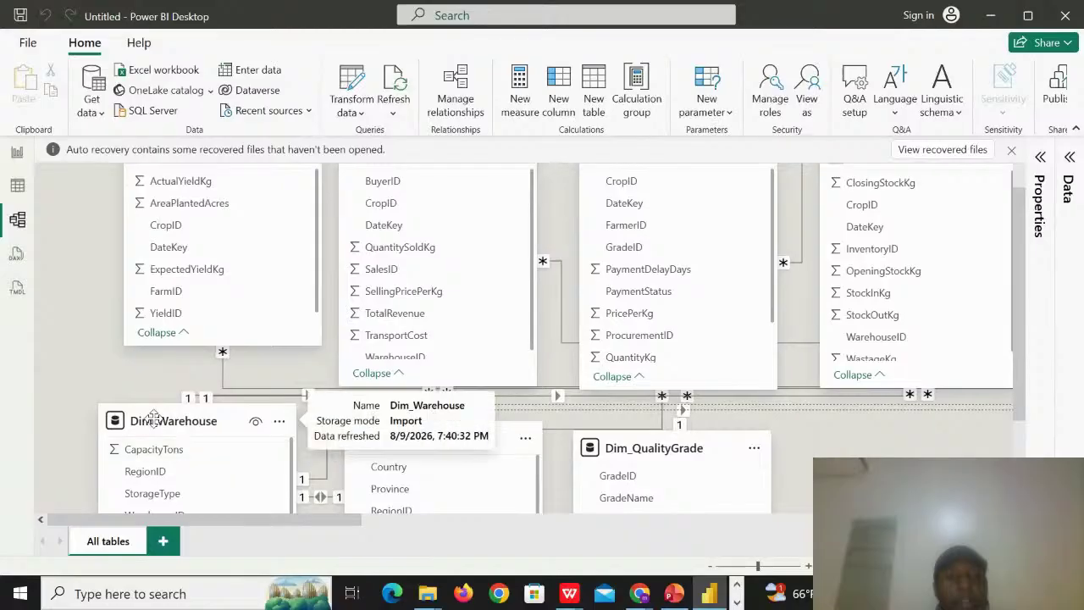
left_click_drag(155, 420, 85, 320)
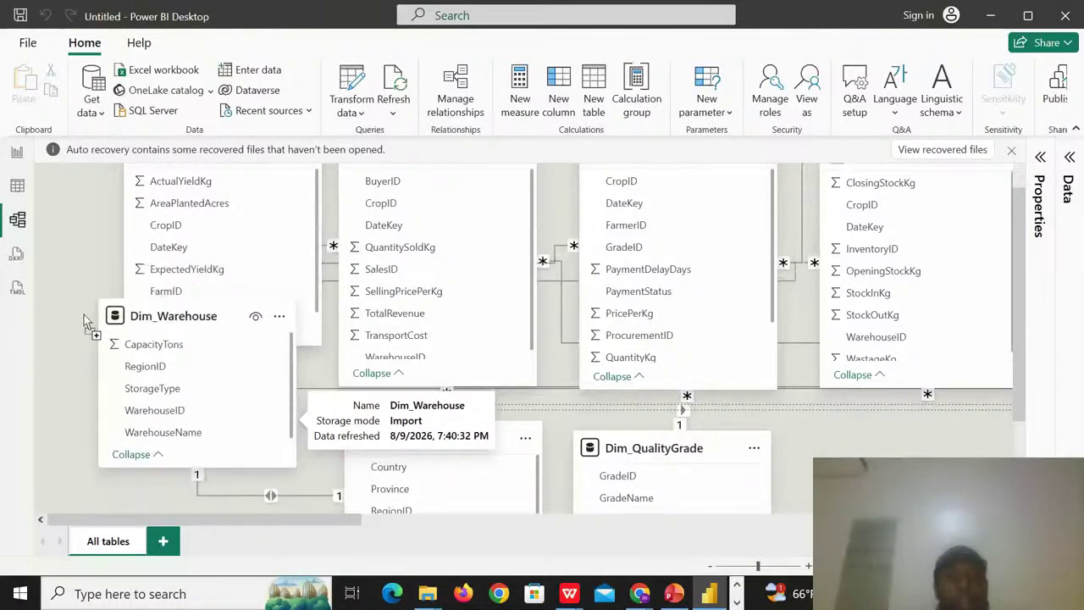
left_click_drag(162, 317, 138, 415)
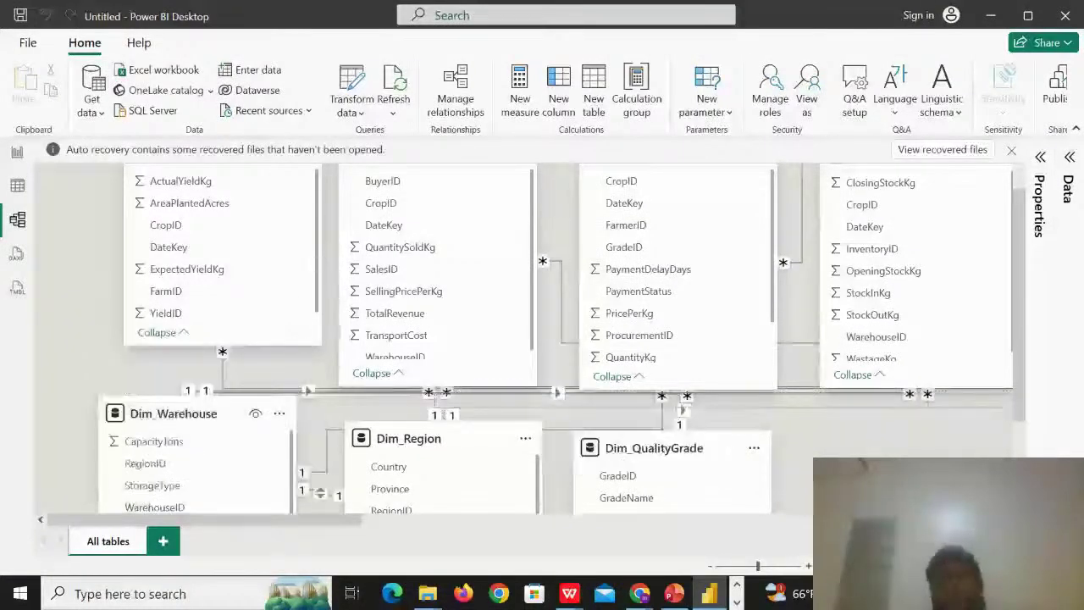
- Move the Dim_Farmer and Dim_Farm tables side by side into the lower row of dimension tables
left_click(1008, 520)
scroll(524, 339, "right", 12)
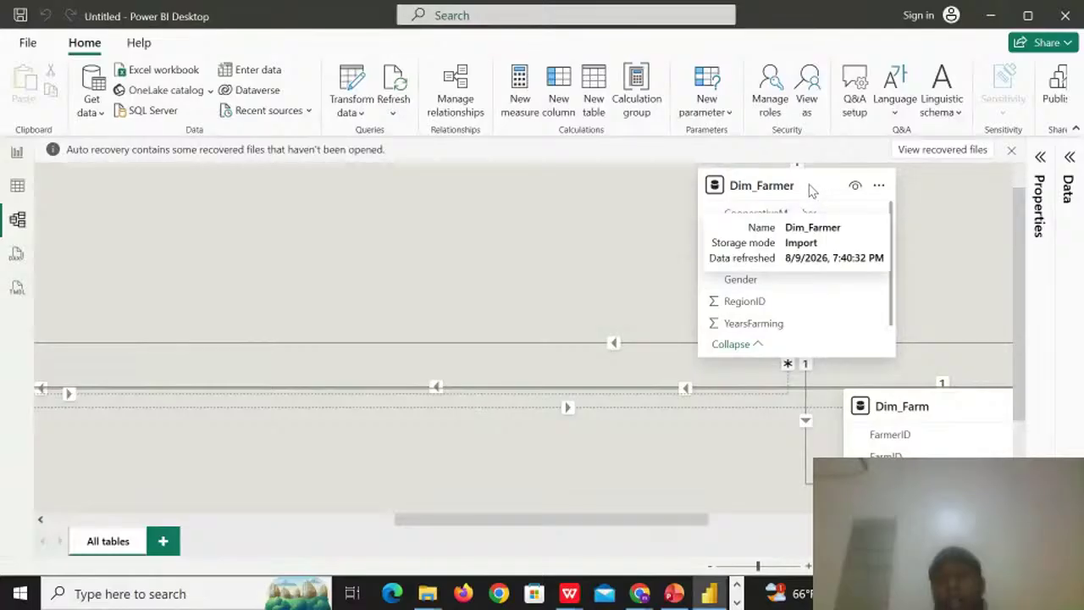
left_click_drag(810, 192, 140, 449)
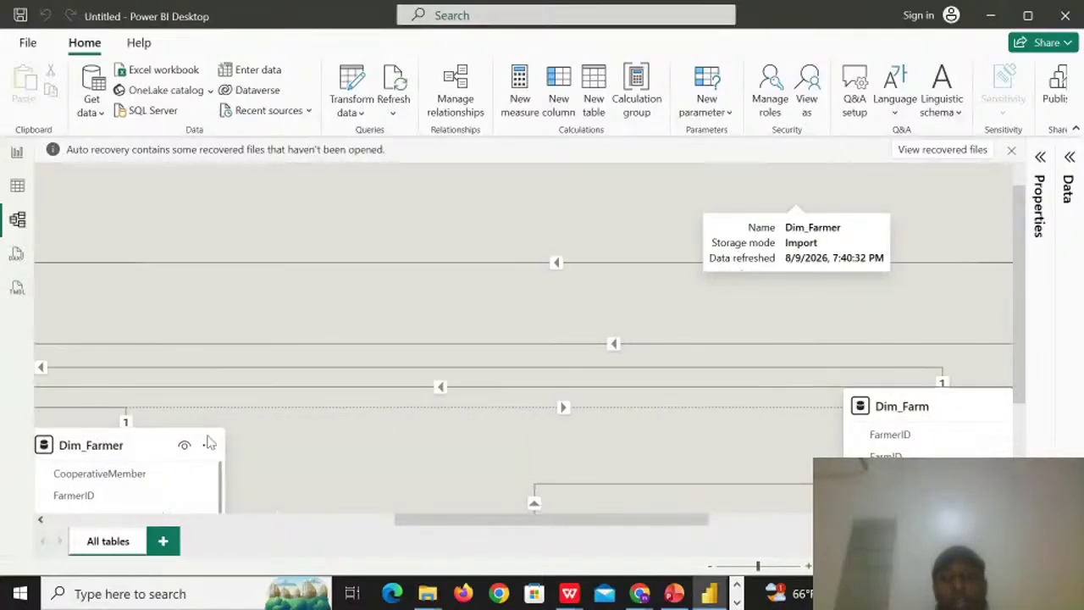
left_click_drag(959, 407, 703, 432)
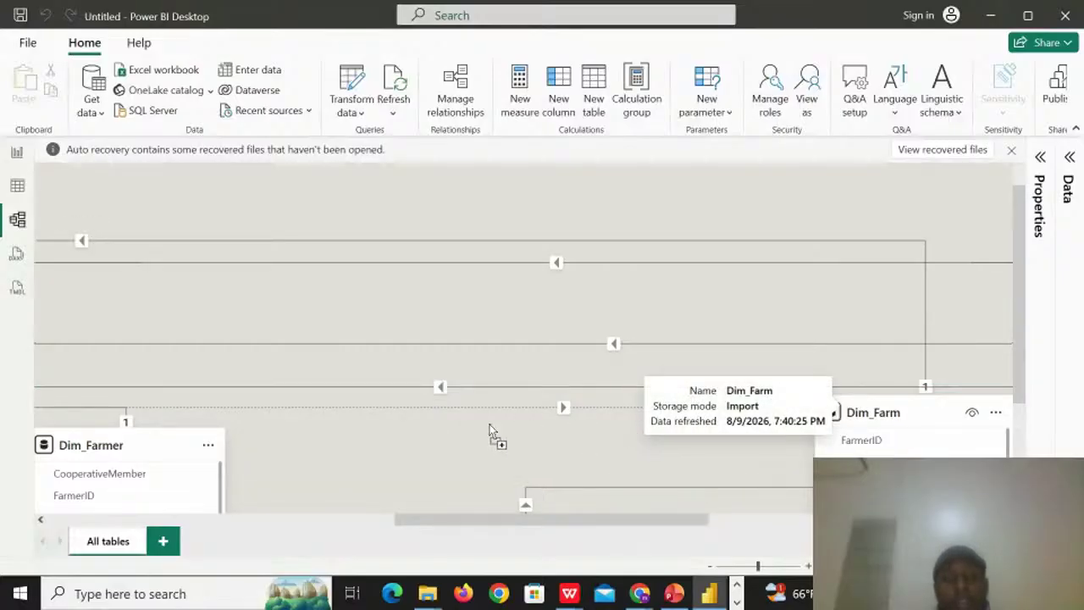
left_click_drag(489, 430, 361, 444)
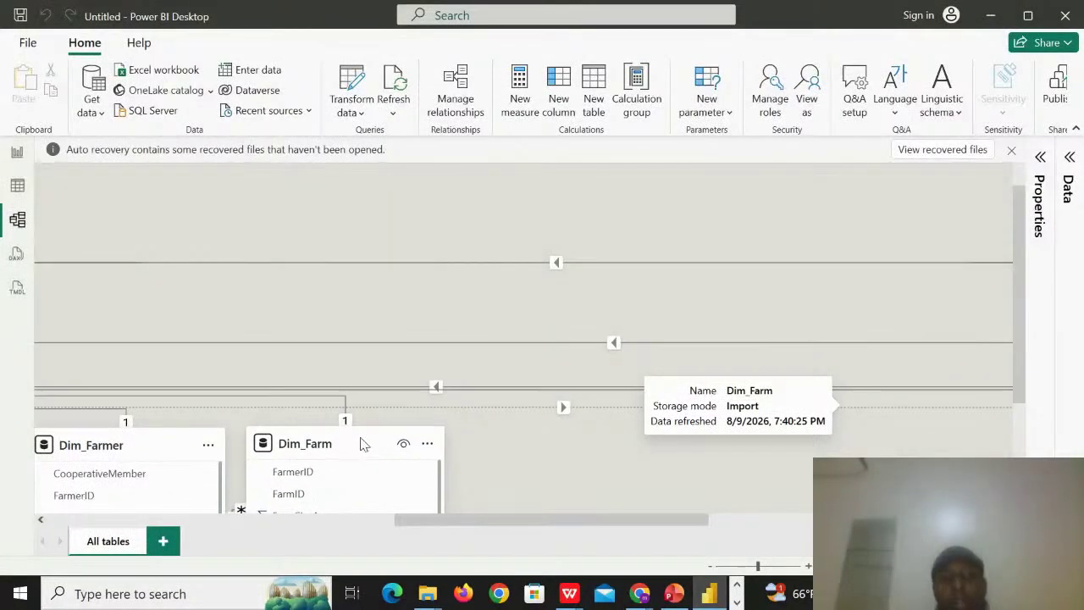
- Bring the Dim_Date table closer to the fact tables and place Dim_Crop in the lower row beside Dim_Farm
scroll(524, 339, "right", 9)
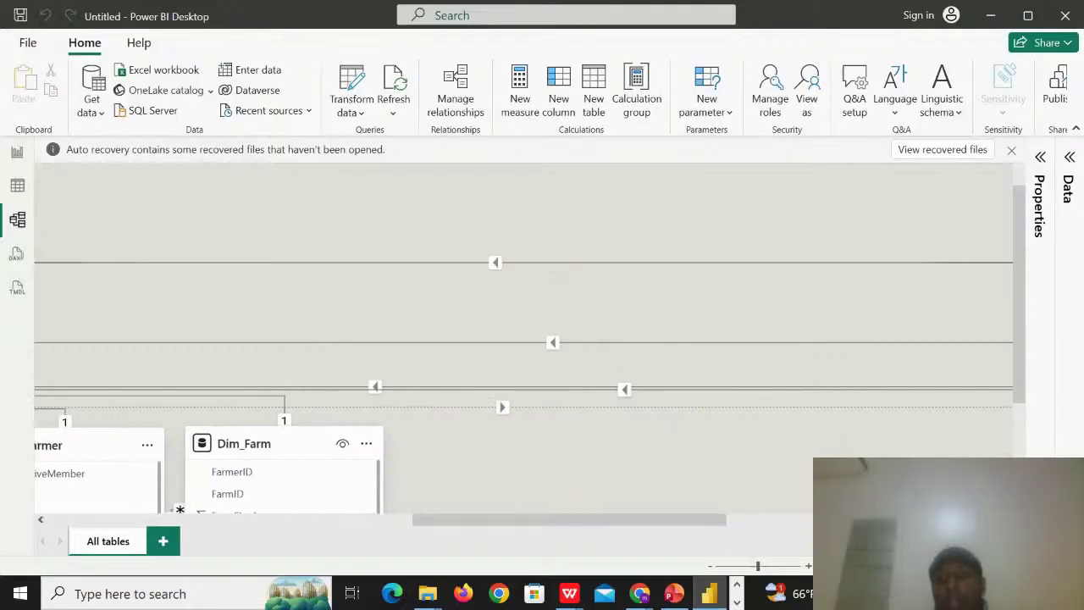
scroll(523, 339, "right", 3)
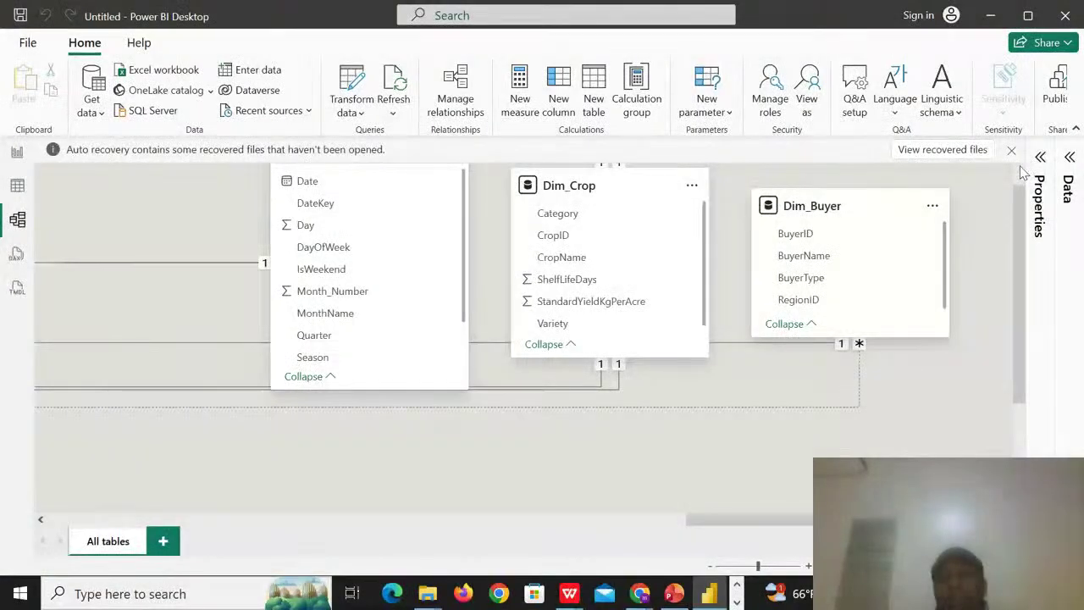
scroll(1019, 173, "up", 1)
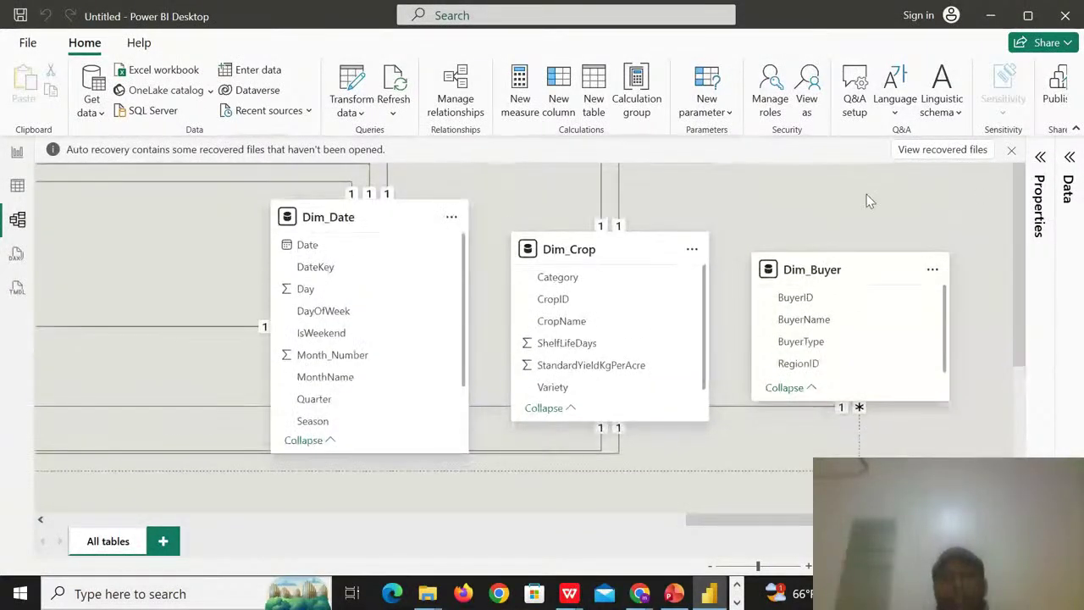
left_click_drag(393, 229, 107, 222)
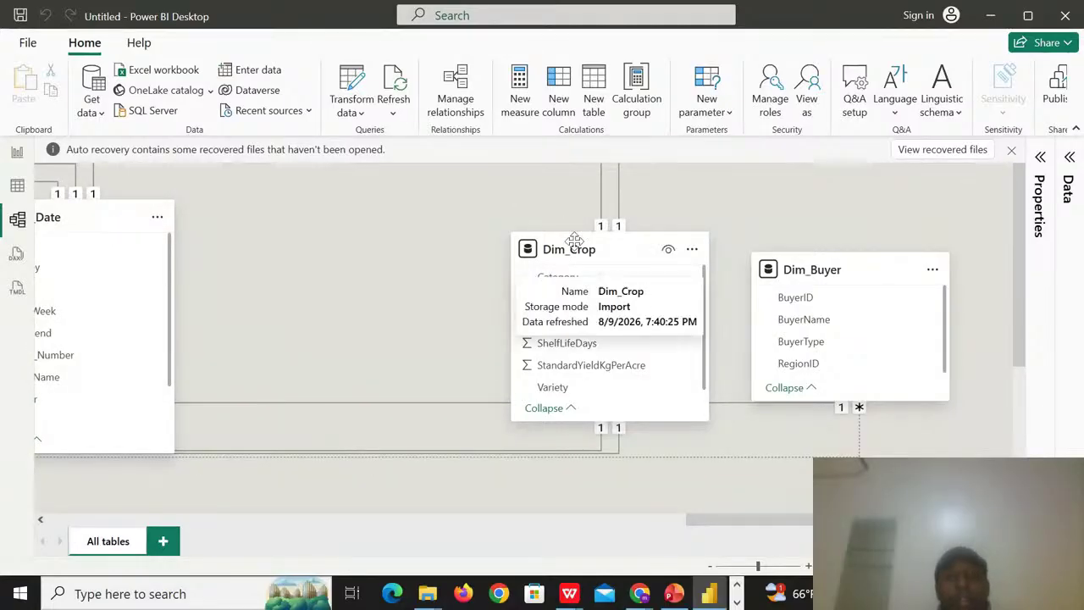
left_click_drag(569, 249, 301, 295)
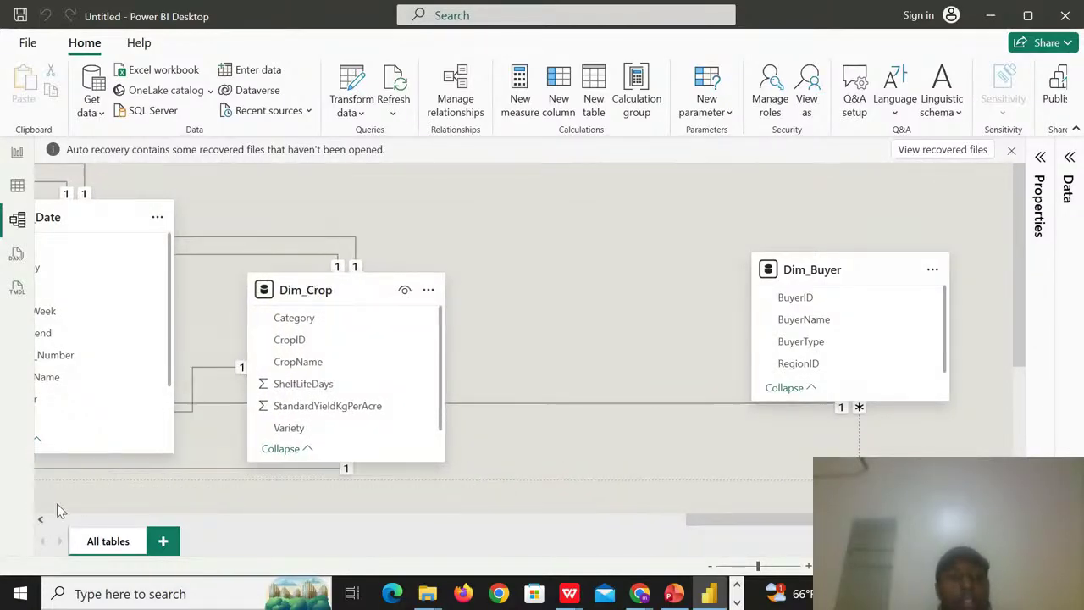
left_click_drag(41, 518, 44, 520)
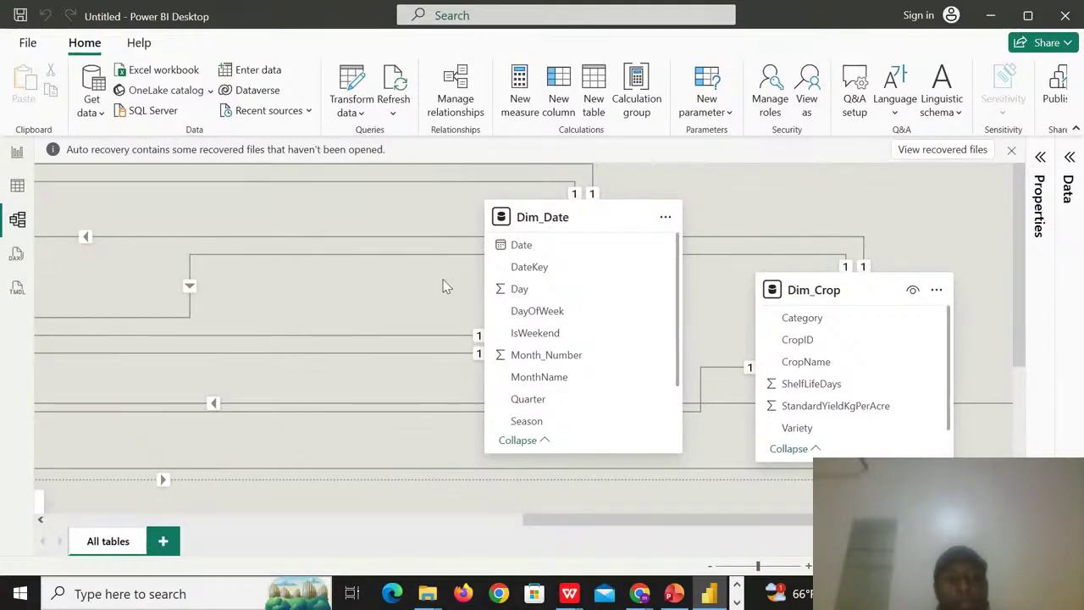
left_click_drag(578, 226, 85, 234)
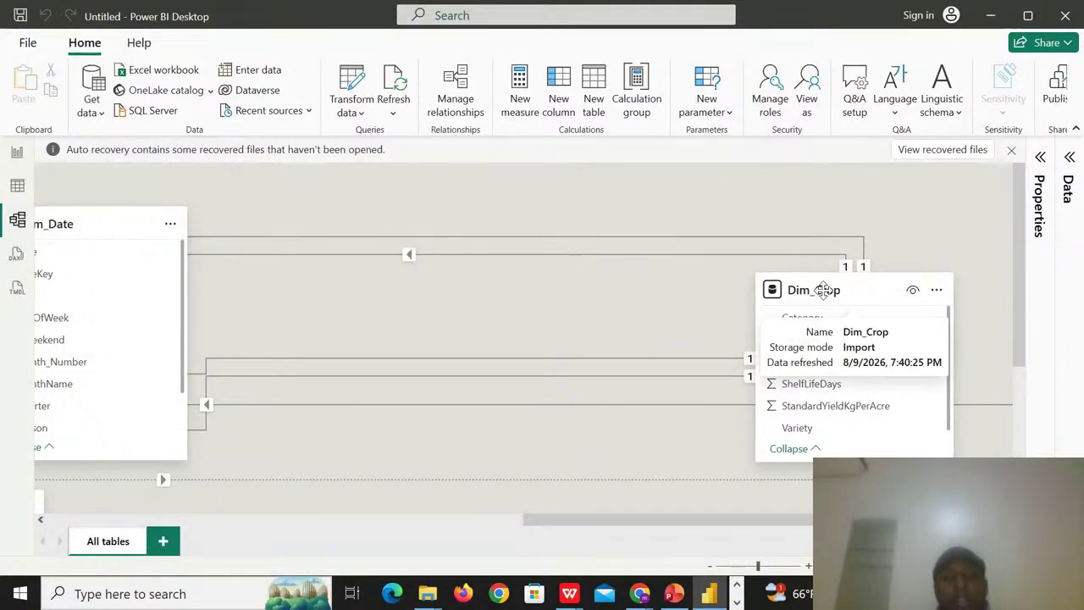
left_click_drag(823, 290, 125, 499)
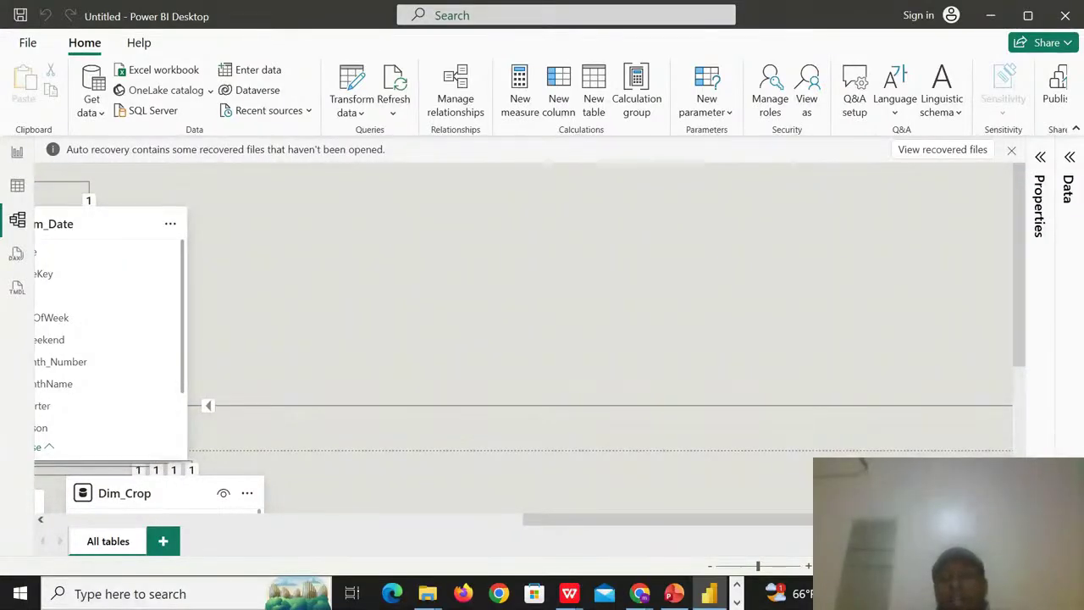
- Place the Dim_Buyer table directly beside Fact_Inventory in the upper row, with Dim_Date next to Dim_Buyer
left_click_drag(821, 519, 984, 519)
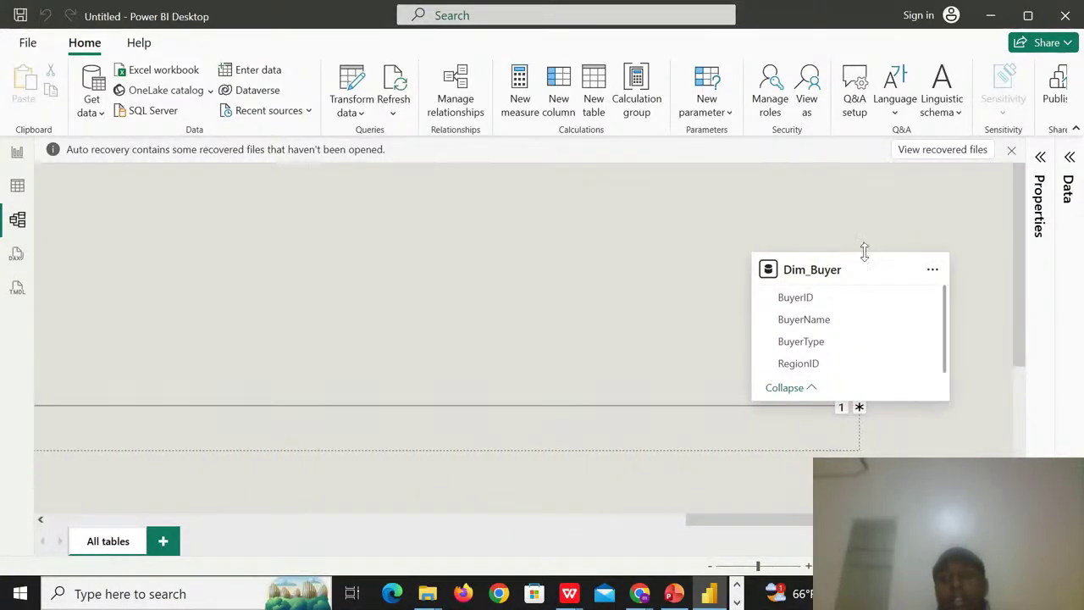
mouse_move(868, 266)
left_click_drag(865, 266, 343, 217)
left_click_drag(785, 223, 603, 234)
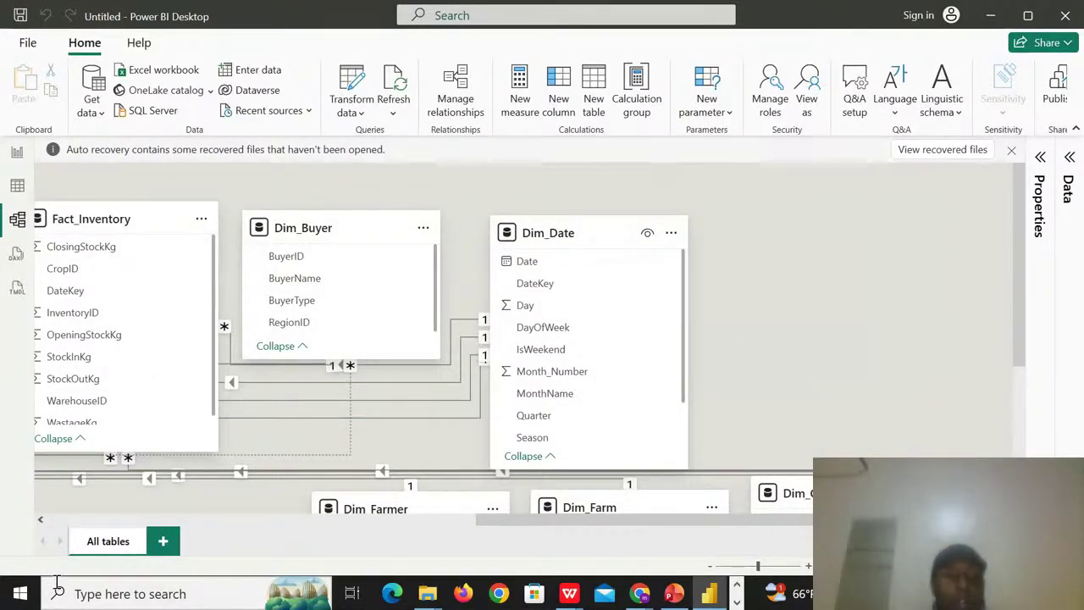
- Nudge the Dim_Warehouse table slightly upward, closer to Fact_CropYield
left_click(40, 520)
left_click(40, 520)
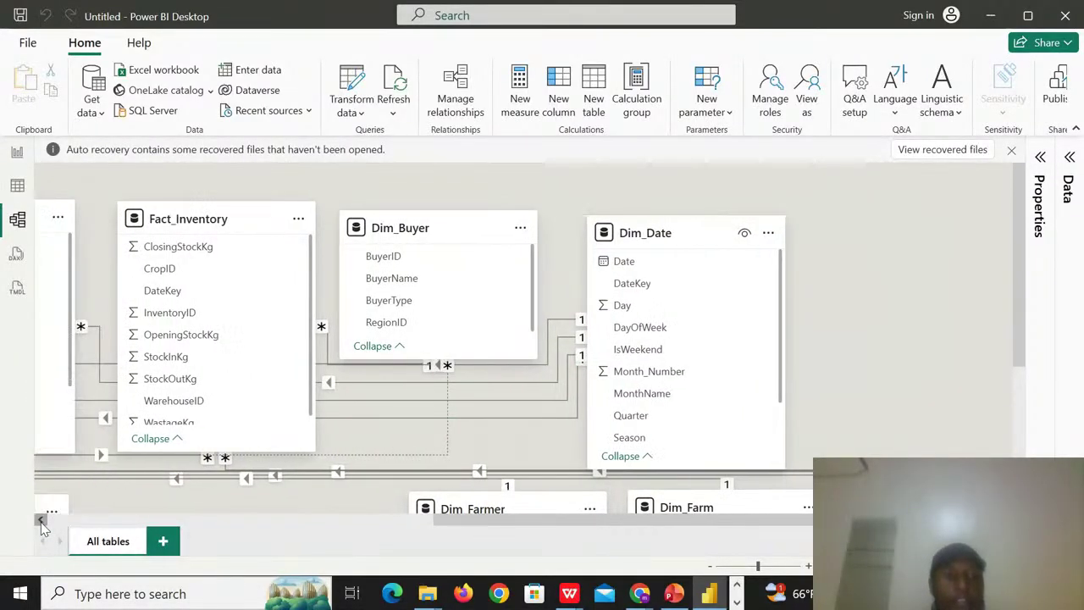
left_click(40, 520)
left_click(39, 520)
left_click(40, 520)
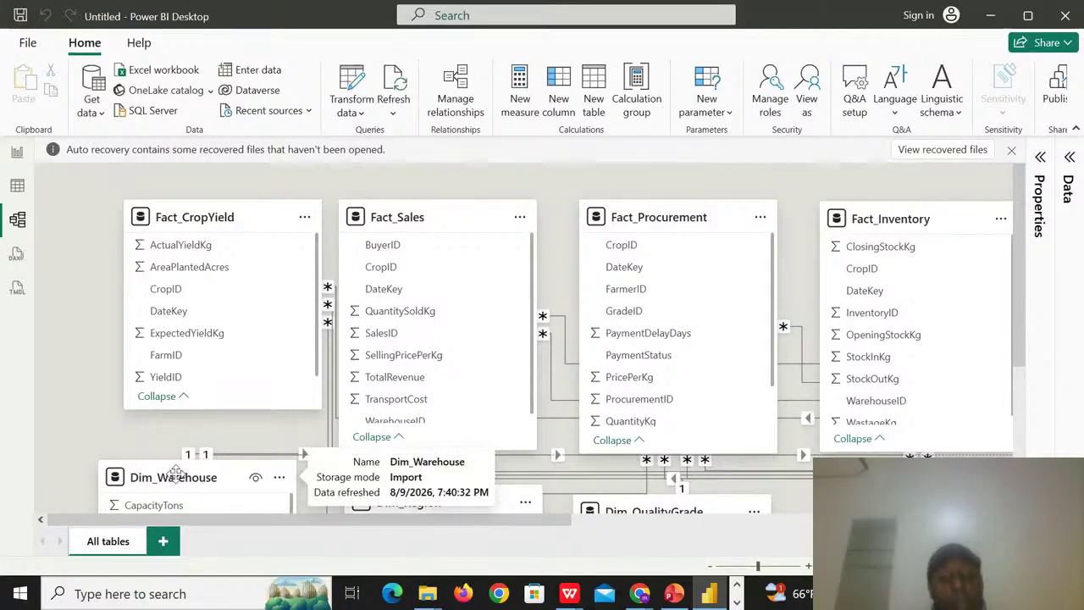
left_click_drag(175, 470, 175, 452)
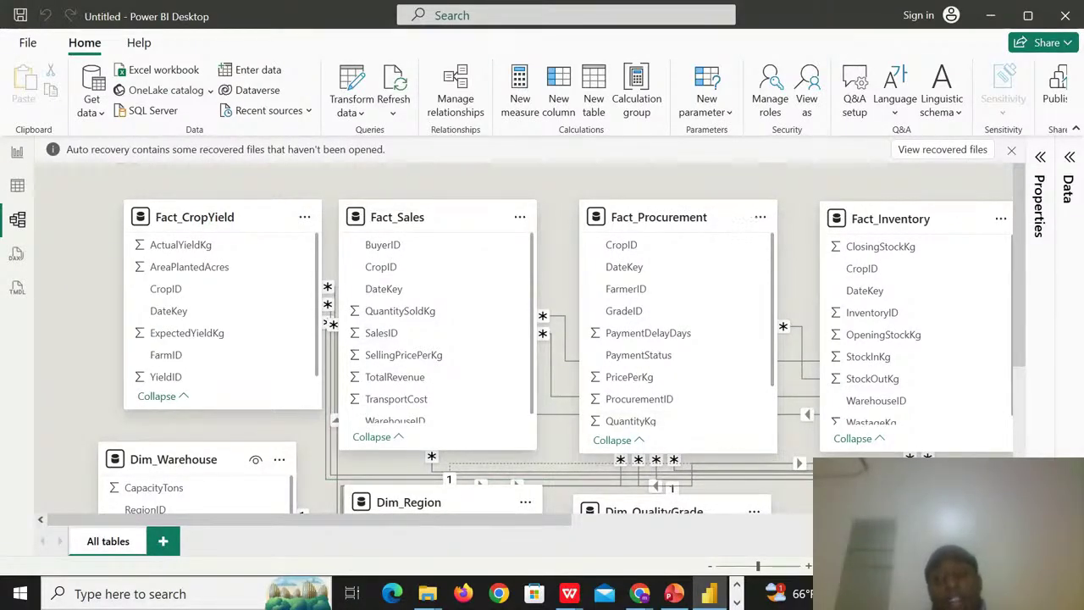
scroll(559, 364, "down", 3)
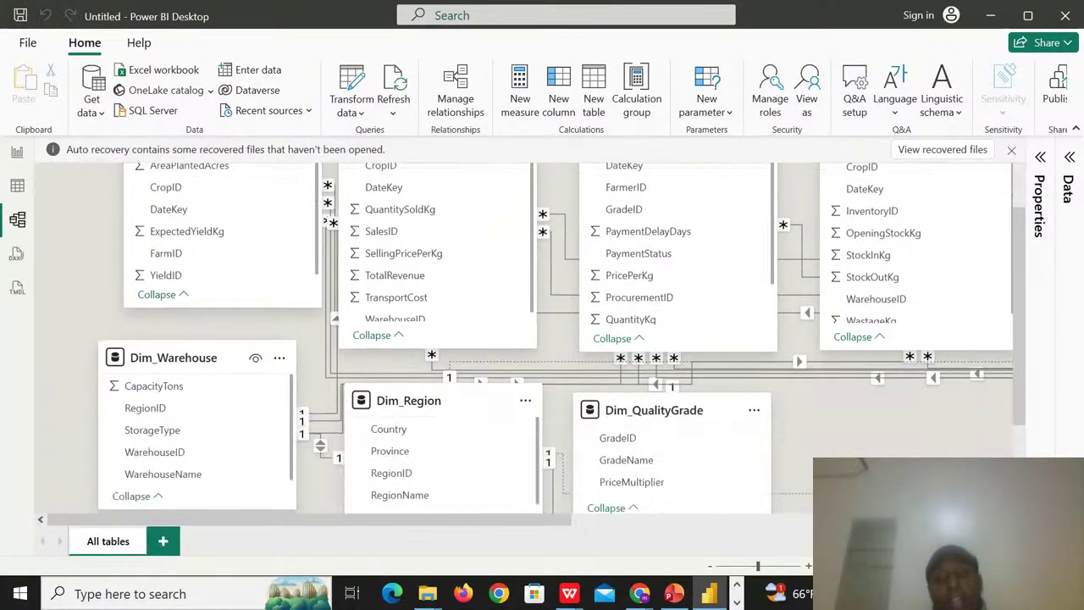
- Arrange the Dim_Farmer, Dim_Farm and Dim_Crop tables in a row beside Dim_QualityGrade, below the fact tables
scroll(559, 339, "down", 2)
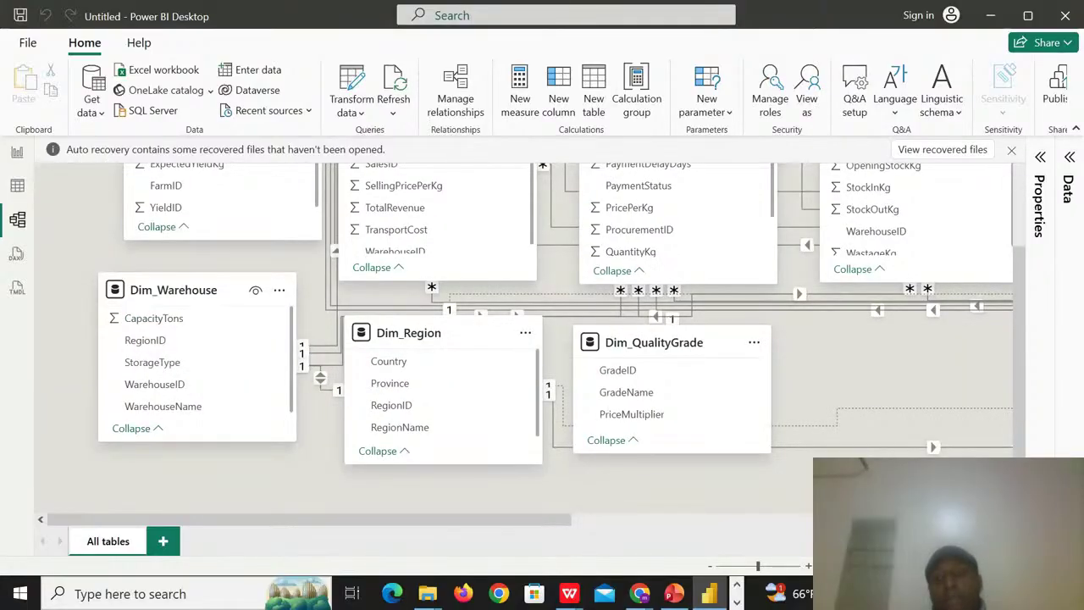
scroll(847, 356, "right", 10)
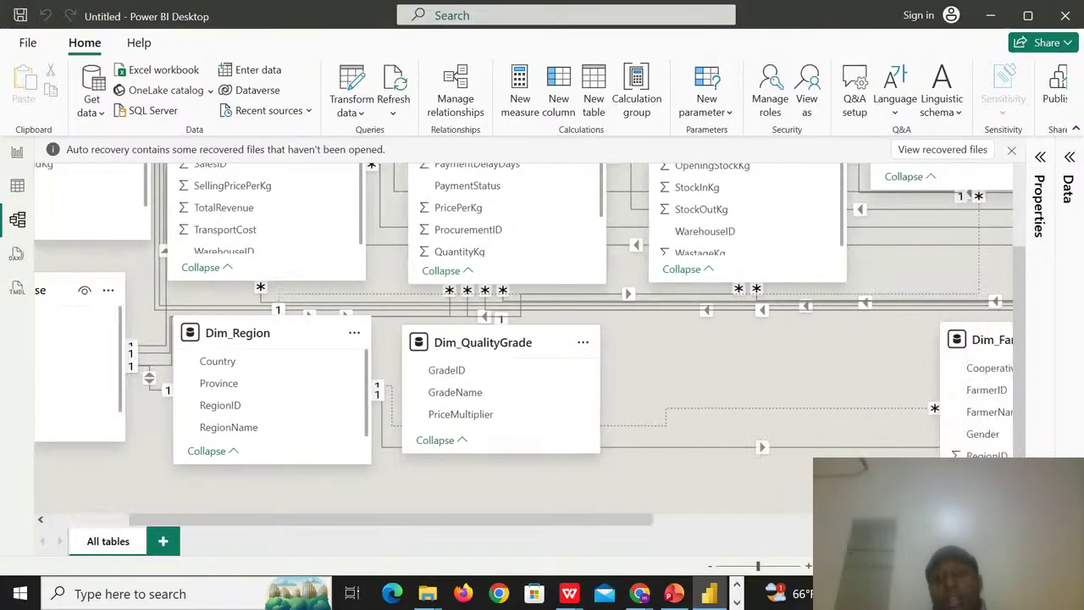
left_click_drag(841, 347, 511, 352)
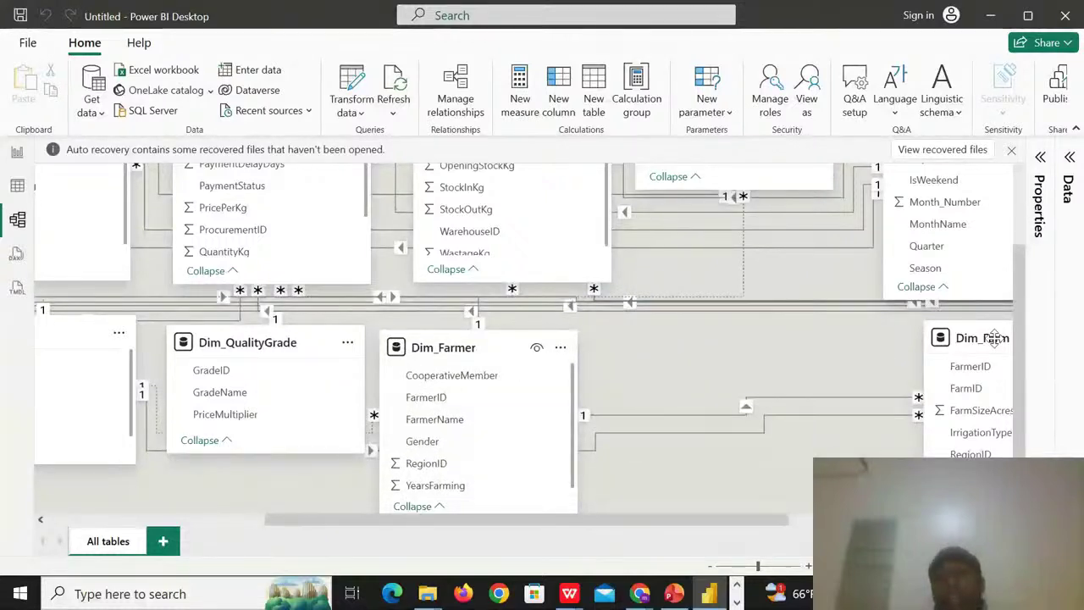
left_click_drag(985, 337, 683, 367)
scroll(891, 312, "right", 5)
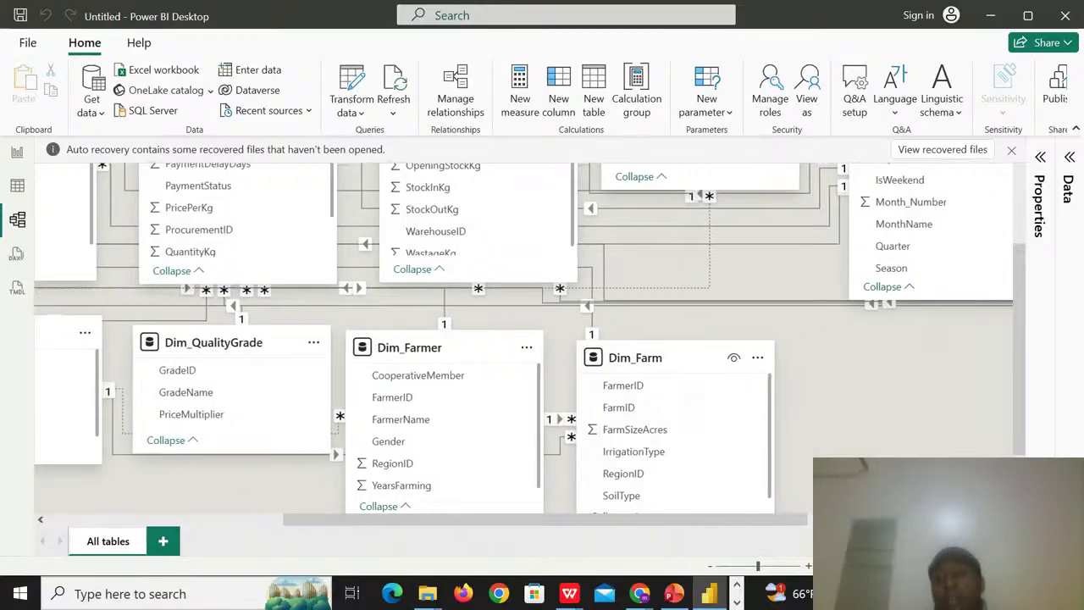
left_click_drag(899, 318, 866, 345)
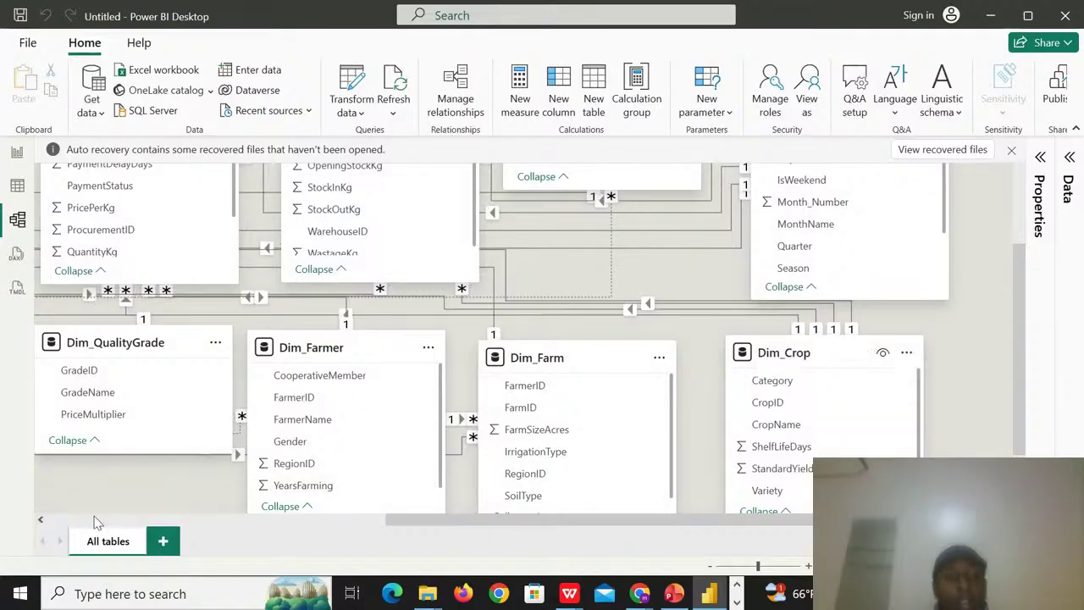
- Move the Dim_Warehouse table up so it sits directly beneath Fact_CropYield in the model diagram
left_click(40, 520)
left_click(40, 521)
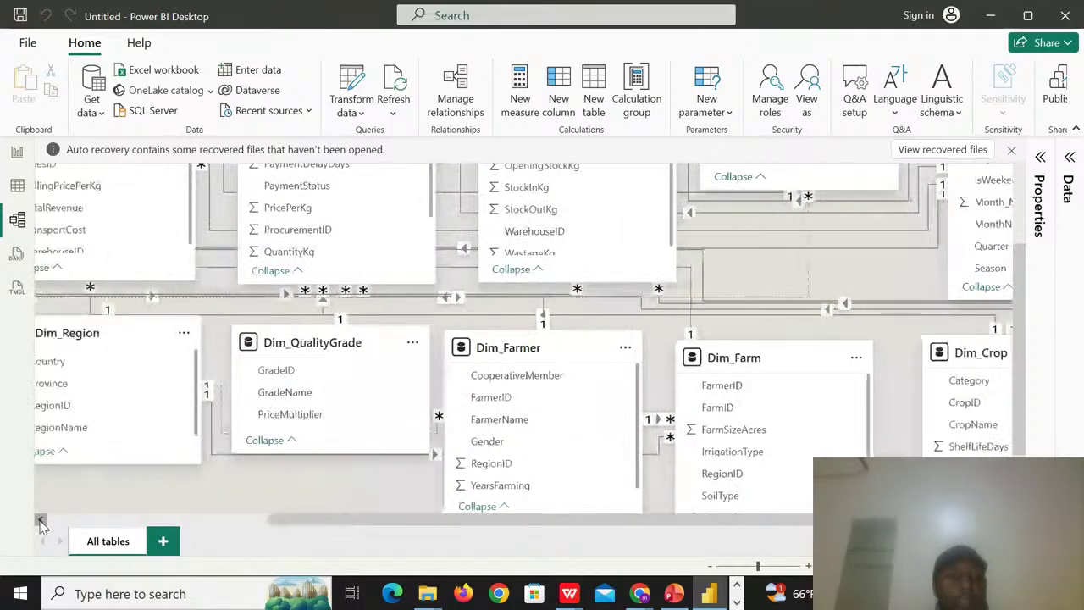
left_click(41, 521)
left_click(42, 520)
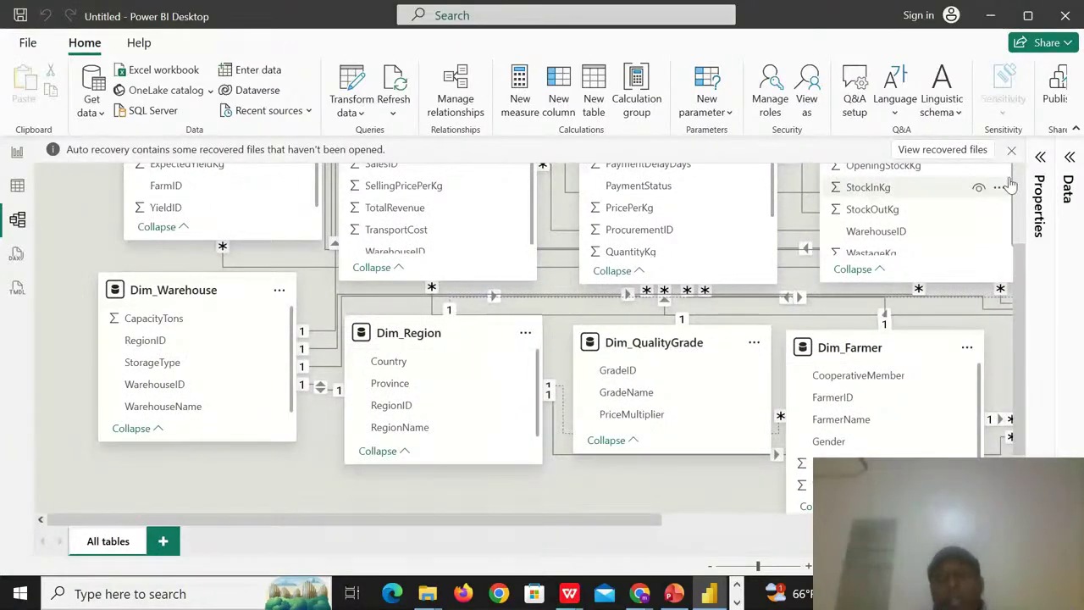
left_click(1020, 176)
left_click(1020, 176)
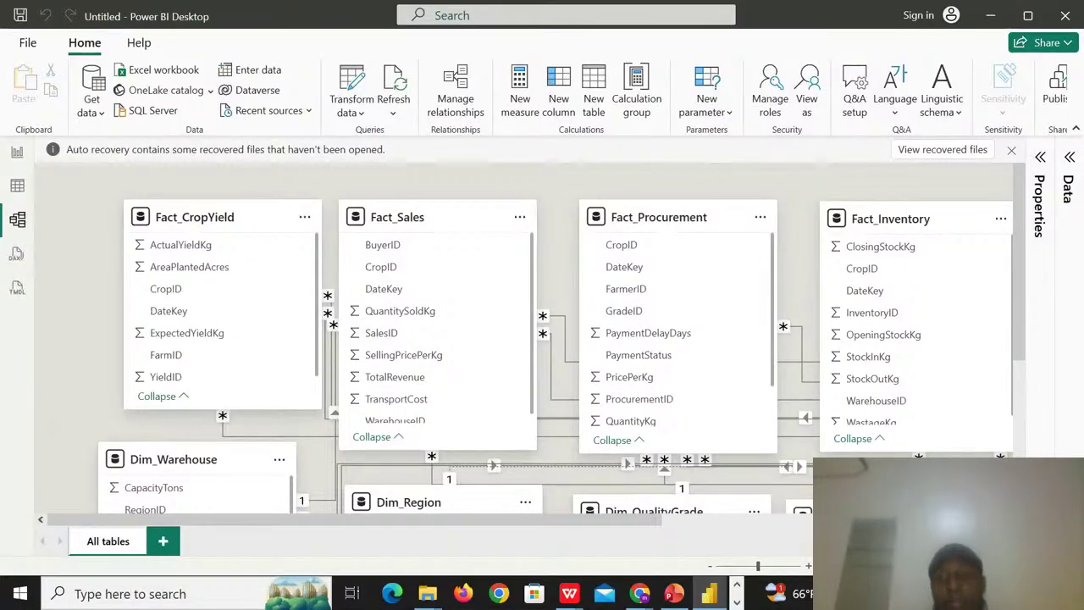
scroll(559, 339, "down", 1)
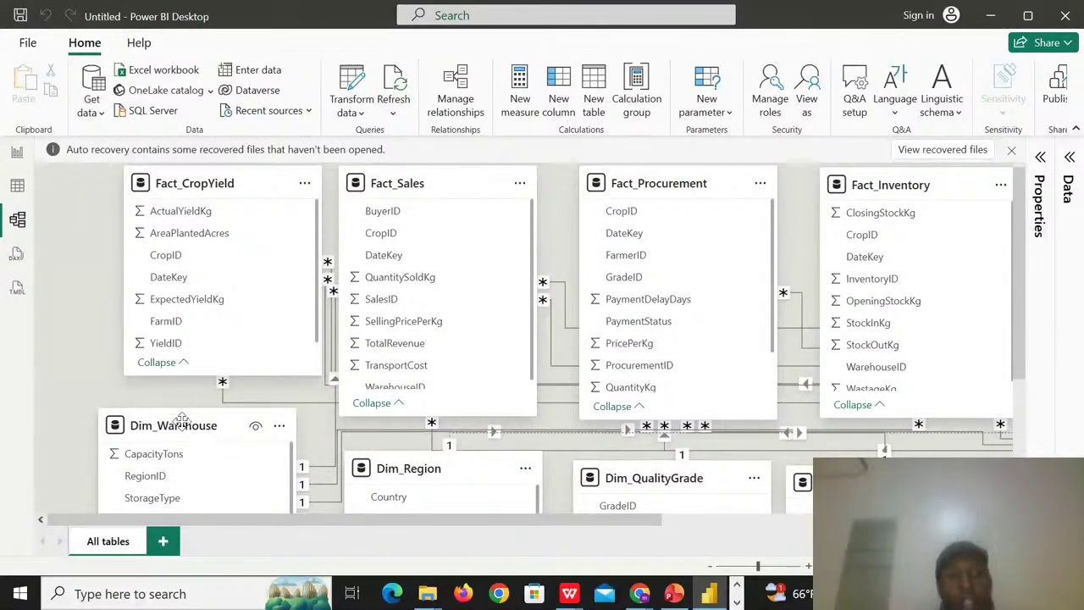
left_click_drag(184, 421, 183, 389)
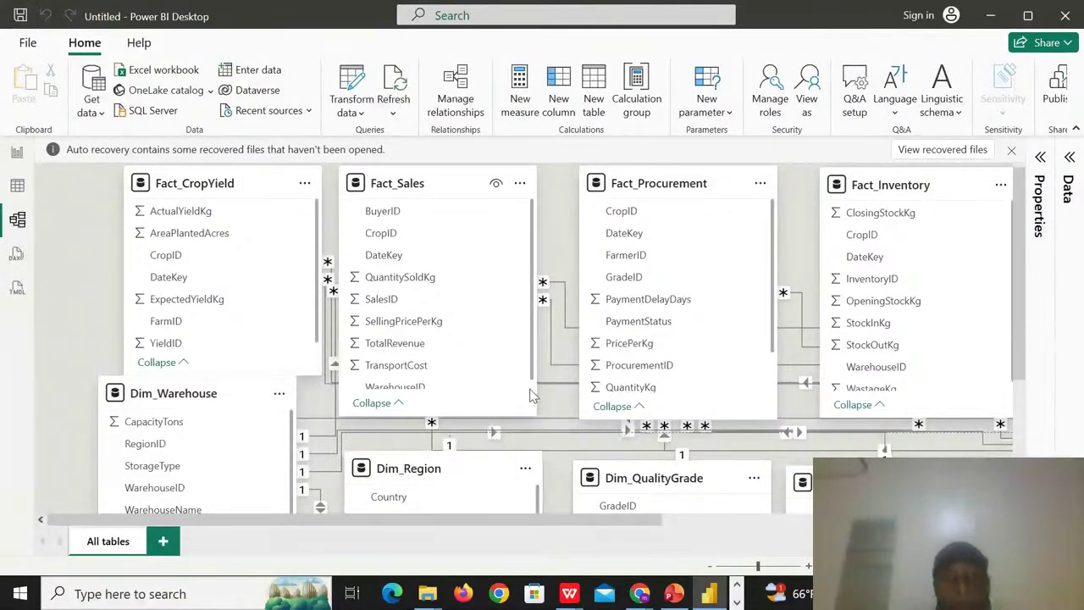
- Try to relate WarehouseID in Dim_Warehouse to WarehouseID in Fact_Sales
left_click(446, 383)
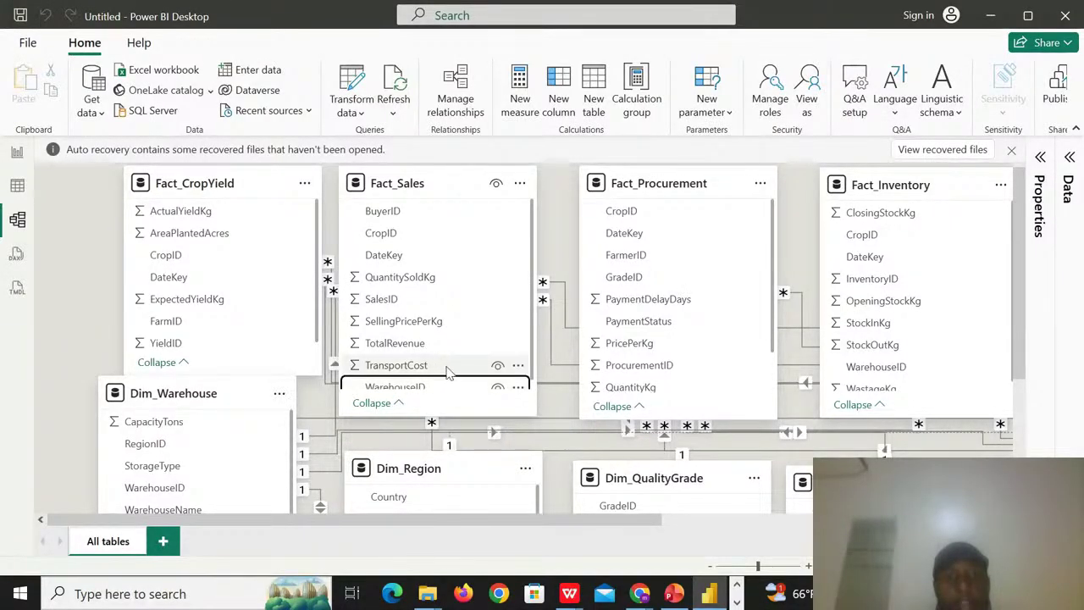
mouse_move(400, 391)
left_mouse_down()
mouse_move(150, 443)
mouse_move(153, 486)
mouse_move(398, 382)
left_mouse_up()
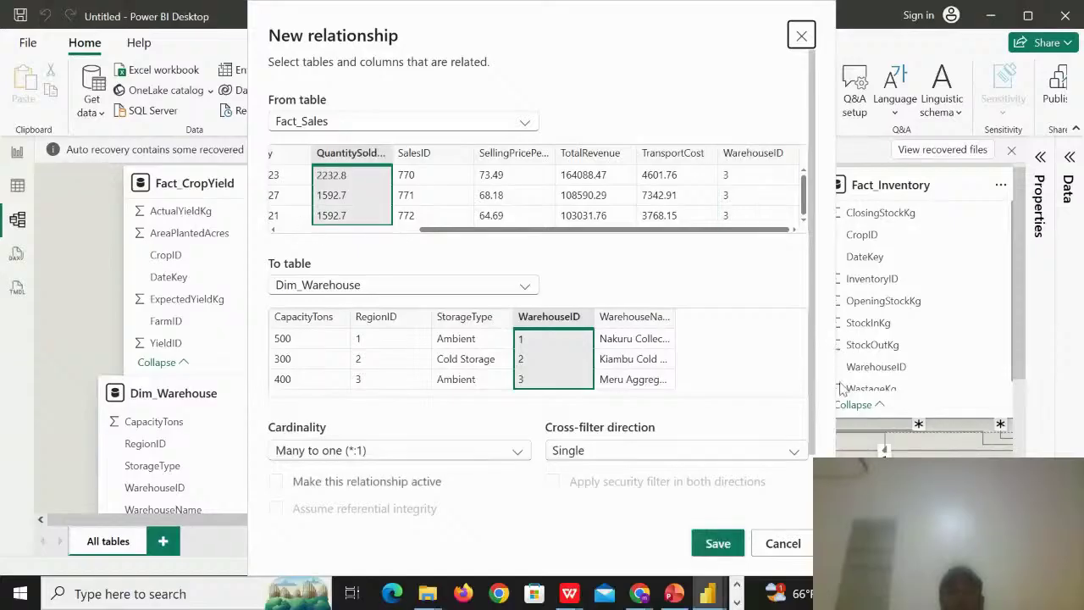
left_click(781, 543)
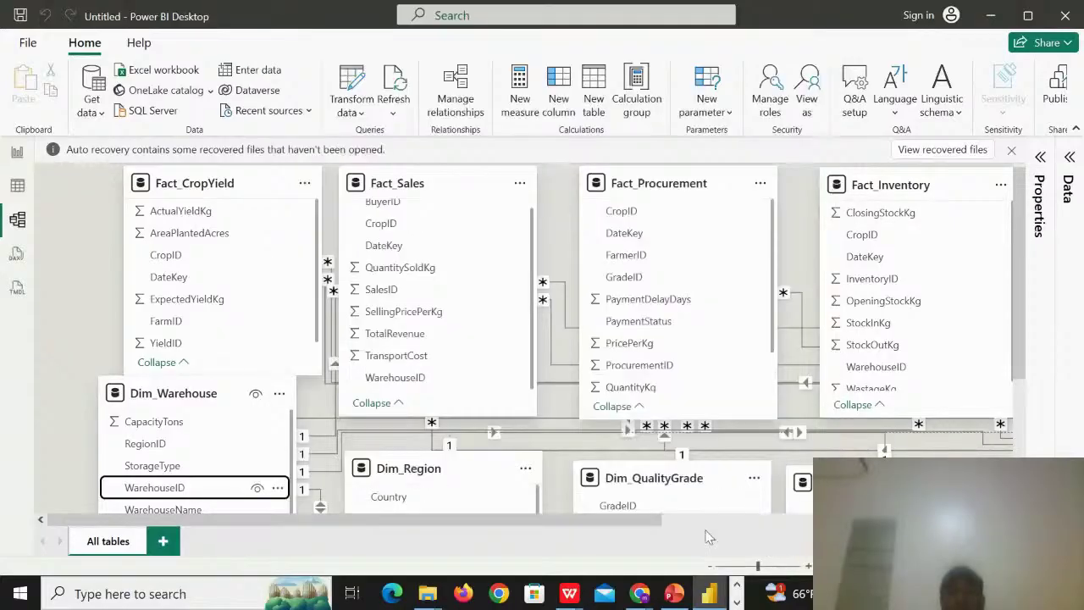
left_click_drag(200, 492, 415, 383)
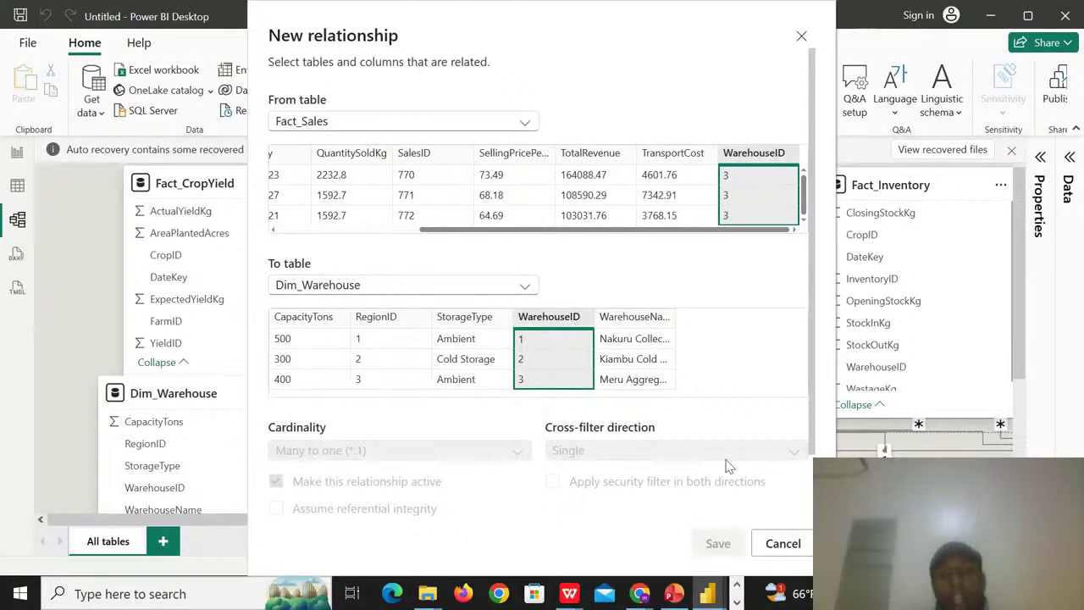
left_click(780, 542)
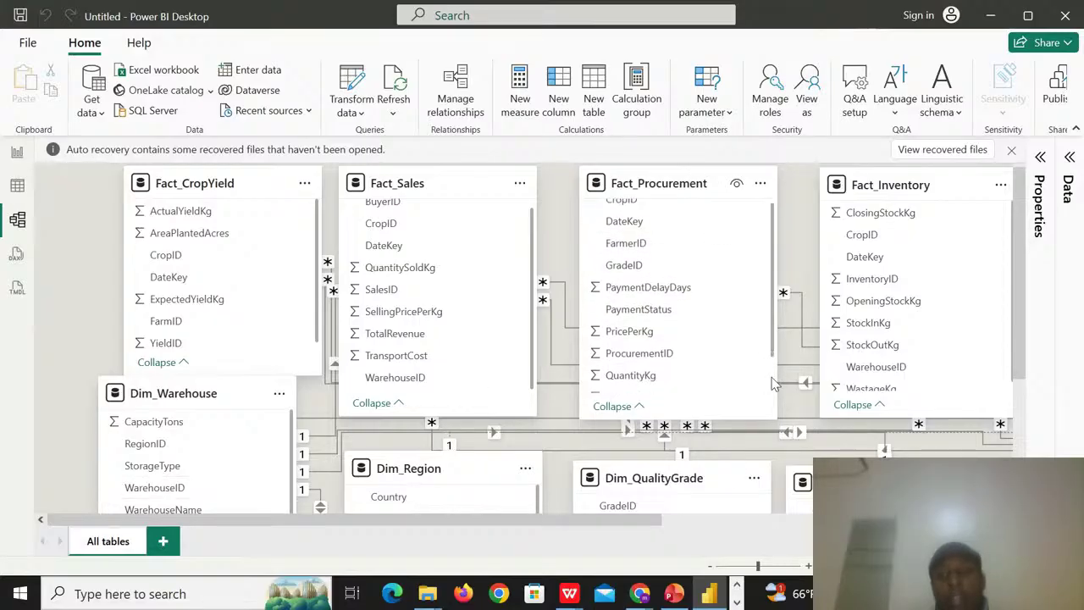
- Try to relate WarehouseID in Dim_Warehouse to WarehouseID in Fact_Procurement
scroll(703, 381, "down", 1)
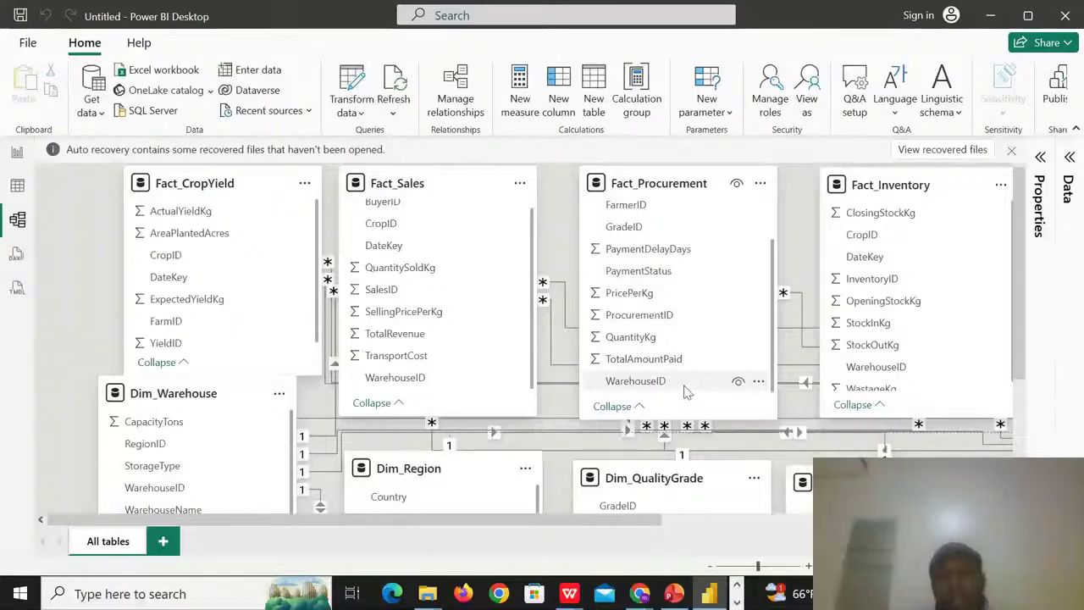
left_click_drag(188, 496, 666, 382)
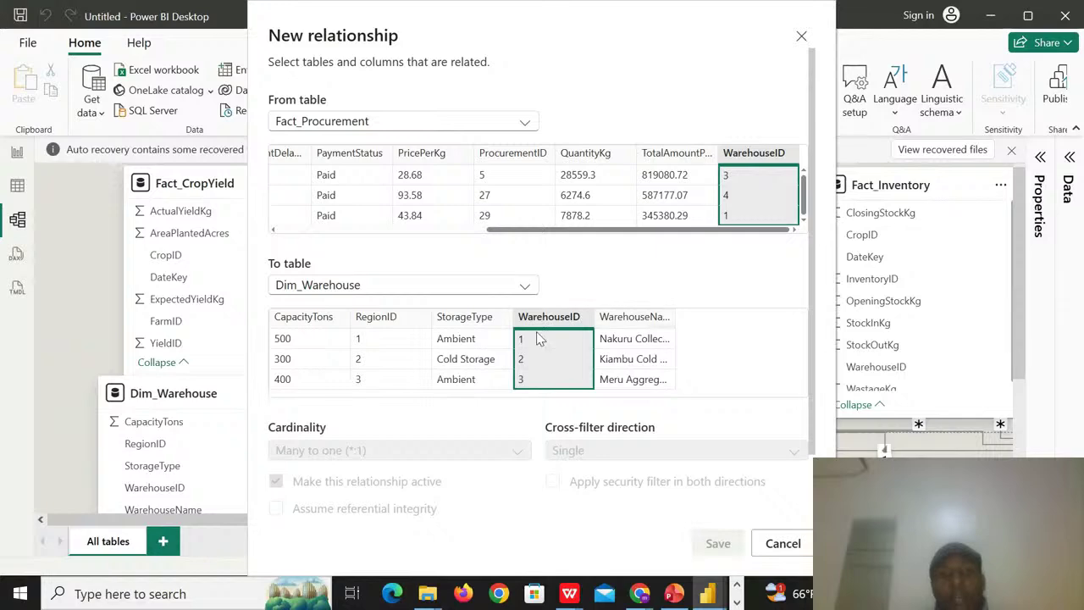
left_click(769, 539)
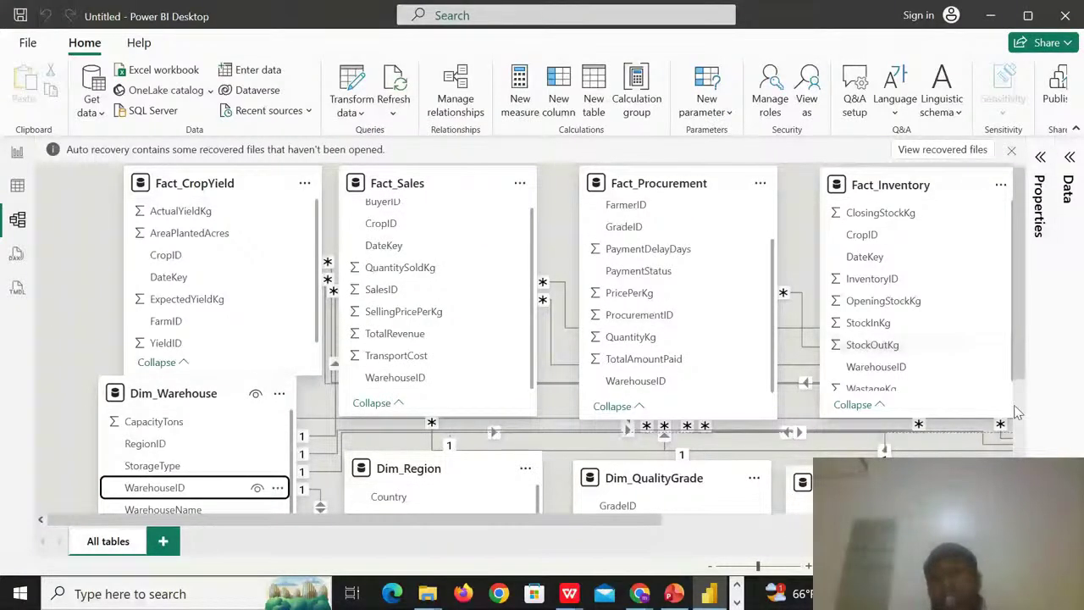
- Try to relate WarehouseID in Dim_Warehouse to WarehouseID in Fact_Inventory, and to a column in Fact_CropYield
left_click(1016, 407)
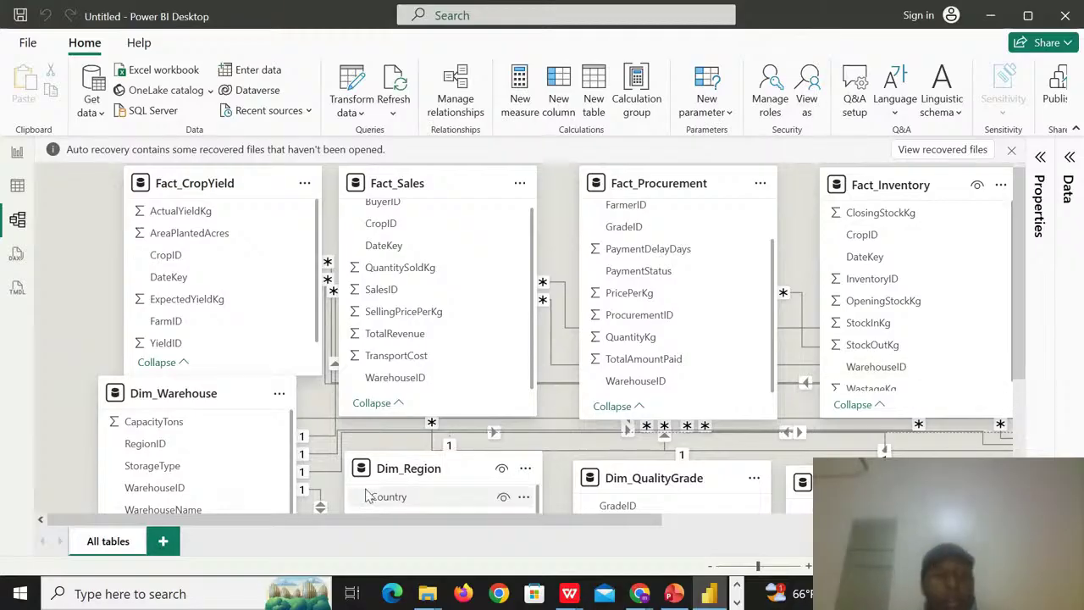
left_click_drag(174, 489, 906, 365)
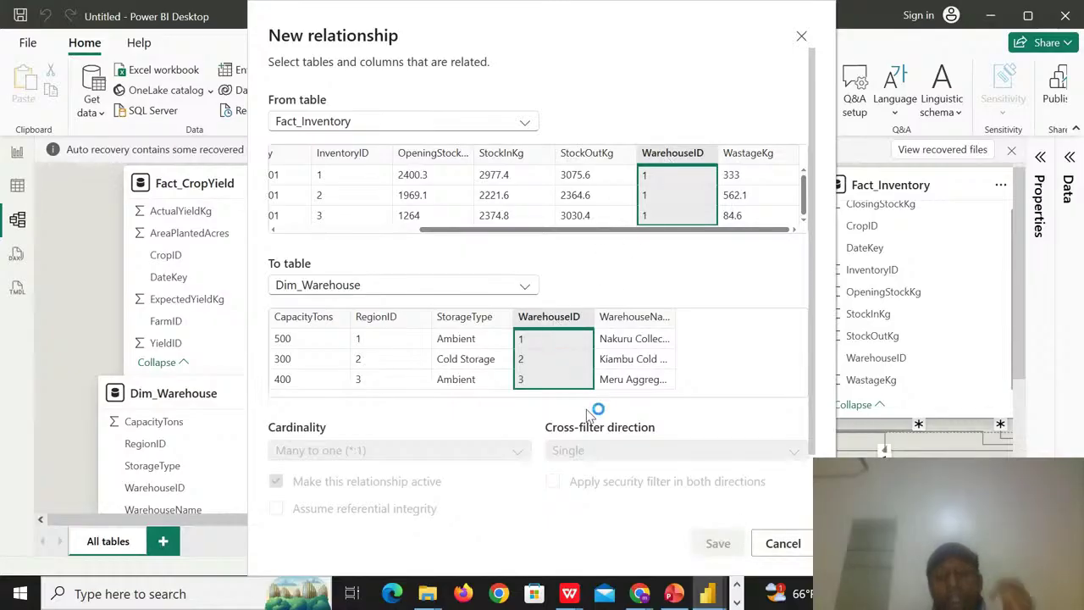
left_click(783, 543)
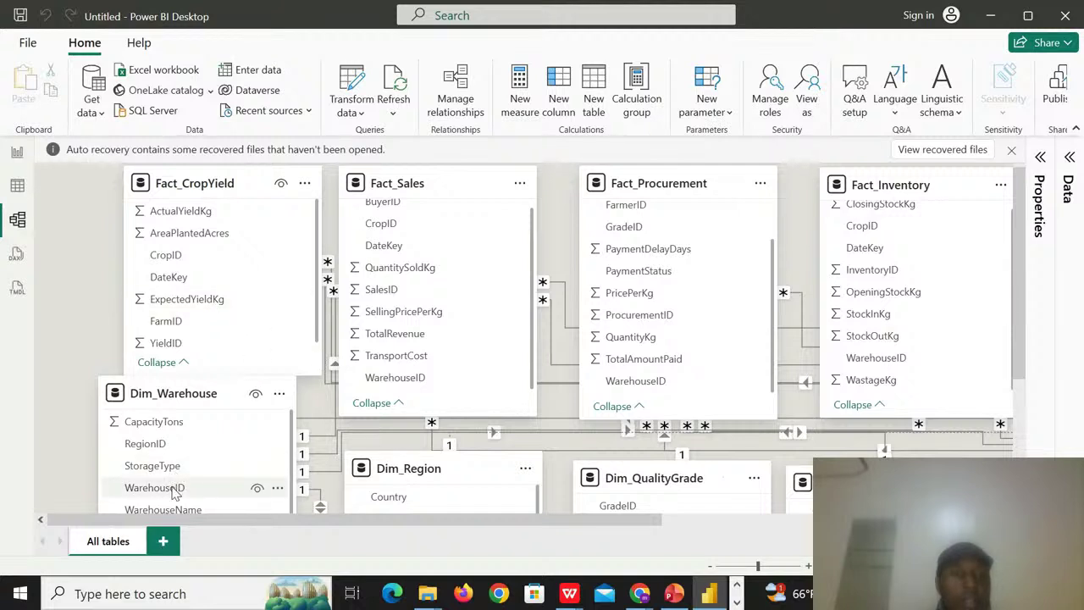
left_click_drag(175, 487, 231, 258)
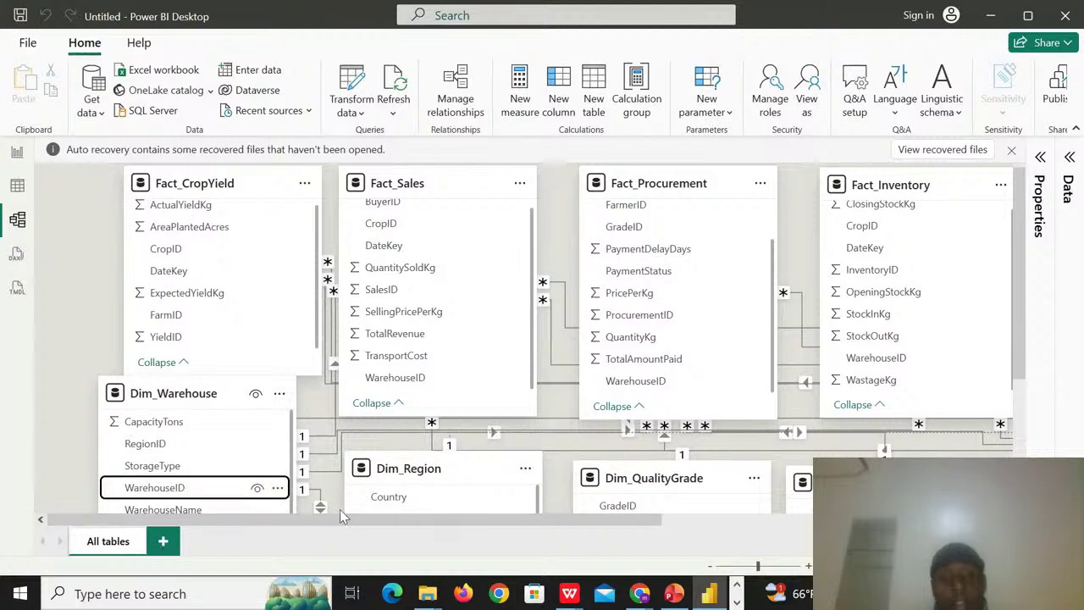
- Move Dim_Region up against Fact_Sales and lower Dim_Warehouse so it clears Fact_CropYield
left_click_drag(400, 463, 397, 421)
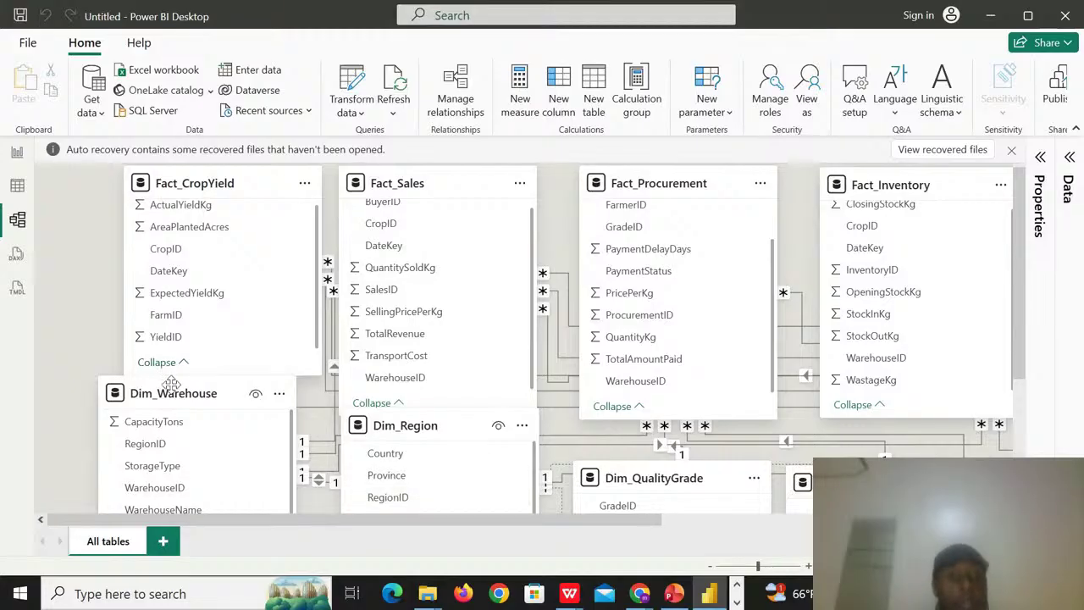
left_click_drag(171, 383, 172, 424)
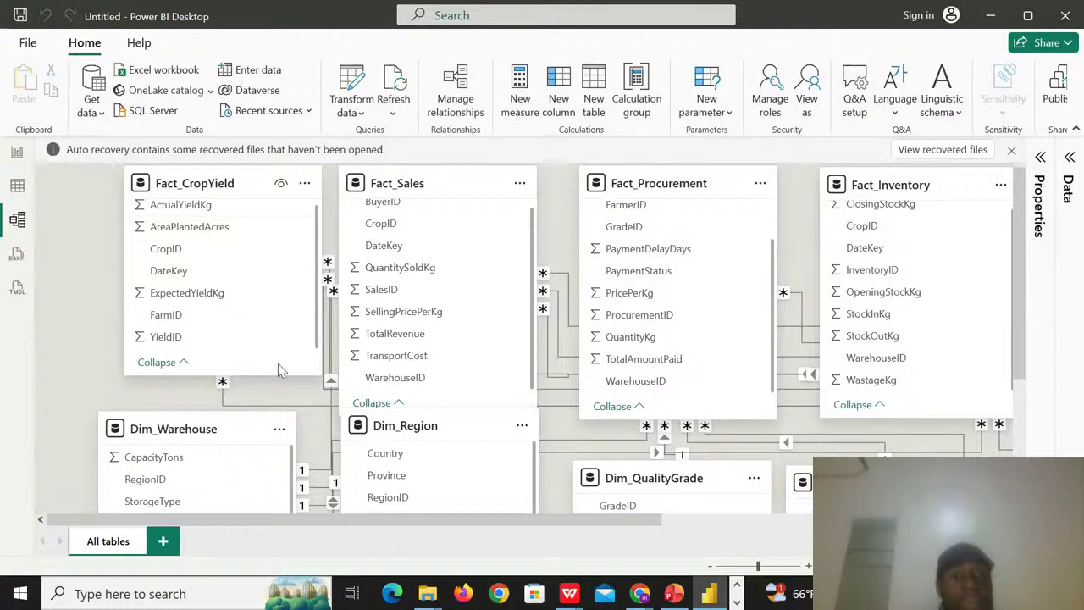
left_click_drag(394, 497, 447, 501)
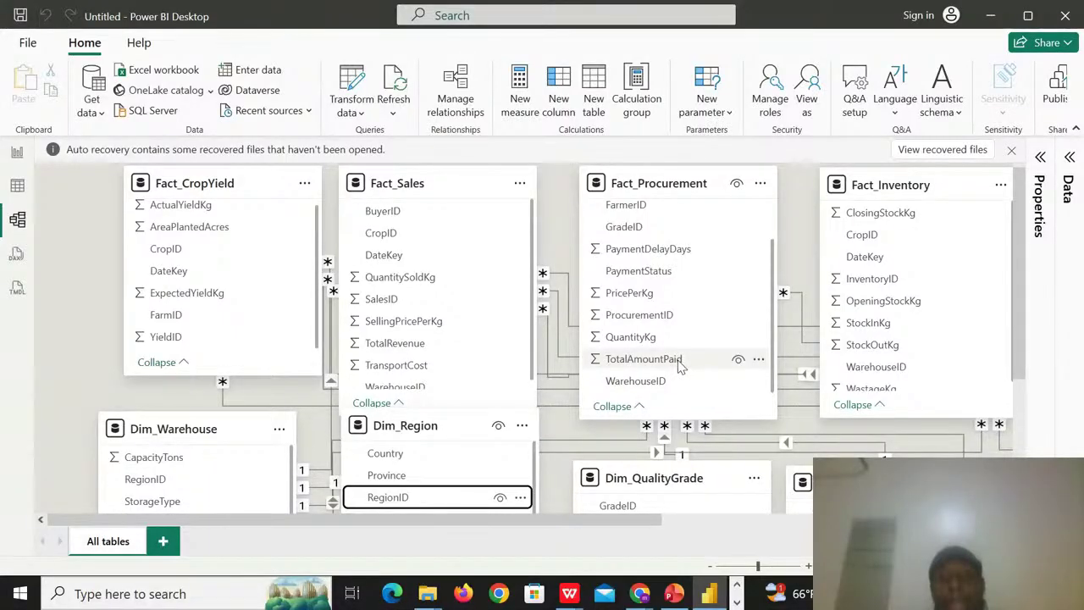
- Move the Dim_QualityGrade table slightly up toward Fact_Procurement
scroll(773, 225, "up", 2)
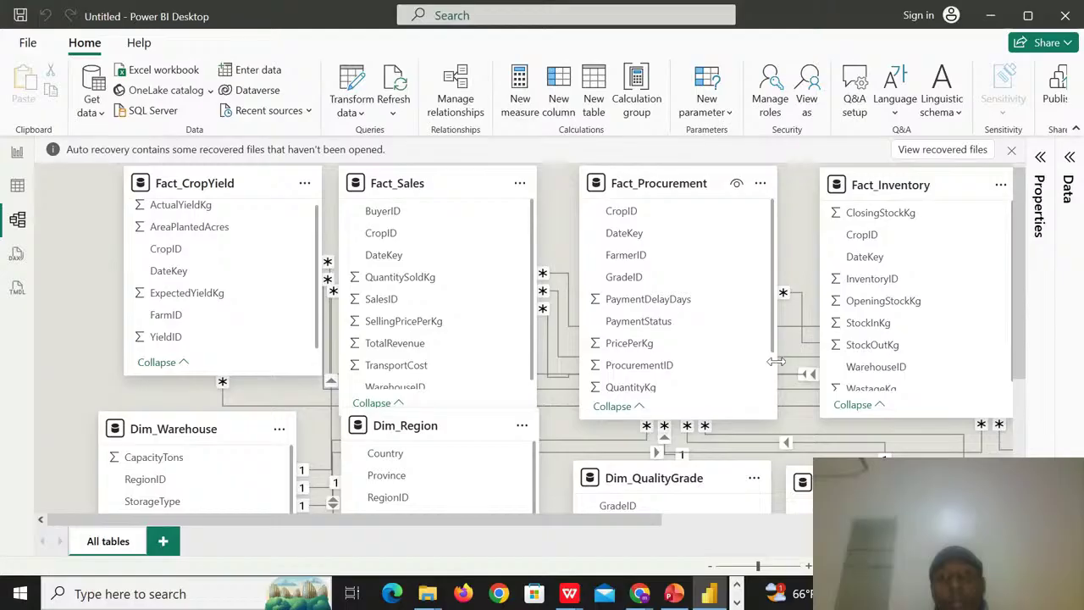
scroll(661, 356, "down", 2)
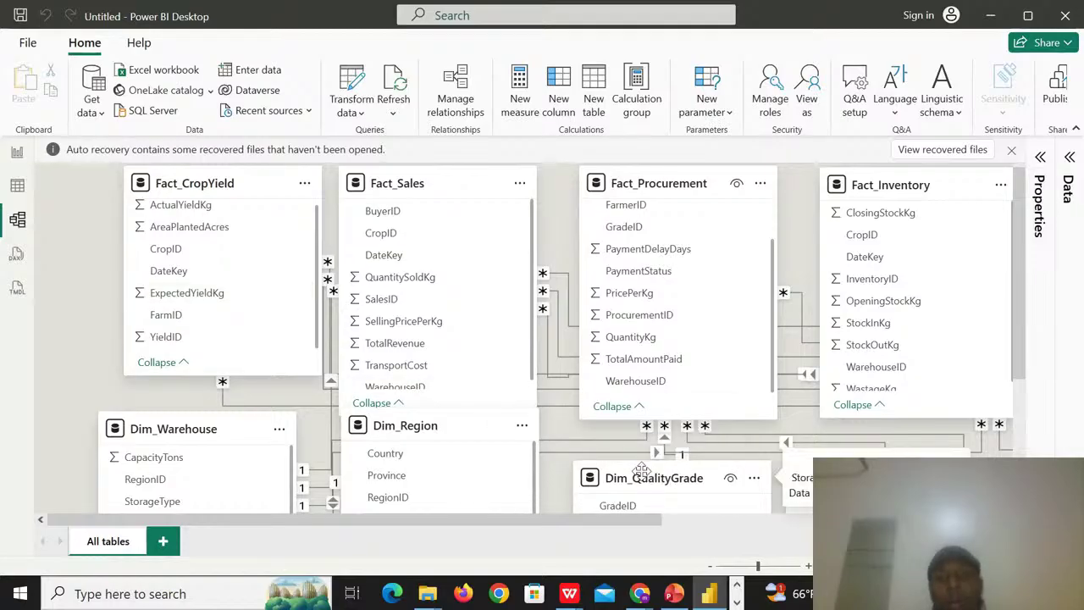
left_click_drag(640, 474, 631, 458)
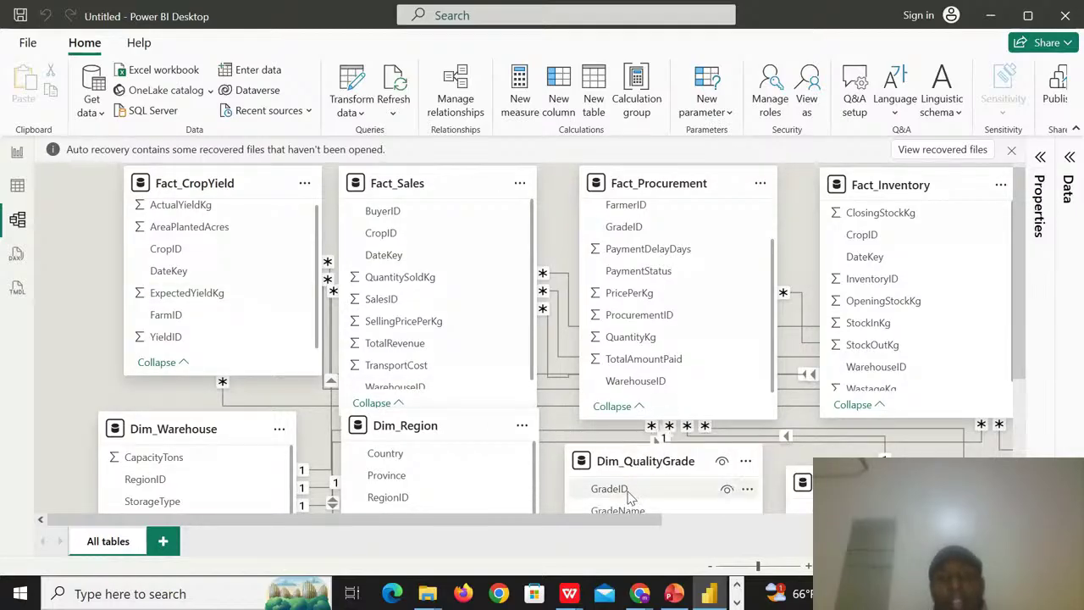
- Try to relate GradeID in Dim_QualityGrade to GradeID in Fact_Procurement and to CropID in Fact_Inventory
left_click(629, 496)
left_click_drag(630, 495, 674, 232)
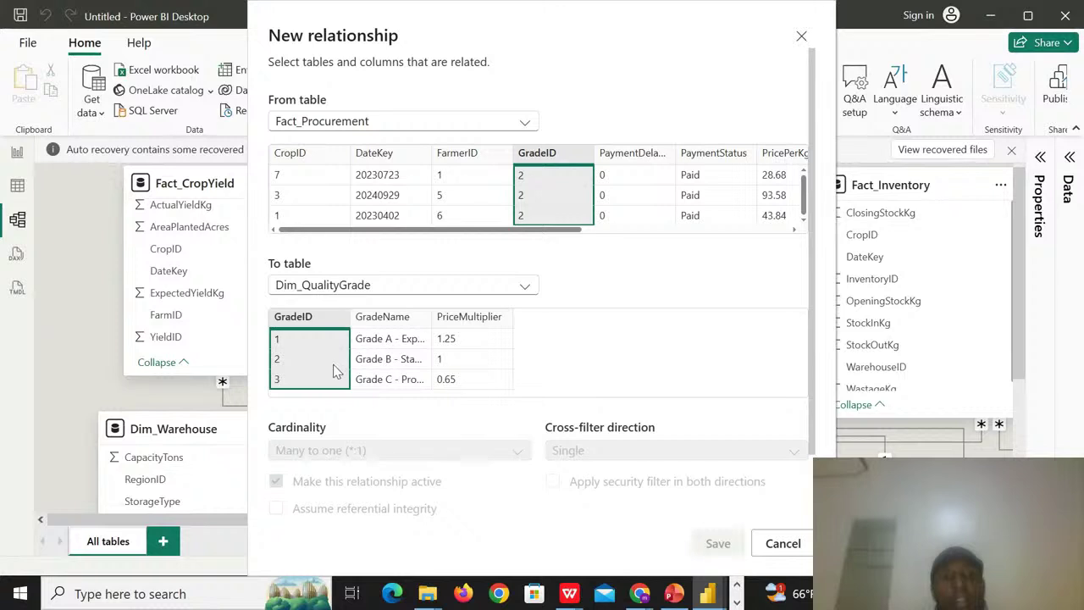
left_click(783, 543)
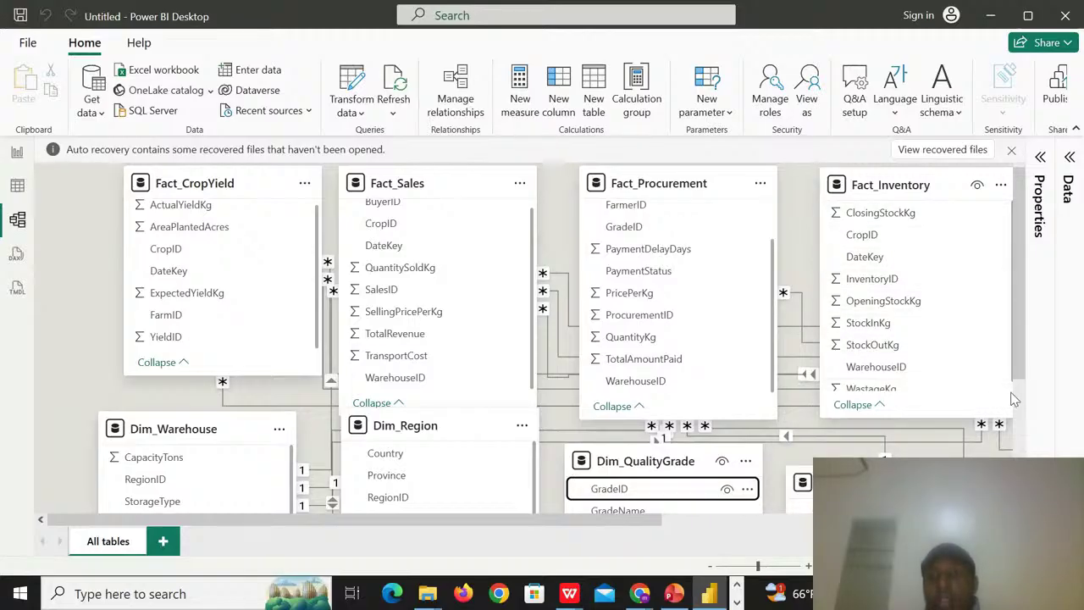
left_click_drag(630, 488, 898, 231)
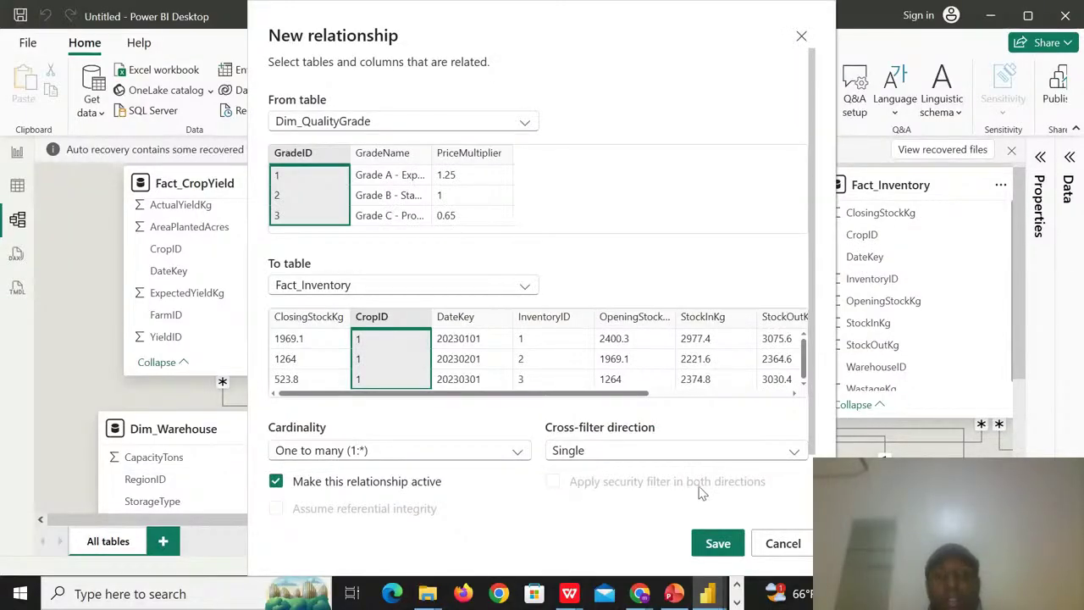
left_click(784, 543)
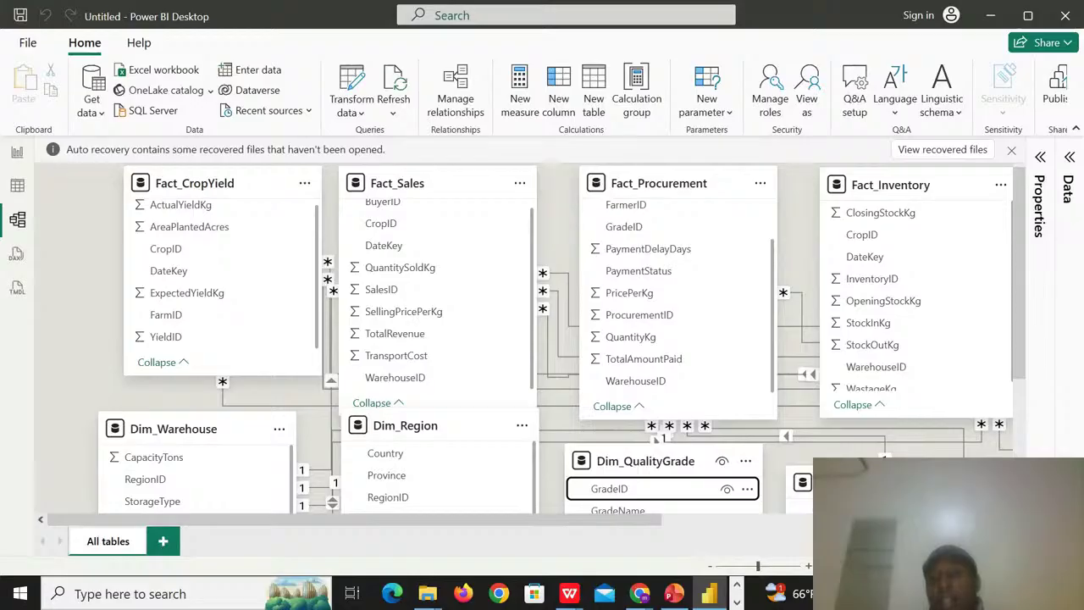
- Try to relate FarmerID in Dim_Farmer to FarmerID in Fact_Procurement
scroll(560, 339, "down", 1)
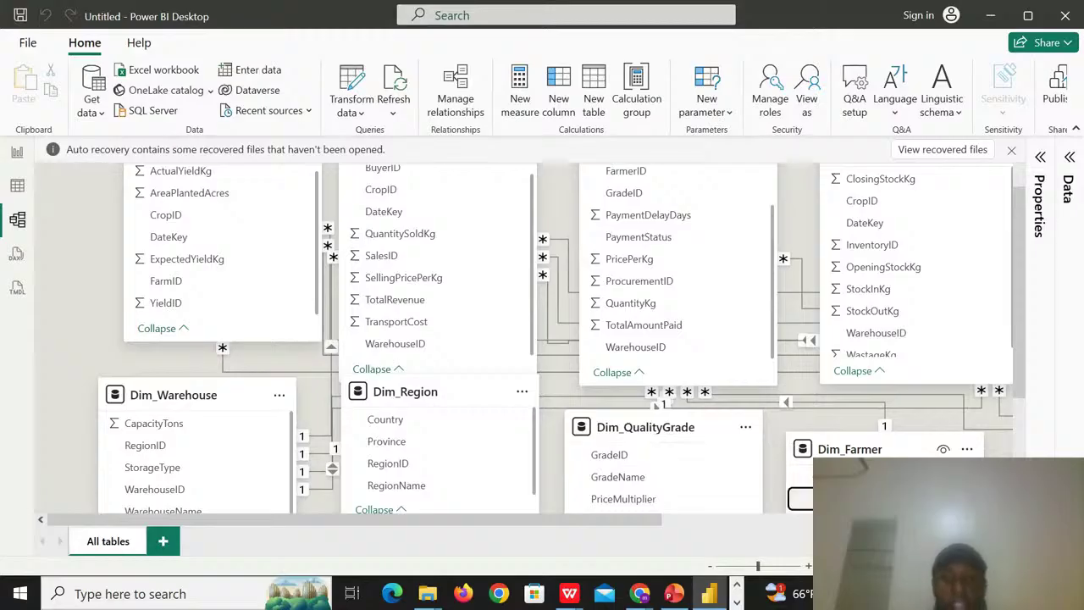
left_click_drag(800, 499, 653, 229)
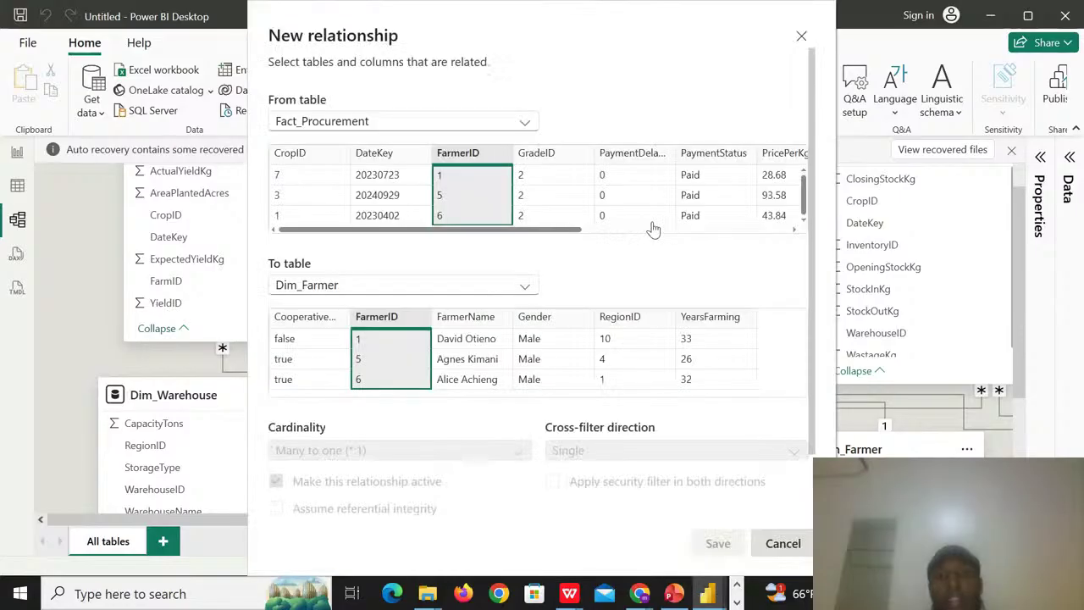
left_click(780, 542)
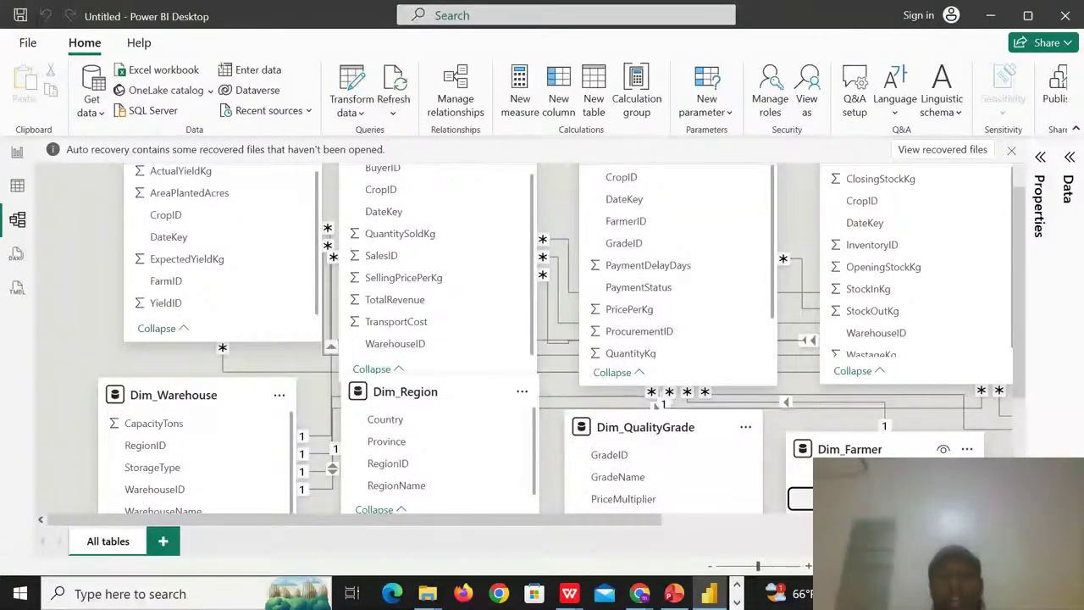
- Try to relate FarmerID in Dim_Farmer to FarmID in Fact_CropYield
left_click_drag(497, 370, 426, 202)
left_click_drag(424, 195, 411, 178)
mouse_move(231, 278)
left_mouse_down()
mouse_move(218, 162)
mouse_move(213, 291)
left_mouse_up()
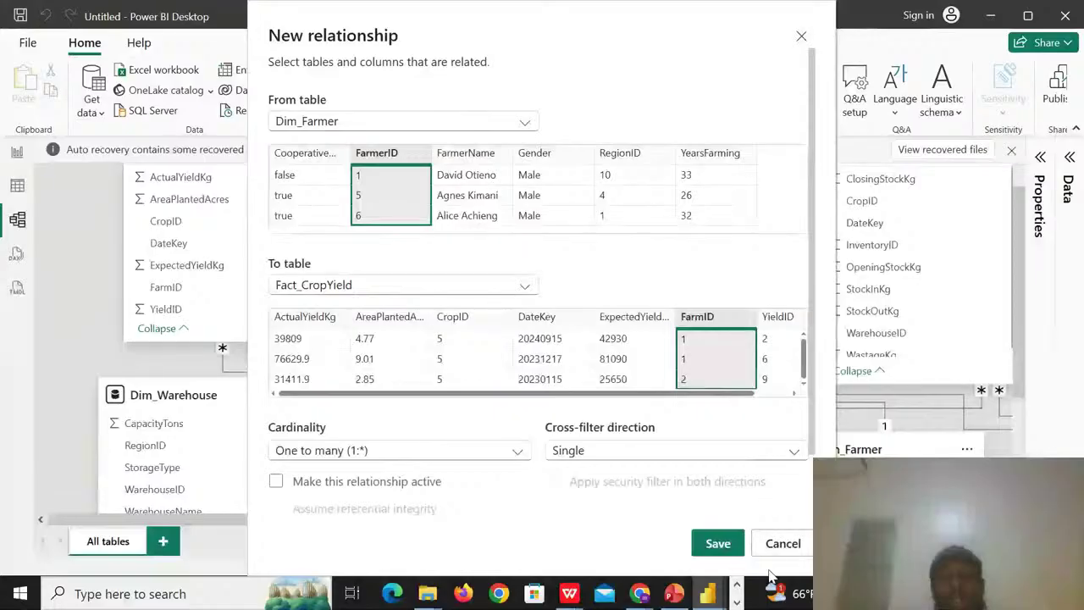
left_click(780, 545)
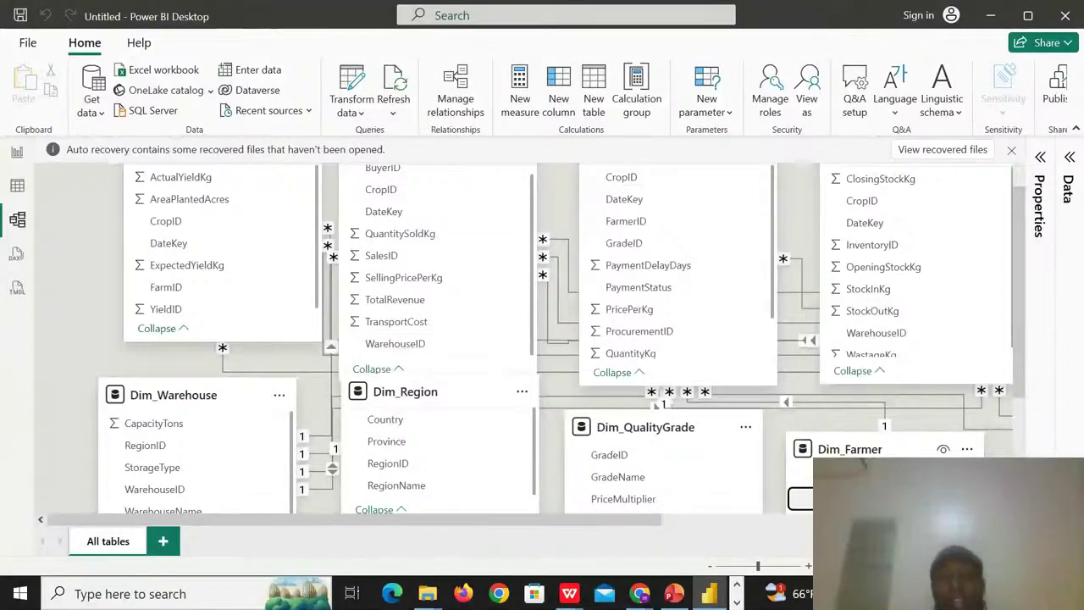
- Try to relate FarmerID in Fact_Procurement to FarmerID in Dim_Farmer
left_click_drag(166, 288, 647, 223)
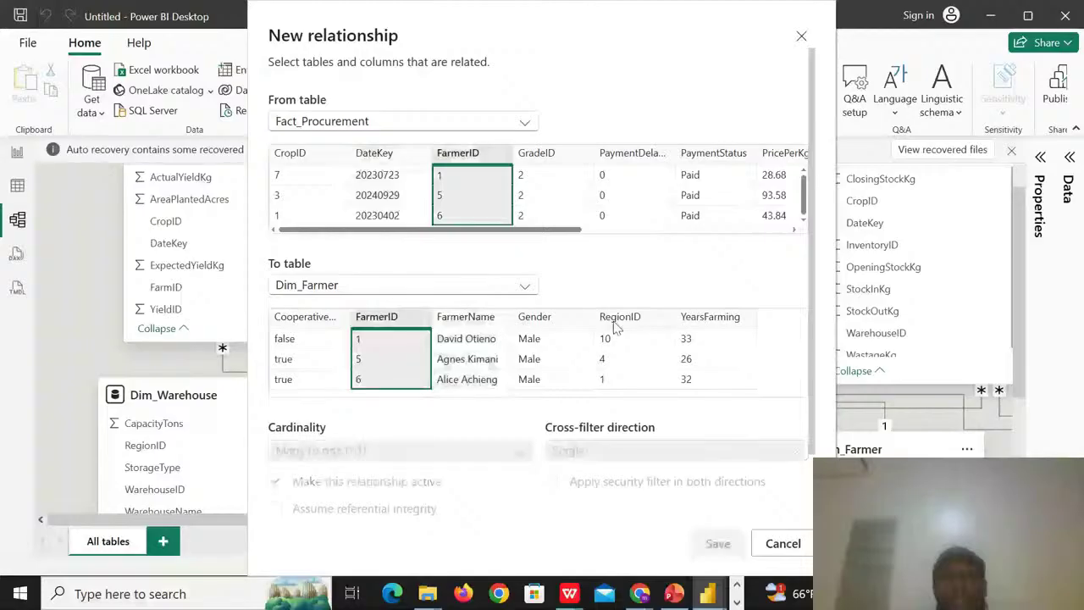
left_click(783, 544)
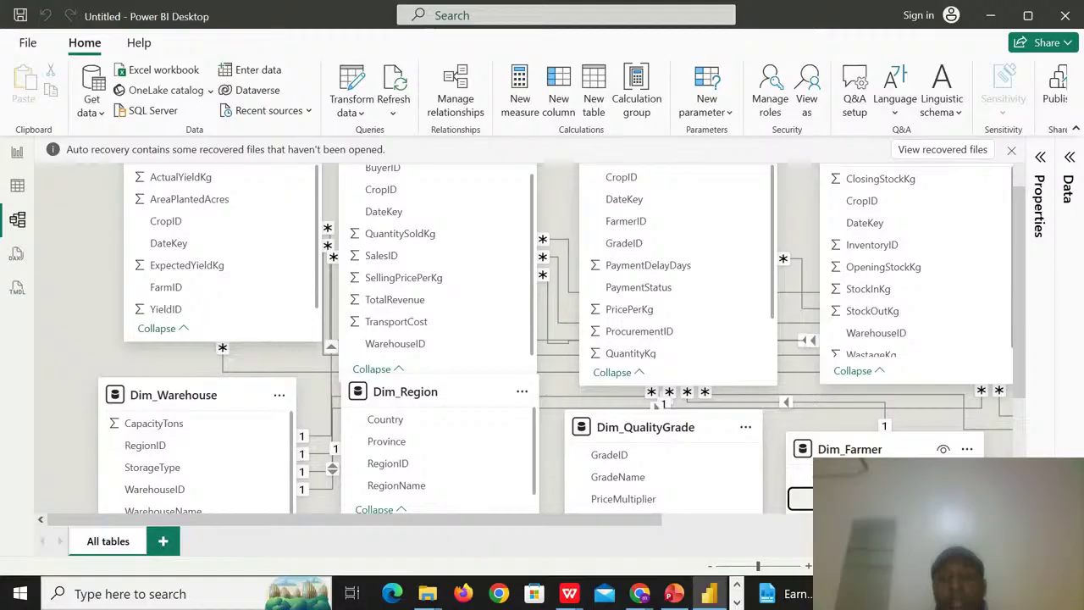
left_click_drag(647, 222, 650, 227)
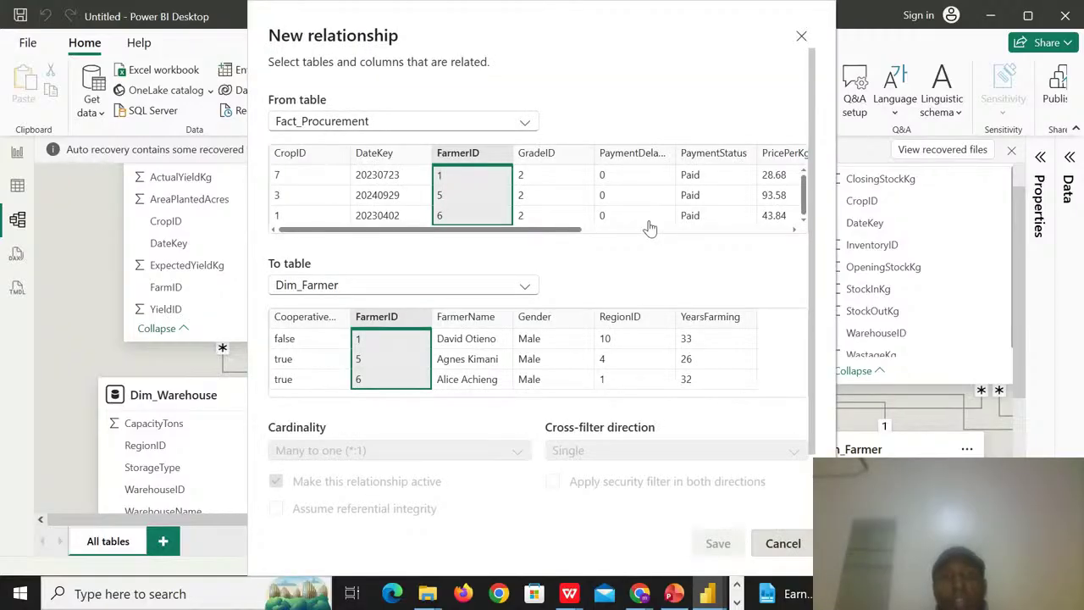
left_click(803, 547)
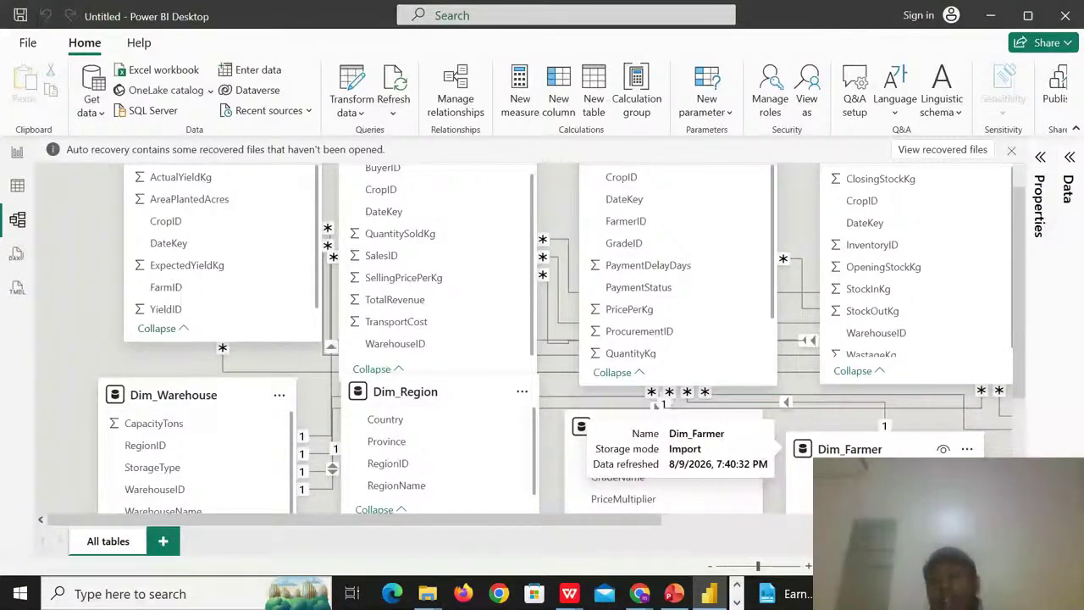
- Examine how the relationship lines connect the fact tables to Dim_QualityGrade, Dim_Farmer, Dim_Farm, Dim_Crop and Dim_Date
left_click_drag(654, 404, 249, 404)
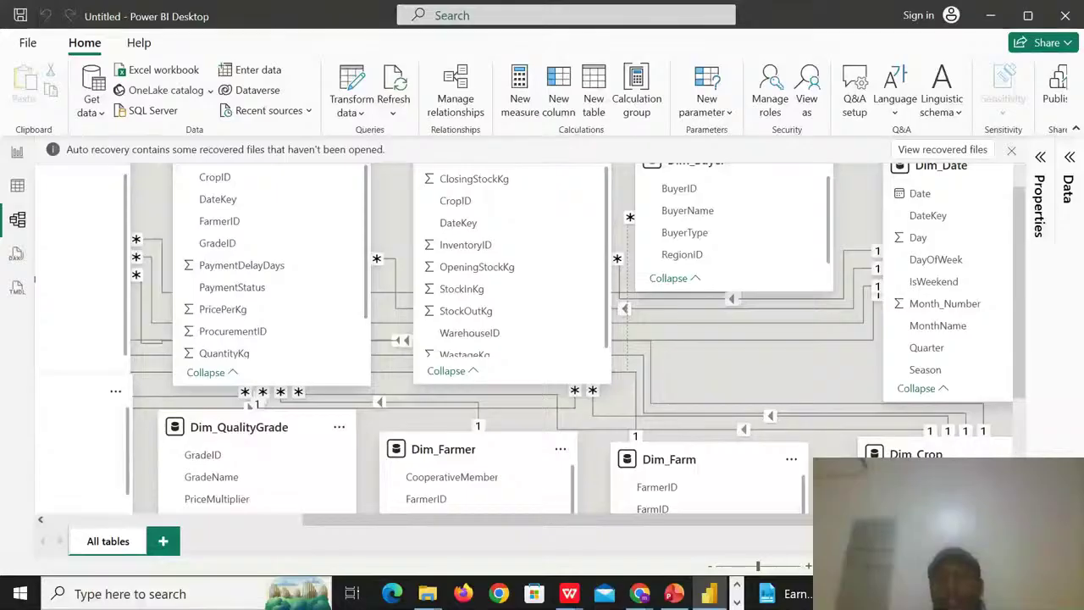
left_click(1006, 519)
left_click(1006, 519)
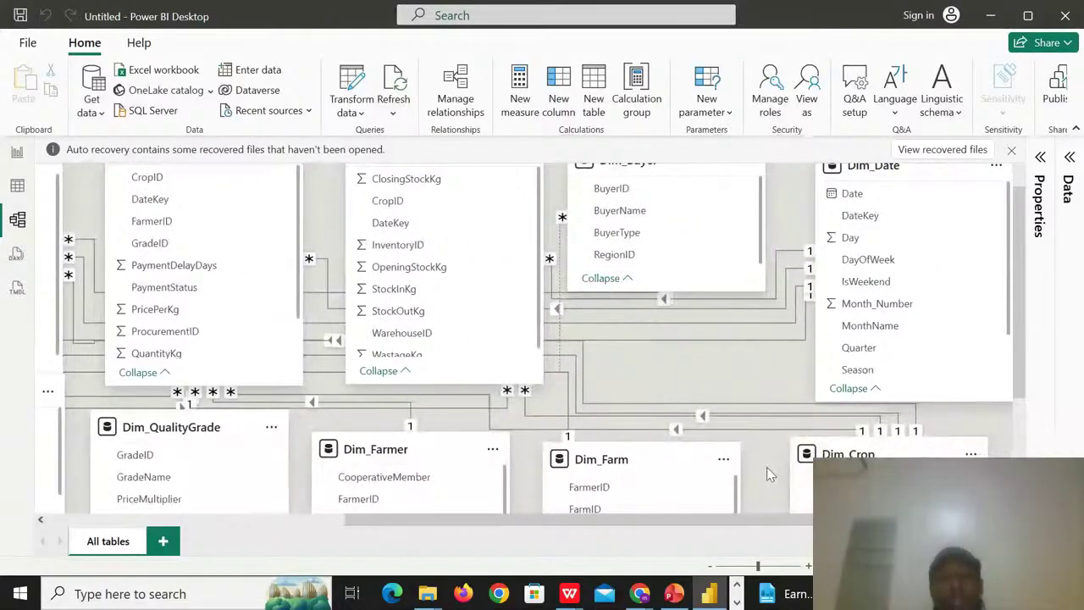
left_click(40, 519)
left_click(40, 519)
left_click(39, 520)
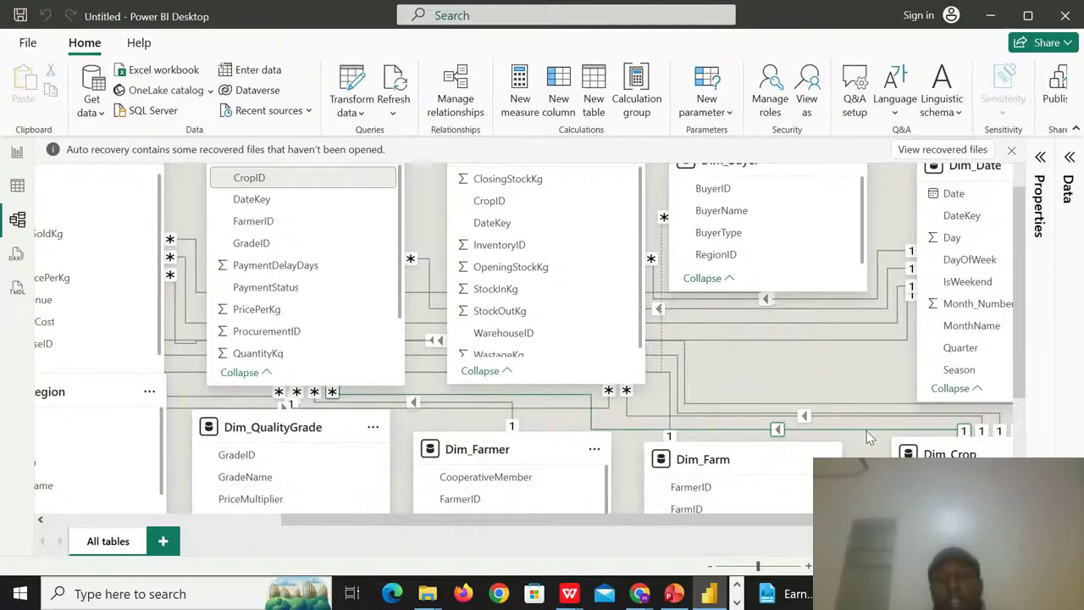
left_click(40, 519)
left_click(40, 520)
left_click(39, 519)
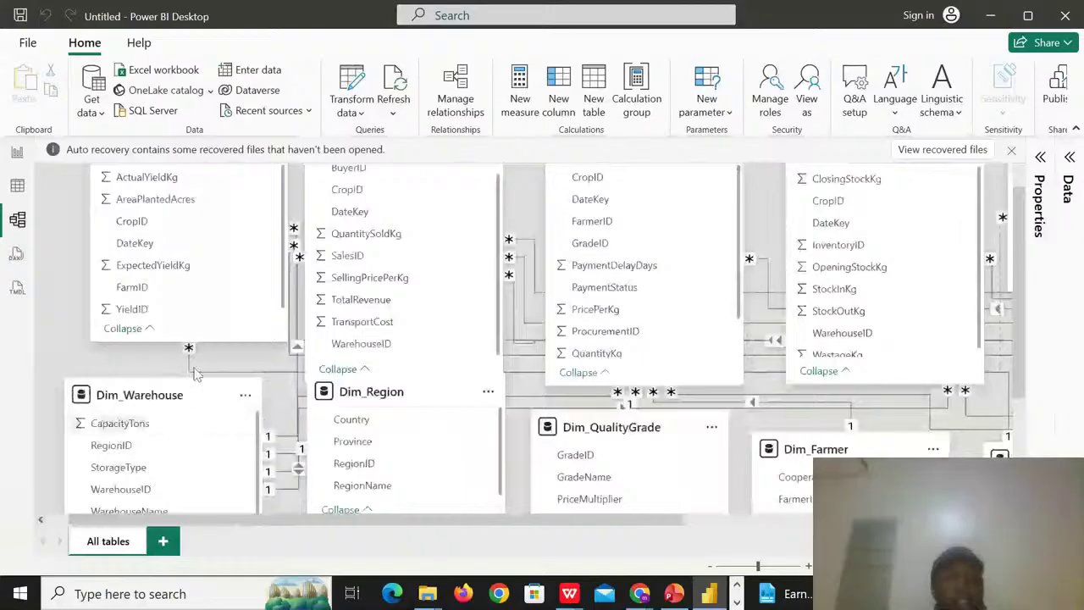
- Move Dim_Warehouse over to Dim_Farm and Dim_Region over to Dim_Farmer, clearing the space beneath Fact_CropYield and Fact_Sales
left_click_drag(139, 402, 1045, 435)
left_click(1007, 519)
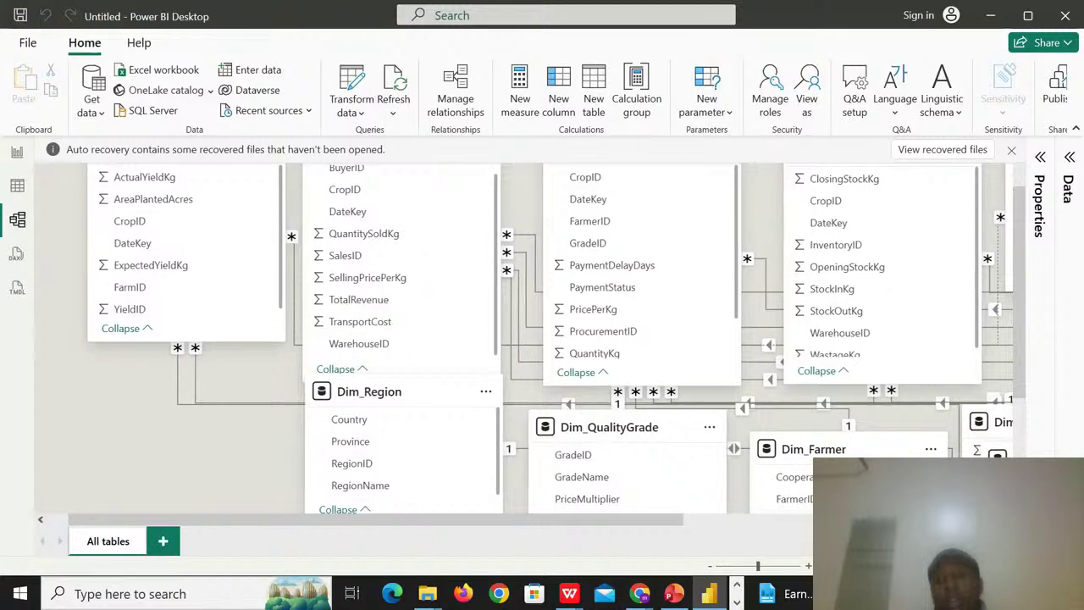
left_click_drag(377, 401, 836, 434)
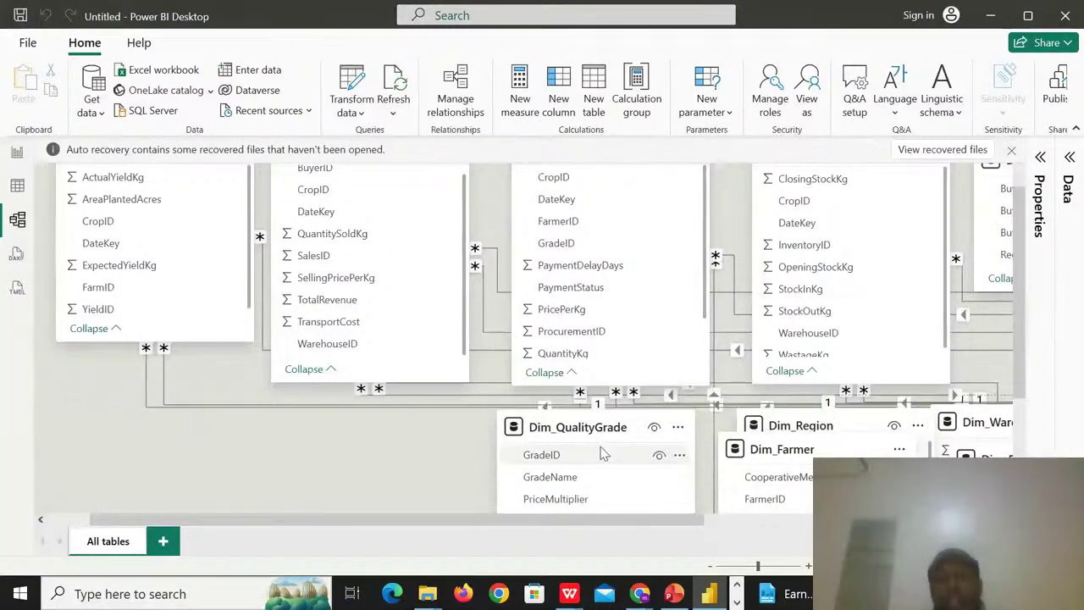
- Move Dim_Buyer into the free space directly below Fact_CropYield
scroll(525, 339, "right", 1)
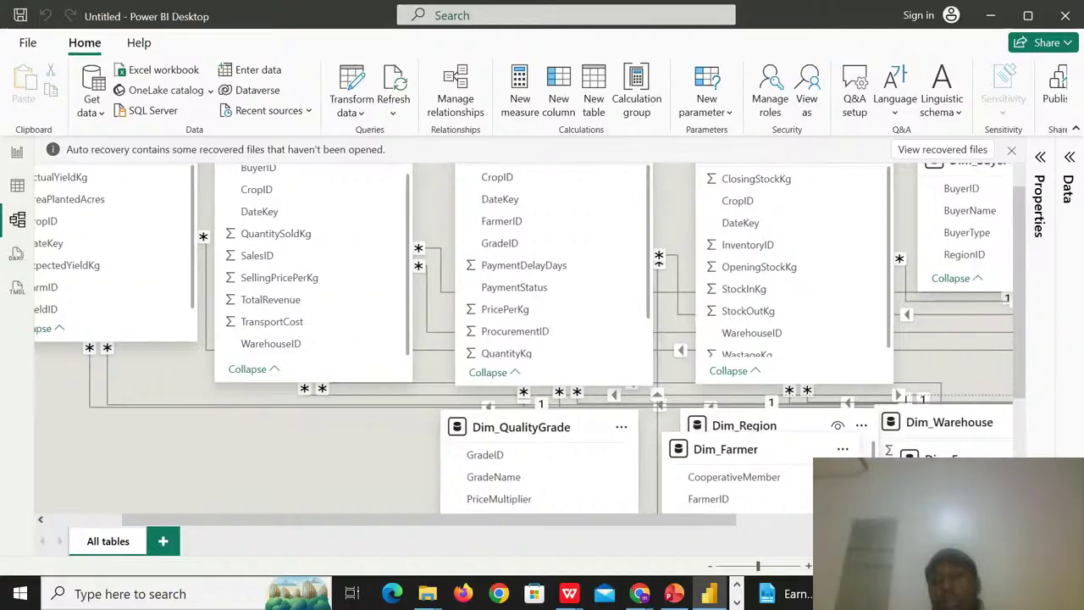
scroll(659, 257, "right", 3)
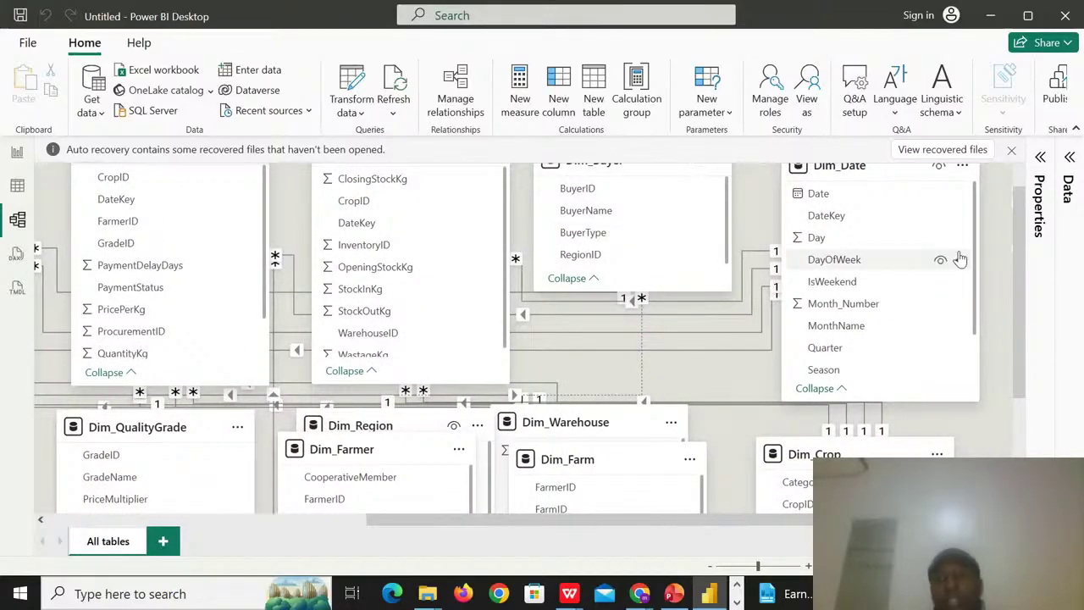
scroll(847, 220, "up", 1)
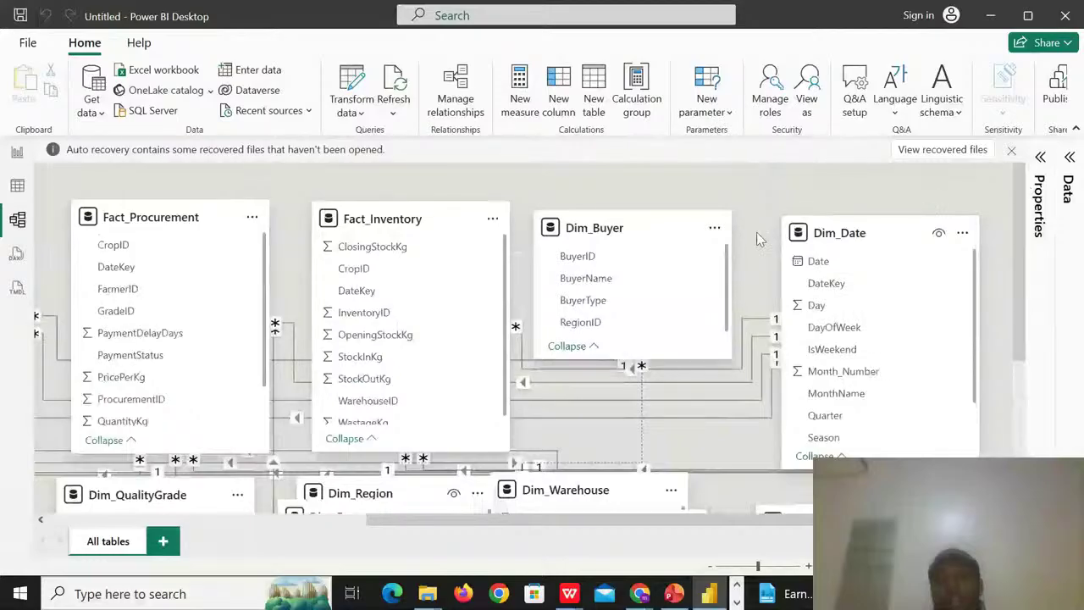
left_click_drag(653, 229, 31, 488)
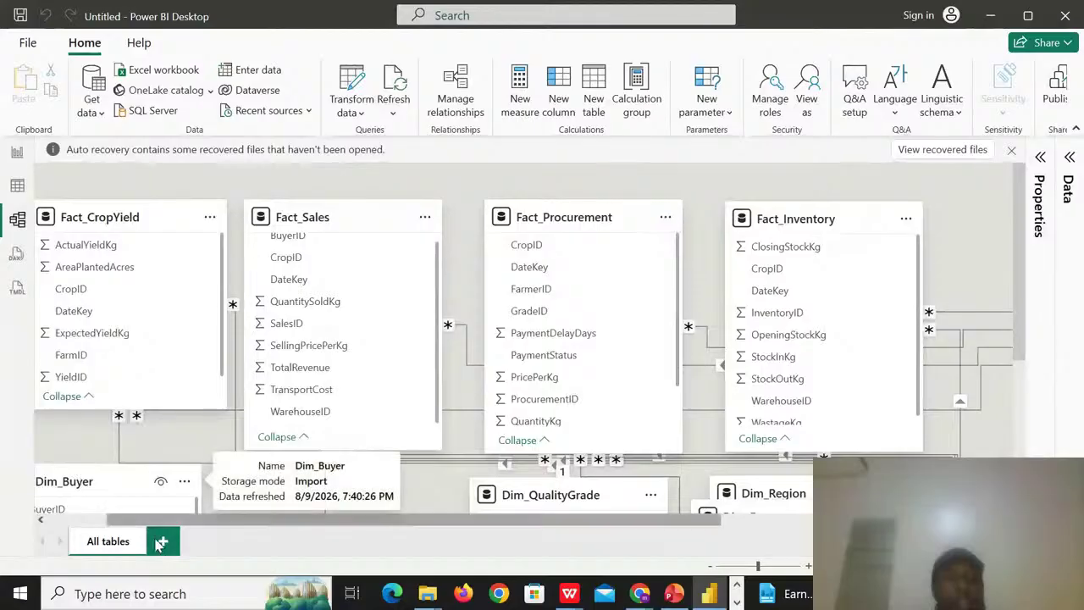
left_click(42, 520)
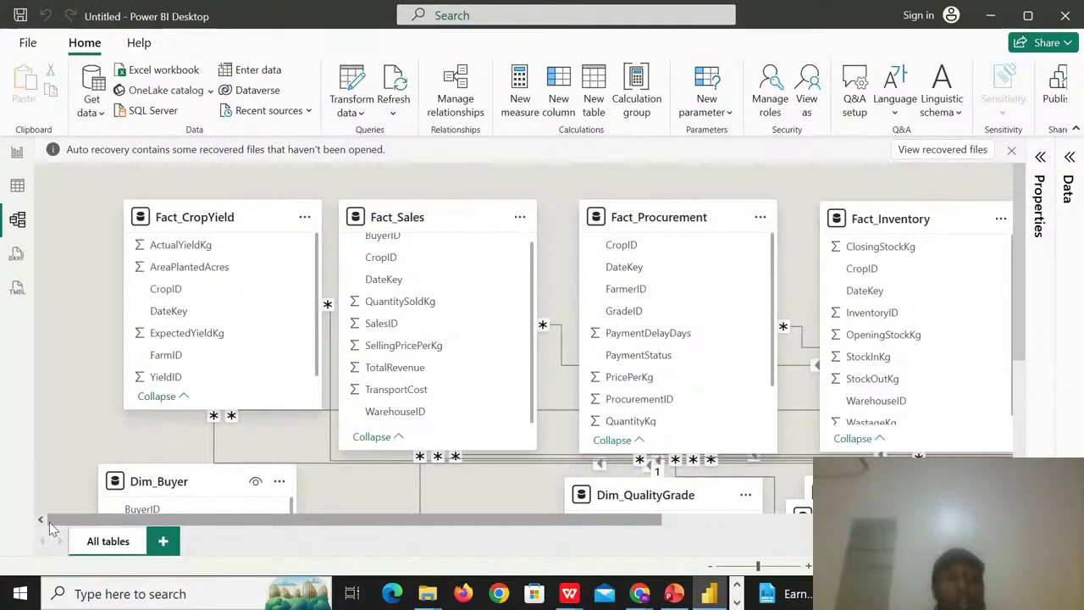
left_click_drag(182, 475, 136, 471)
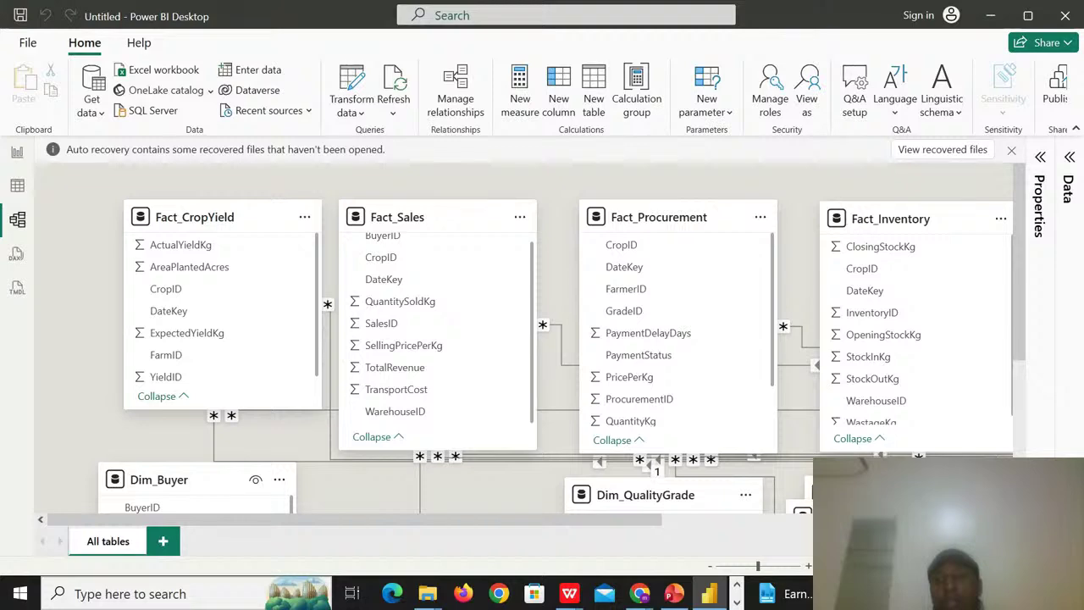
- Move Dim_Date below Fact_Sales, between Dim_Buyer and Dim_QualityGrade
scroll(849, 236, "right", 10)
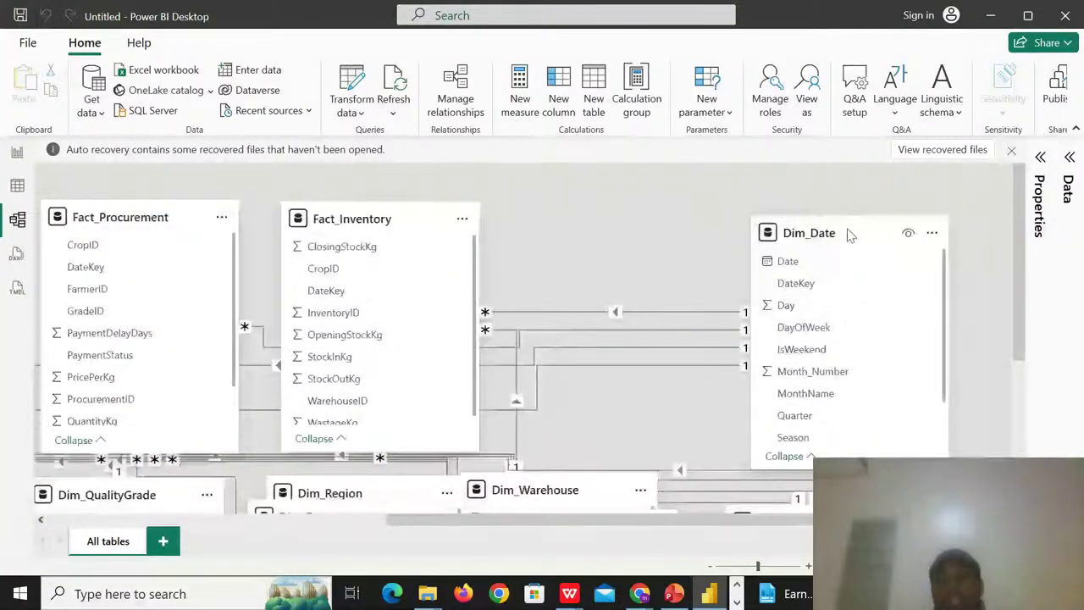
left_click_drag(849, 235, 22, 477)
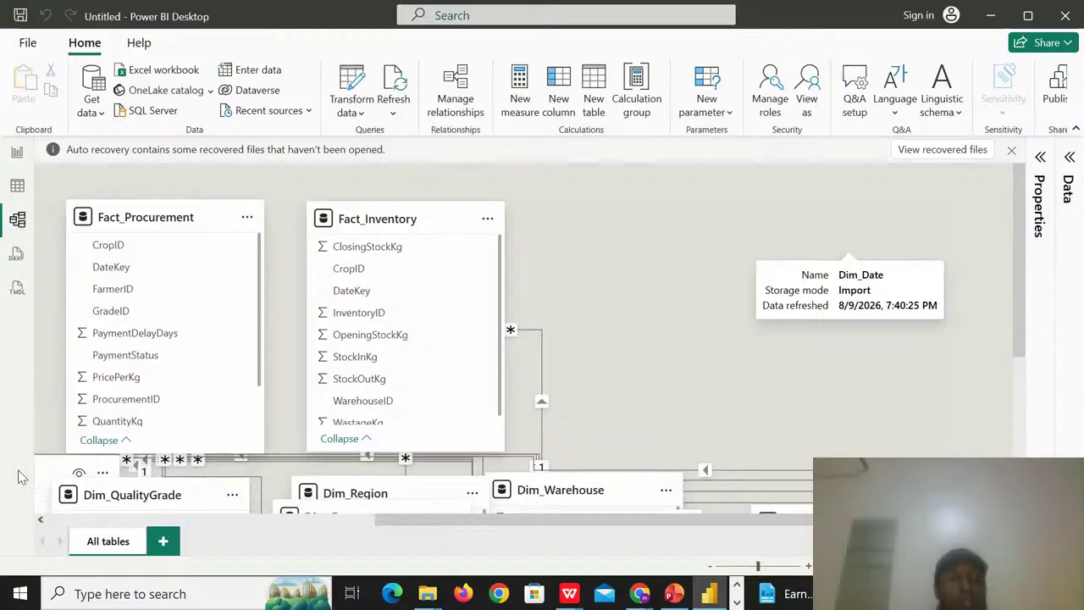
left_click(86, 520)
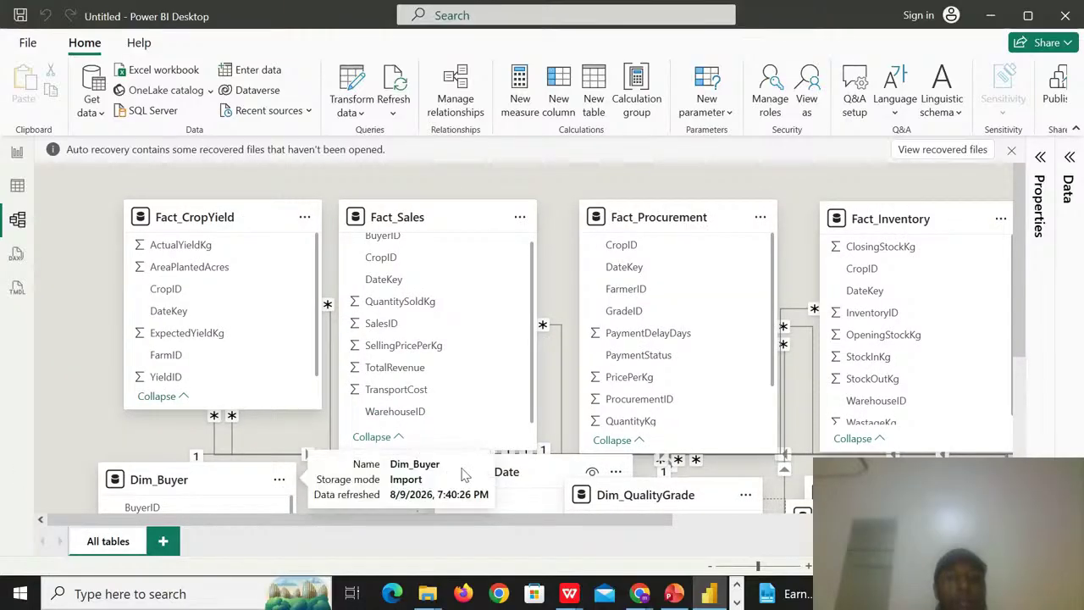
left_click_drag(465, 476, 688, 519)
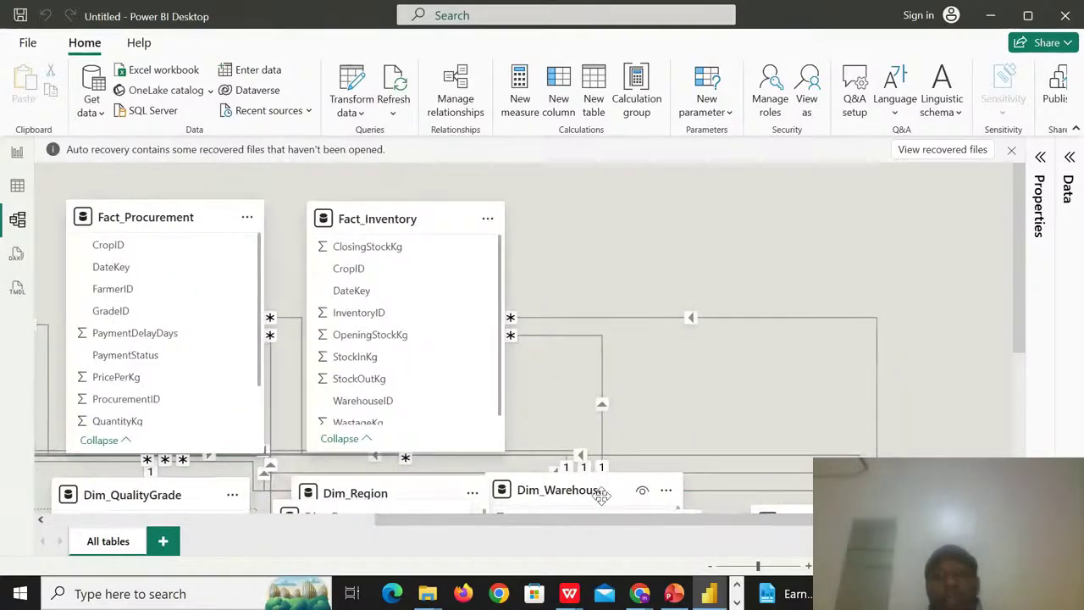
- Place Dim_Warehouse next to Fact_Inventory in the upper row, with Dim_Region on its far side
left_click_drag(597, 490, 779, 246)
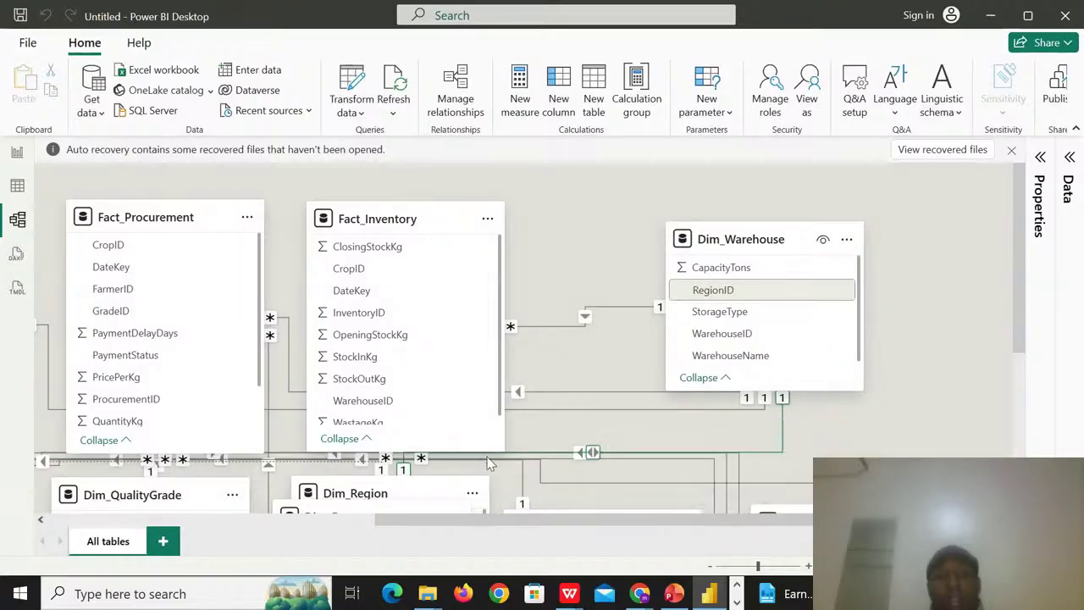
left_click_drag(446, 493, 968, 346)
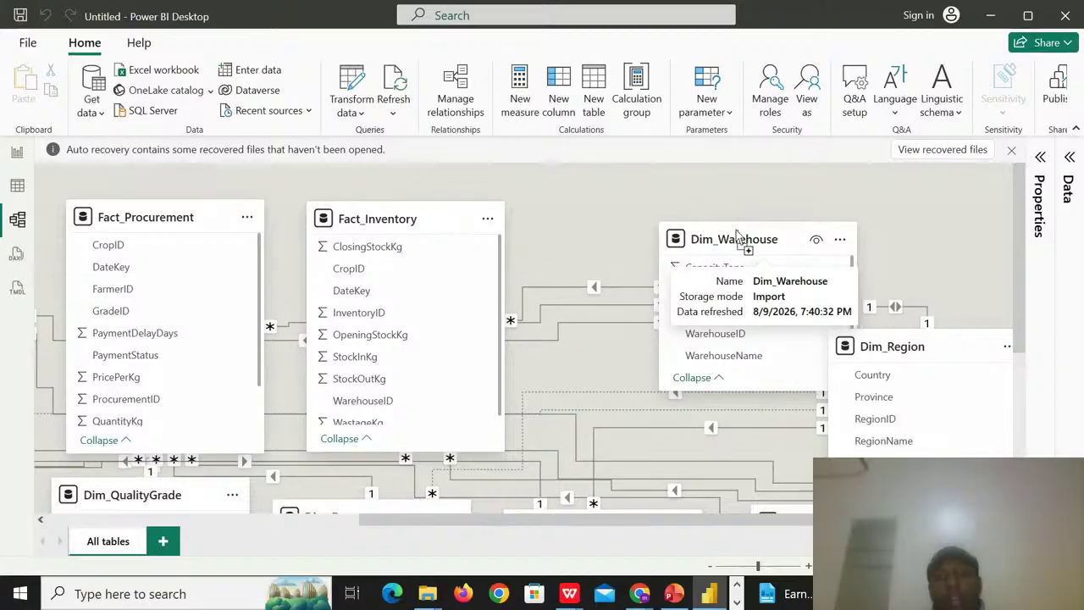
left_click_drag(764, 236, 650, 197)
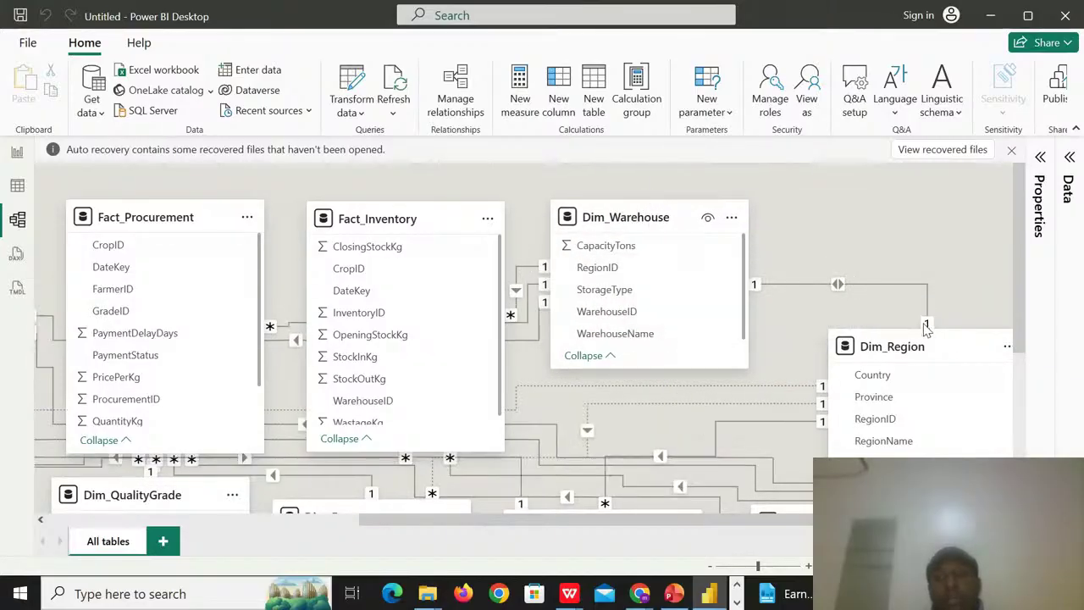
left_click_drag(907, 349, 881, 229)
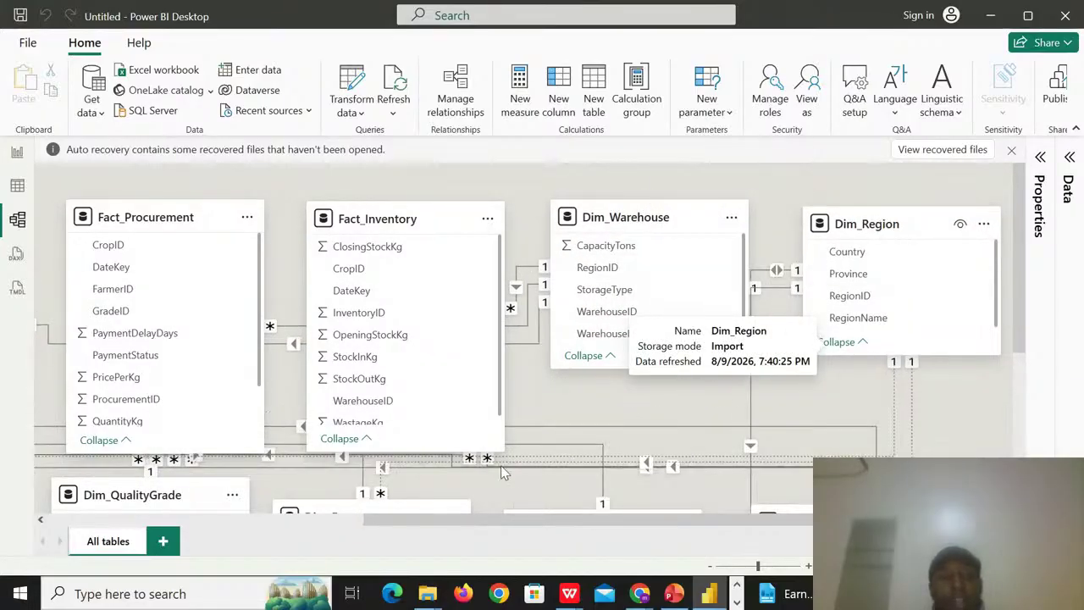
- Move Dim_Farmer beneath Dim_Region, clear of Dim_QualityGrade and Dim_Farm
left_click(39, 520)
left_click(40, 519)
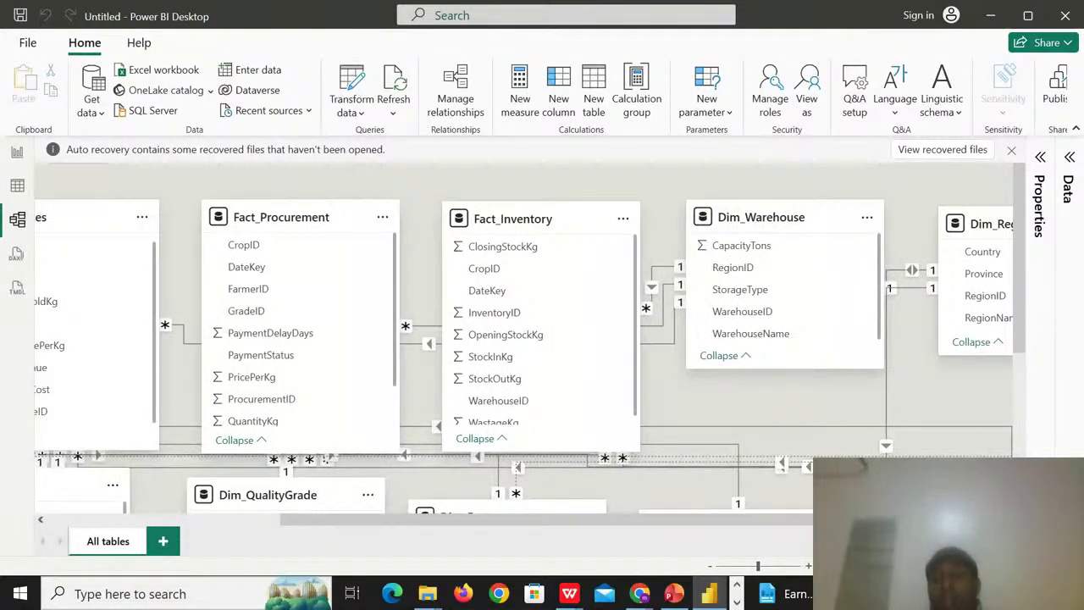
scroll(525, 339, "down", 5)
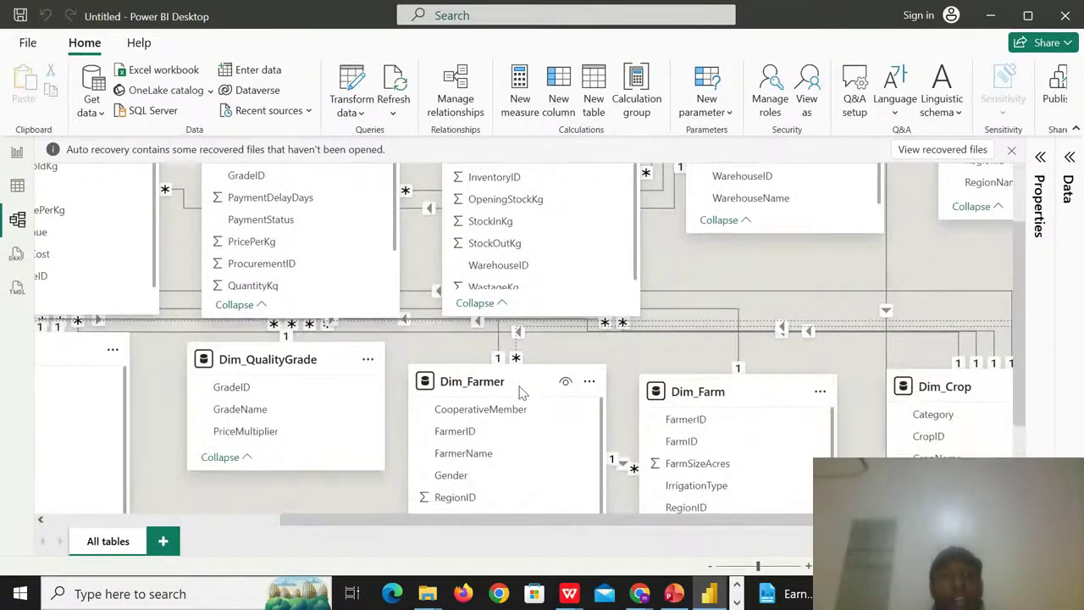
left_click_drag(550, 371, 952, 270)
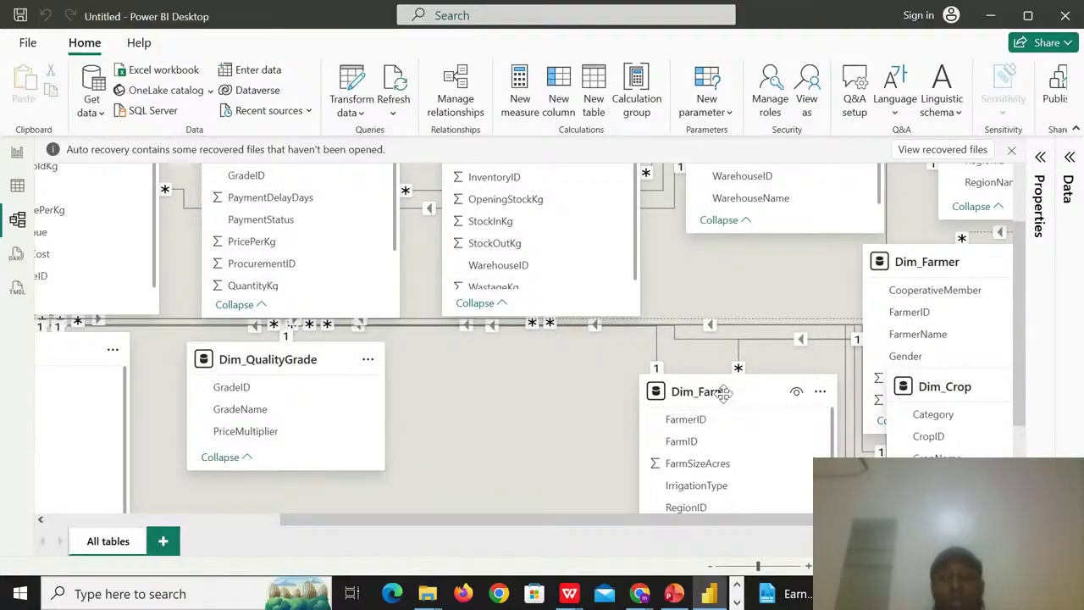
- Arrange Dim_Farm, Dim_Crop and Dim_QualityGrade in a row beneath Fact_Procurement, Fact_Inventory and Dim_Warehouse
left_click_drag(718, 391, 56, 439)
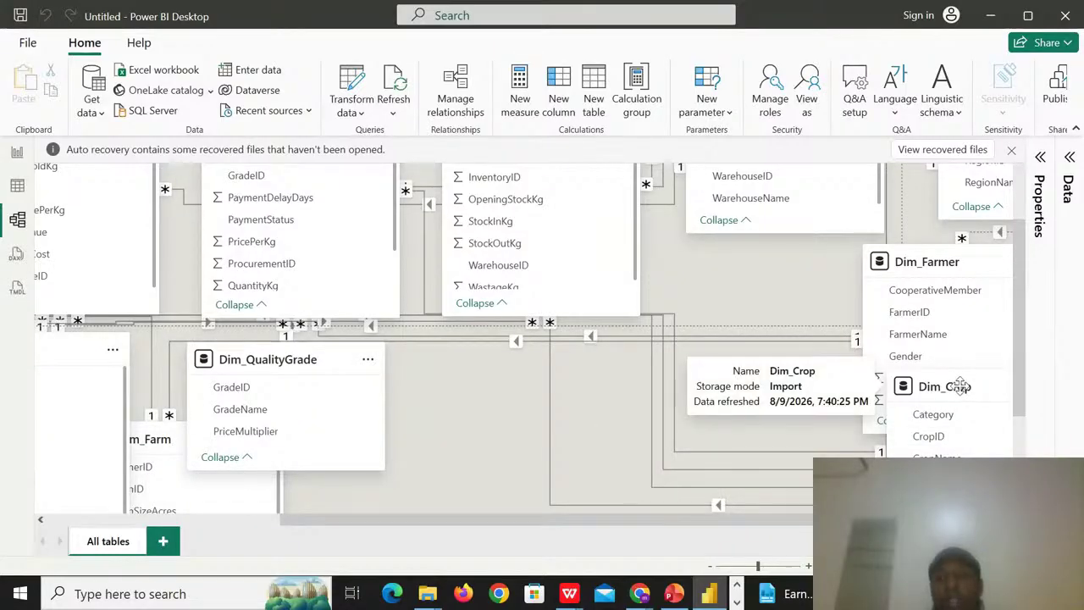
left_click_drag(958, 389, 460, 447)
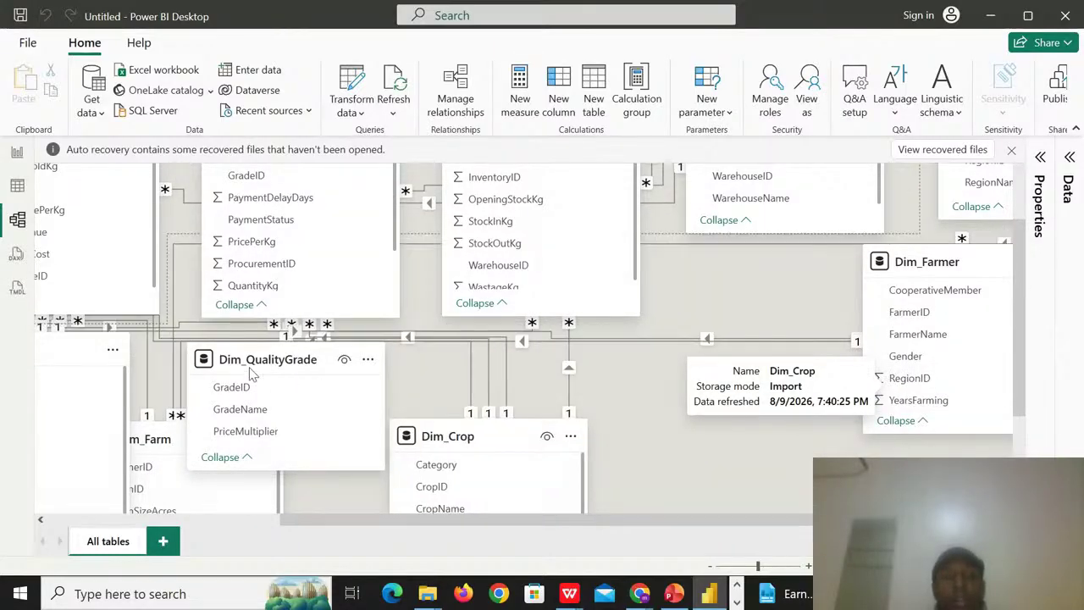
left_click_drag(271, 369, 677, 402)
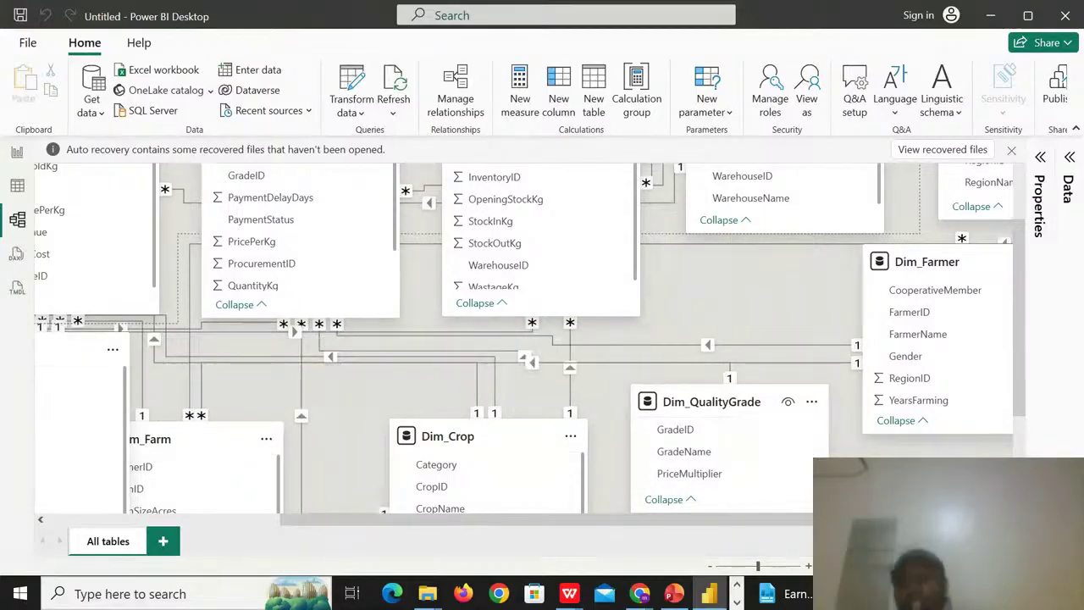
scroll(525, 338, "right", 5)
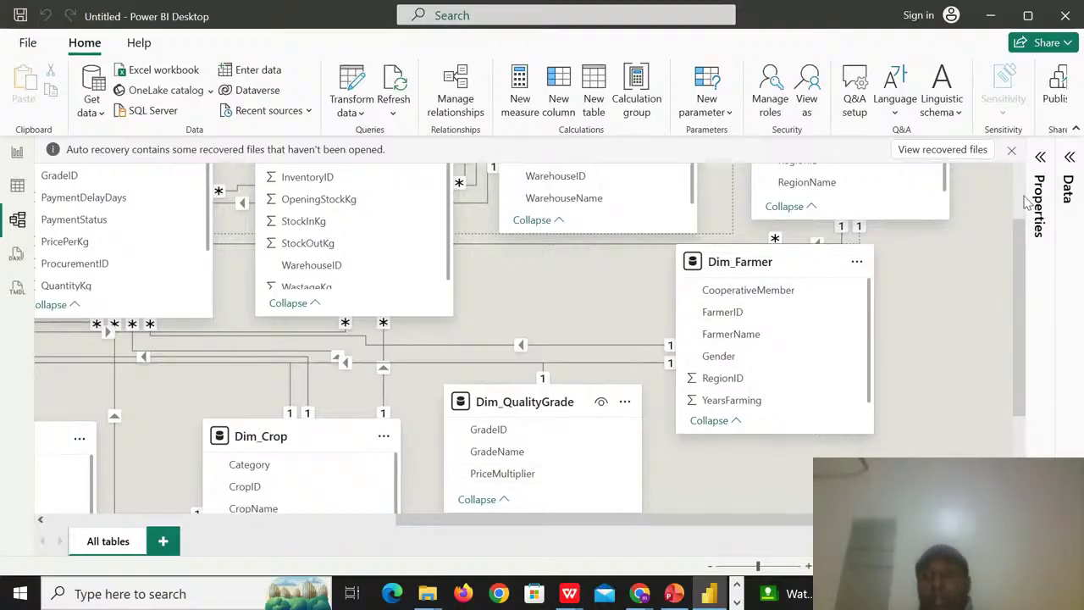
scroll(1023, 199, "up", 3)
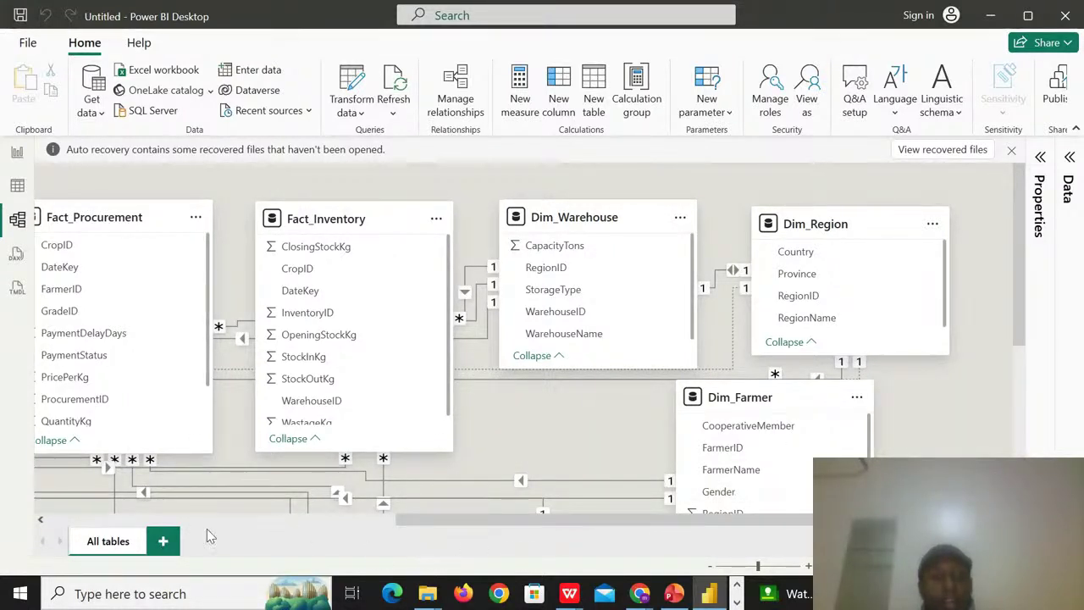
left_click(41, 520)
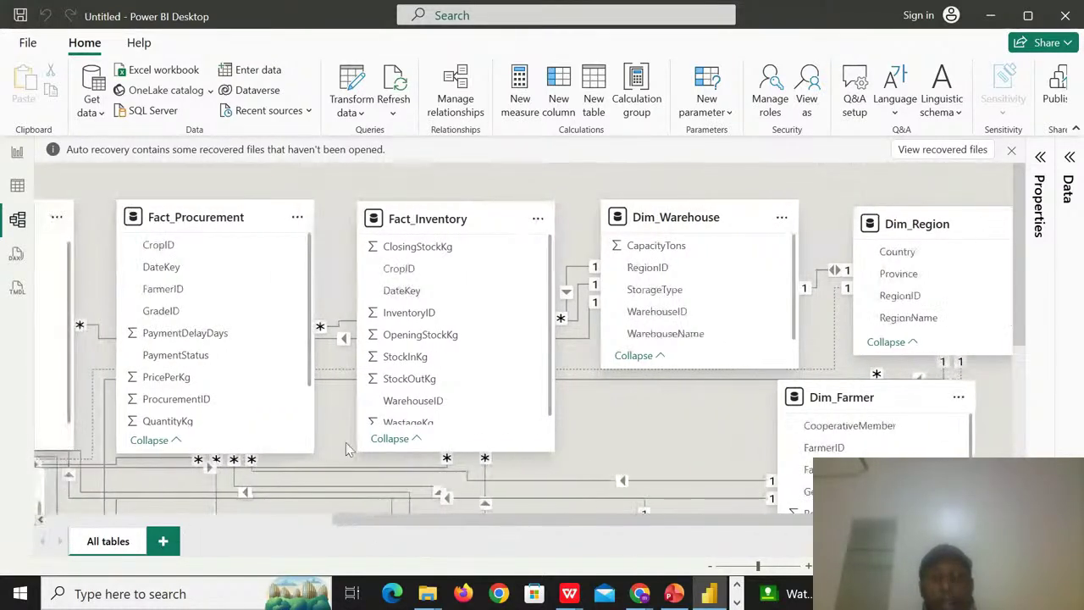
- Move Dim_QualityGrade beside Dim_Farmer, and raise Dim_Crop and Dim_Farm closer to the fact tables above them
scroll(718, 441, "down", 3)
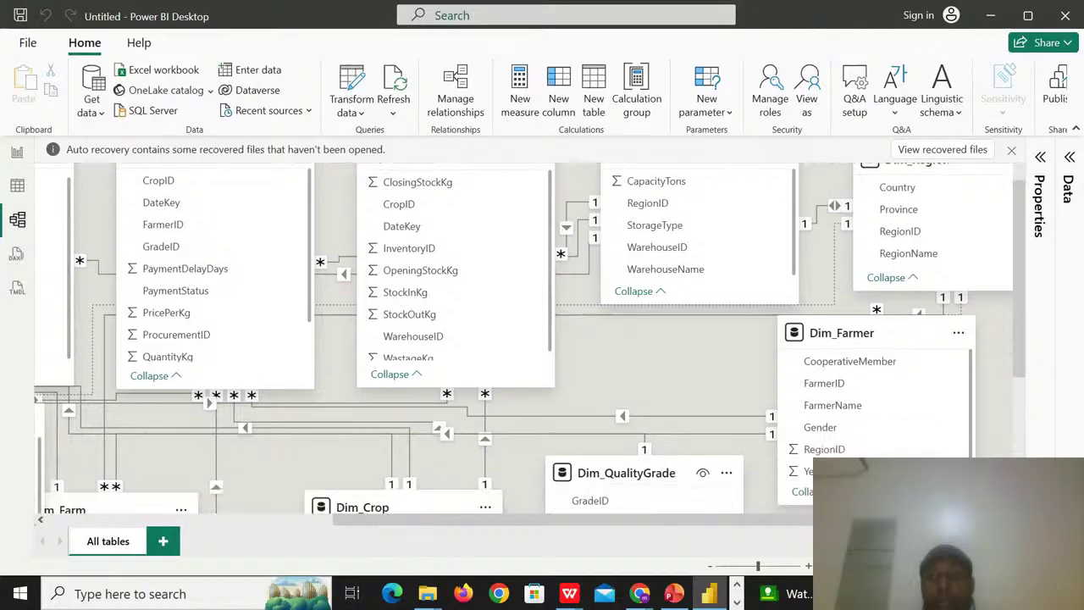
left_click_drag(614, 396, 636, 319)
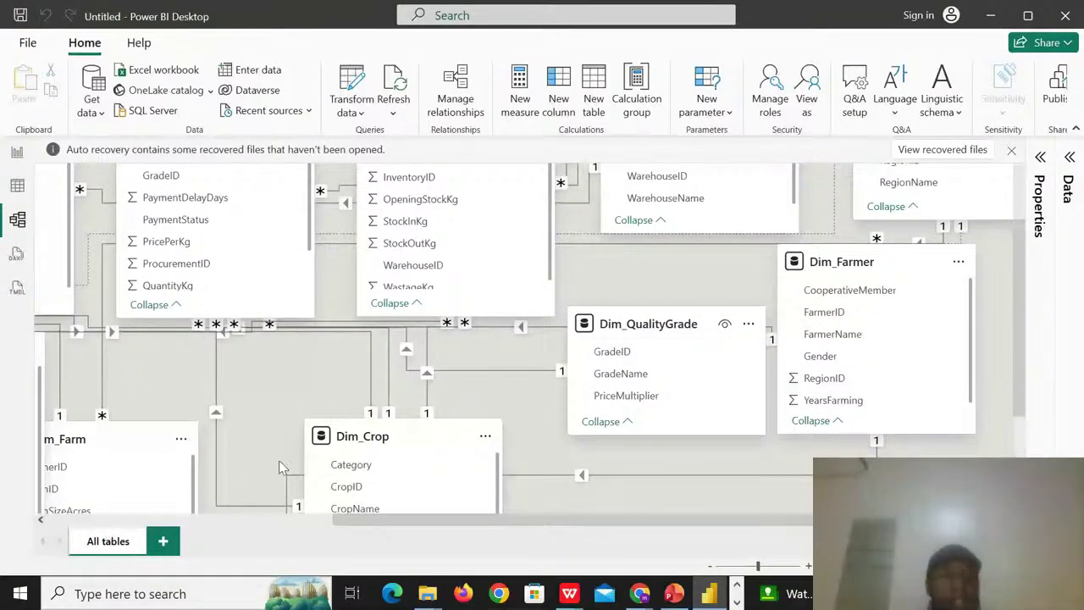
left_click_drag(371, 442, 307, 381)
left_click_drag(80, 438, 92, 371)
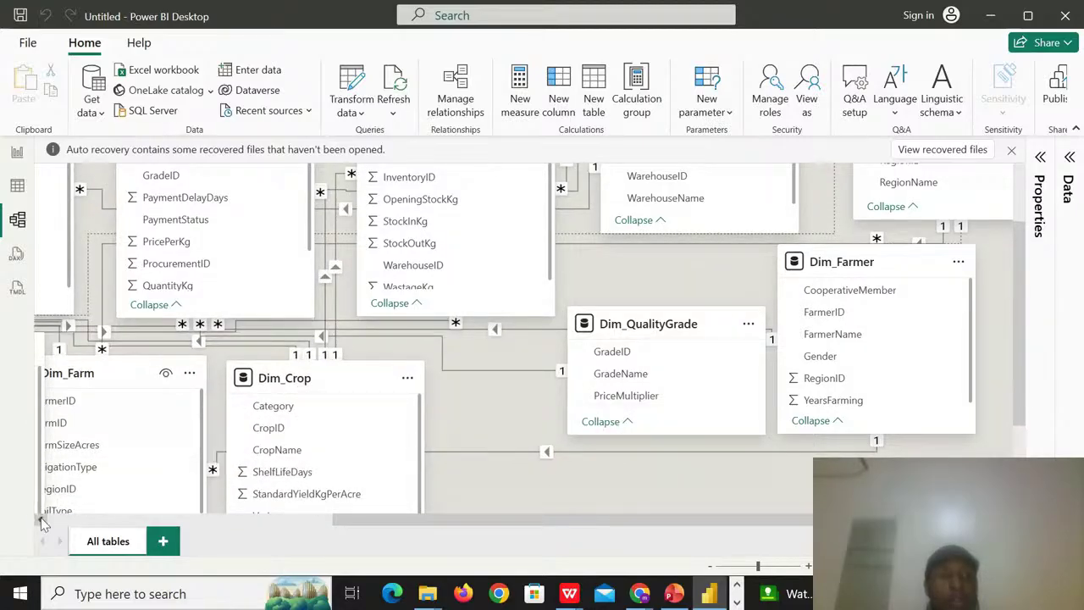
- Shift Dim_Crop and Dim_Farm away from Dim_Date so that Dim_Farm and Dim_Date no longer overlap
left_click(41, 520)
left_click(41, 520)
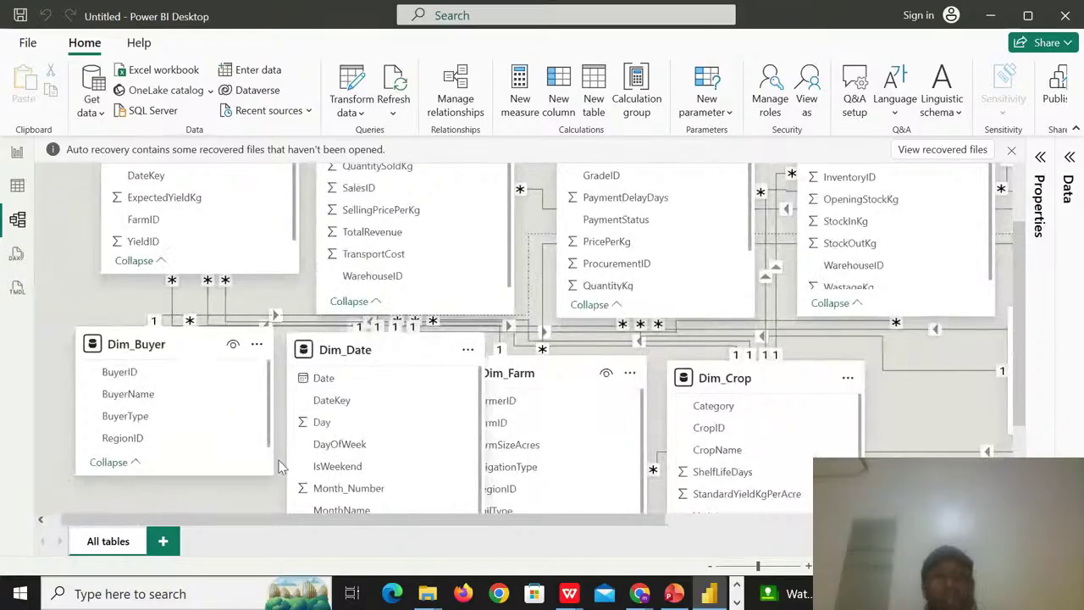
left_click_drag(796, 381, 890, 380)
left_click_drag(574, 370, 636, 371)
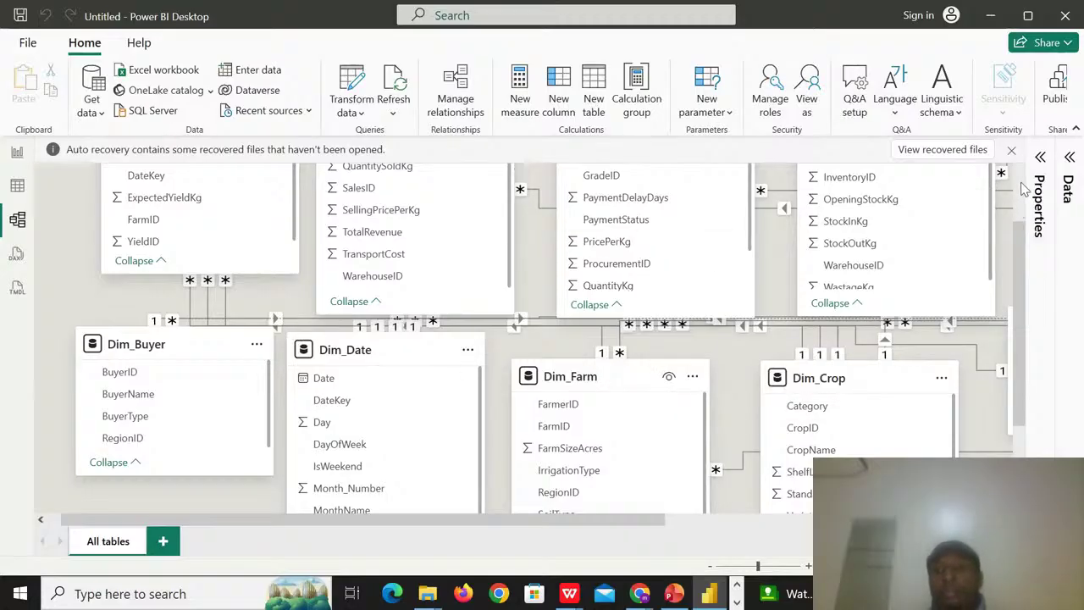
- Preview a BuyerID relationship between Dim_Buyer and Fact_Sales and close it without saving
scroll(1021, 195, "up", 3)
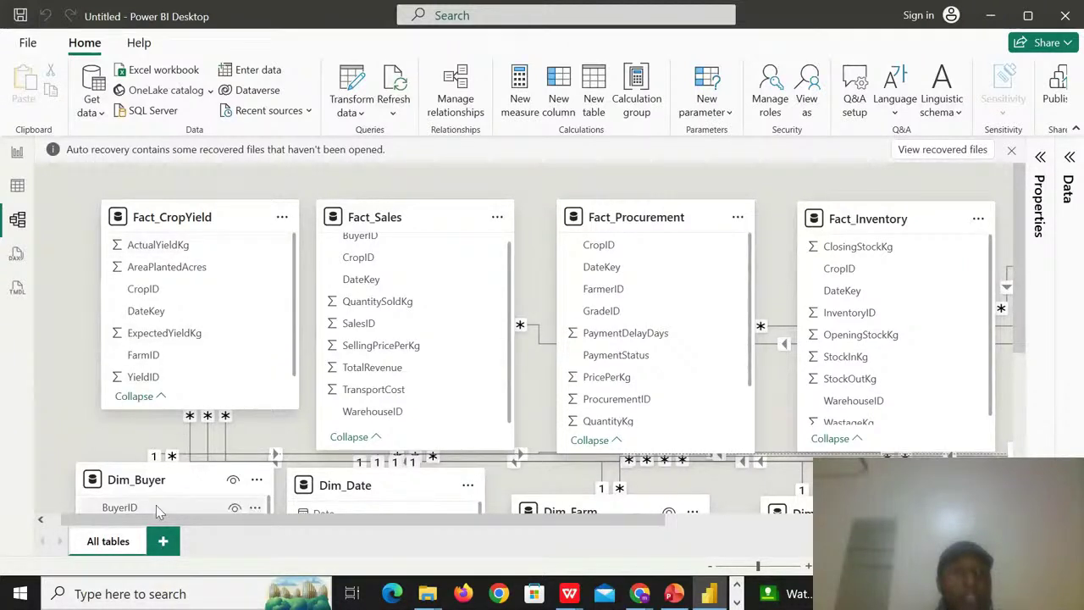
left_click_drag(157, 511, 392, 245)
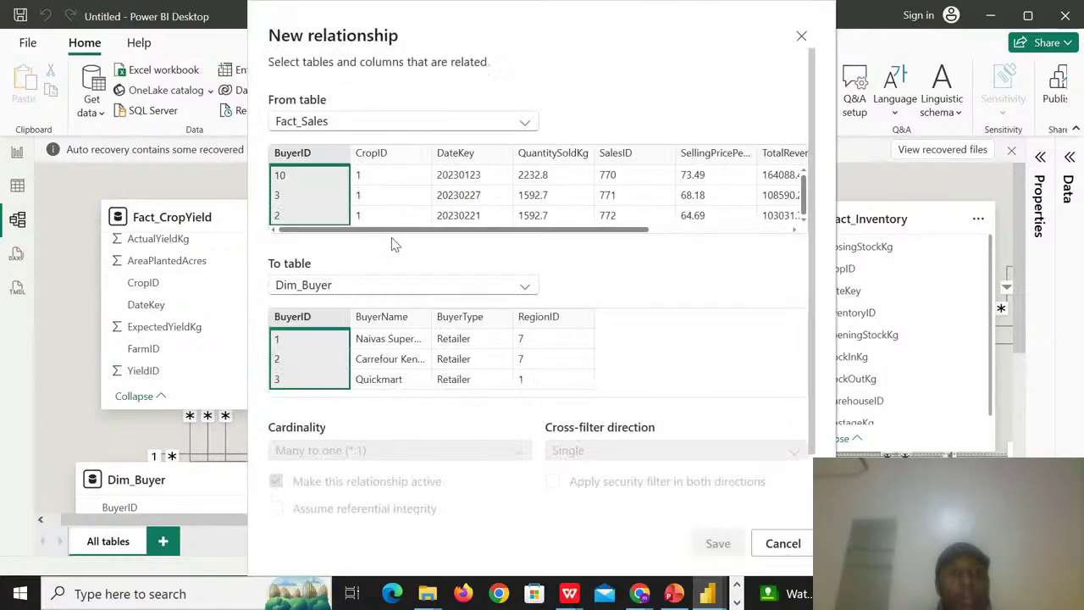
left_click(782, 543)
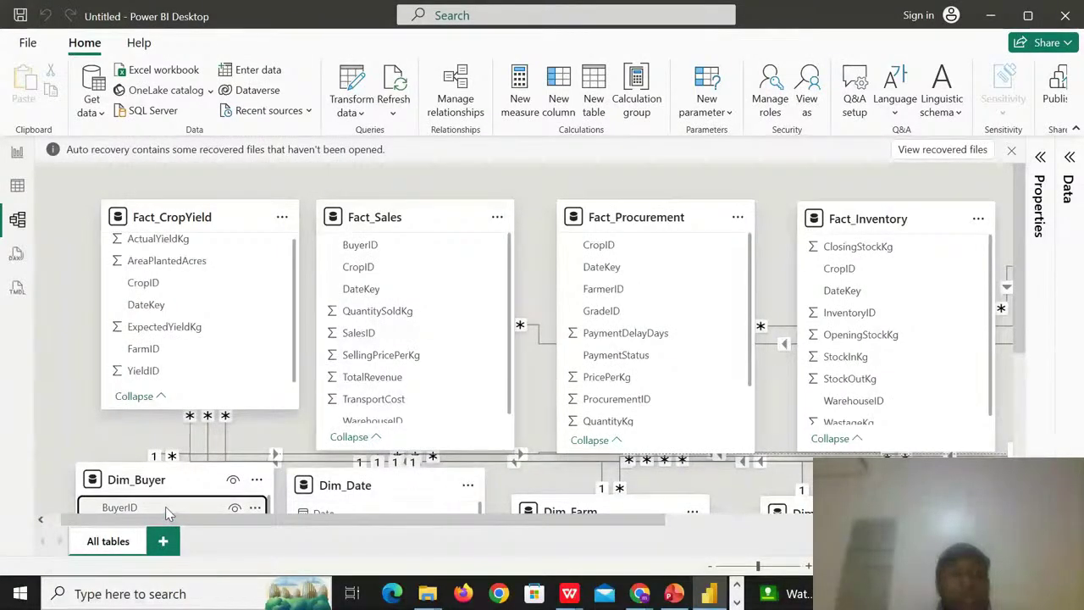
left_click_drag(165, 506, 194, 508)
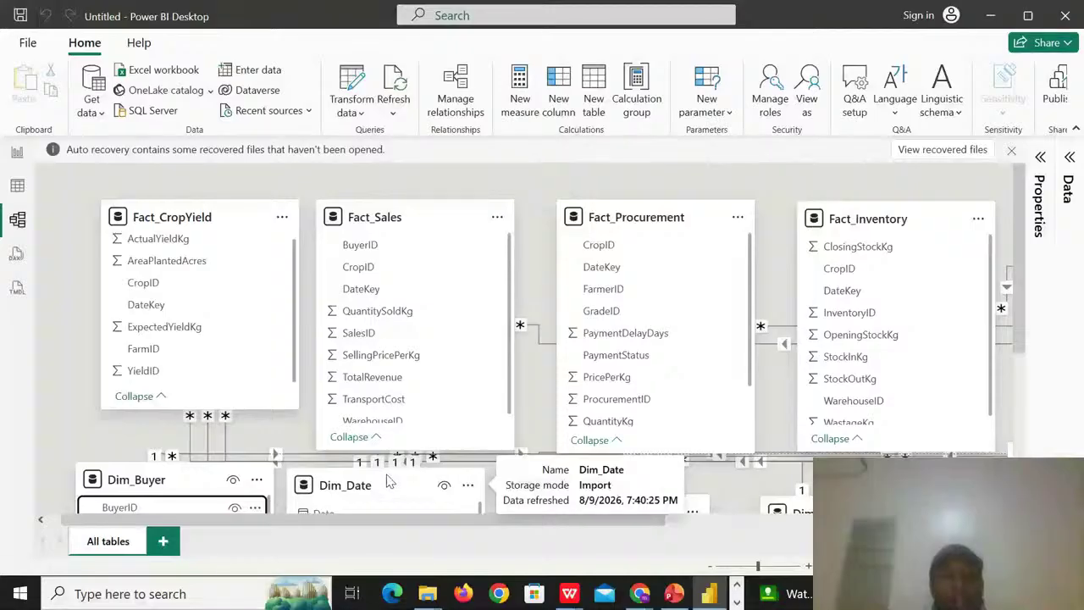
- Raise Dim_Date toward Fact_Sales and preview its DateKey relationships with Fact_CropYield and Fact_Sales, cancelling each one
left_click_drag(390, 479, 400, 446)
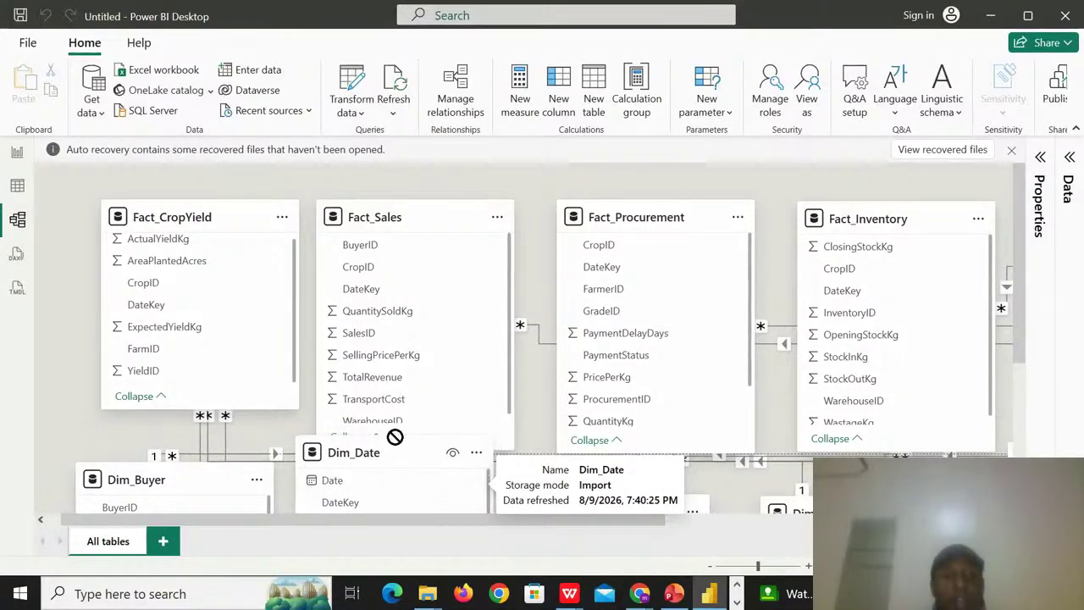
left_click_drag(366, 500, 180, 318)
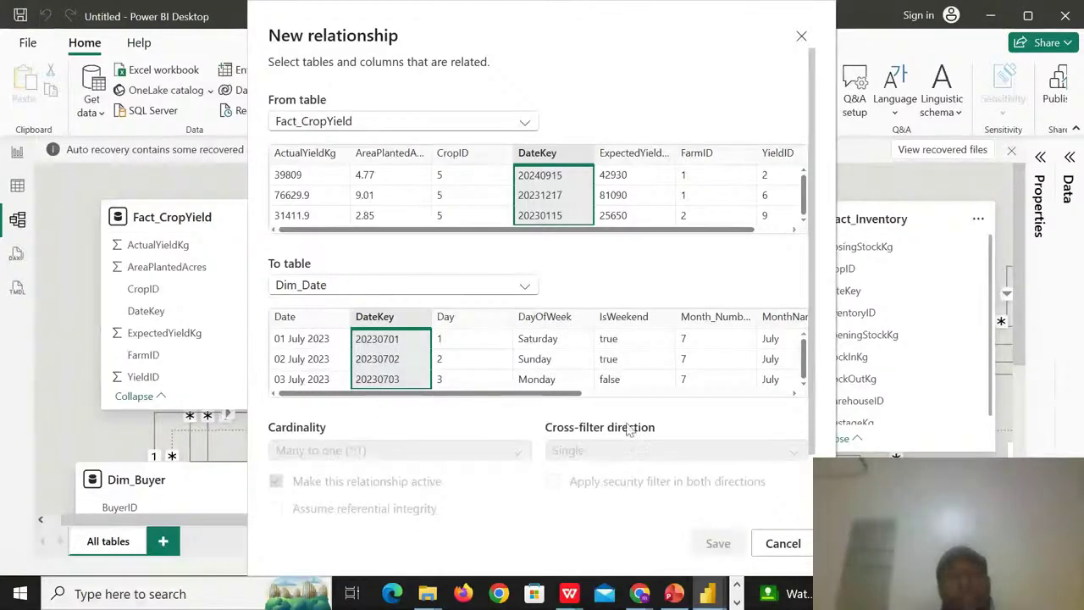
left_click(777, 542)
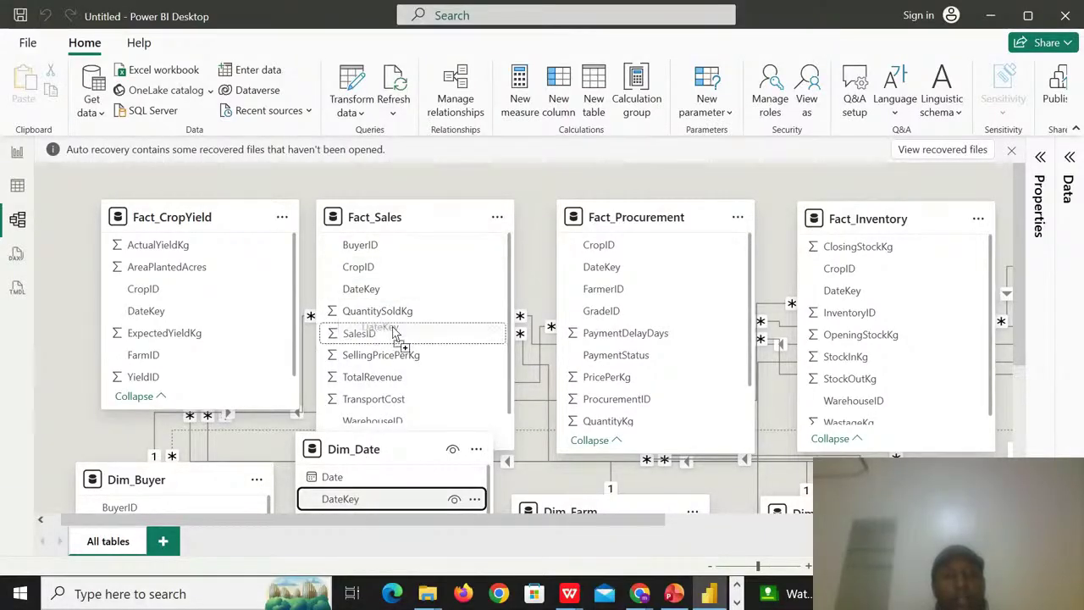
left_click_drag(341, 499, 393, 291)
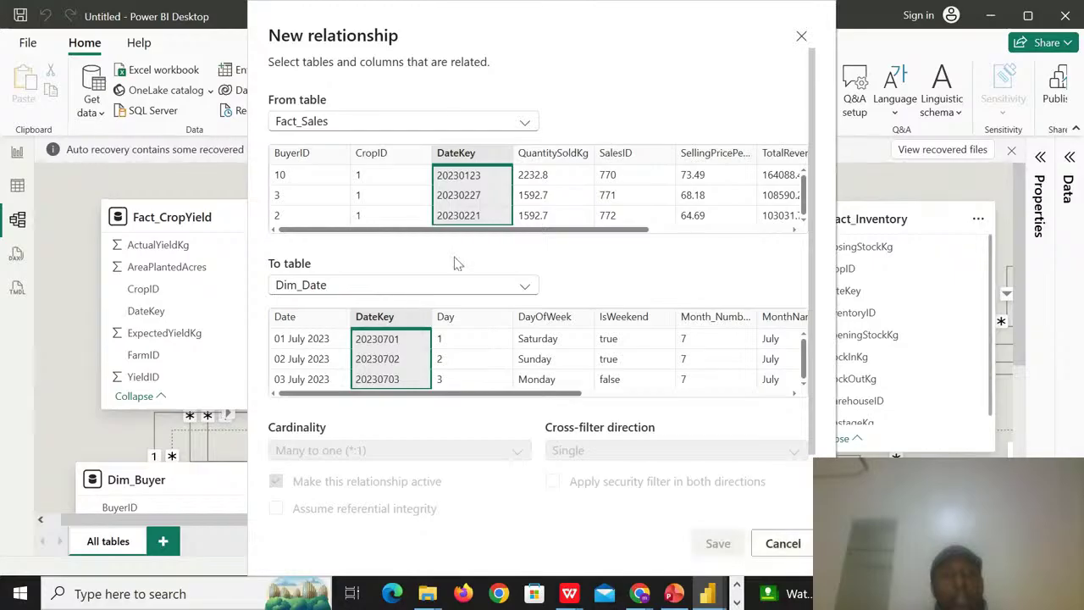
left_click(776, 543)
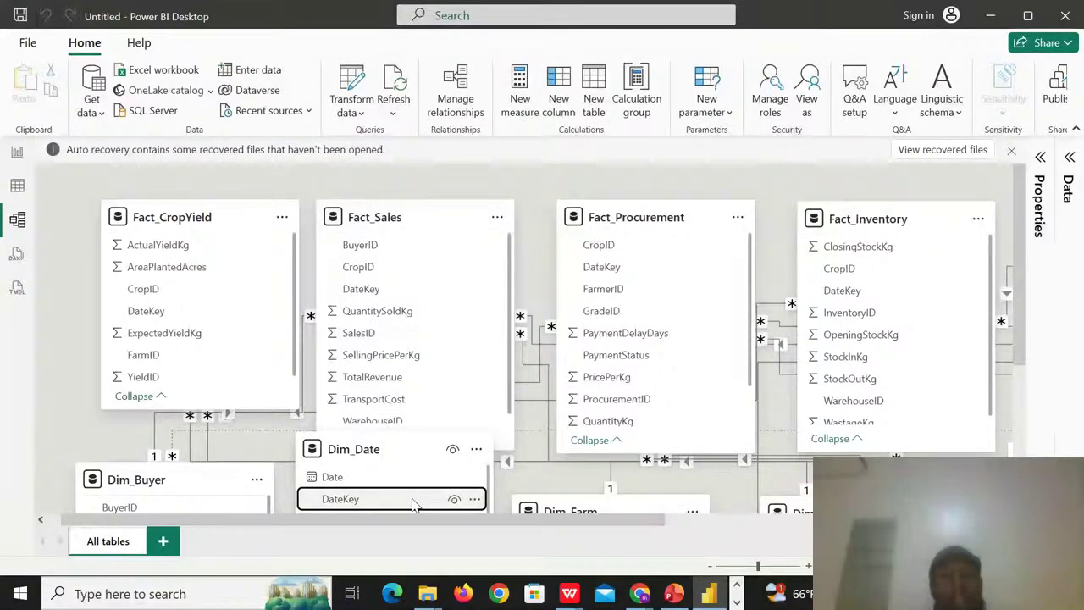
- Preview the DateKey relationships of Dim_Date with Fact_Procurement and Fact_Inventory, cancelling each one
left_click_drag(414, 504, 635, 273)
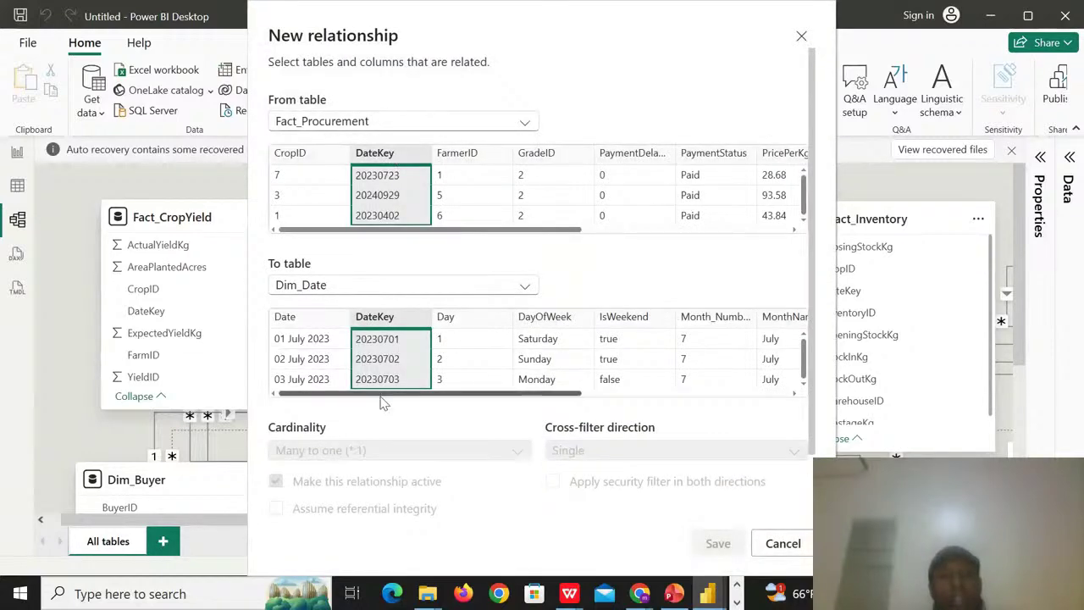
left_click(786, 546)
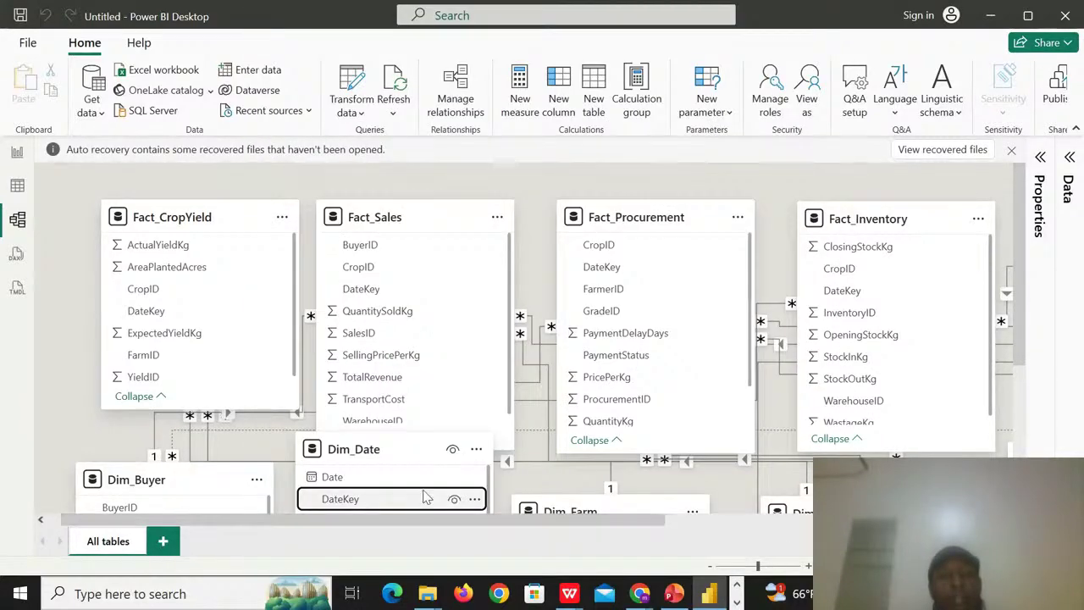
left_click_drag(413, 503, 865, 294)
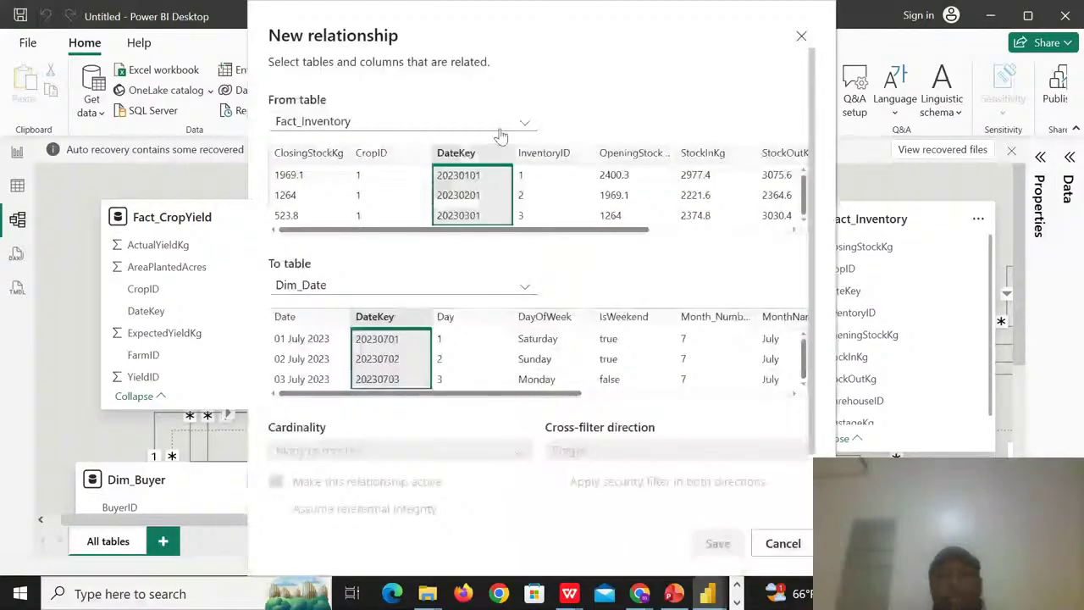
left_click(796, 543)
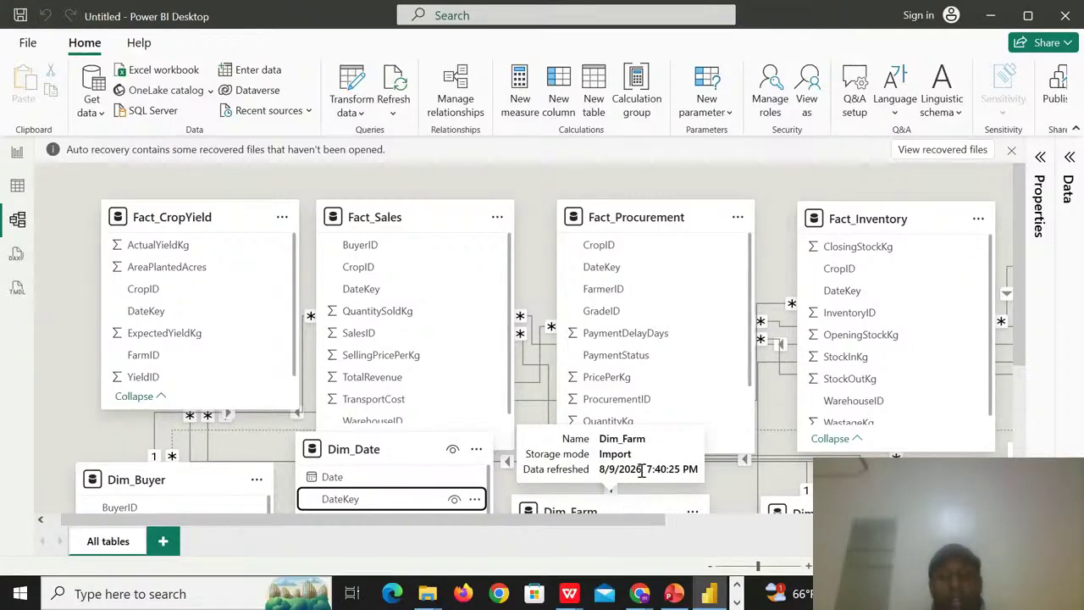
- Raise Dim_Farm toward Fact_Procurement and preview its FarmID relationship with Fact_CropYield without saving it
scroll(647, 496, "right", 2)
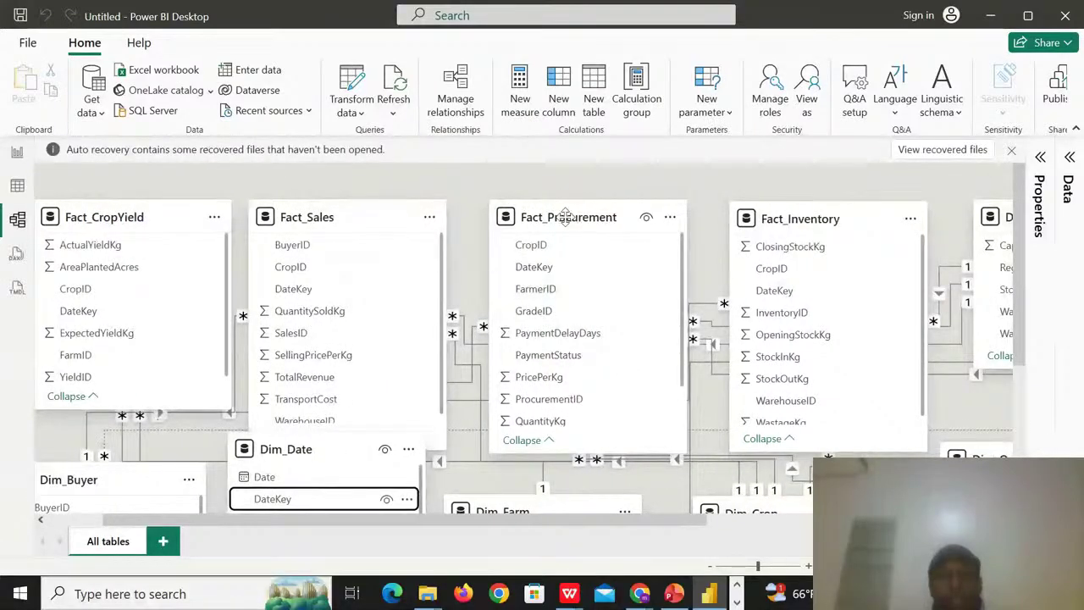
left_click_drag(549, 506, 564, 421)
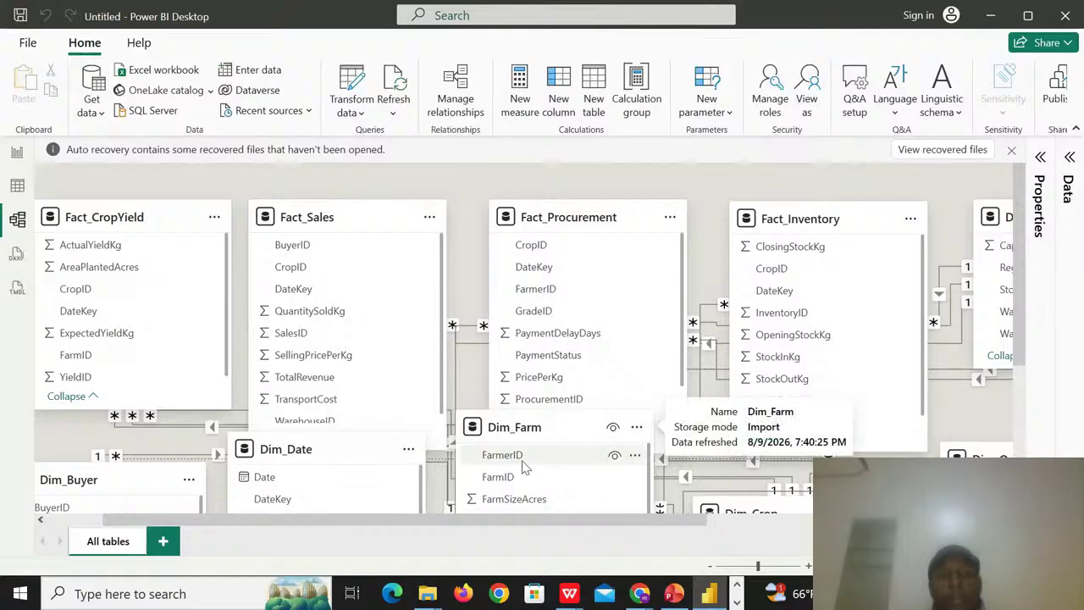
left_click_drag(513, 477, 122, 357)
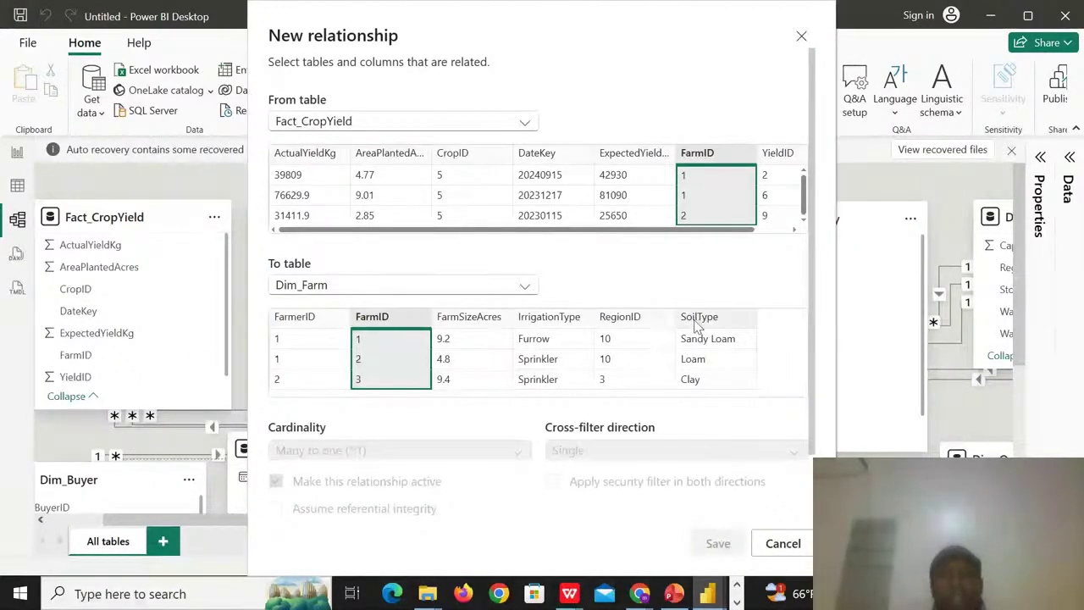
left_click(781, 542)
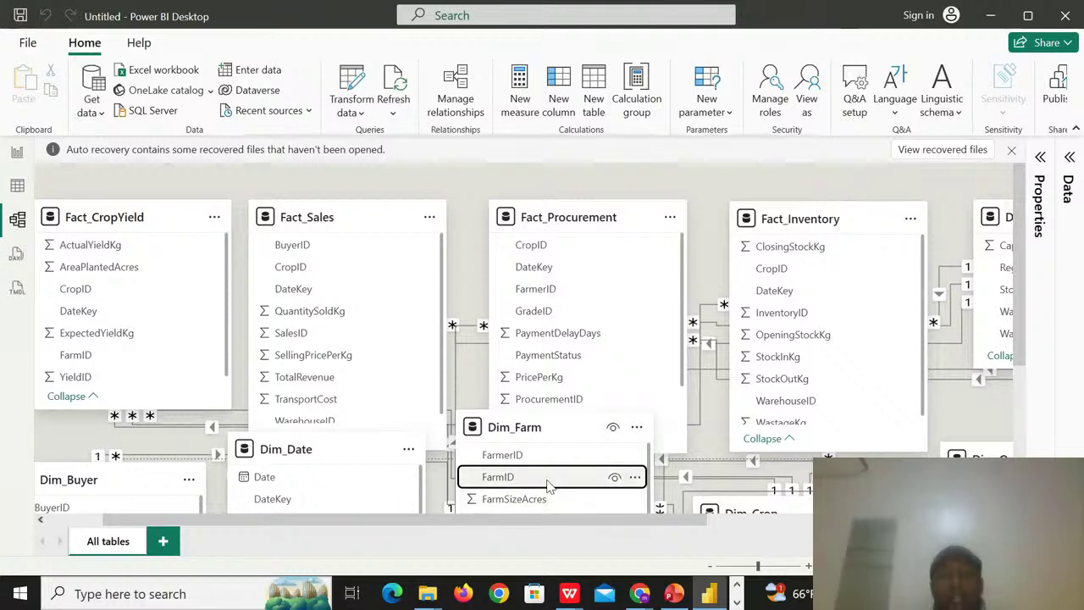
- Lower Dim_Farm slightly so it covers less of Fact_Procurement
left_click_drag(548, 485, 581, 410)
left_click_drag(604, 449, 653, 416)
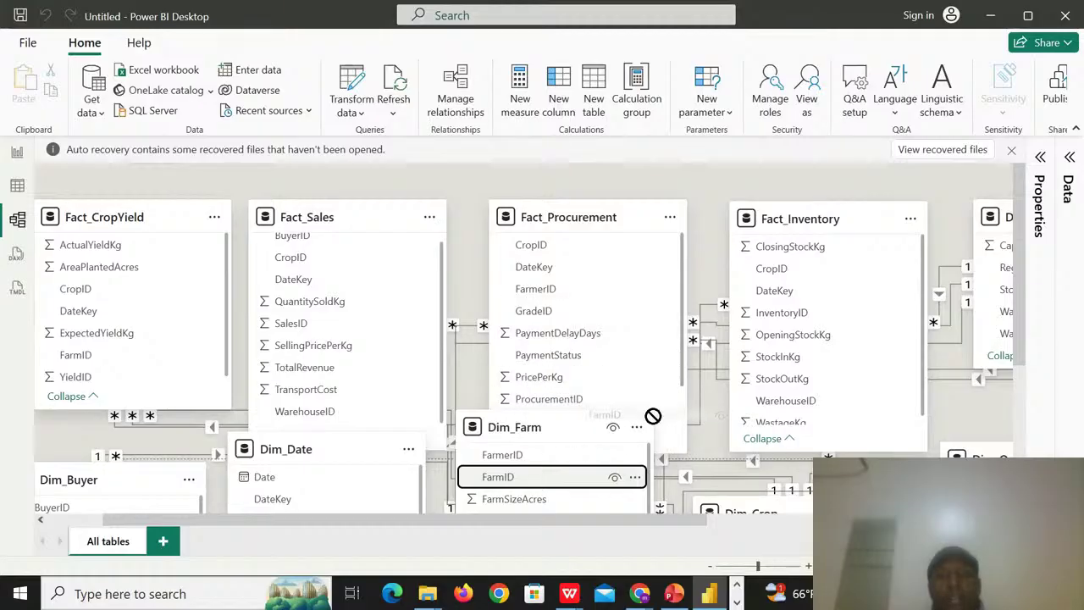
left_click_drag(579, 449, 564, 472)
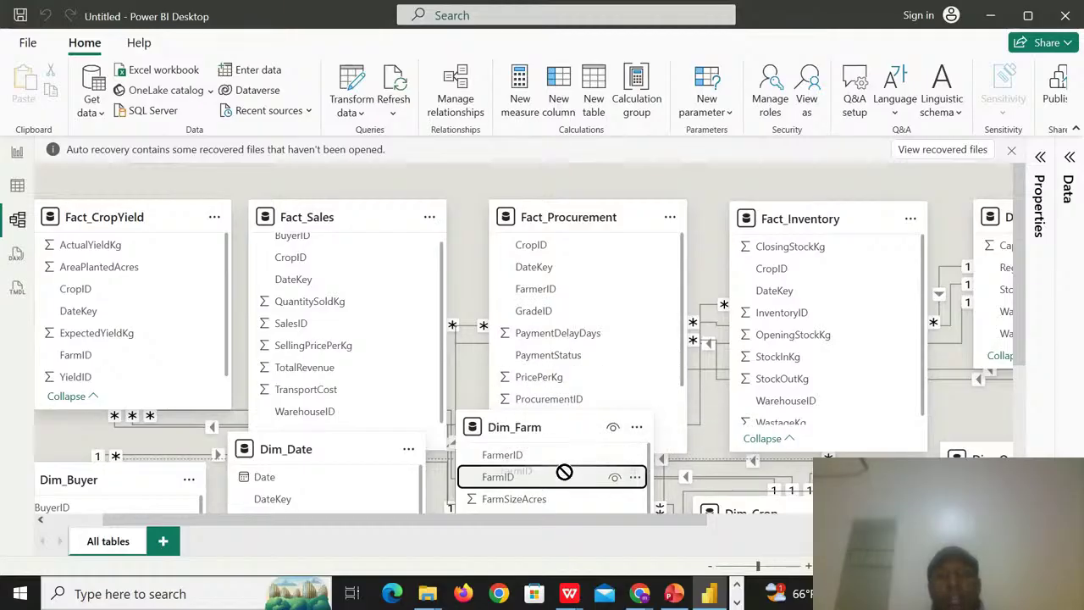
left_click_drag(551, 416, 556, 448)
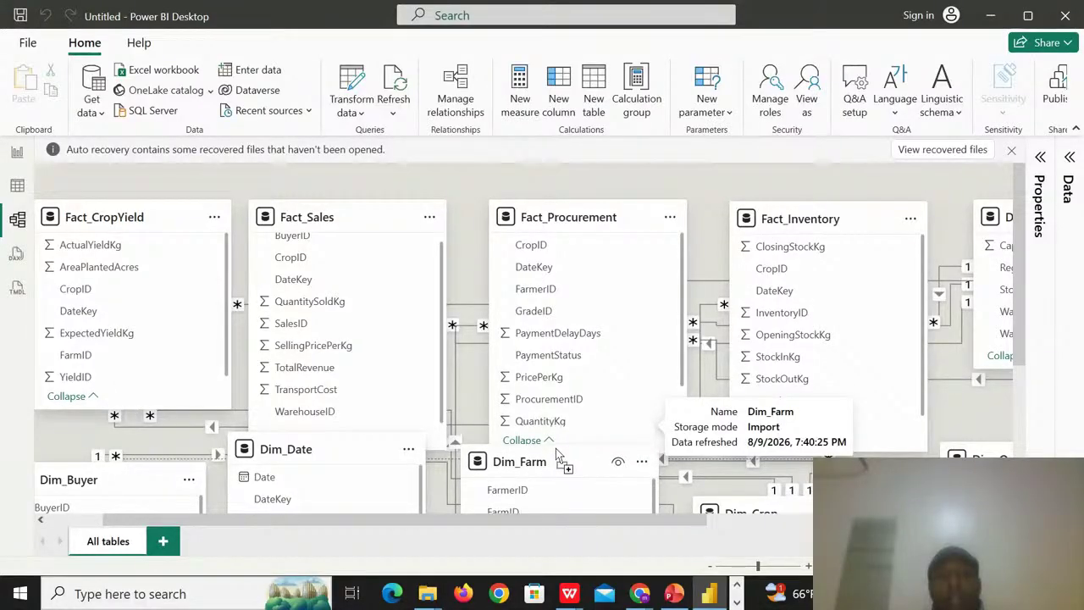
left_click_drag(540, 508, 563, 472)
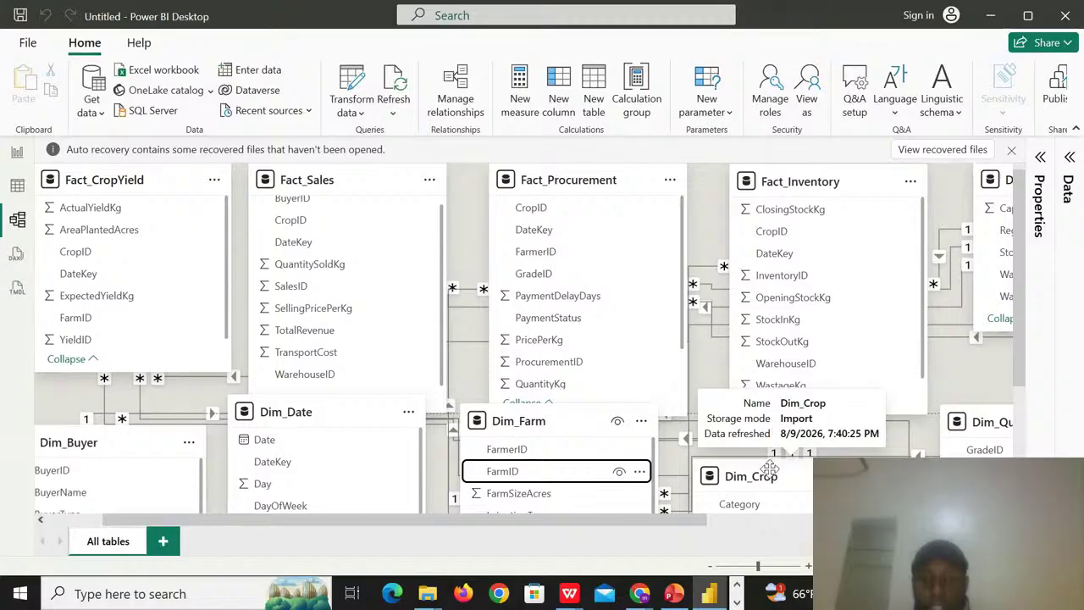
- Raise Dim_Crop toward Fact_Inventory and preview its CropID relationships with Fact_Inventory and Fact_Procurement, cancelling each one
left_click_drag(769, 468, 783, 450)
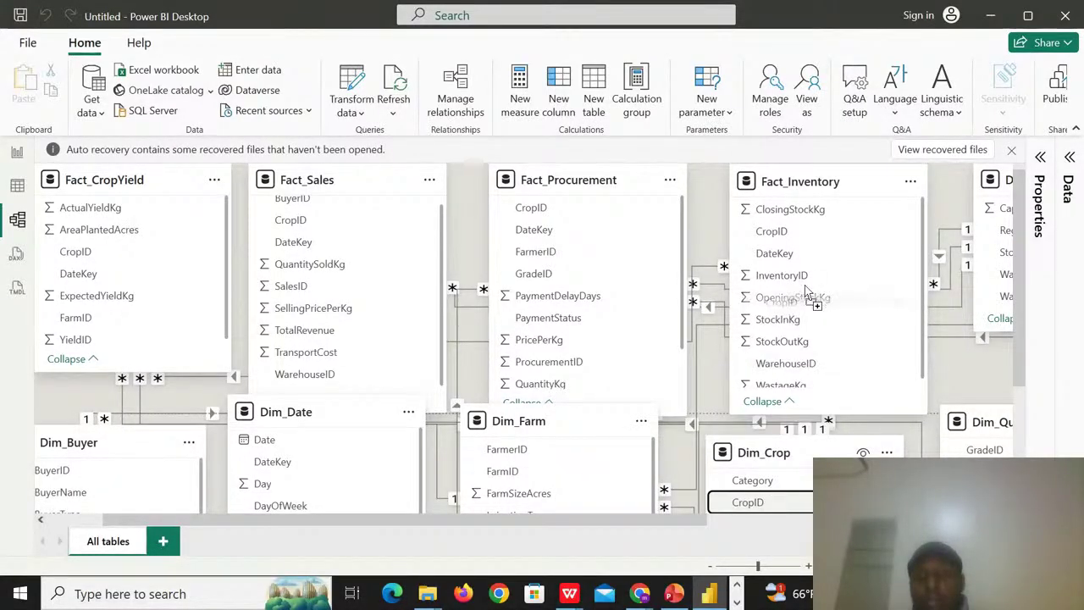
left_click_drag(804, 243, 804, 242)
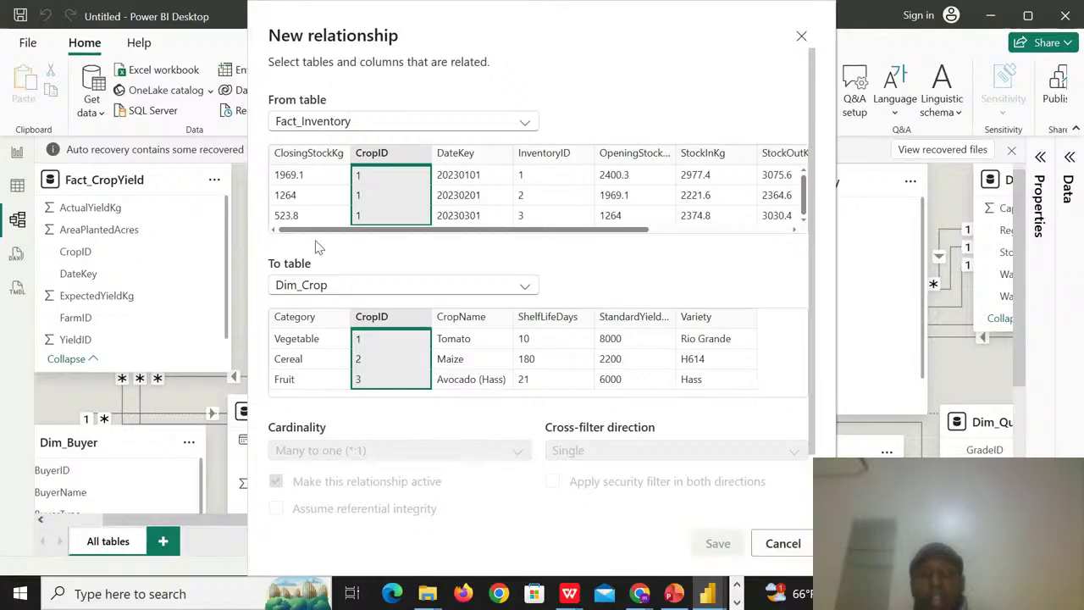
left_click(775, 545)
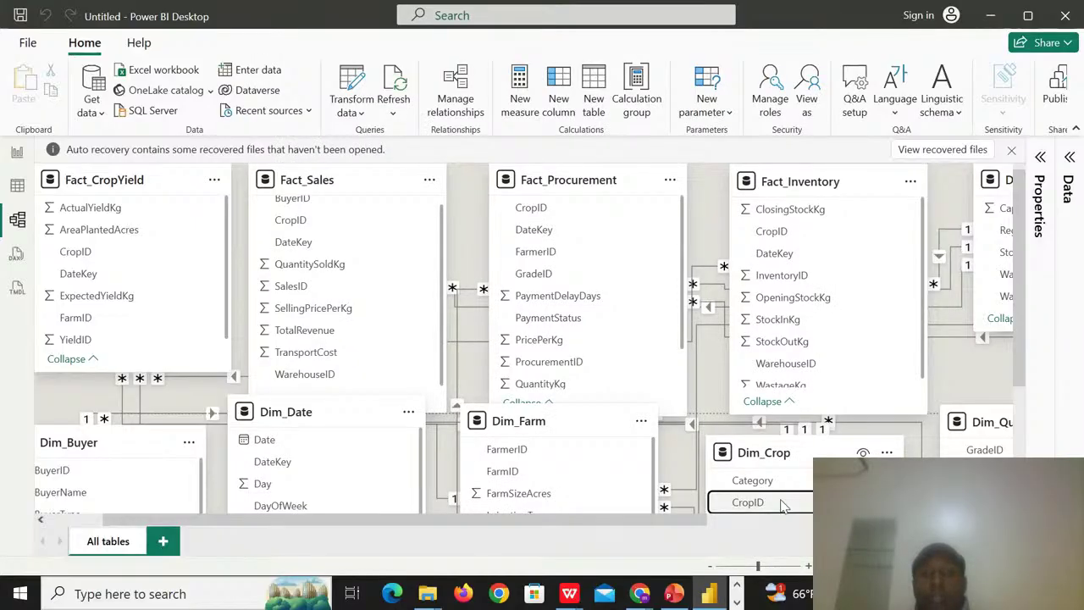
left_click_drag(784, 505, 565, 209)
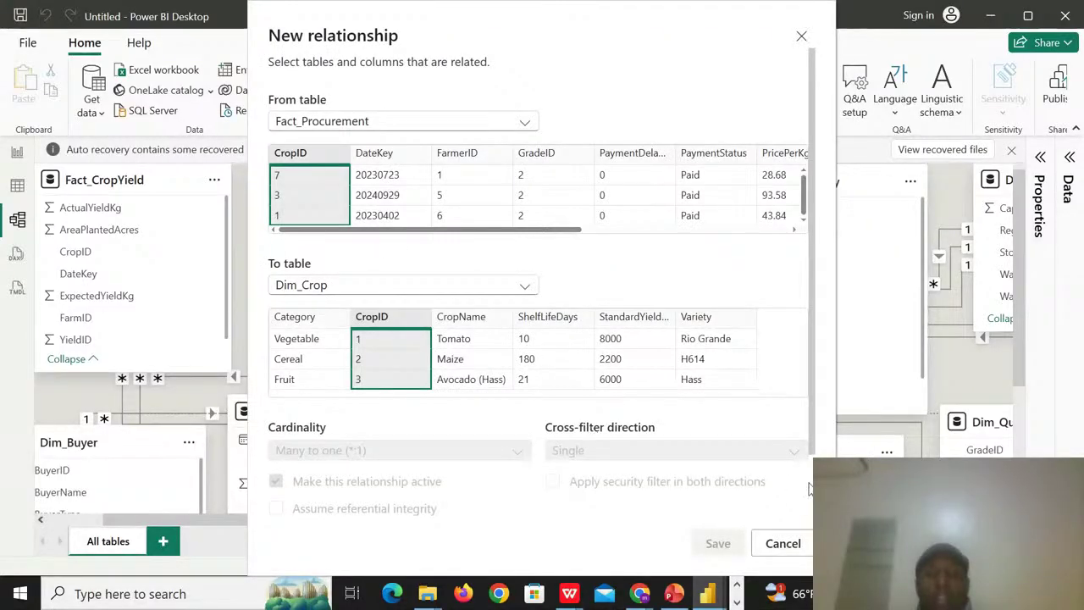
left_click(774, 542)
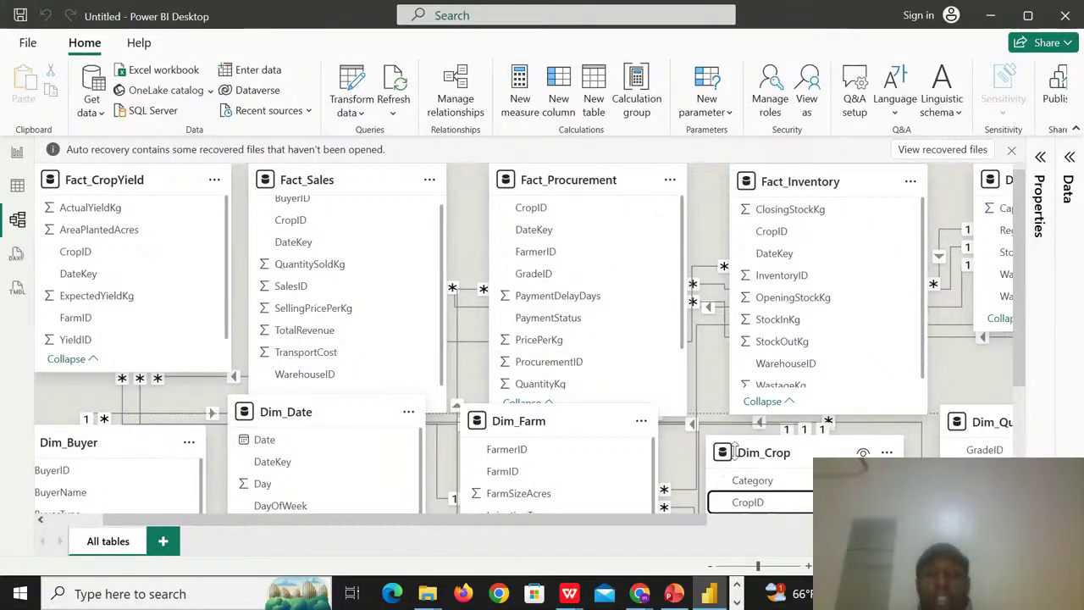
- Preview the CropID relationships of Dim_Crop with Fact_Sales and Fact_CropYield, cancelling each one
left_click_drag(730, 506, 322, 222)
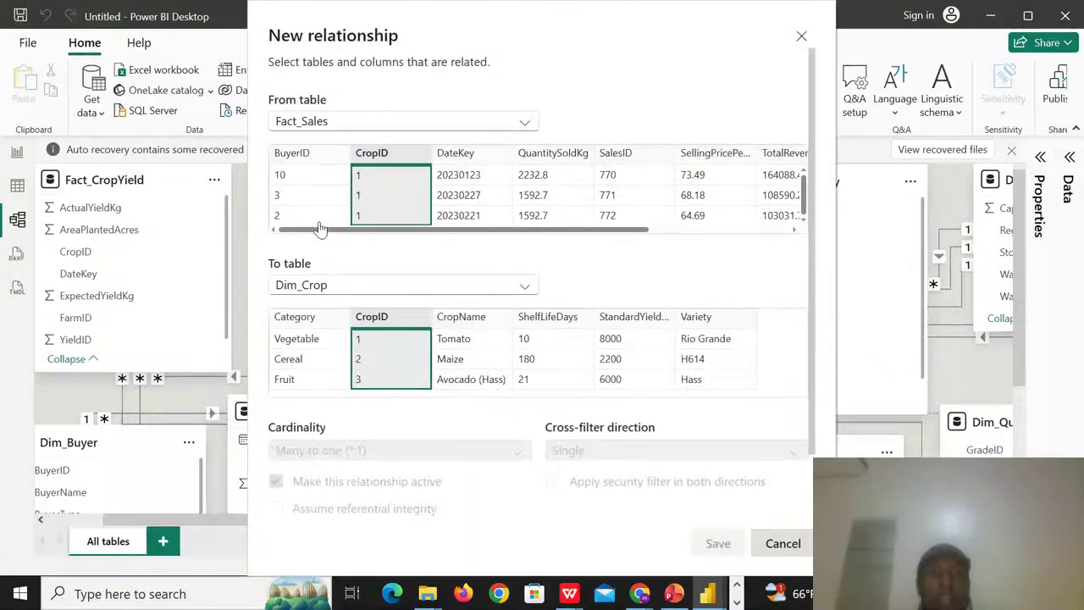
left_click(783, 543)
left_click_drag(786, 506, 124, 251)
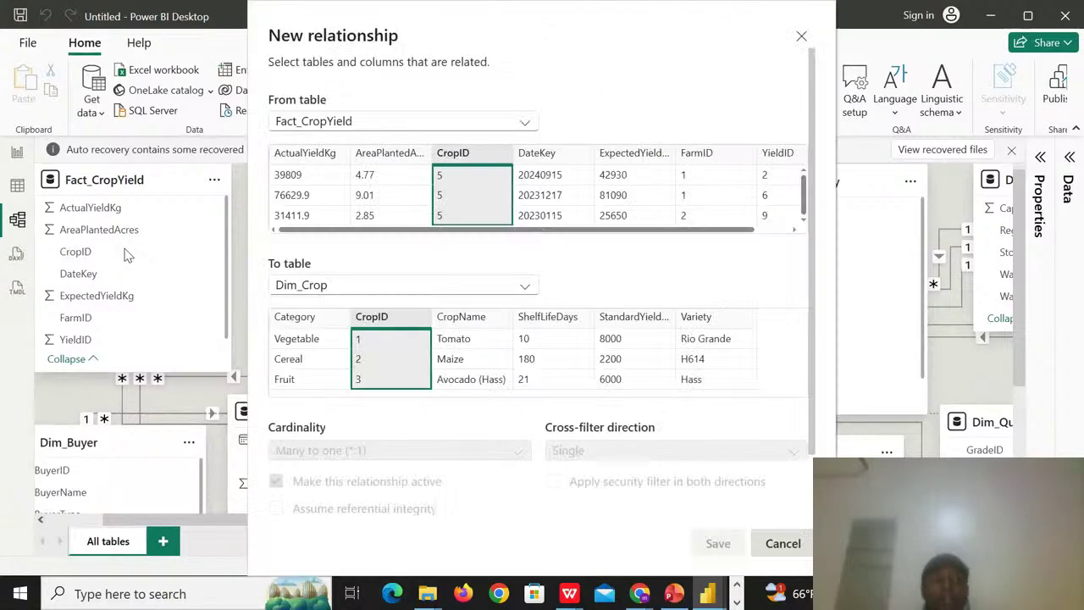
left_click(782, 543)
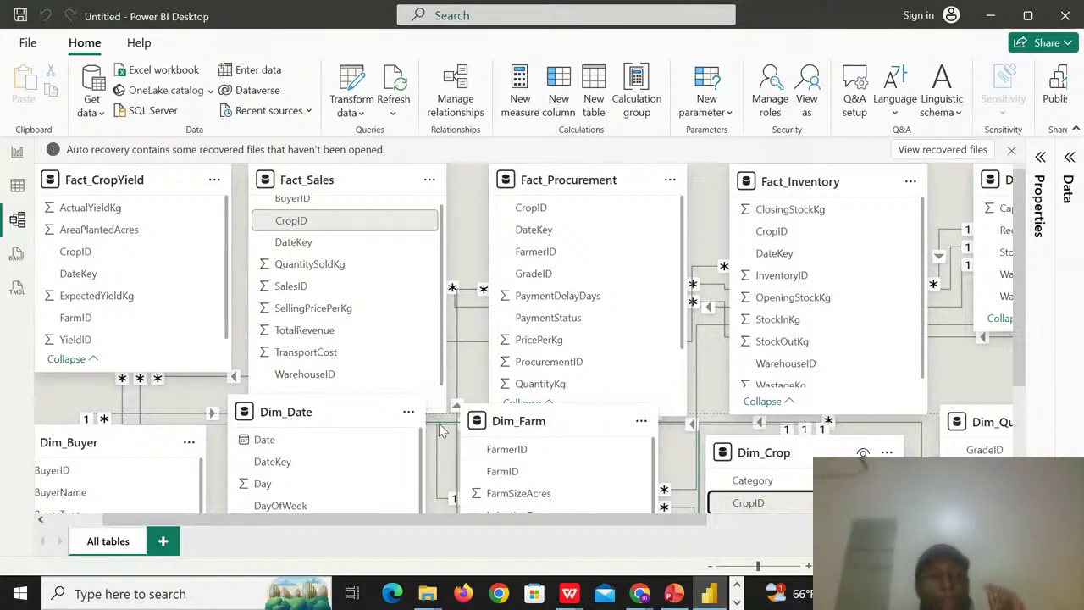
left_click(40, 520)
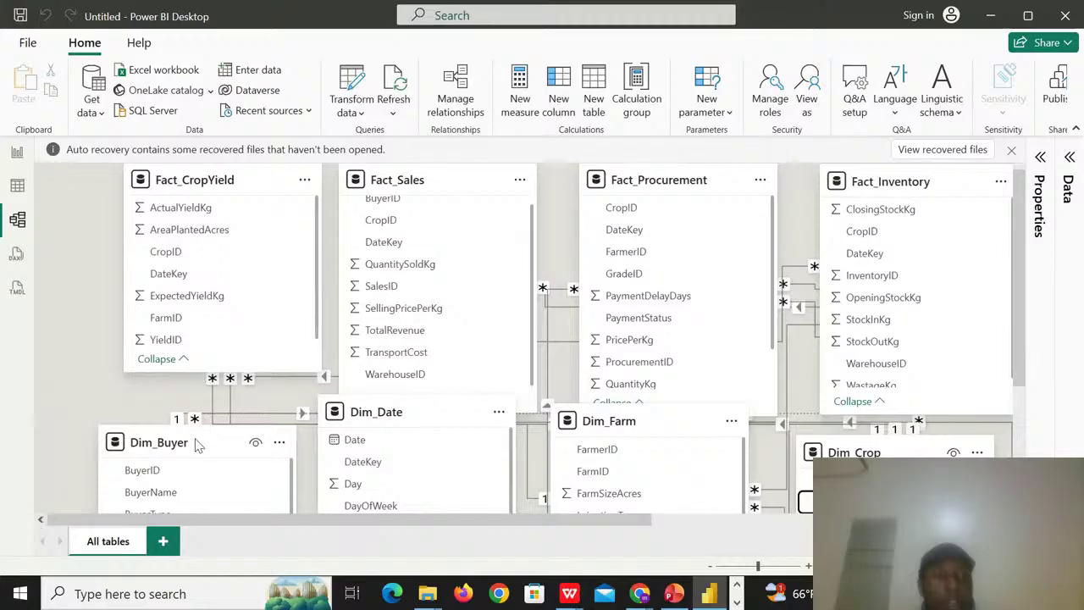
- Raise Dim_Buyer toward Fact_CropYield and trace its dotted relationship line across the model to Dim_Region
left_click_drag(146, 439, 95, 410)
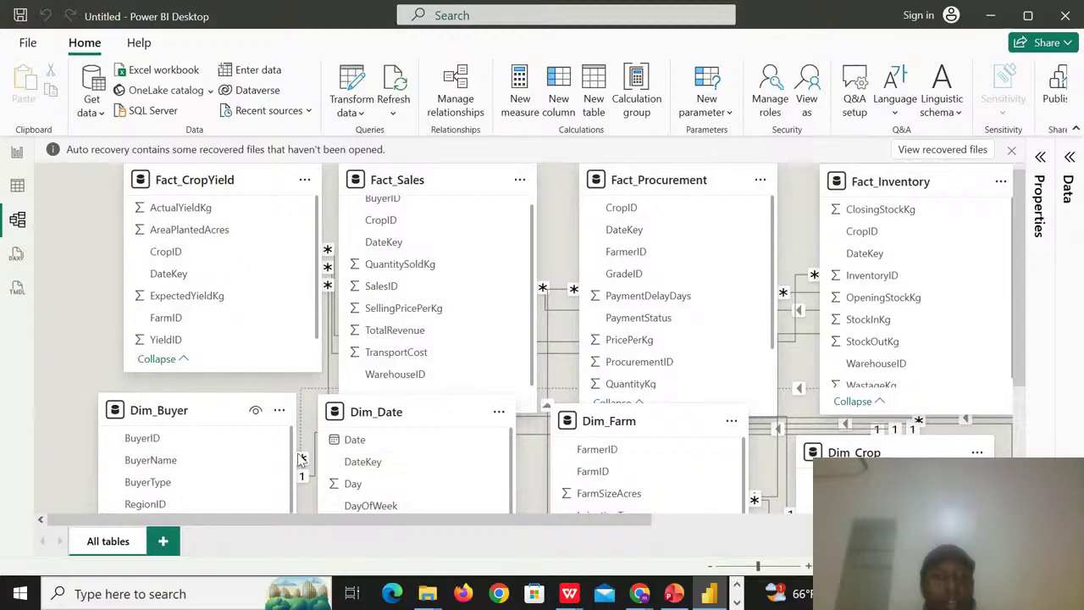
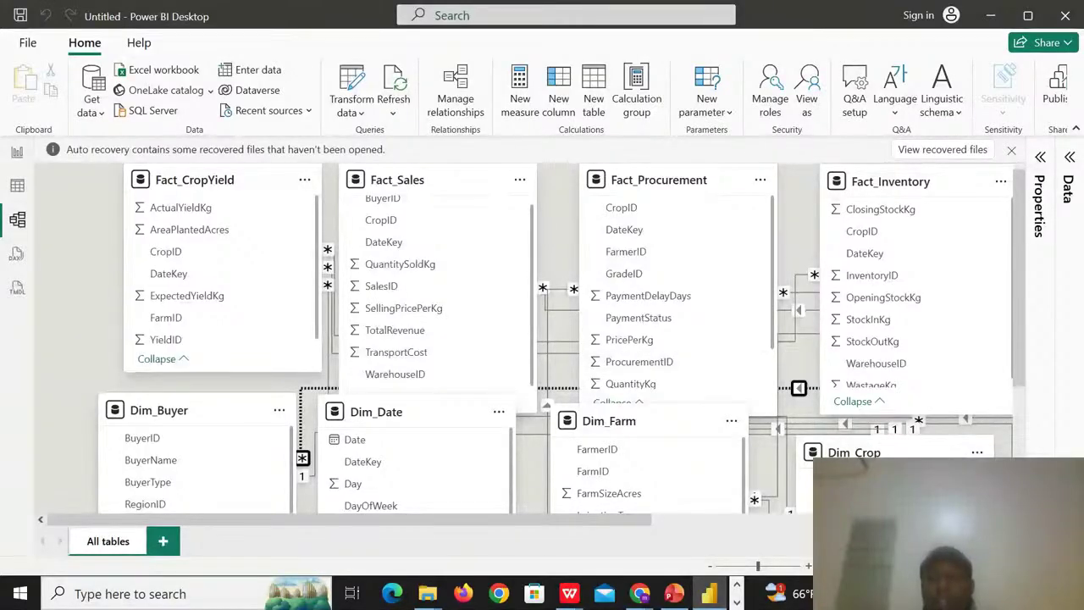
scroll(525, 339, "right", 7)
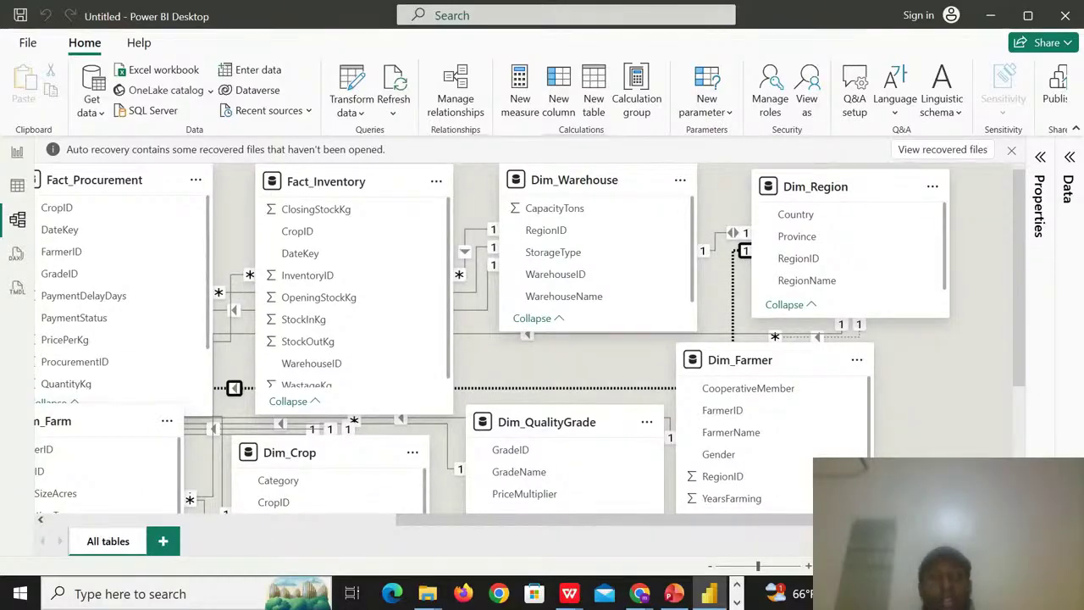
left_click(41, 520)
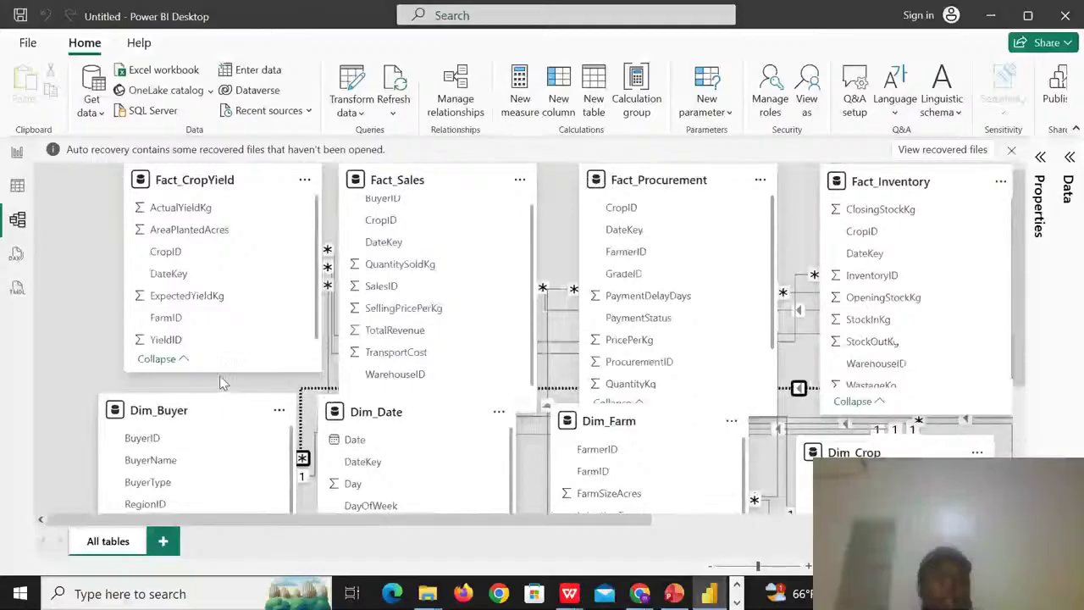
scroll(223, 375, "down", 1)
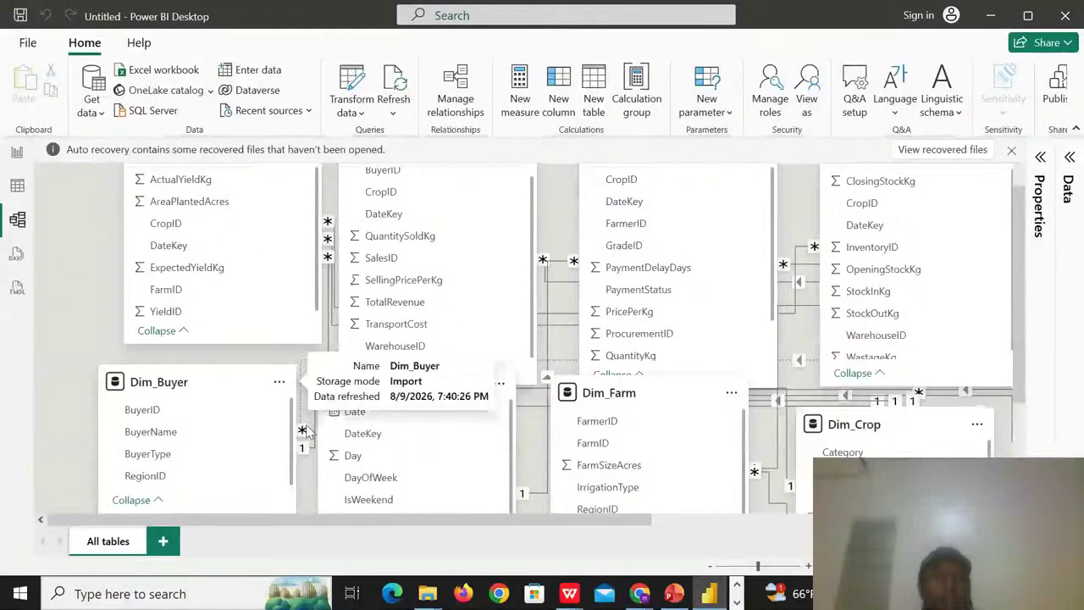
- Delete the inactive relationship between Dim_Buyer and Dim_Region
right_click(800, 365)
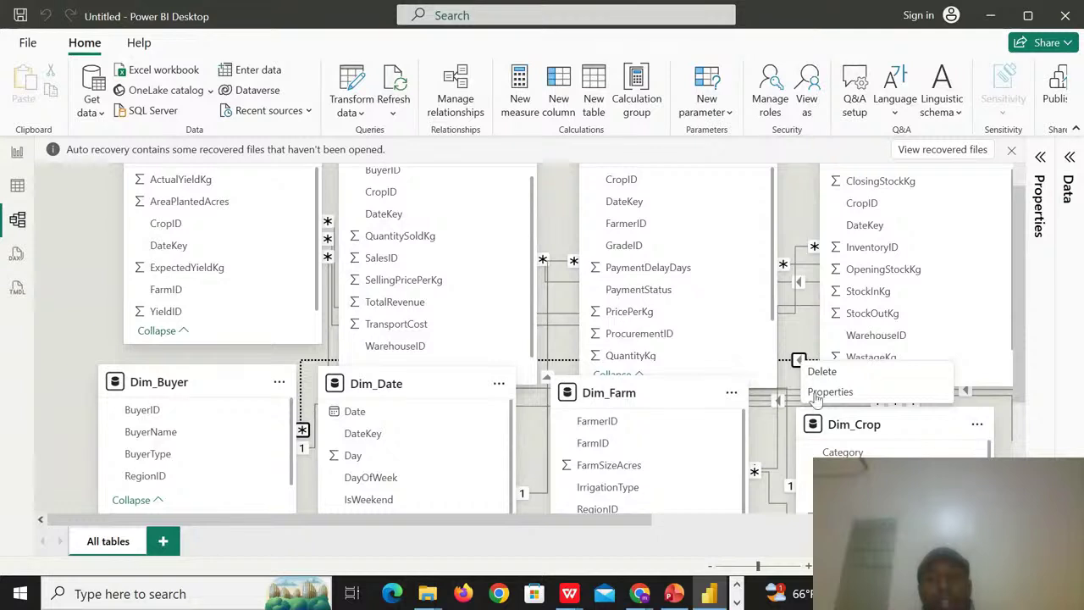
left_click(828, 372)
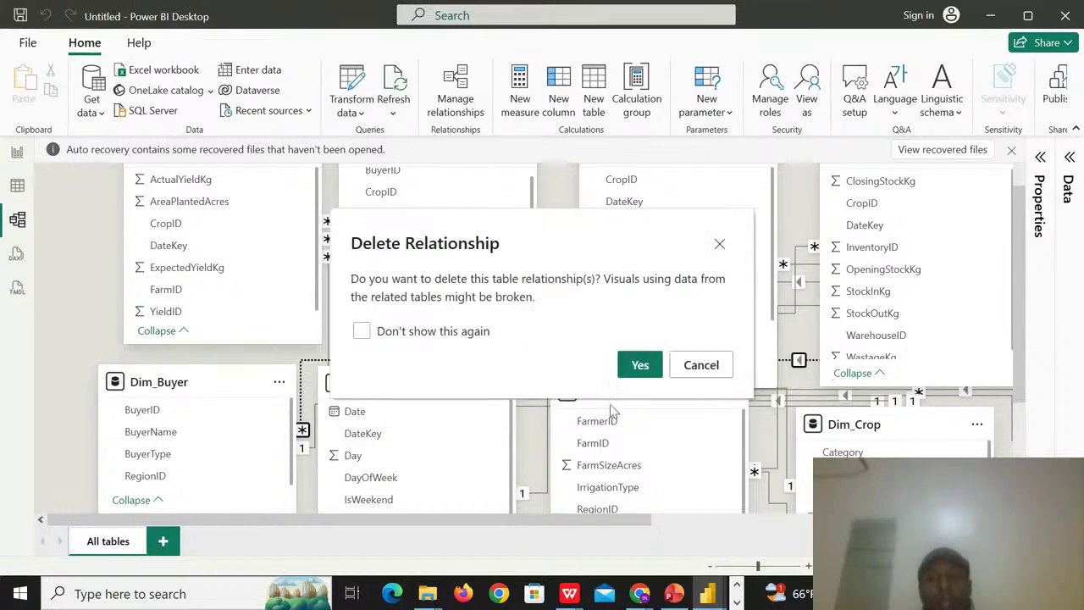
left_click(640, 366)
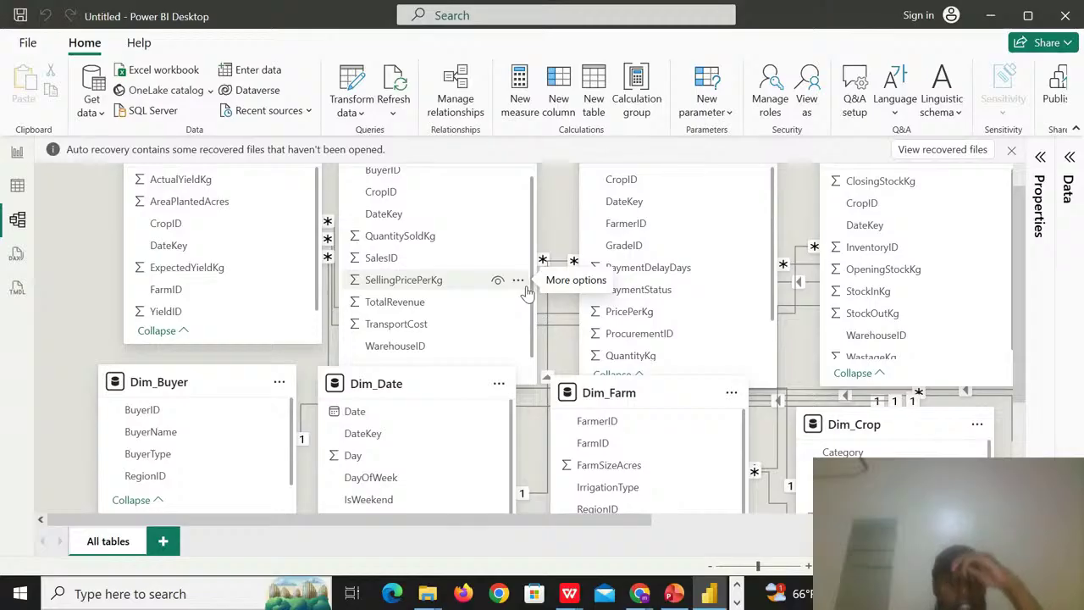
- Switch to the report view and add a new measure named Total Revenue to the Dim_Buyer table
left_click(17, 156)
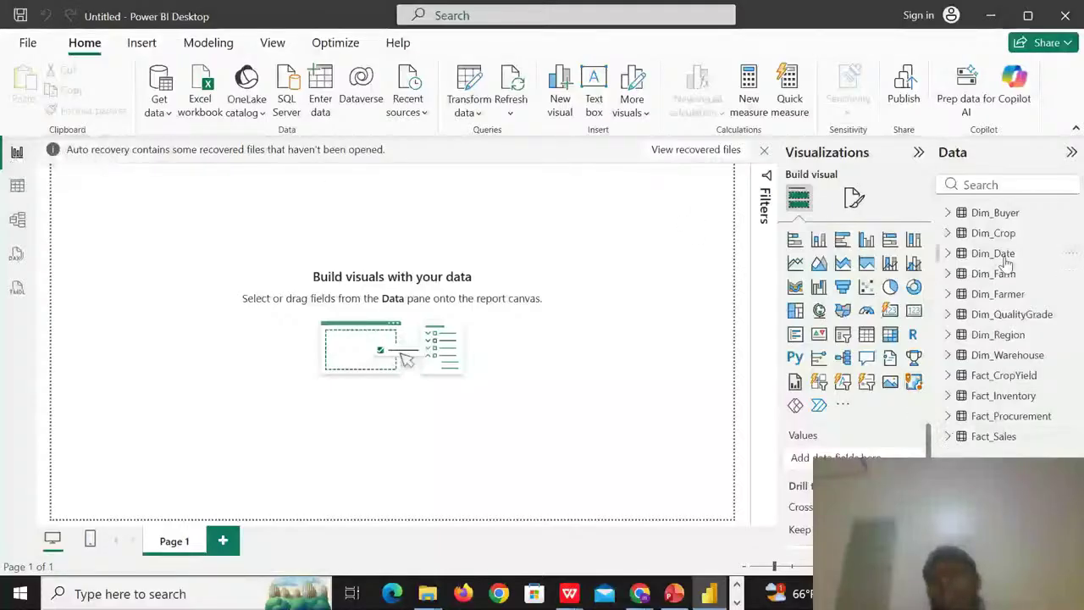
left_click(950, 213)
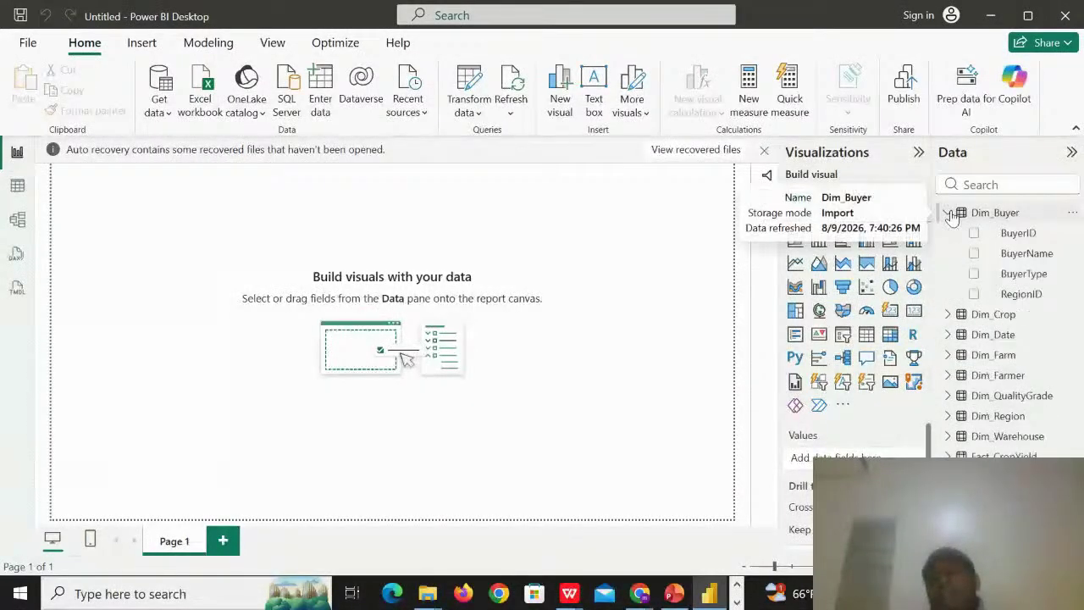
left_click(949, 214)
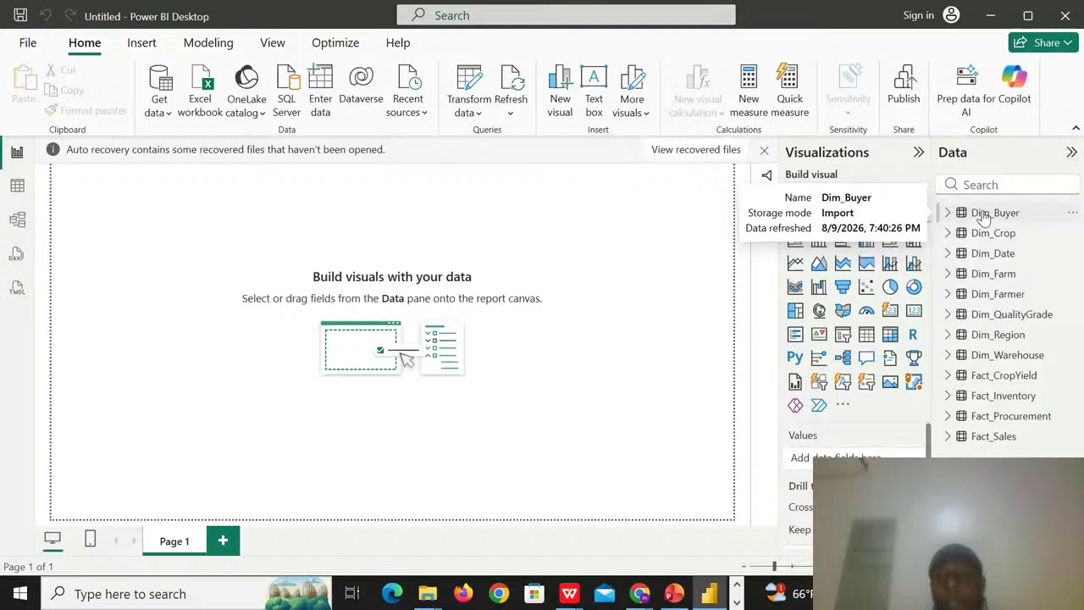
right_click(983, 217)
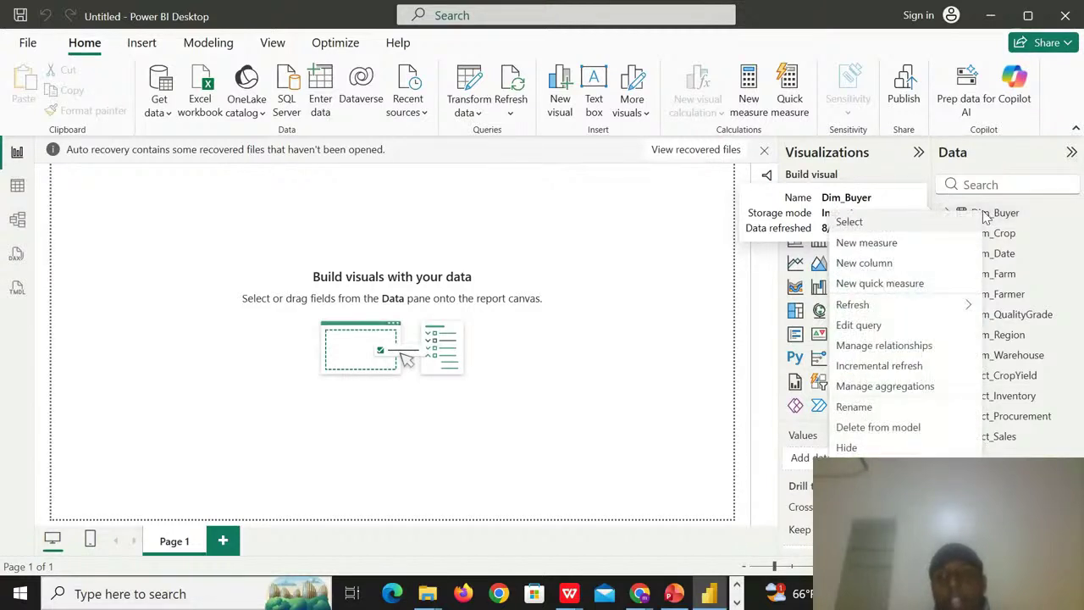
left_click(913, 243)
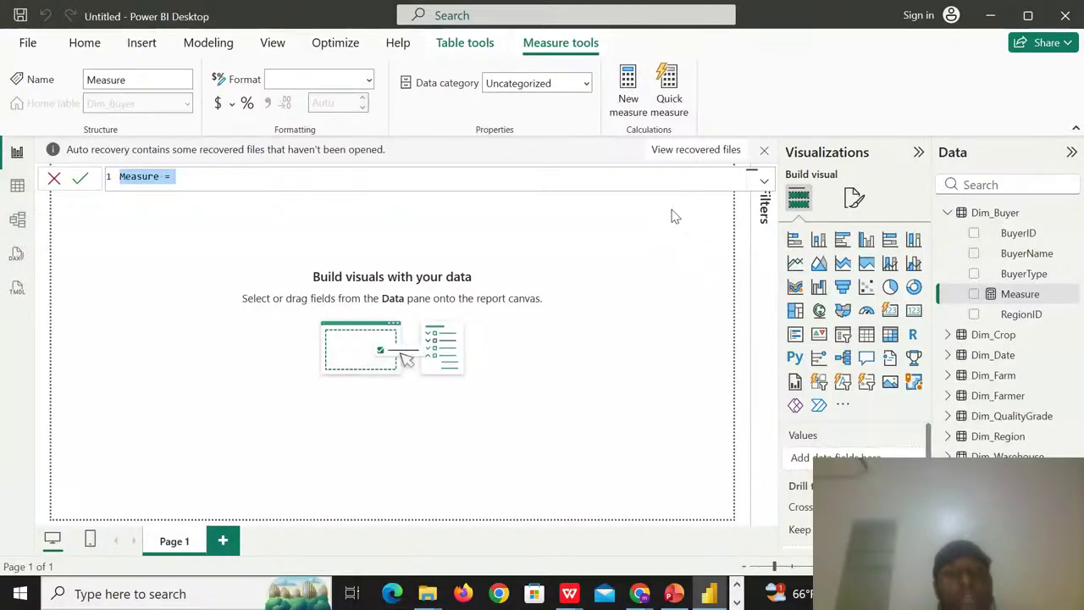
key("BackSpace")
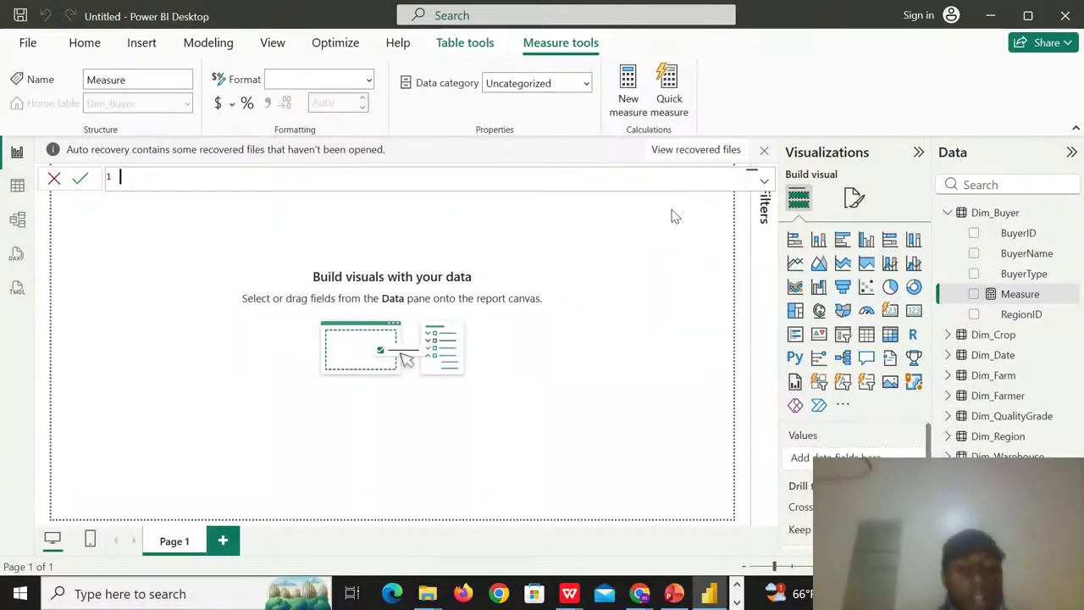
type("To")
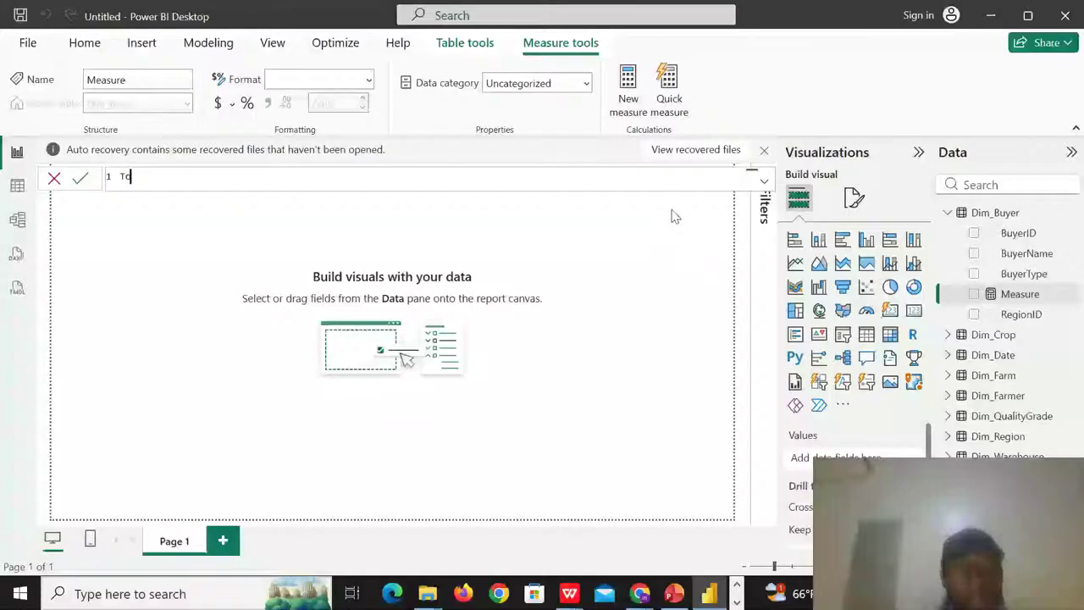
type("ta")
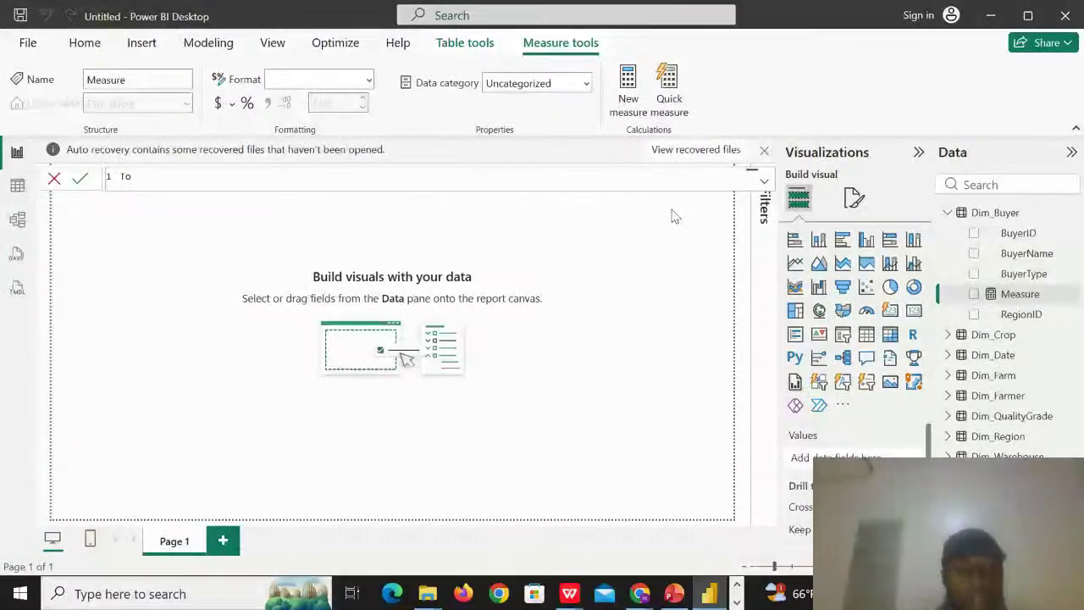
type("l")
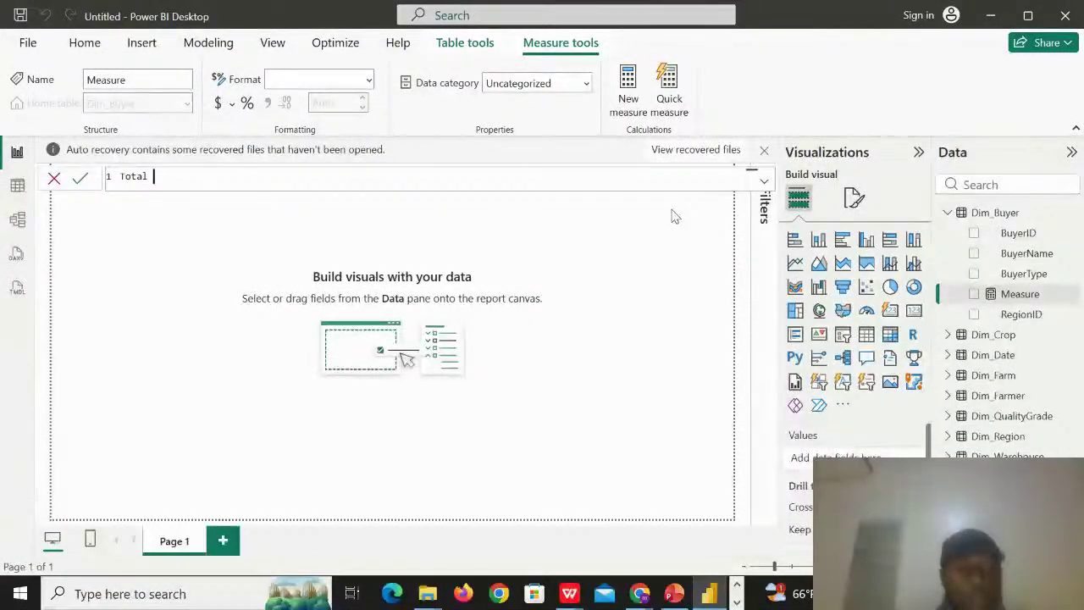
type(" Reven")
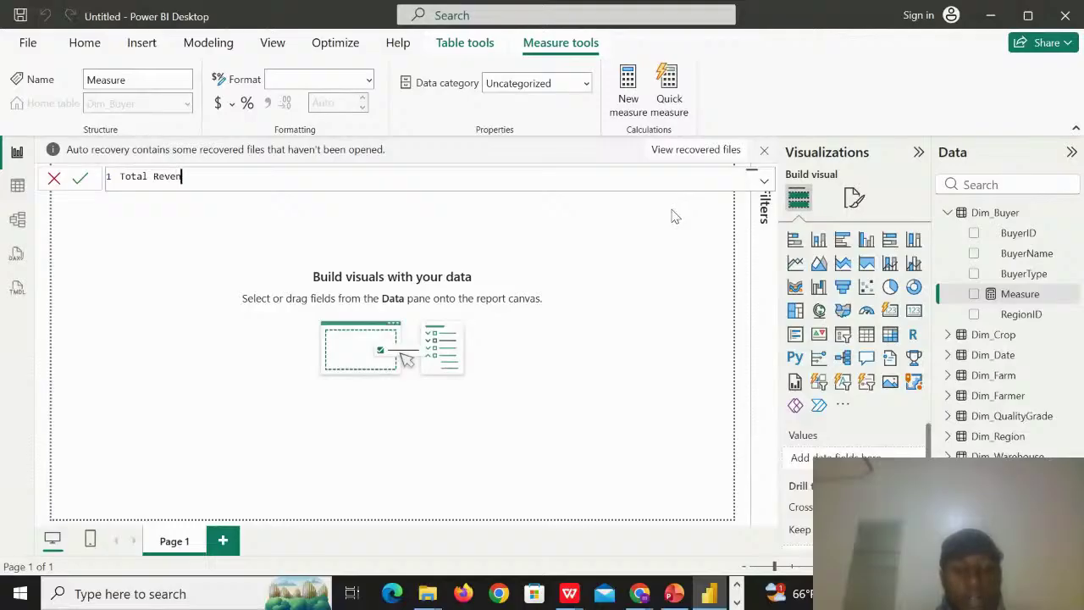
type("ue ")
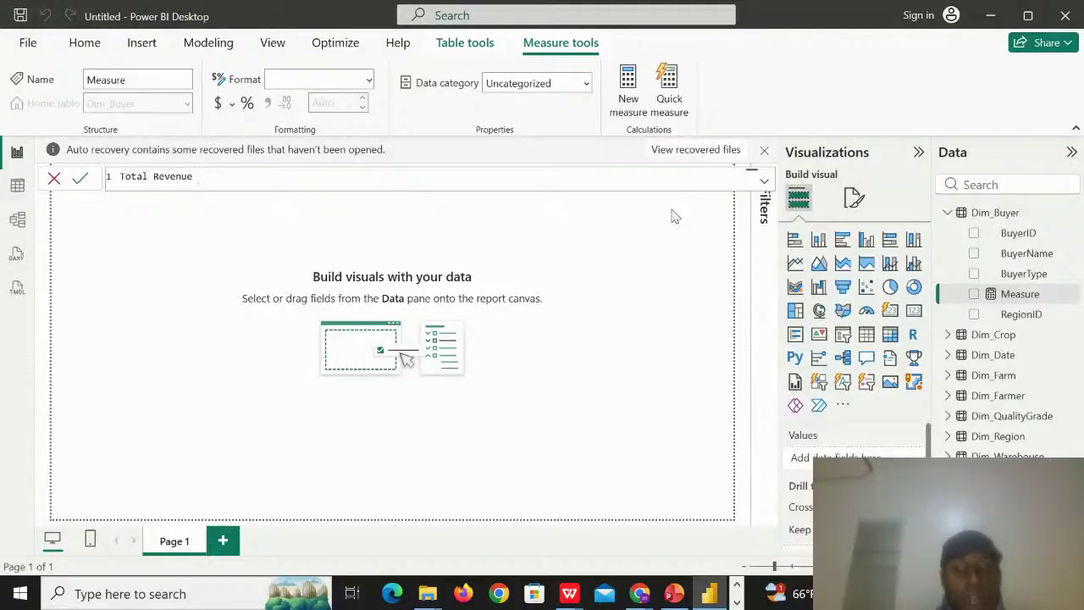
- Define the Total Revenue measure as SUM(Fact_Sales[TotalRevenue]) and commit the formula
type("= Sum")
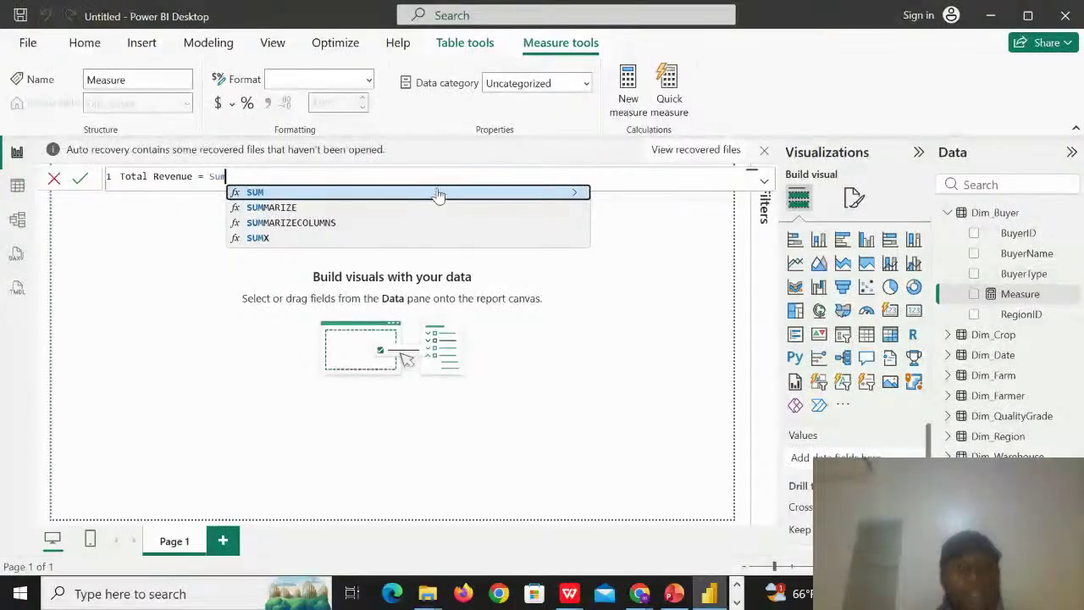
left_click(438, 193)
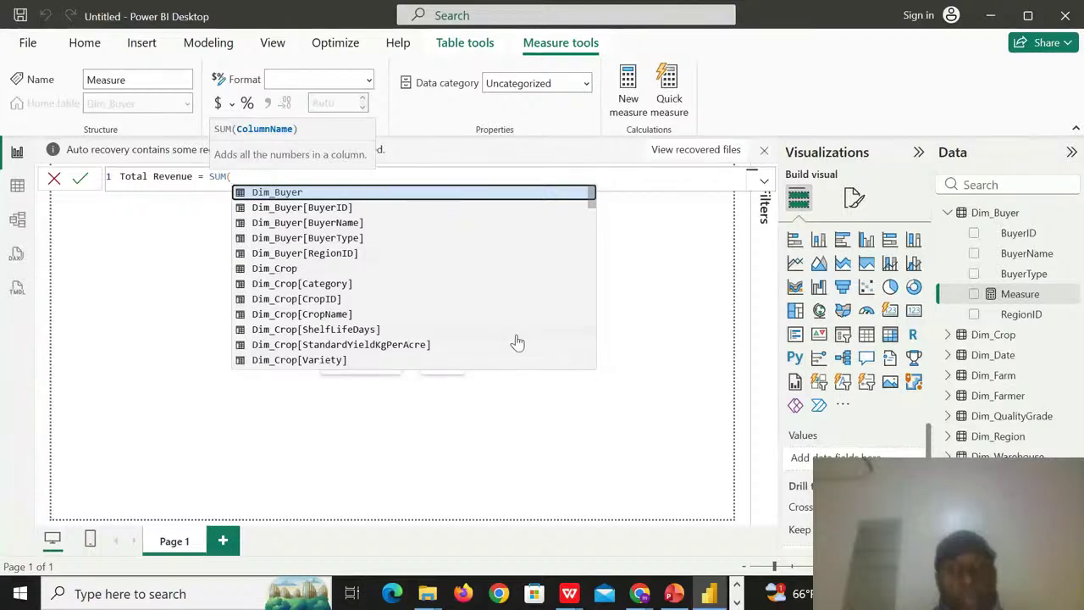
left_click(591, 354)
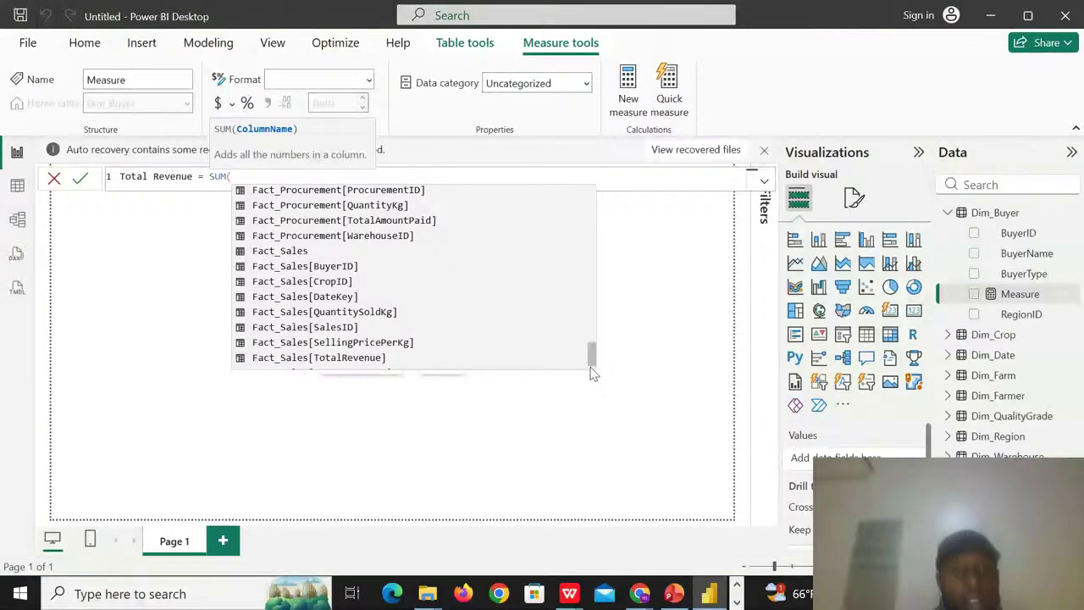
left_click(354, 359)
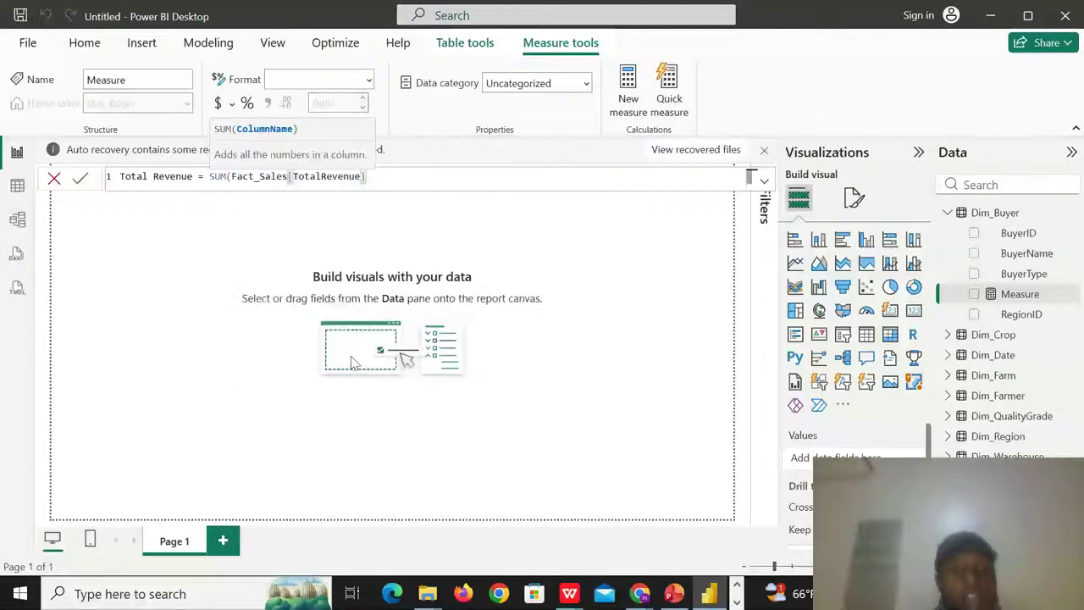
type(")")
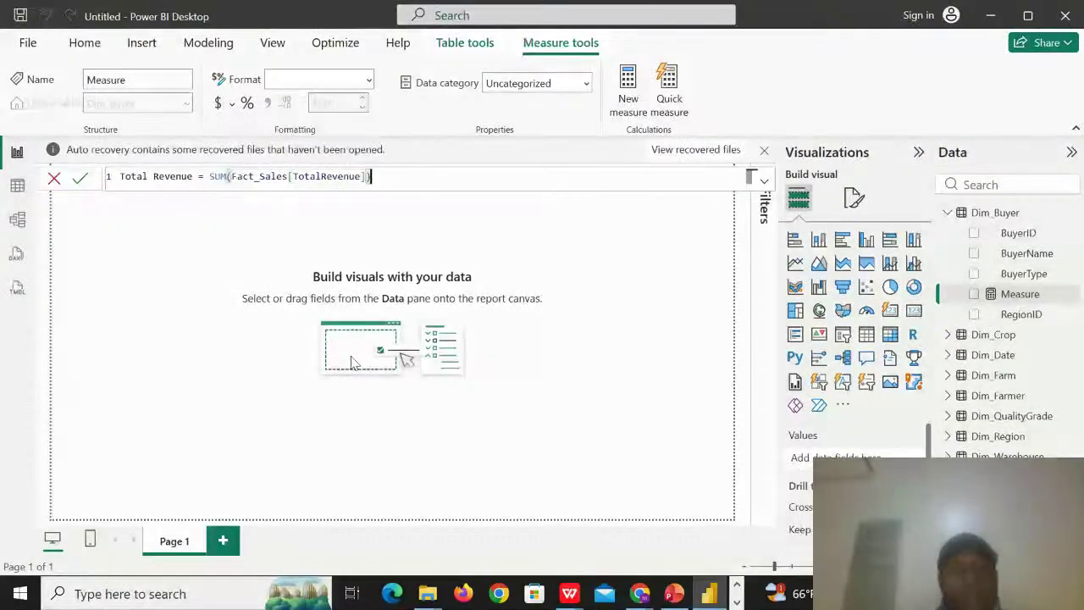
key("Return")
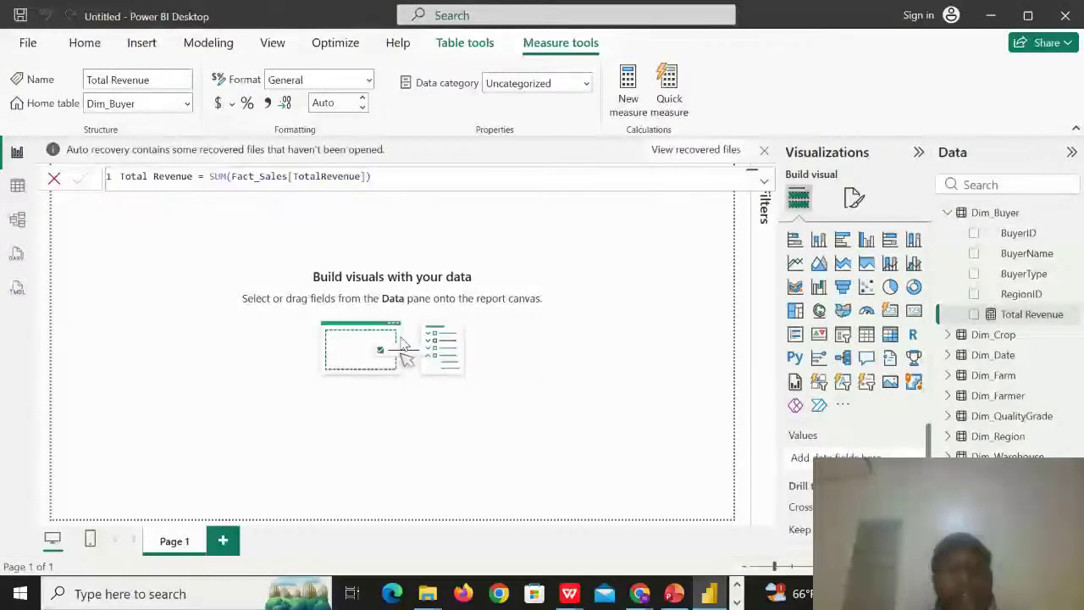
- Rename the Total Revenue measure as Grand Total Revenue in its formula
double_click(132, 176)
type("a")
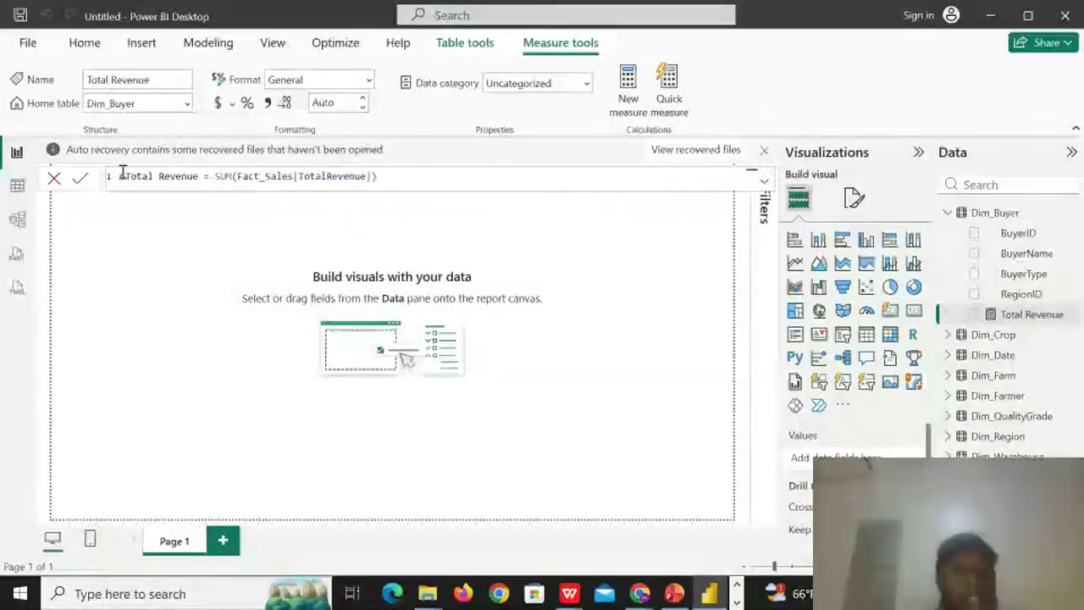
type("rand")
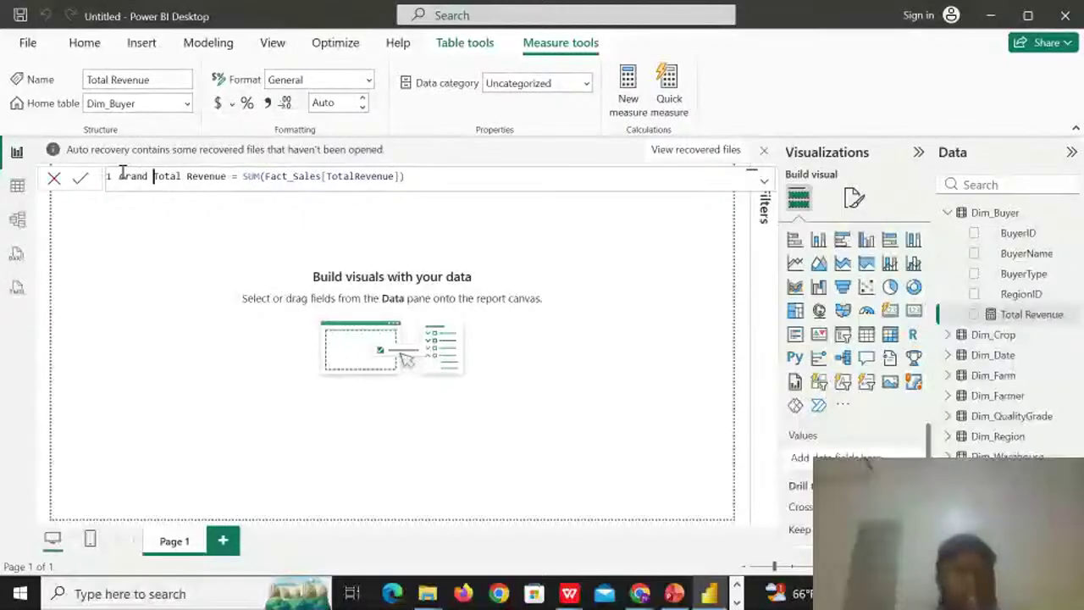
key("Return")
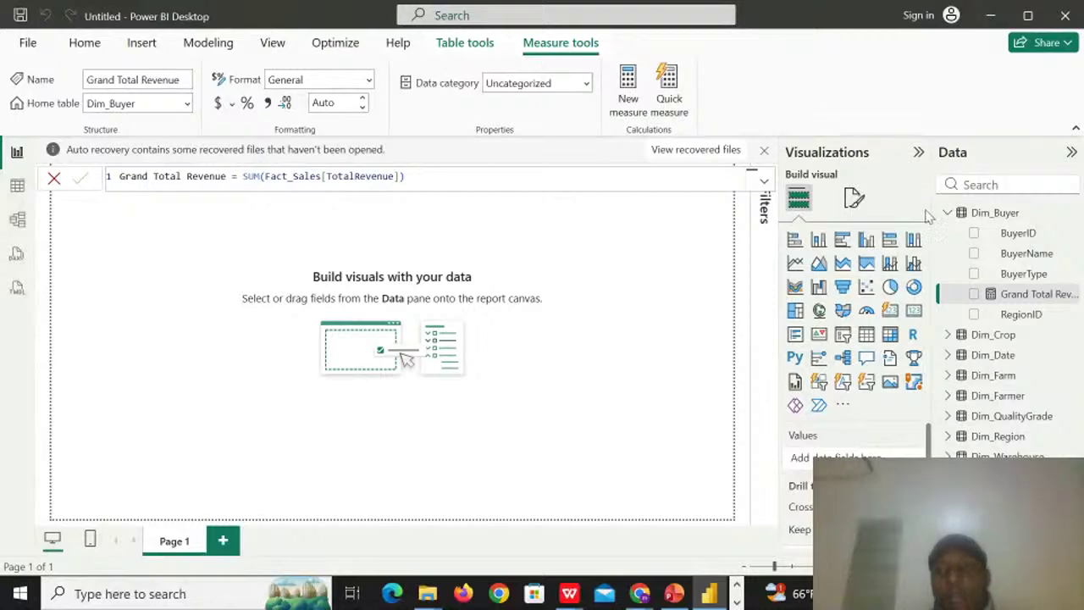
- Add a new measure named Grand Total Transport Cost to the Dim_Buyer table
right_click(988, 219)
left_click(907, 245)
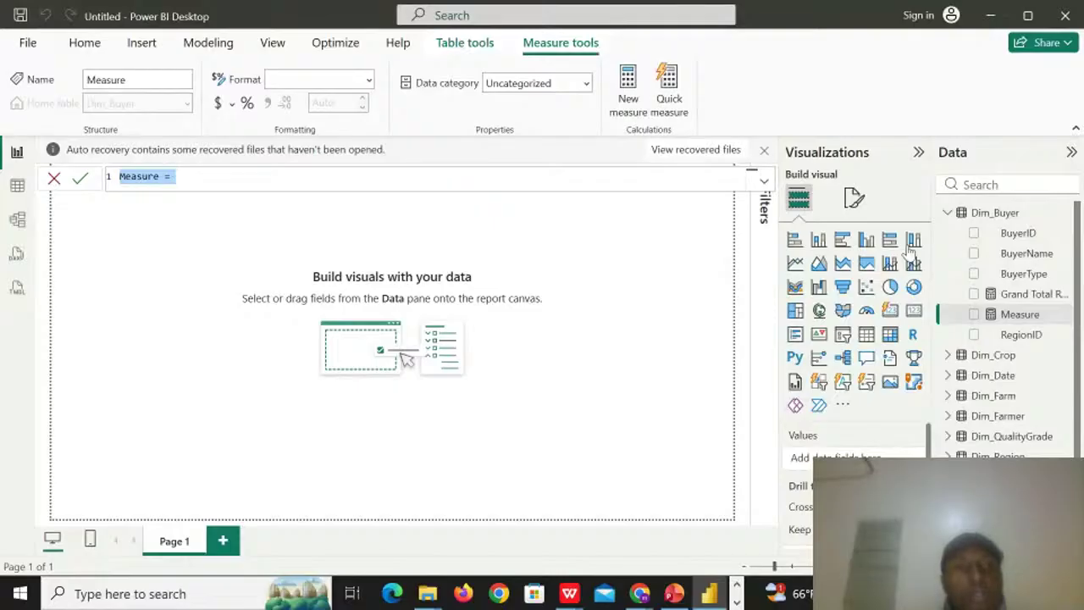
key("BackSpace")
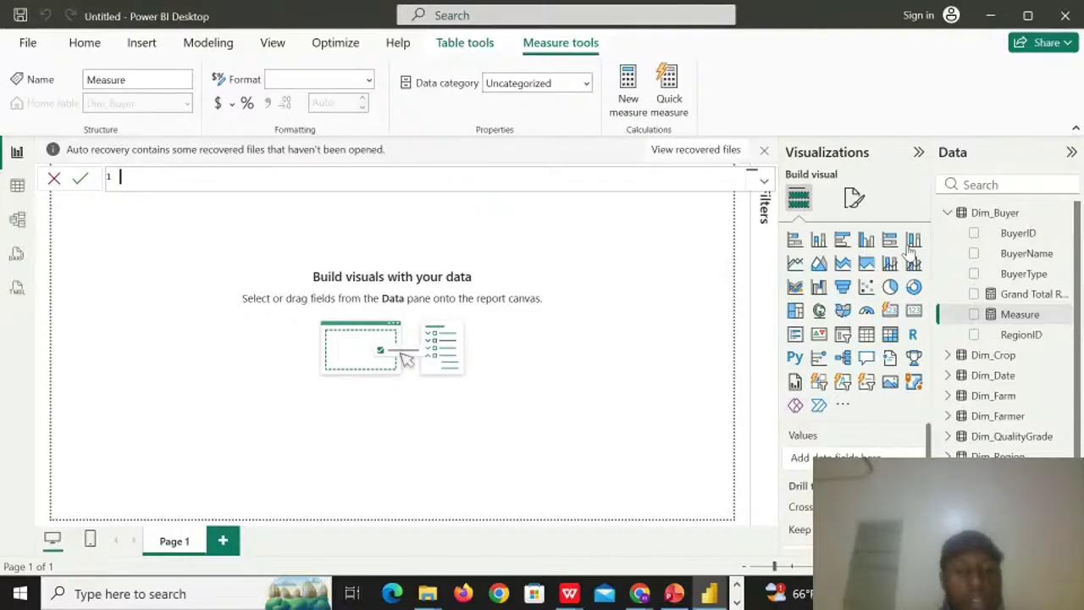
type("Gra")
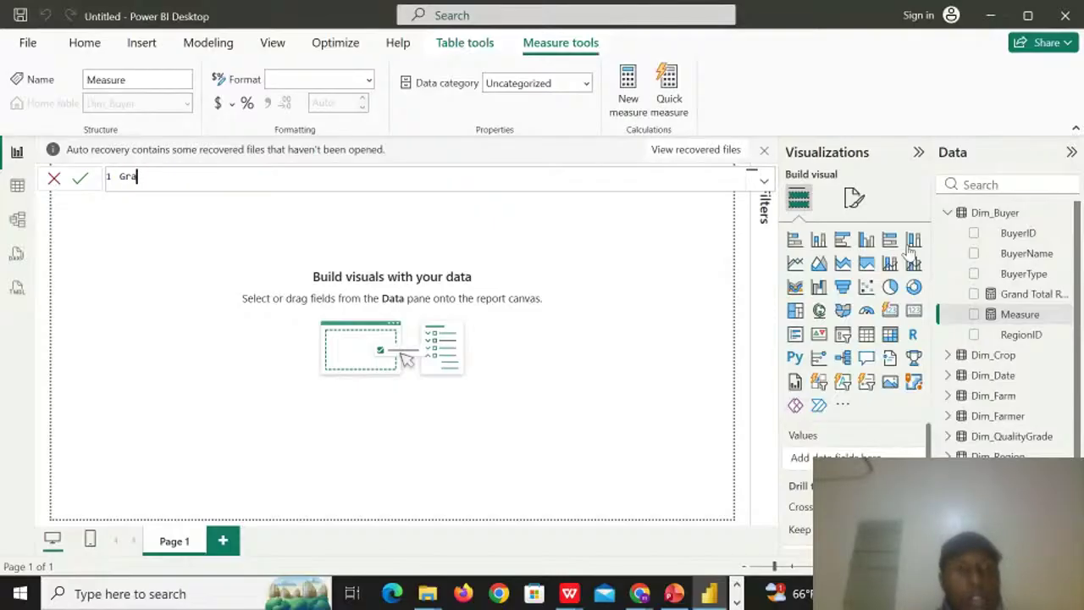
type("nd")
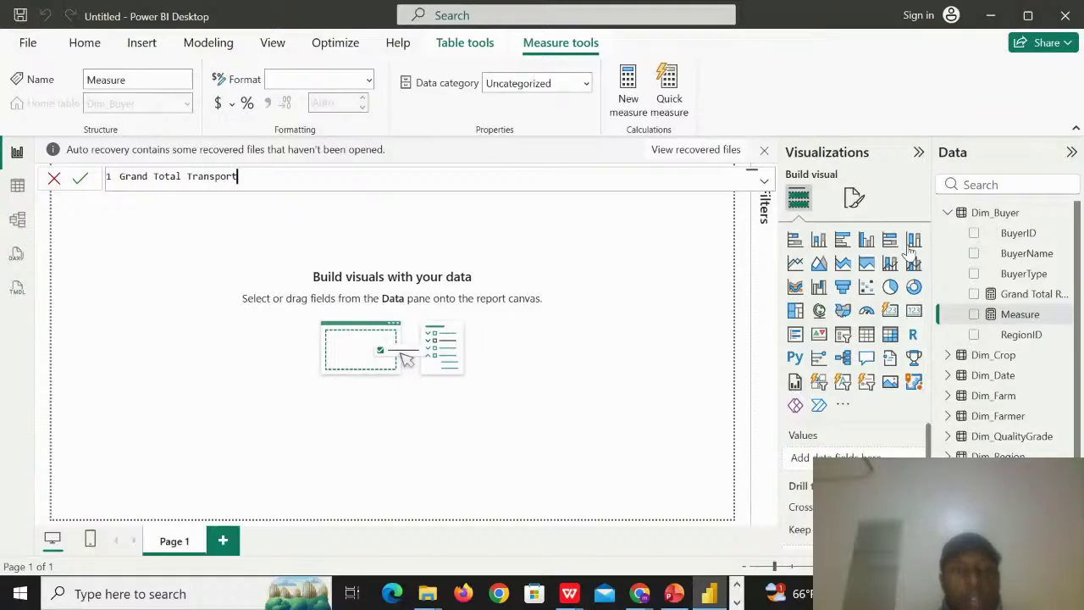
type("Total Transport C")
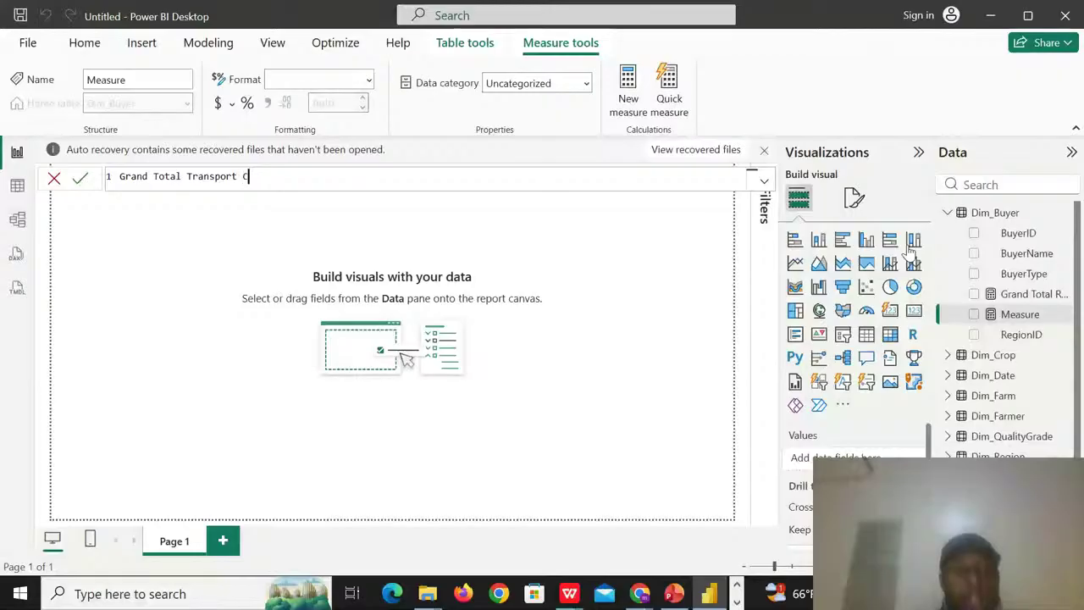
type("ost")
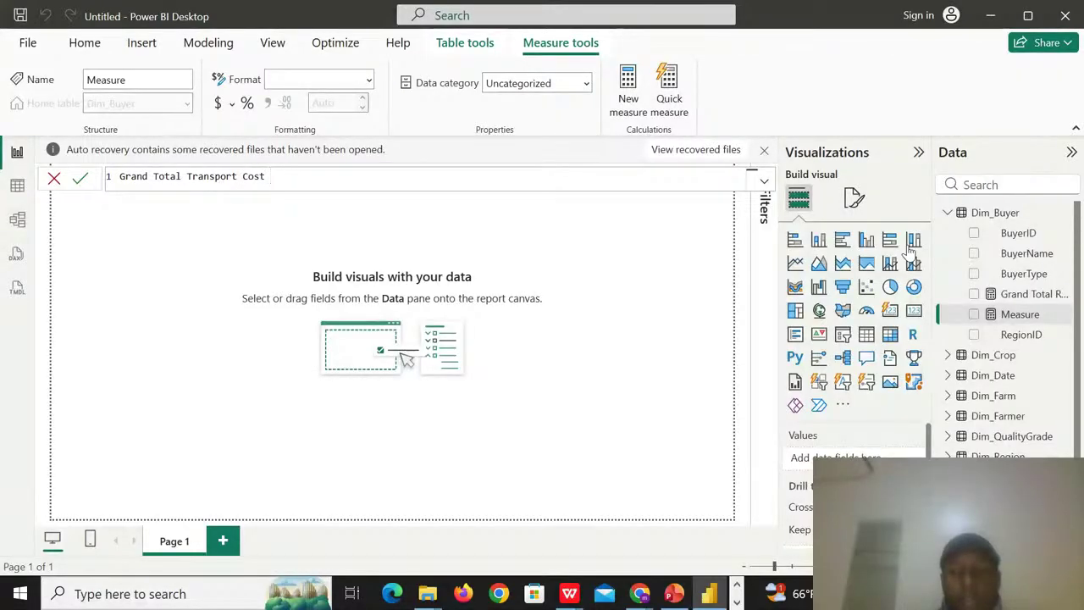
- Define the Grand Total Transport Cost measure as SUM(Fact_Sales[TransportCost]) and commit the formula
type(" = sum")
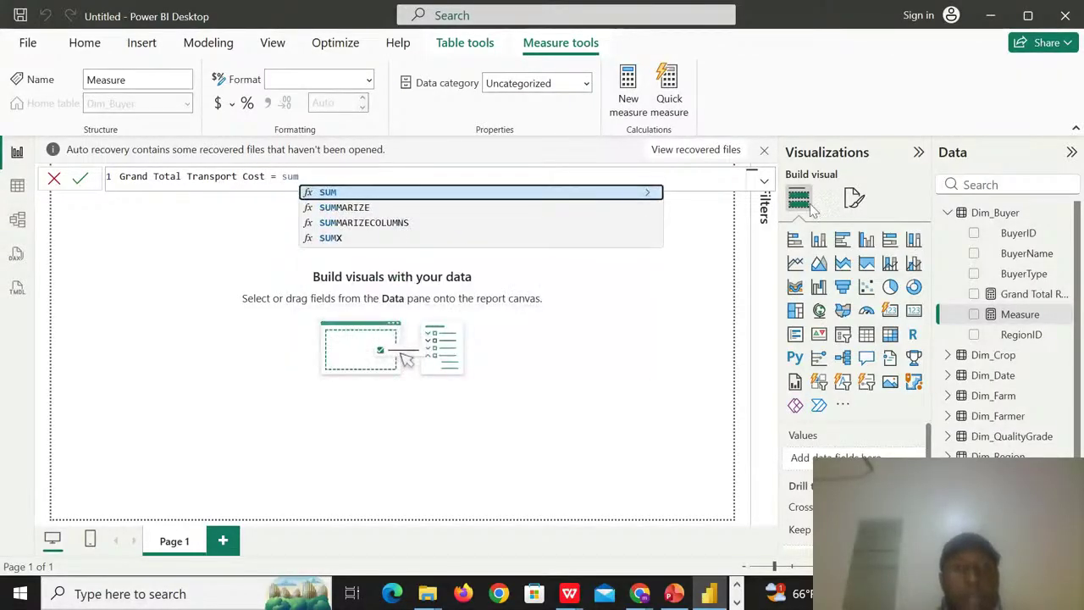
left_click(521, 193)
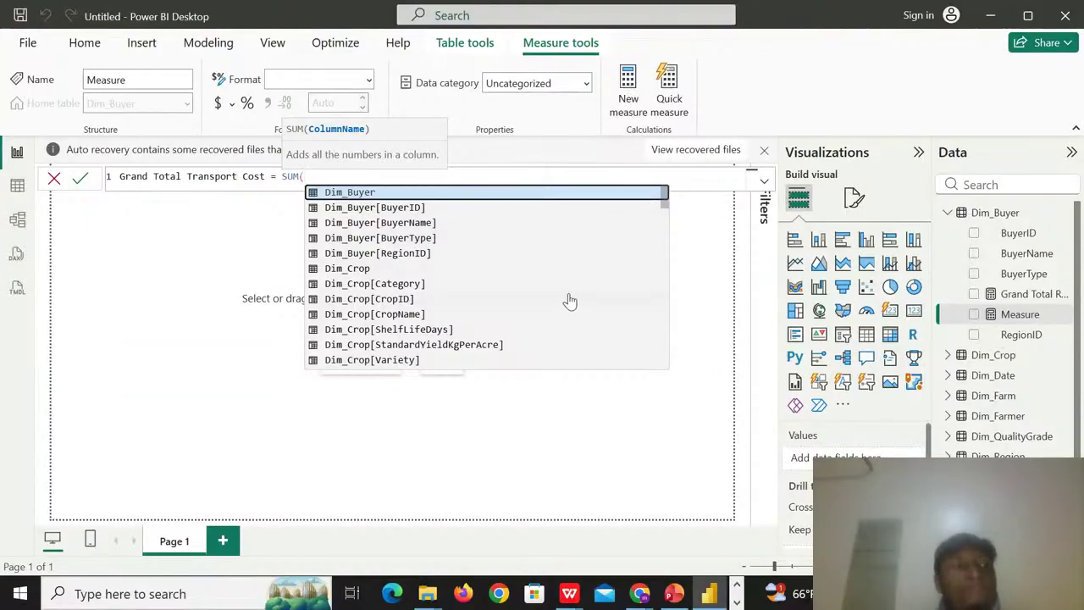
type("d")
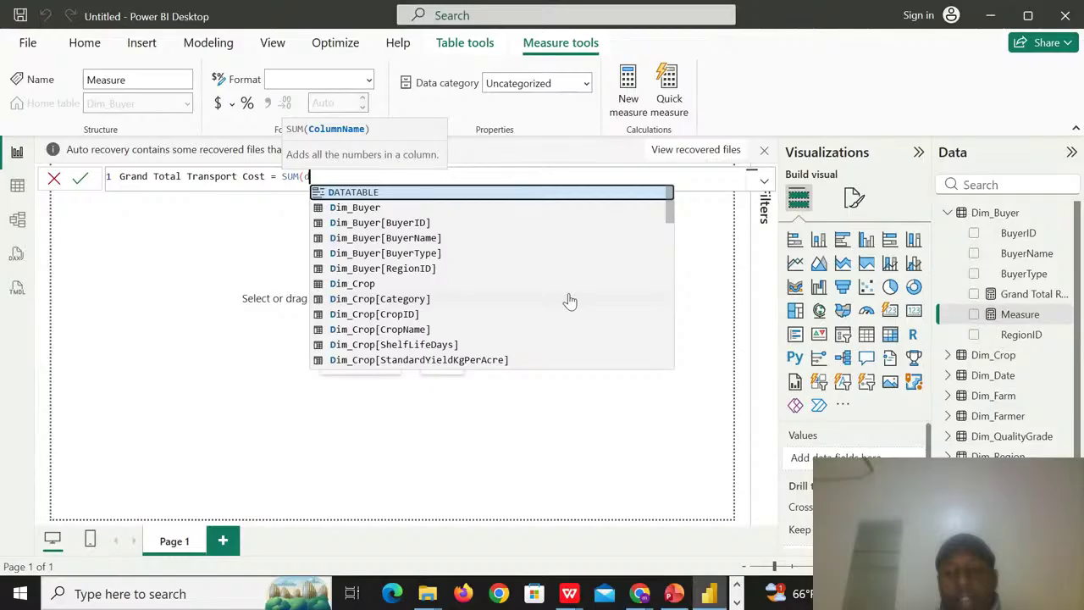
key("BackSpace")
type("f")
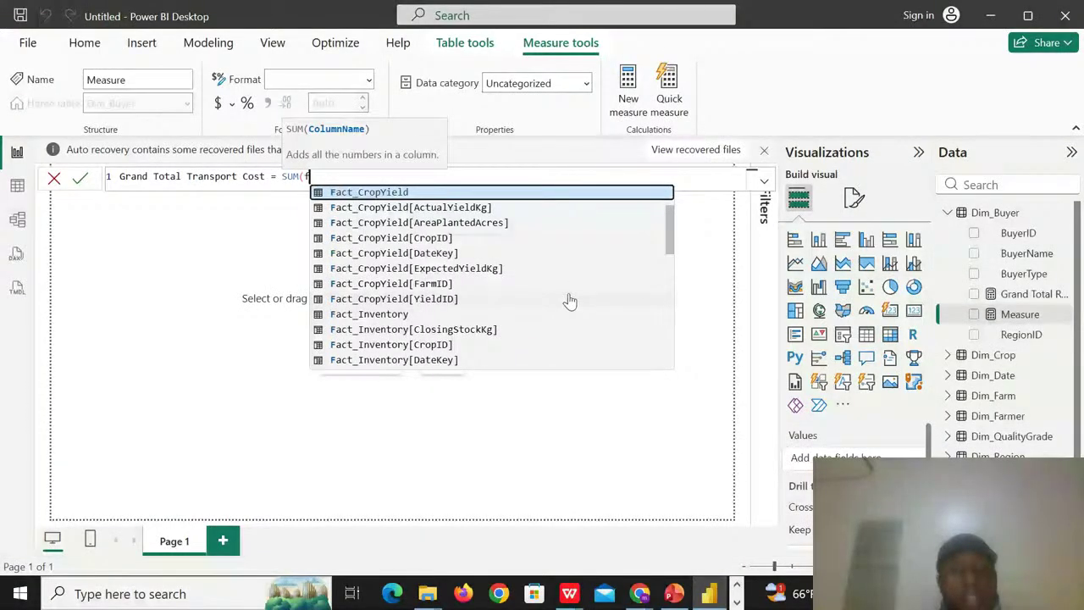
type("ac")
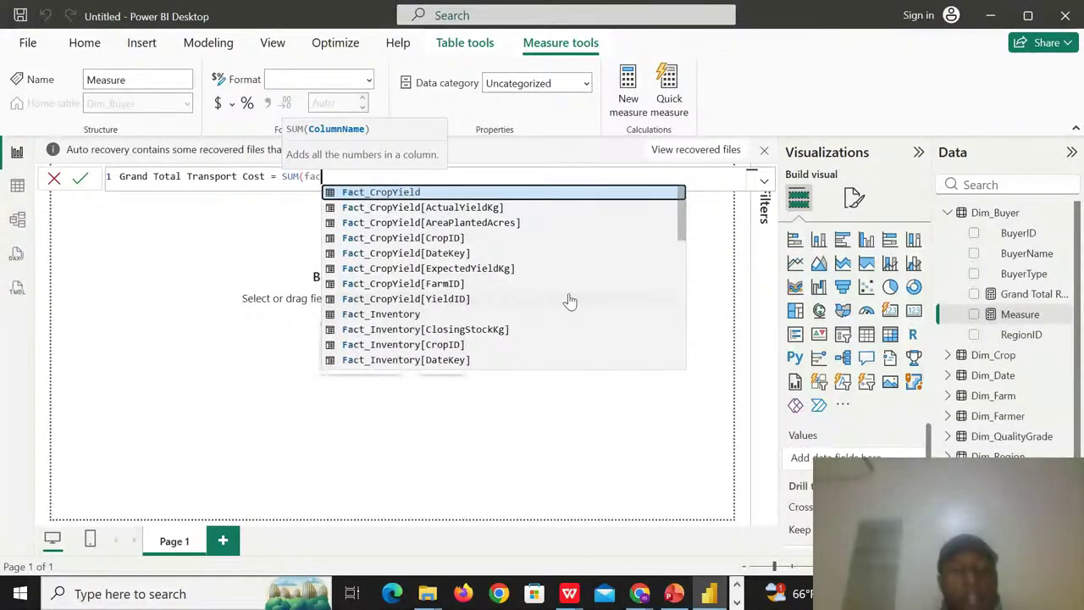
type("t")
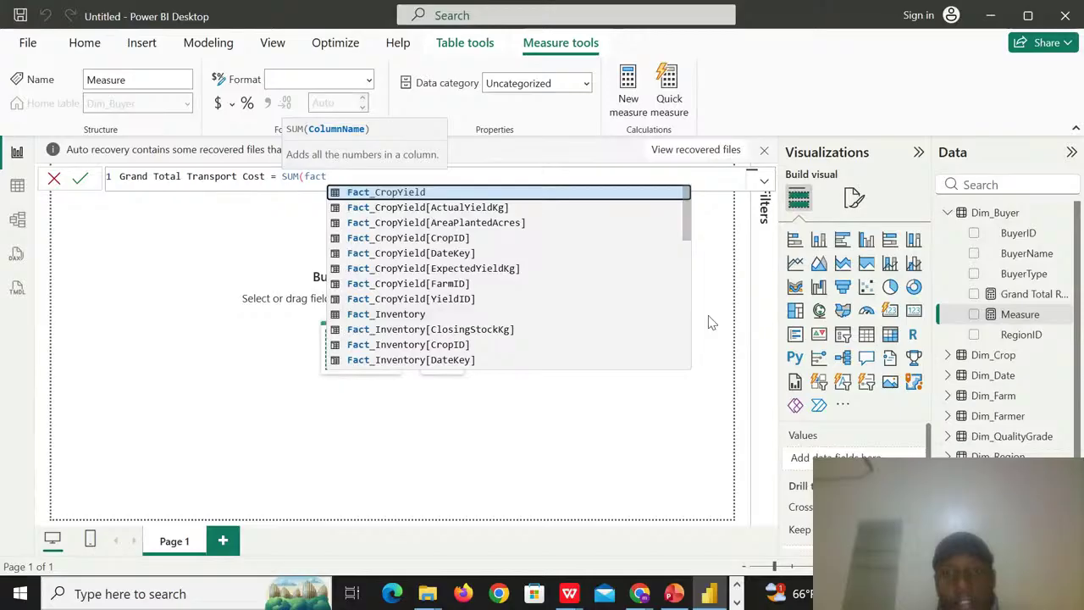
scroll(688, 362, "down", 10)
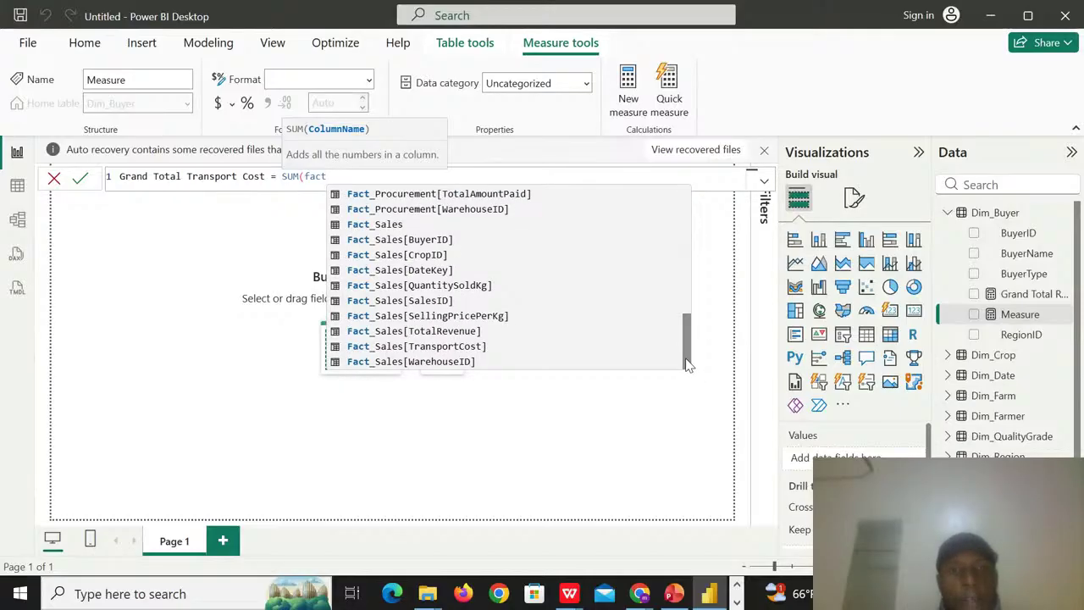
double_click(487, 347)
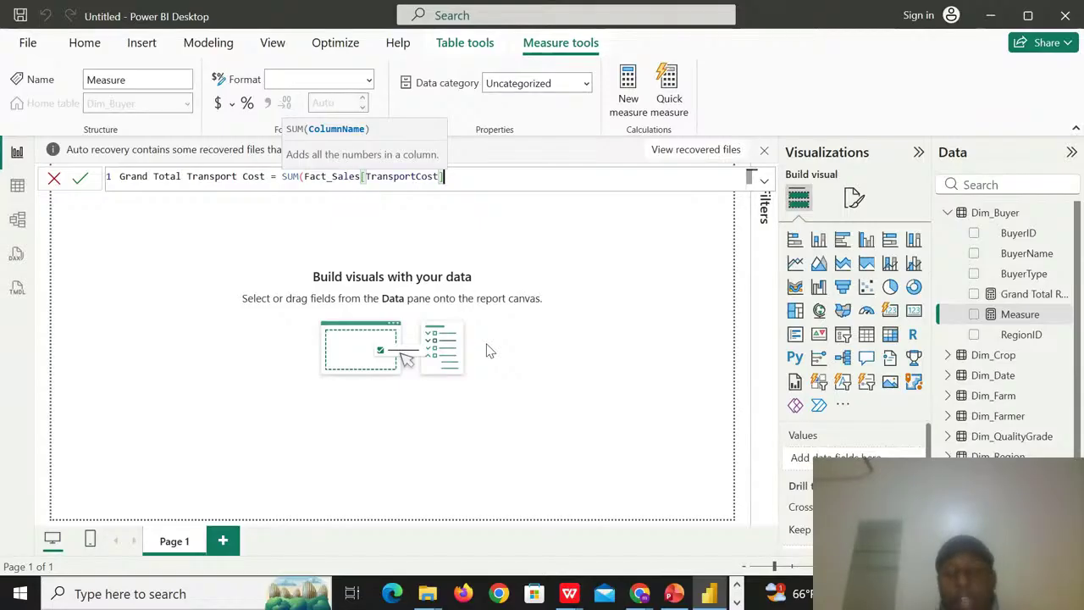
type(")")
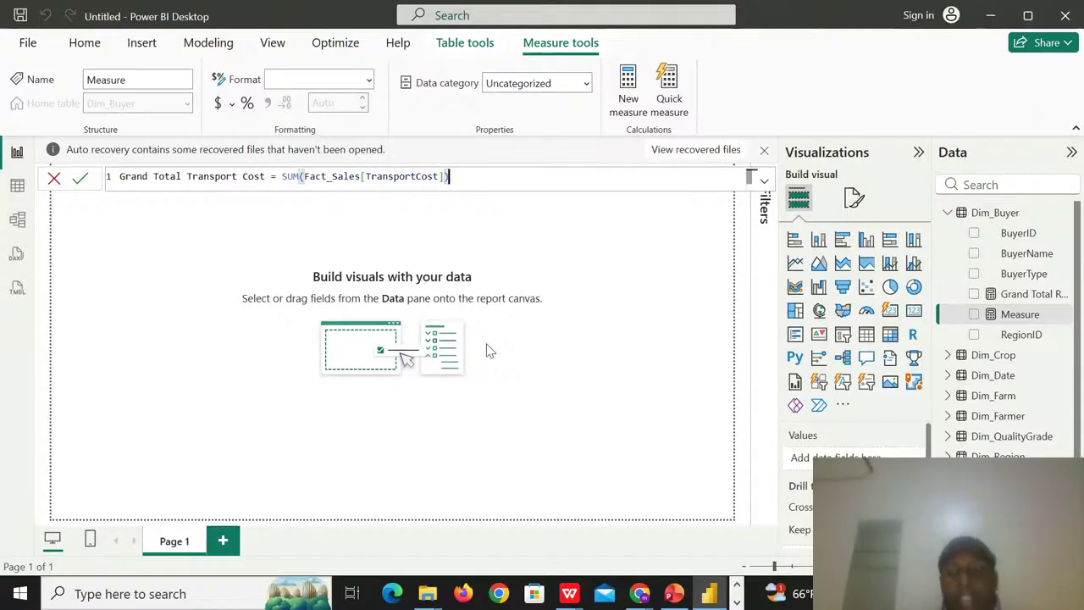
key("Return")
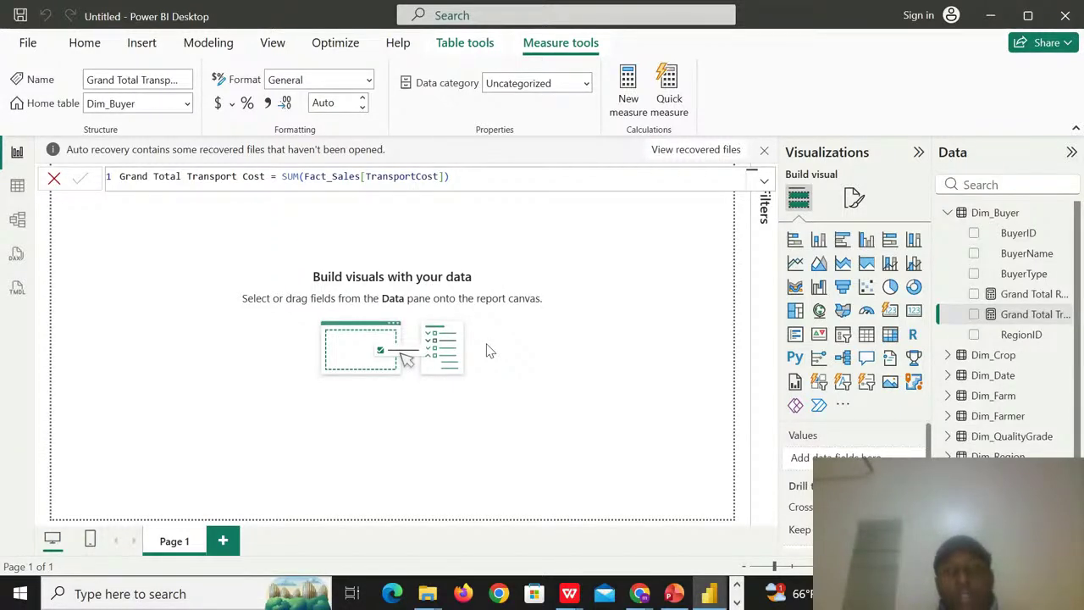
- Add another measure to the Dim_Buyer table and name it Total Procurement Cost
right_click(997, 216)
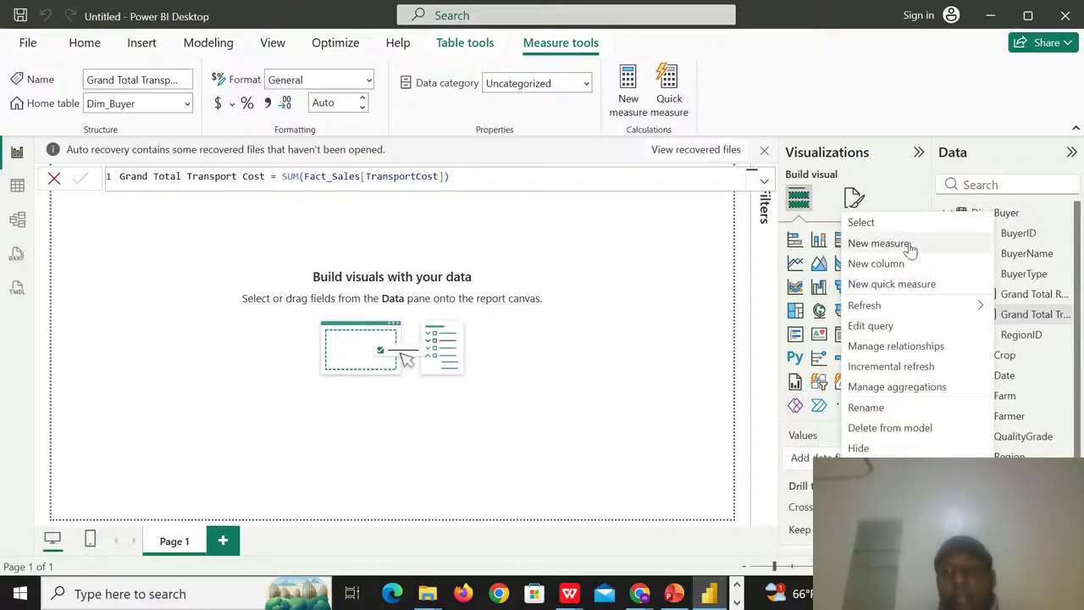
left_click(879, 243)
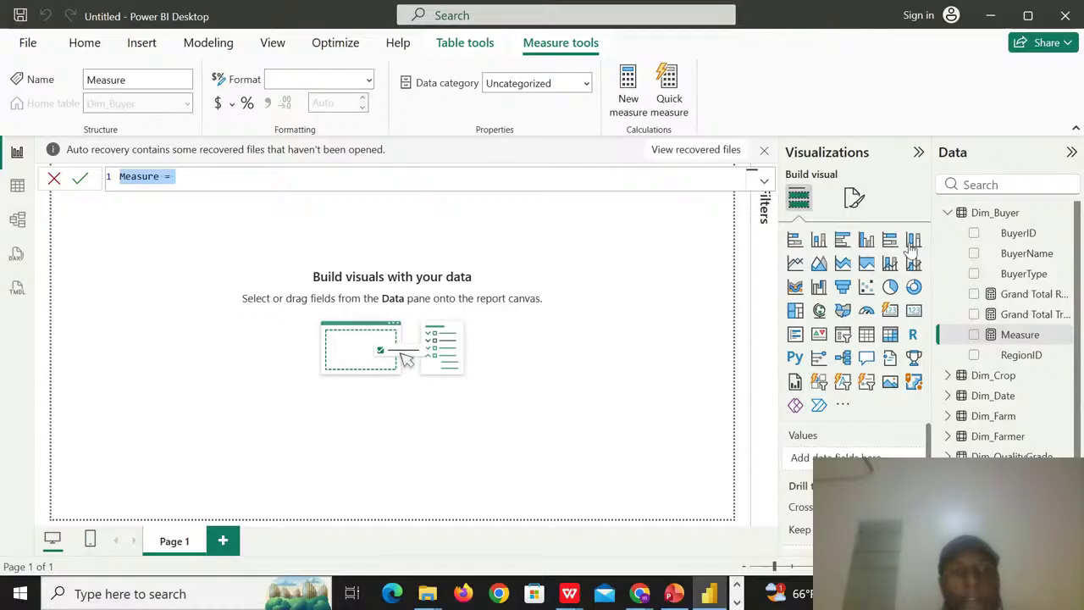
key("BackSpace")
type("T")
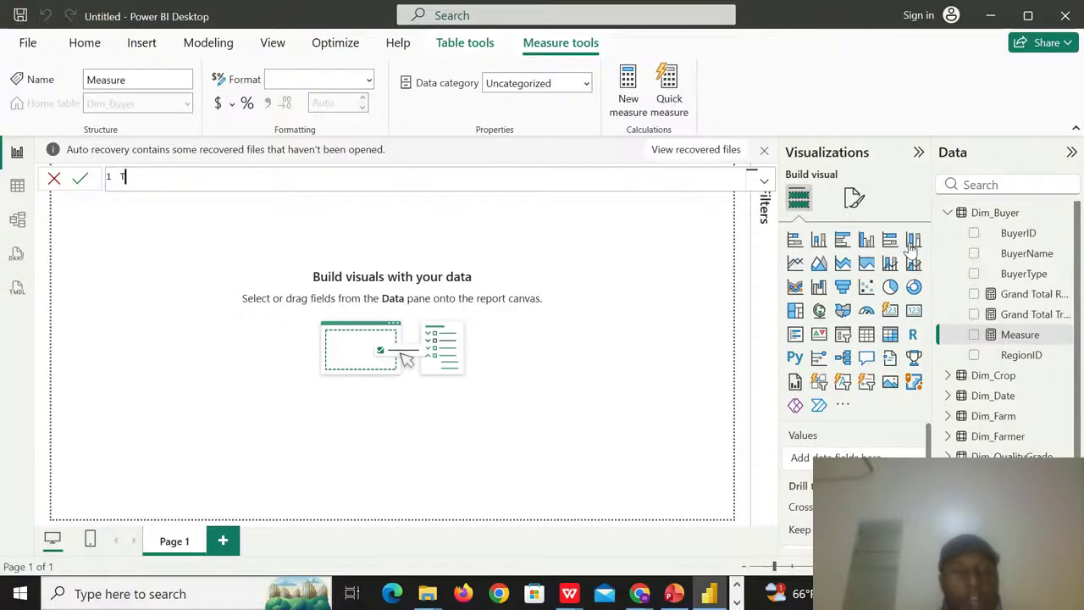
type("otal")
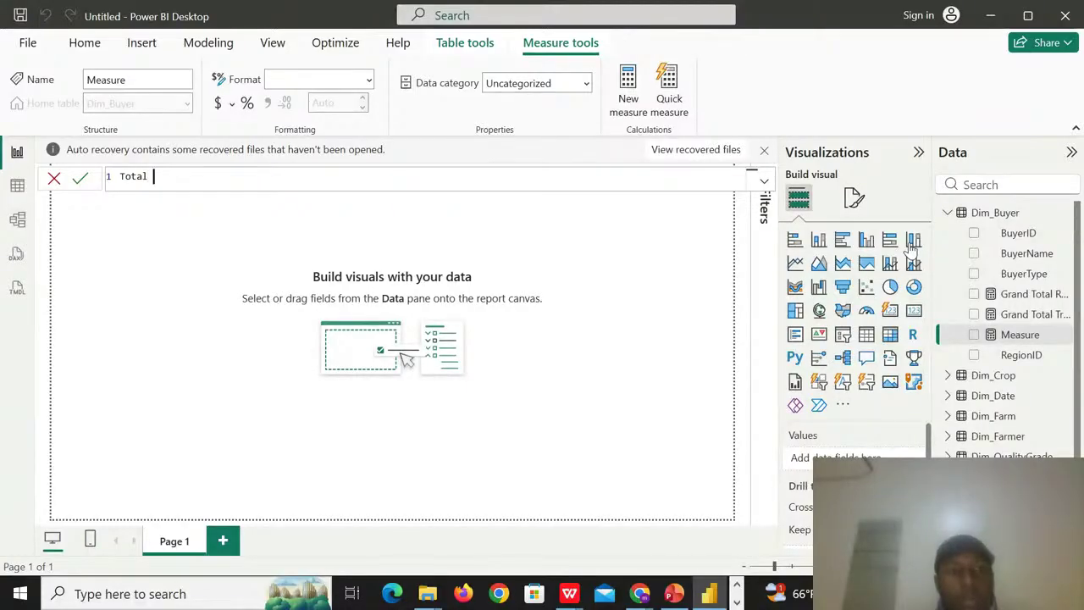
type(" Pro")
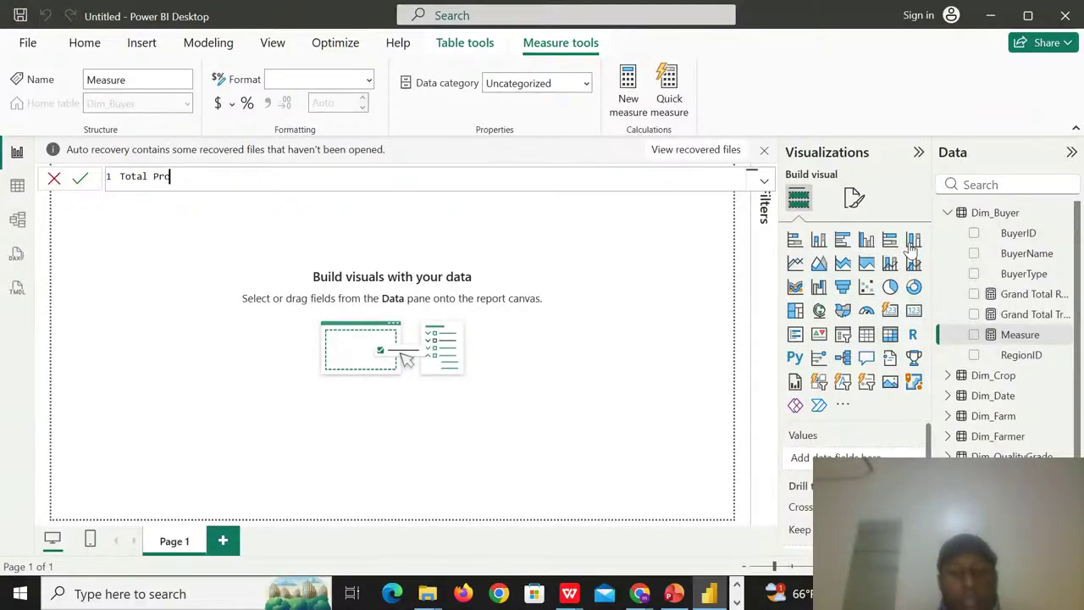
type("curement ")
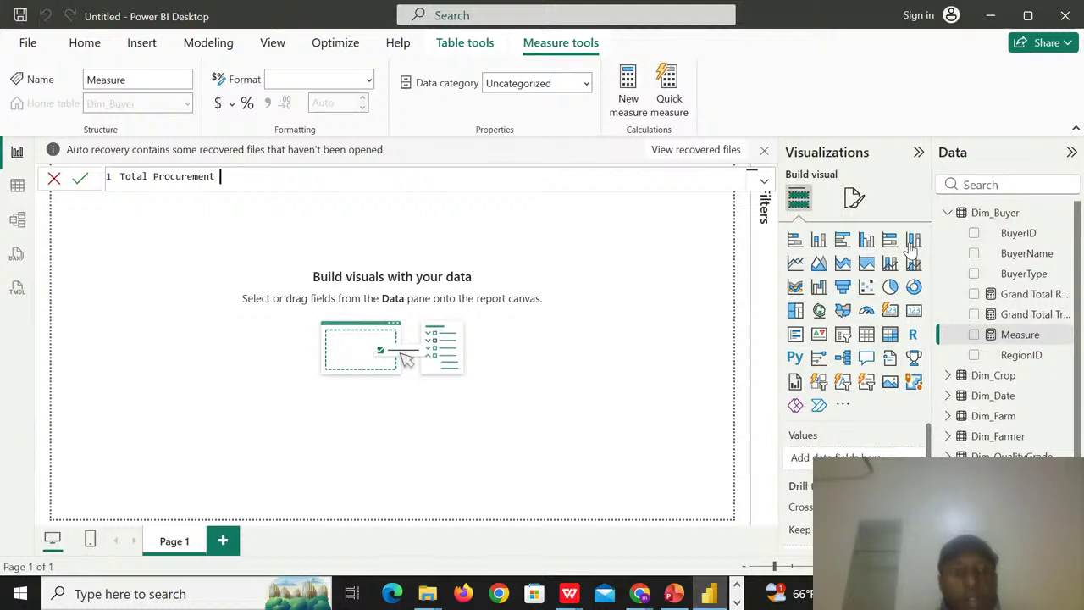
type("Cost")
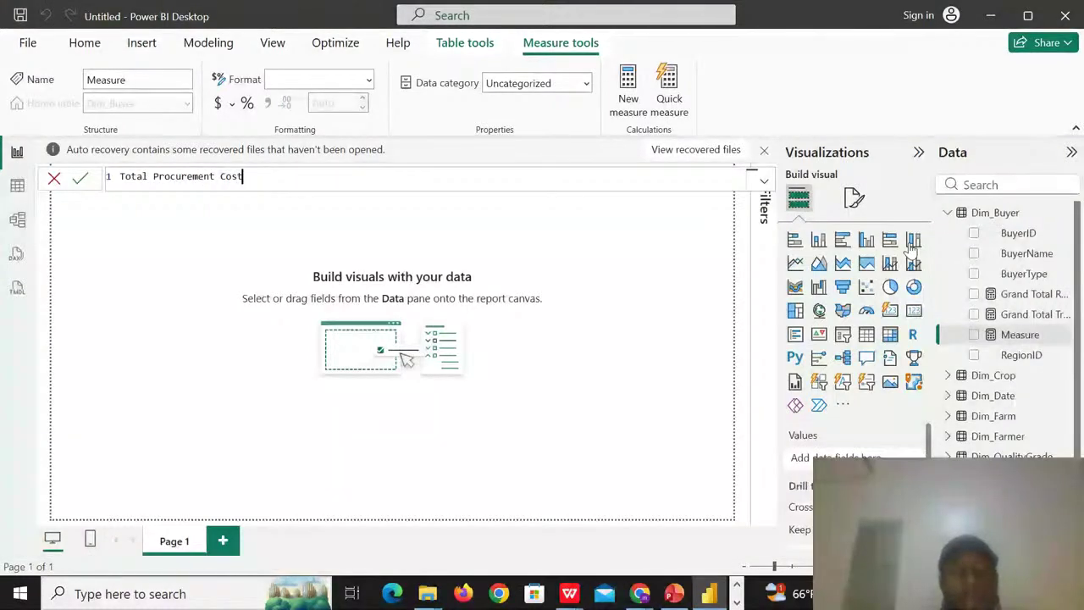
- Define the Total Procurement Cost measure as SUM(Fact_Procurement[TotalAmountPaid]) and commit the formula
type("=")
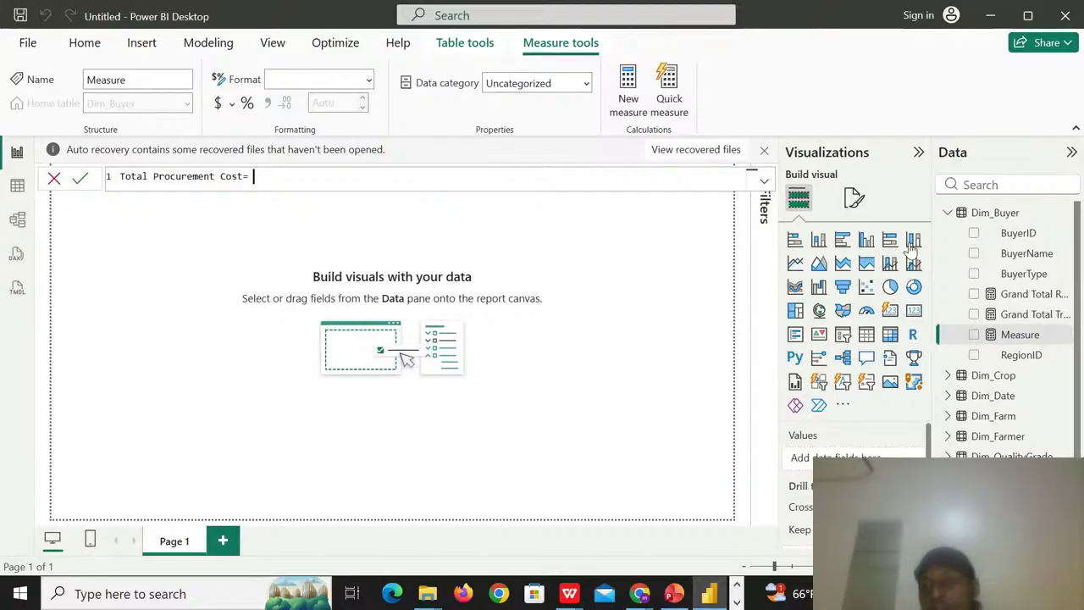
type("sum")
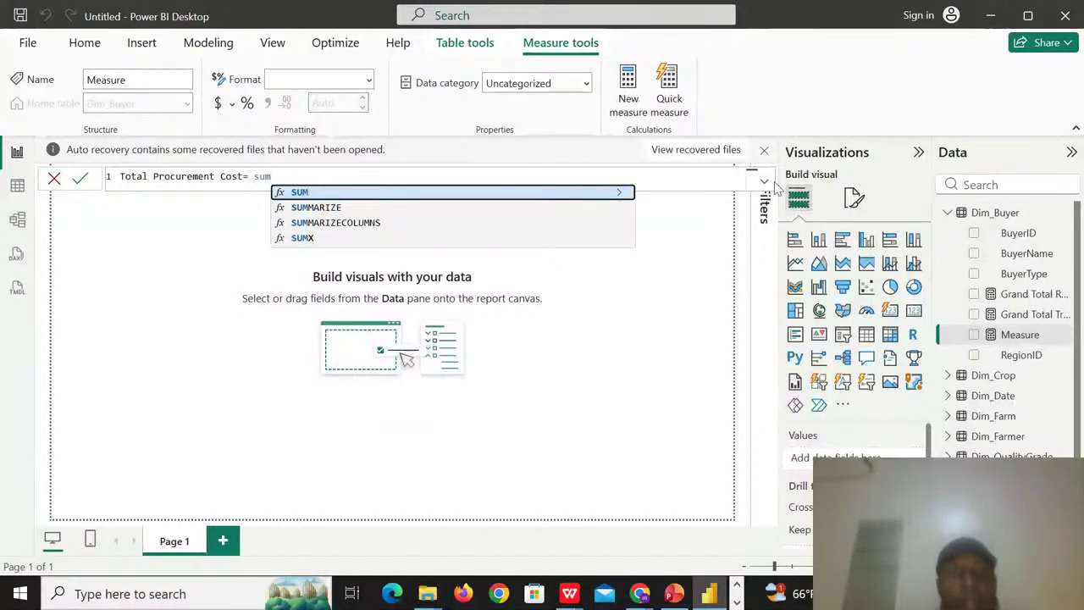
left_click(537, 195)
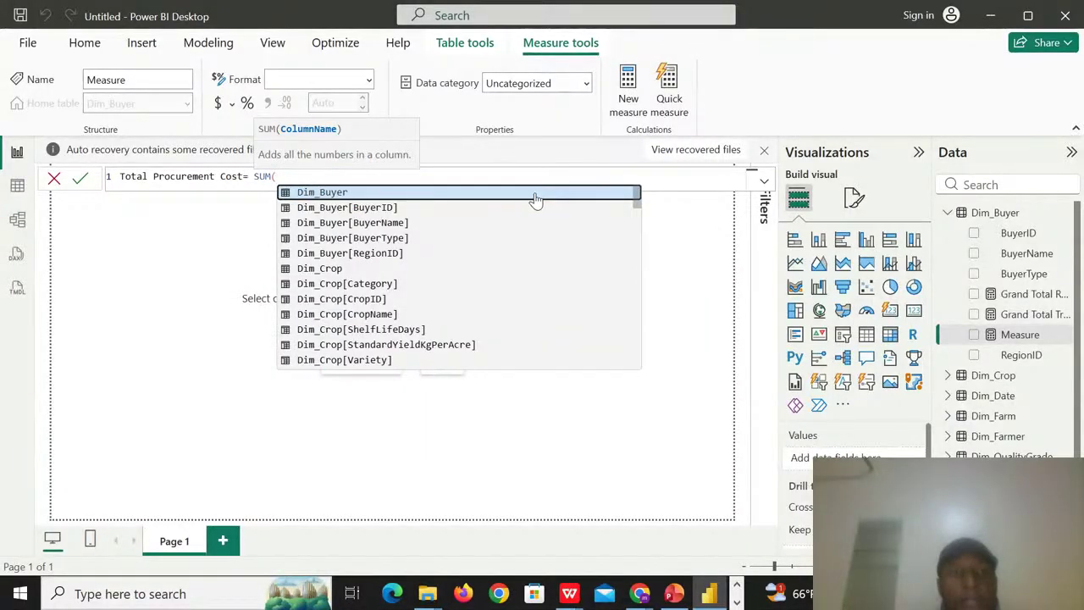
left_click(636, 336)
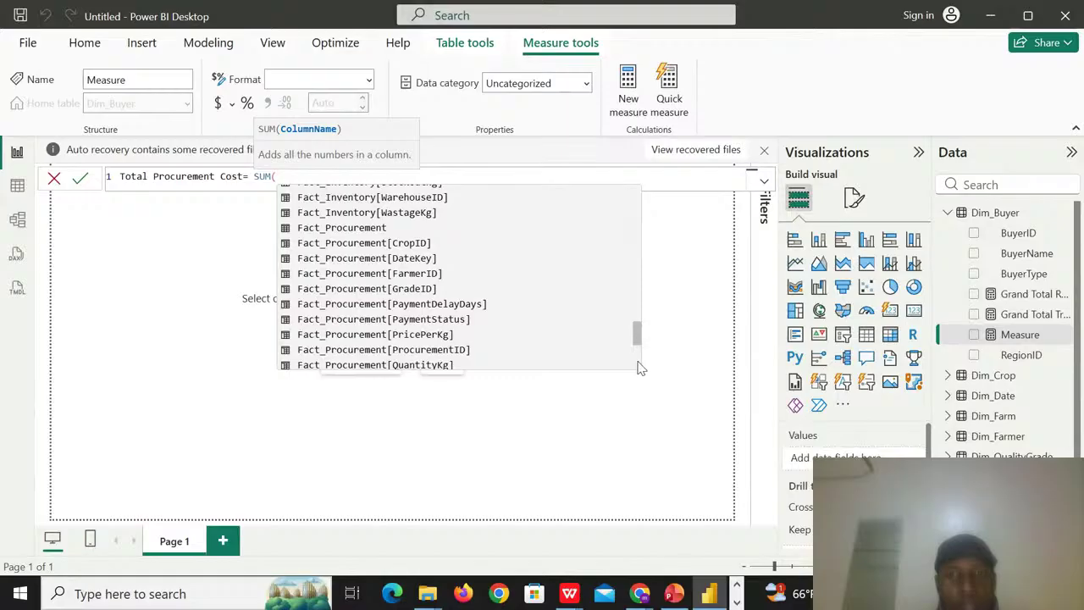
scroll(641, 368, "down", 4)
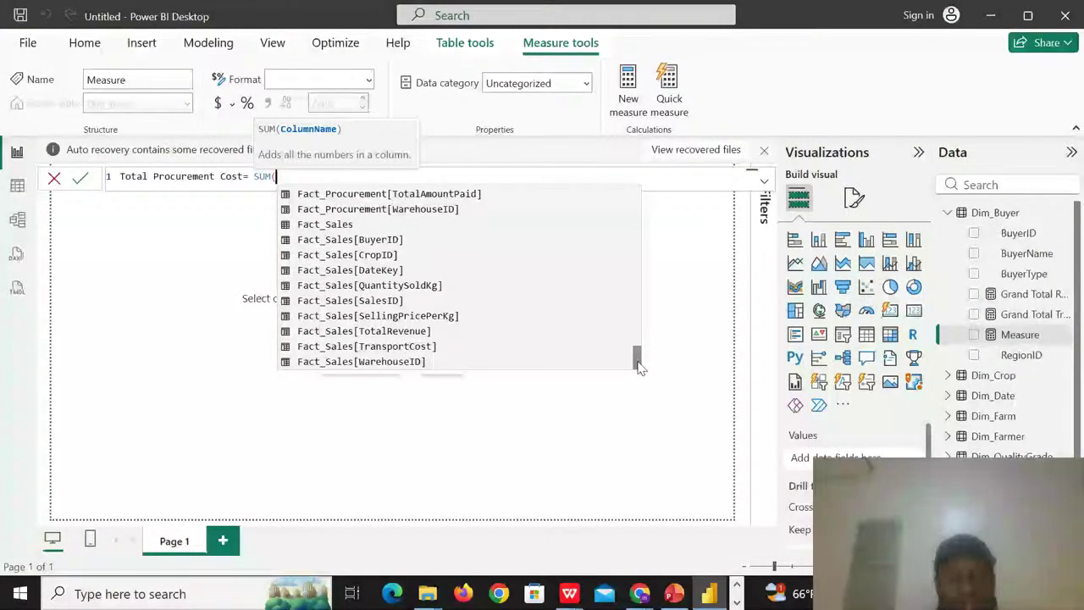
left_click(639, 227)
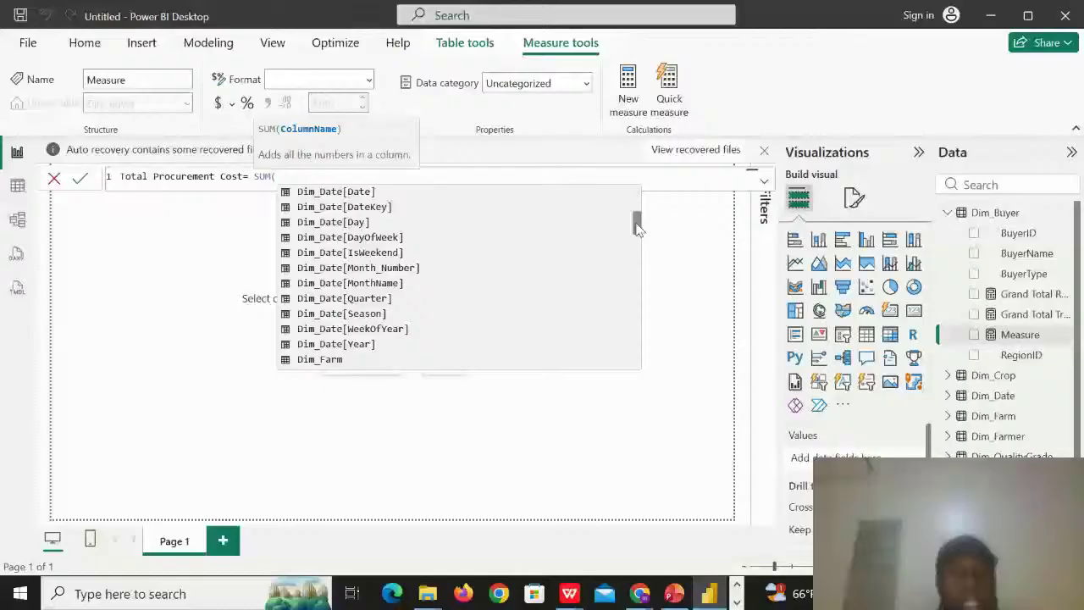
type("Fact")
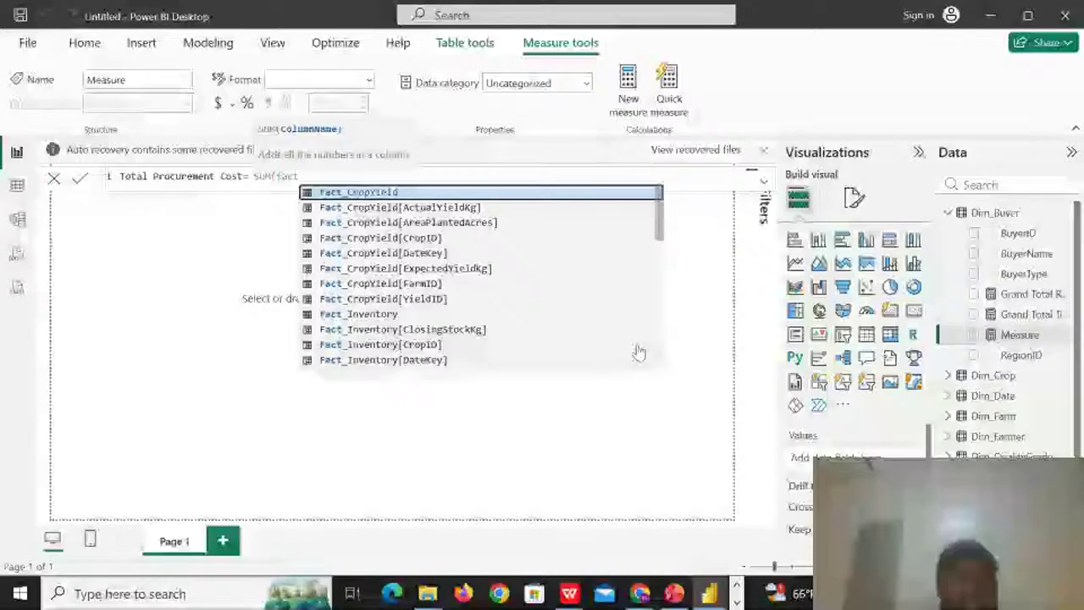
type("_p")
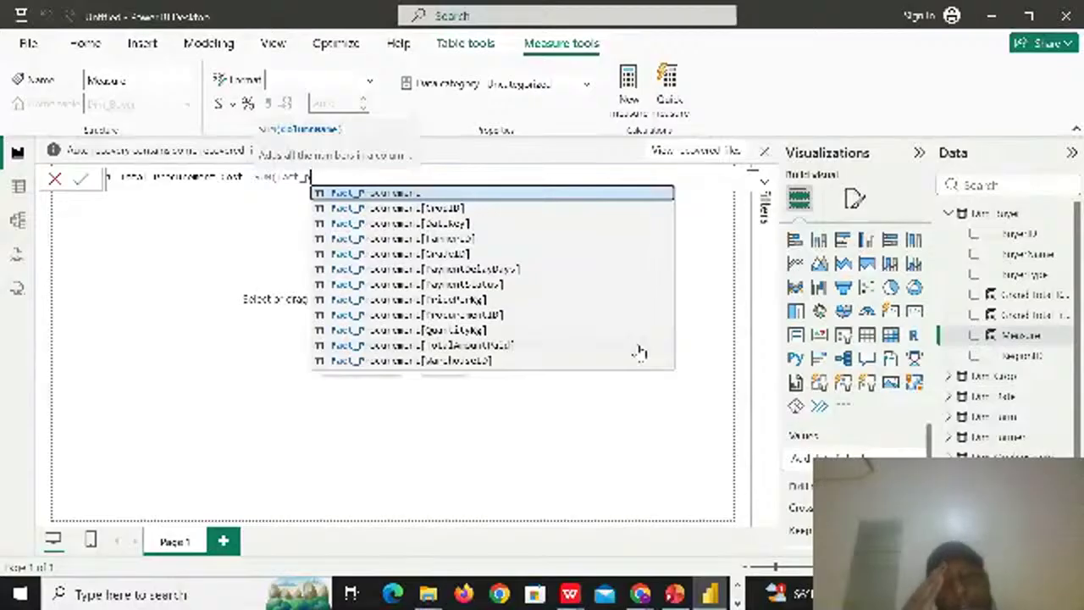
double_click(495, 345)
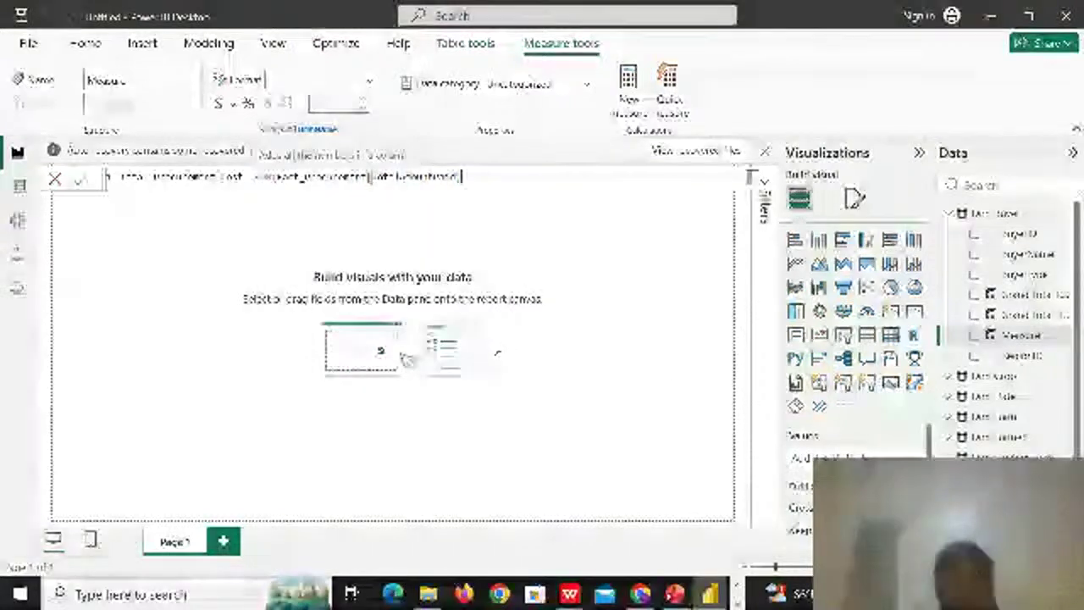
type(")")
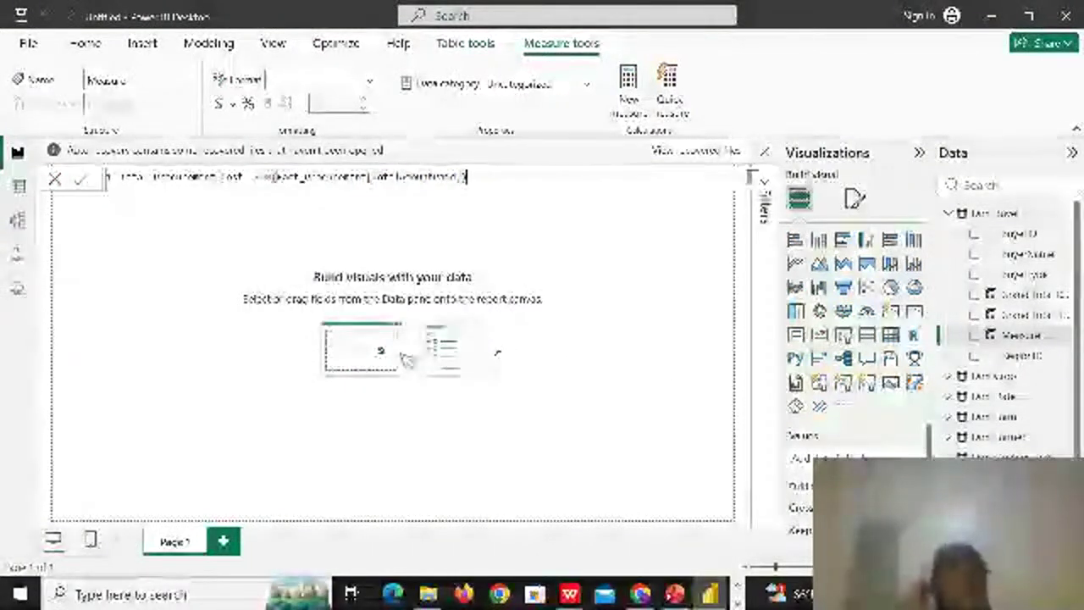
key("Return")
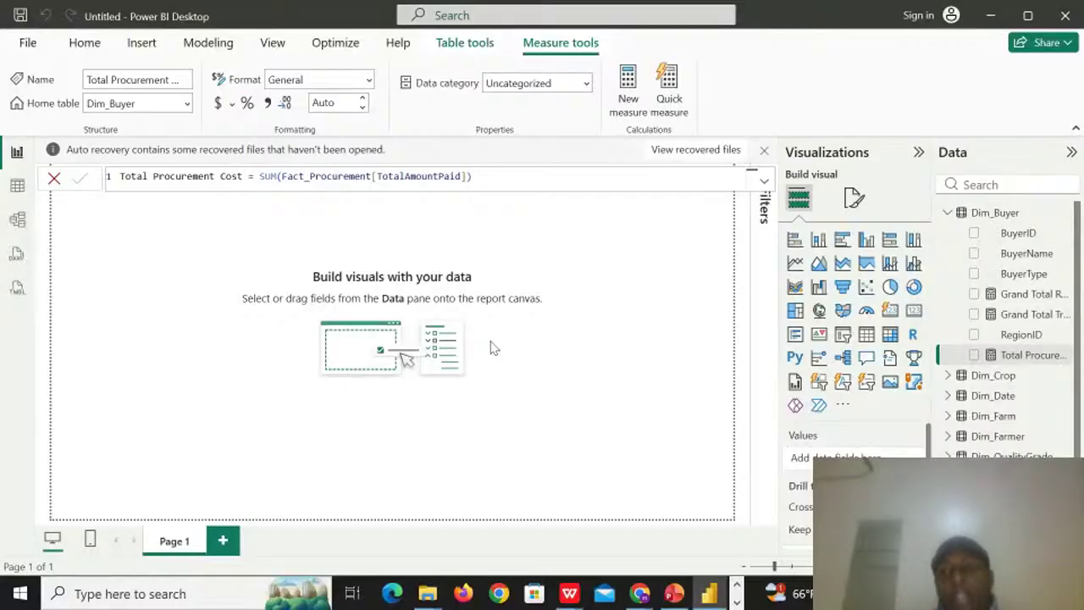
- Add a new measure to the Dim_Buyer table and name it Gross Margin
left_click(995, 213)
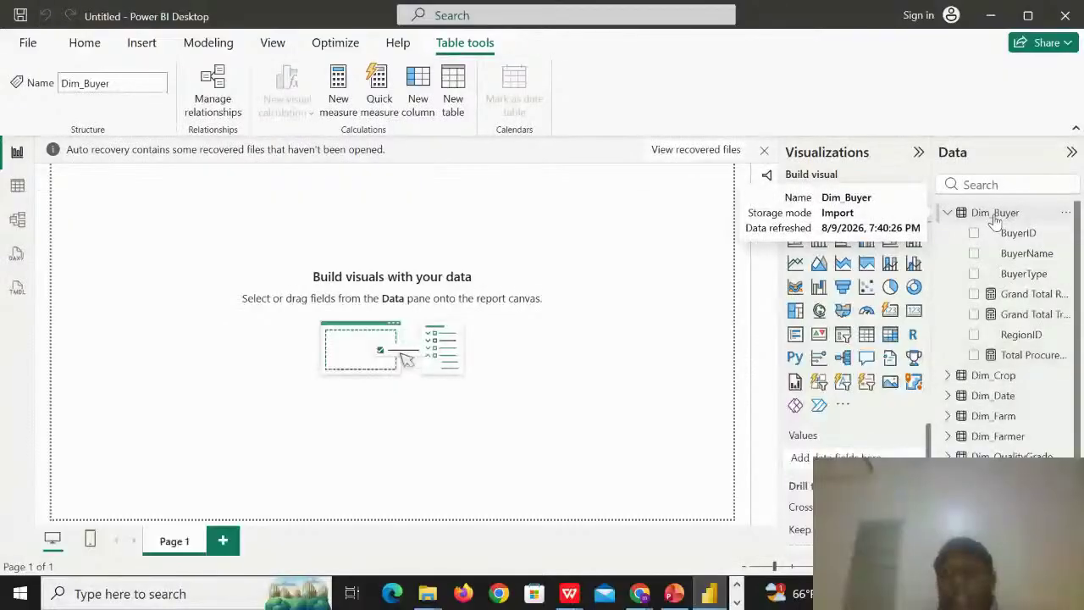
right_click(994, 221)
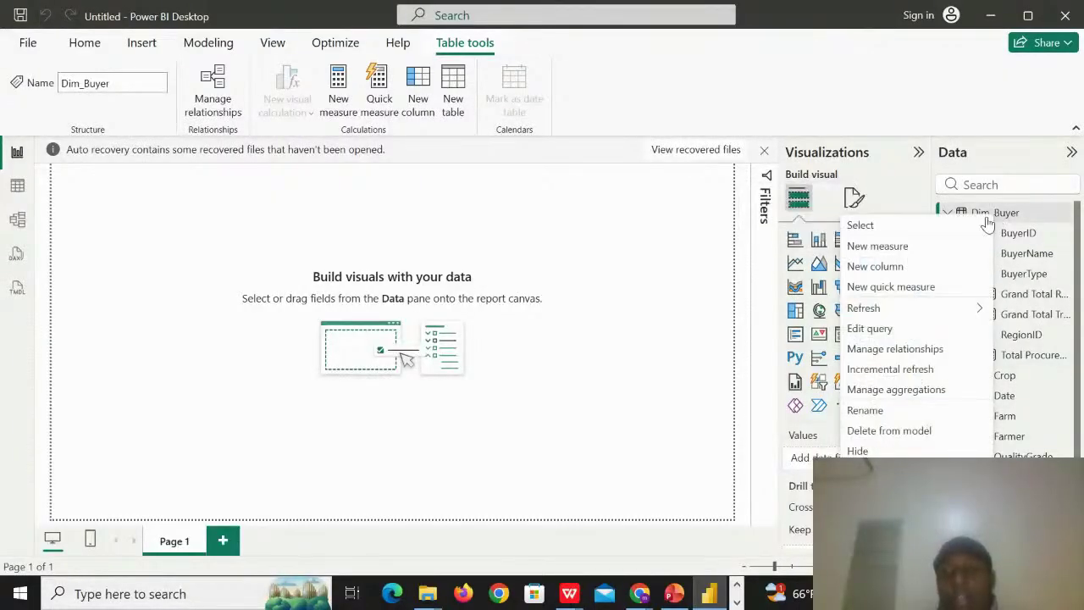
left_click(926, 251)
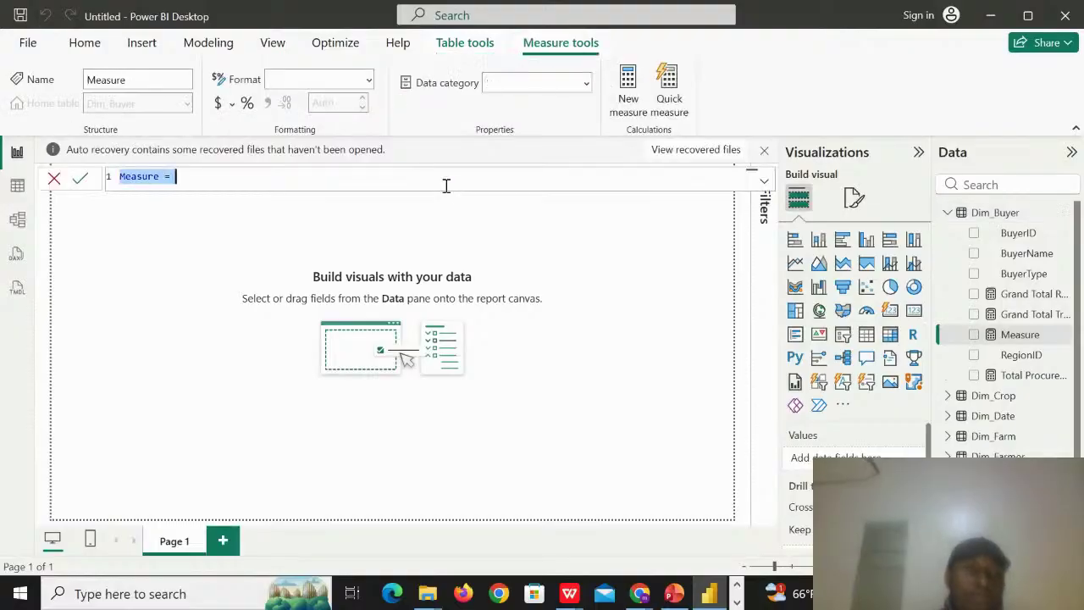
key("BackSpace")
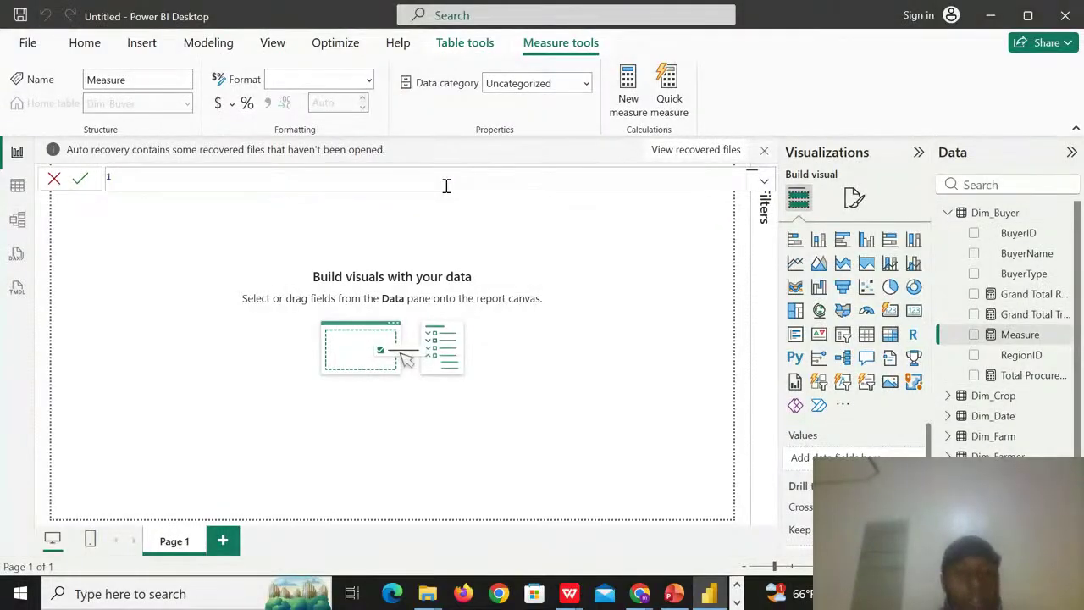
type("Gross Ma")
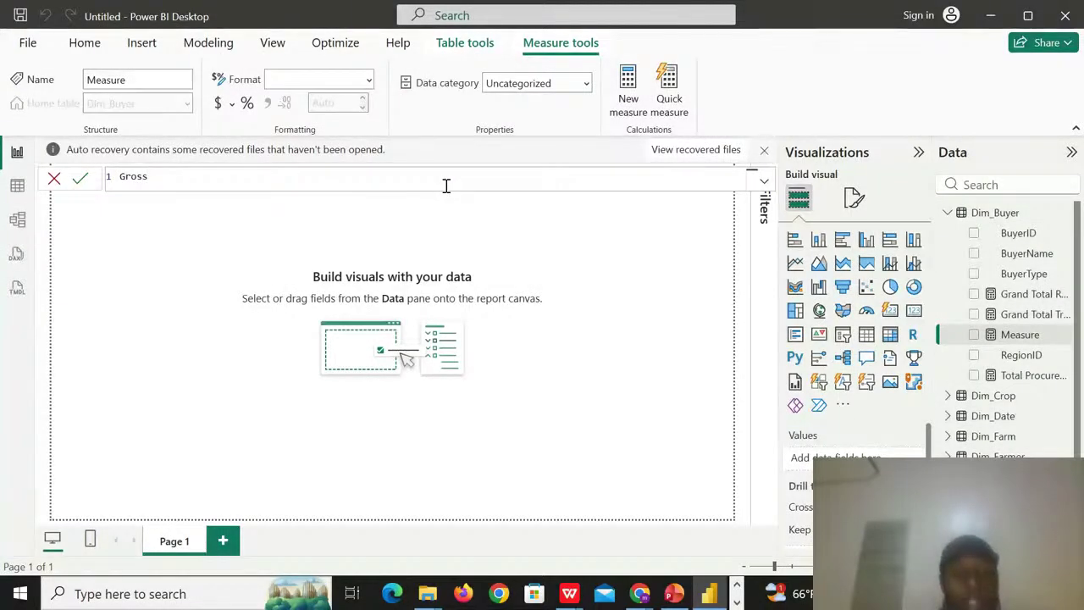
type("gin")
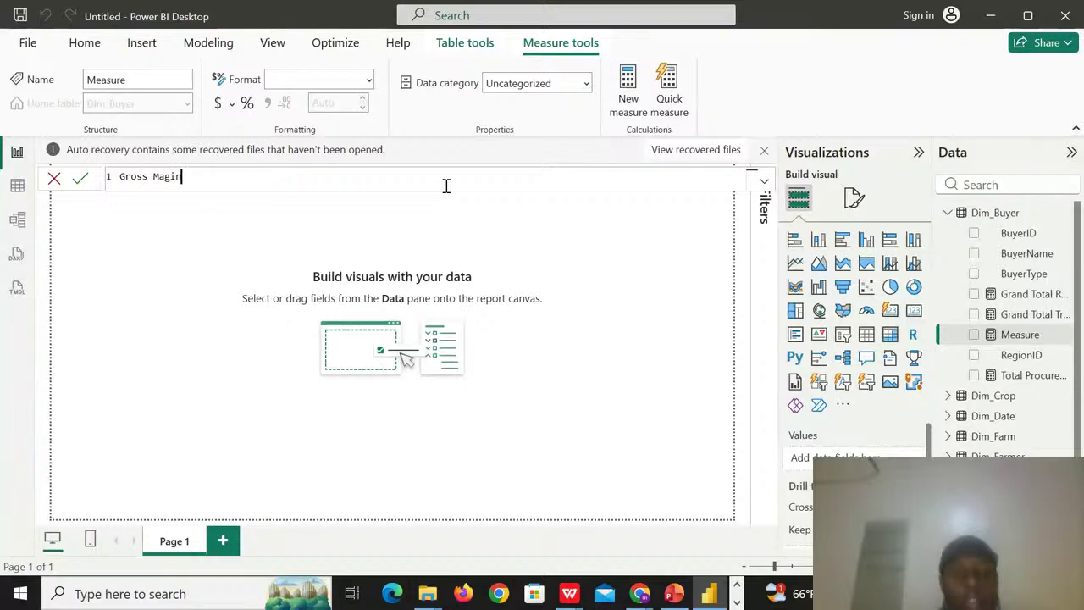
key("BackSpace")
key("BackSpace")
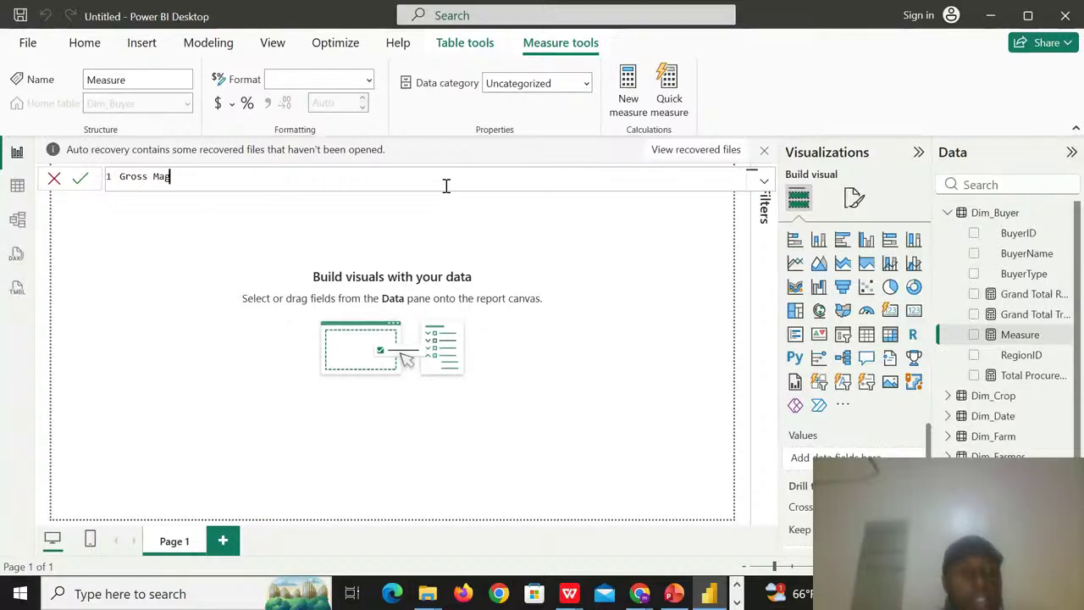
key("BackSpace")
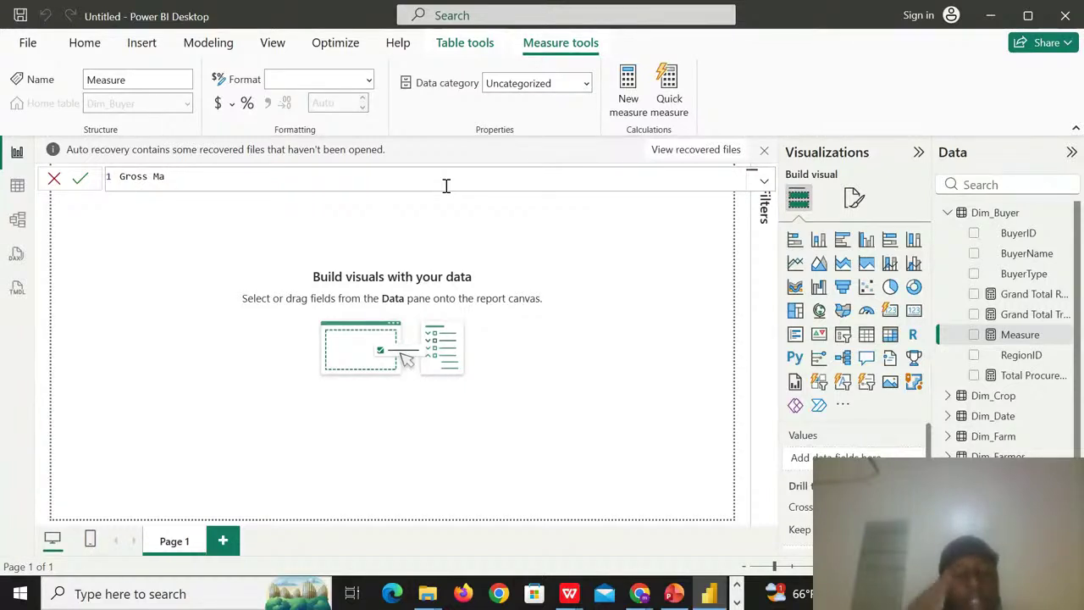
type("rgi")
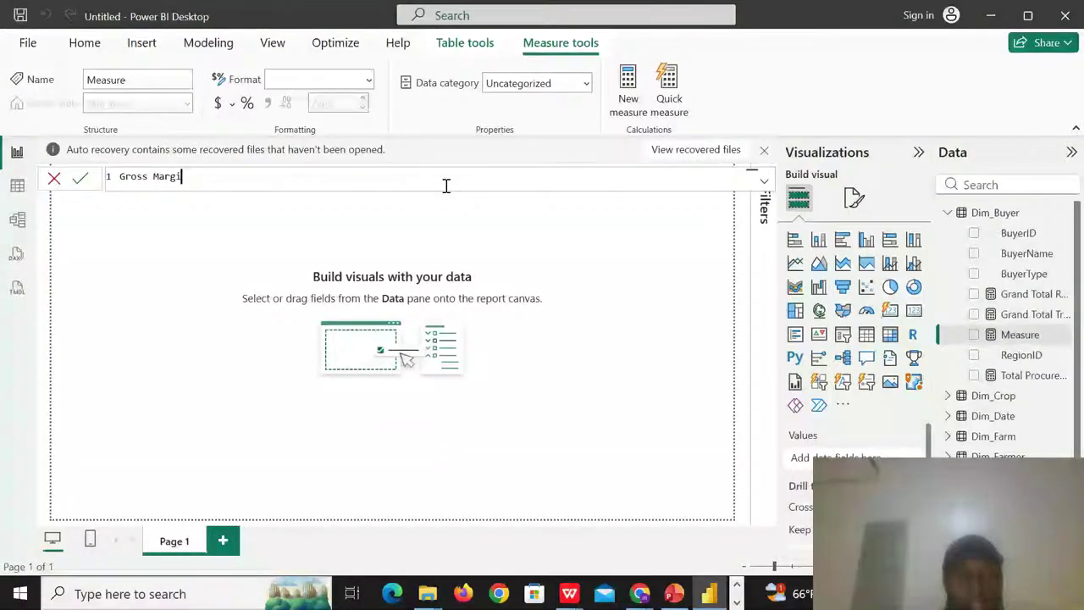
type("n =")
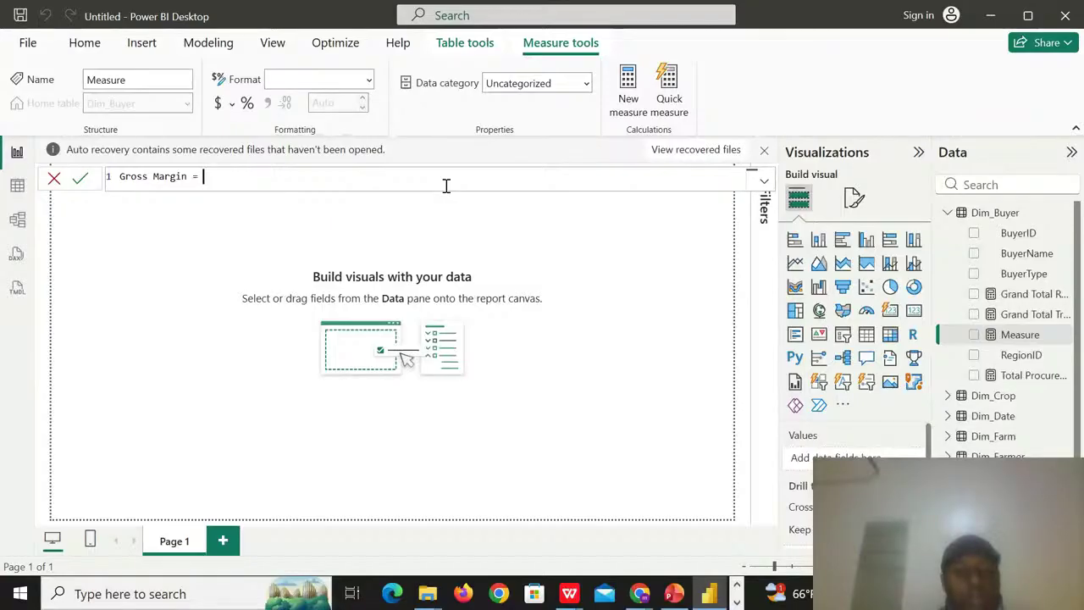
- Define the Gross Margin measure as [Grand Total Revenue]-([Total Procurement Cost]+[Grand Total Transport Cost]) and commit the formula
type("t")
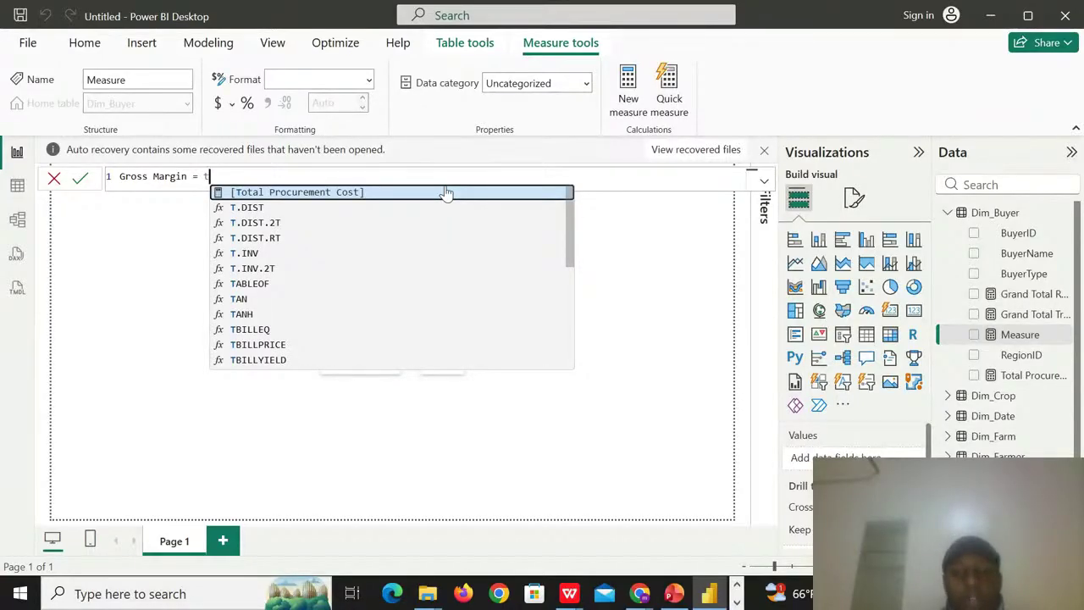
key("BackSpace")
type("g")
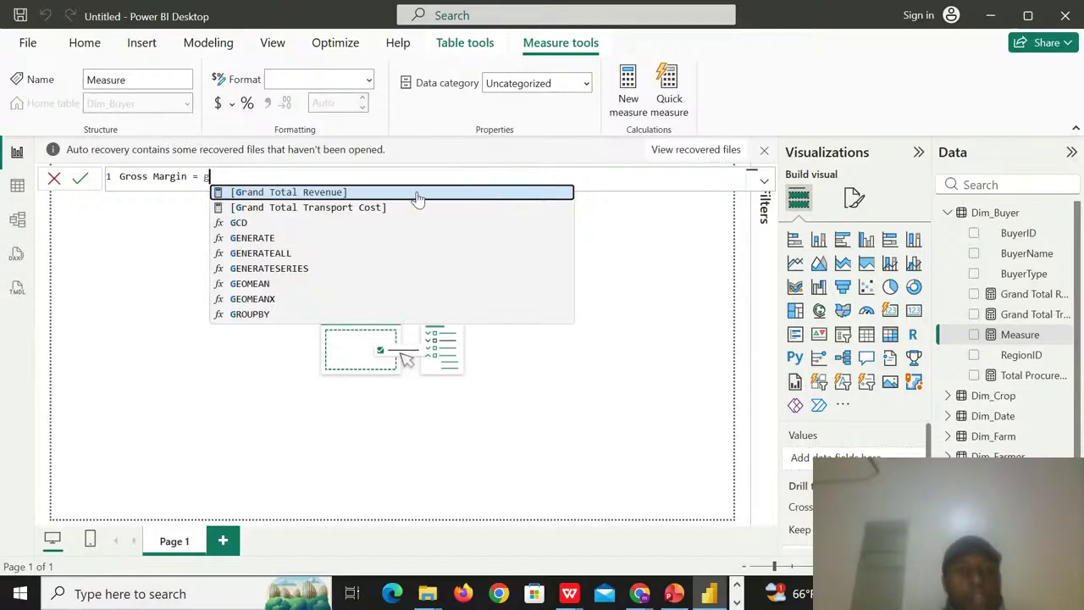
left_click(417, 197)
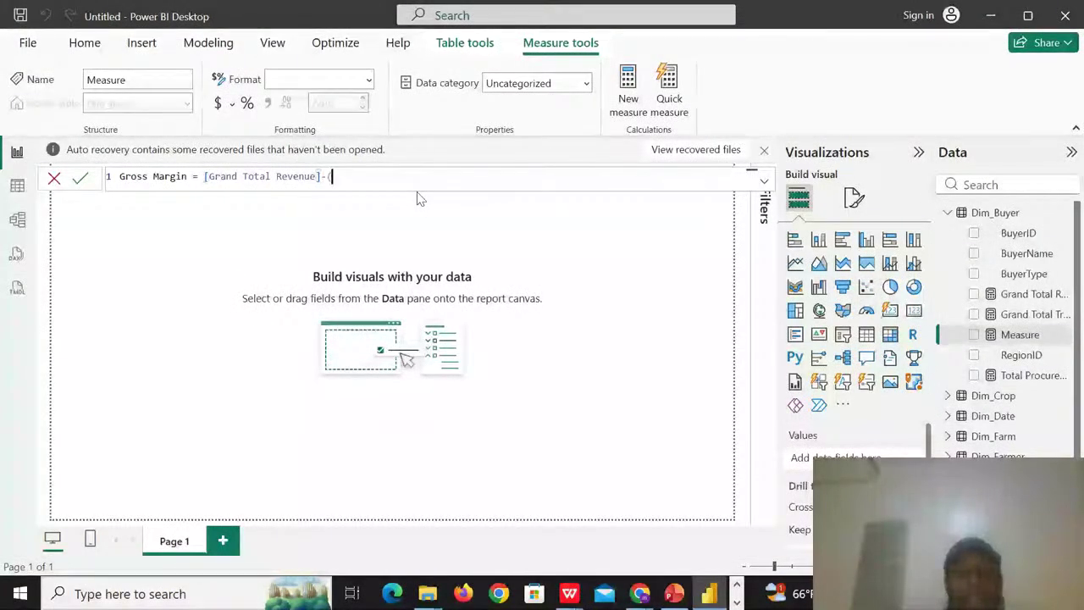
type("-(")
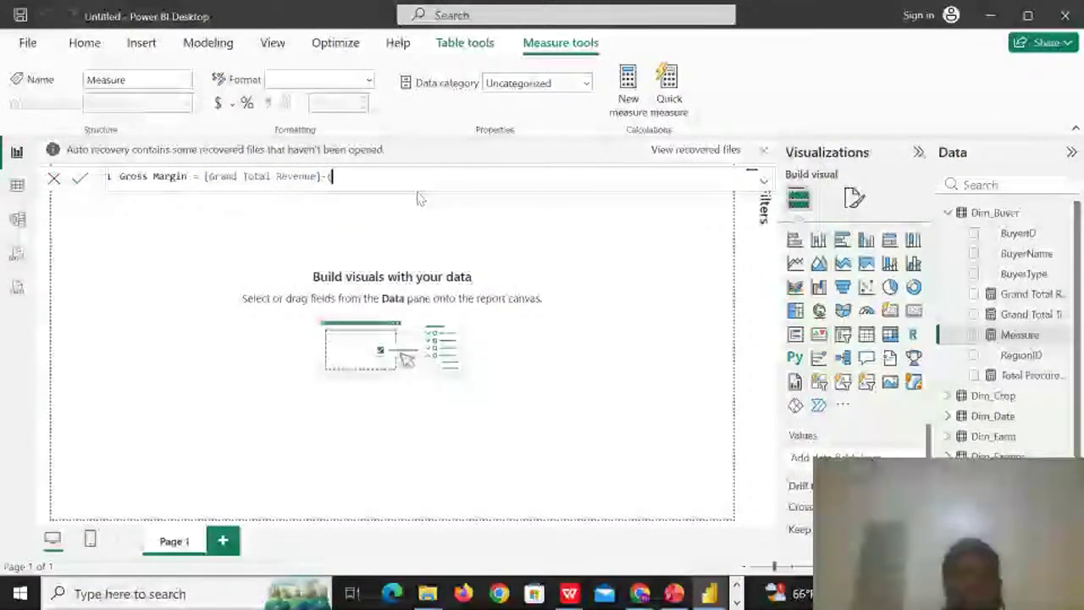
type("[Total Procurement Cost]")
type(")")
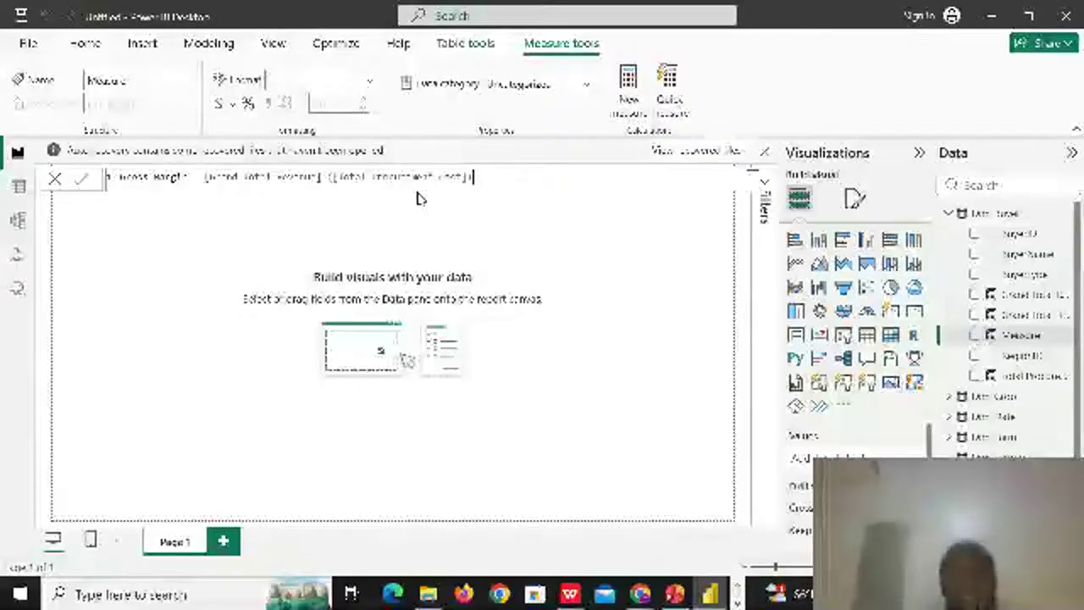
type("-[")
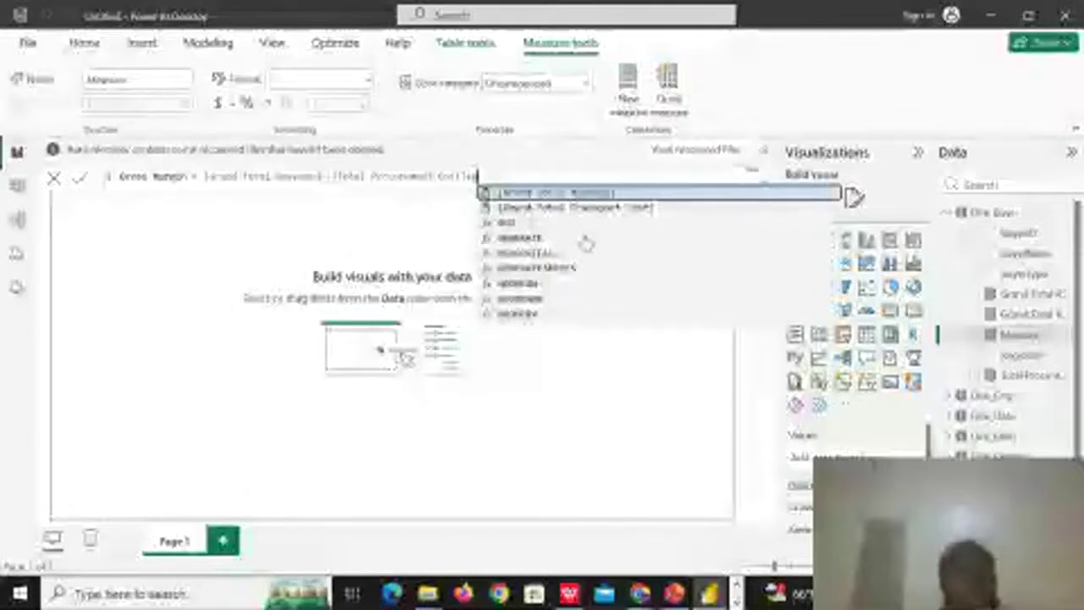
left_click(581, 213)
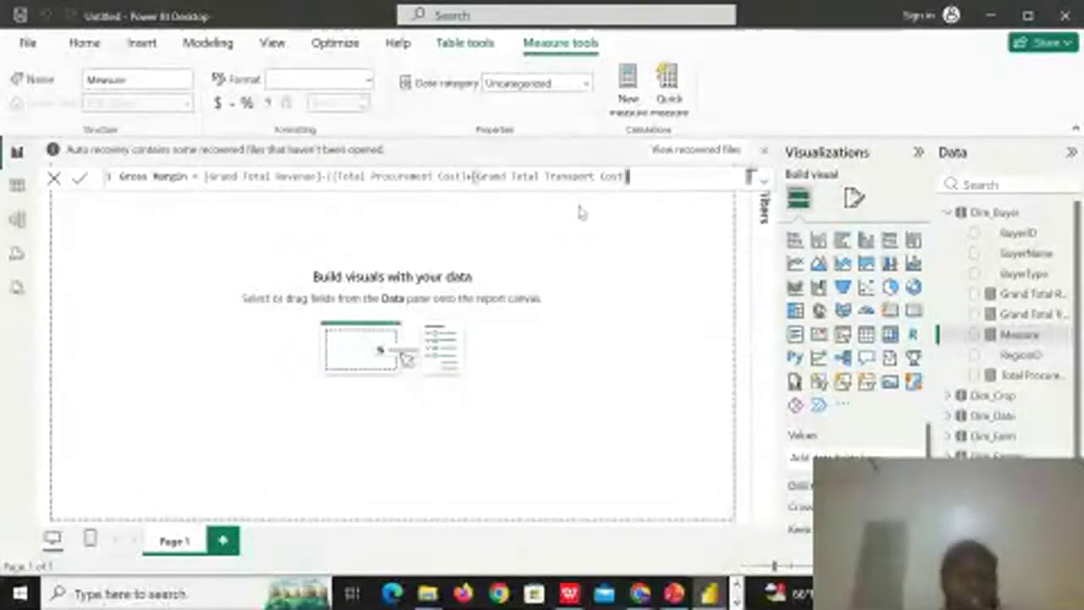
type(")")
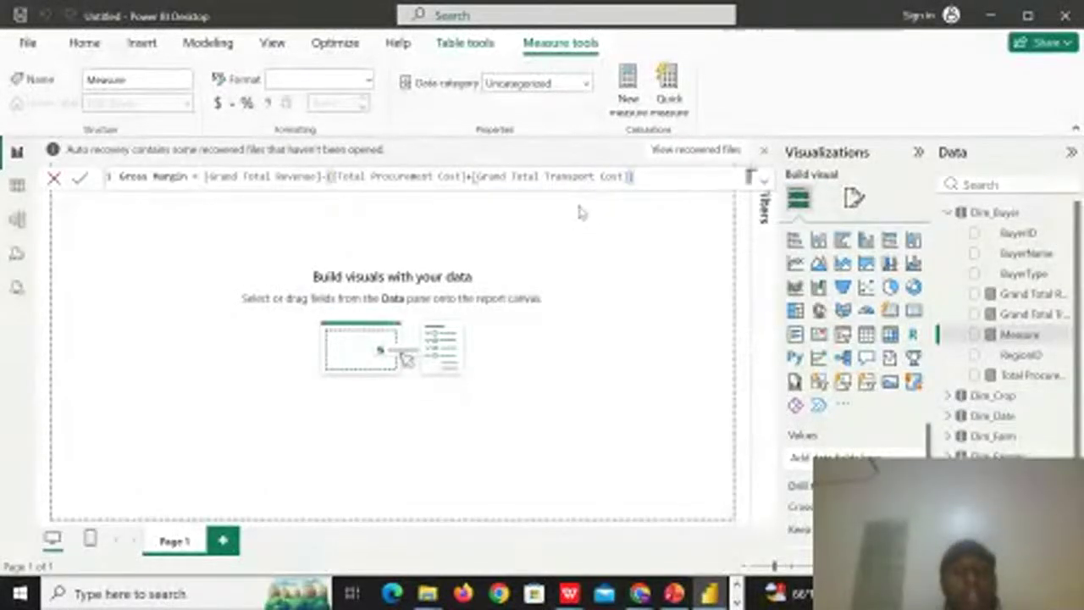
key("Return")
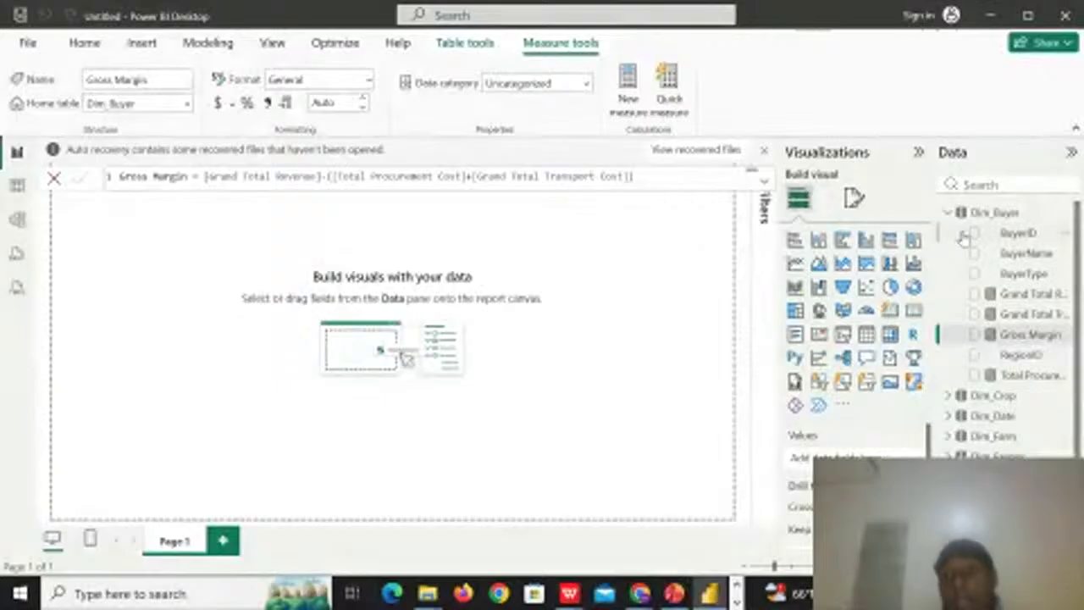
- Add another measure to the Dim_Buyer table and name it Gross Margin %
left_click(994, 215)
left_click(339, 85)
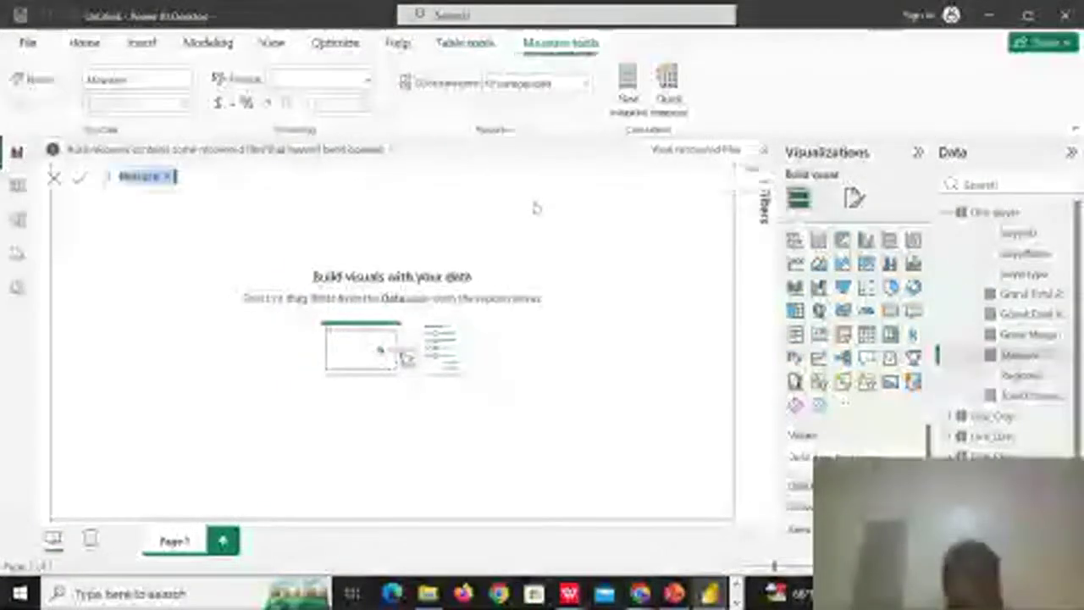
key("BackSpace")
type("Gross")
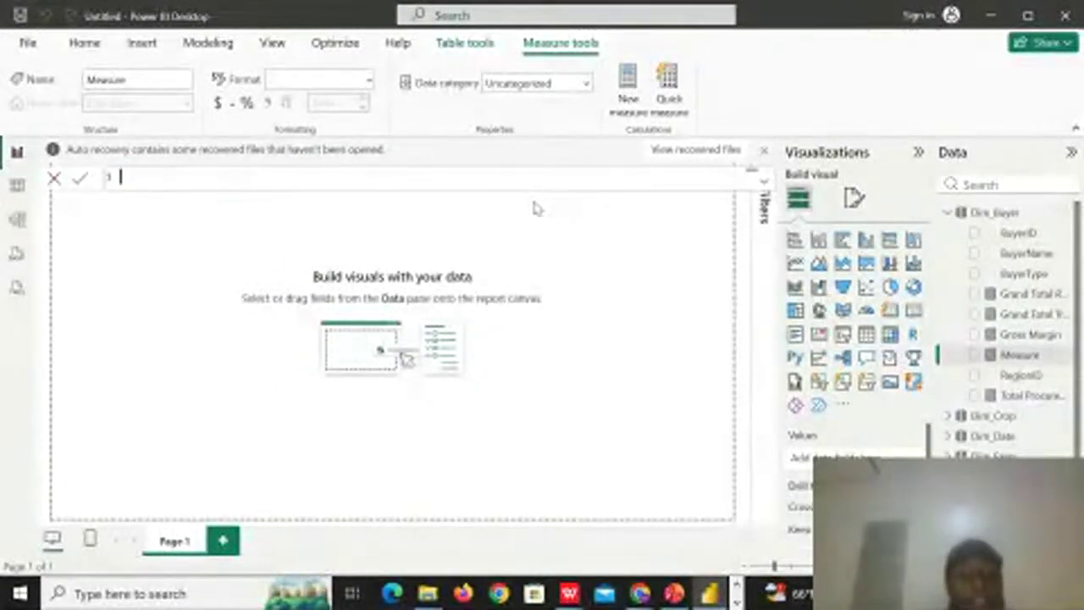
type(" P")
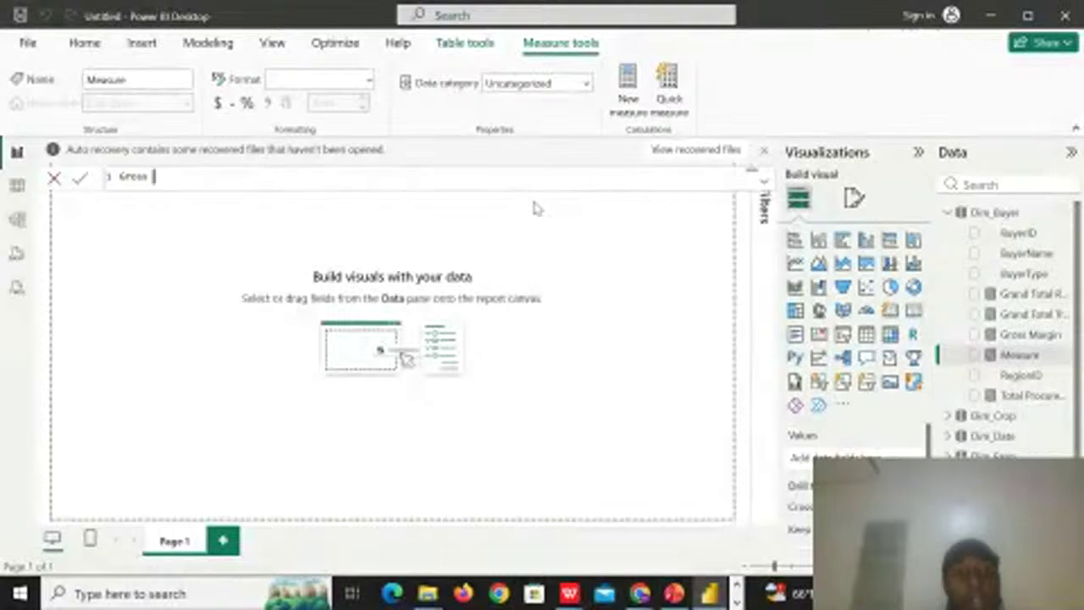
type("argin ")
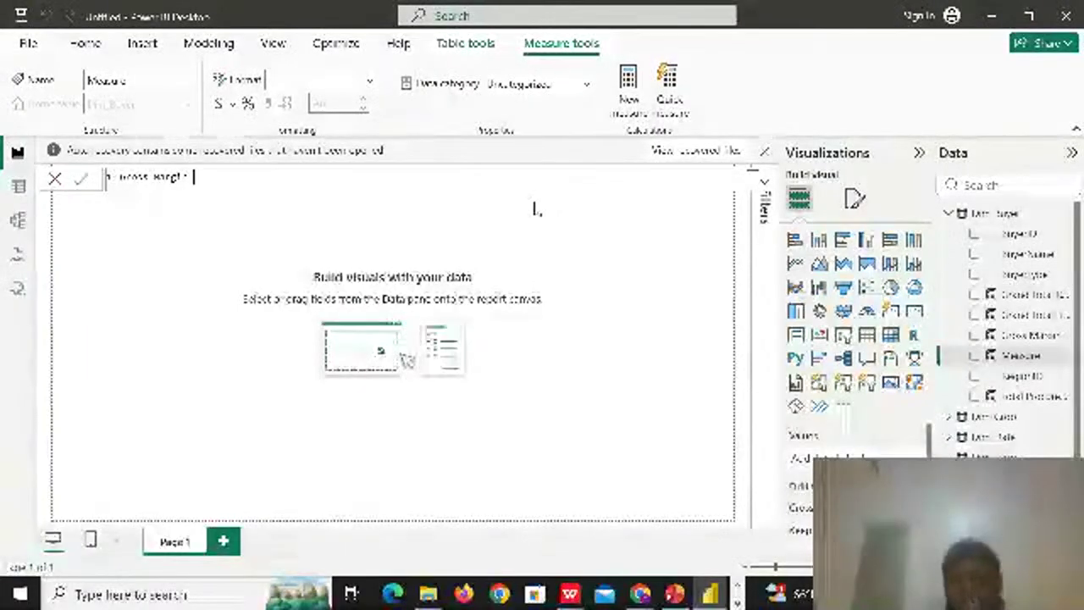
type("= ")
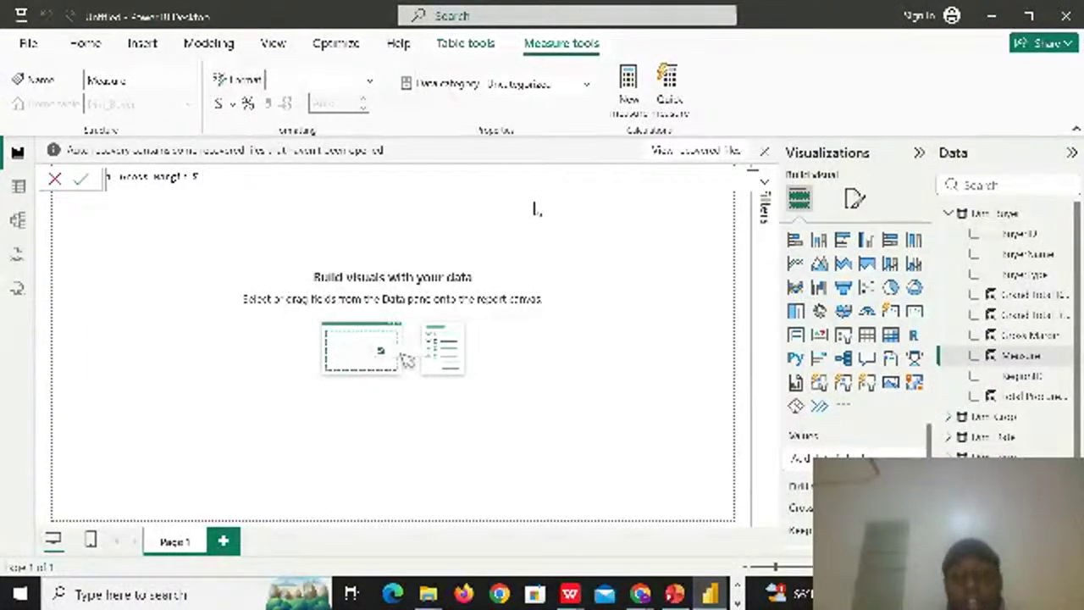
type("=")
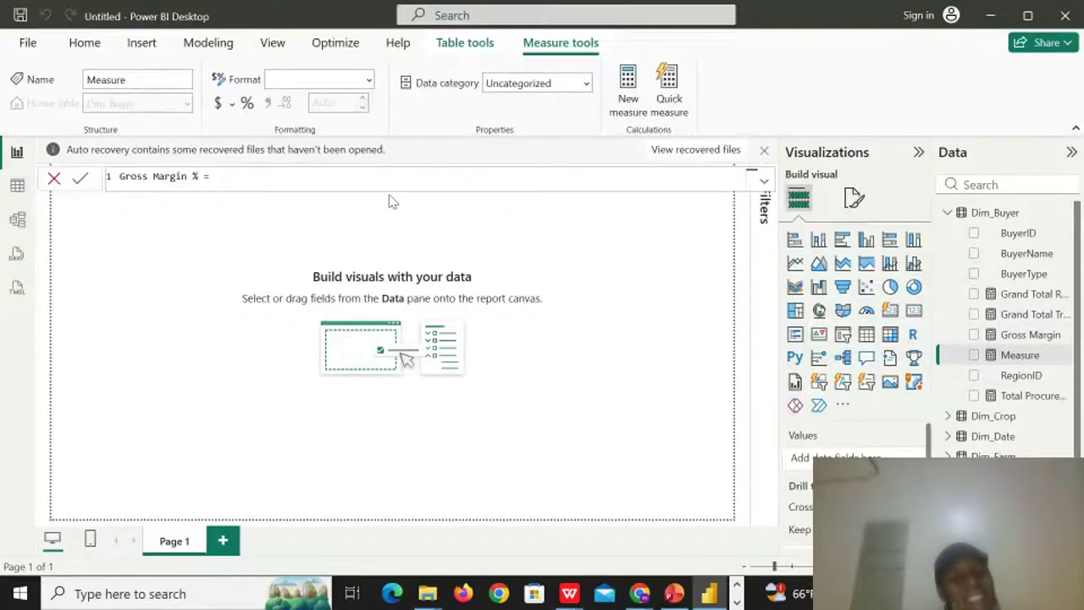
- Define the Gross Margin % measure as DIVIDE([Gross Margin],[Grand Total Revenue]) and commit the formula
type("d")
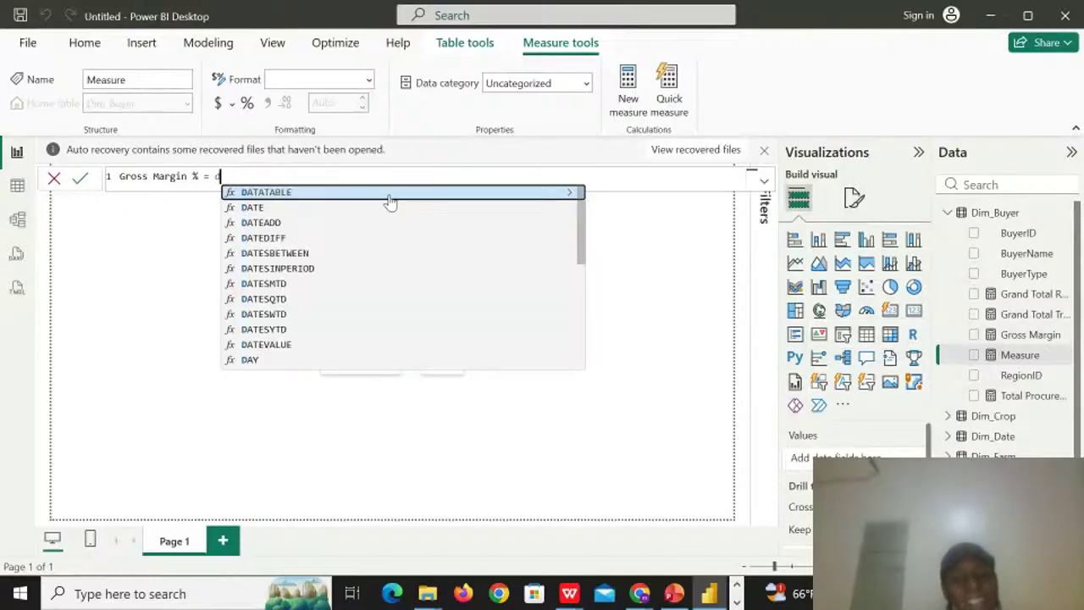
type("iv")
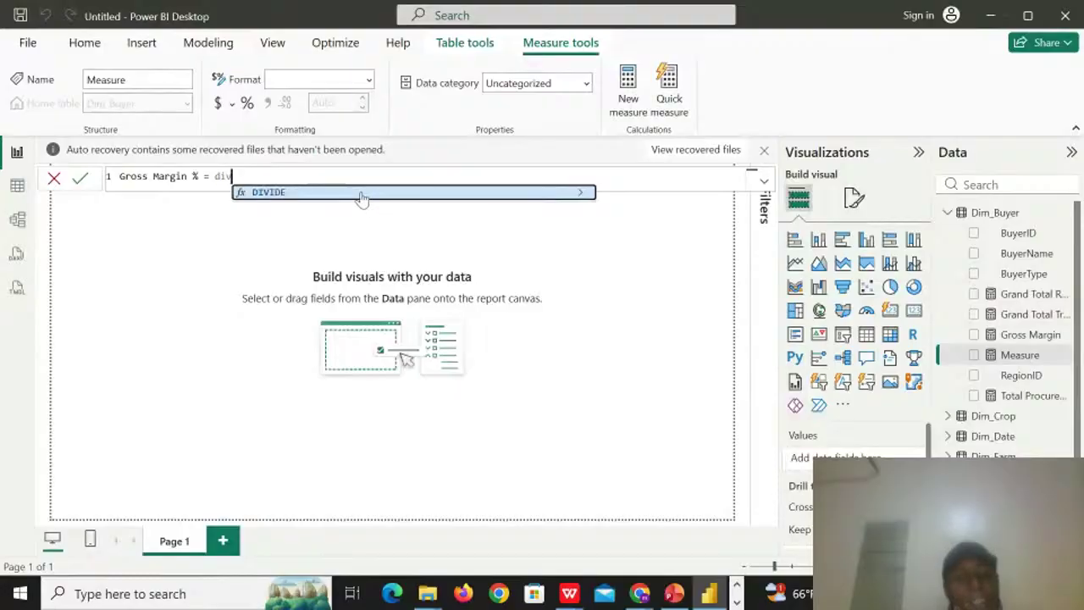
left_click(363, 193)
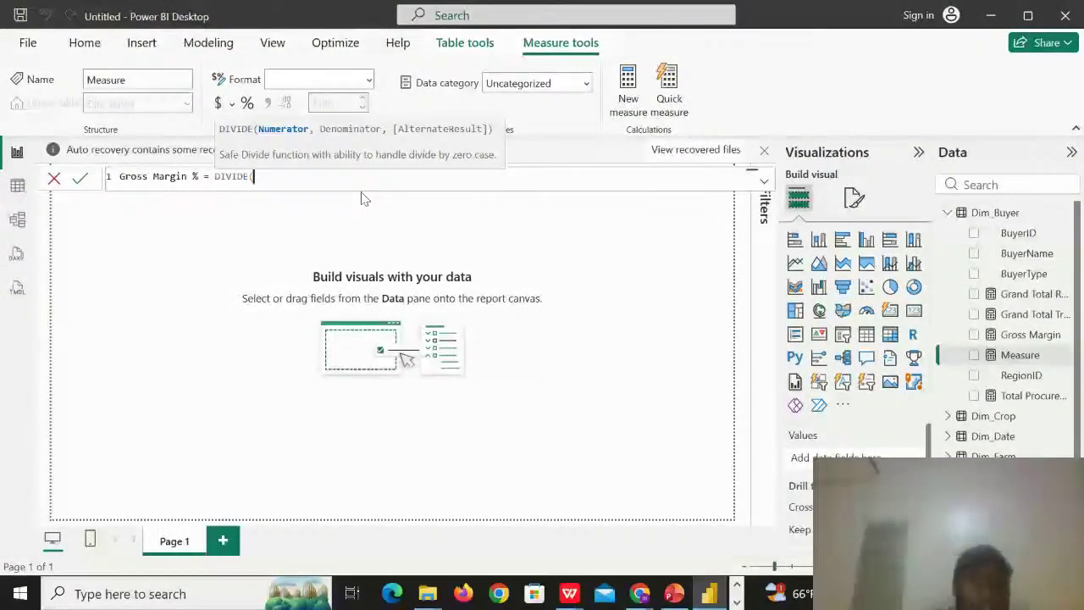
type("g")
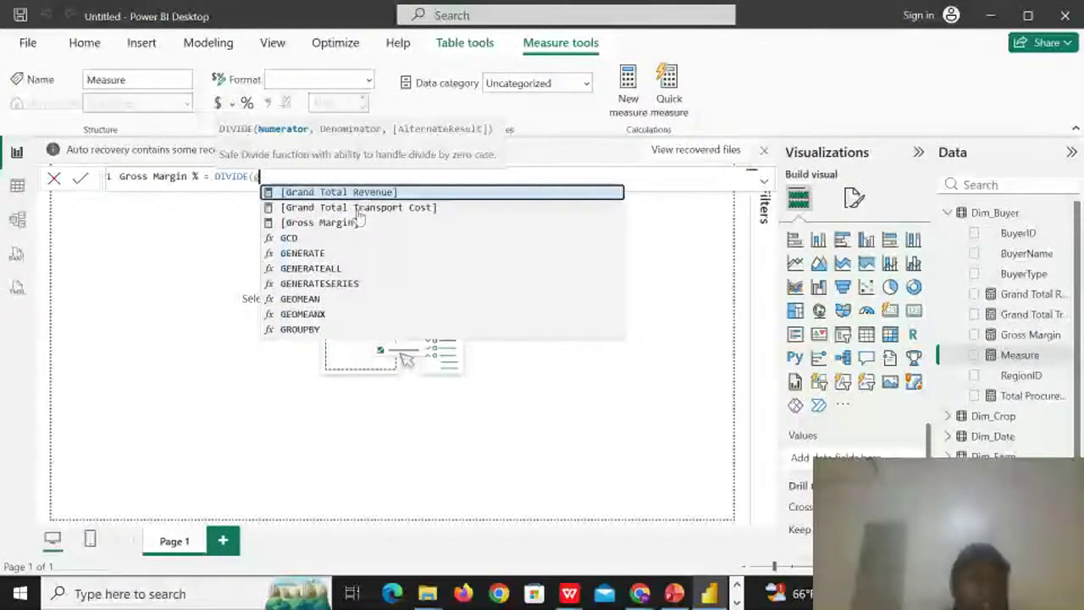
left_click(360, 221)
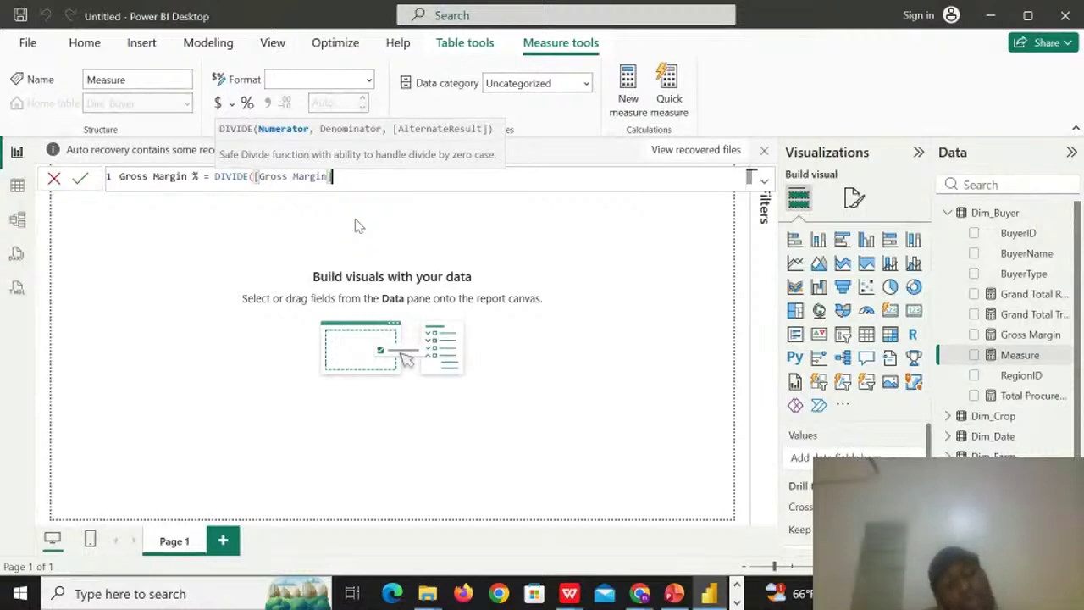
type(",")
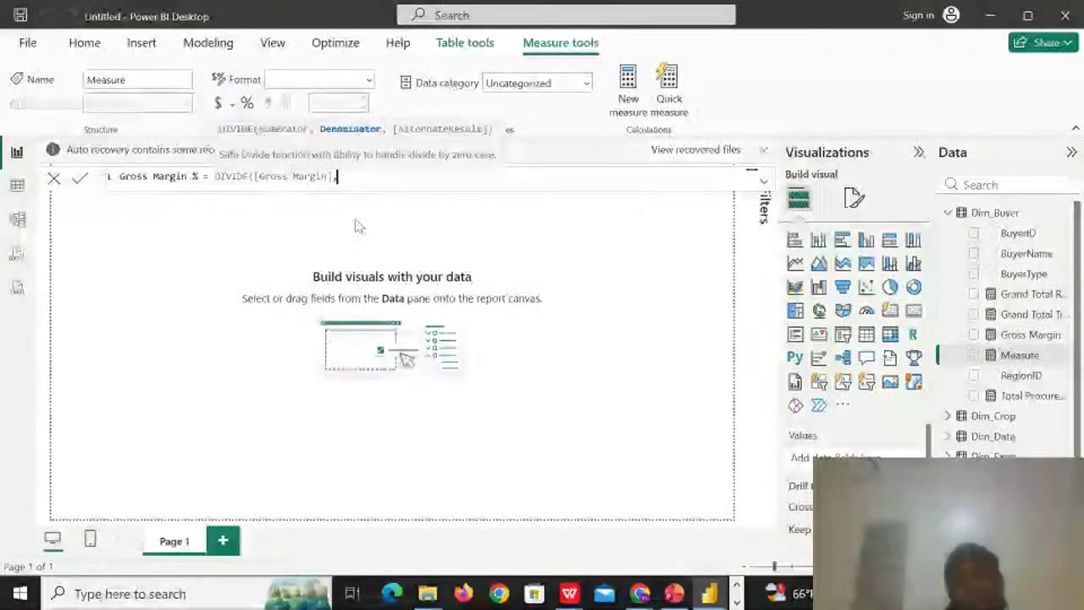
type("t")
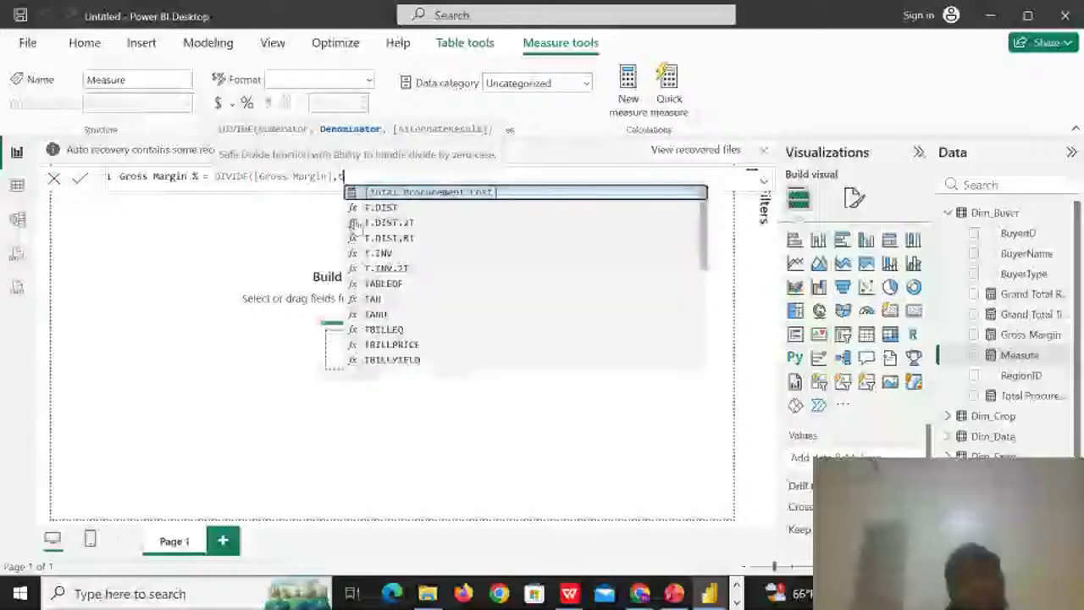
key("BackSpace")
type("G")
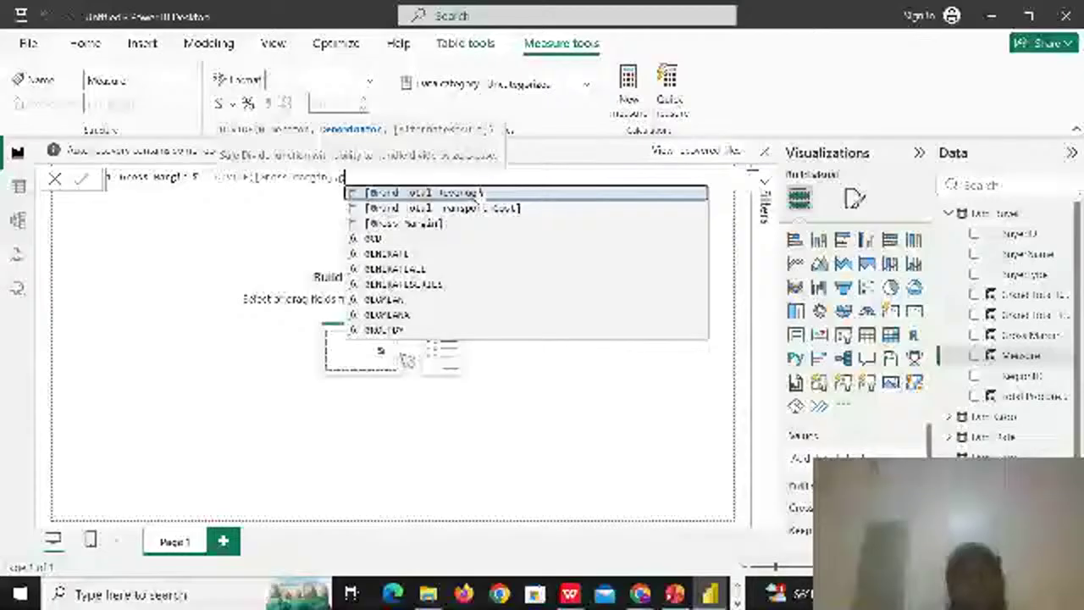
key("Tab")
type(")")
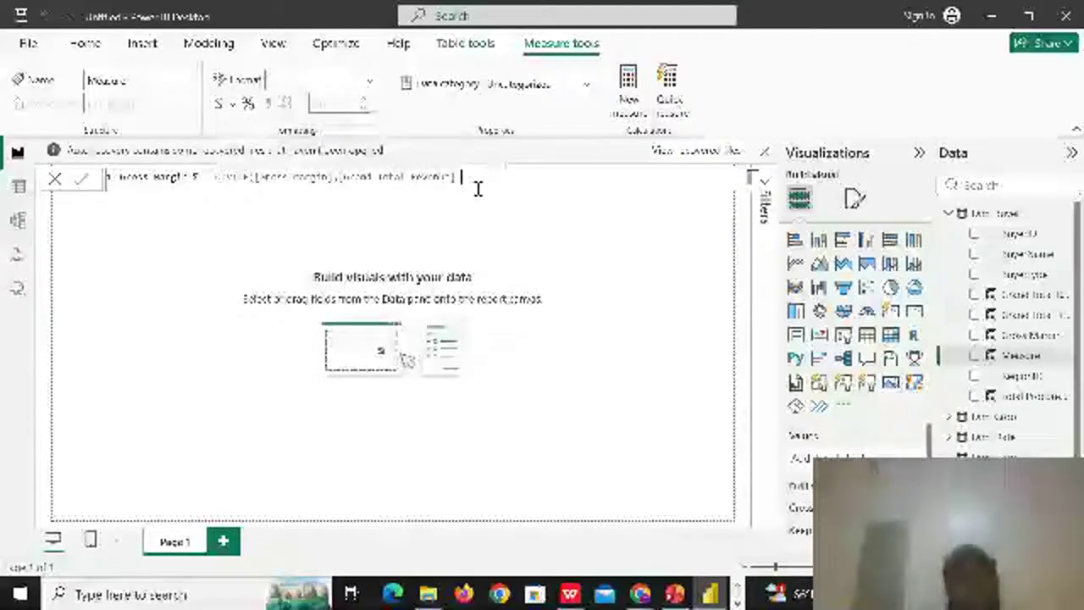
key("Return")
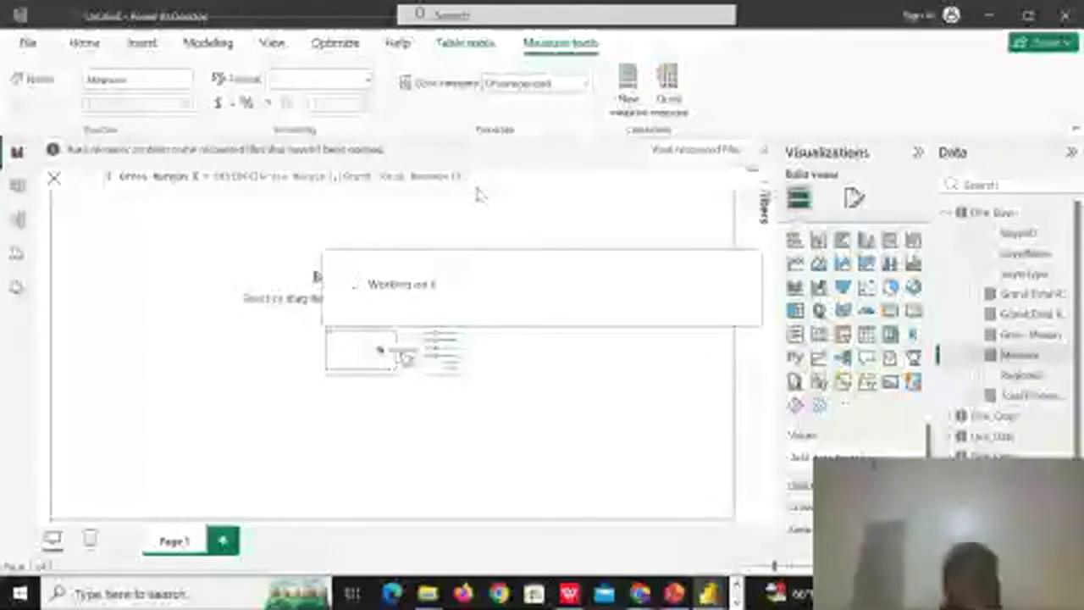
- Format the Gross Margin % measure as a percentage
left_click(248, 106)
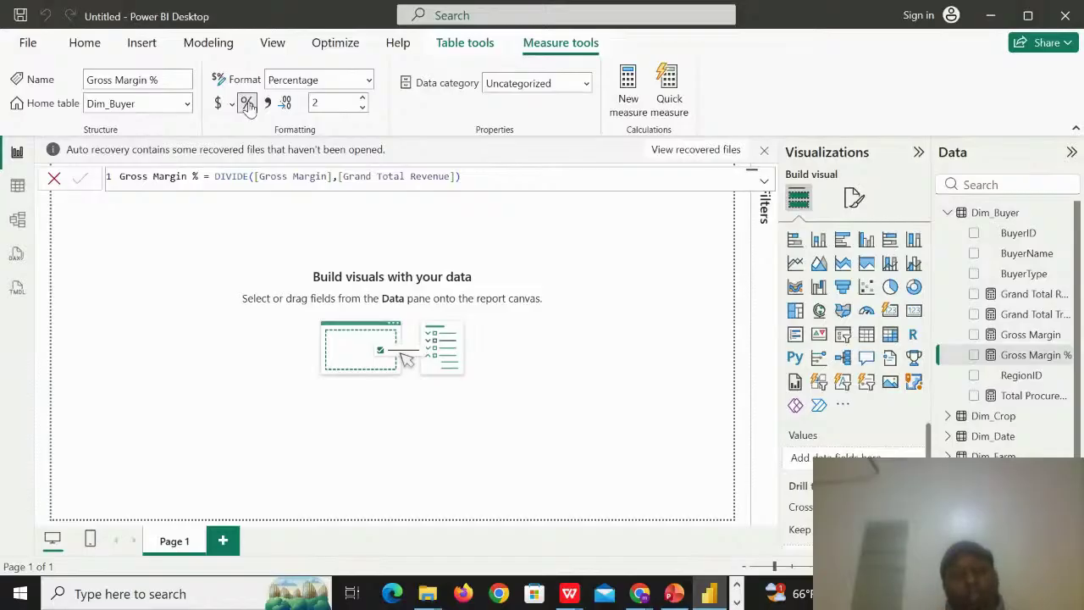
- Add a new measure to the Dim_Buyer table and name it Total Procurement Volume
right_click(987, 220)
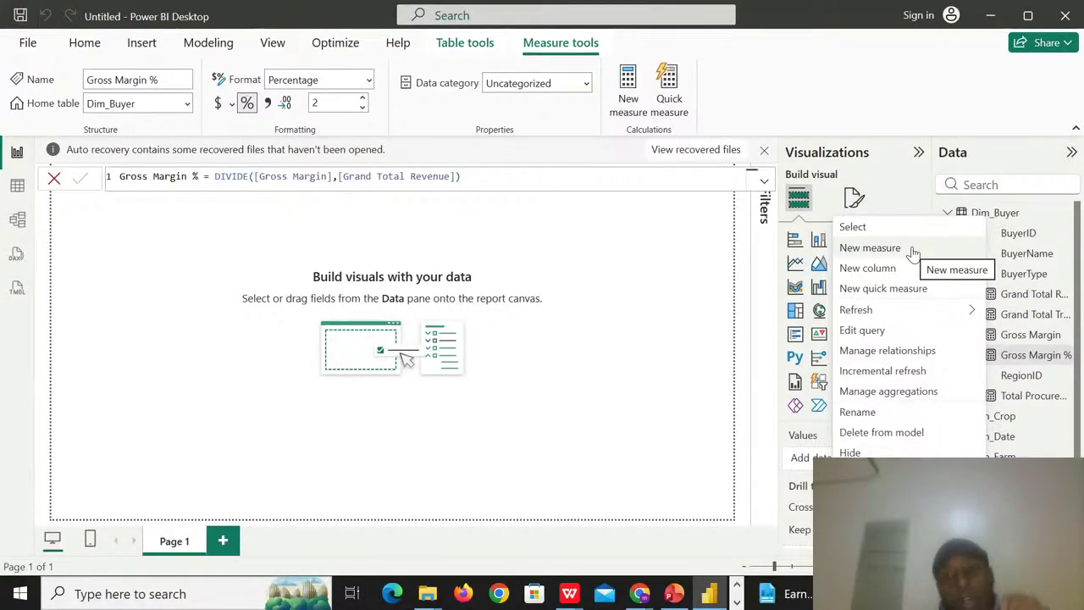
left_click(869, 247)
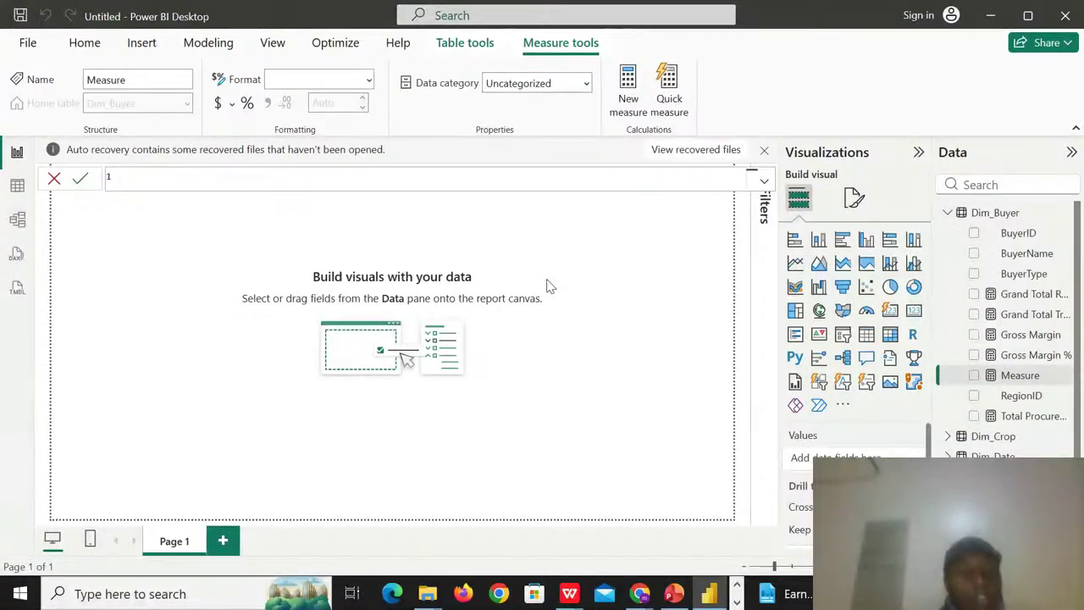
type("Tot")
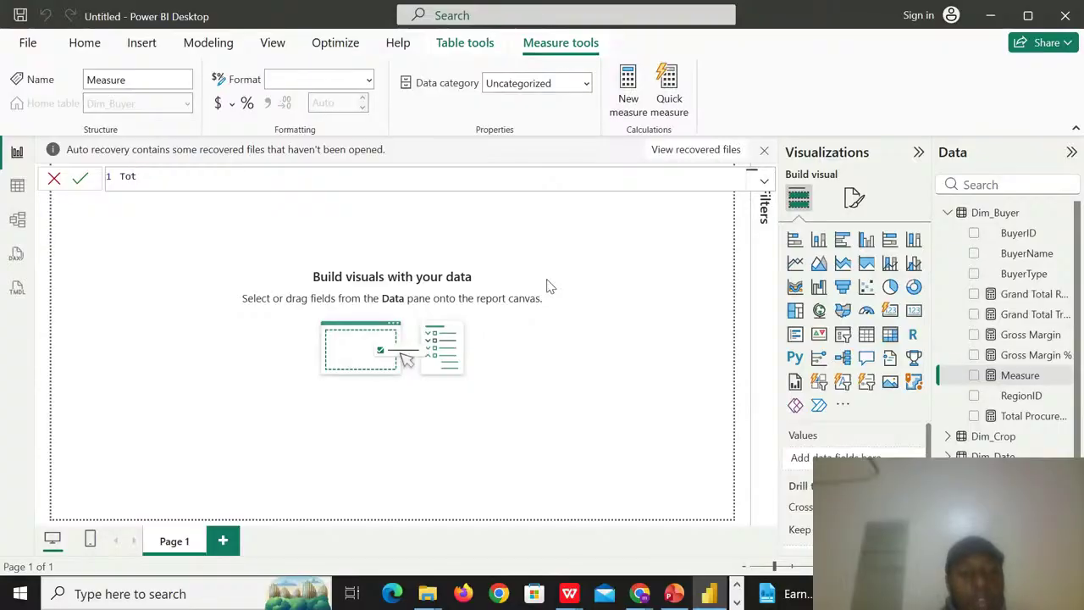
type("al Pr")
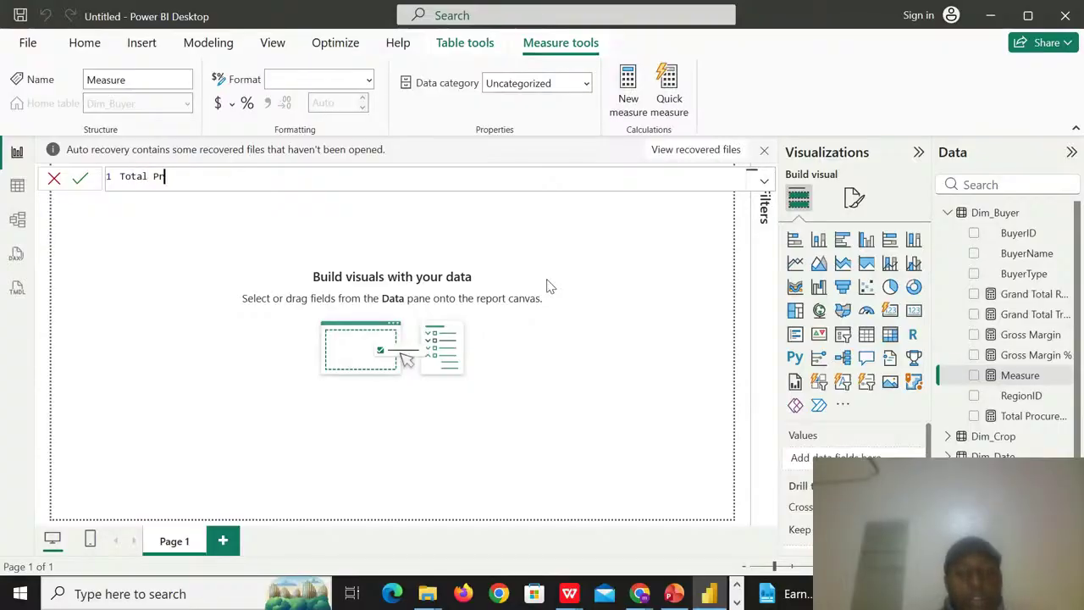
type("ocurement ")
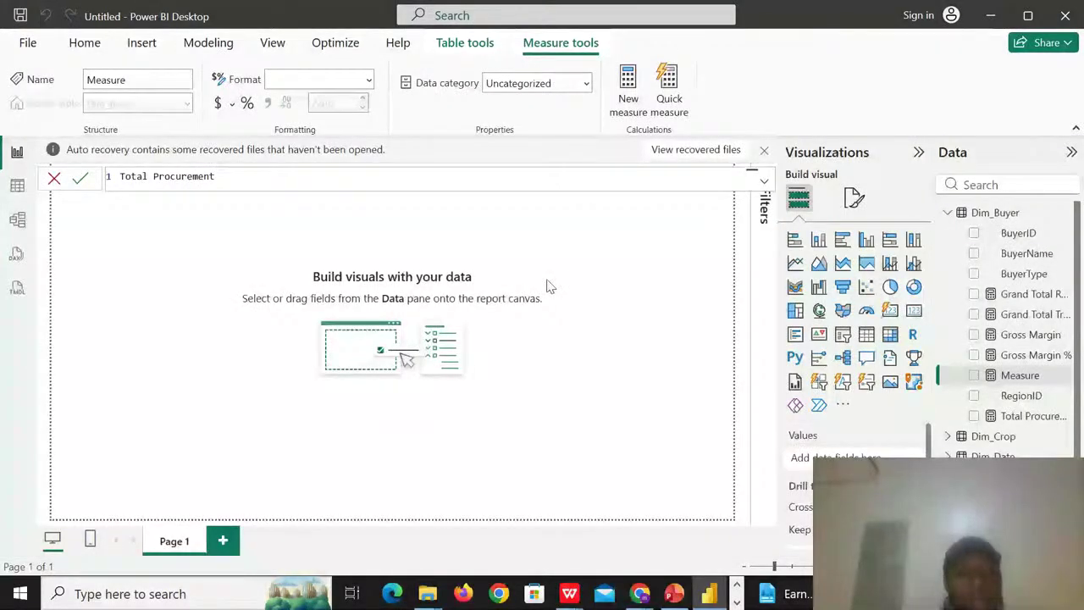
type("Volum")
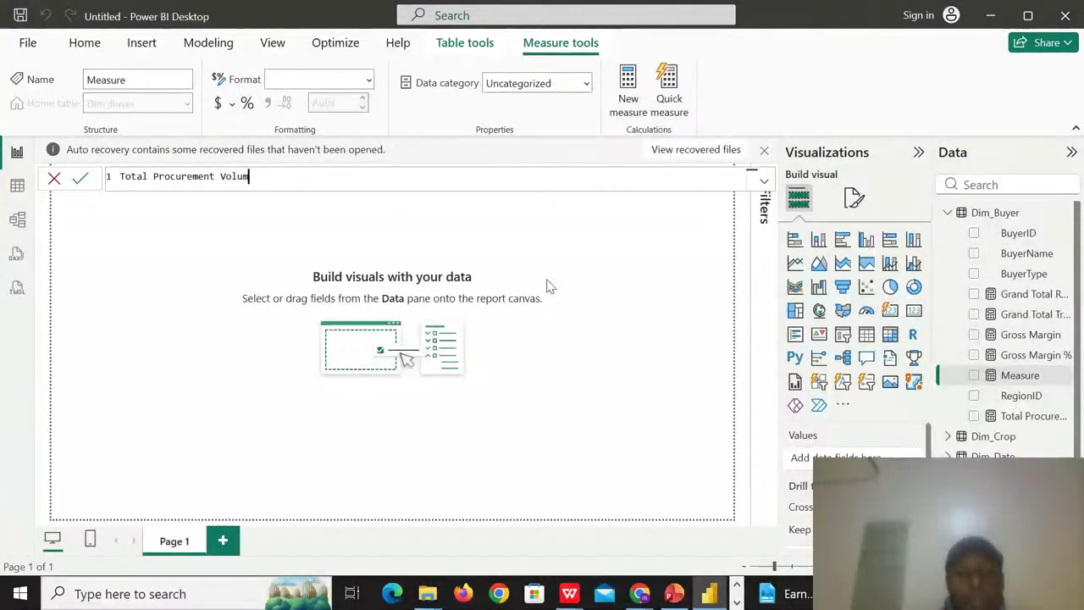
type("e")
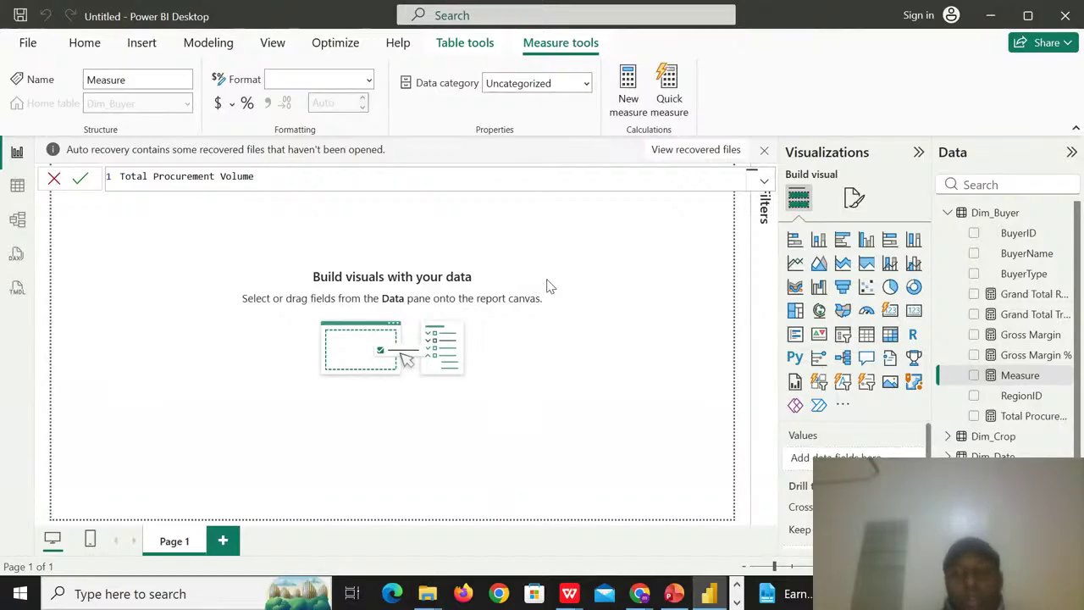
type(" = ")
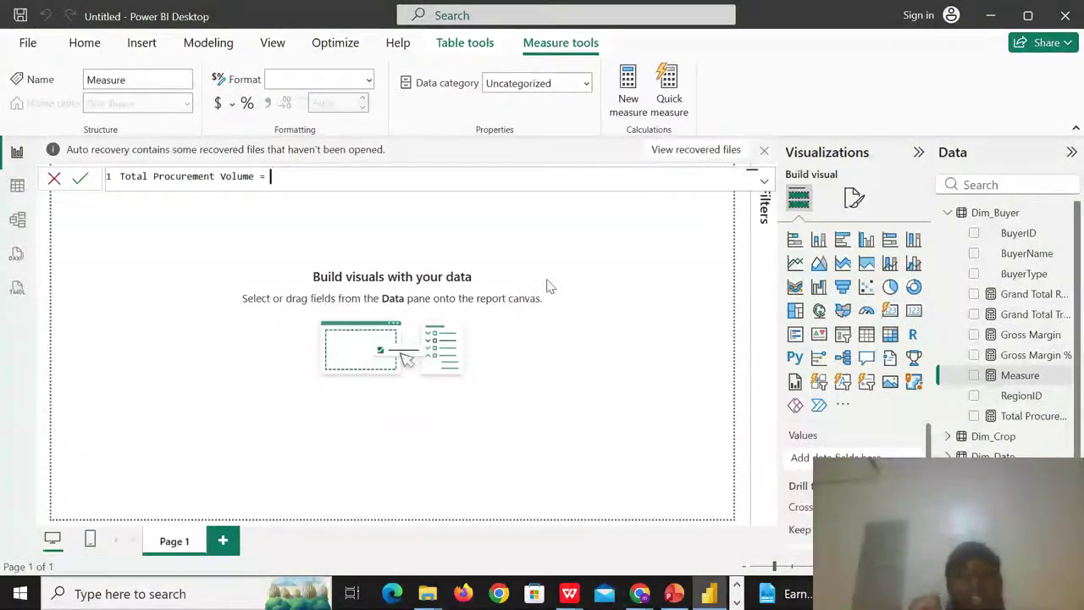
- Define the Total Procurement Volume measure as SUM(Fact_Procurement[QuantityKg]) and commit the formula
type("S")
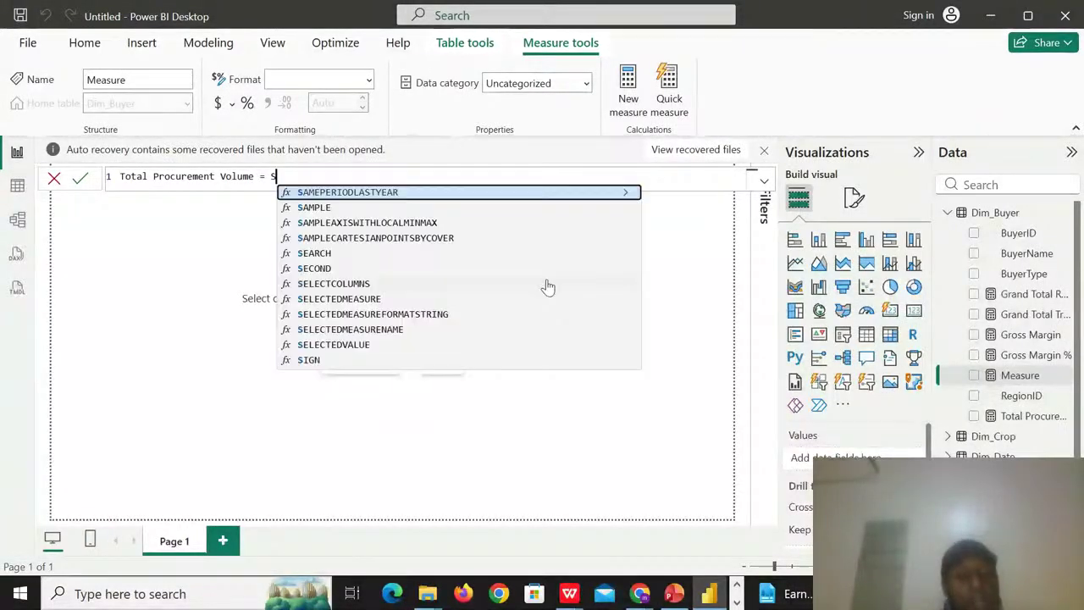
type("um")
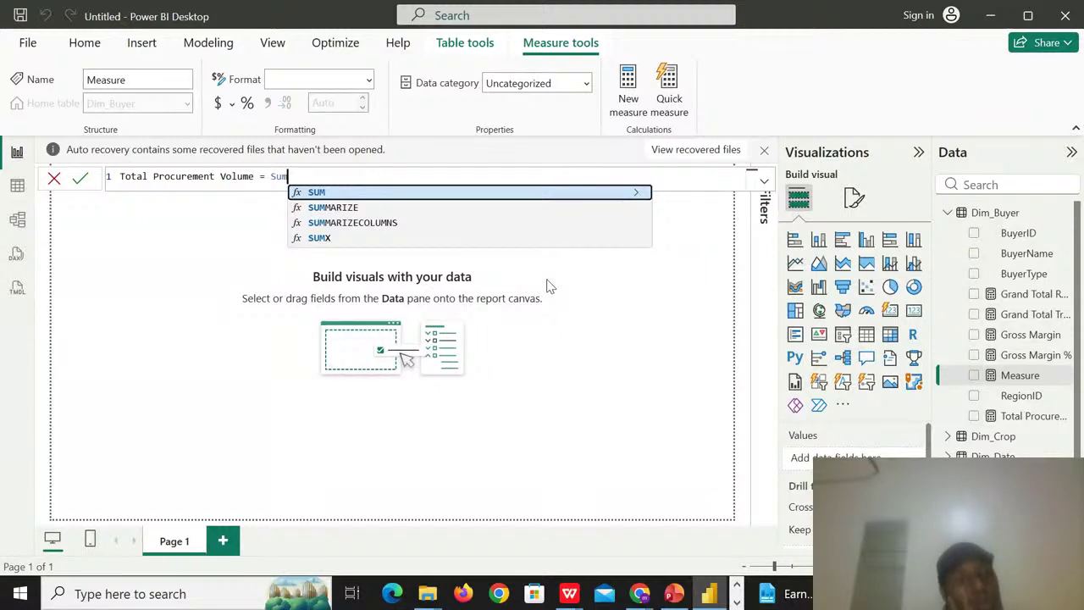
left_click(350, 193)
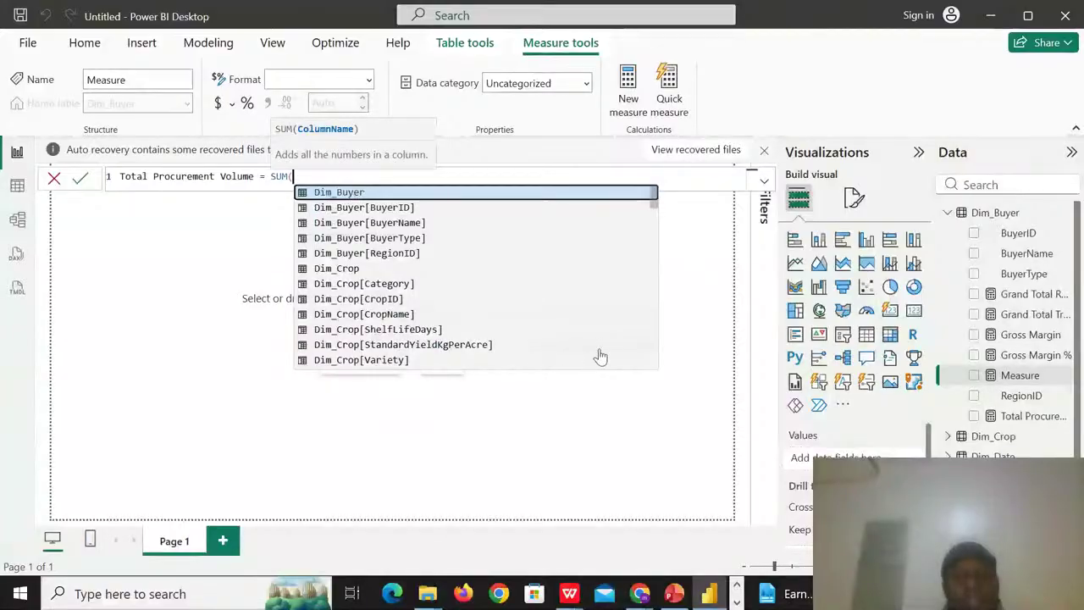
left_click(658, 366)
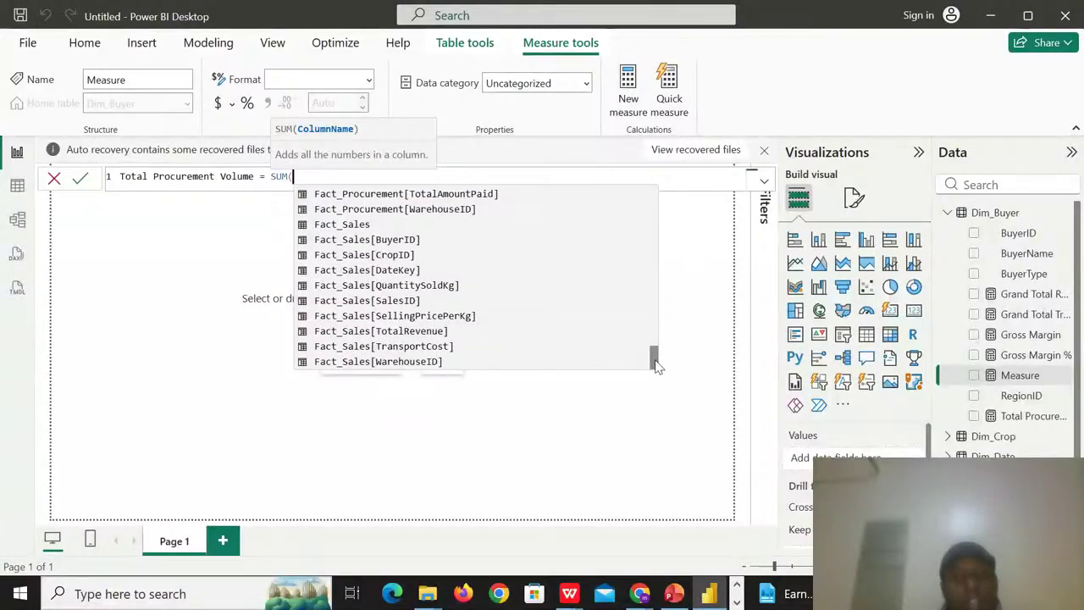
type("fa")
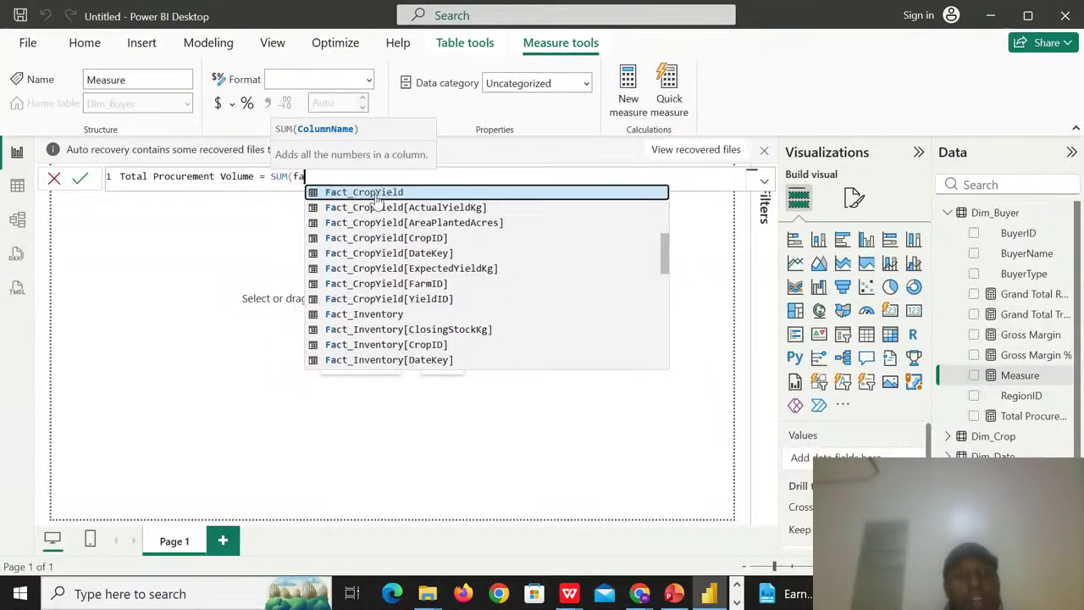
type("ct")
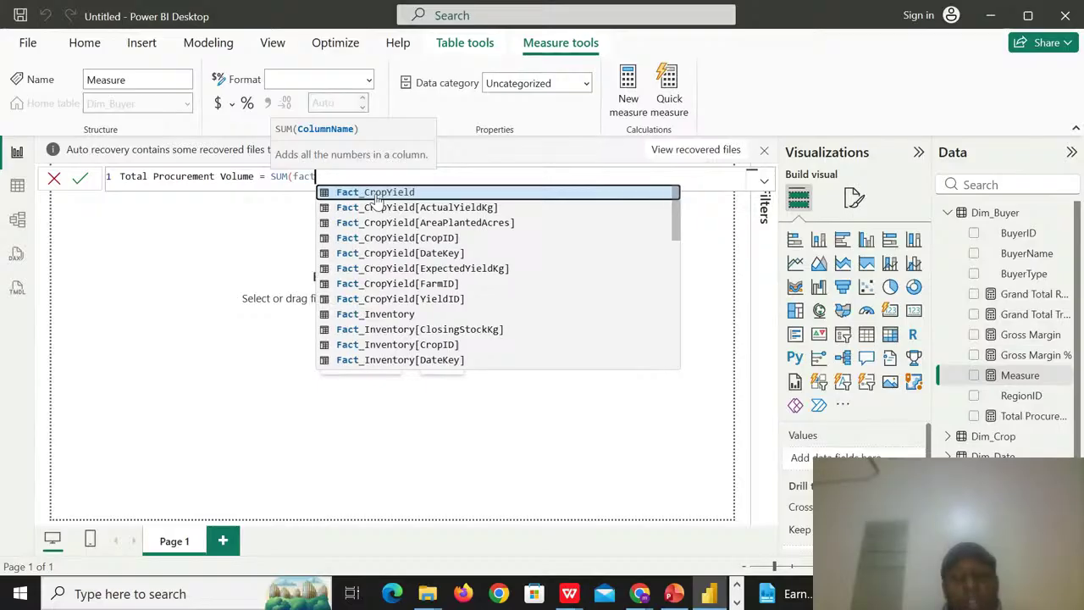
type("_p")
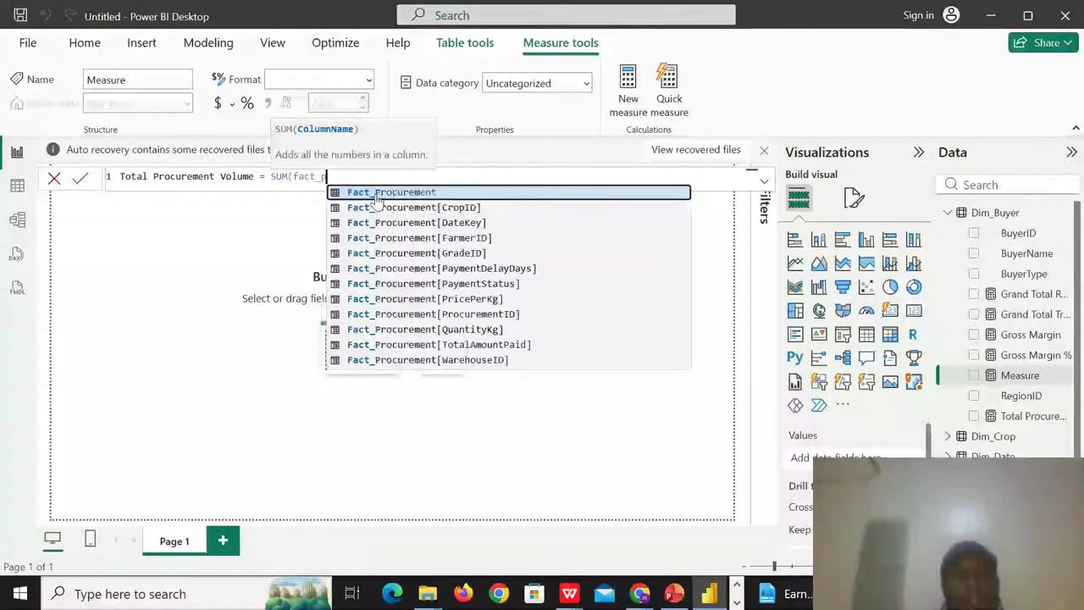
left_click(468, 330)
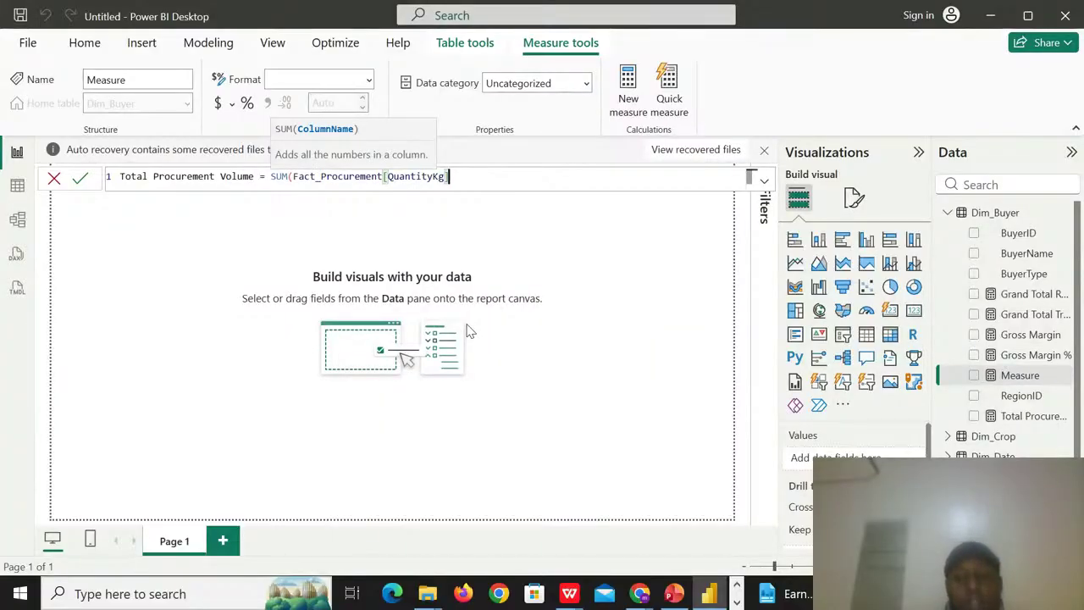
type(")")
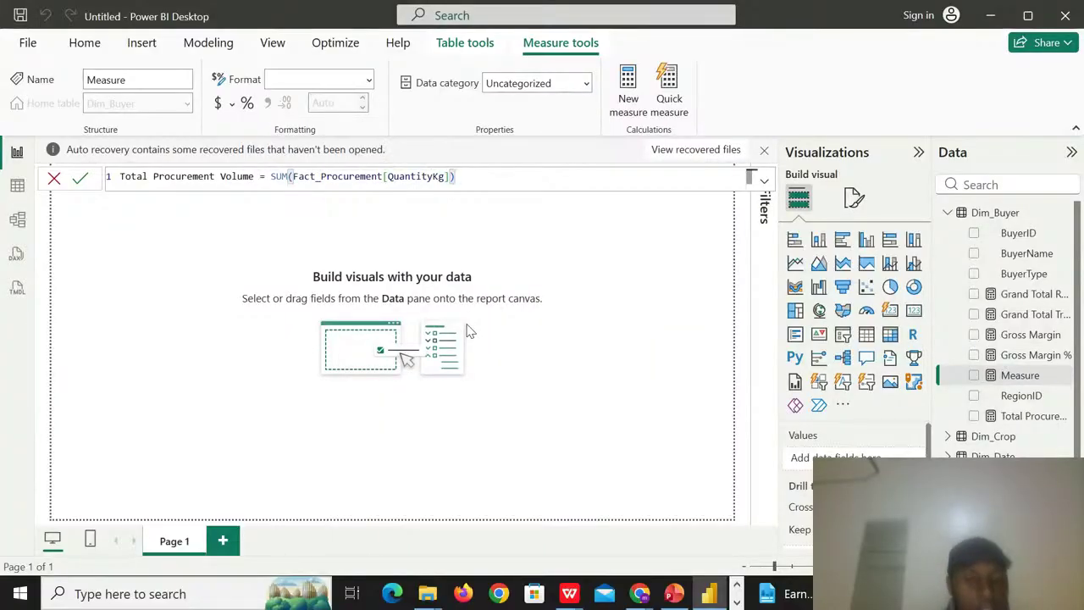
key("Return")
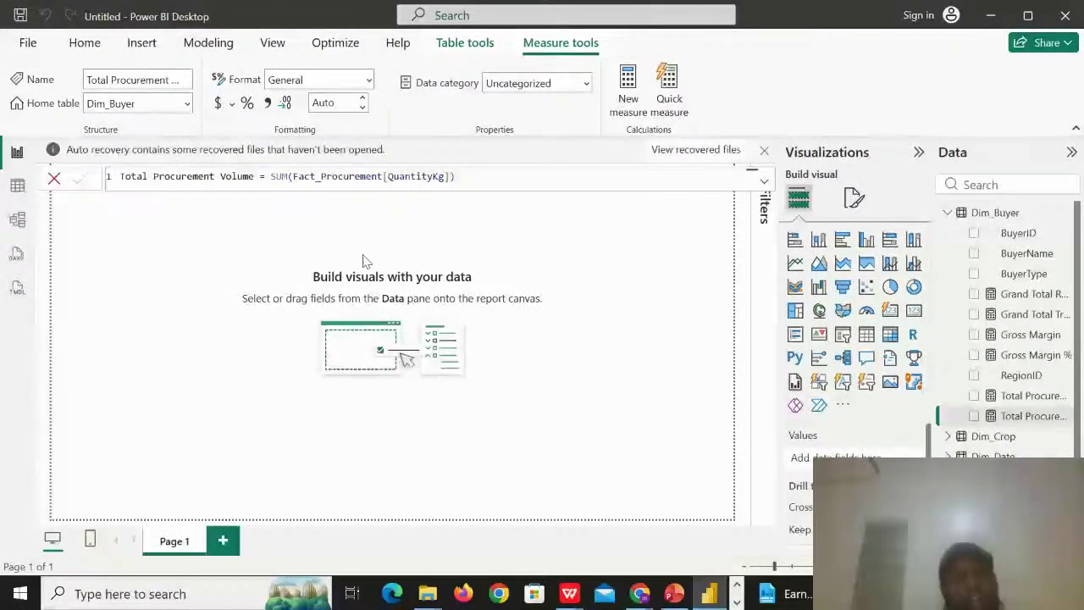
- Add a new measure to the Dim_Buyer table and name it Active Farmers
right_click(964, 217)
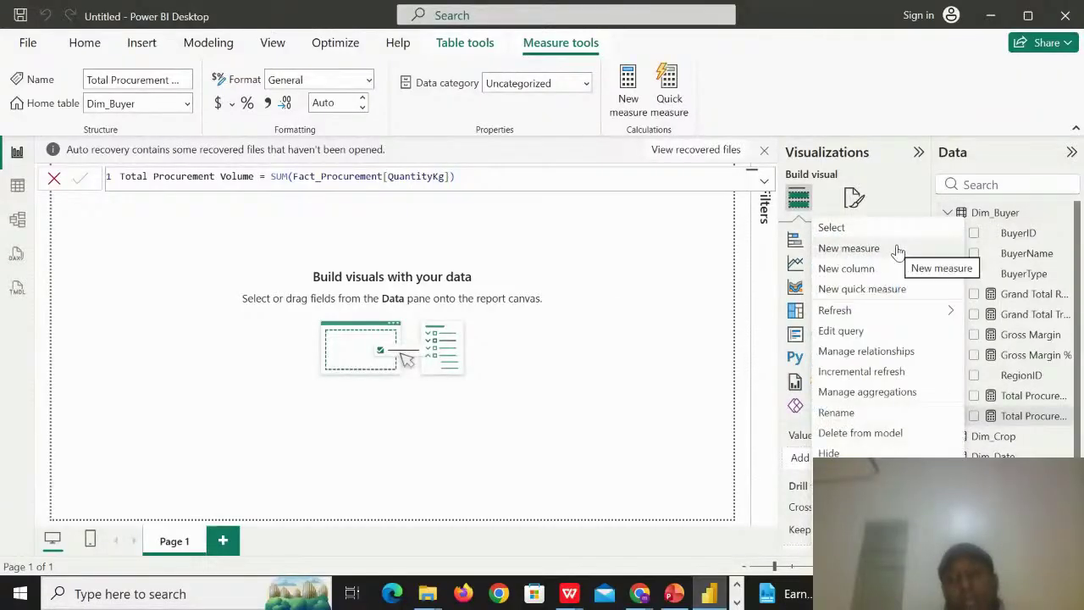
left_click(895, 253)
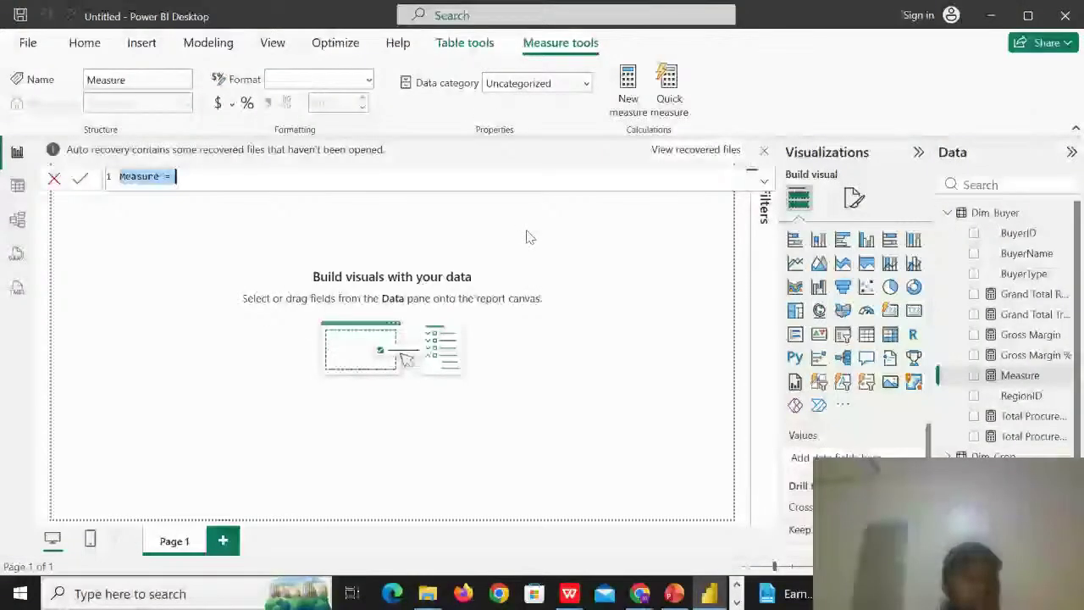
type("Active ")
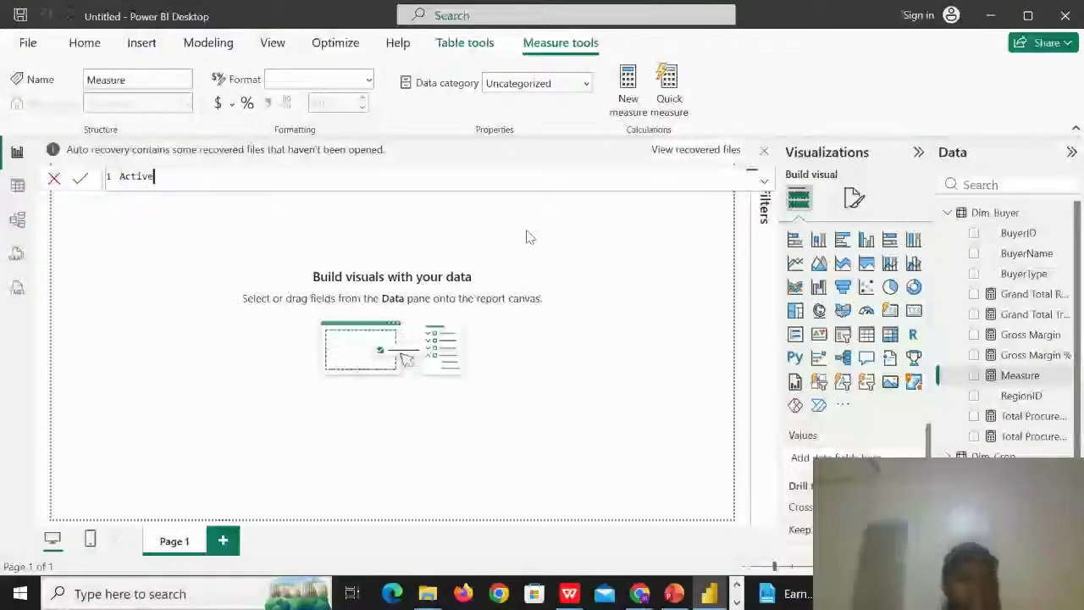
type("Far")
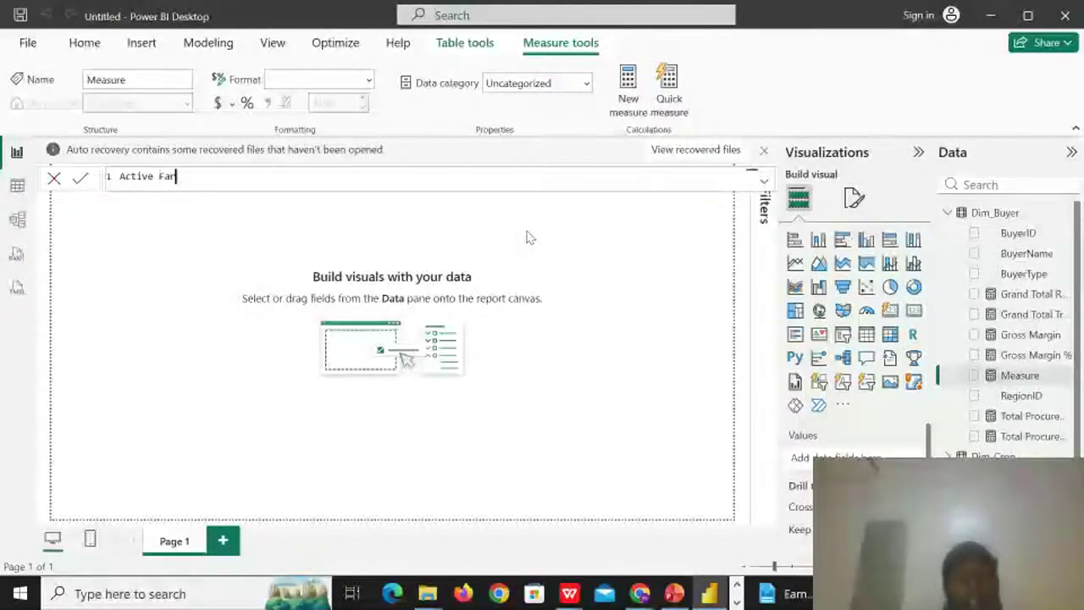
type("mers")
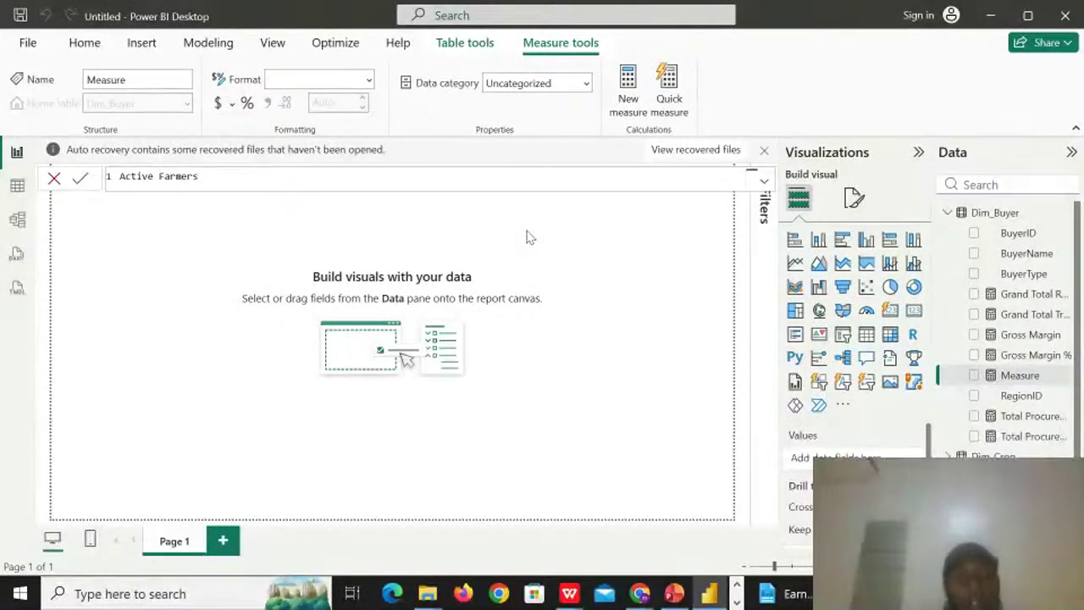
type("=")
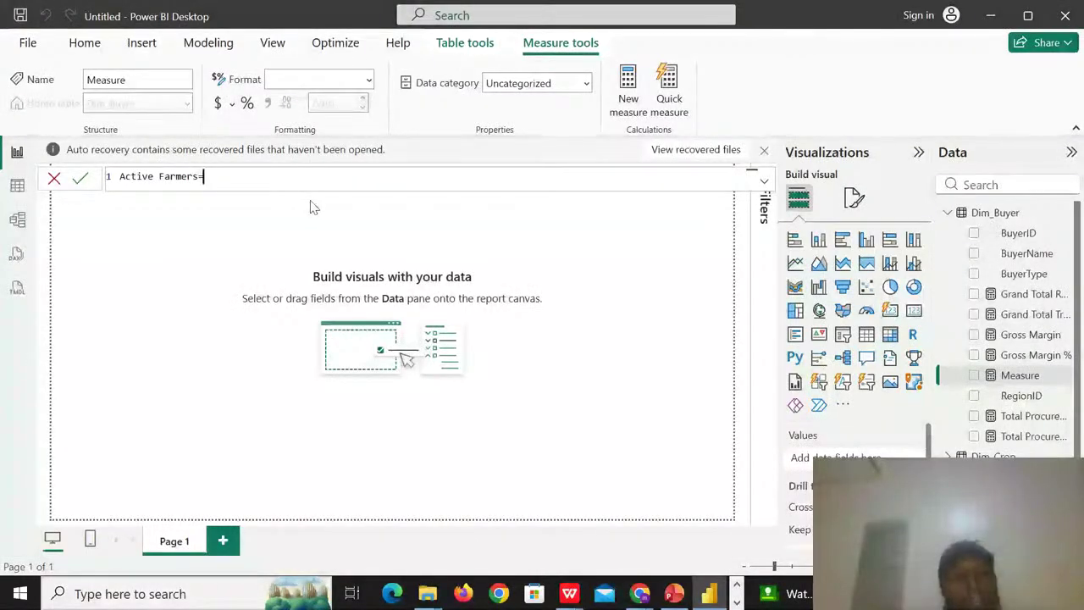
- Define the Active Farmers measure as DISTINCTCOUNT(Fact_Procurement[FarmerID]) and commit the formula
type("dis")
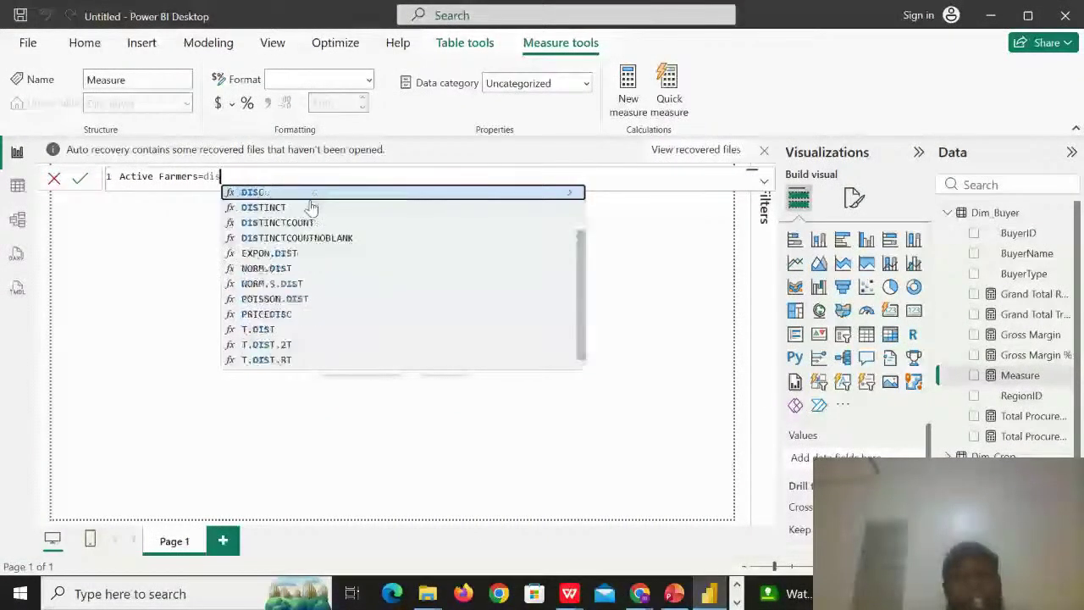
type("tinct")
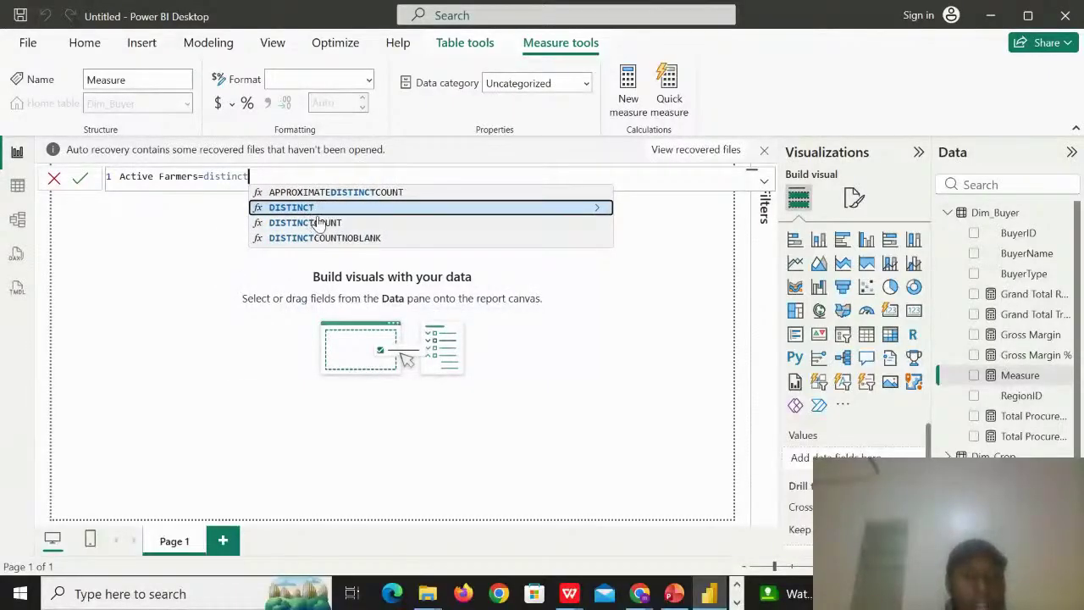
left_click(318, 222)
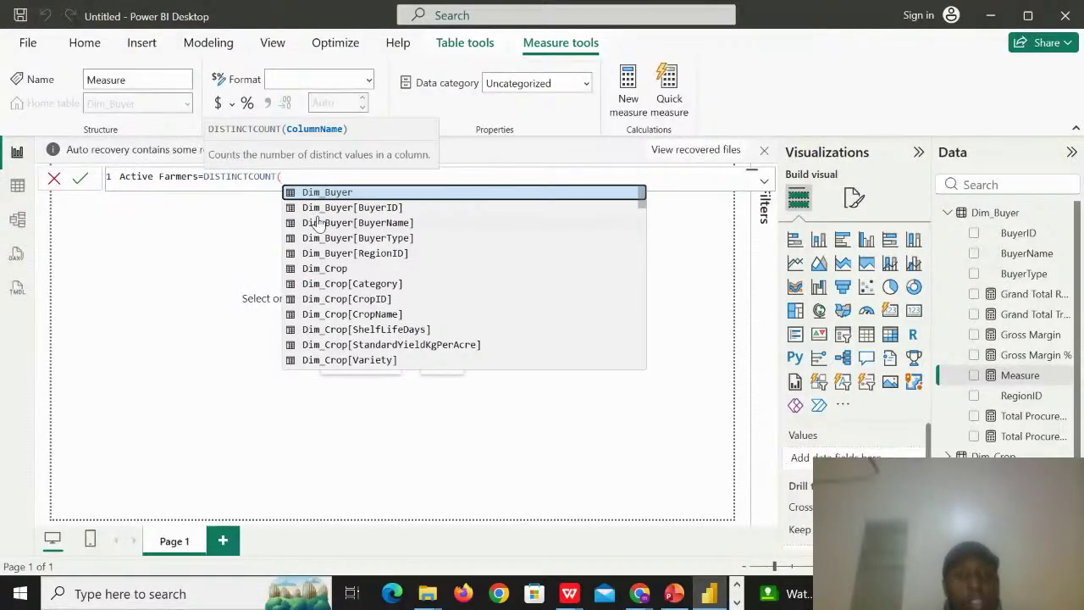
type("fac")
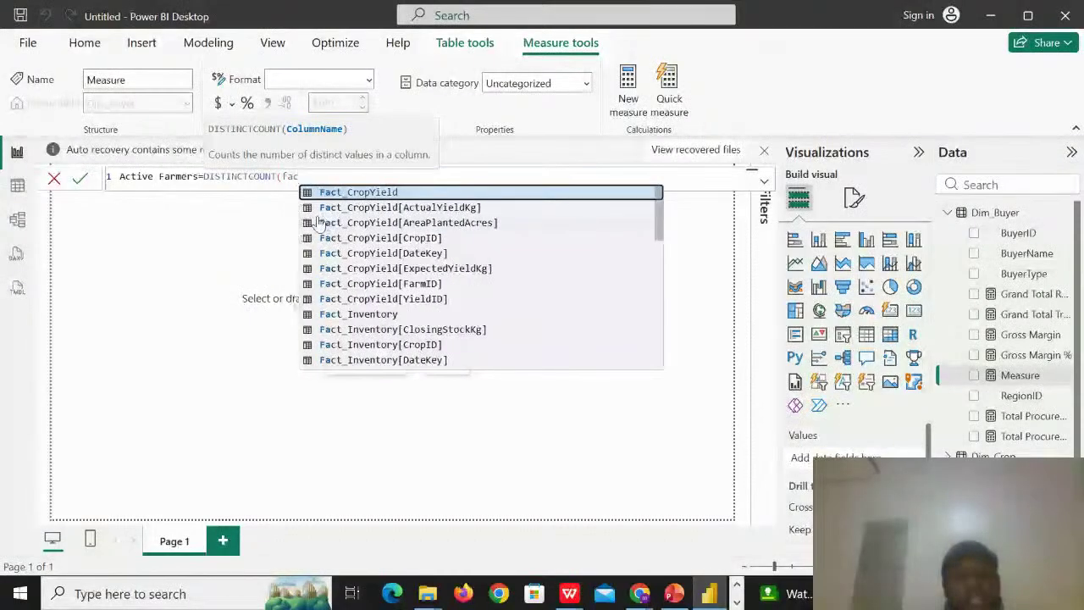
type("t")
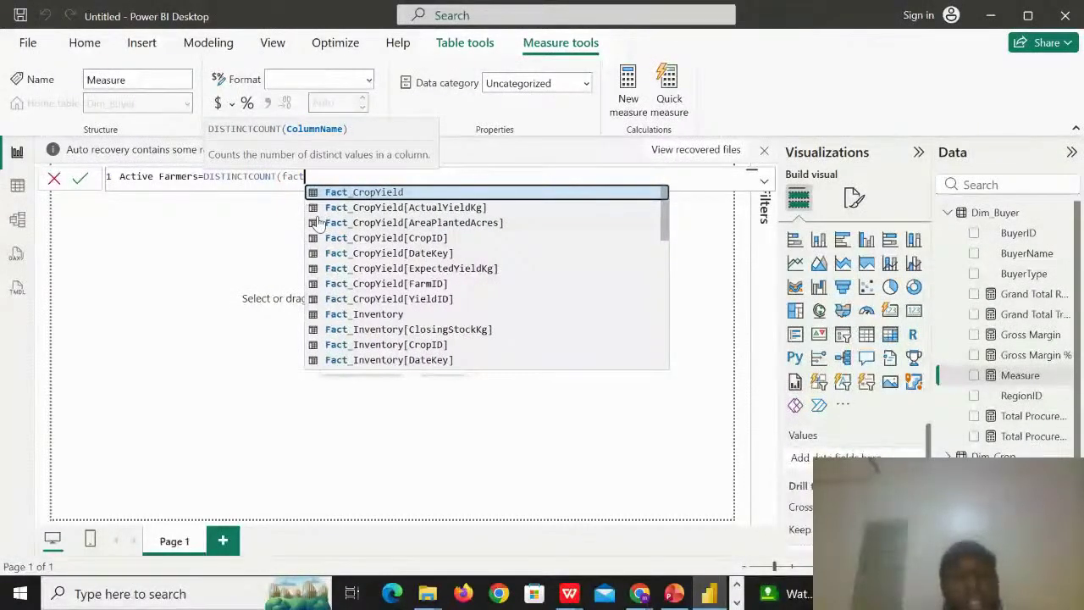
type("_p")
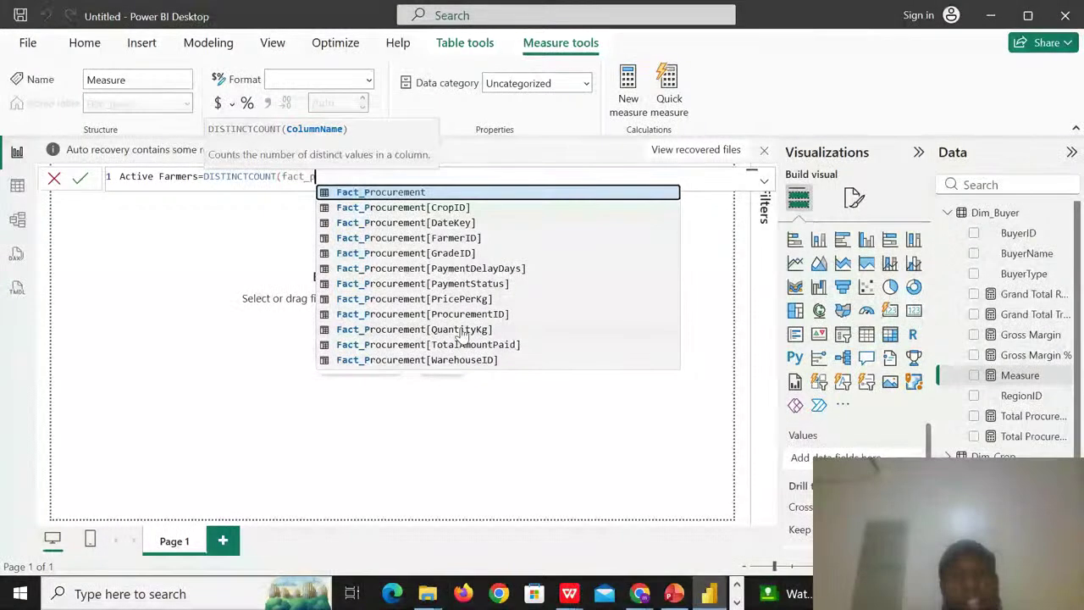
left_click(457, 240)
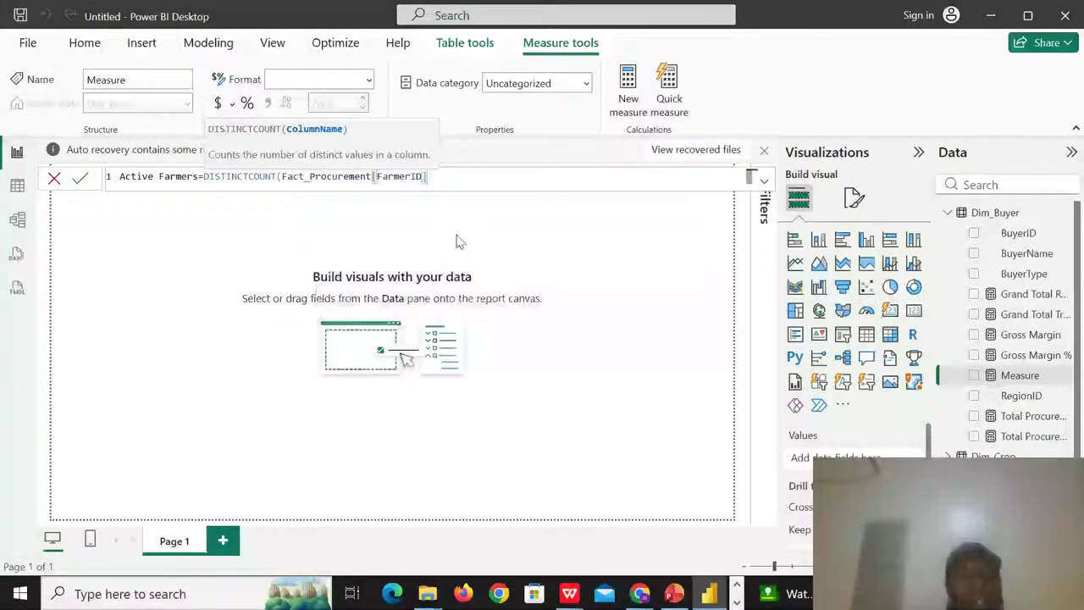
type(")")
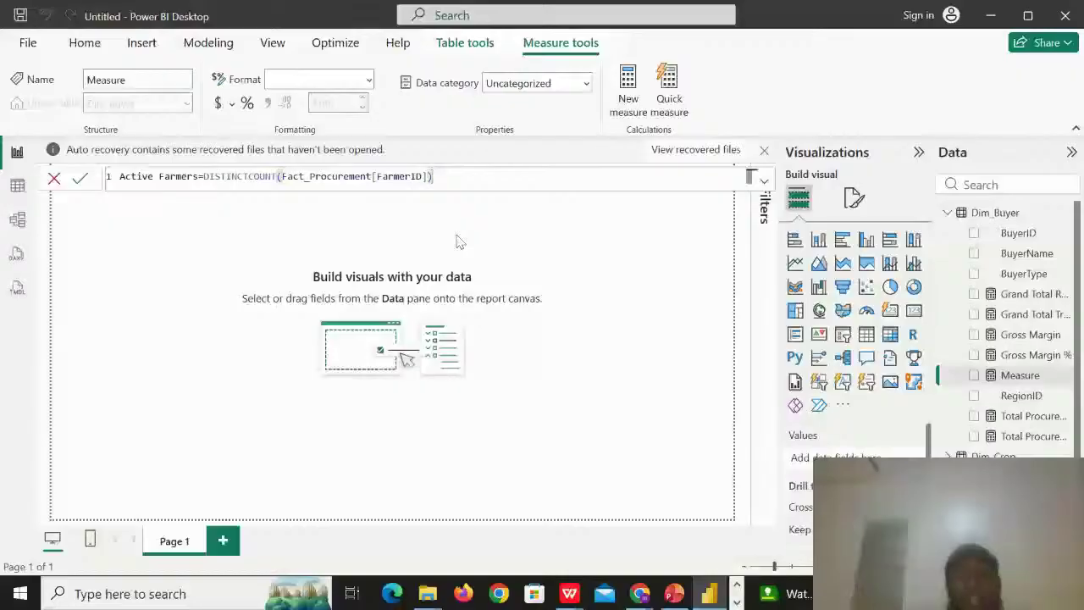
key("Return")
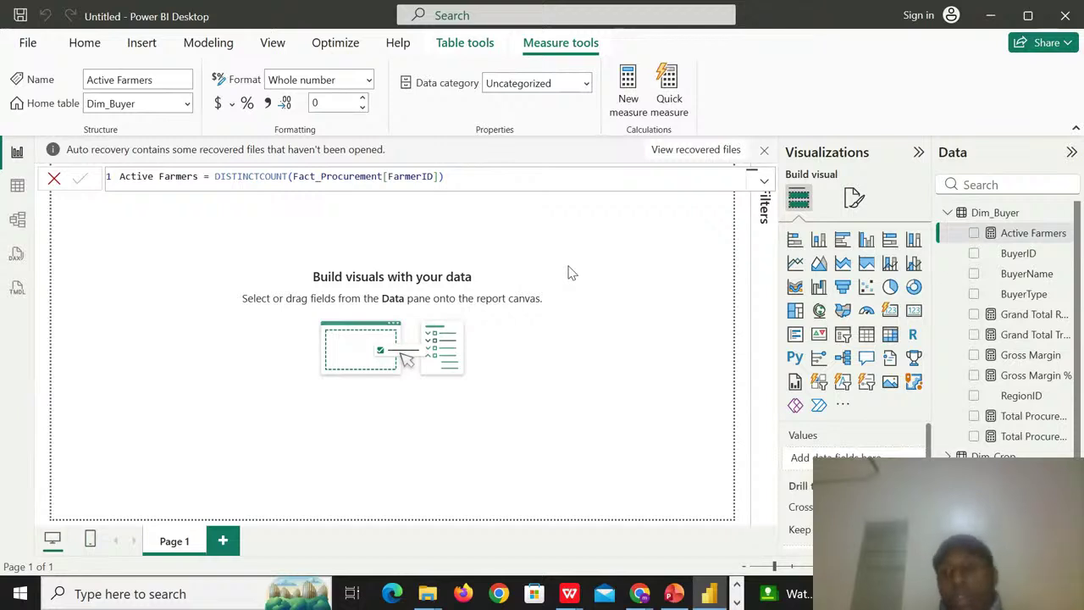
- Add a new measure to the Dim_Buyer table and name it Total Wastage (kg)
right_click(995, 211)
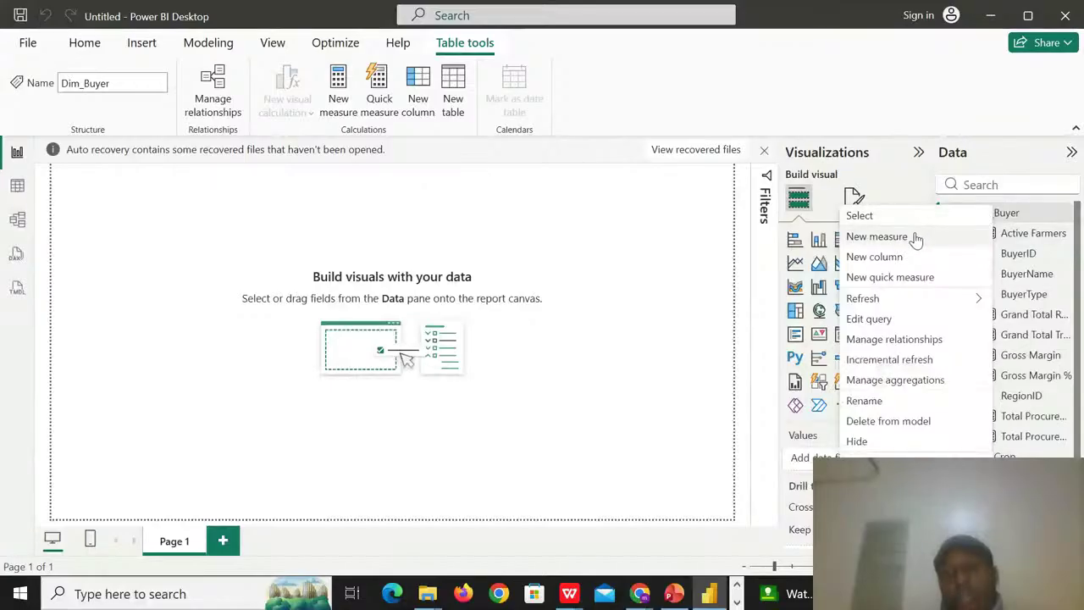
left_click(915, 239)
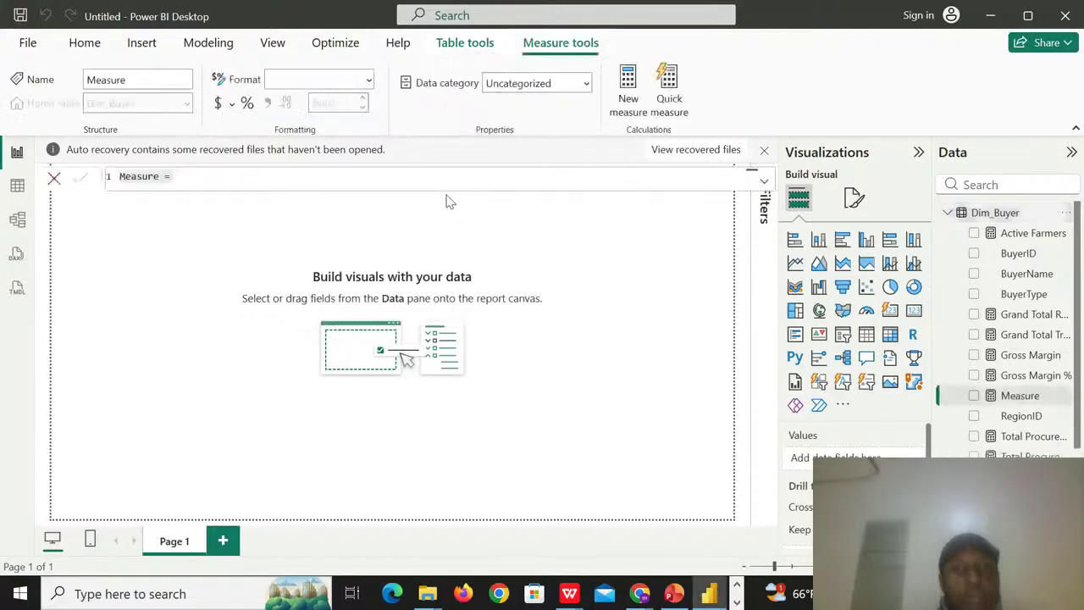
key("BackSpace")
type("T")
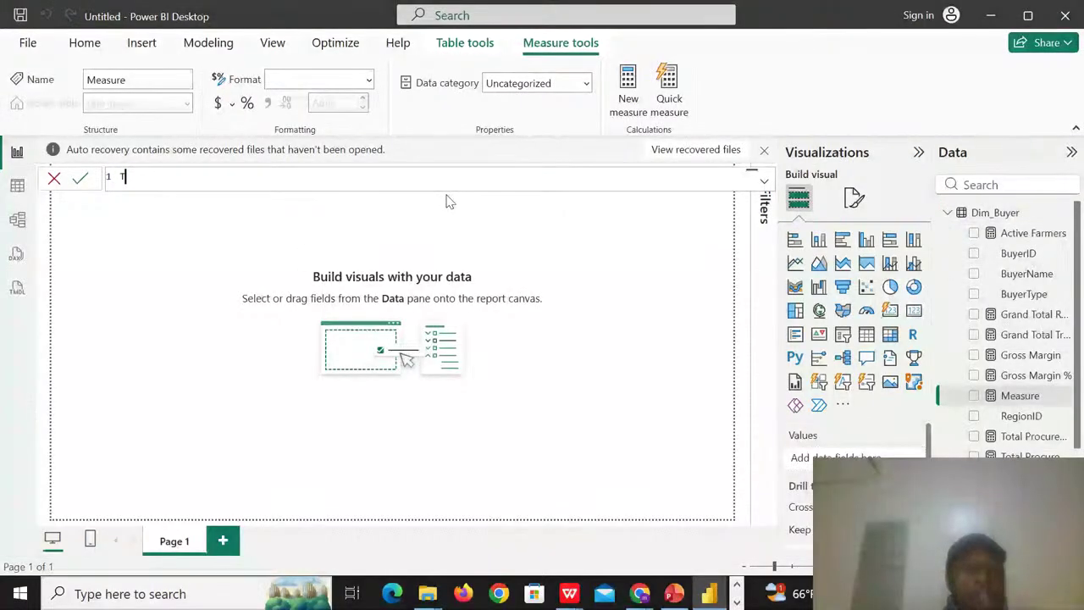
type("ota")
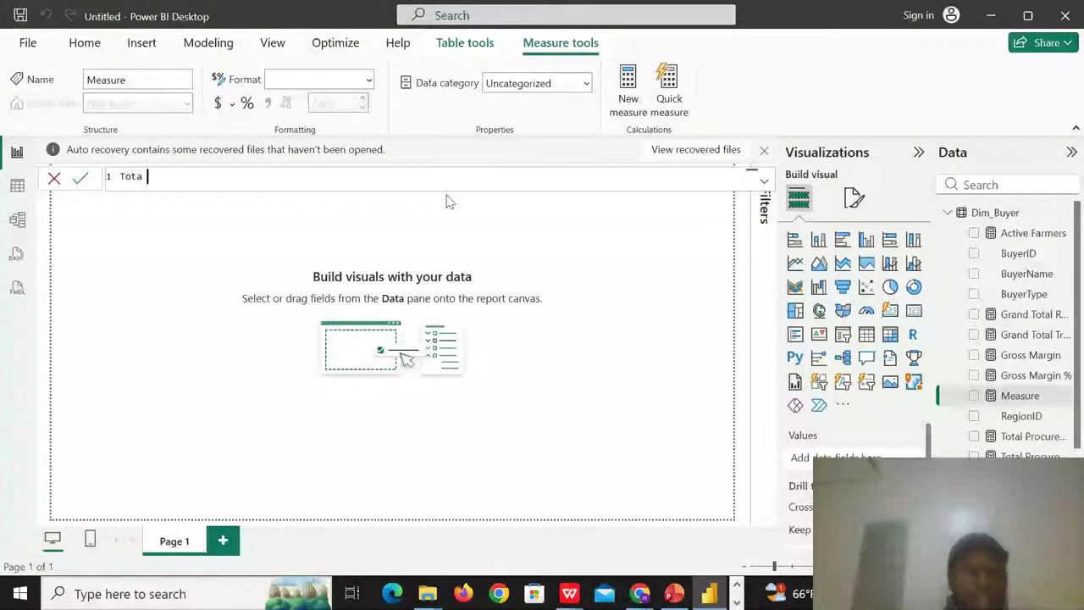
type("l Wa")
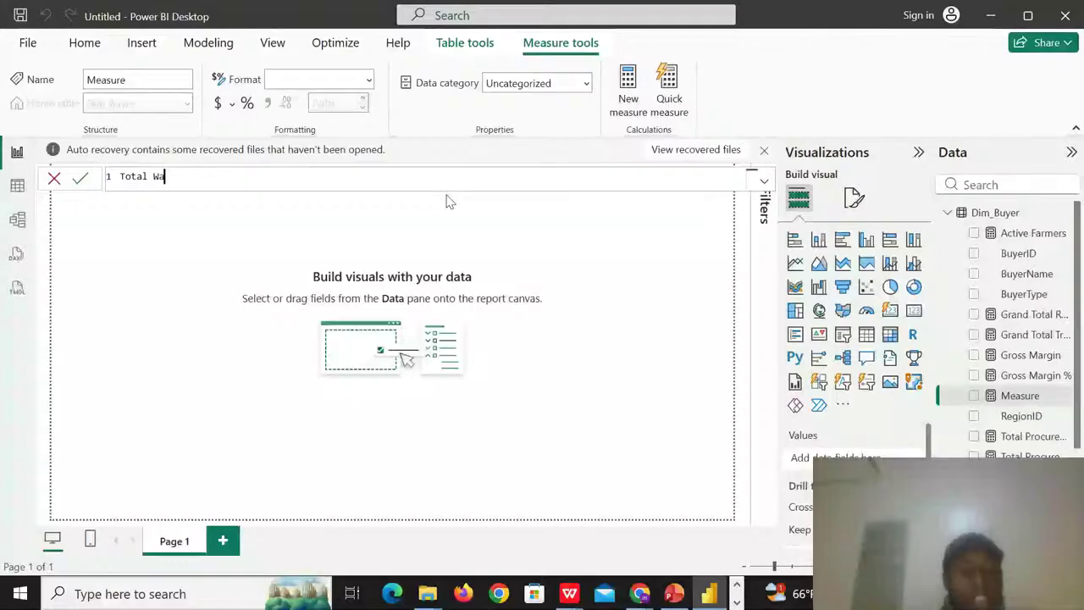
type("sta")
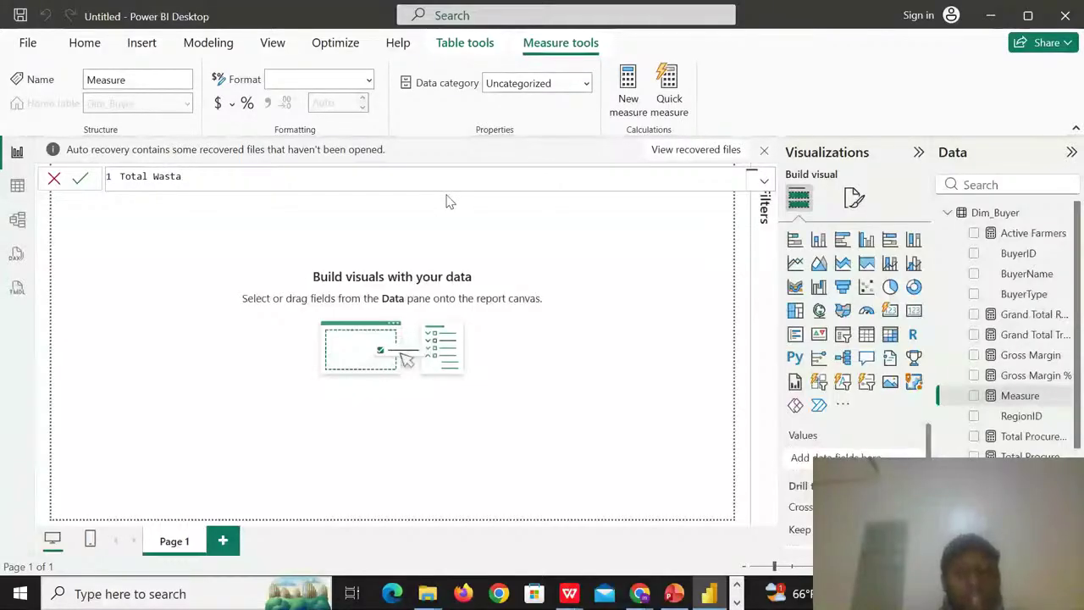
type("ge ")
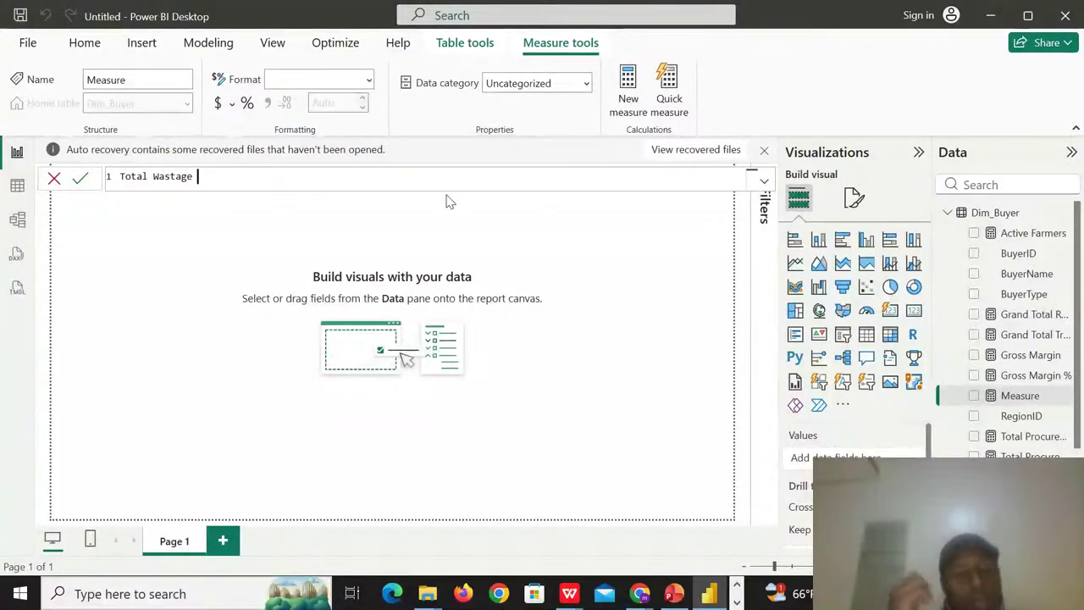
type("(K")
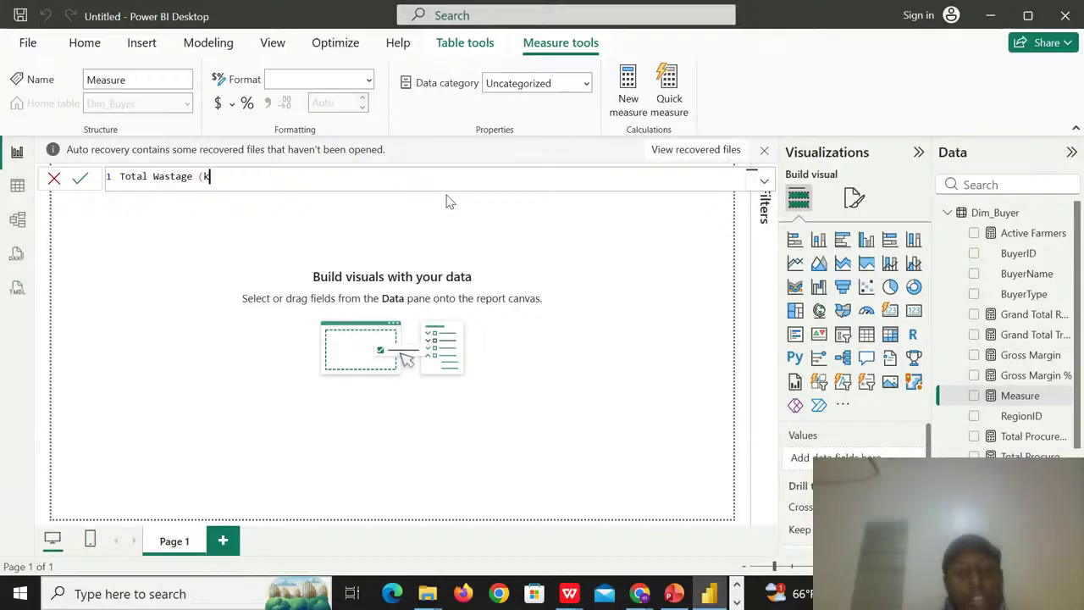
type("g) ")
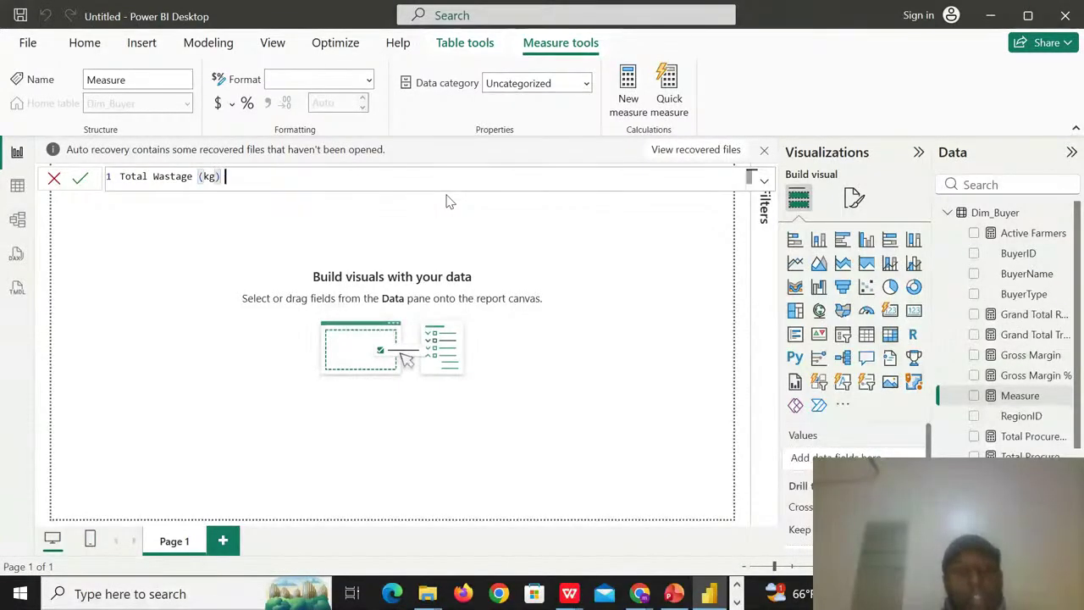
type("= ")
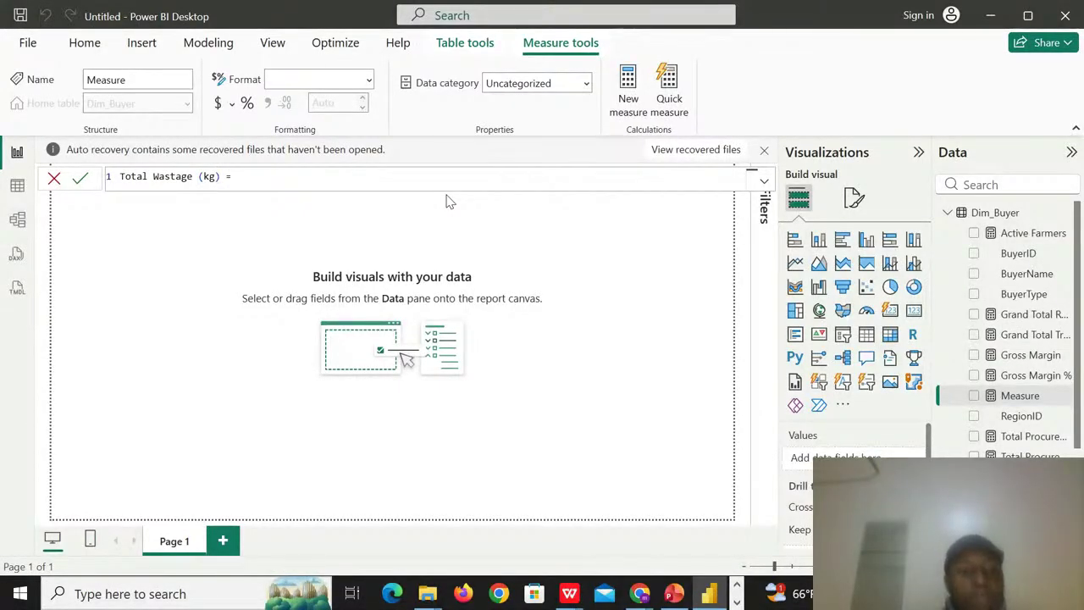
- Define the Total Wastage (kg) measure as SUM(Fact_Inventory[WastageKg]) and commit the formula
type("Sum")
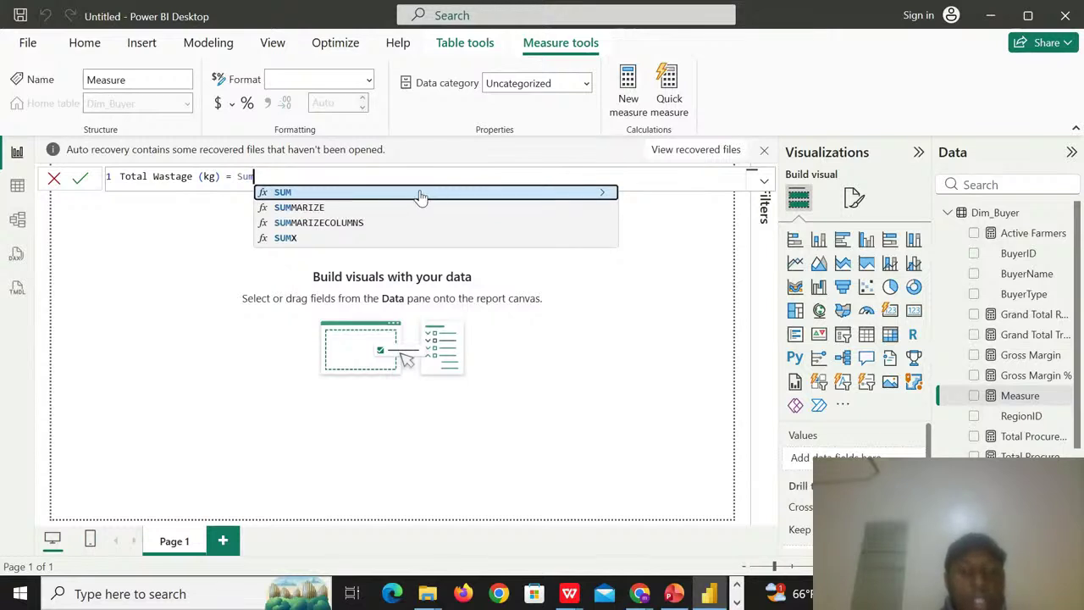
left_click(421, 194)
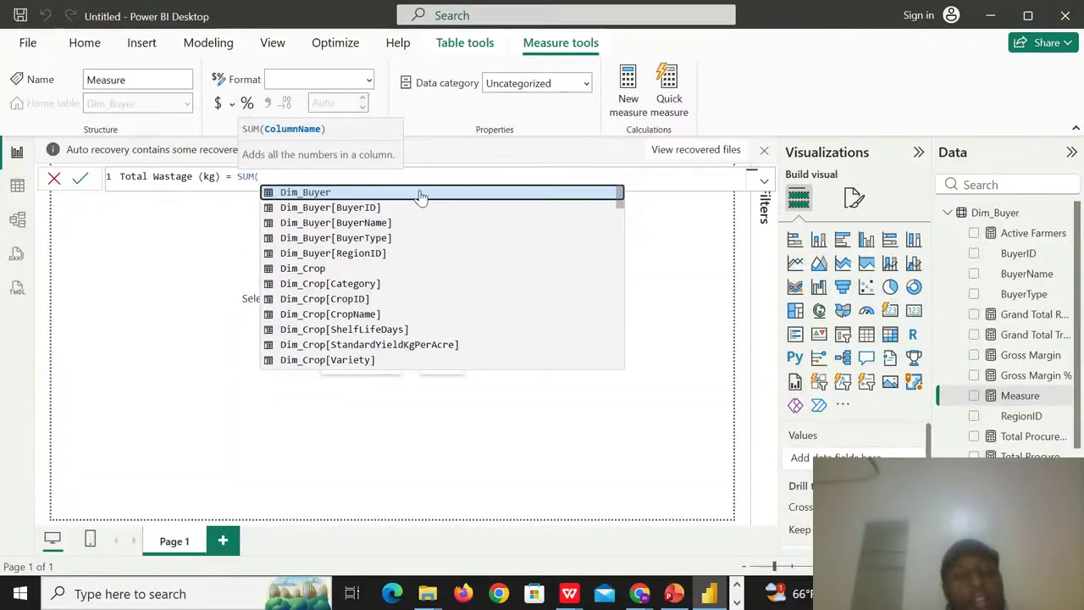
type("fact")
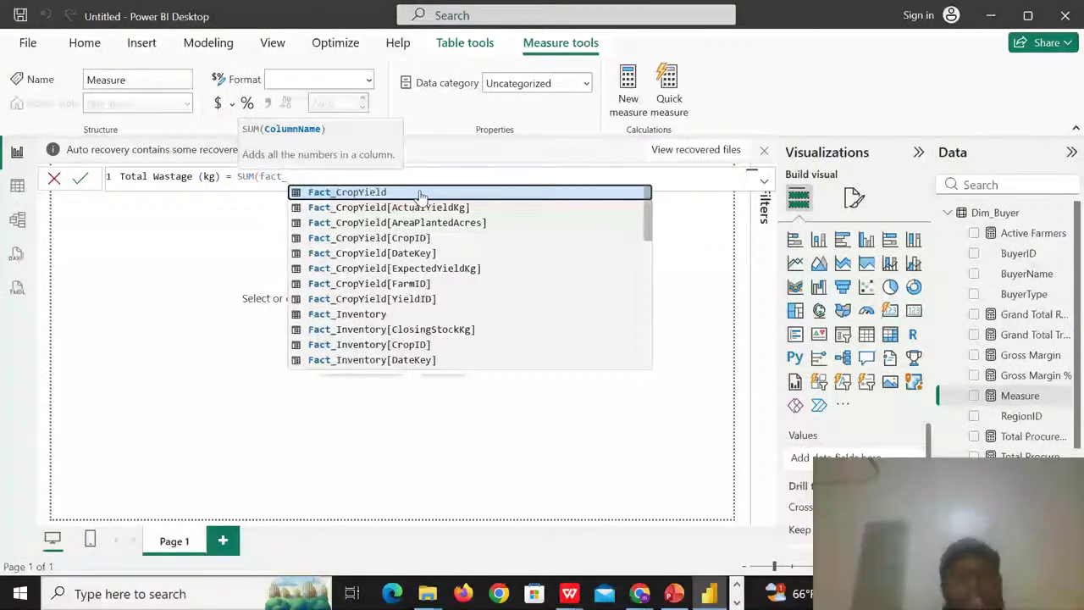
type("_i")
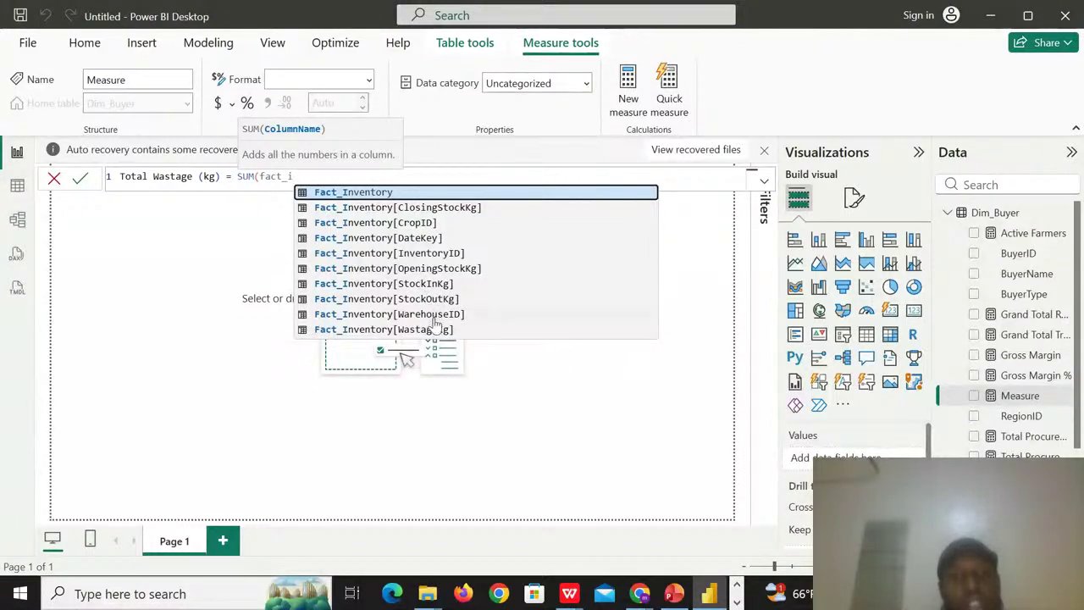
left_click(432, 329)
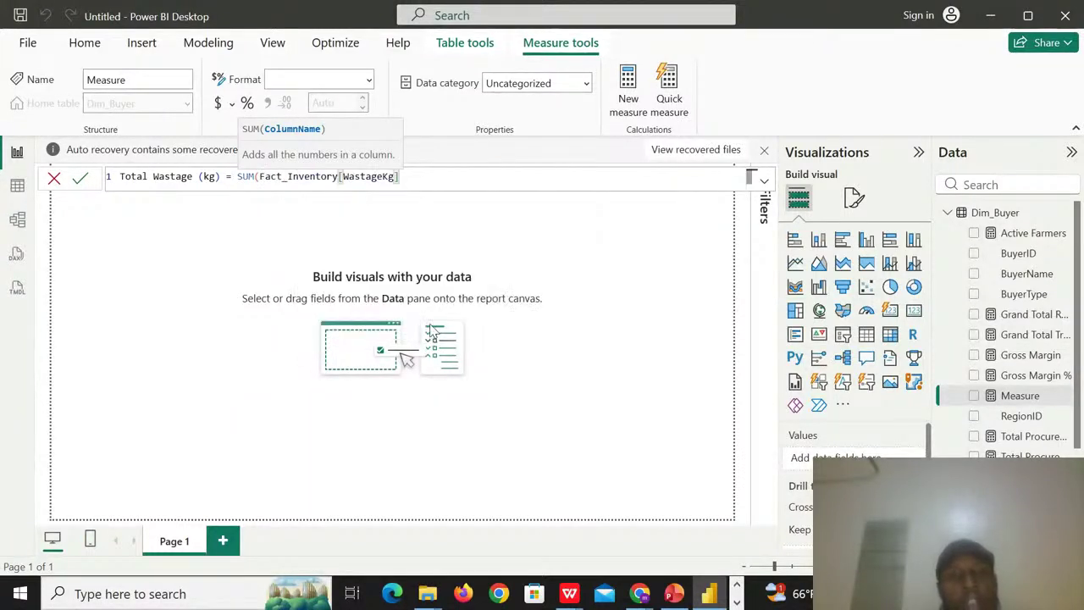
type(")")
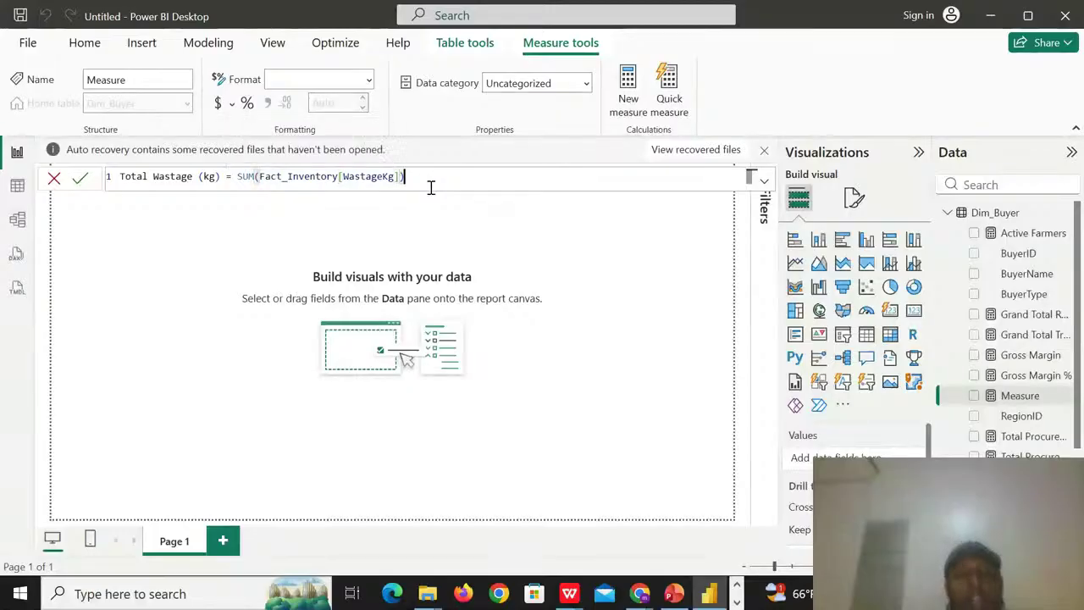
key("Return")
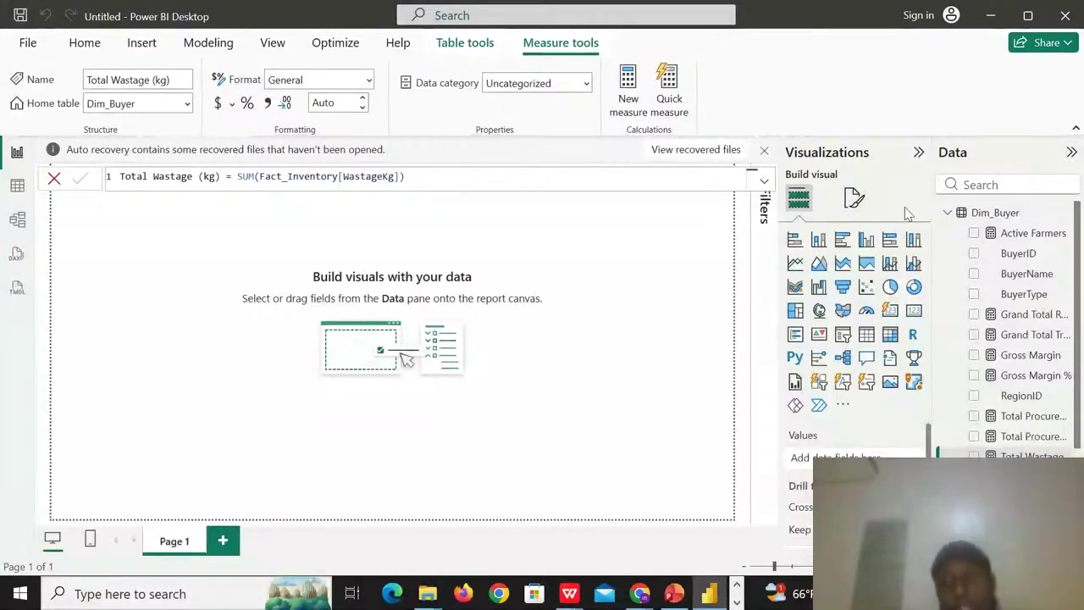
- Add a new measure to the Dim_Buyer table and name it Total Stock In (Kg)
right_click(985, 219)
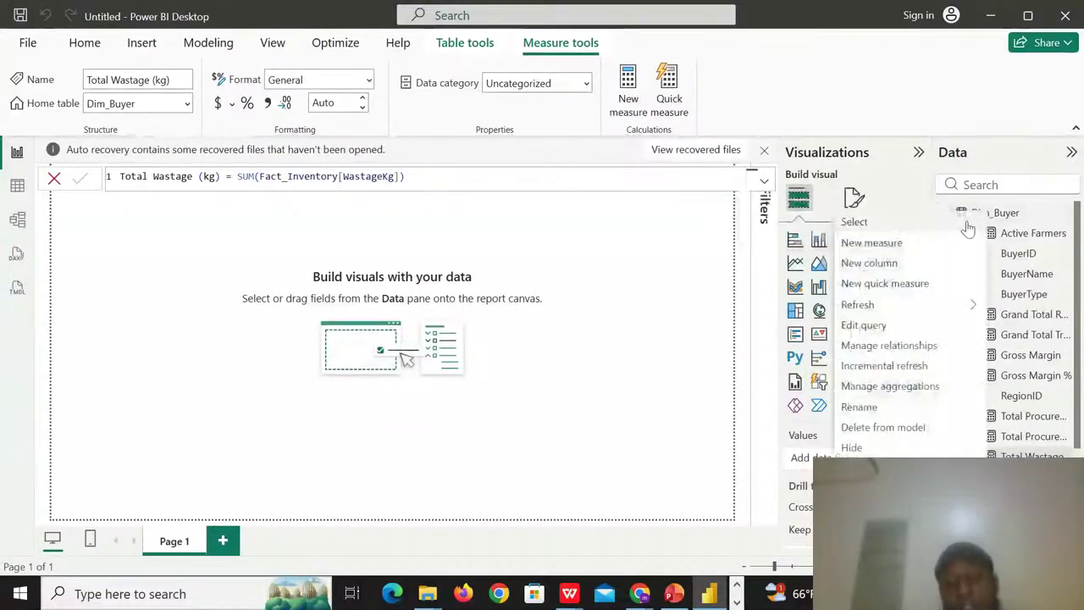
left_click(916, 252)
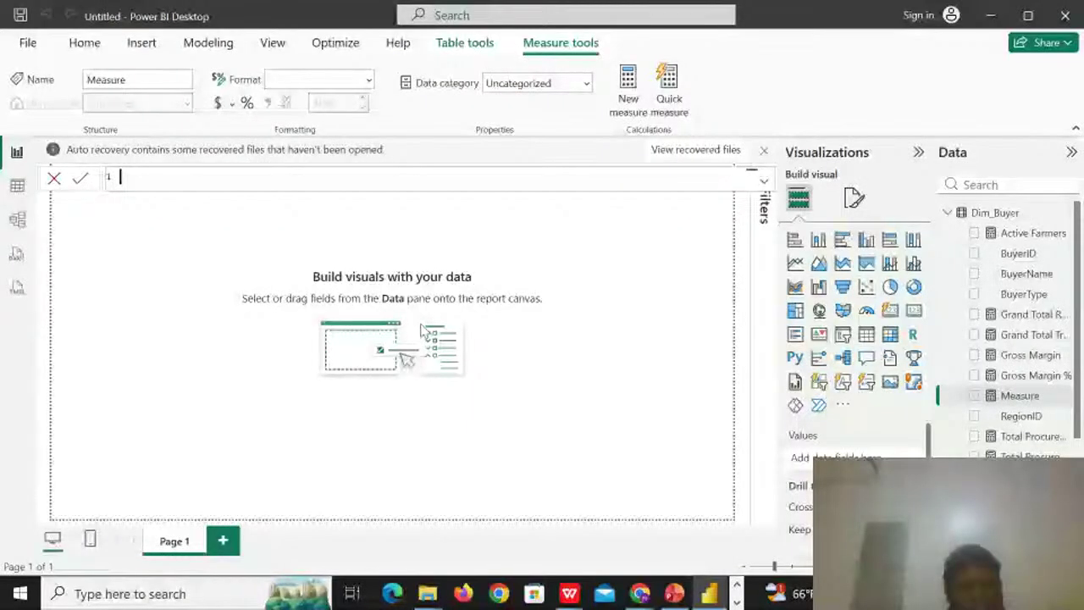
type("Total")
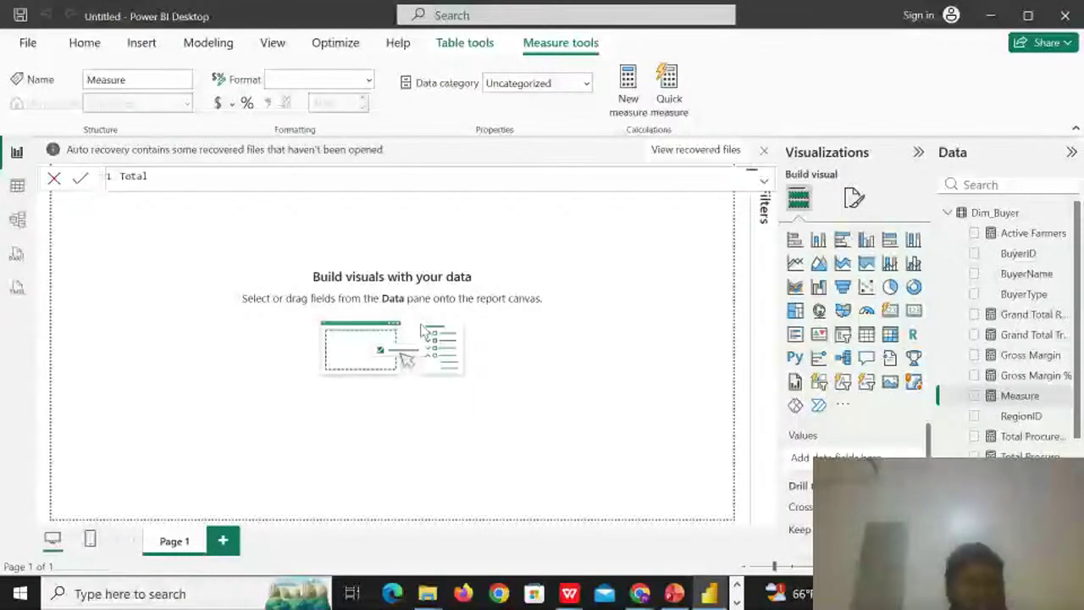
type(" Stock")
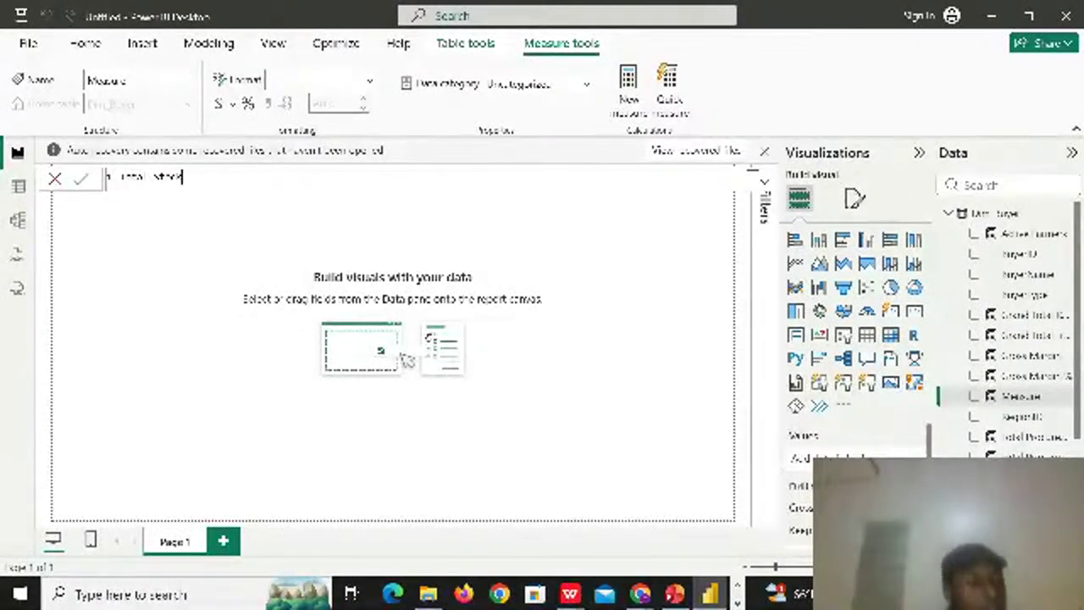
type(" in ")
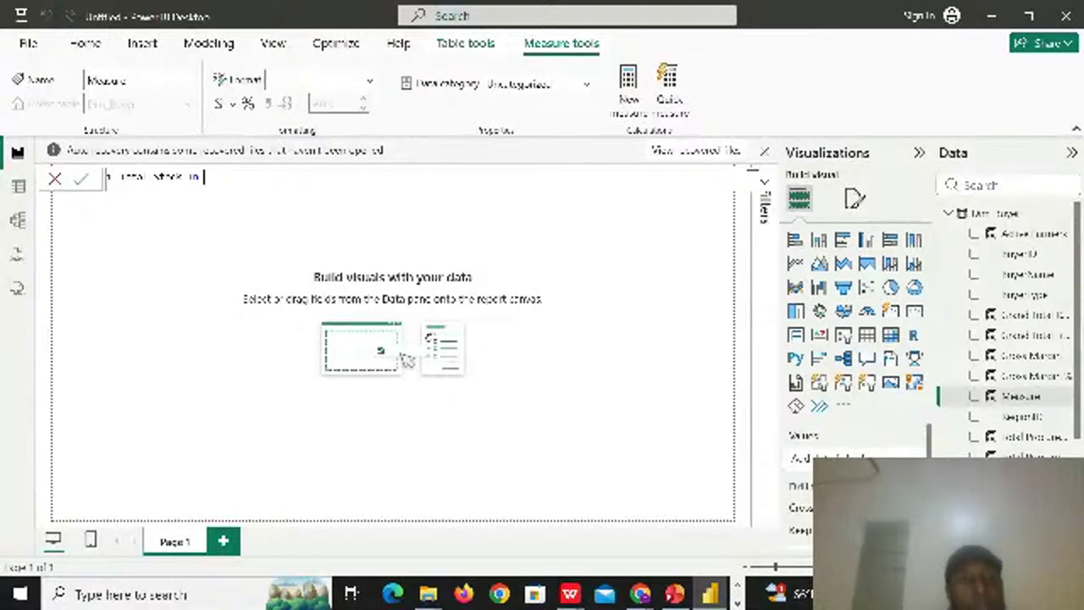
type("(")
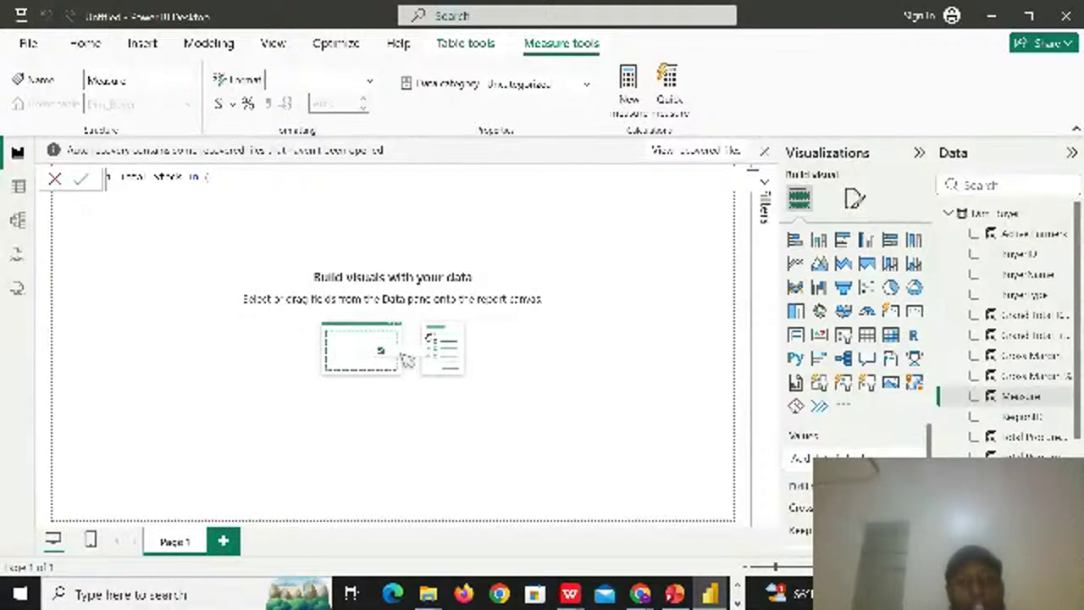
type("K")
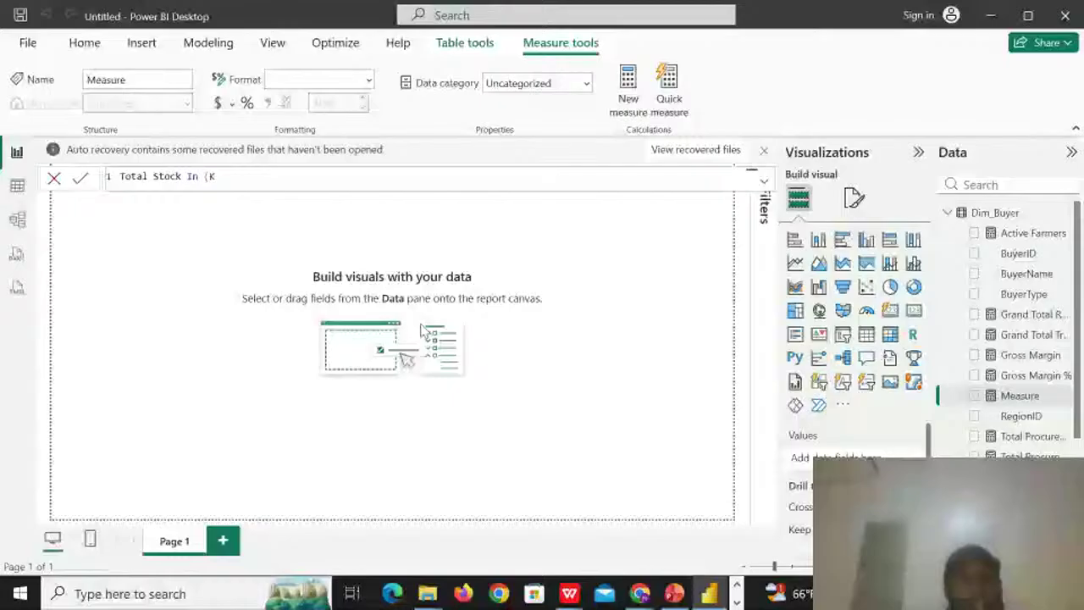
type("g) =")
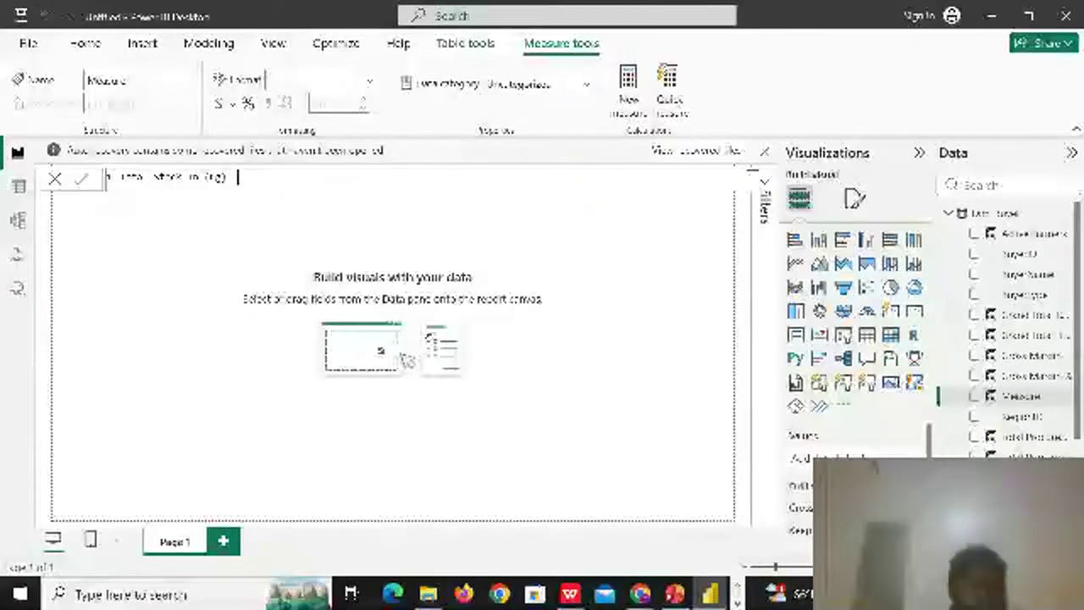
- Define the Total Stock In (Kg) measure as SUM(Fact_Inventory[StockInKg]) and commit the formula
type("S")
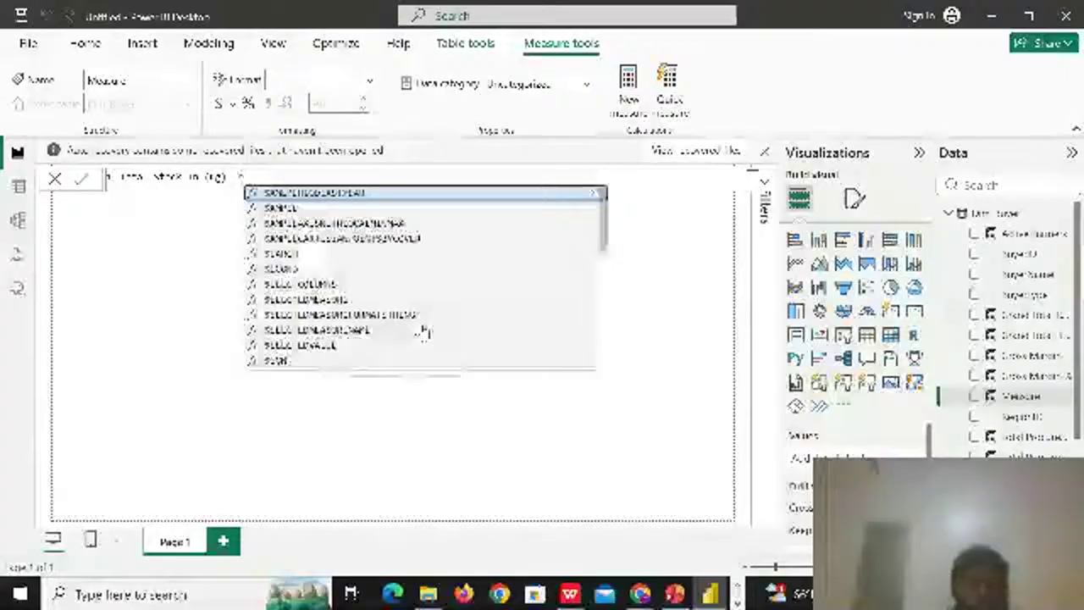
type("UM")
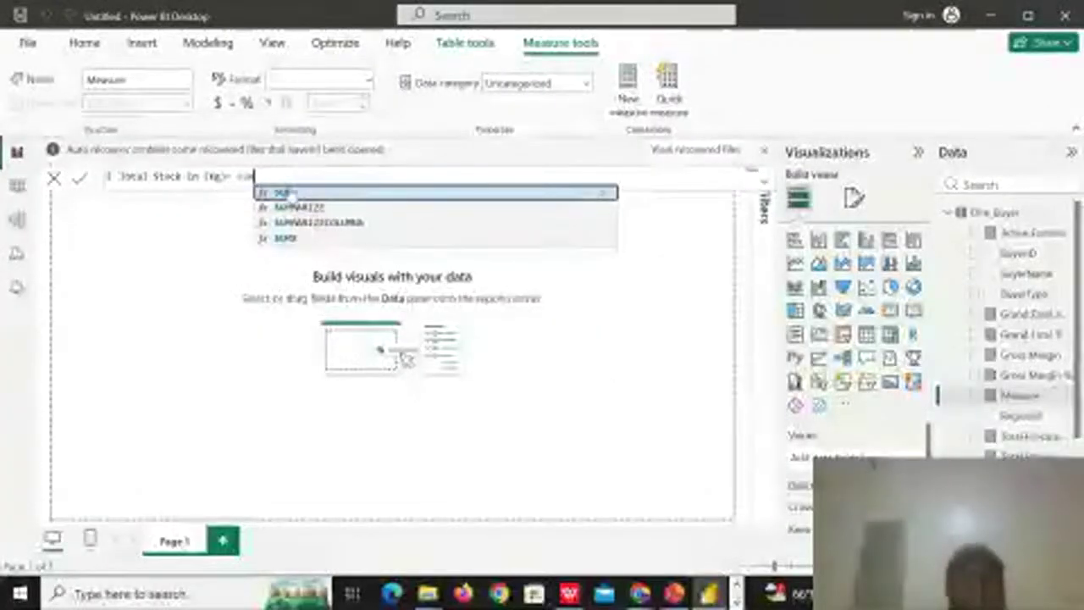
type("(")
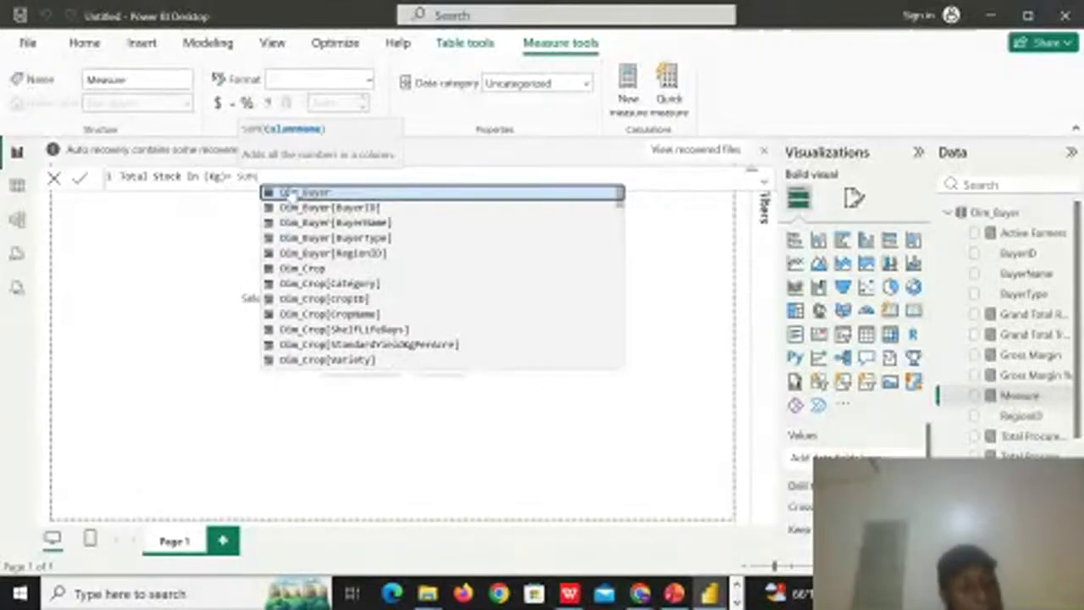
type("Fa")
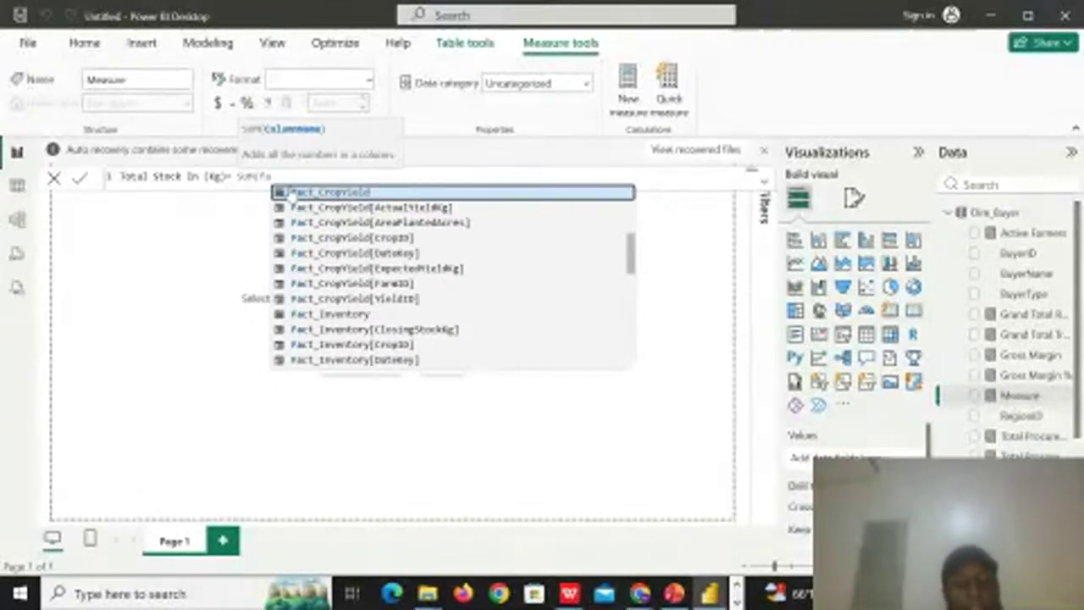
type("ct_")
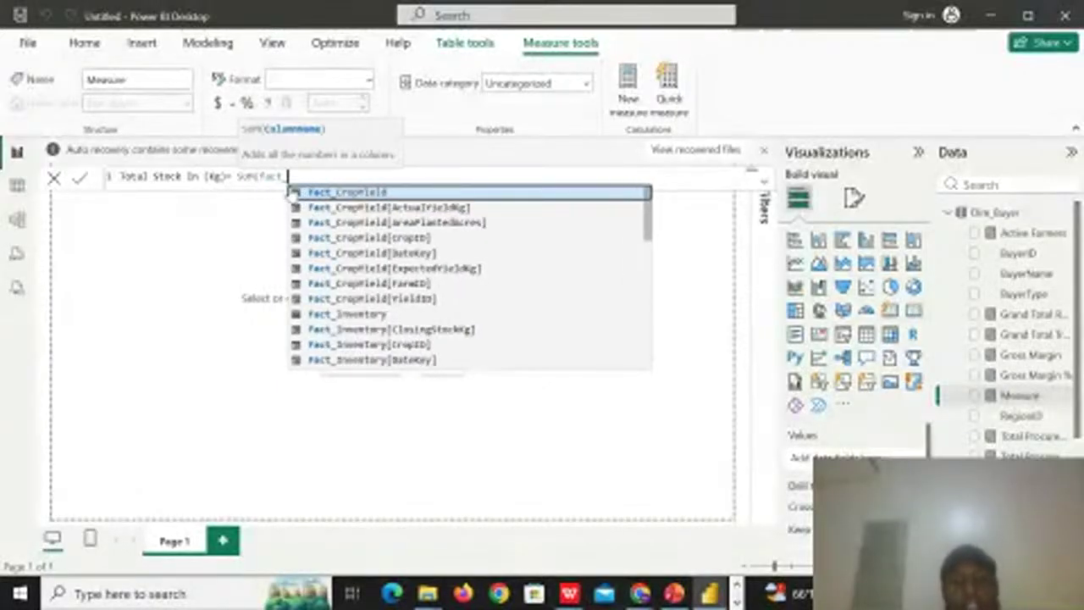
type("In")
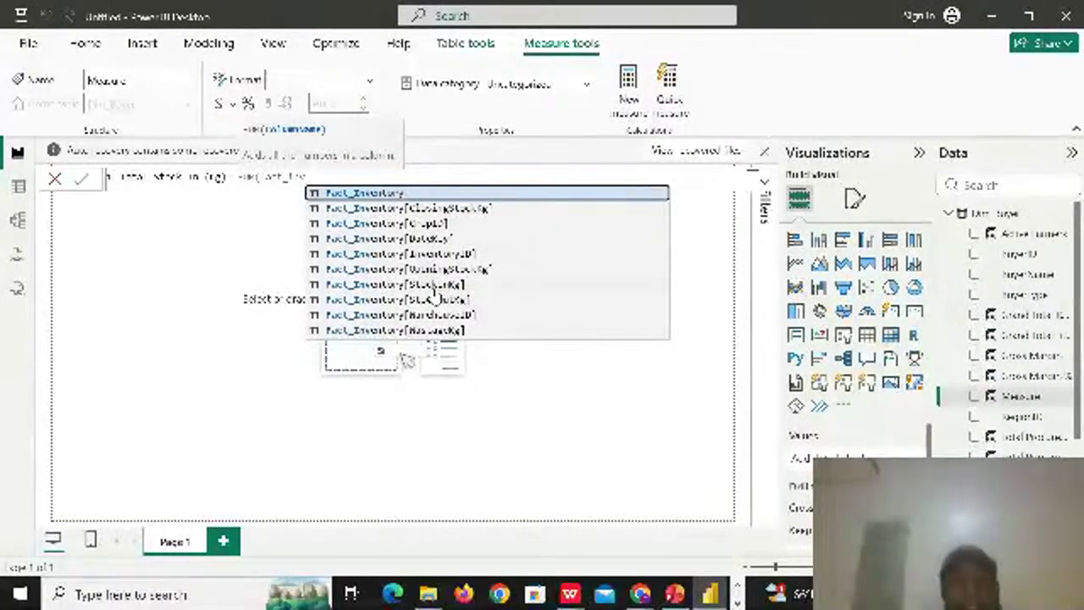
double_click(434, 285)
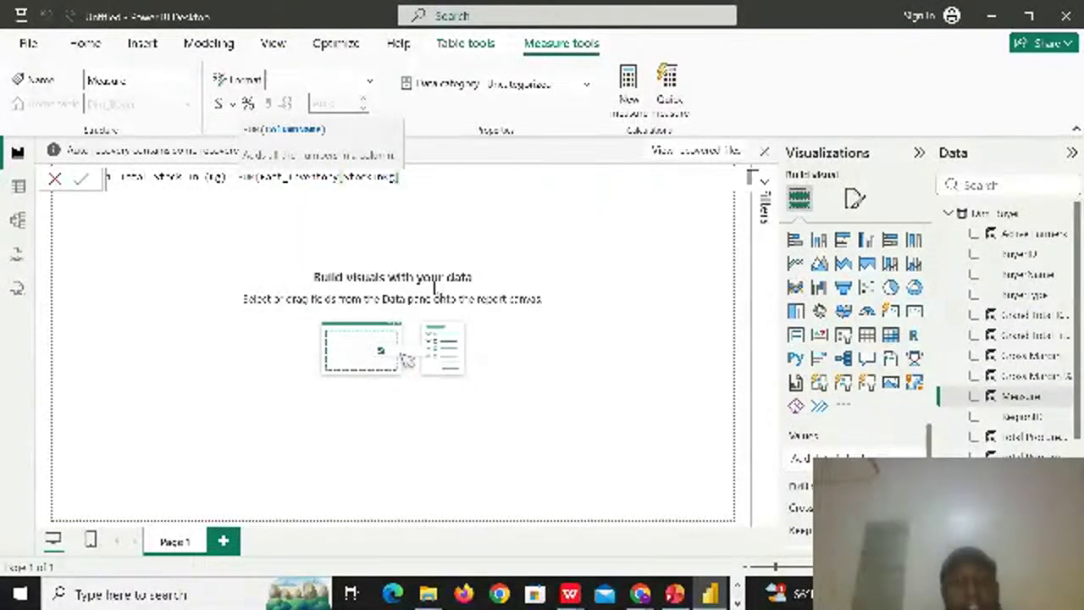
type(")")
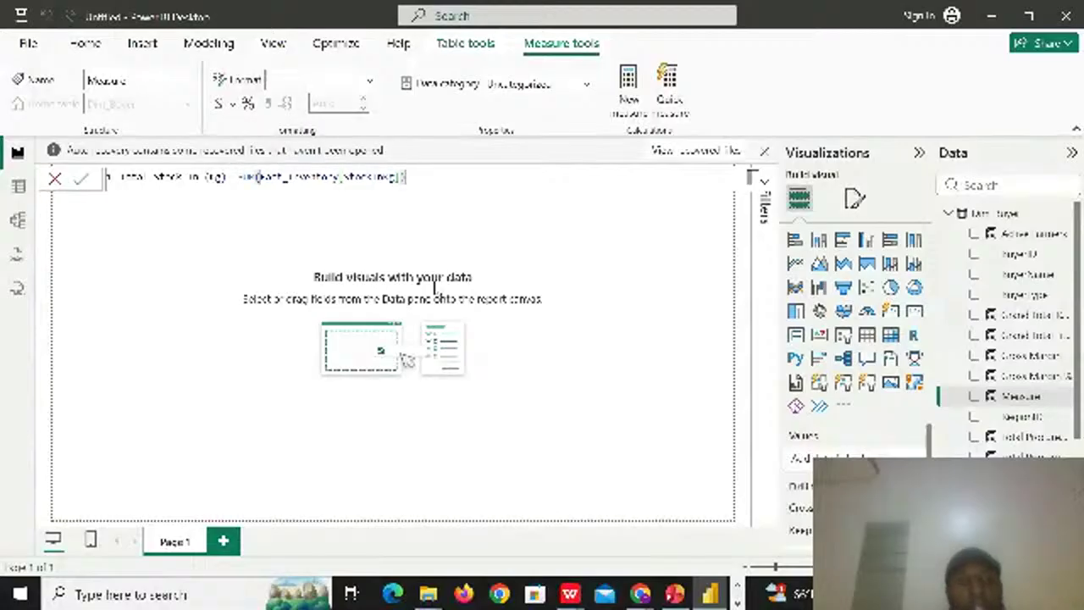
key("Return")
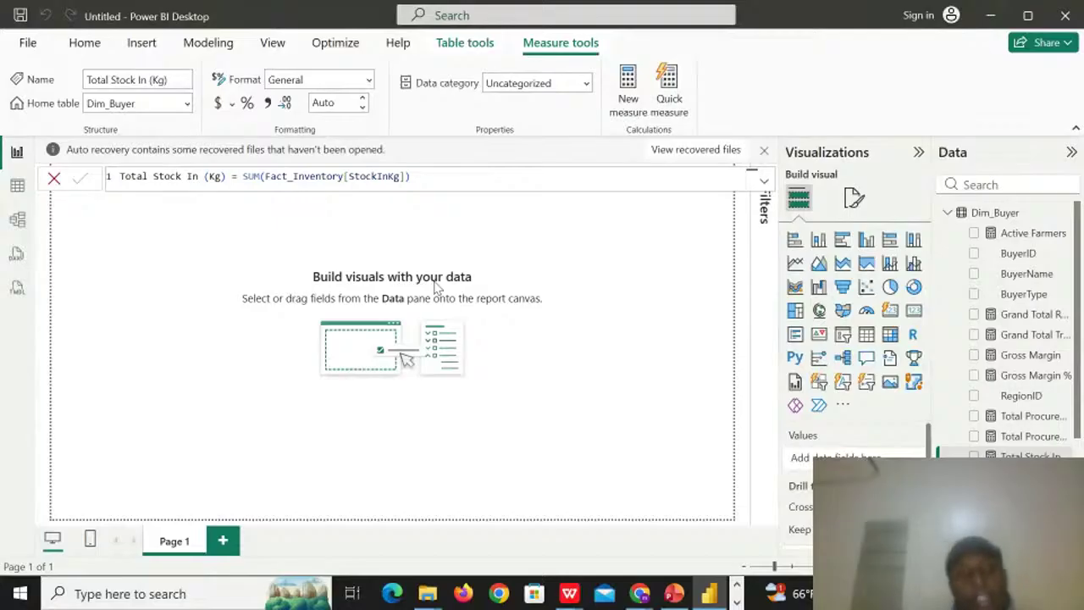
- Add a new measure to the Dim_Buyer table and name it Wastage %
right_click(985, 217)
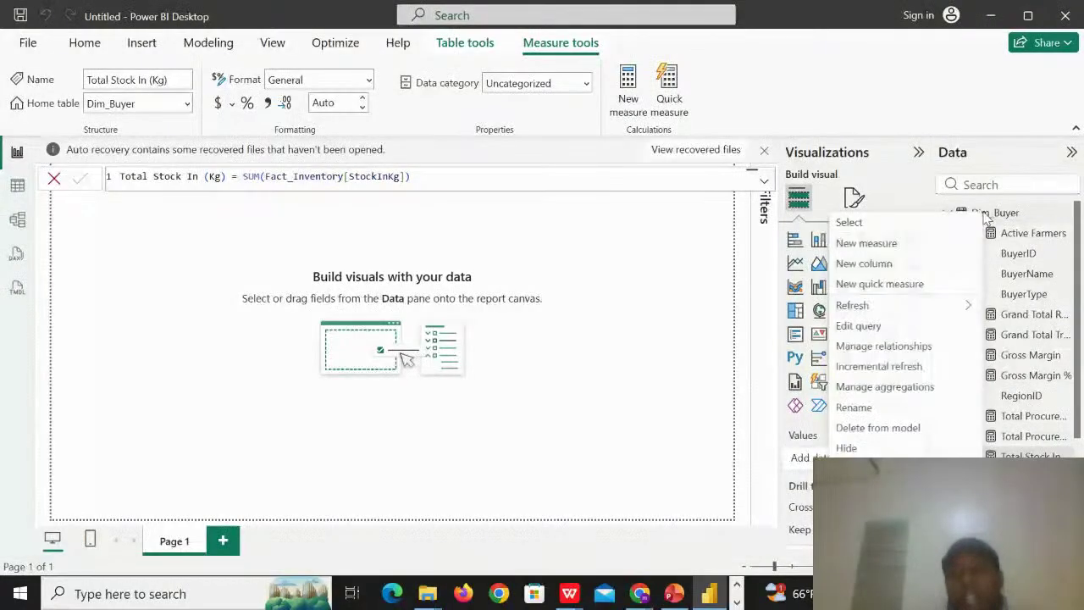
left_click(901, 246)
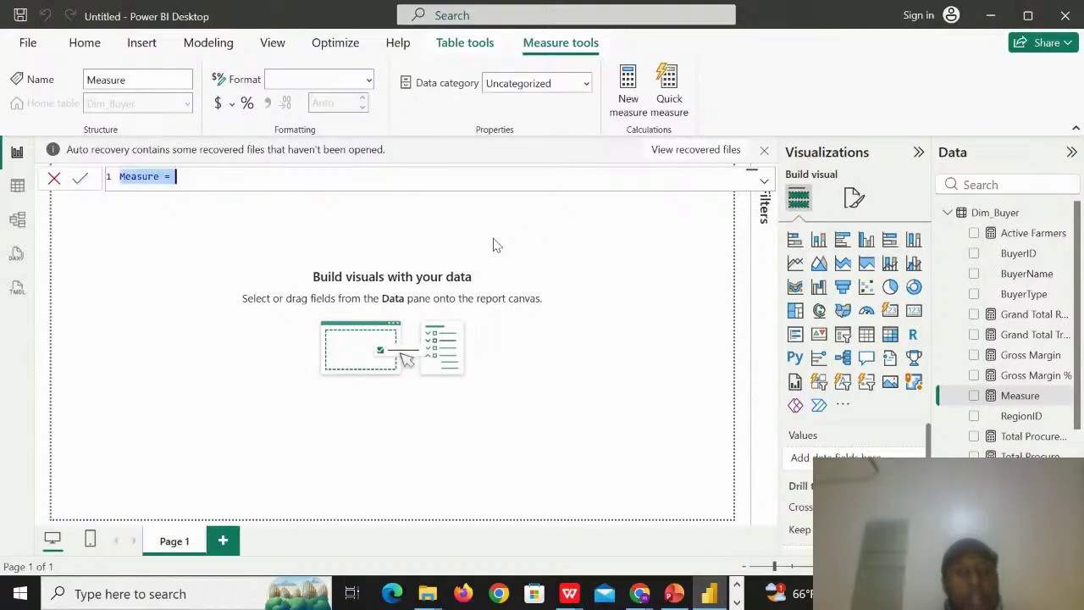
key("BackSpace")
type("Wa")
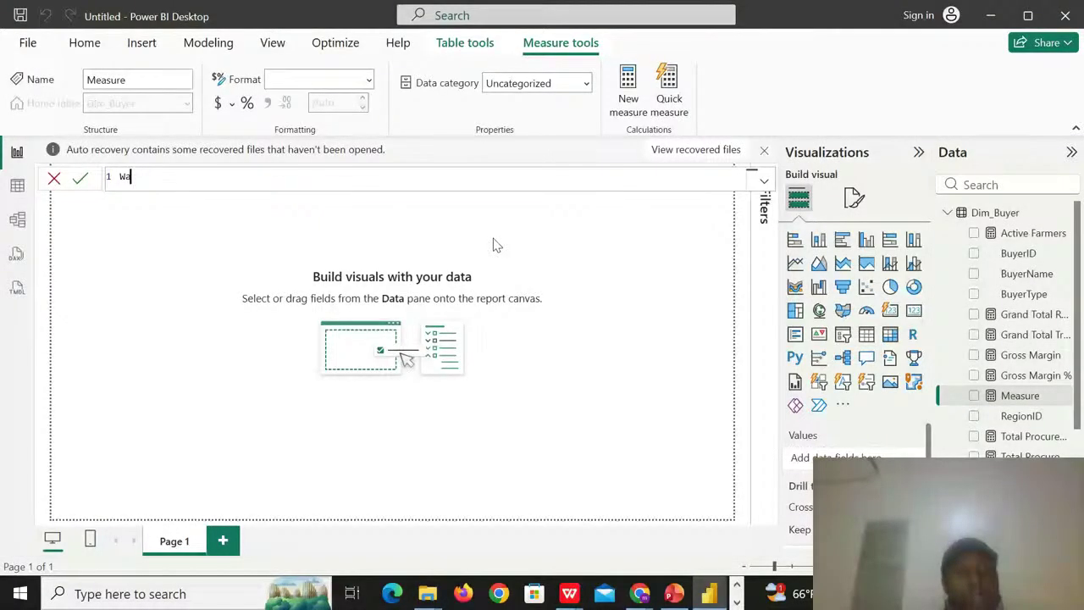
type("stage")
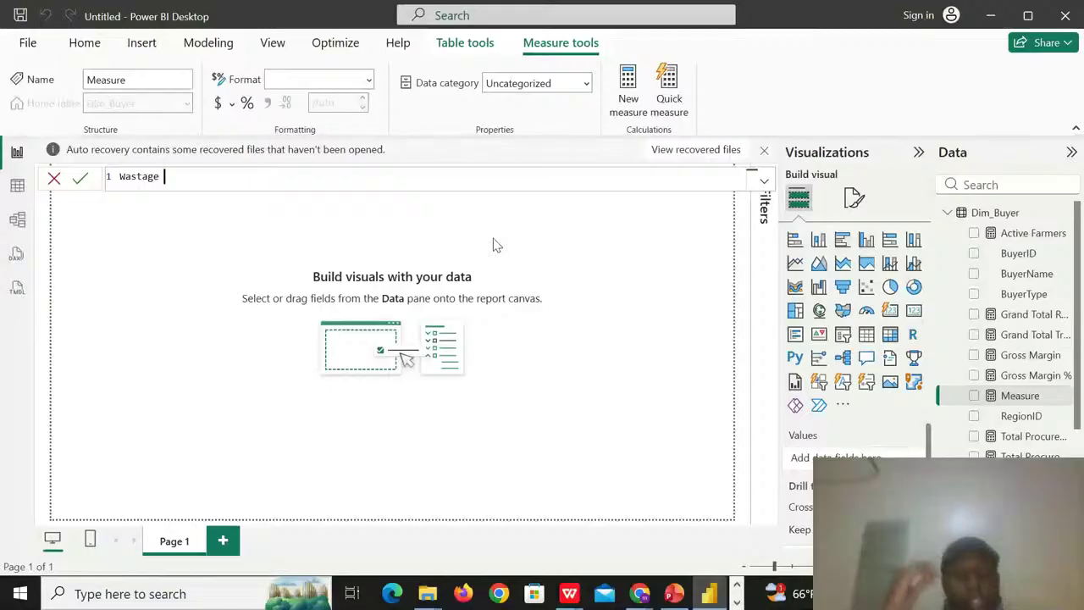
type(" % =")
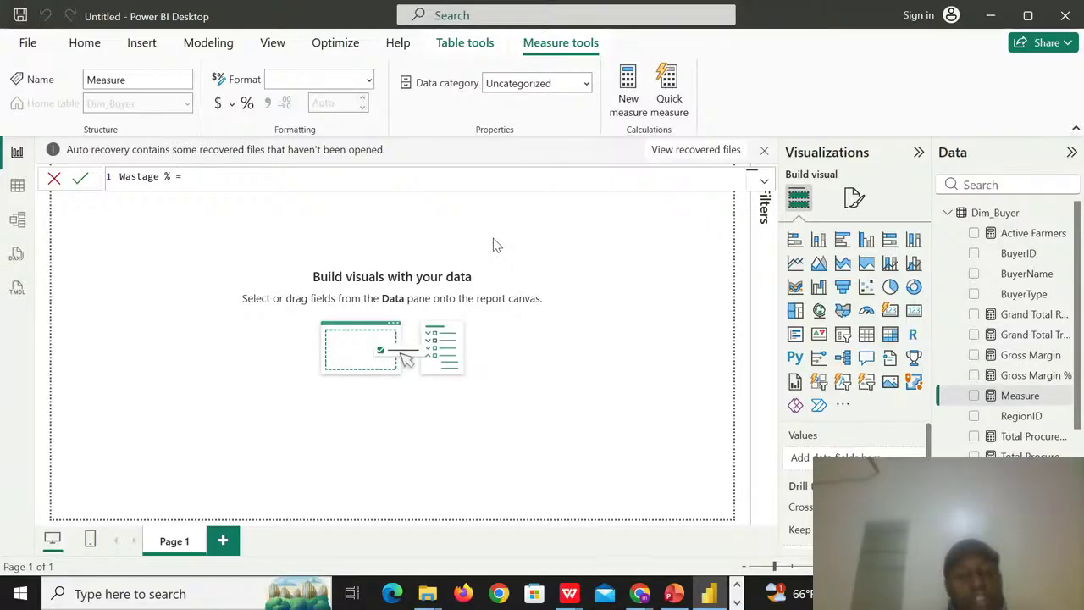
- Define the Wastage % measure as DIVIDE([Total Wastage (kg)],[Total Stock In (Kg)]) and commit the formula
type("Div")
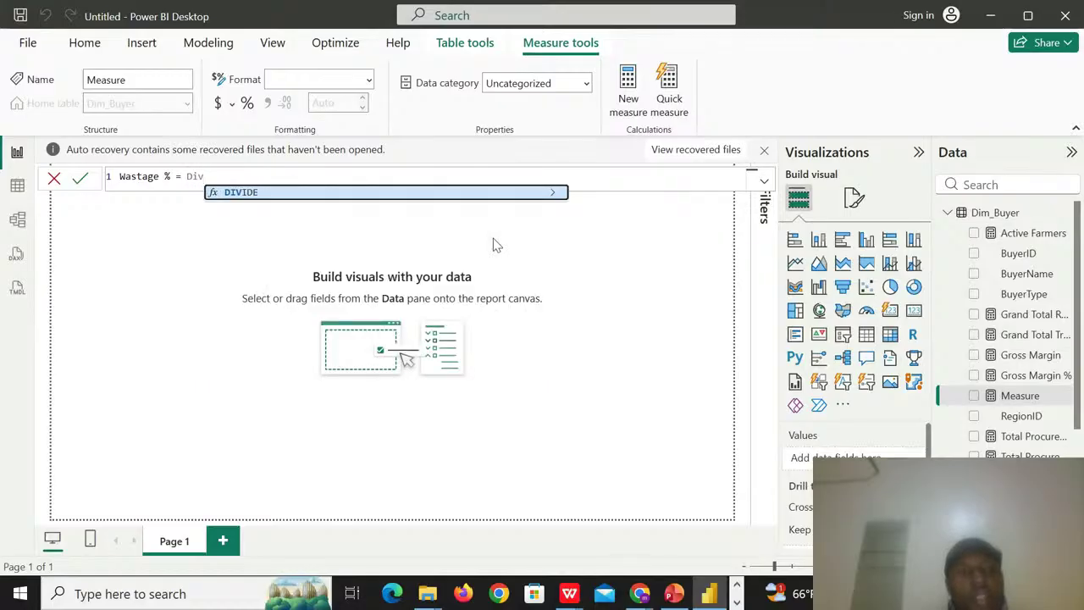
left_click(416, 198)
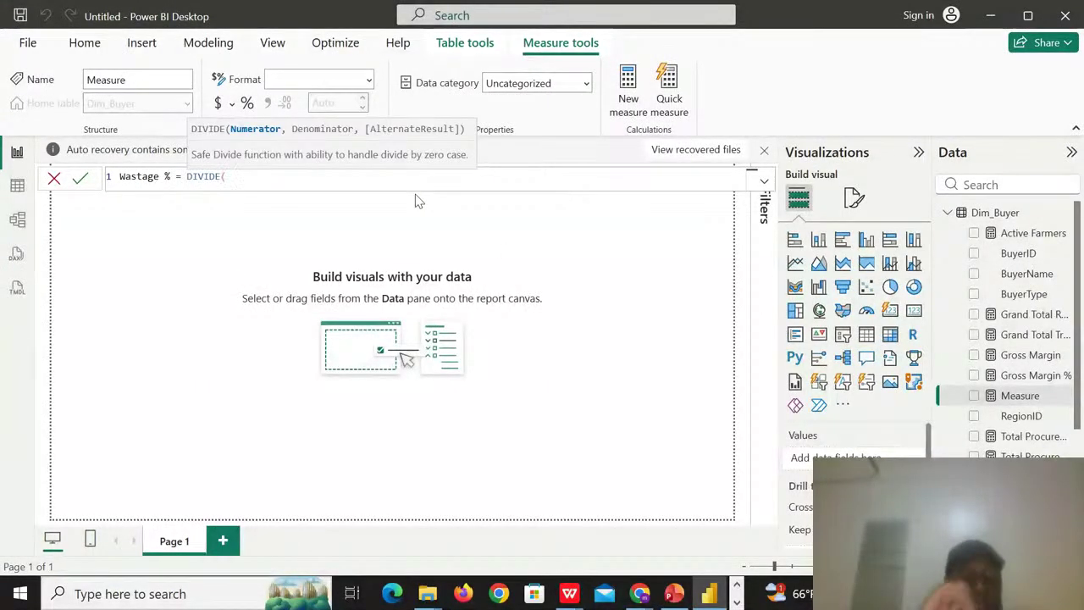
type("t")
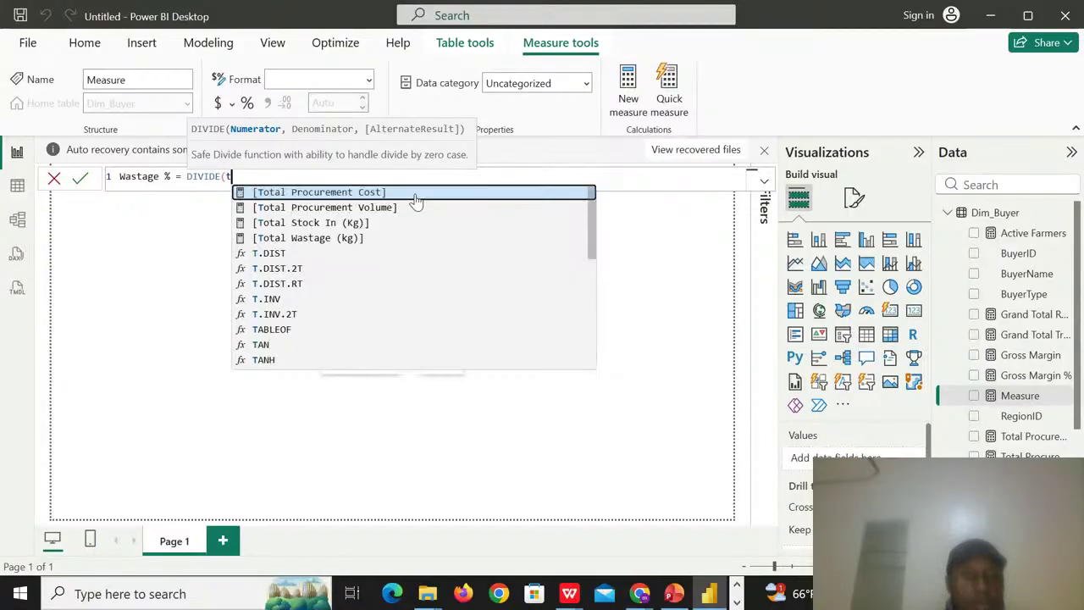
left_click(381, 236)
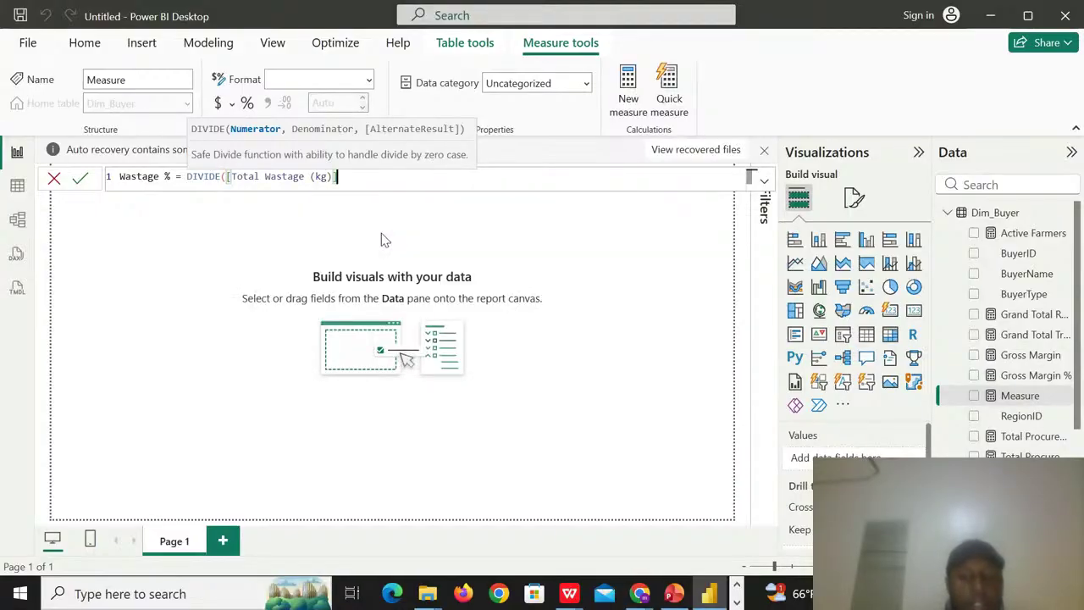
type(",")
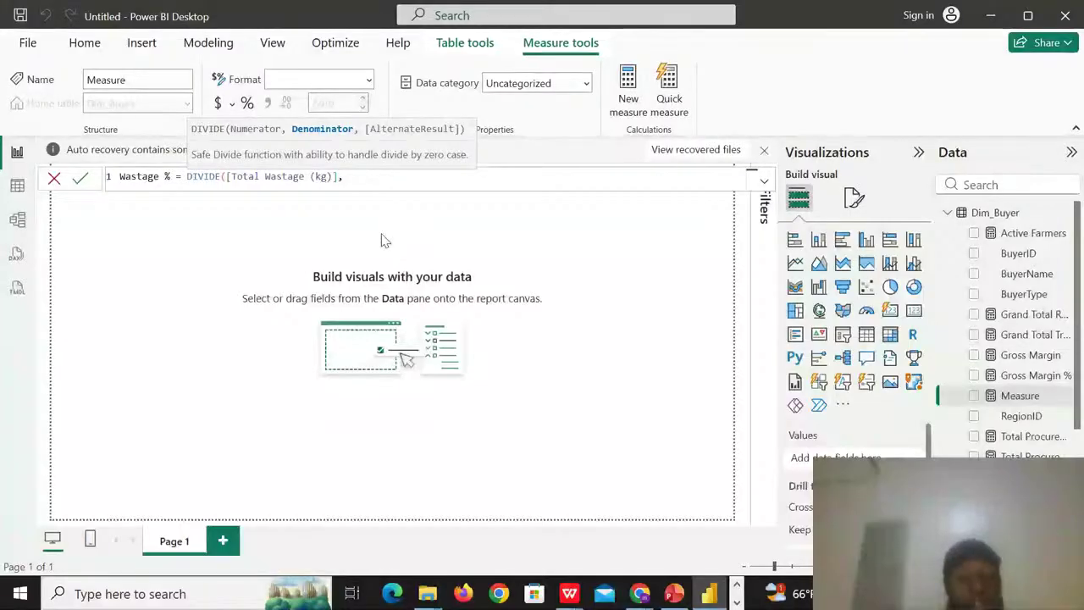
type("t")
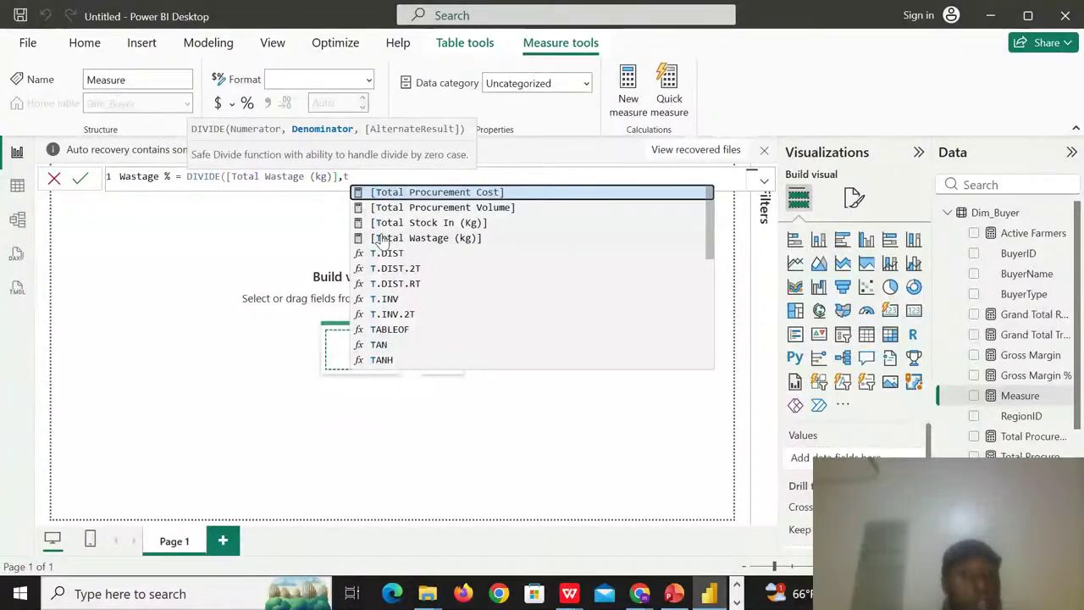
left_click(423, 223)
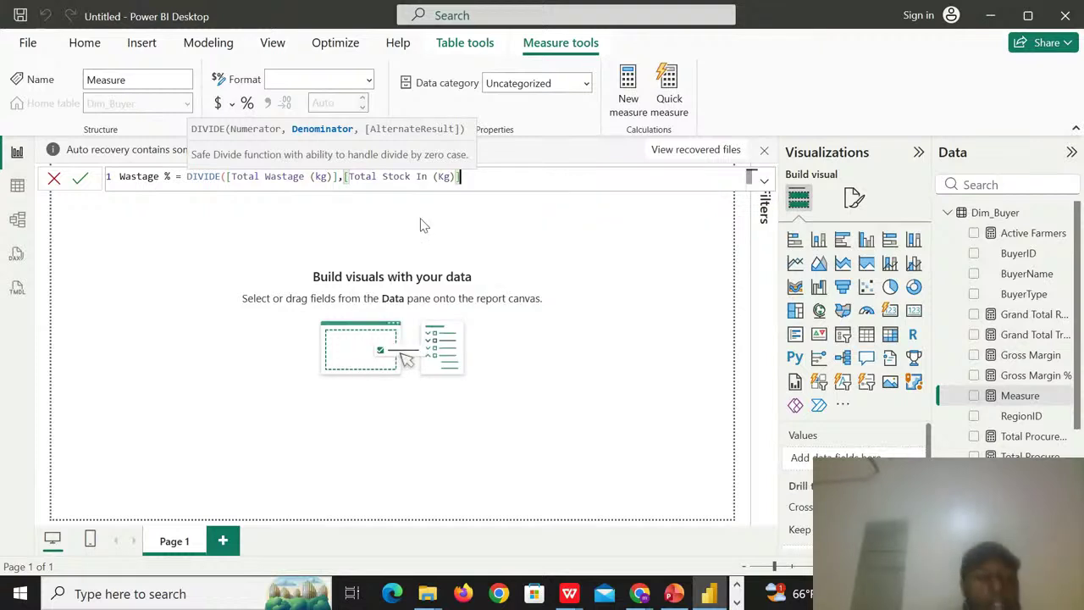
type(")")
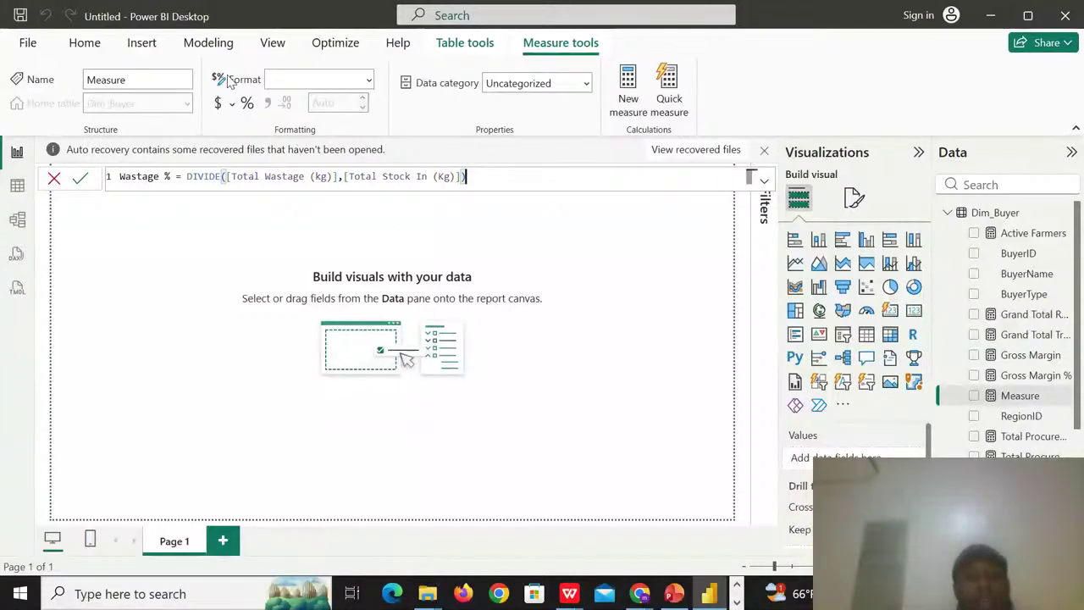
left_click(246, 103)
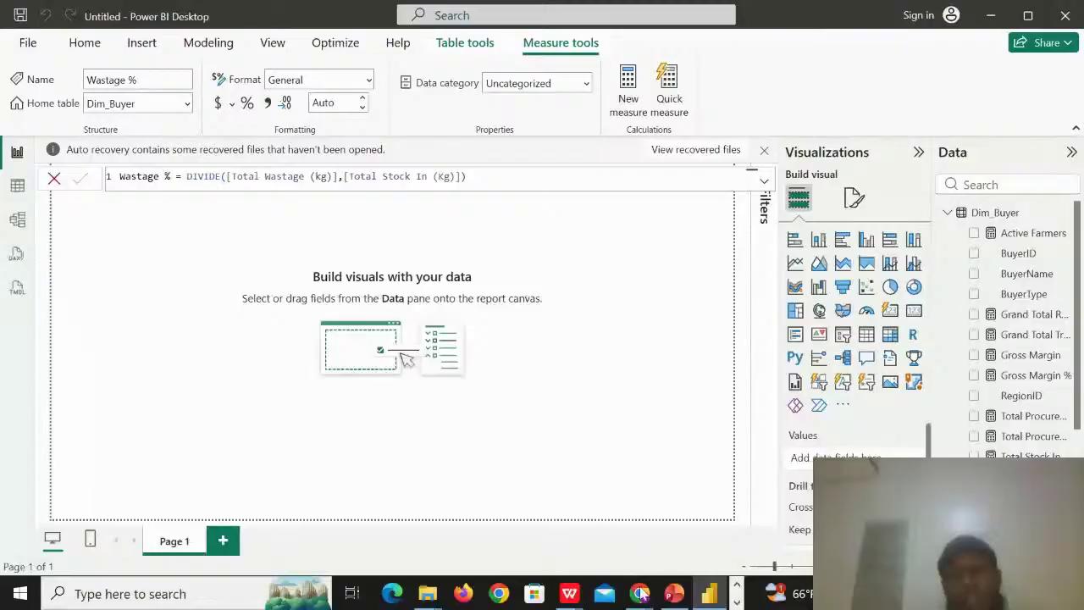
- Switch to the AgriLink problem statement presentation in PowerPoint, review the Running on Disconnected Spreadsheets slide, and return to Power BI Desktop
mouse_move(645, 595)
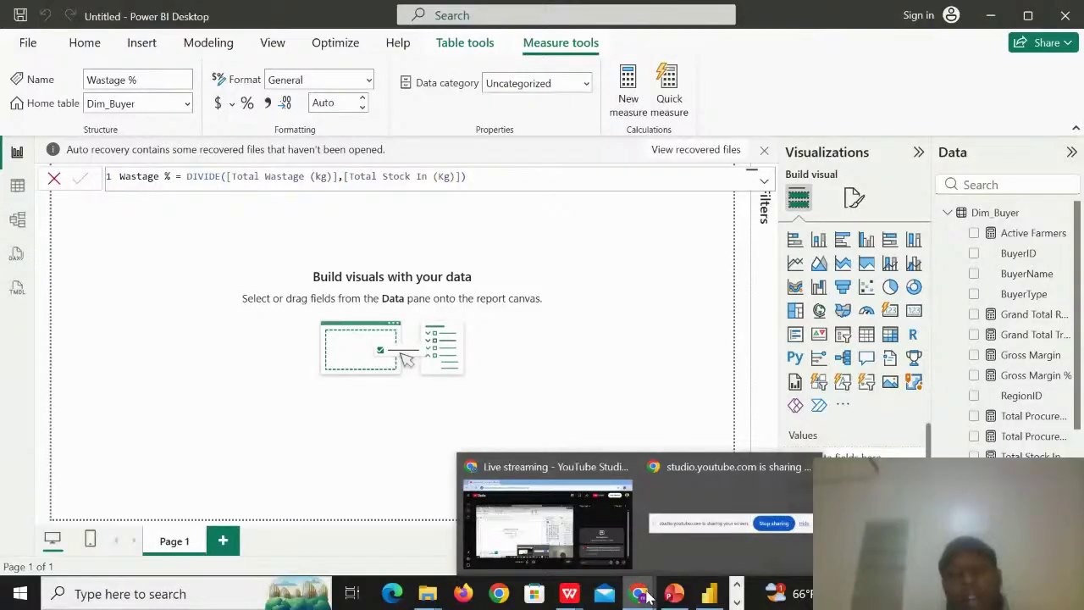
left_click(674, 595)
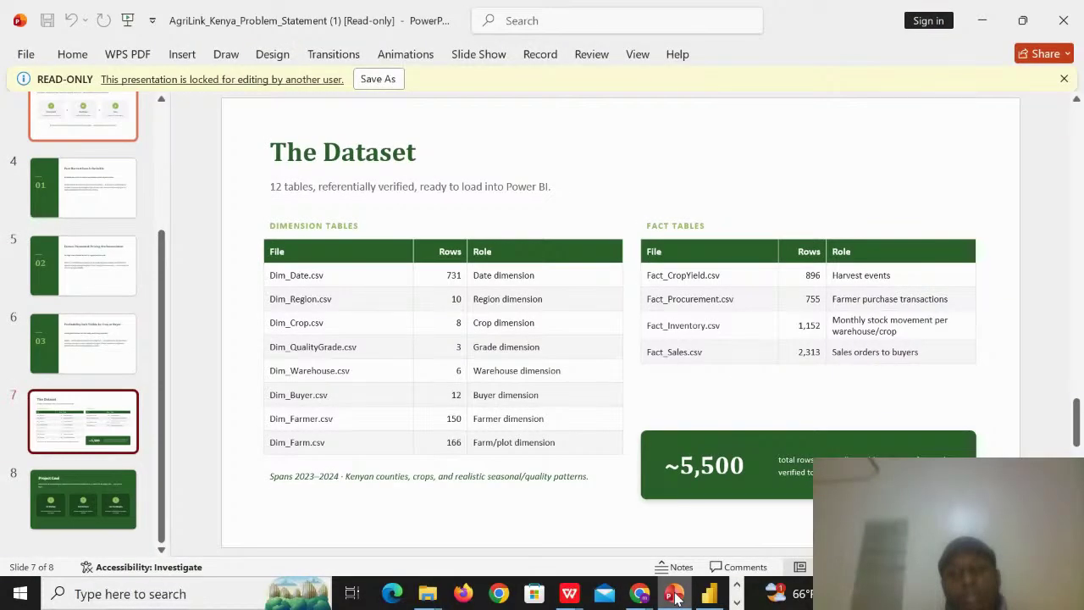
left_click(72, 188)
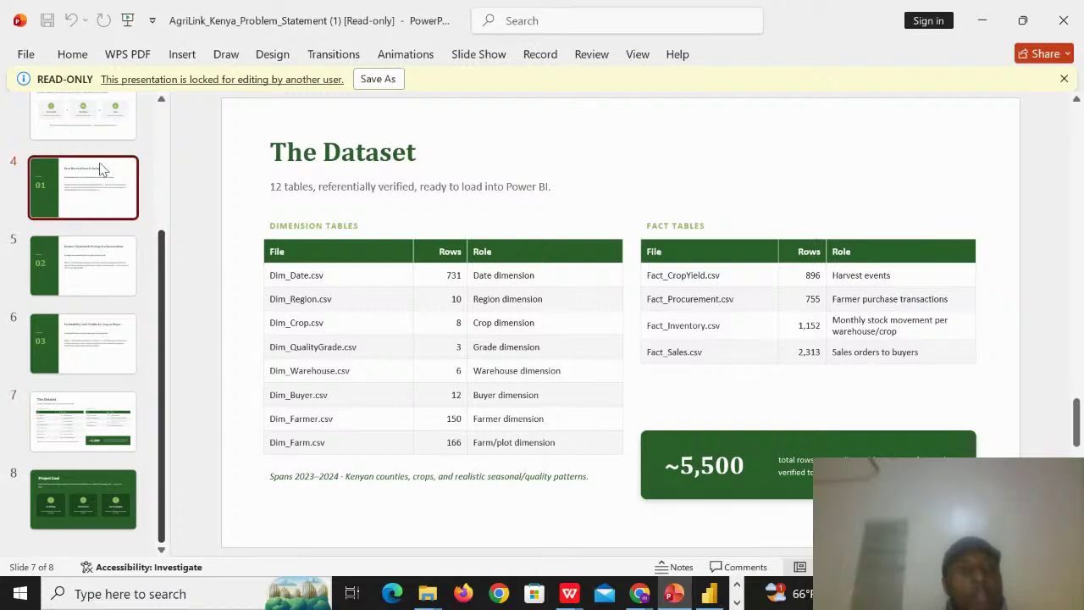
scroll(106, 140, "up", 1)
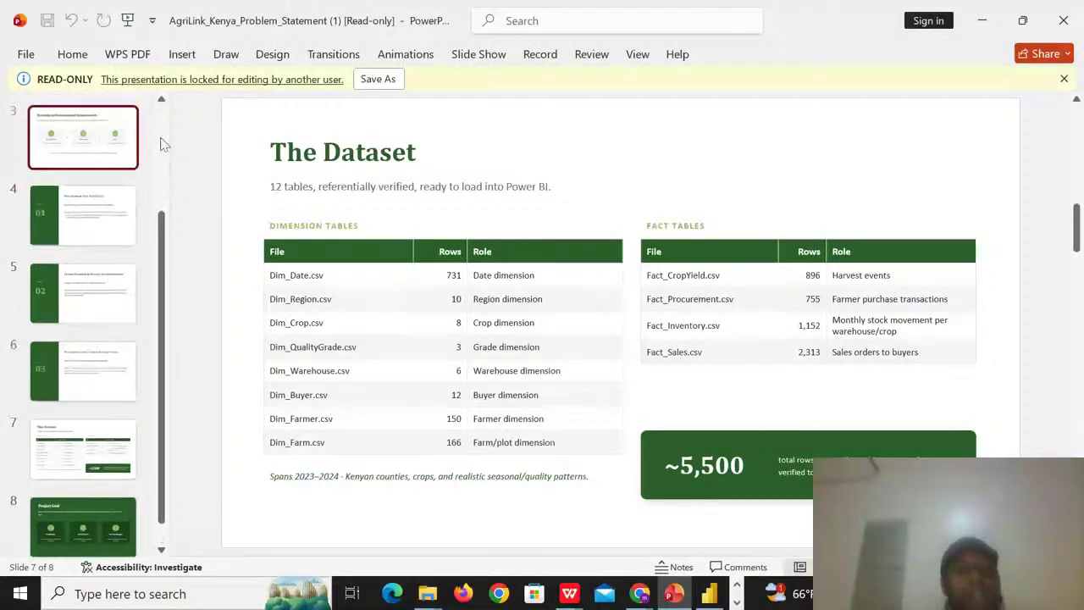
left_click(107, 142)
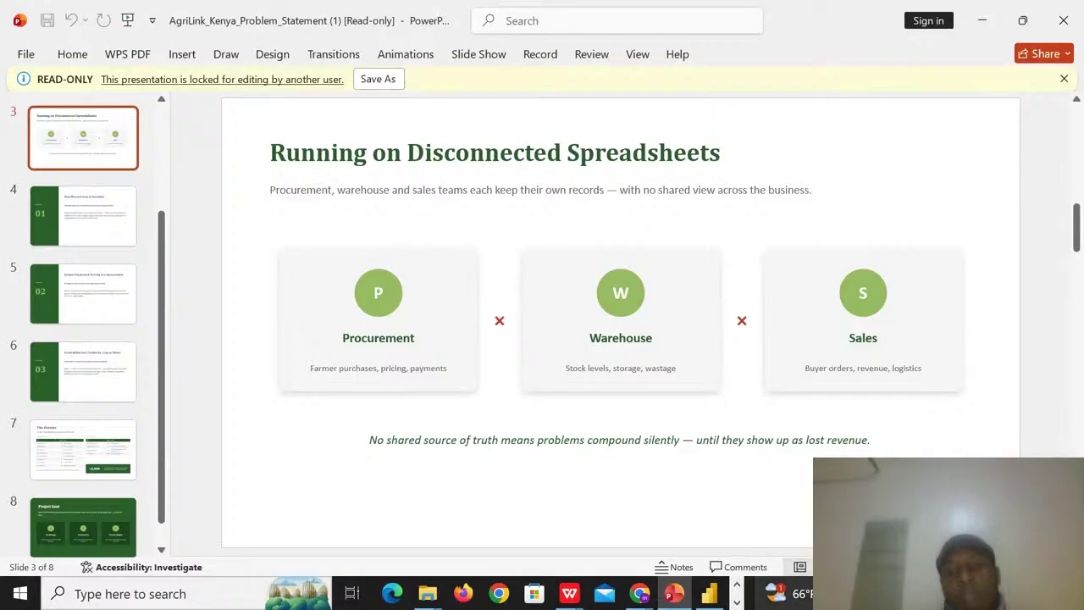
left_click(712, 593)
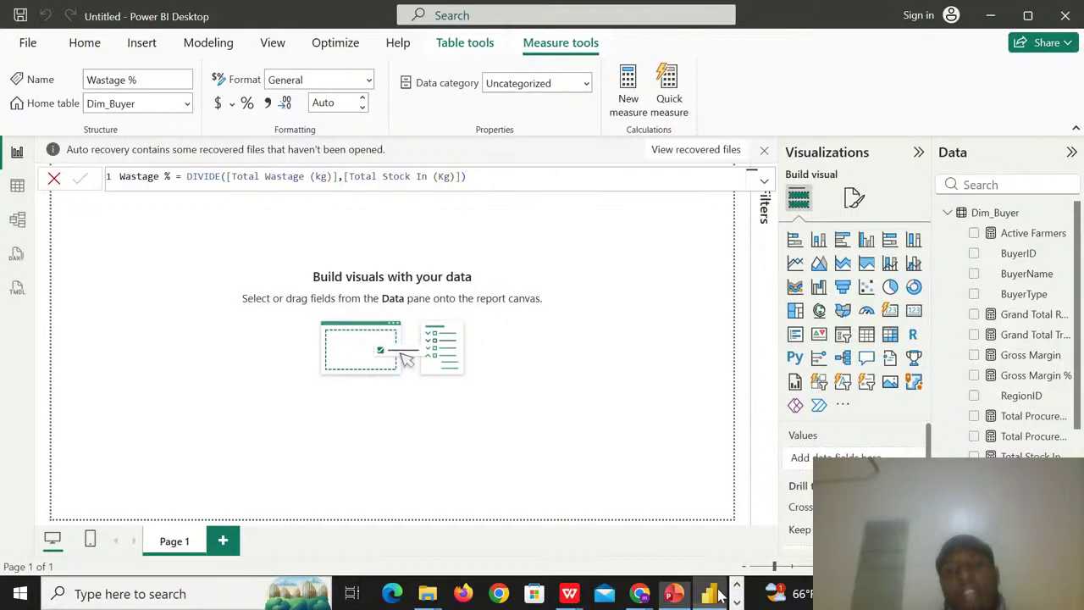
left_click(674, 593)
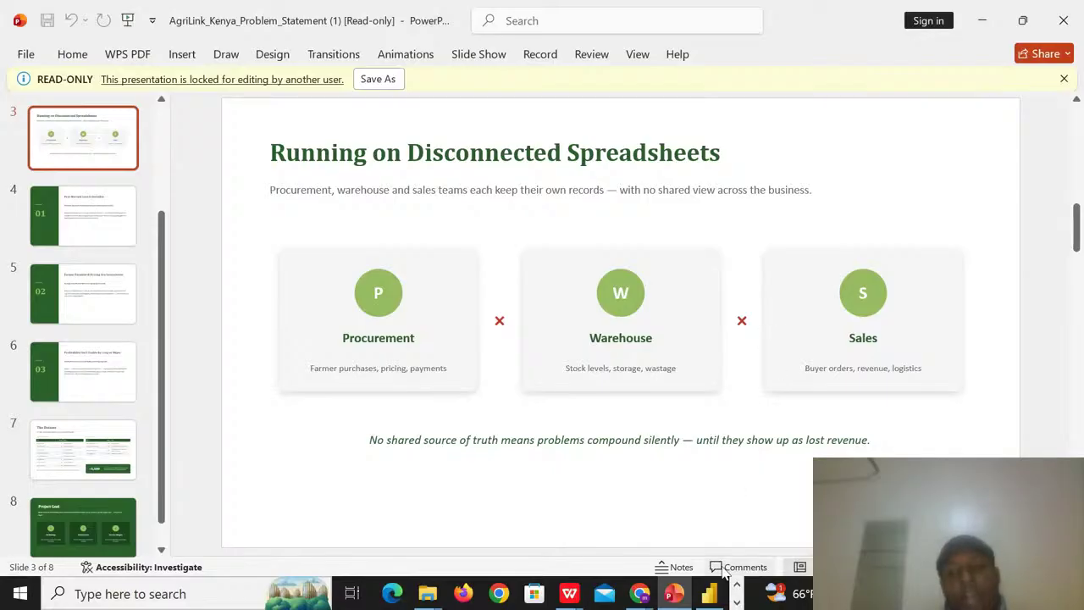
left_click(712, 594)
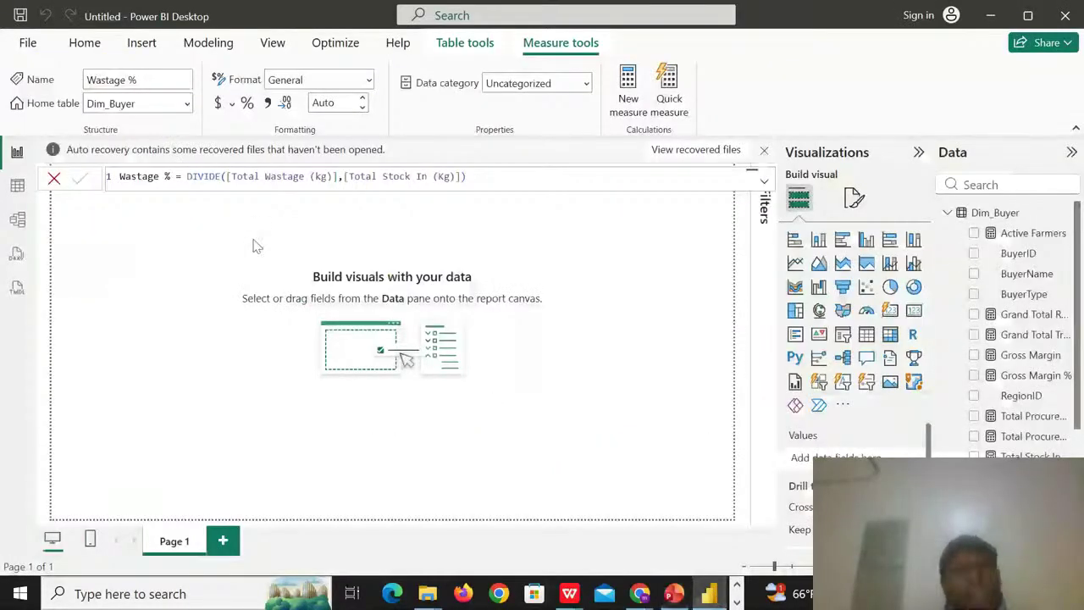
- Insert a text box on the blank report page and set its font size to 28
left_click(228, 222)
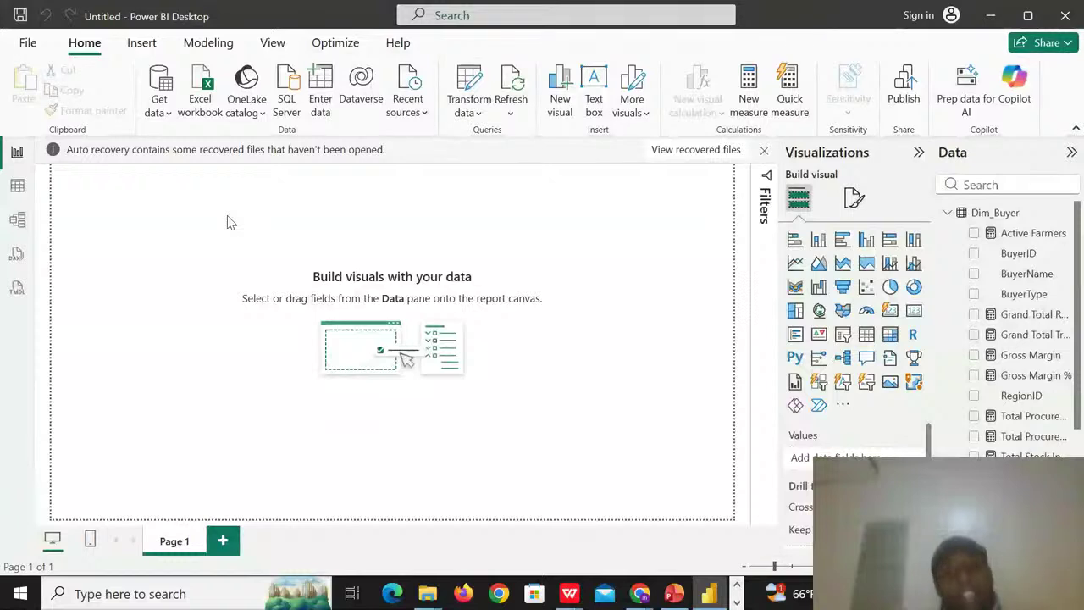
left_click(597, 101)
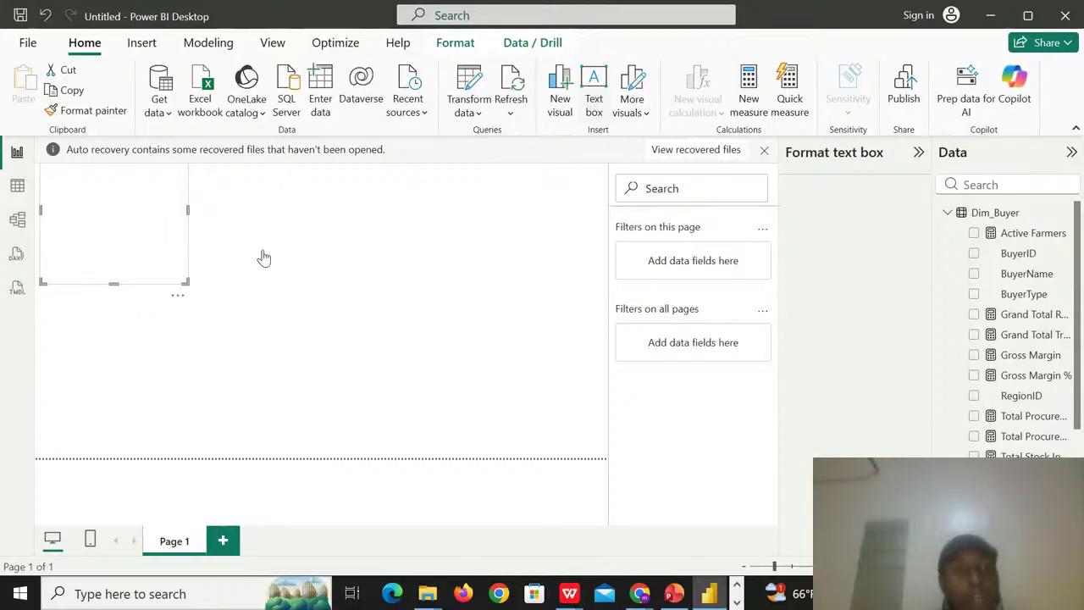
left_click(236, 310)
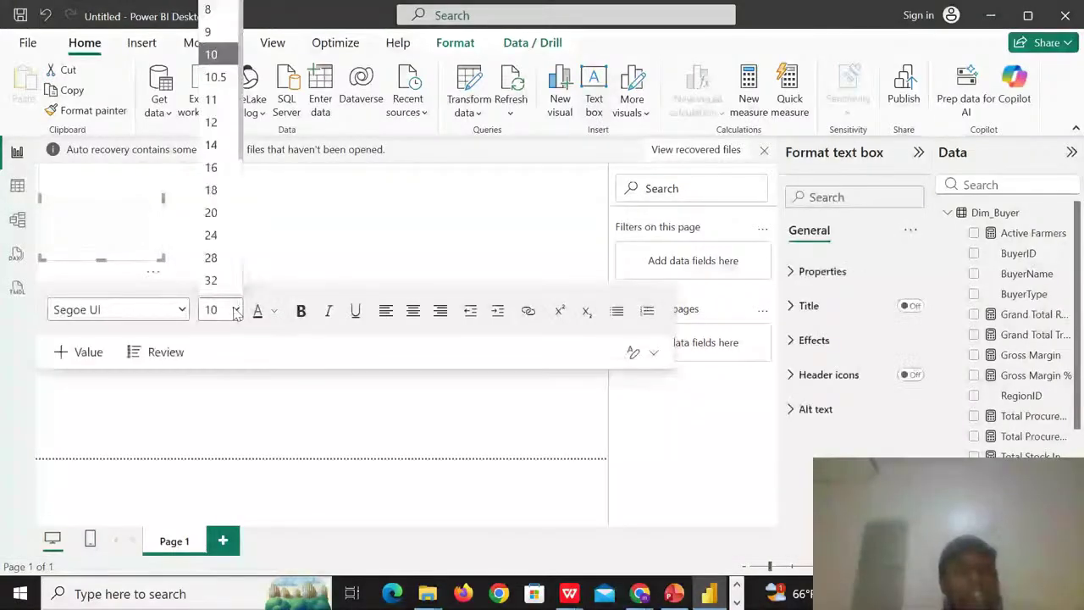
left_click(217, 260)
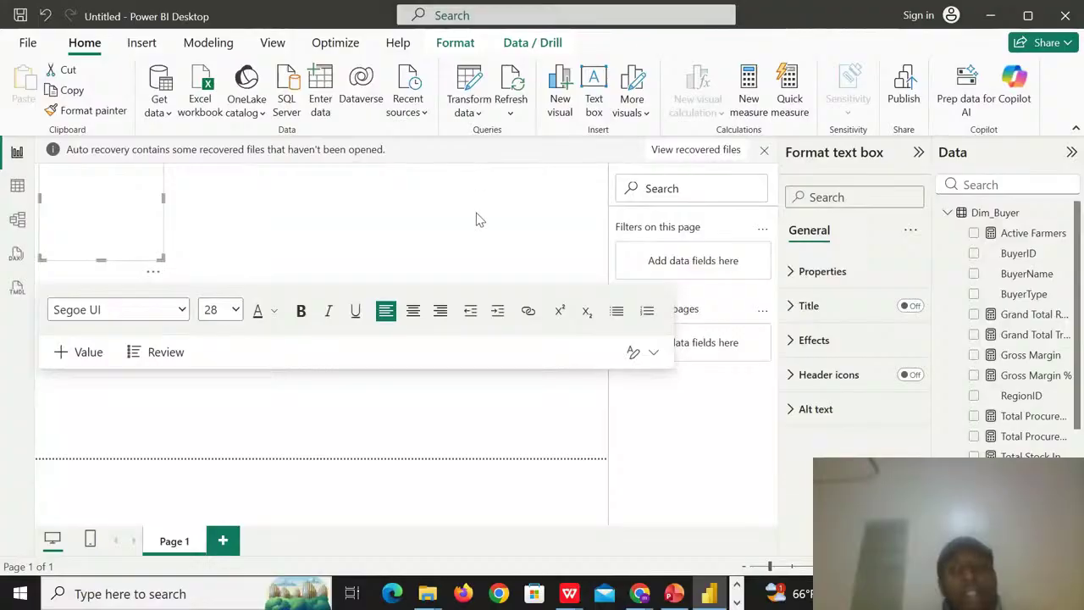
- Dismiss the auto-recovery notice with the recovered files removed, and set the text box font size to 28 again
left_click(764, 149)
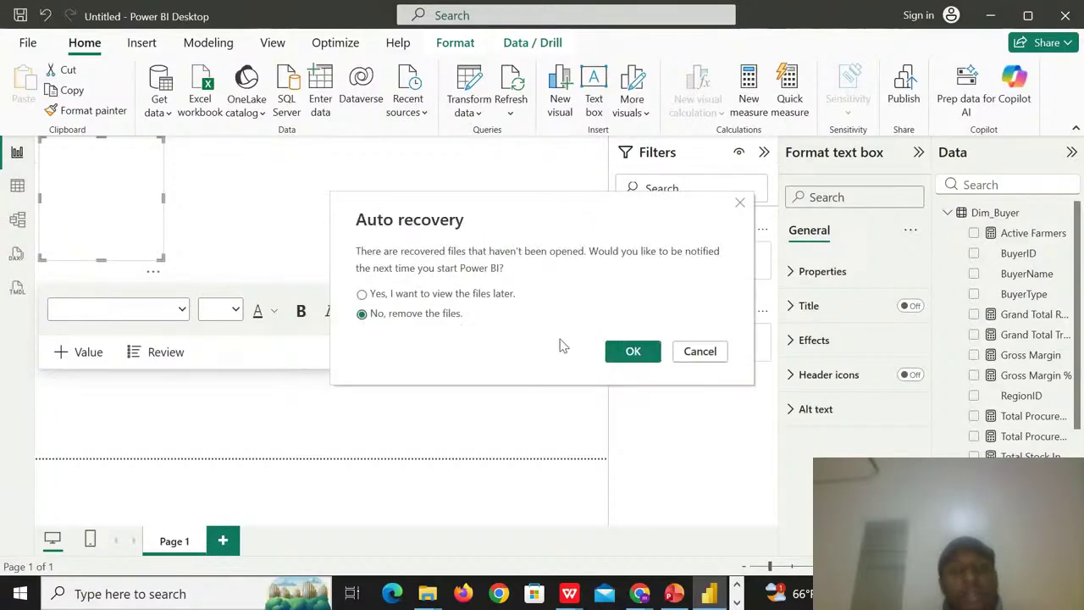
left_click(624, 351)
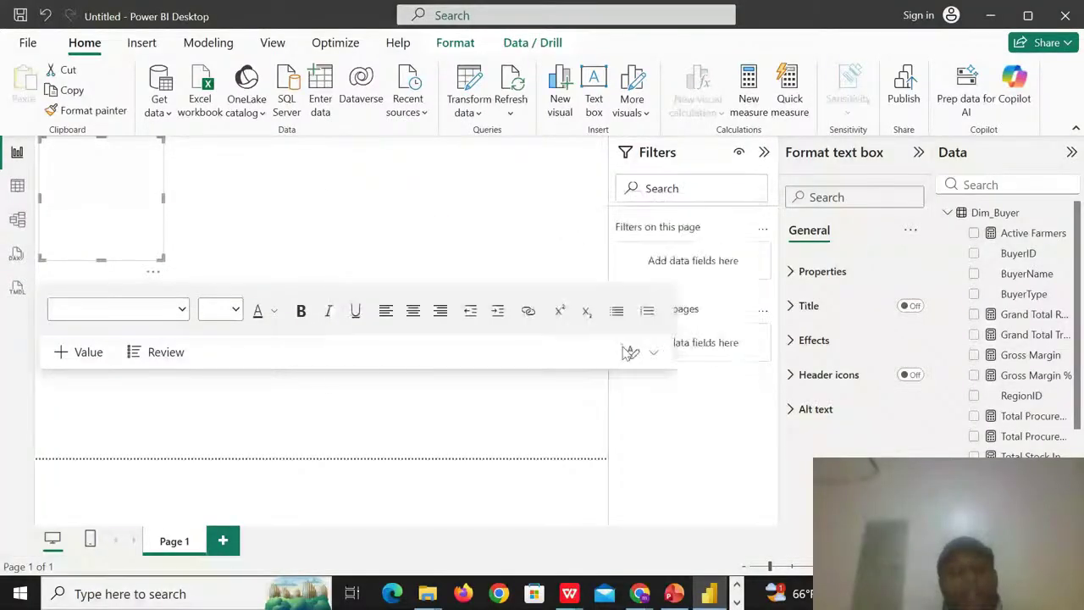
left_click(235, 309)
left_click(212, 252)
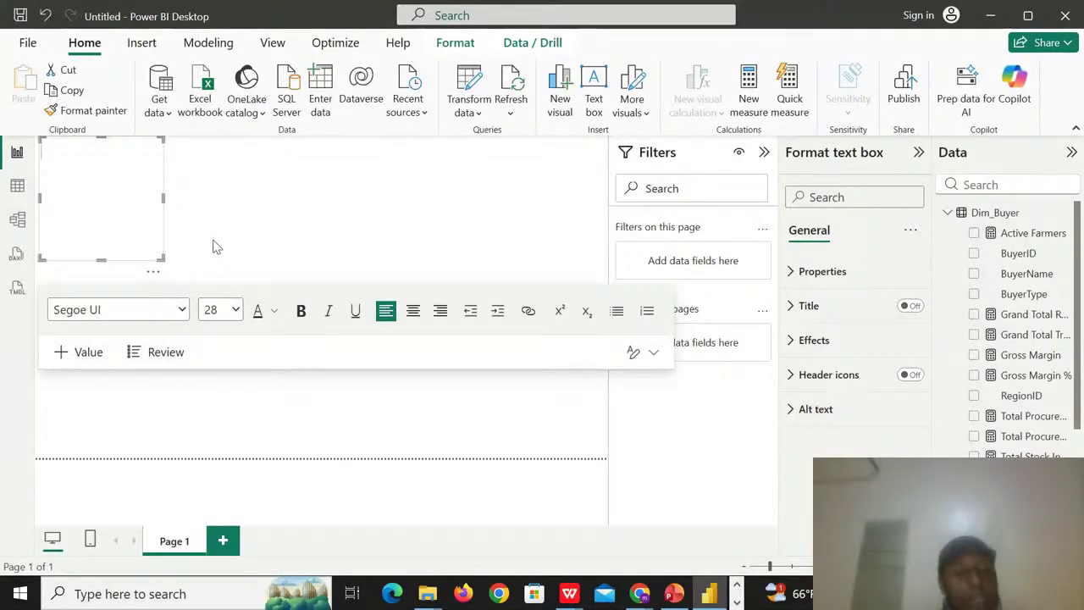
- Start the heading in the text box with the text "Exacutive Agr"
type("Exacur")
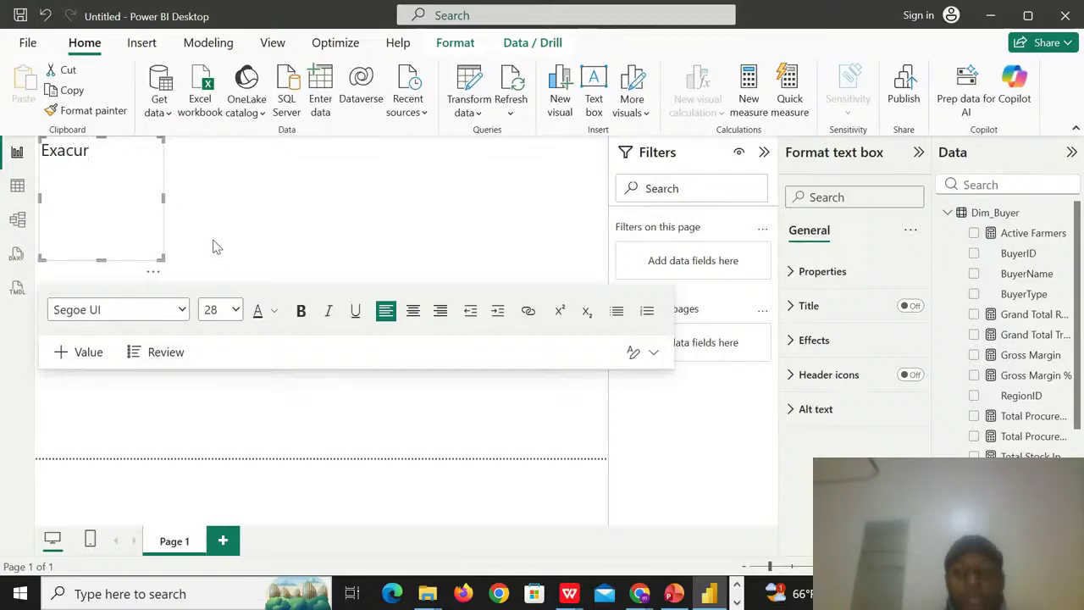
key("BackSpace")
type("tive")
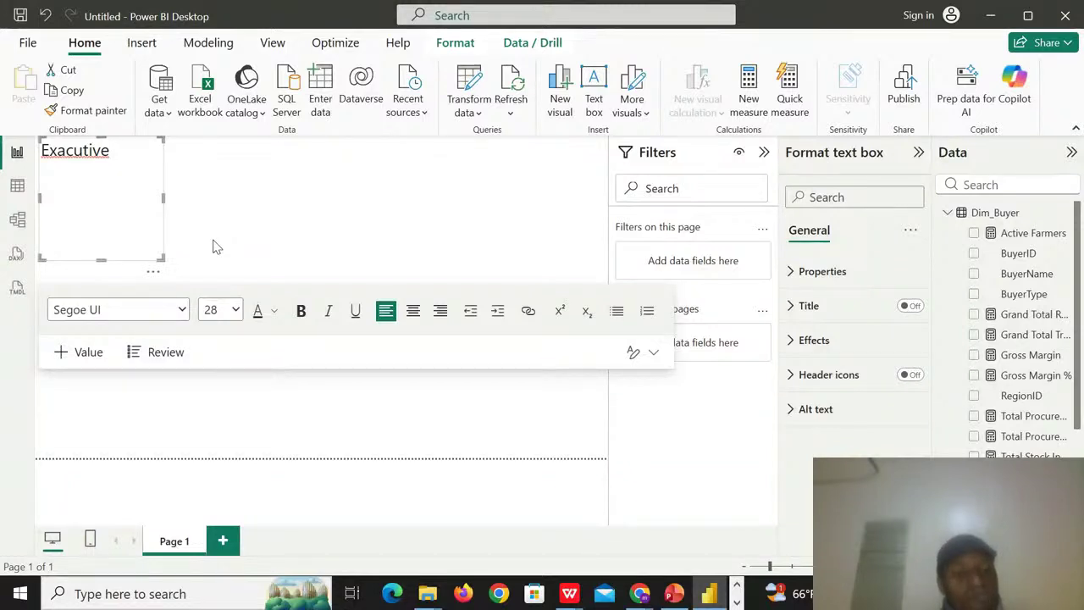
type(" Ag")
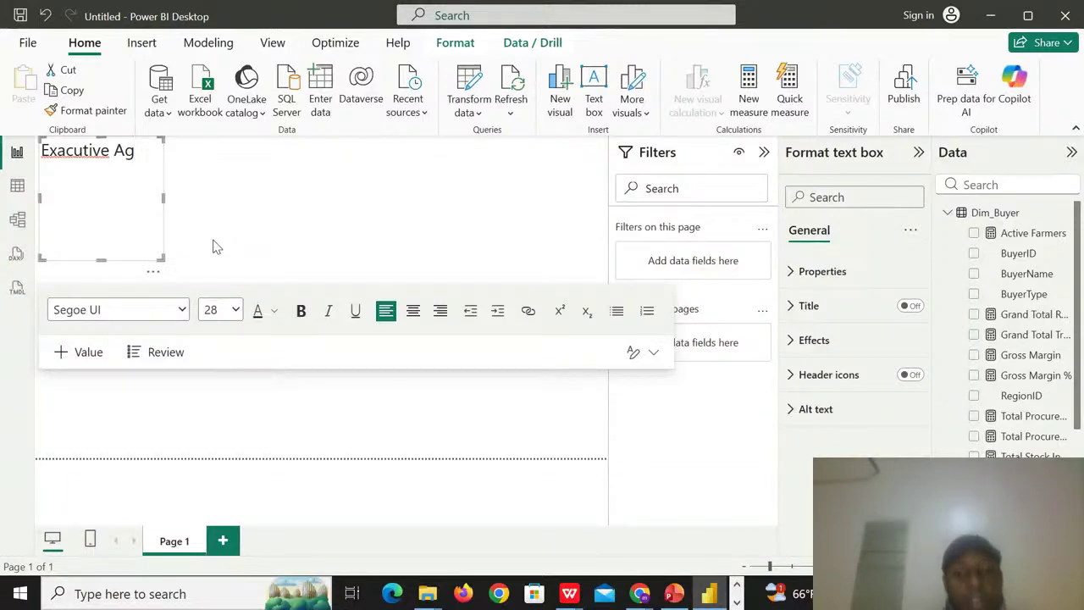
type("r")
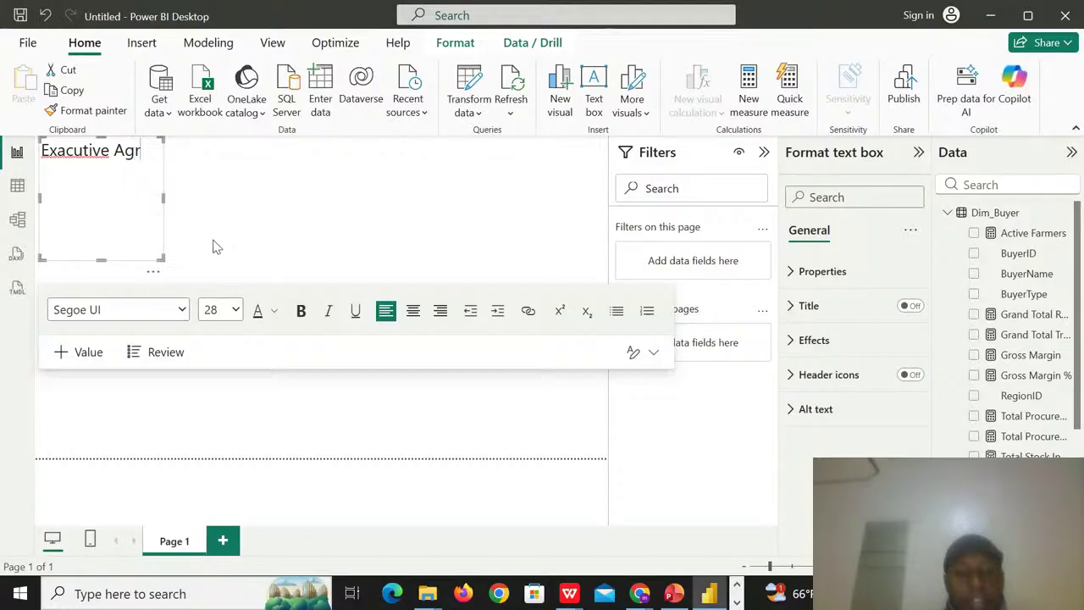
type("ib")
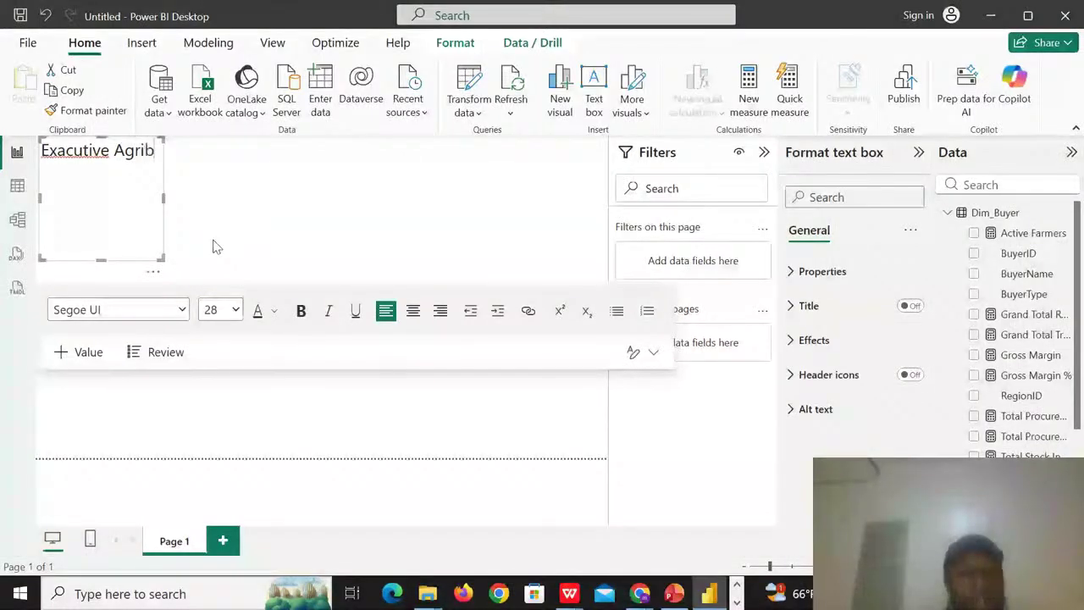
key("BackSpace")
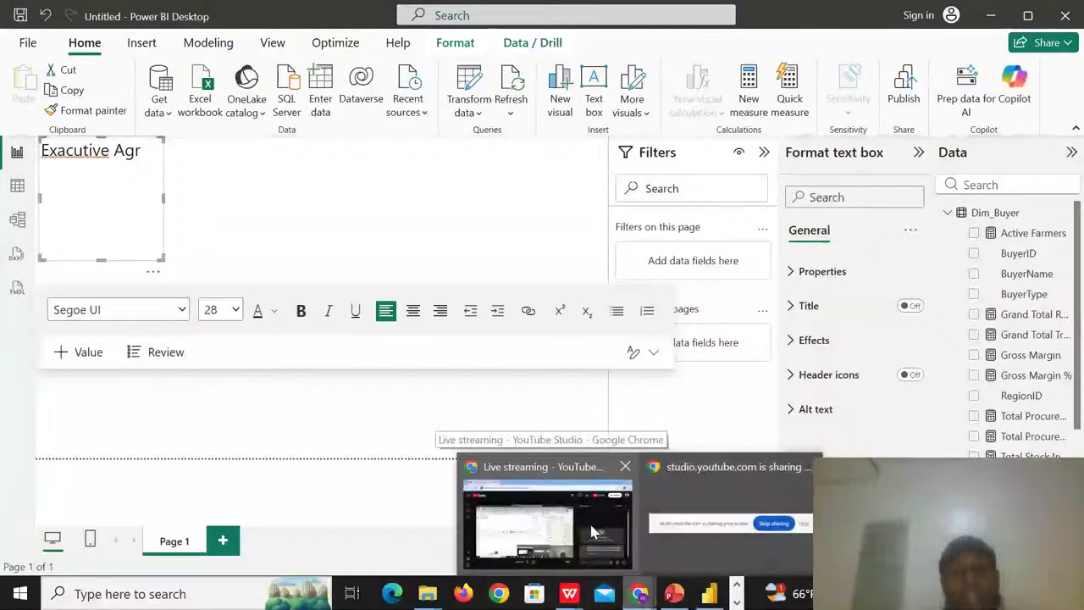
- Switch to the AgriLink problem statement presentation in PowerPoint, check the company name on the title slide, and return to Power BI Desktop
left_click(674, 598)
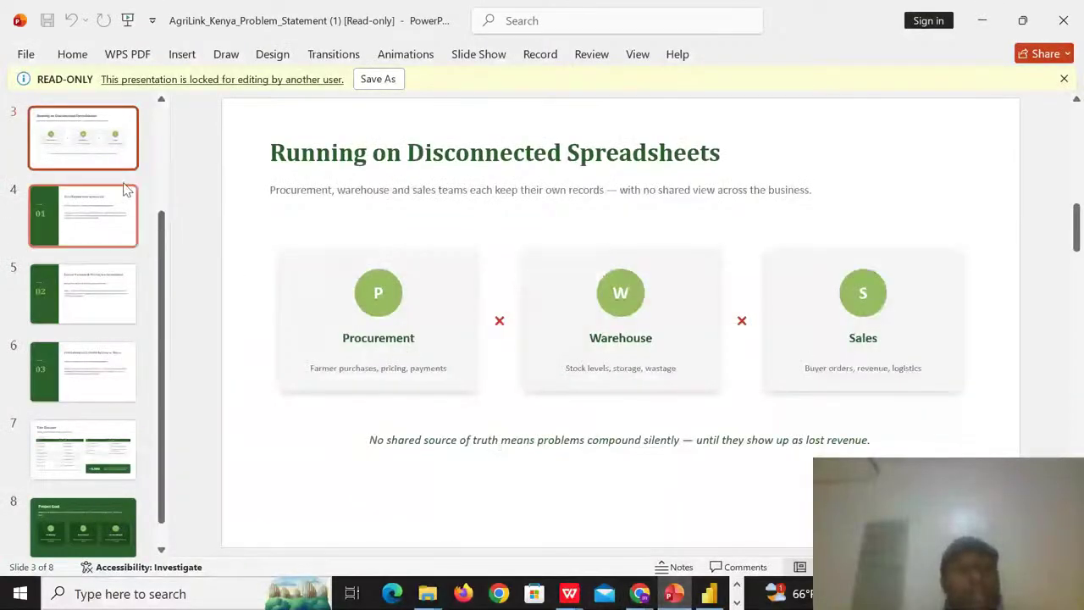
scroll(126, 143, "up", 2)
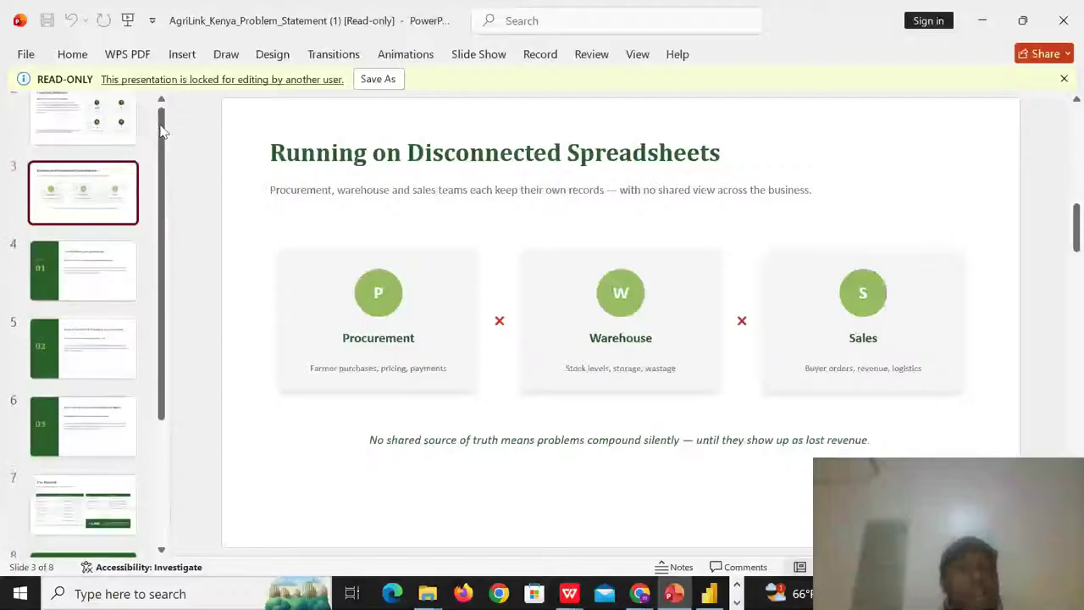
left_click(126, 142)
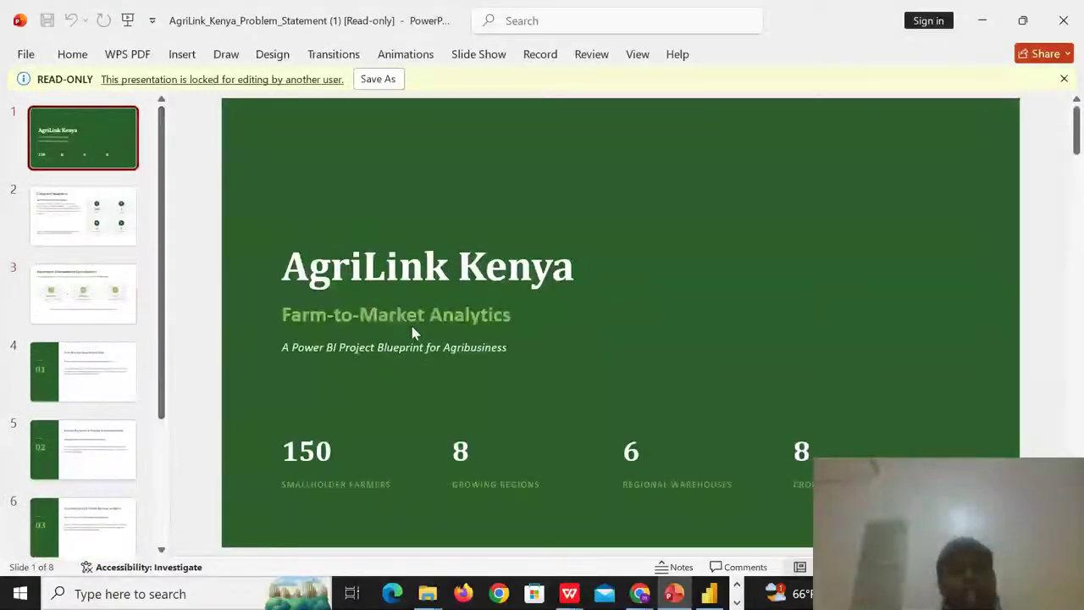
left_click(710, 593)
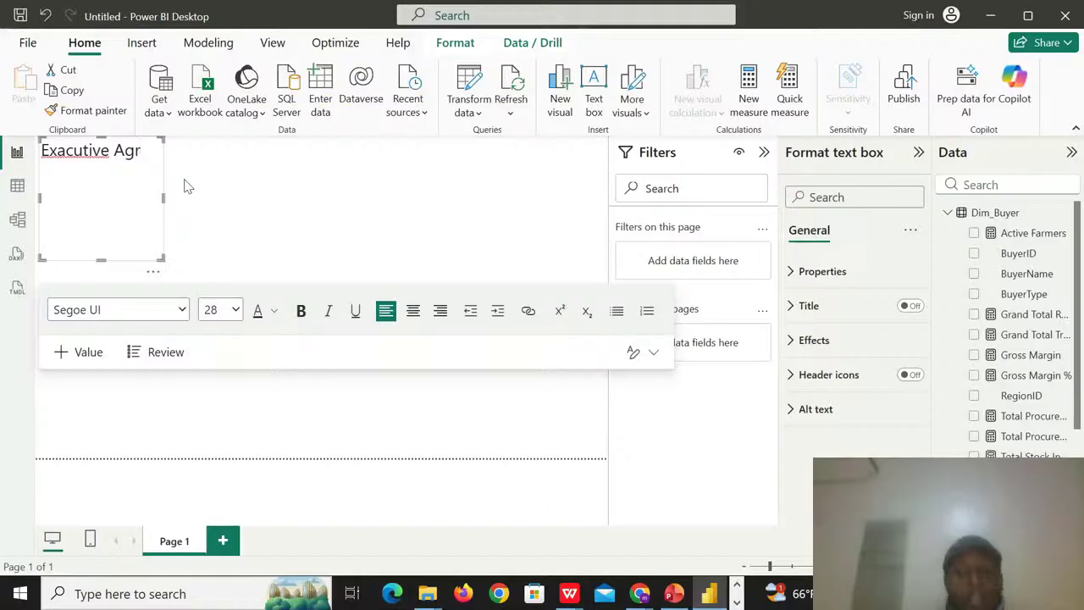
- Complete the heading text so that it ends with "AgriLink Kenya Dashboard"
type("Lin")
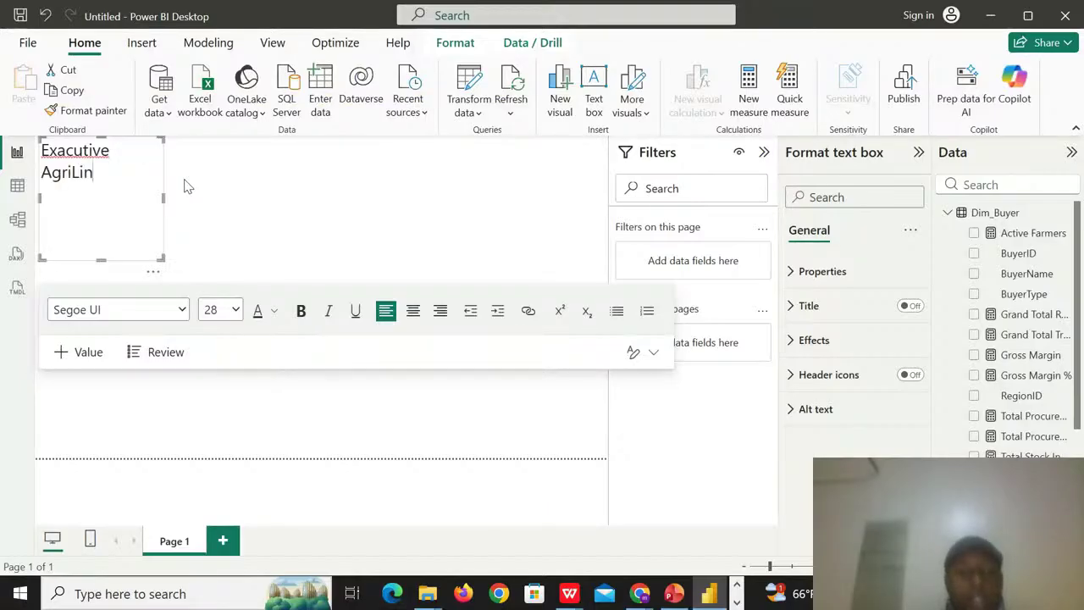
type("k ")
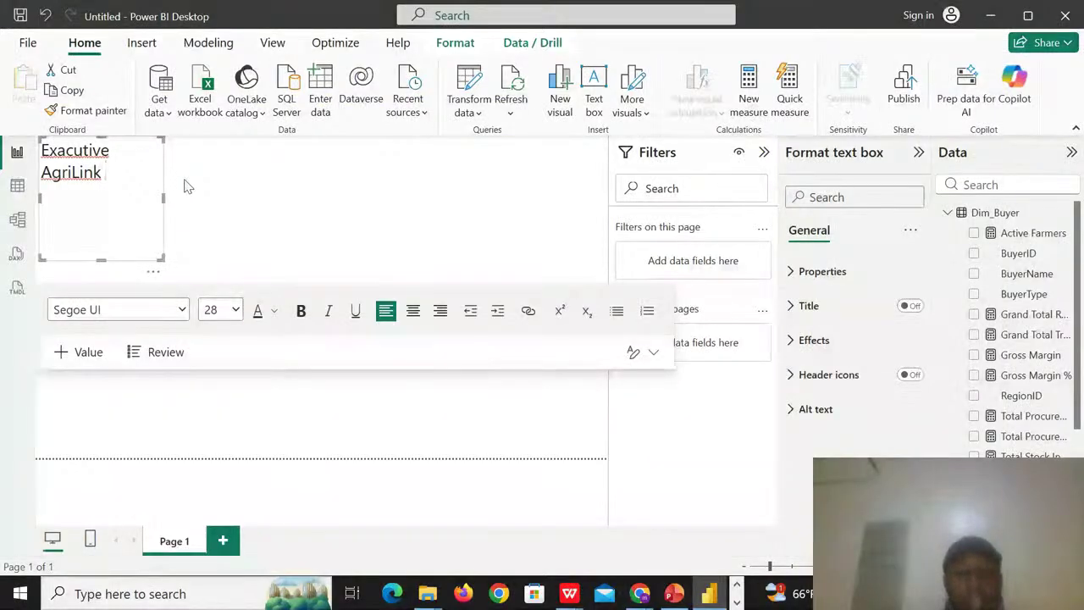
type("Kenya ")
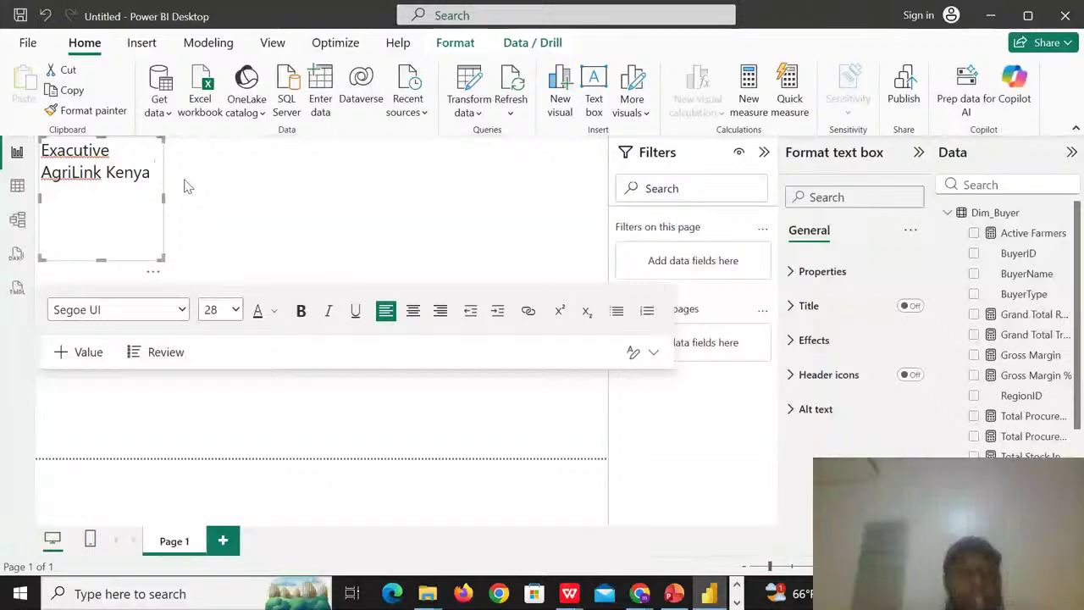
type("Dashboard")
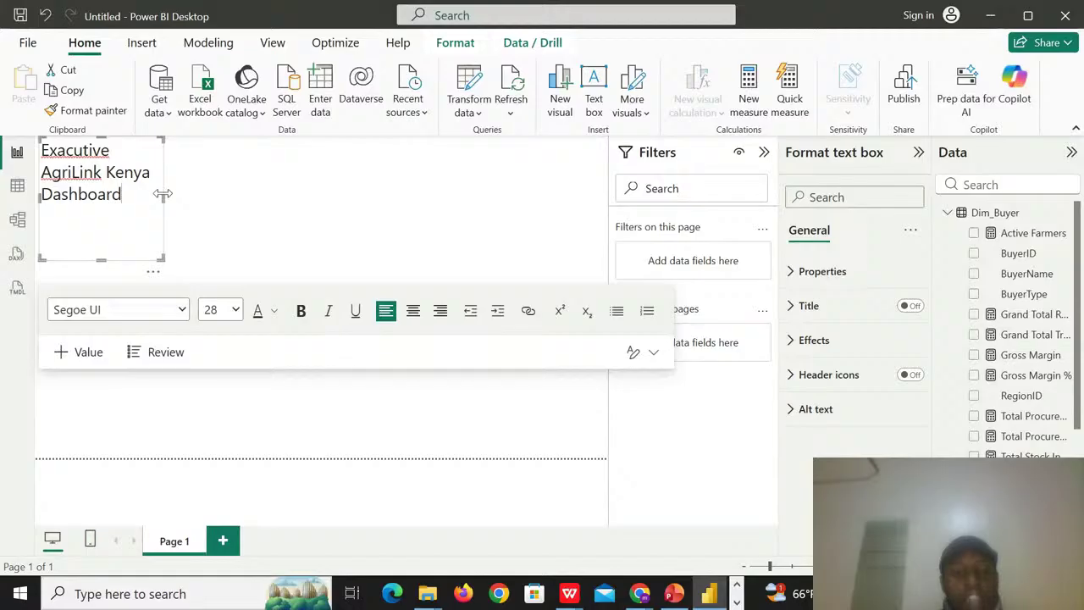
- Resize the text box to a wide, shallow banner that fits the heading on one line, and centre the text
left_click_drag(163, 194, 339, 181)
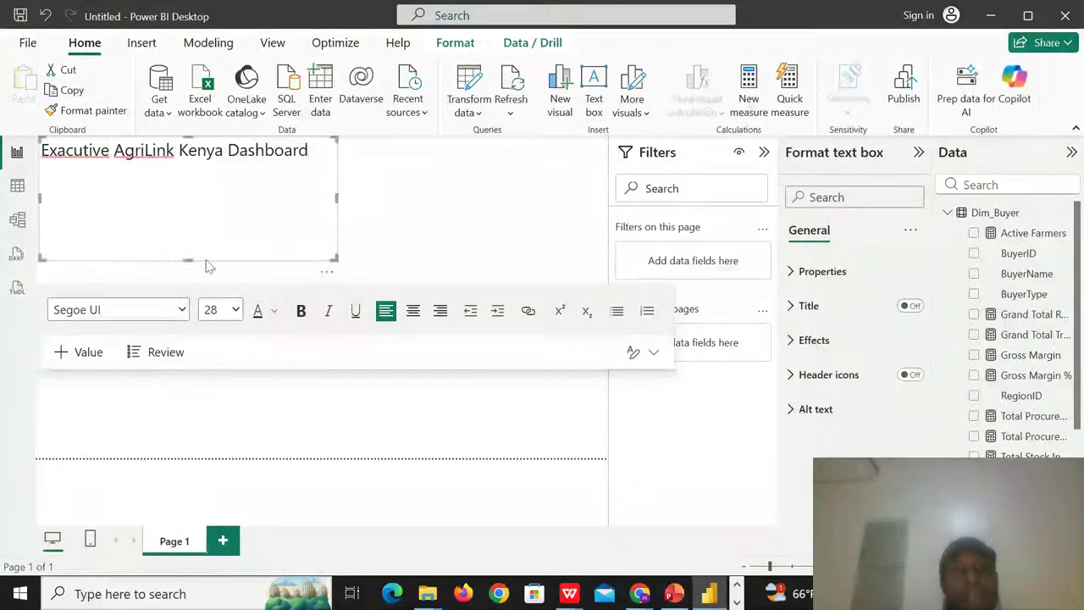
left_click_drag(196, 263, 190, 178)
left_click_drag(337, 160, 360, 162)
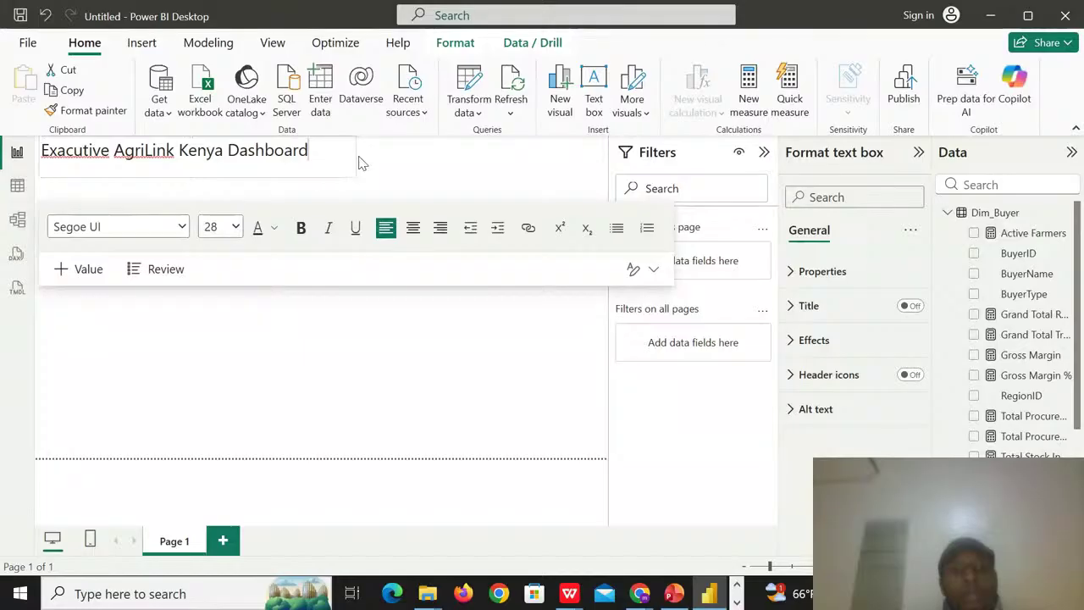
left_click(413, 229)
- Correct the misspelled first word of the heading to "Executive"
left_click_drag(336, 150, 70, 150)
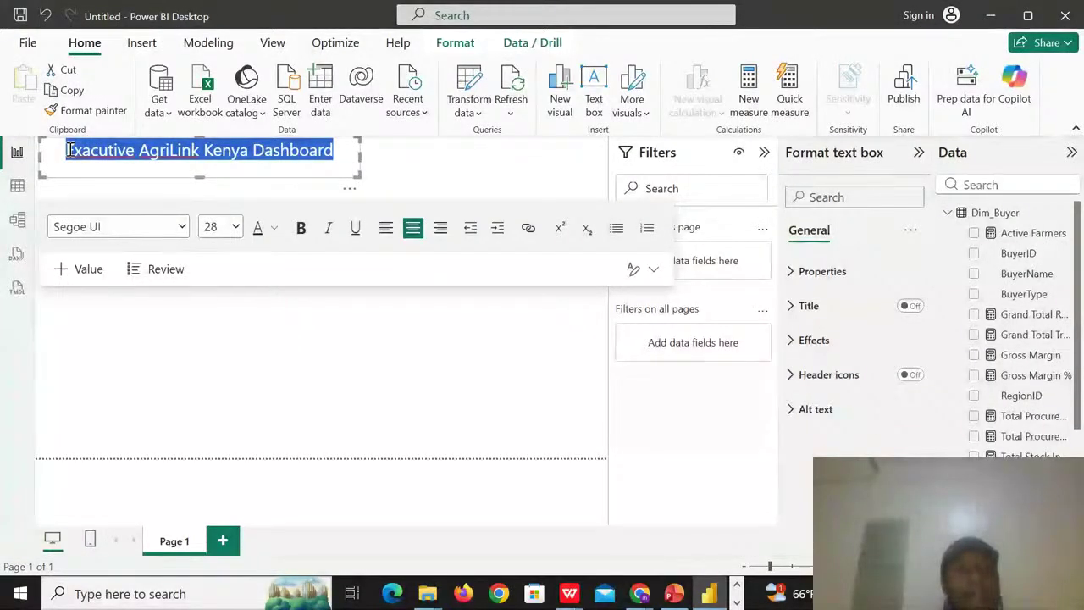
left_click(91, 153)
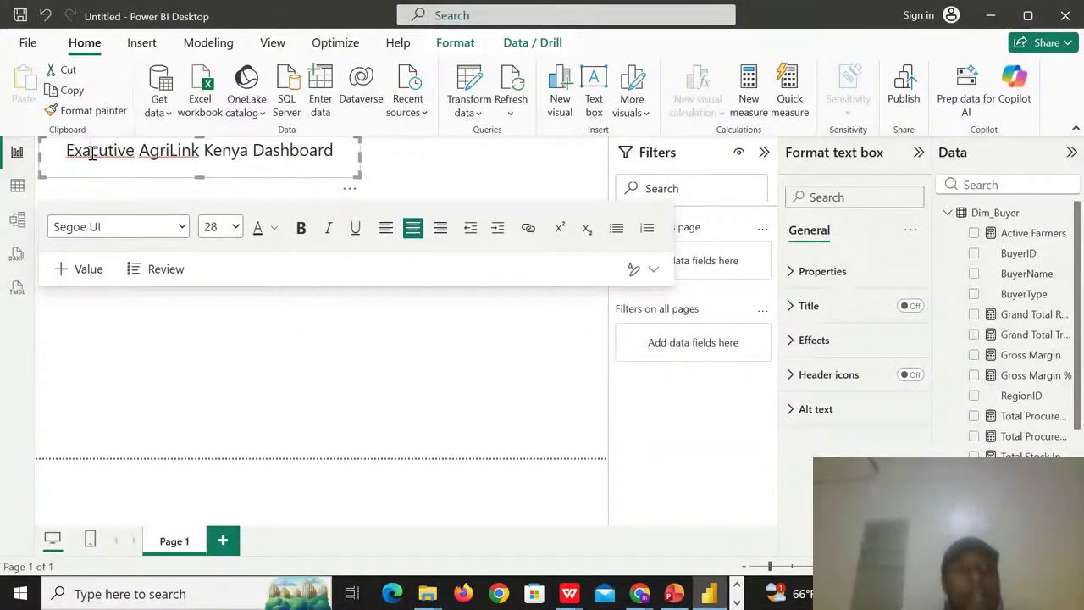
type("e")
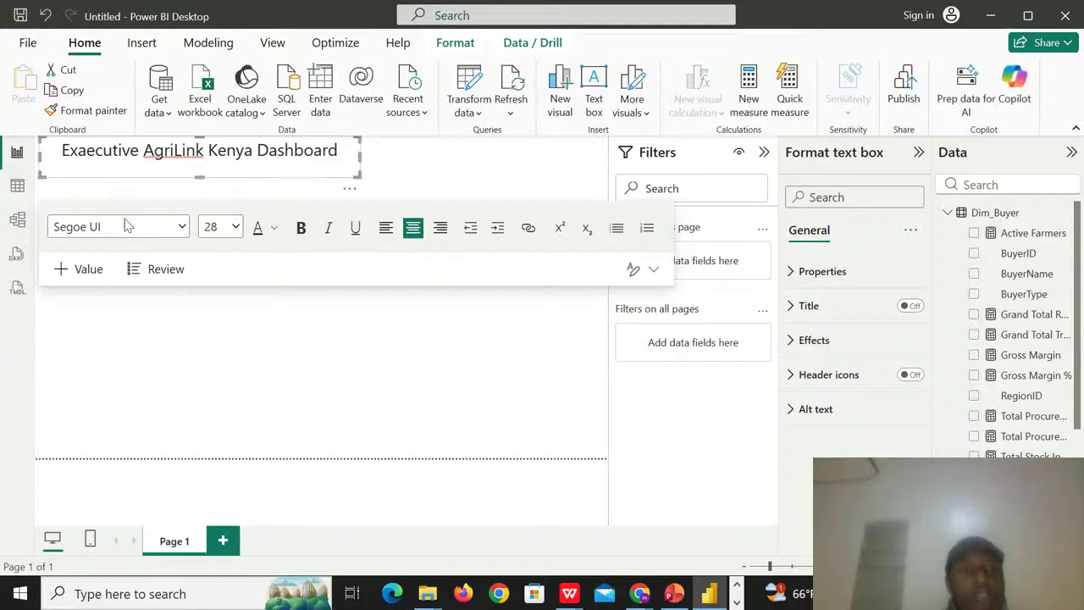
left_click(87, 153)
key("BackSpace")
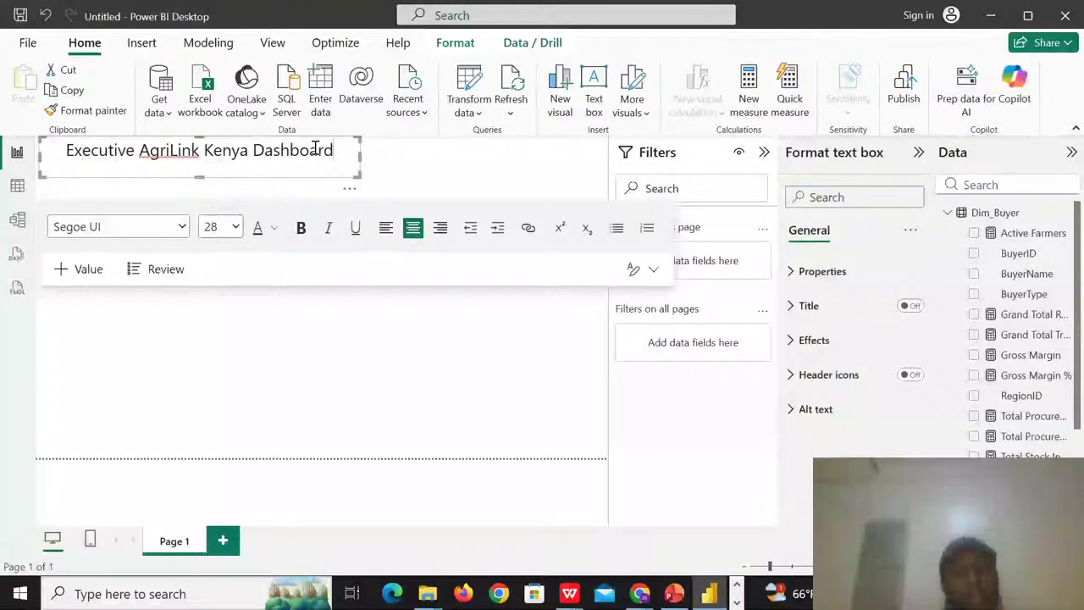
- Make the whole heading "Executive AgriLink Kenya Dashboard" bold and colour it in the bright blue theme colour
left_click_drag(333, 150, 62, 151)
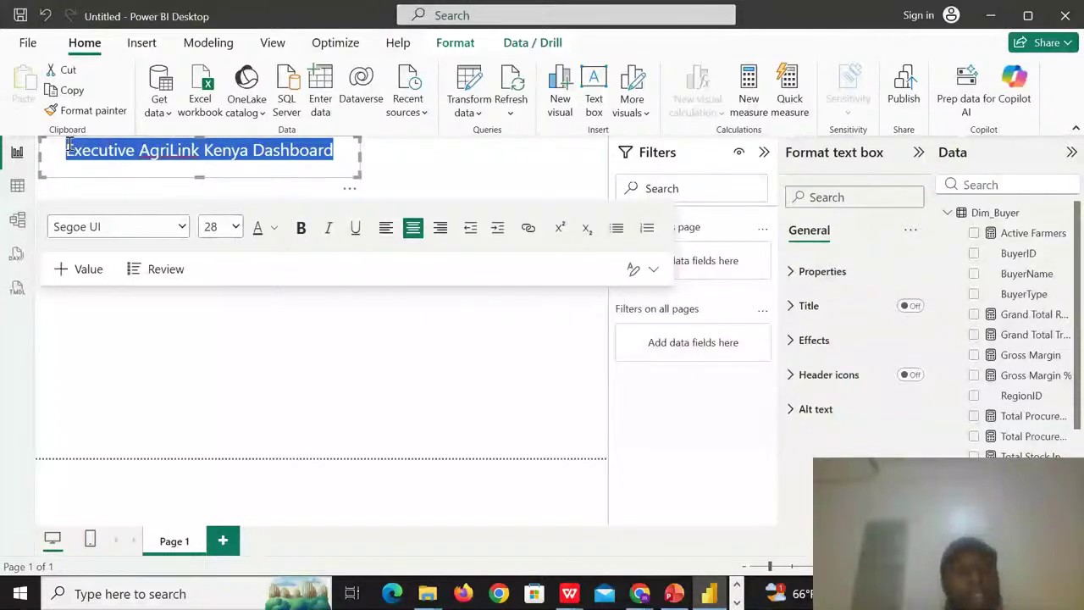
left_click(302, 228)
left_click(274, 229)
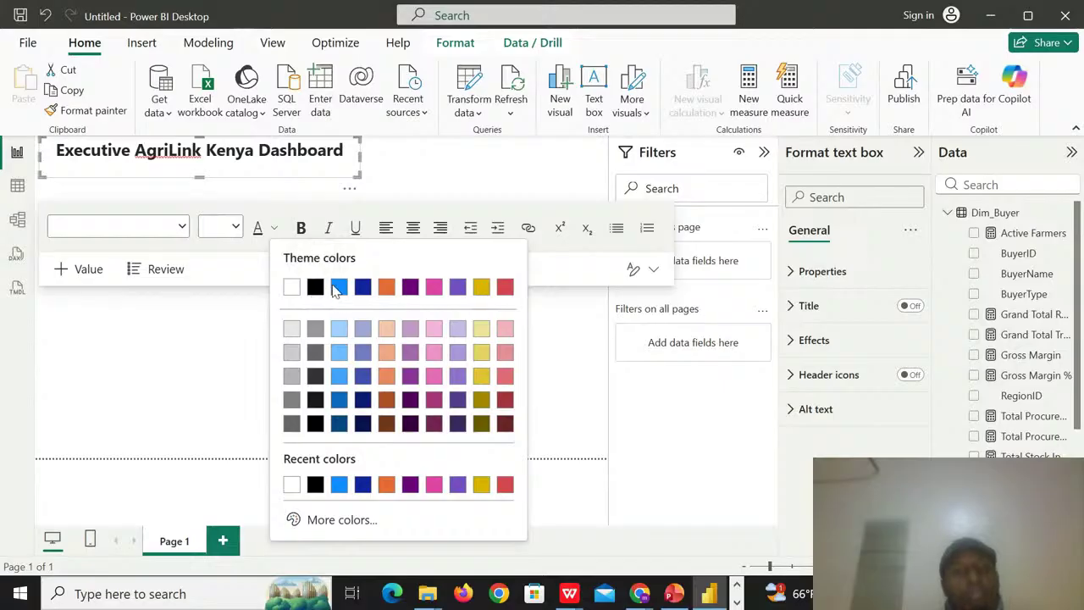
left_click(339, 288)
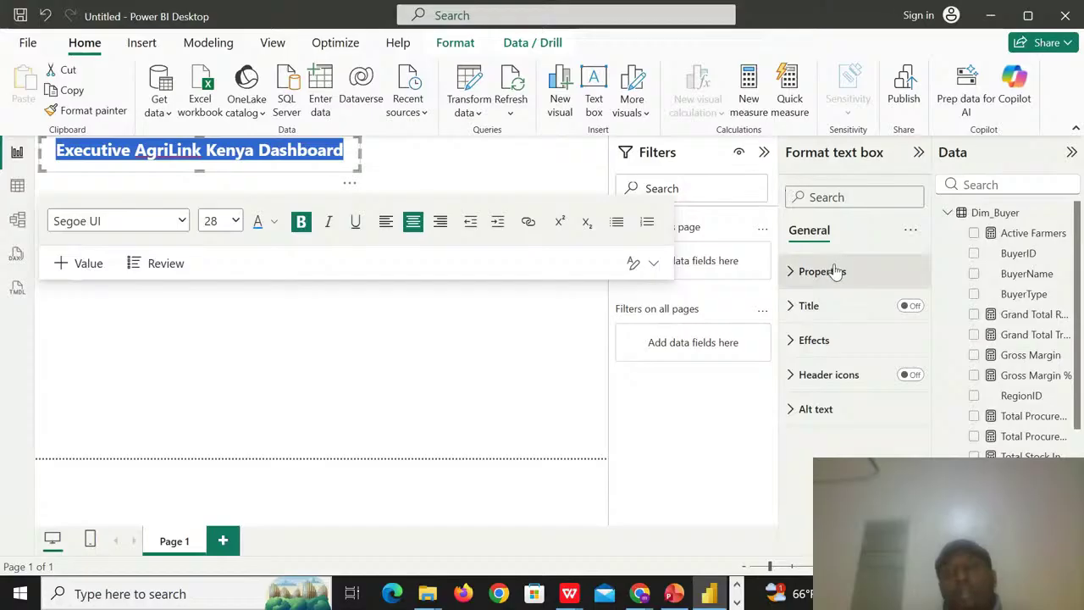
- Turn on a shadow for the dashboard title text box and set the shadow colour to the pink theme colour
left_click(796, 339)
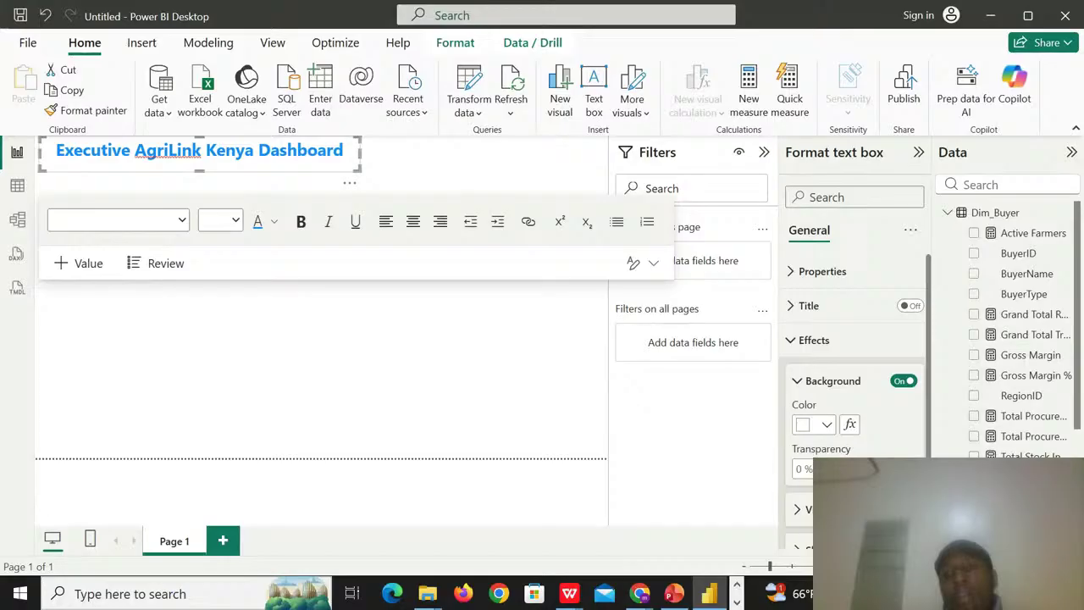
scroll(873, 390, "down", 3)
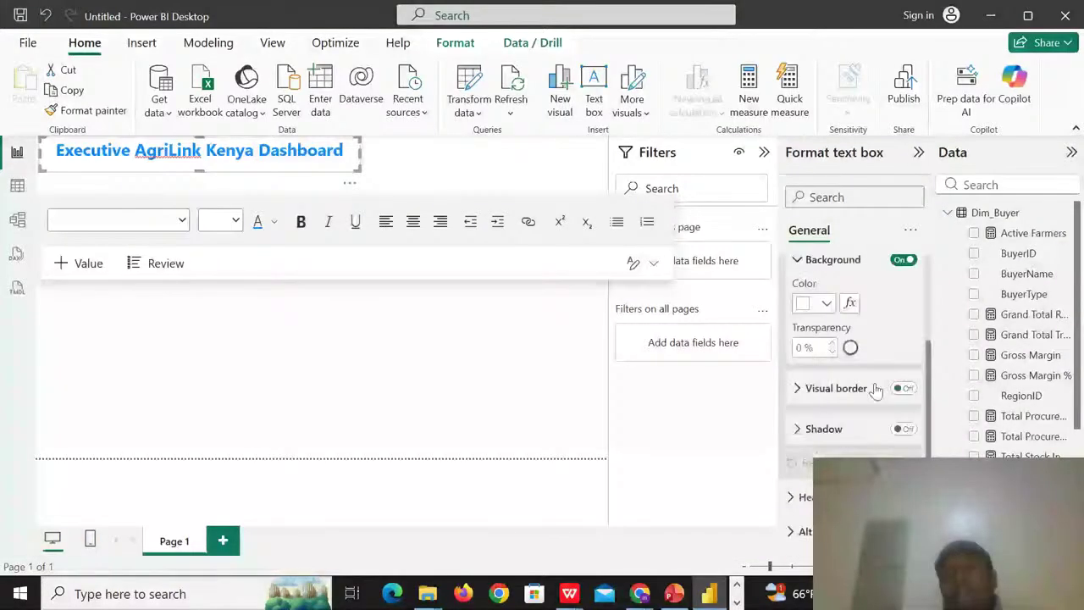
left_click(902, 430)
left_click(805, 428)
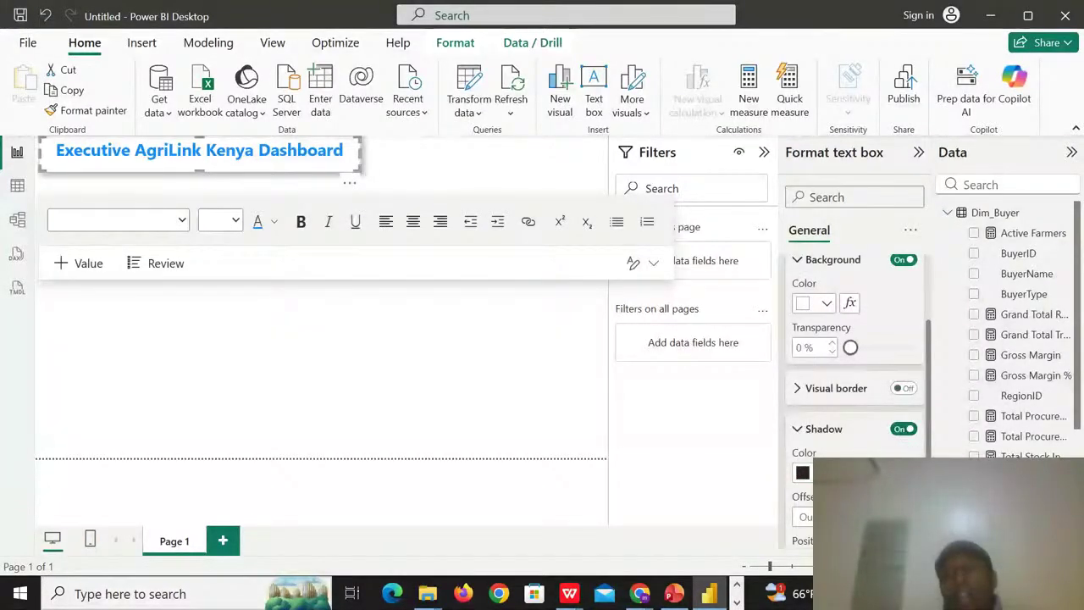
left_click(817, 472)
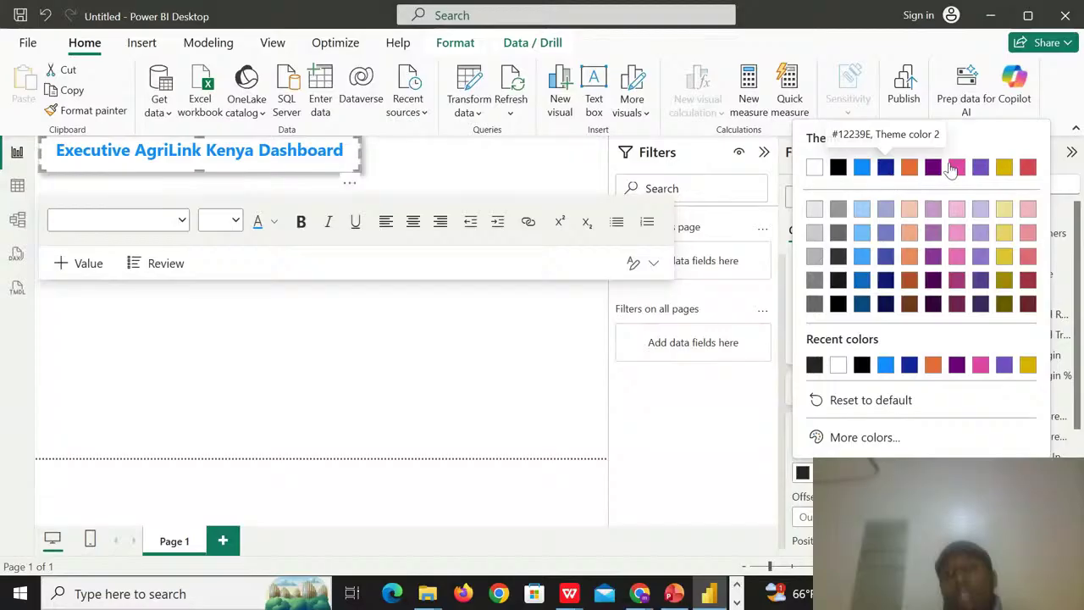
left_click(957, 167)
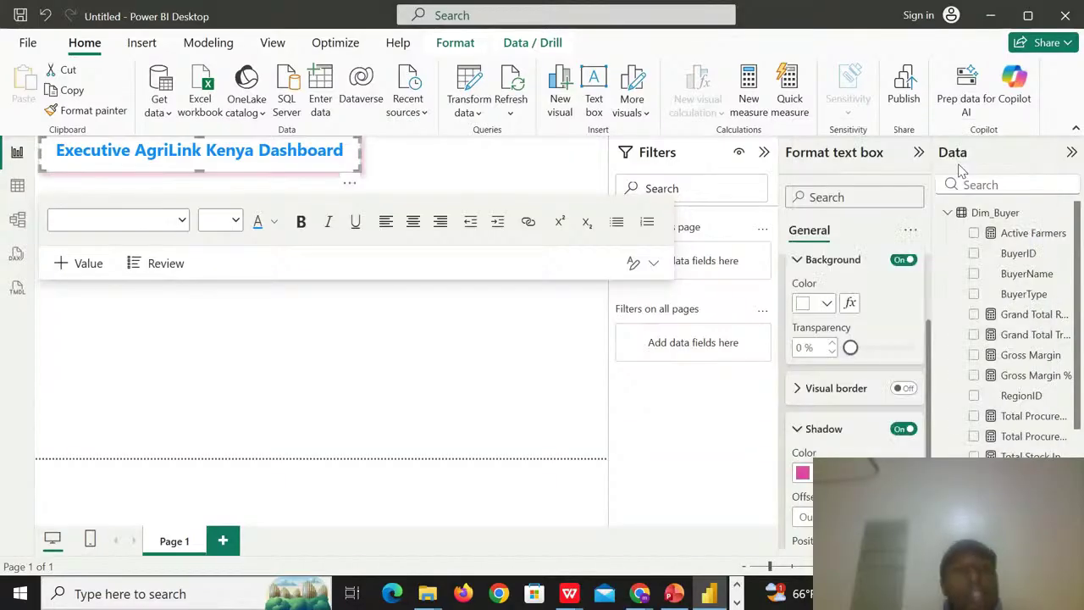
left_click(474, 174)
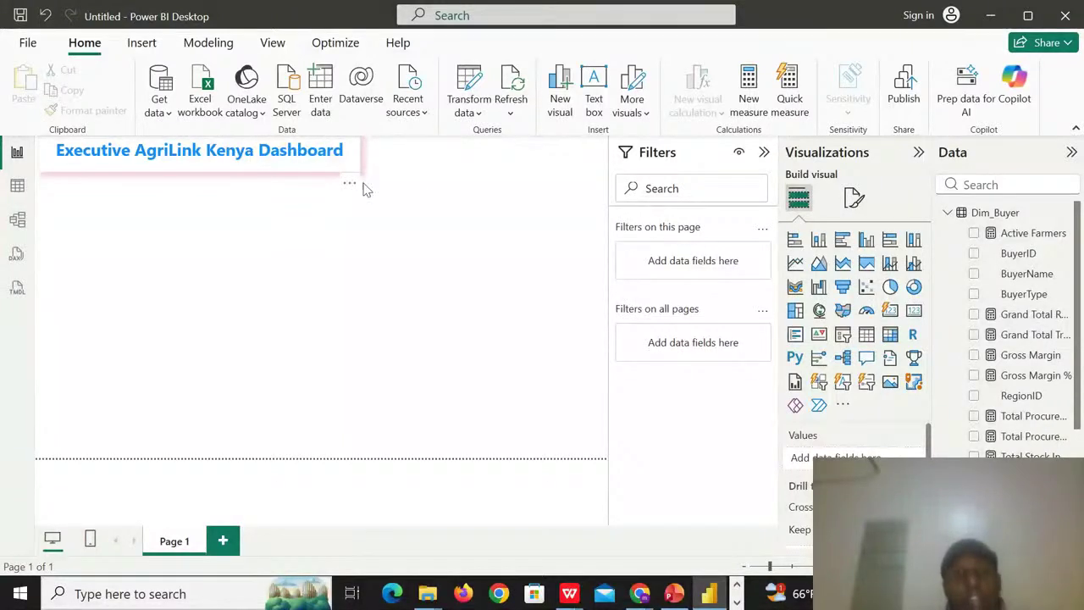
- Add a card visual showing Grand Total Revenue and shrink it to a small box beneath the dashboard title
left_click(915, 311)
left_click_drag(268, 237, 253, 209)
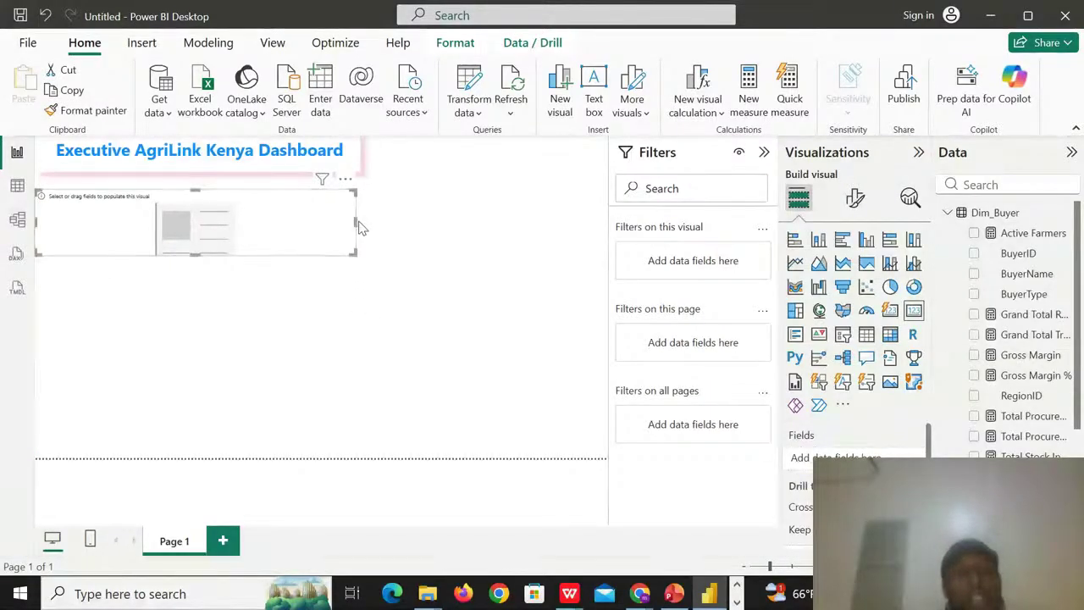
left_click_drag(354, 222, 171, 217)
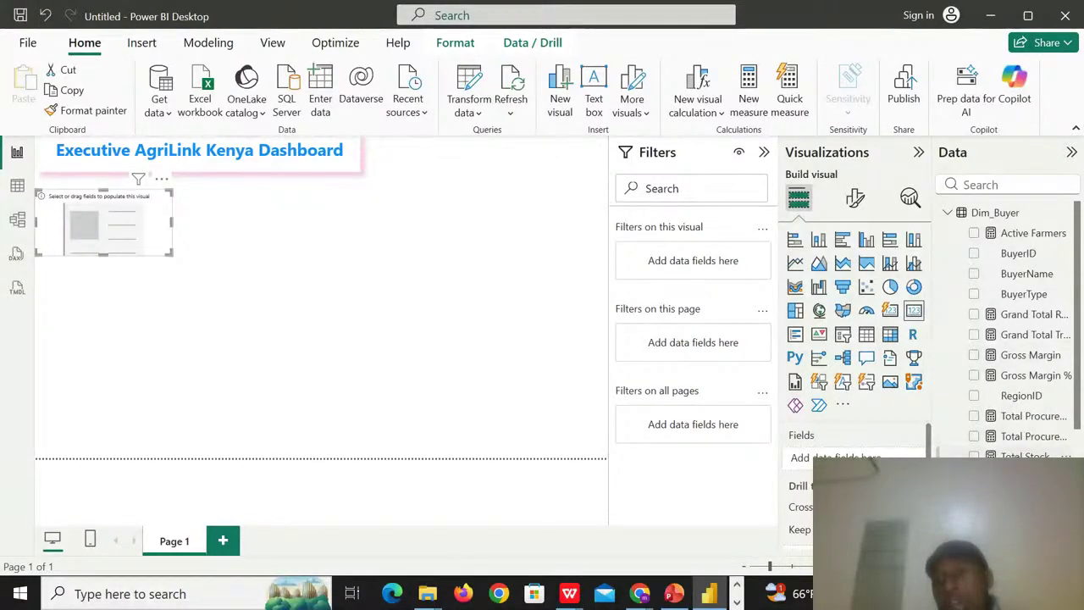
left_click(974, 314)
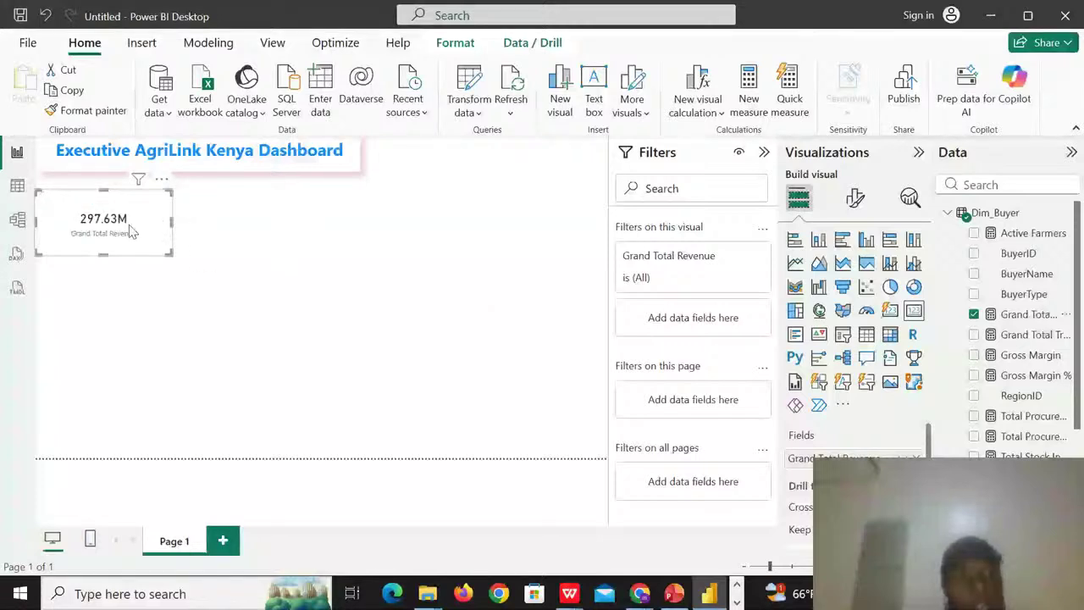
left_click_drag(169, 221, 152, 227)
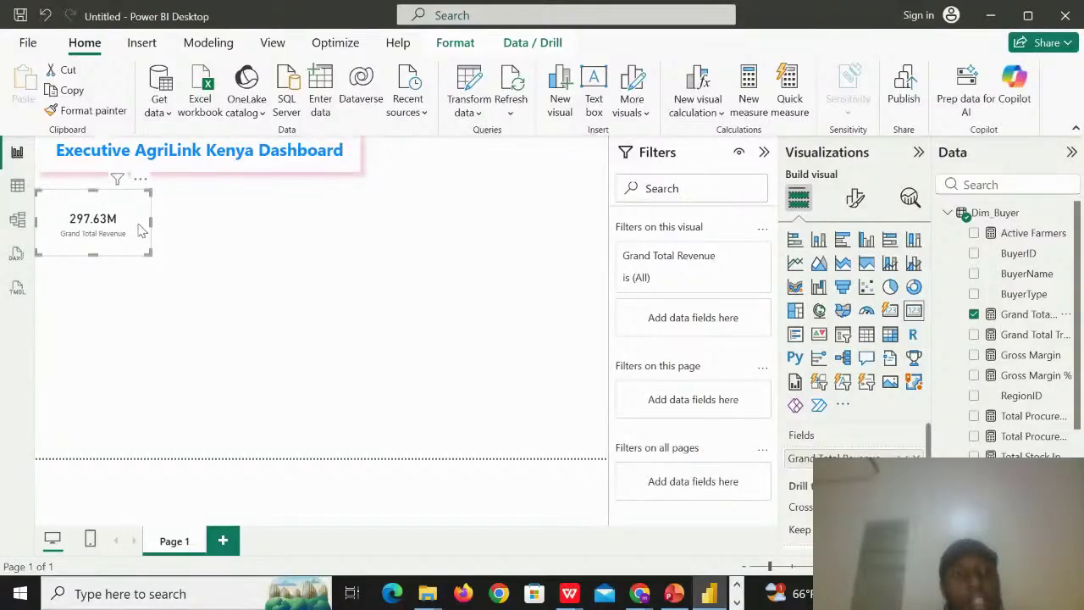
left_click_drag(93, 253, 96, 244)
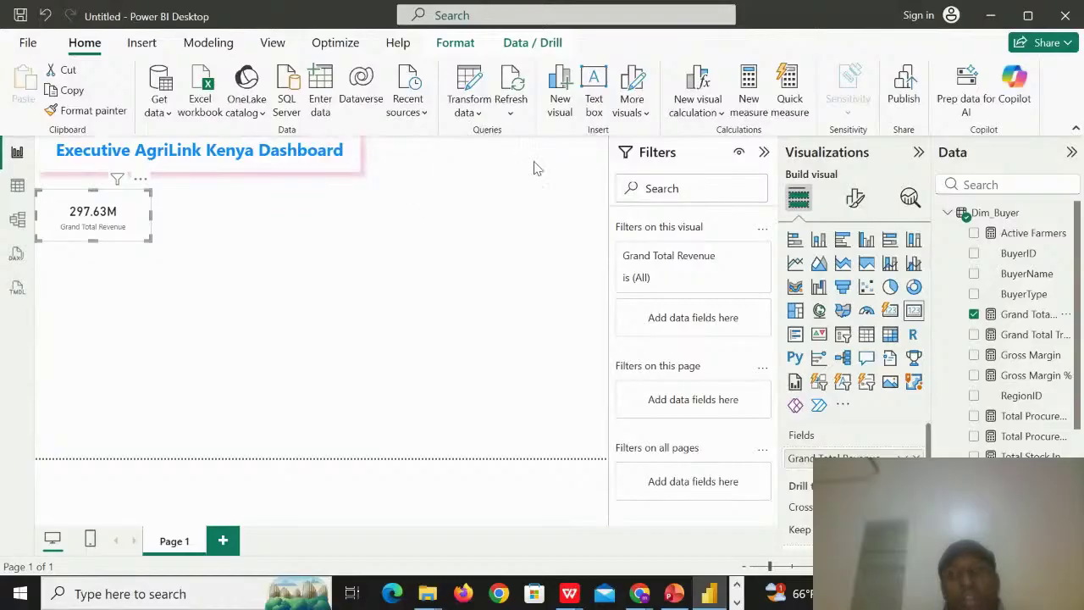
- Format the revenue card's callout value as bold Segoe UI at font size 25
left_click(855, 197)
left_click(793, 314)
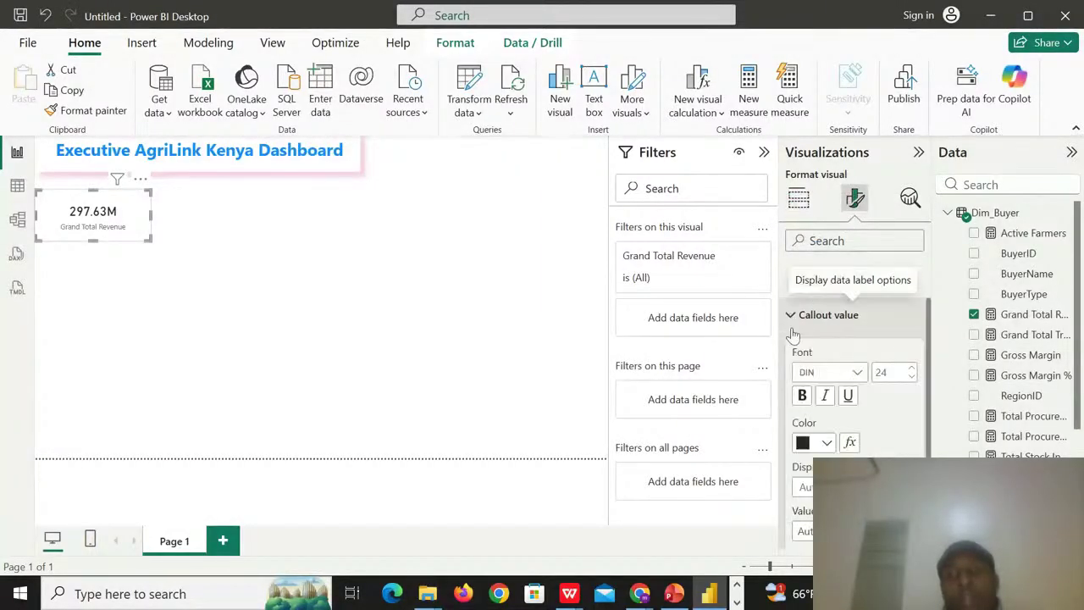
left_click(803, 397)
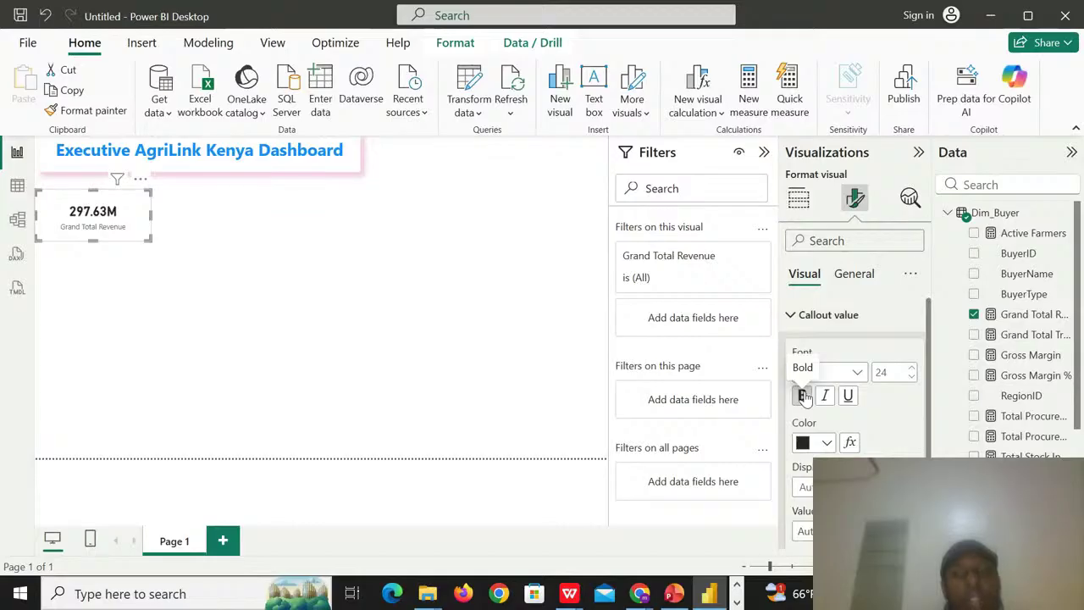
left_click(912, 367)
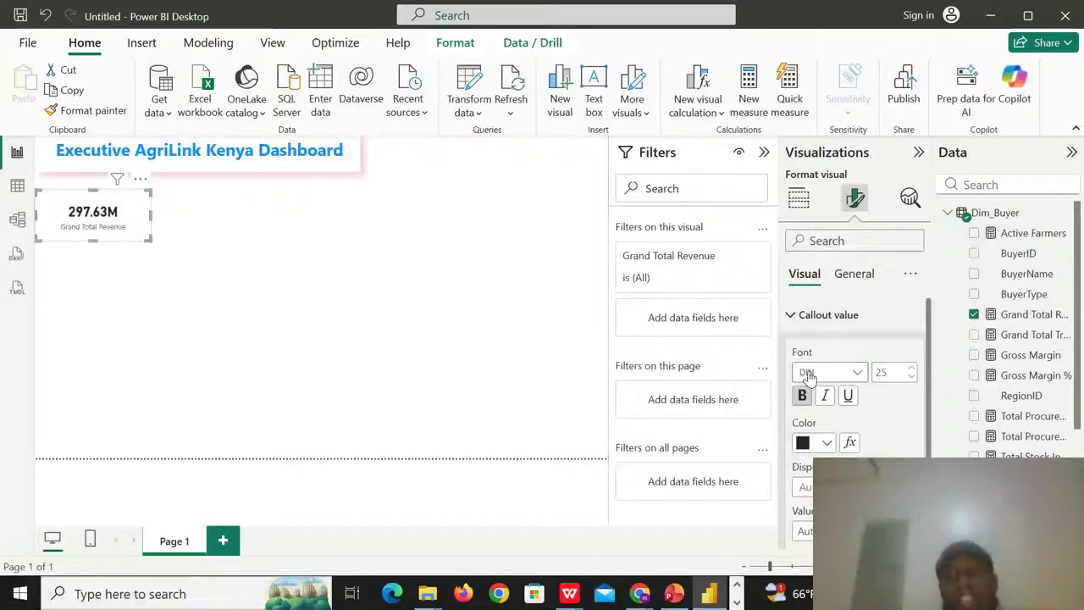
left_click(858, 375)
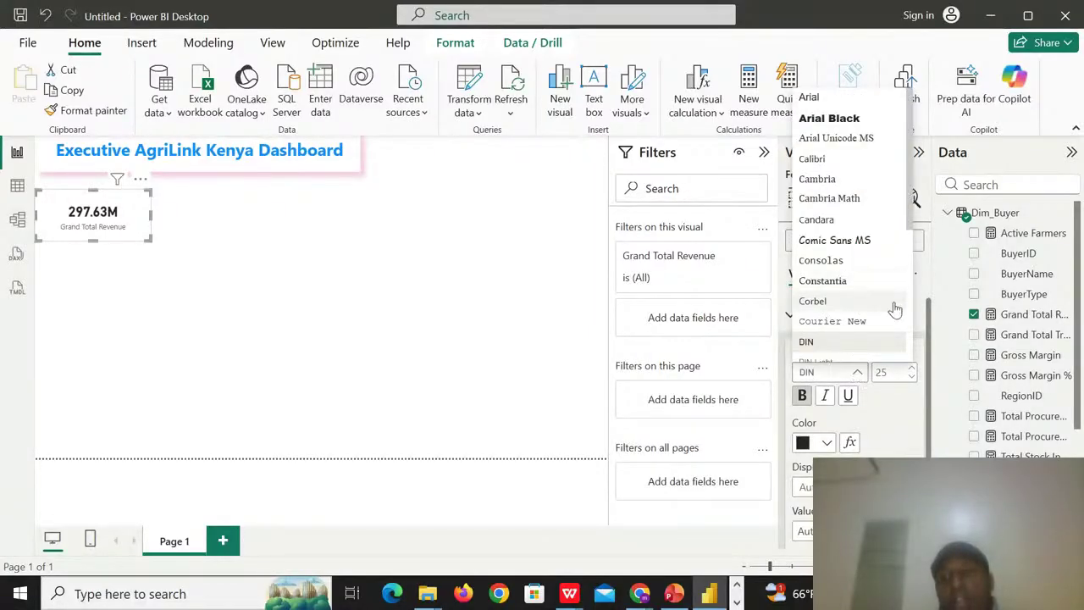
scroll(913, 326, "down", 5)
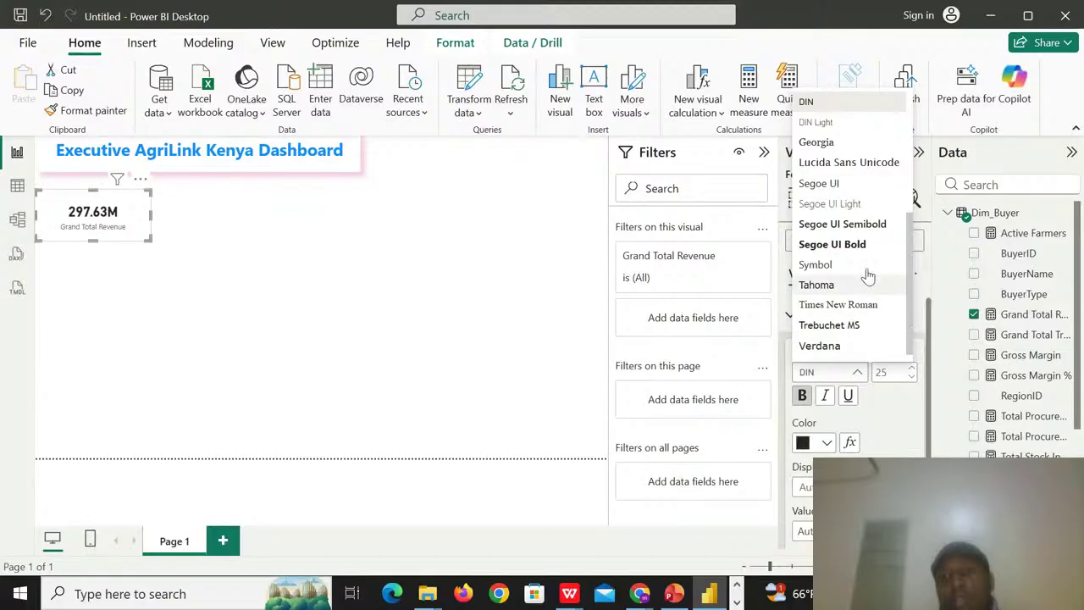
left_click(841, 188)
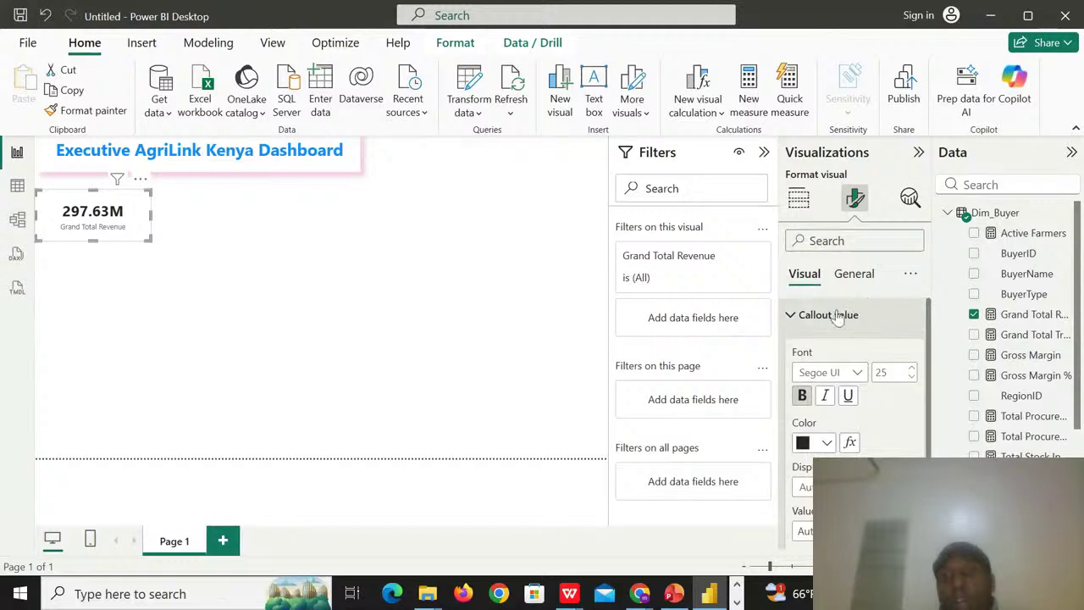
left_click(791, 314)
- Set the revenue card's category label colour to black
left_click(792, 350)
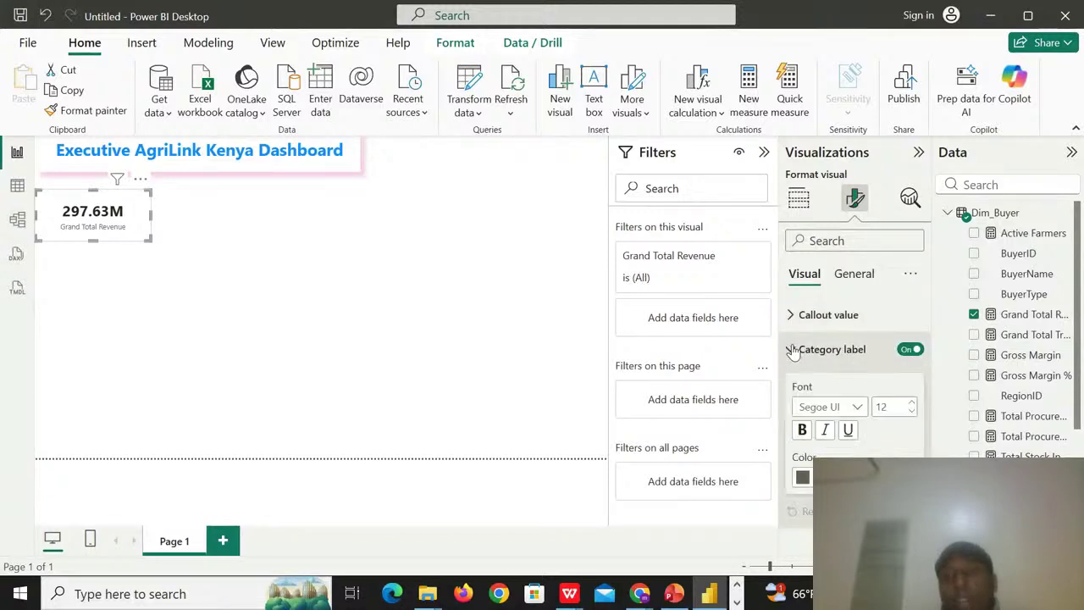
left_click(817, 478)
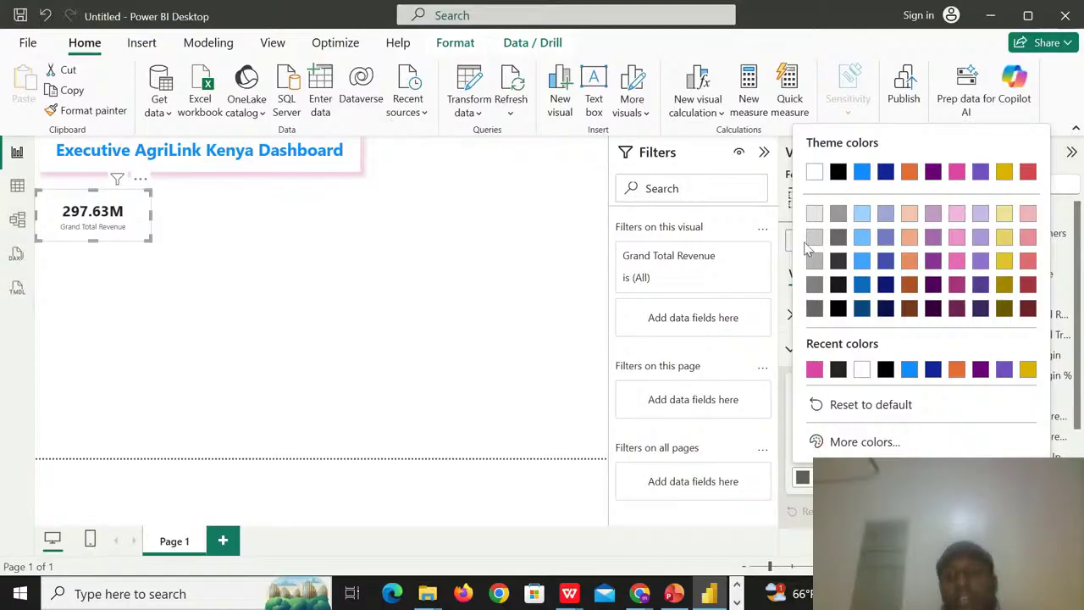
left_click(839, 174)
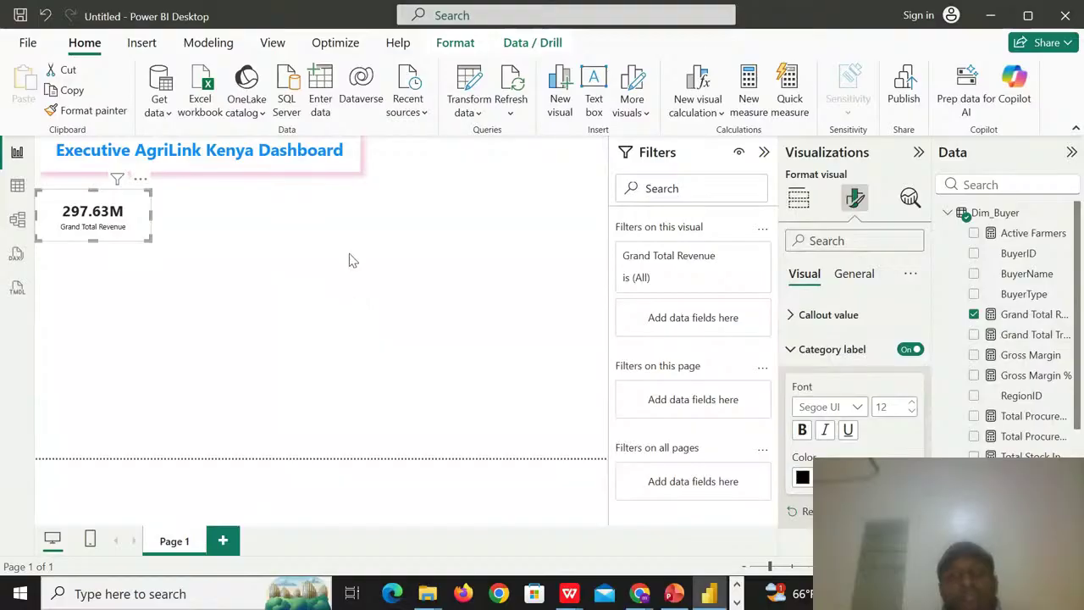
- Set the revenue card's callout value colour to a light blue theme shade
left_click(791, 319)
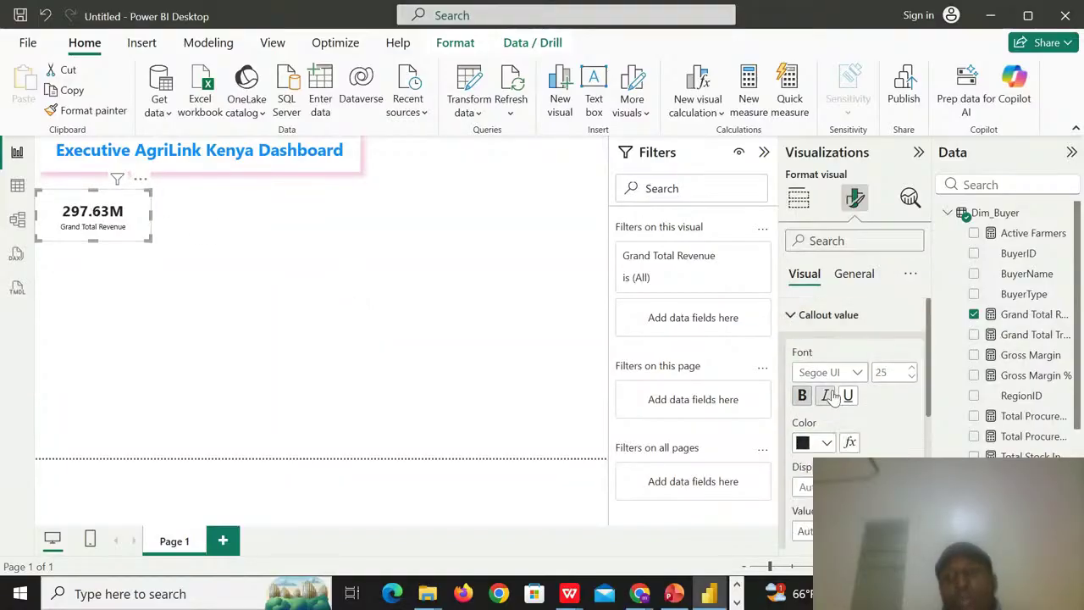
left_click(822, 444)
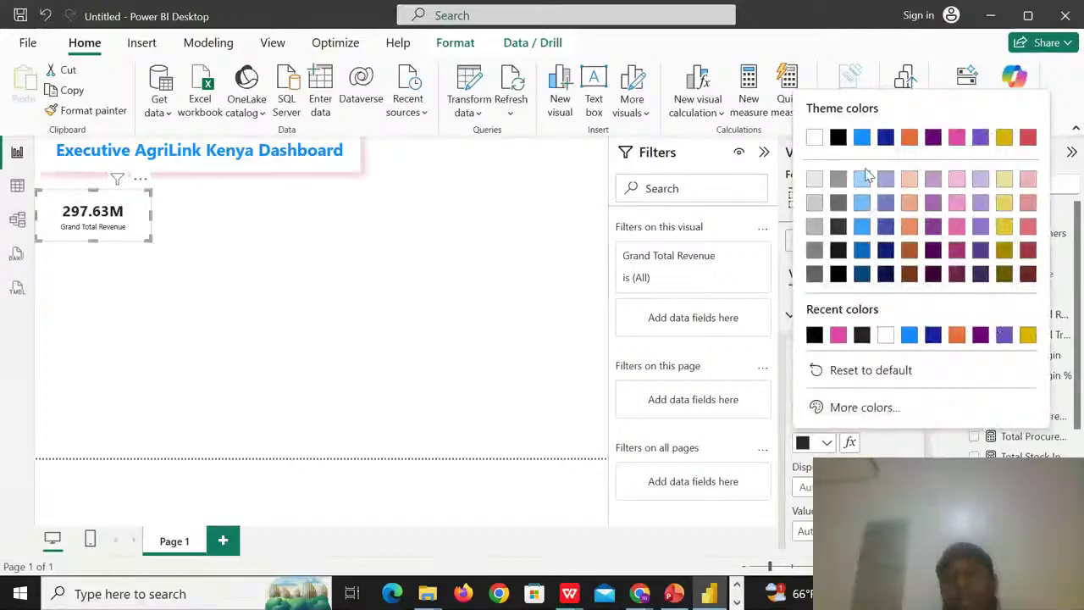
left_click(862, 204)
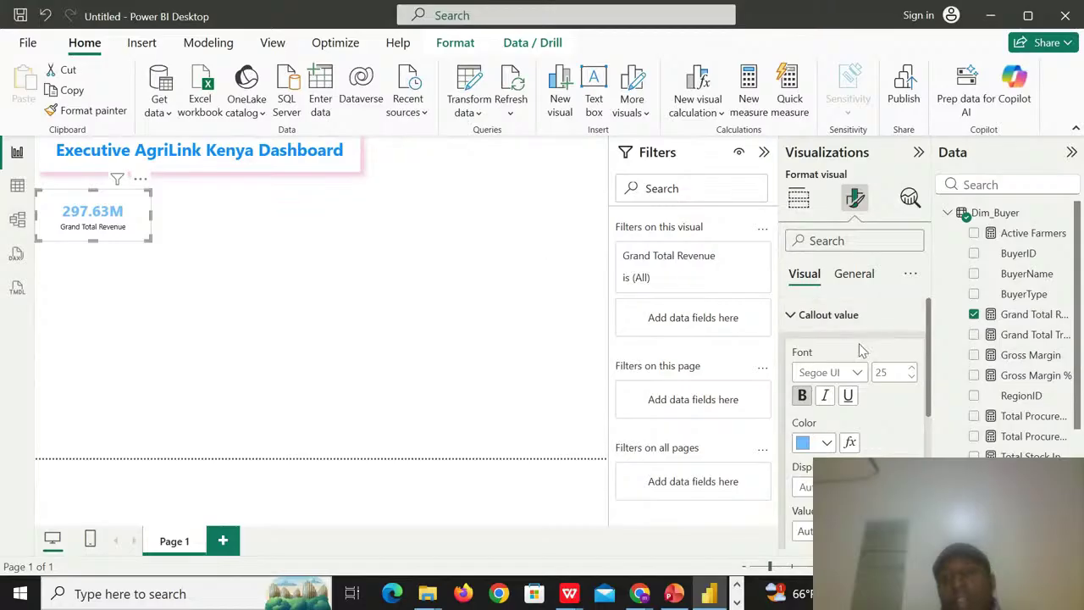
left_click(790, 315)
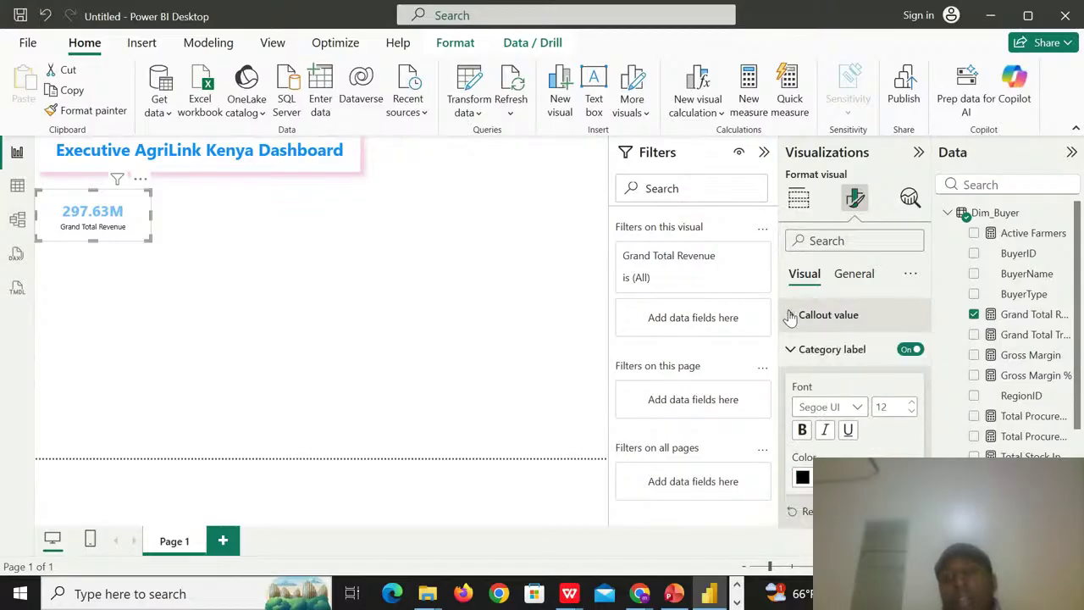
- Turn on a shadow for the revenue card and set its colour to the same pink as the title's shadow
left_click(856, 274)
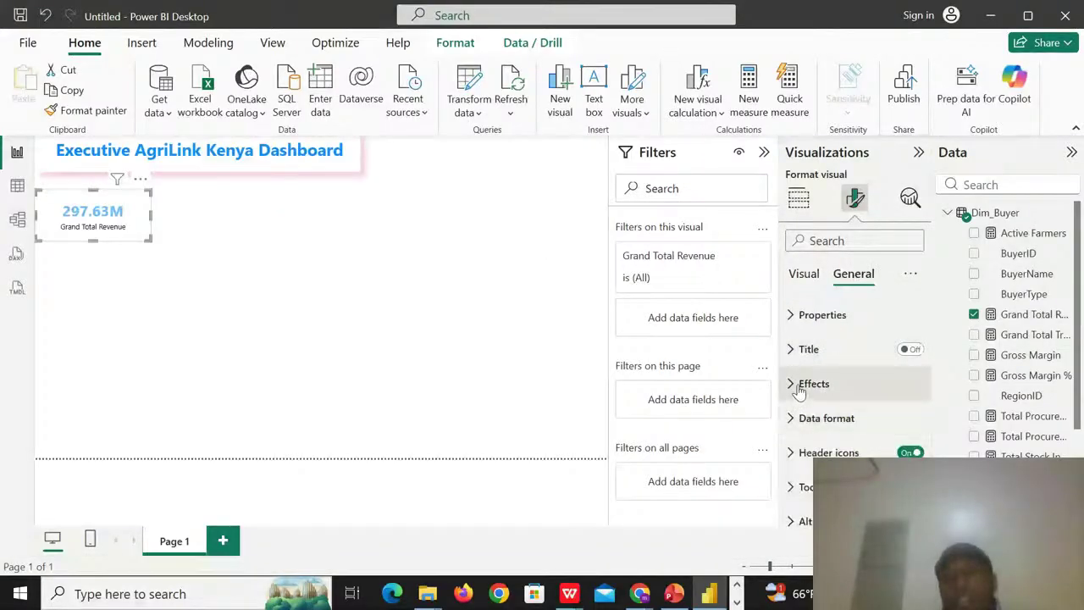
left_click(796, 384)
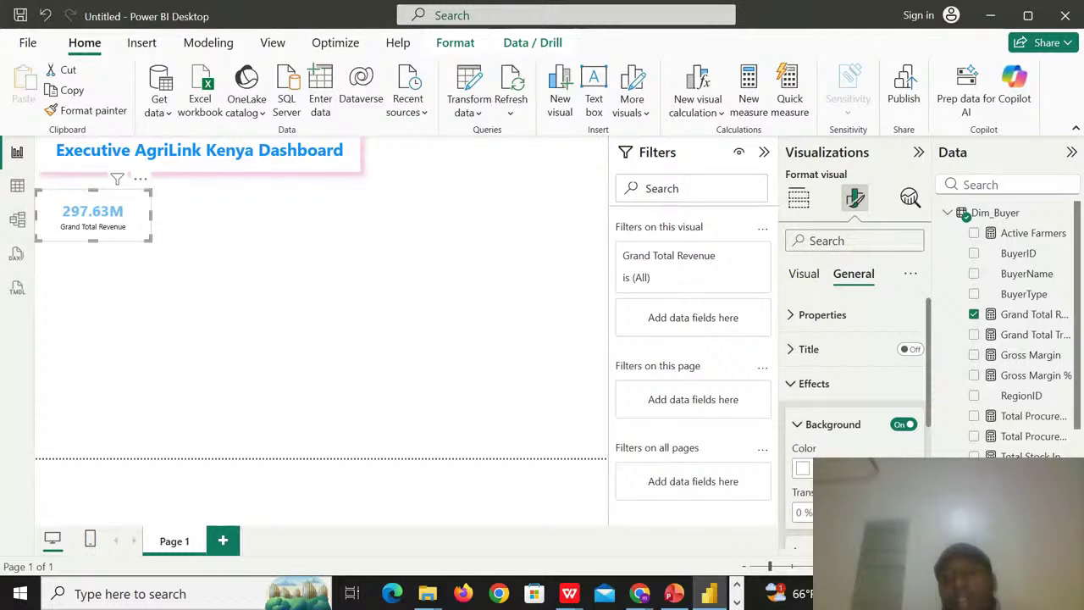
scroll(856, 381, "down", 3)
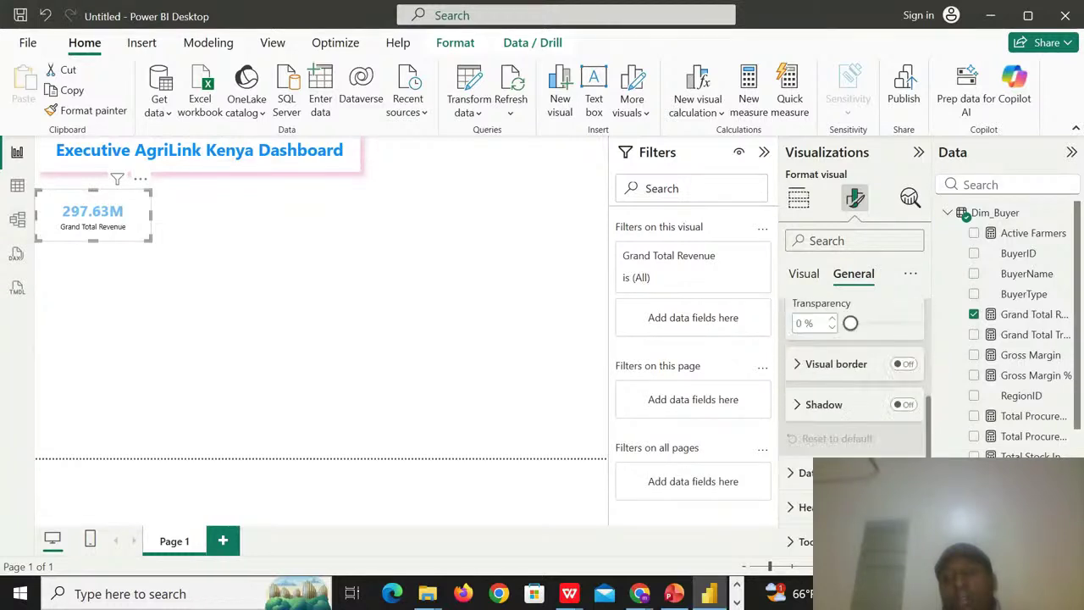
left_click(903, 404)
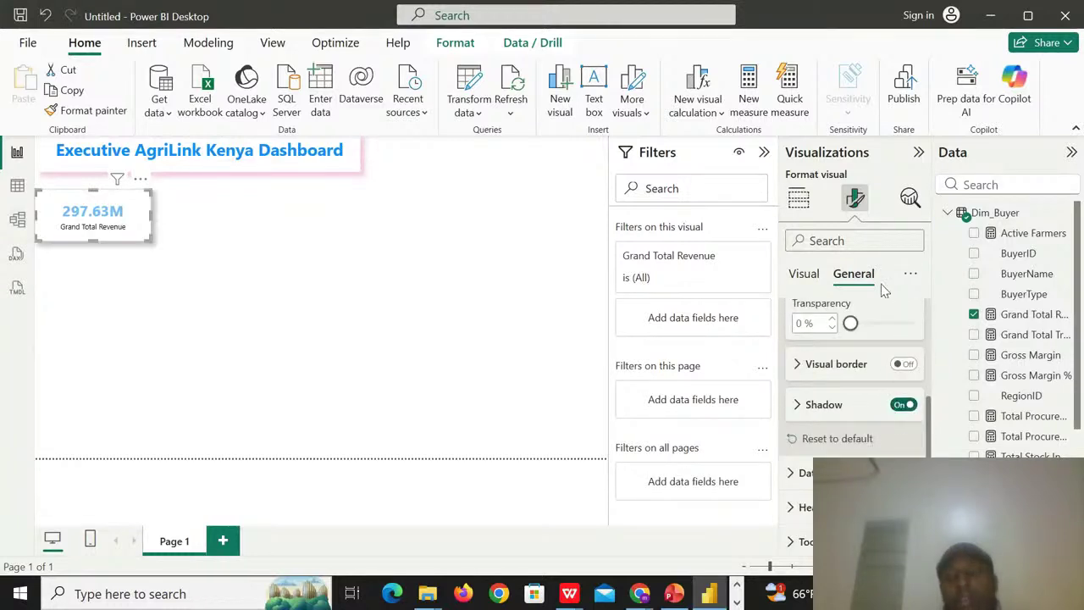
left_click(800, 405)
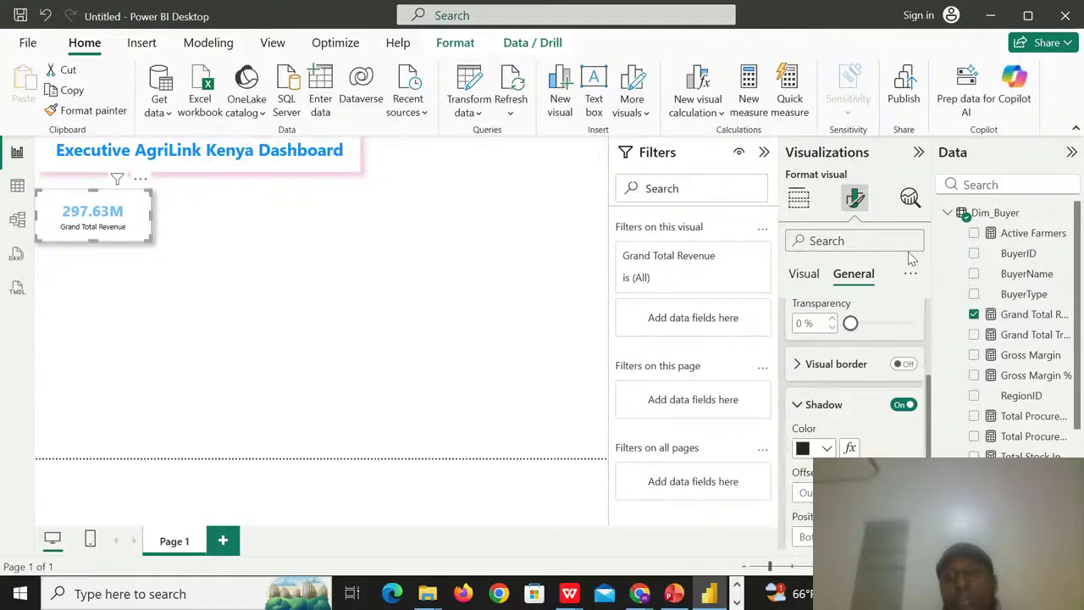
left_click(826, 448)
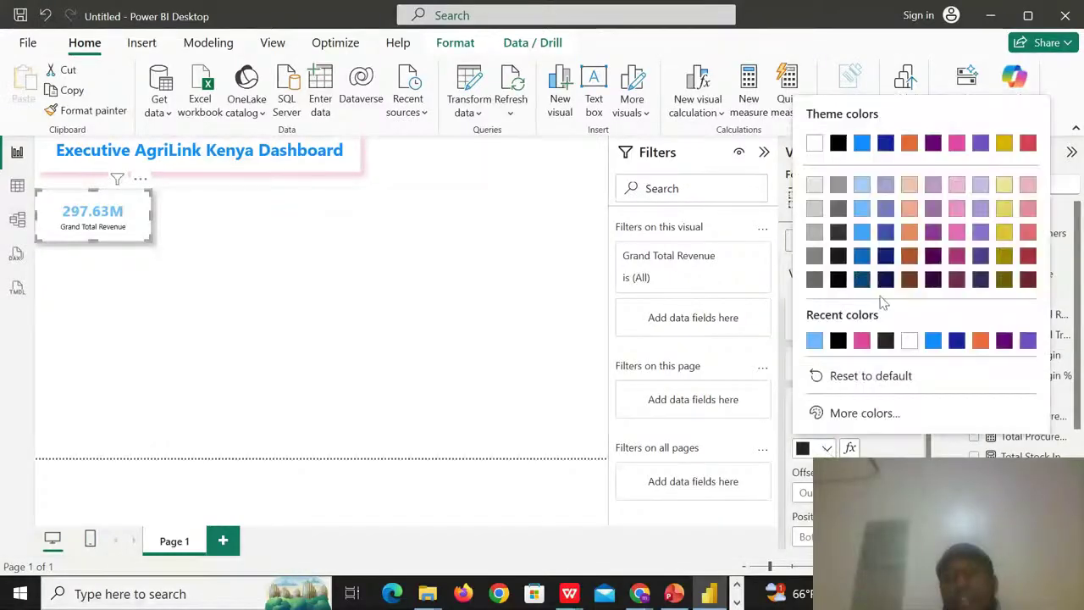
left_click(957, 145)
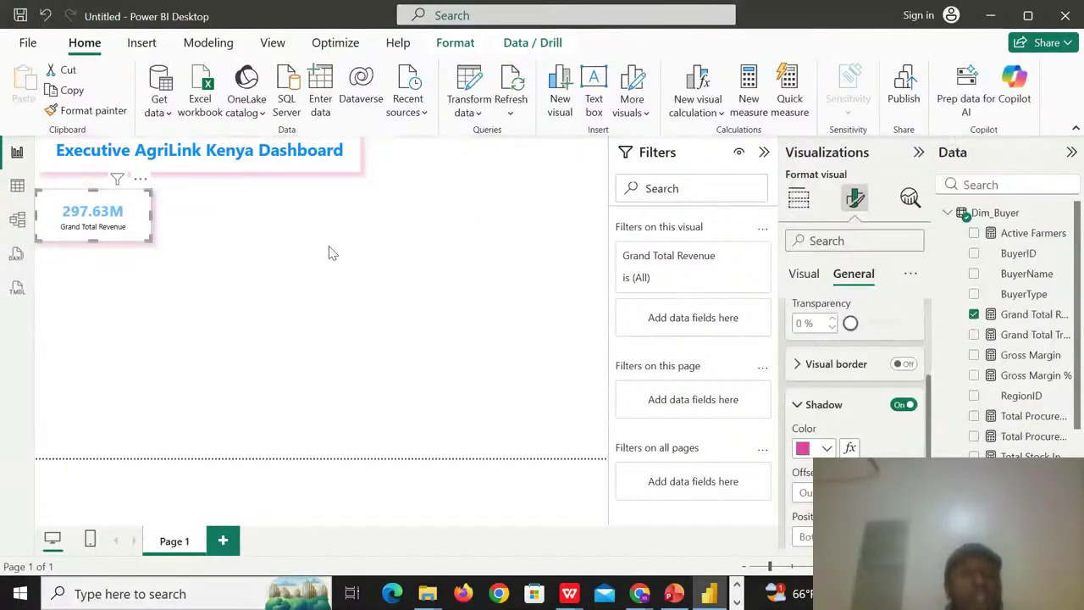
left_click(273, 224)
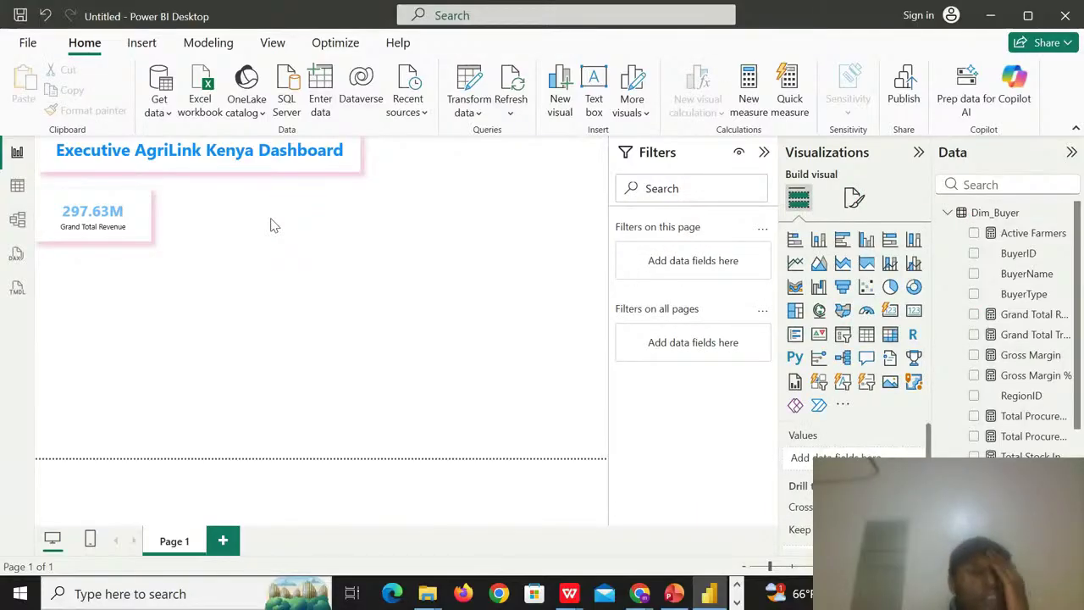
- Make the category label of the Grand Total Revenue card bold
left_click(110, 219)
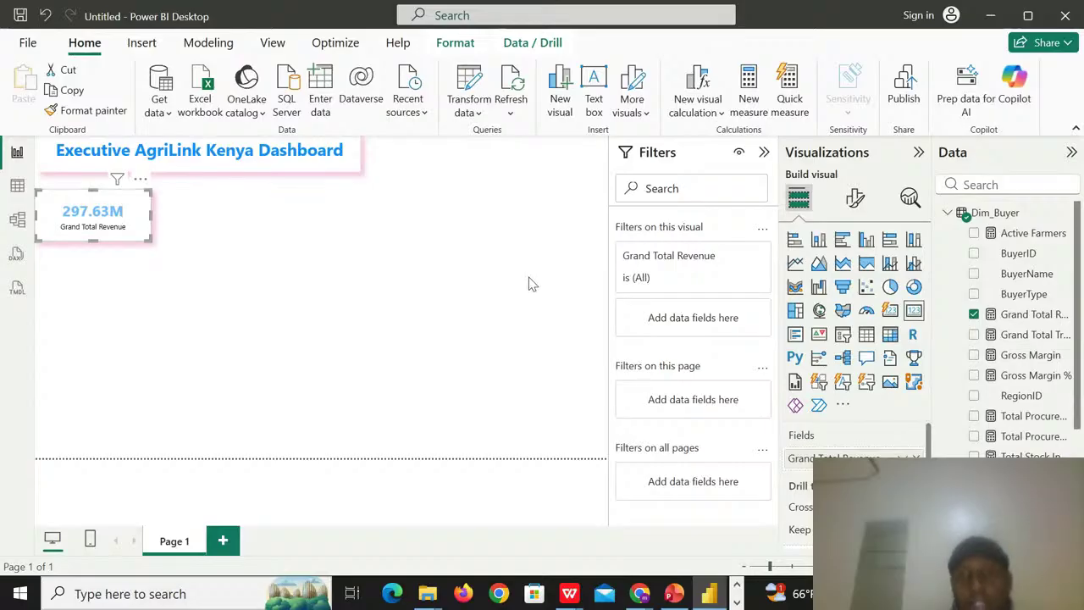
left_click(855, 203)
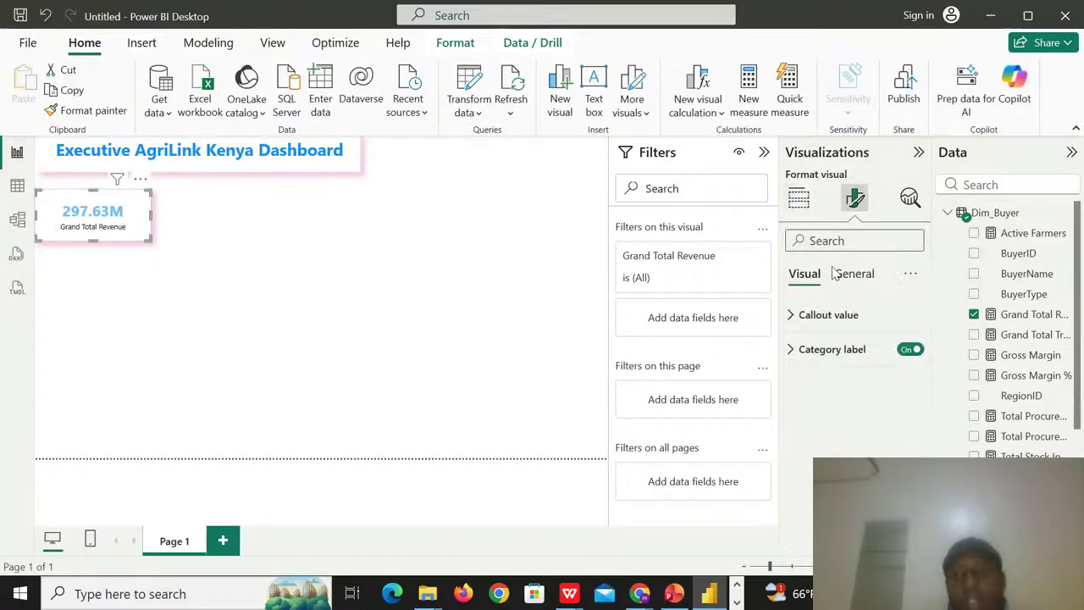
left_click(796, 349)
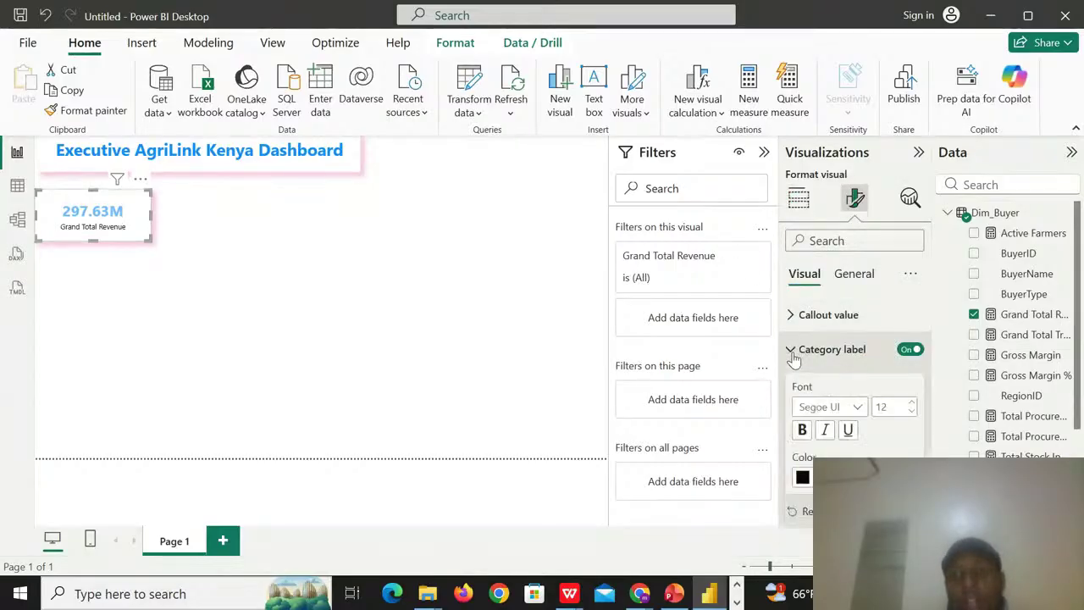
left_click(803, 430)
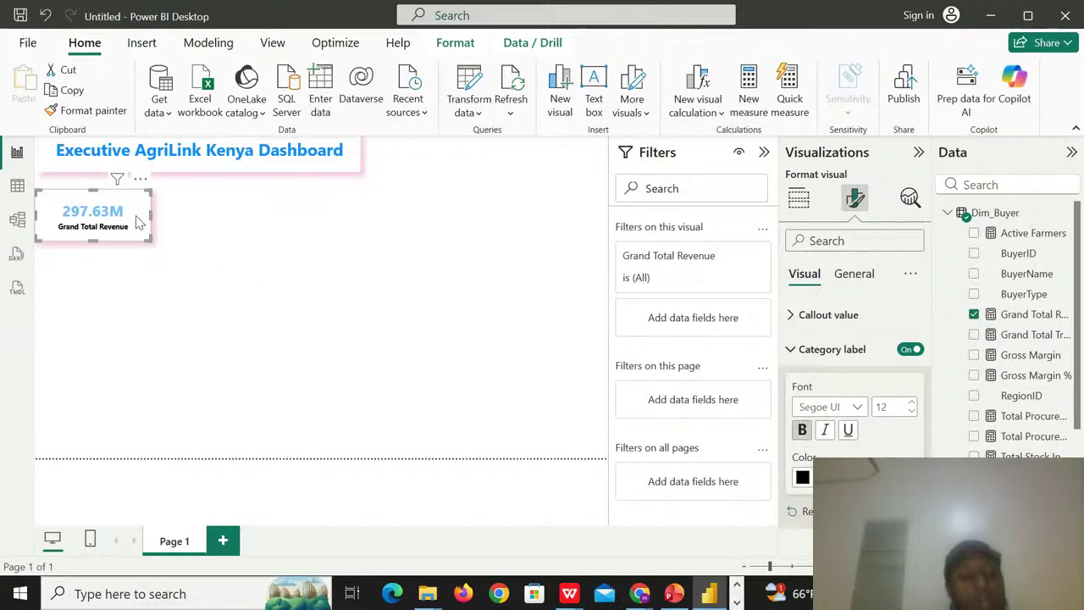
- Duplicate the Grand Total Revenue card and place the copy directly to its right
key("ctrl+c")
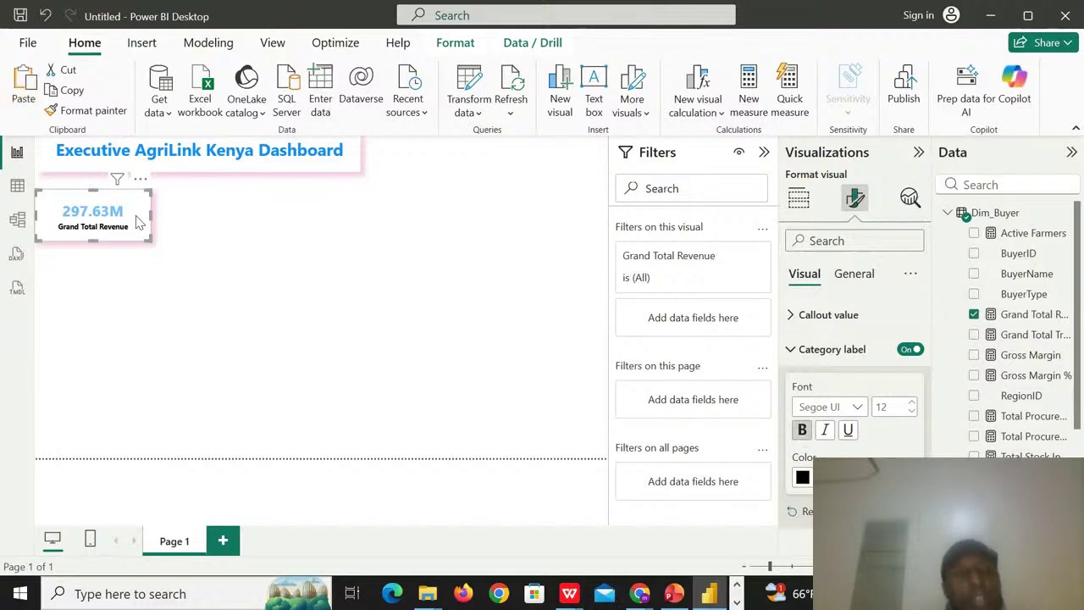
key("ctrl+v")
left_click_drag(138, 220, 262, 219)
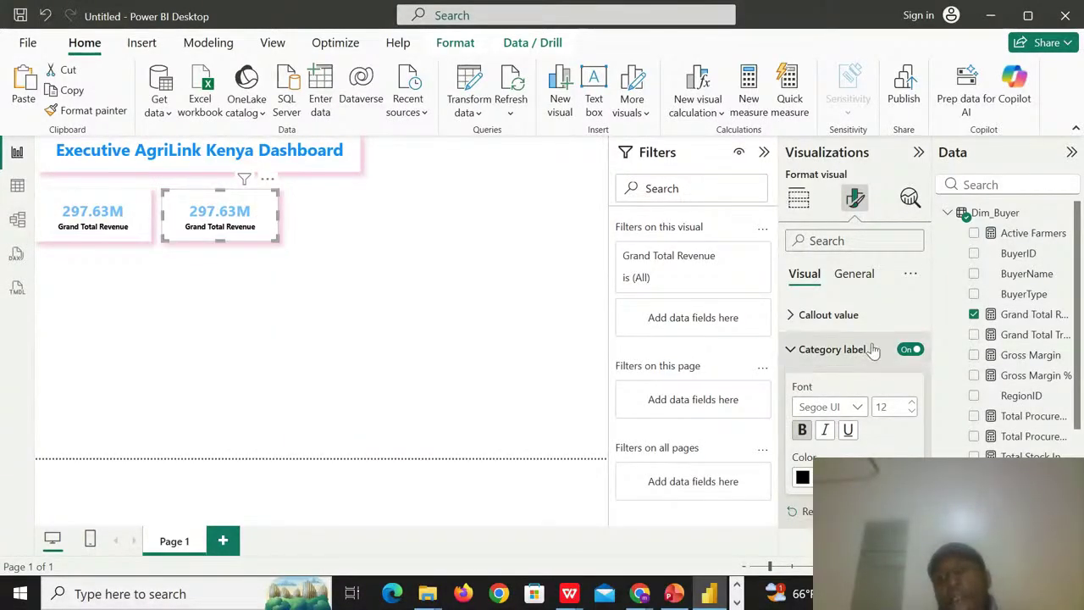
- Replace the copied card's Grand Total Revenue field with the Gross Margin % measure
left_click(851, 276)
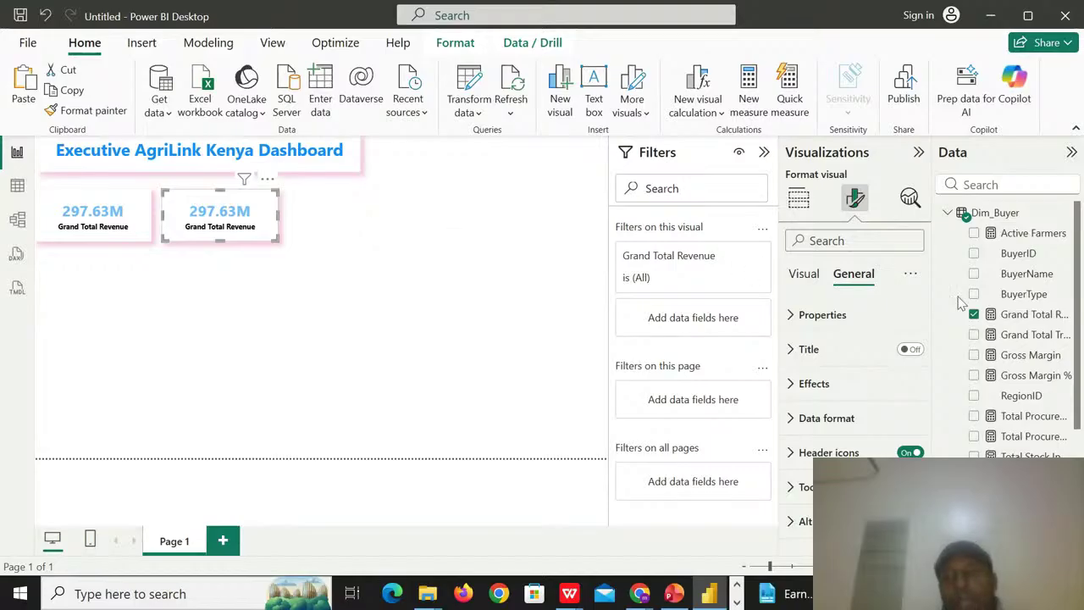
left_click(975, 314)
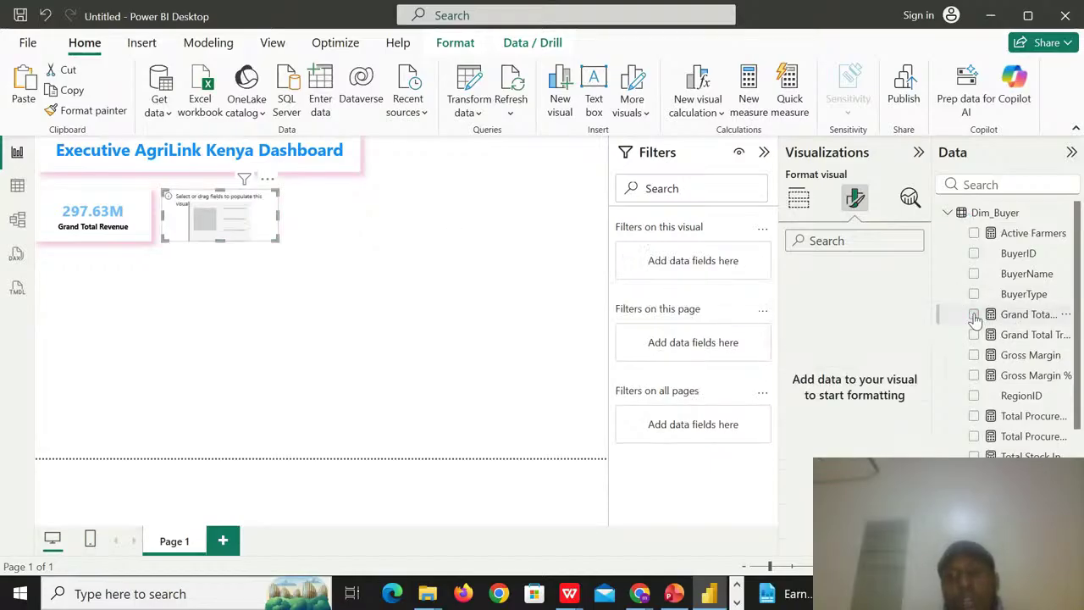
left_click(974, 355)
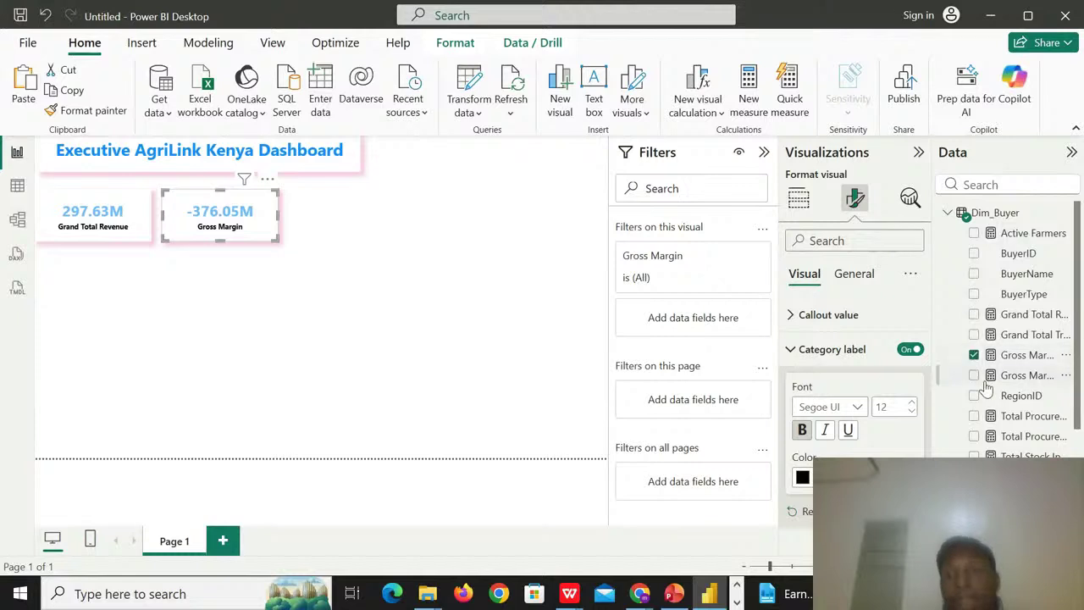
left_click(974, 355)
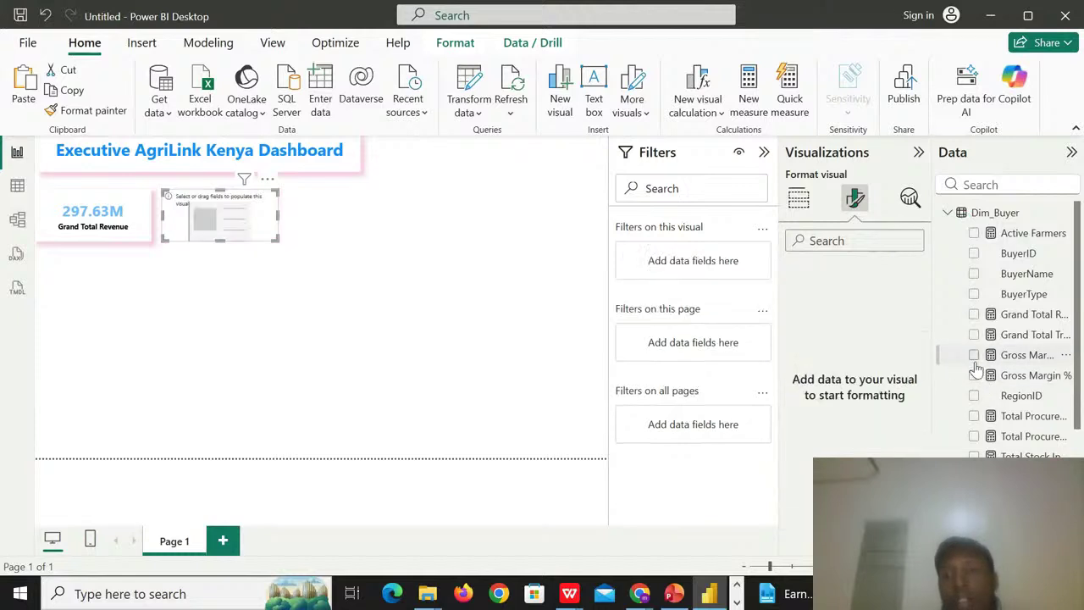
left_click(974, 375)
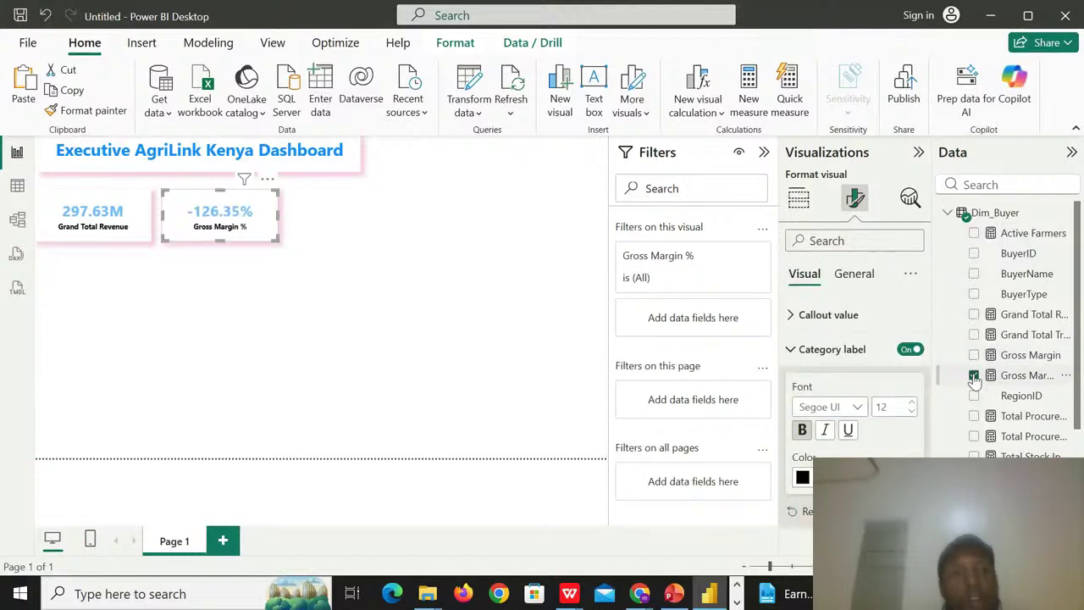
- Rewrite the Gross Margin measure as [Grand Total Revenue]-[Total Procurement Cost]-[Grand Total Transport Cost], and open the Gross Margin % formula for review
left_click(1020, 356)
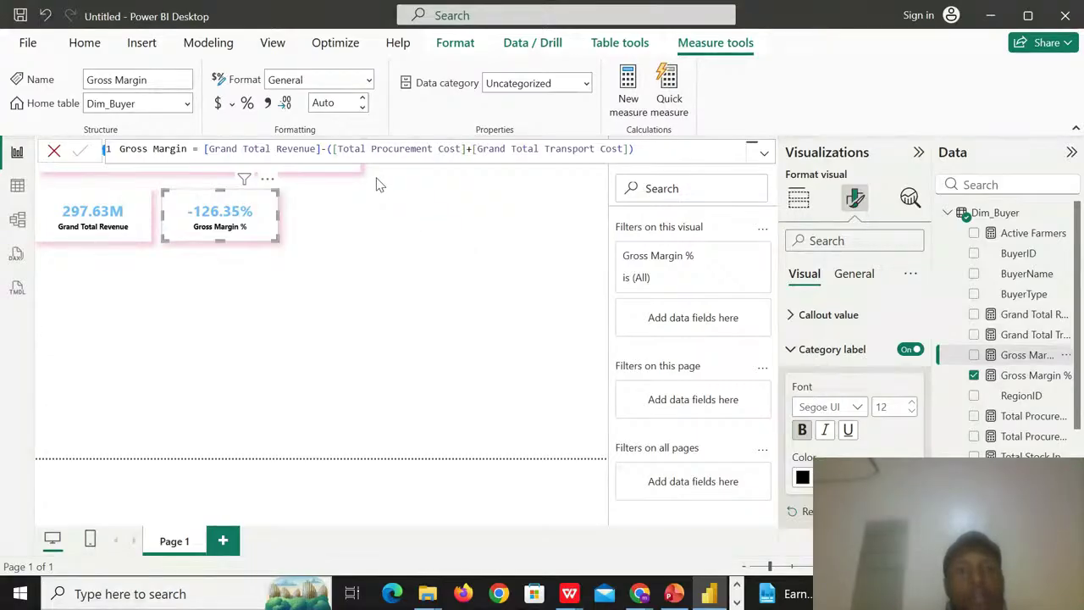
left_click(333, 150)
key("BackSpace")
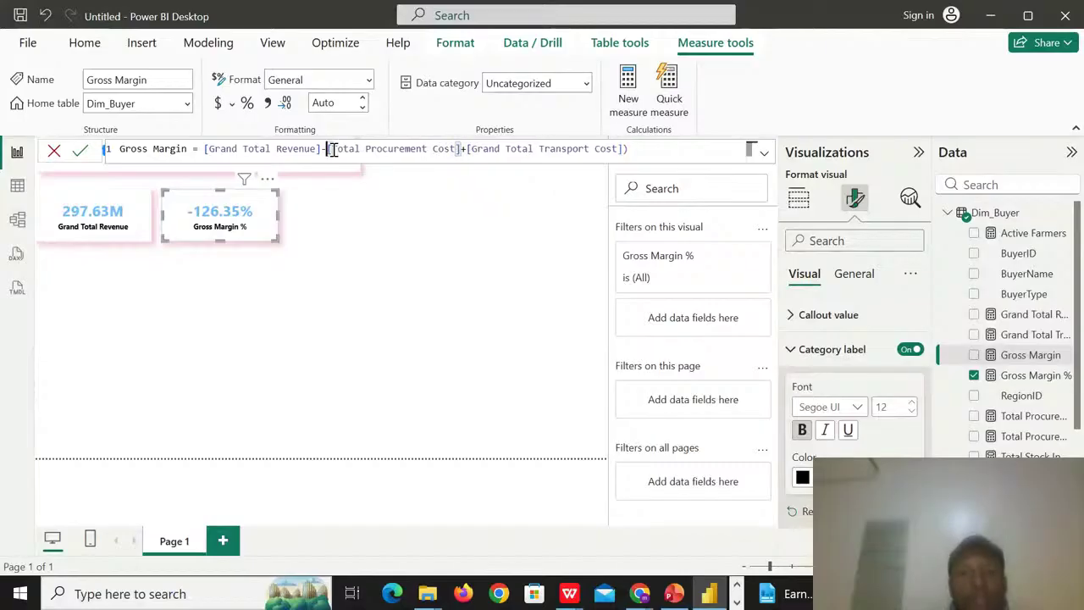
left_click(468, 149)
key("BackSpace")
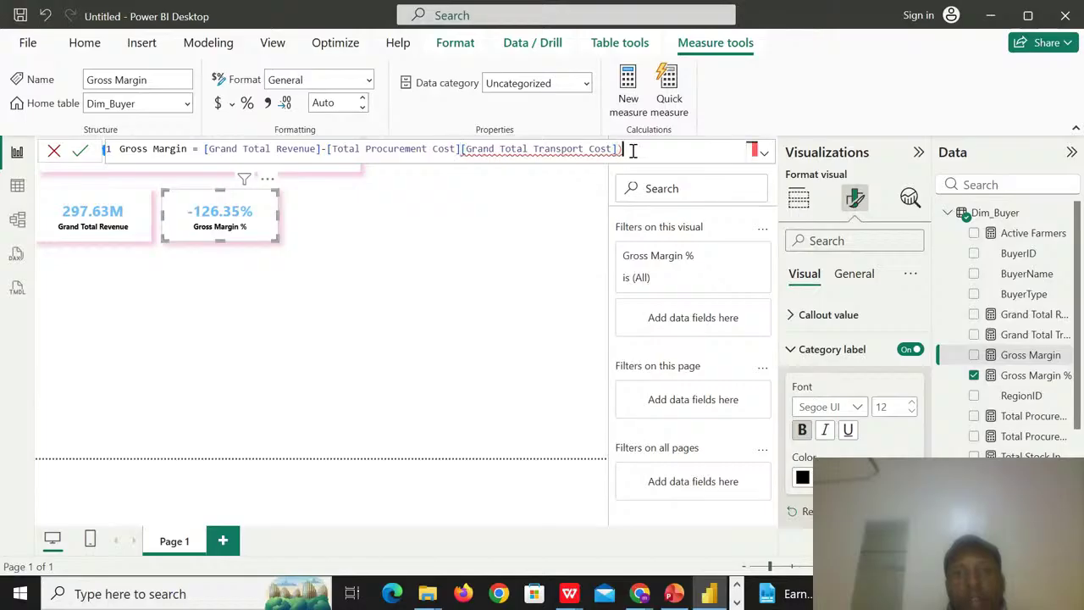
key("Return")
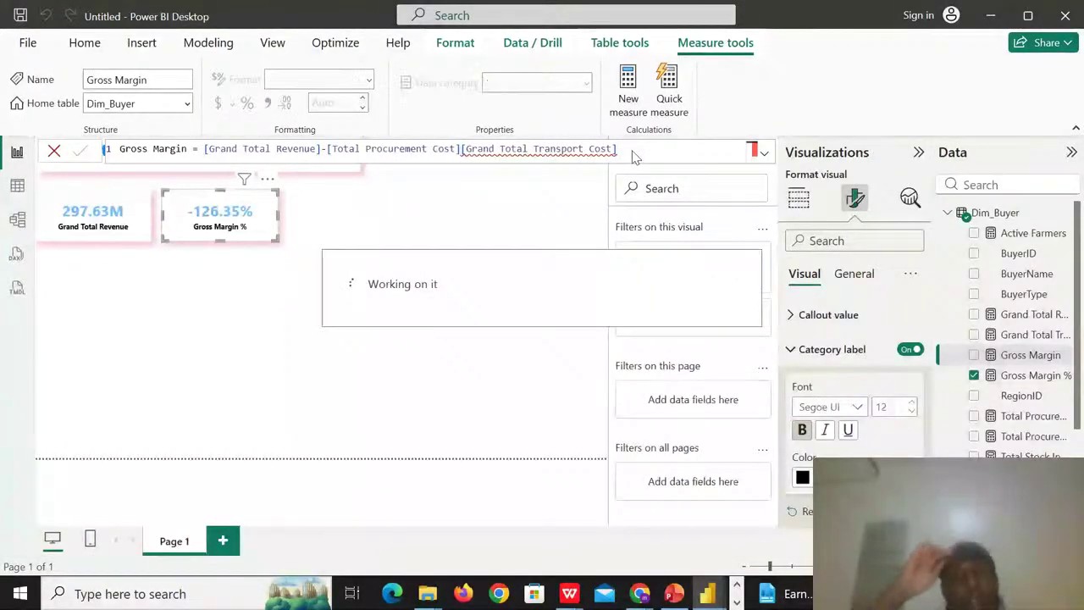
left_click(462, 150)
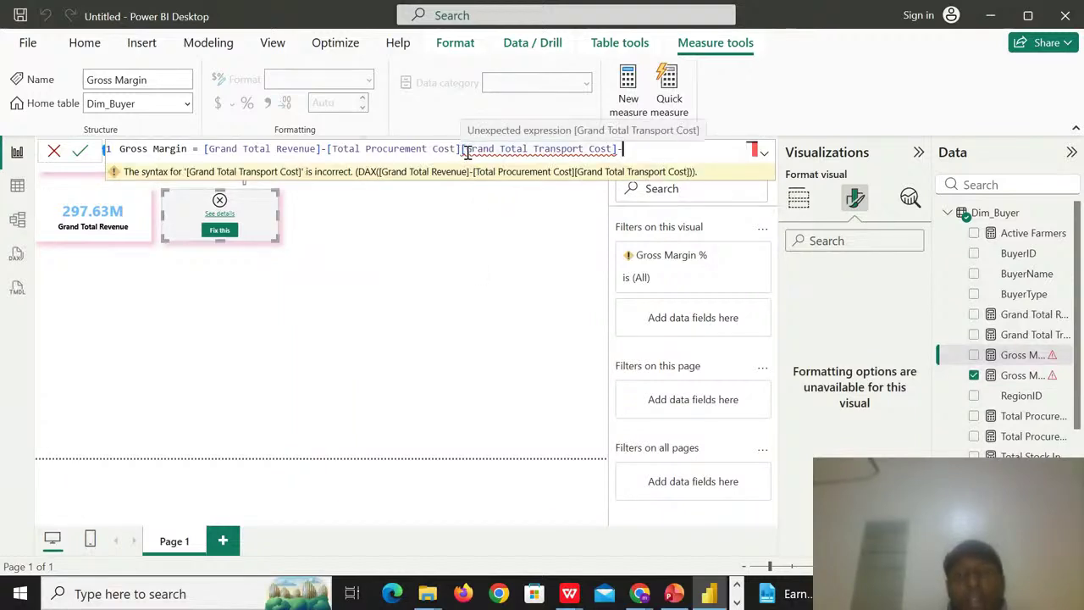
key("BackSpace")
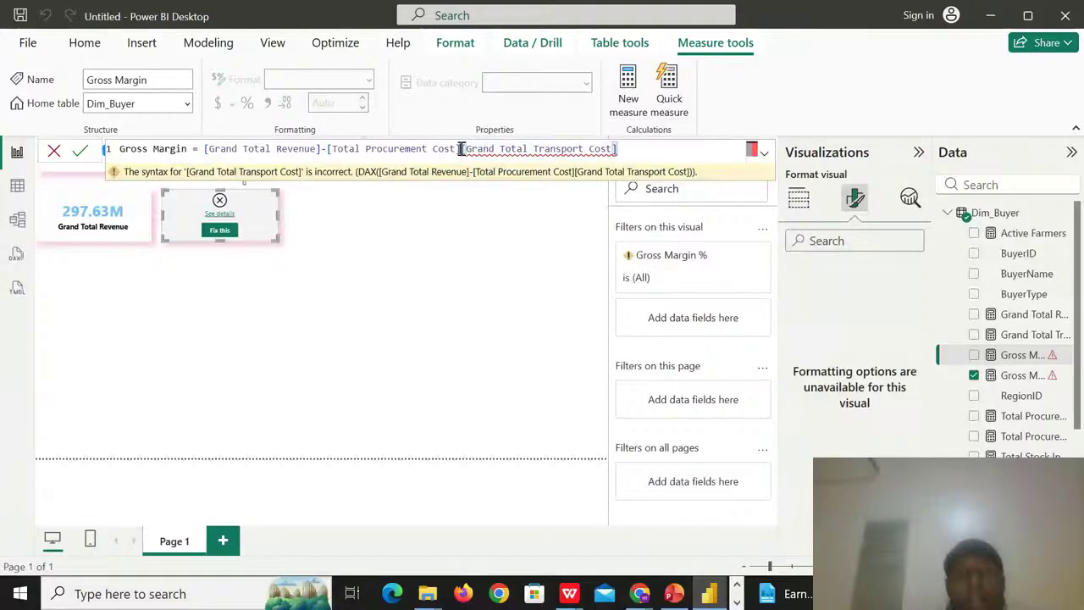
left_click(460, 148)
type("-")
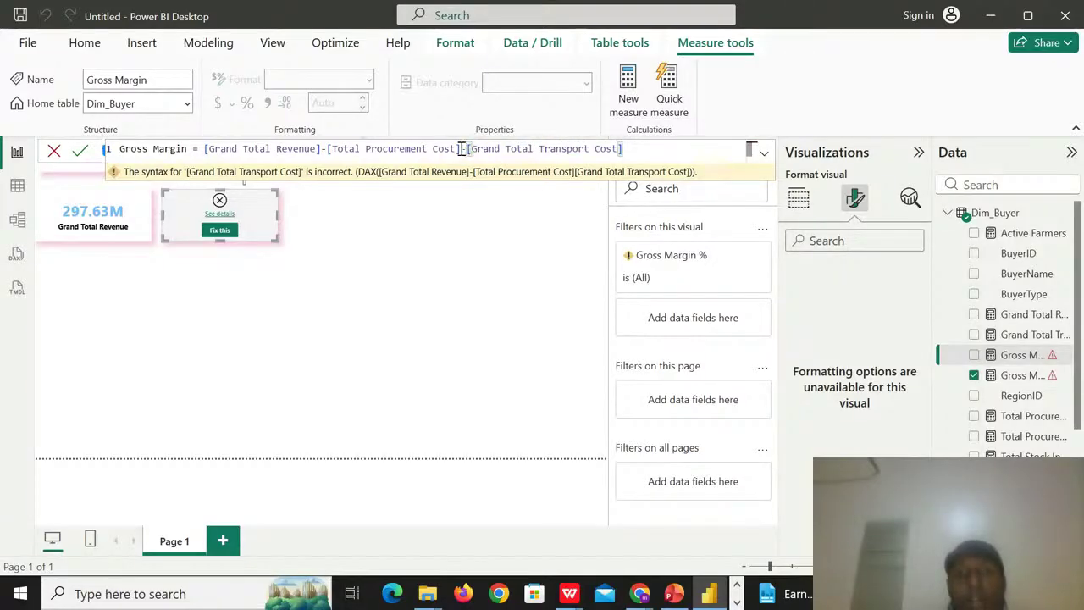
key("Return")
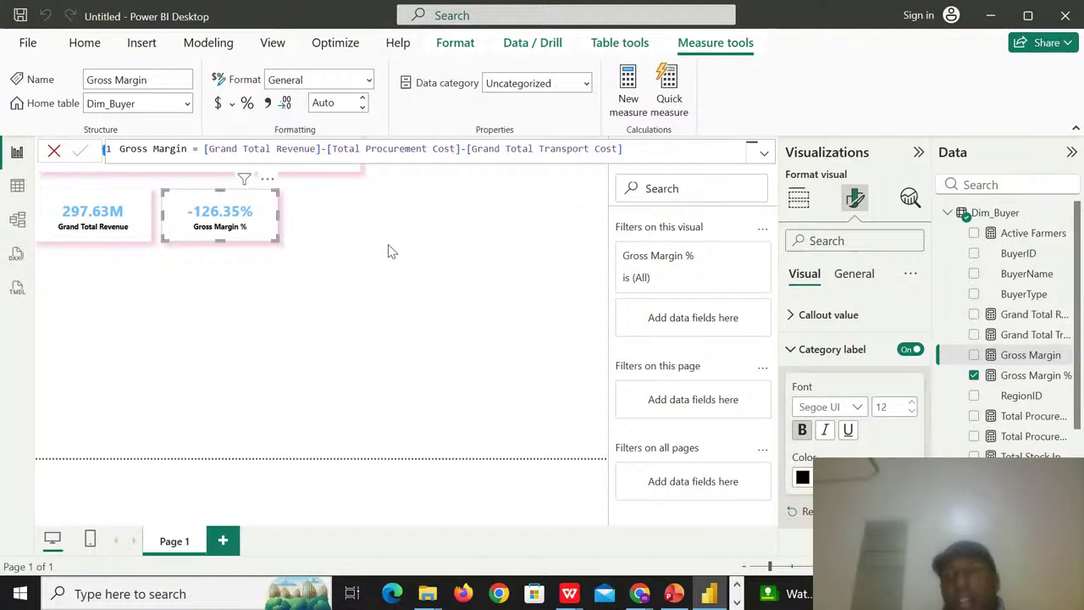
left_click(1032, 382)
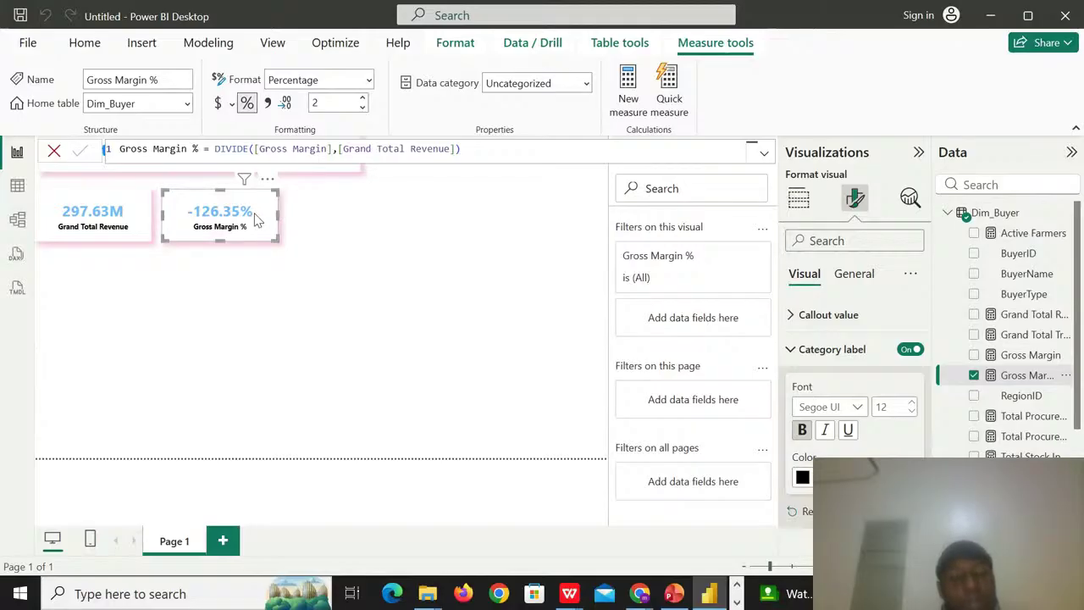
- Duplicate the Gross Margin % card to its right and switch the copy's field to Total Procurement Volume
key("ctrl+v")
left_click_drag(259, 220, 384, 219)
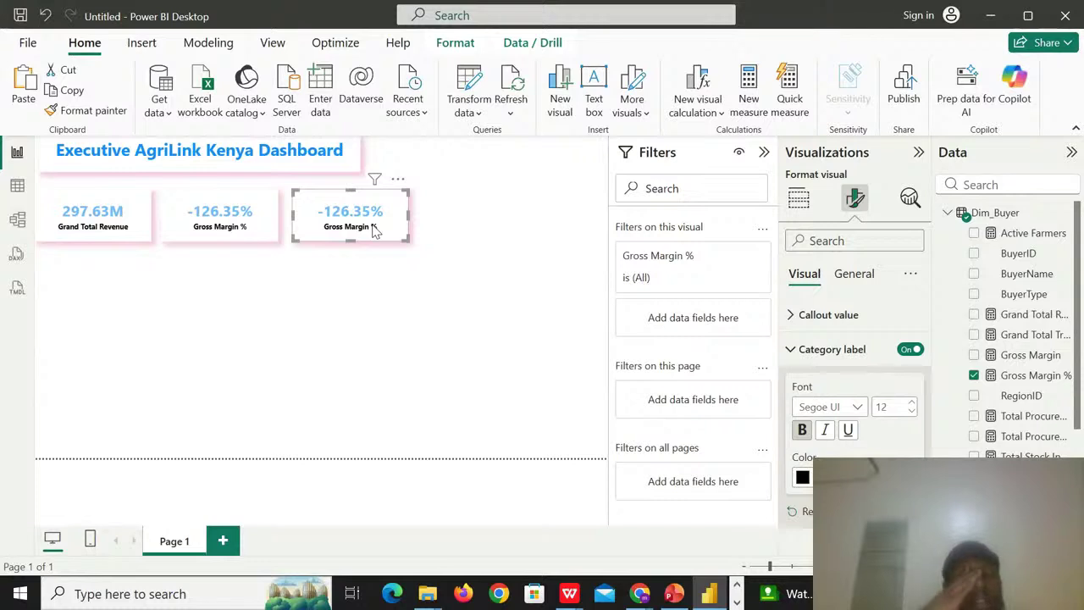
left_click(974, 375)
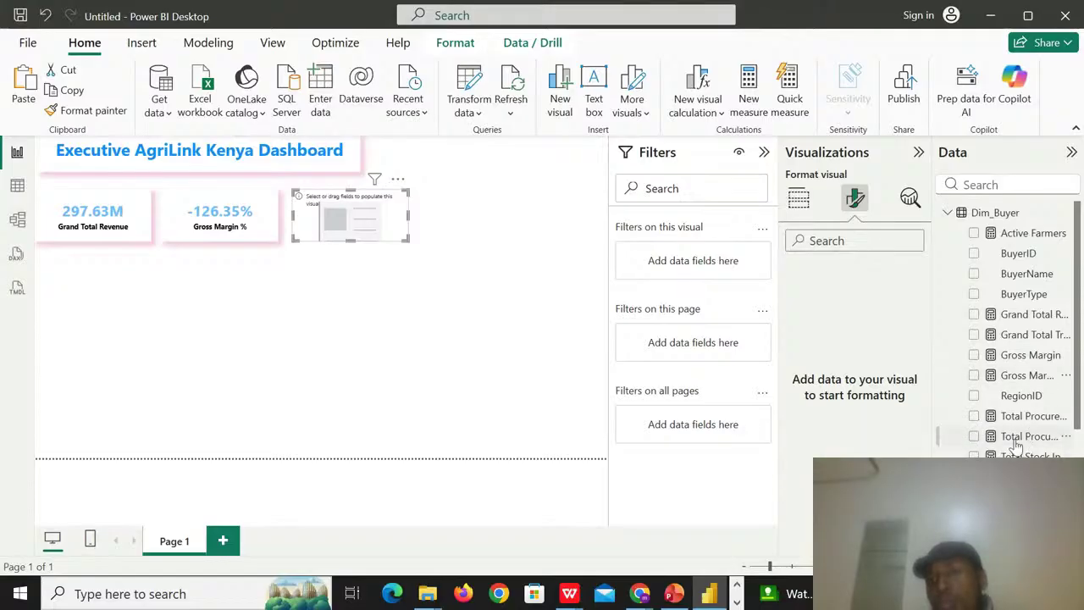
left_click(974, 436)
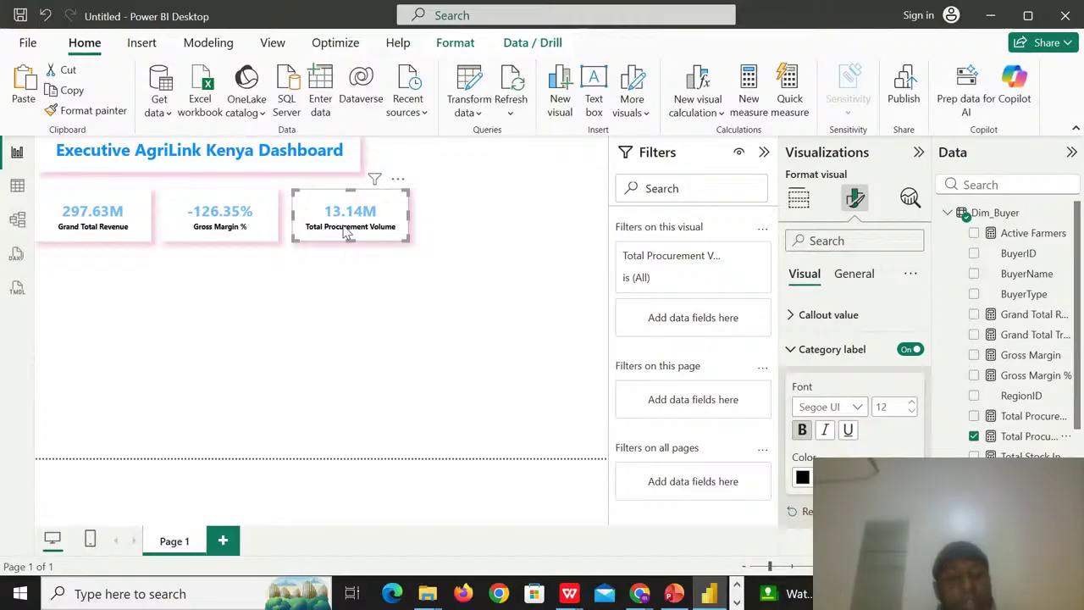
- Duplicate the Total Procurement Volume card, place the copy below the Grand Total Revenue card and widen it slightly
key("ctrl+v")
left_click_drag(344, 228, 90, 292)
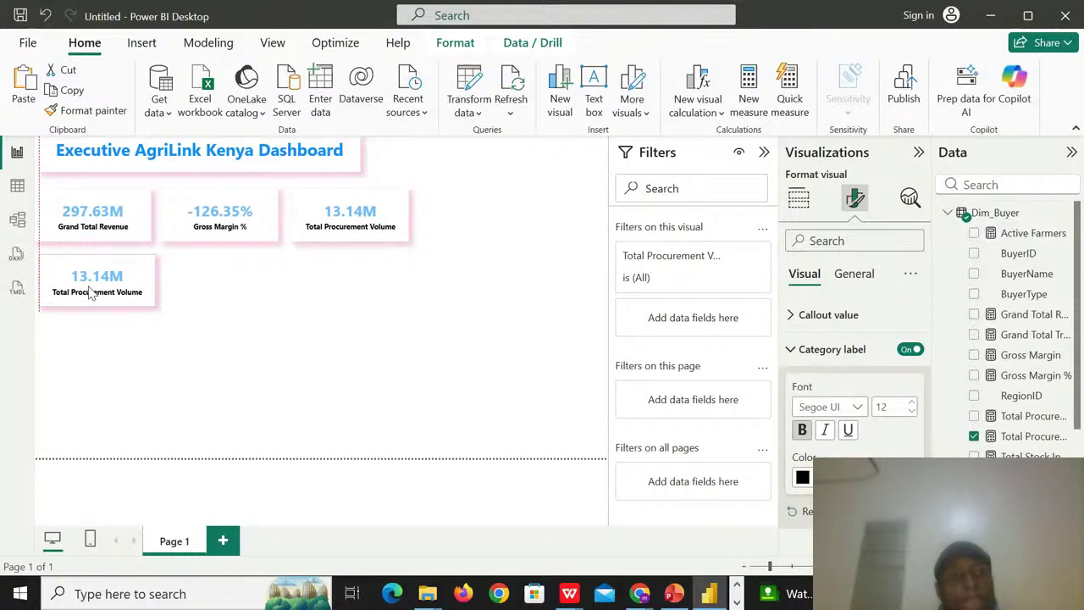
left_click_drag(90, 292, 90, 292)
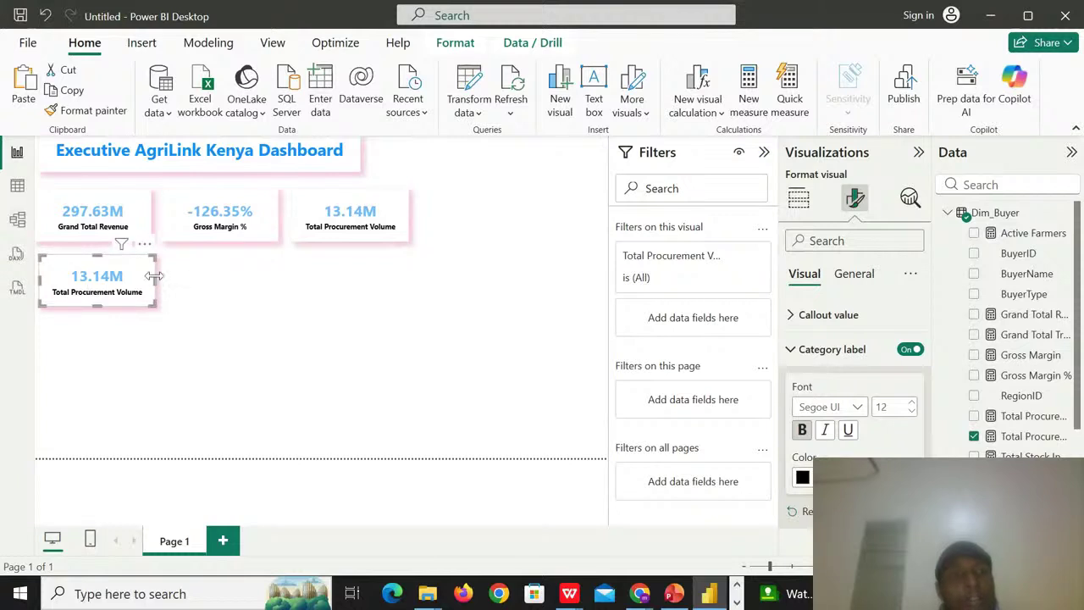
left_click_drag(152, 273, 224, 273)
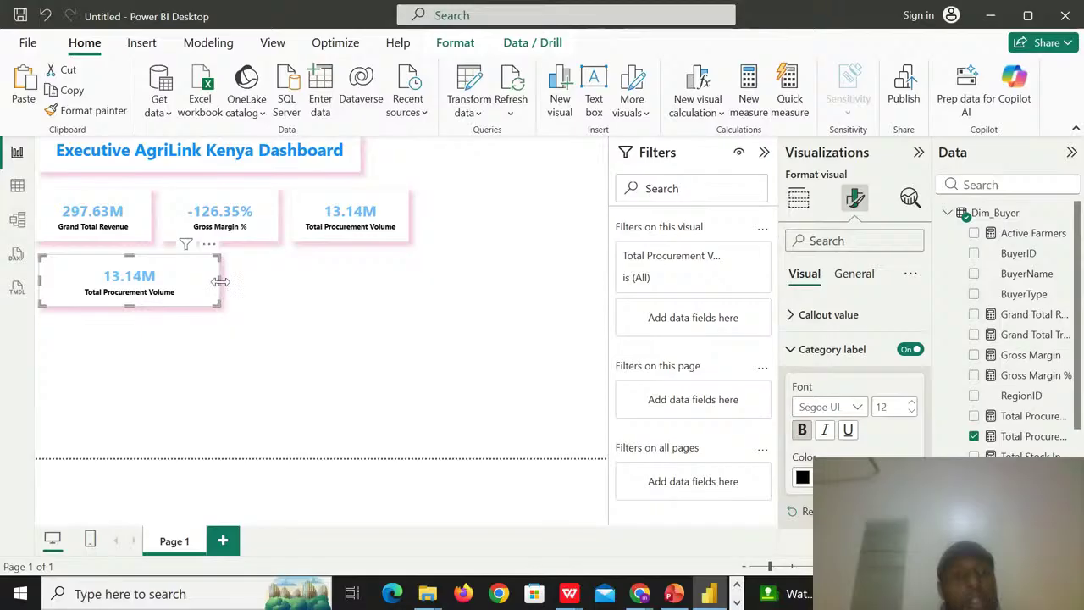
left_click_drag(218, 281, 164, 286)
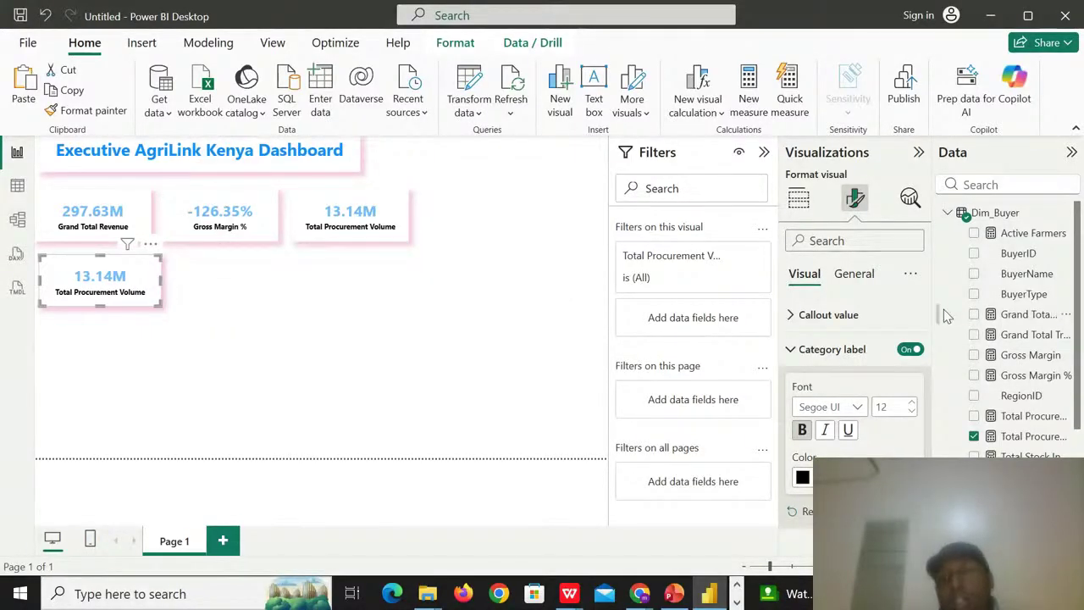
- Switch the second-row card's field to Wastage % and format that measure as a percentage with 0 decimal places
left_click(974, 436)
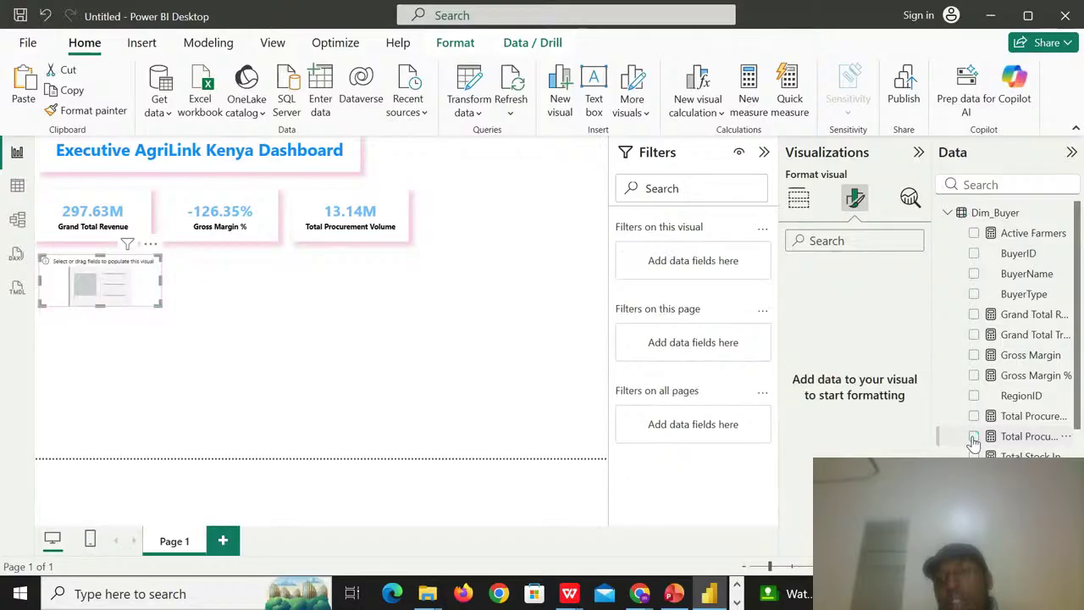
left_click(974, 497)
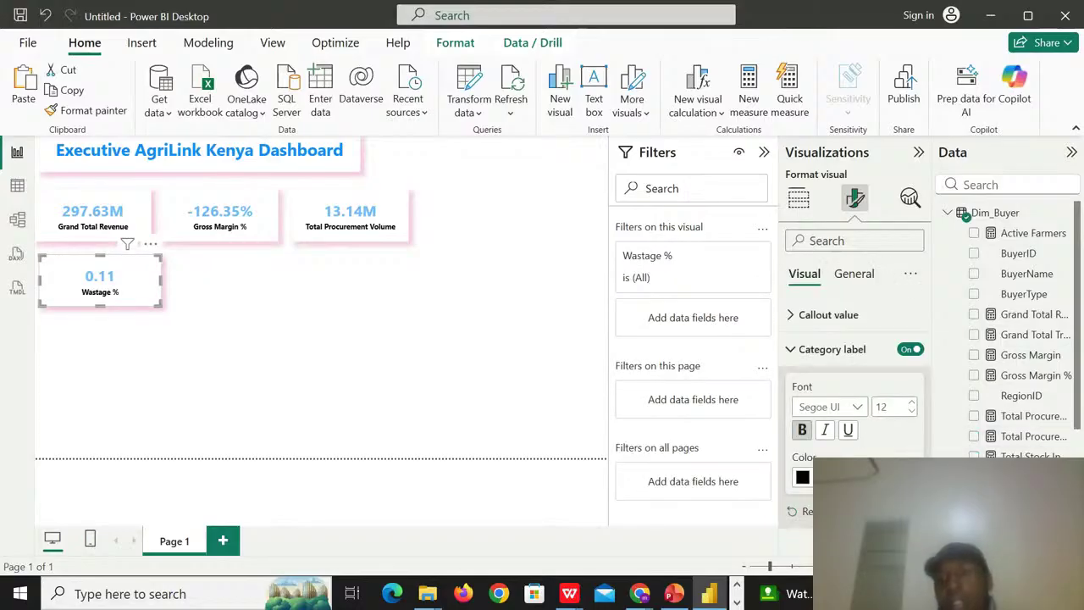
left_click(1028, 497)
left_click(243, 109)
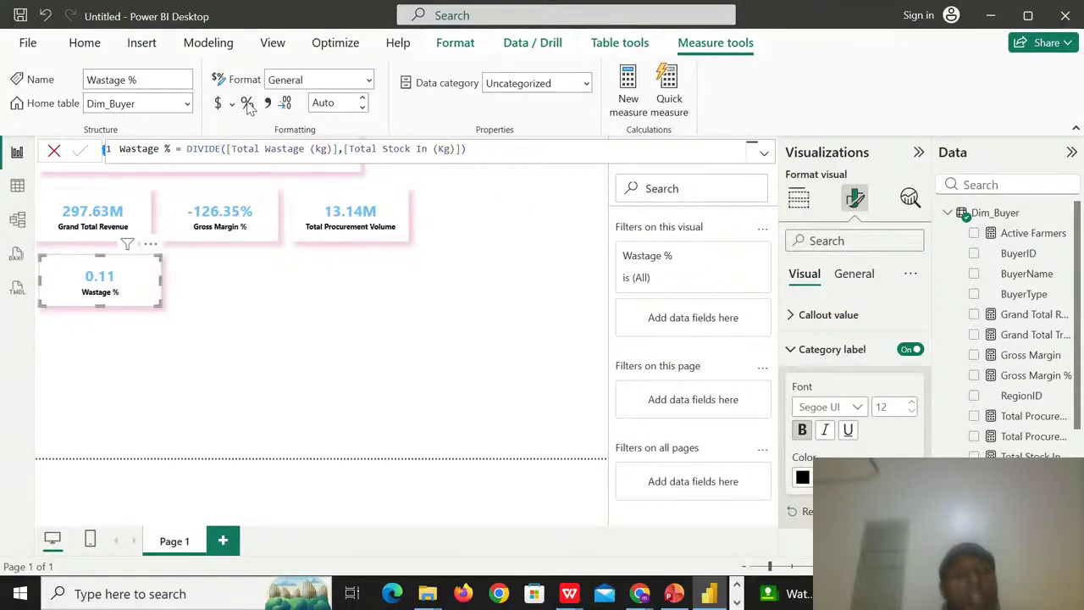
left_click(247, 103)
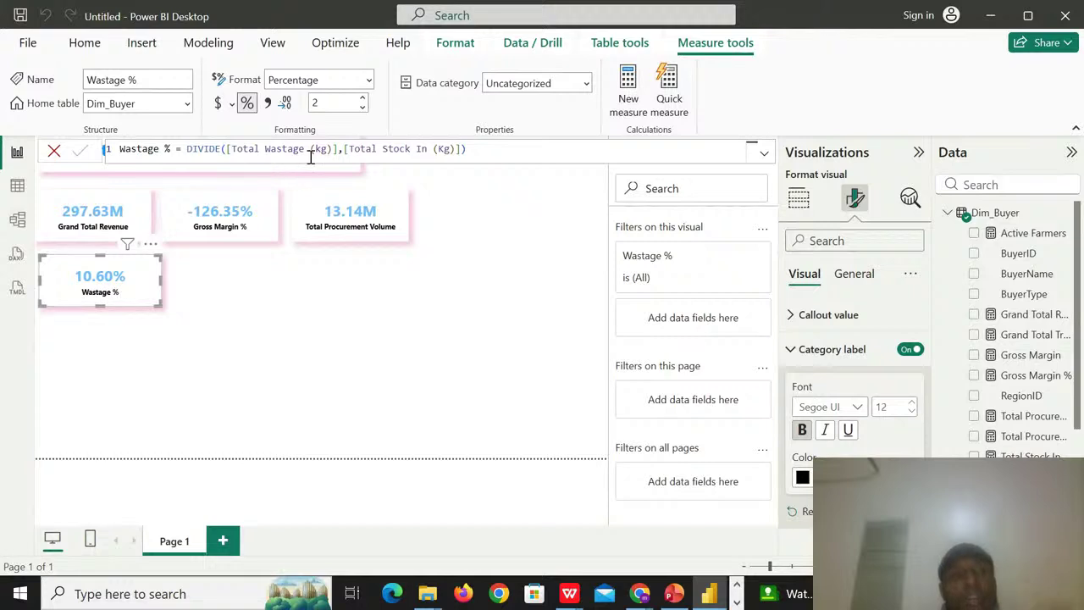
left_click(364, 99)
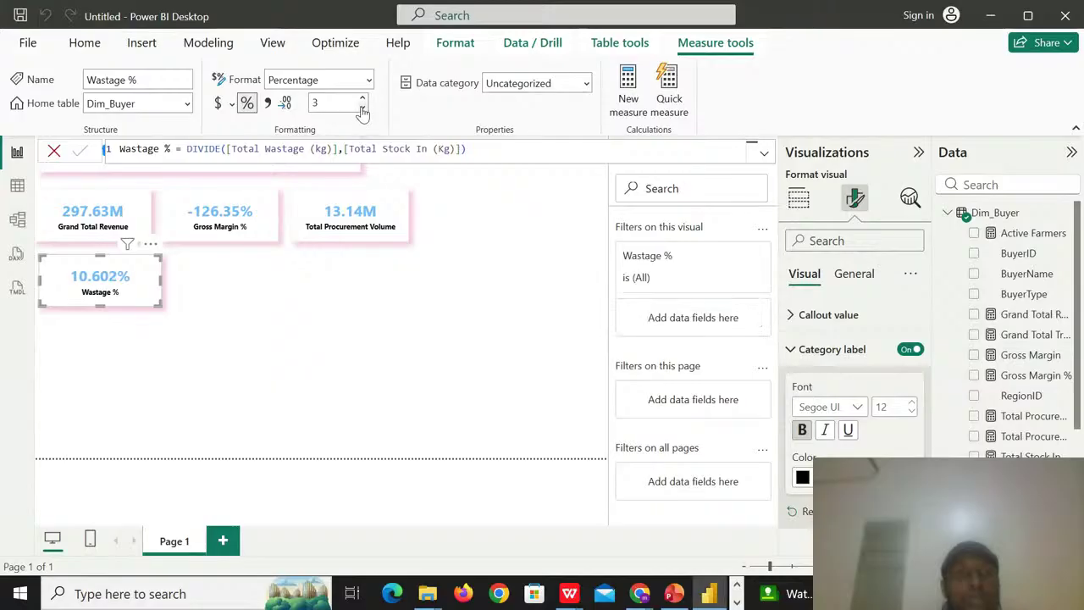
left_click(362, 108)
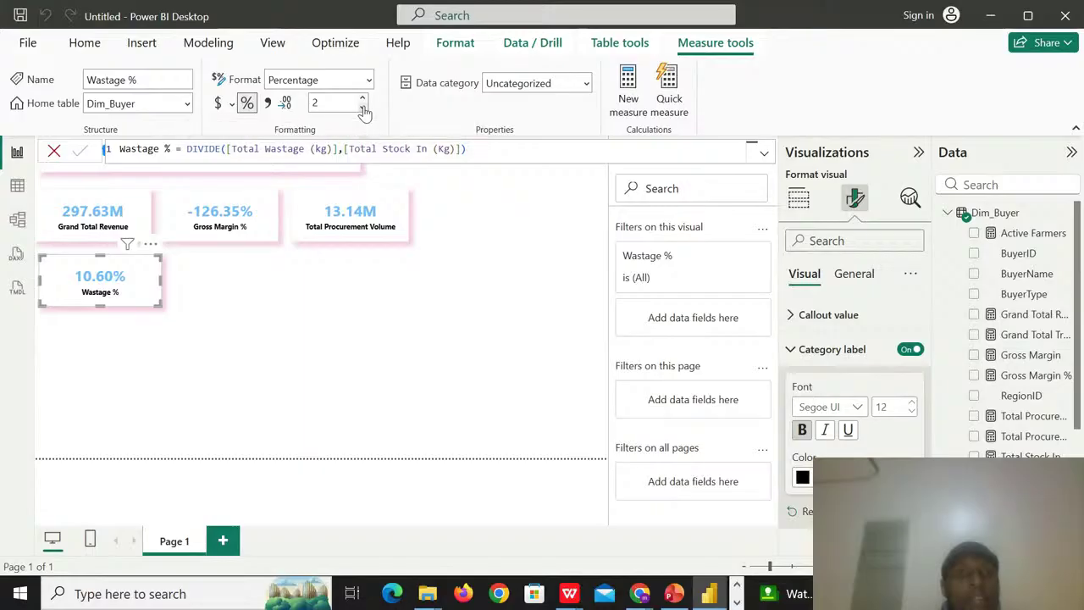
left_click(363, 108)
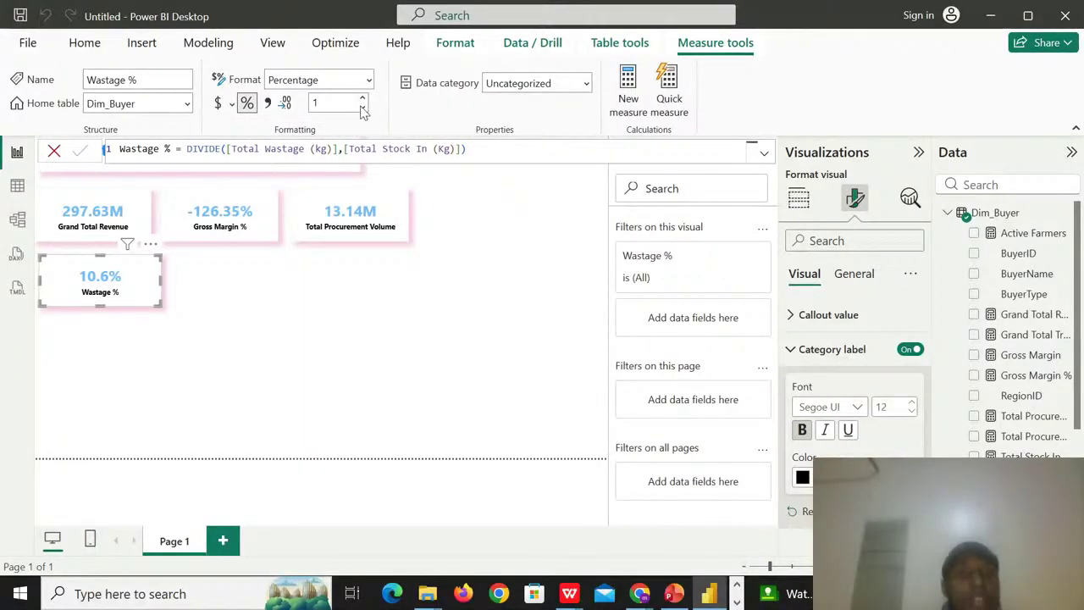
left_click(363, 109)
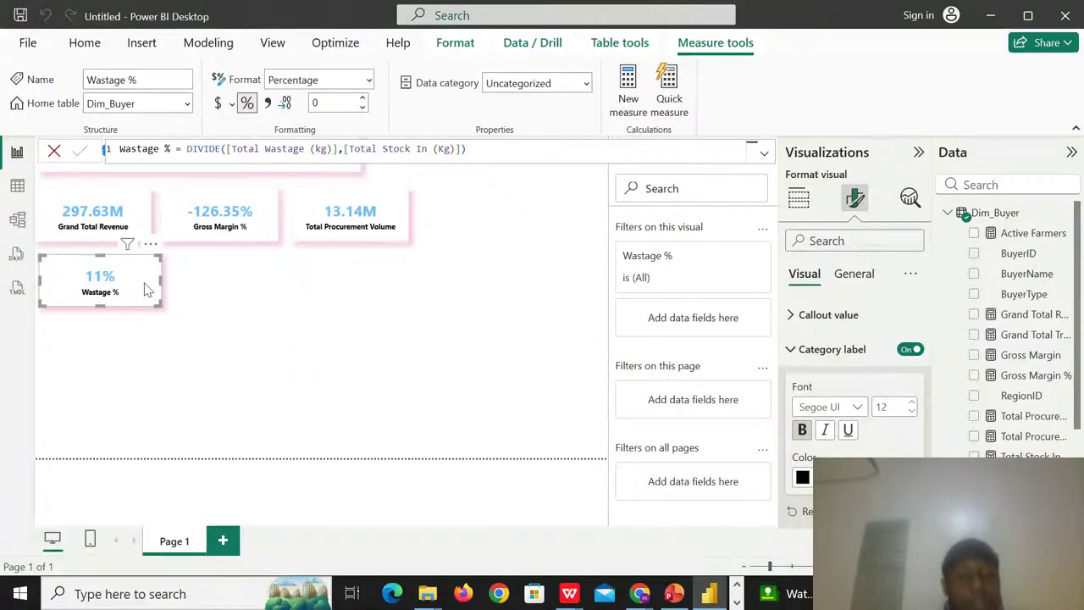
- Duplicate the Wastage % card, align both cards under the first two cards above, and switch the copy's field to Active Farmers
key("ctrl+v")
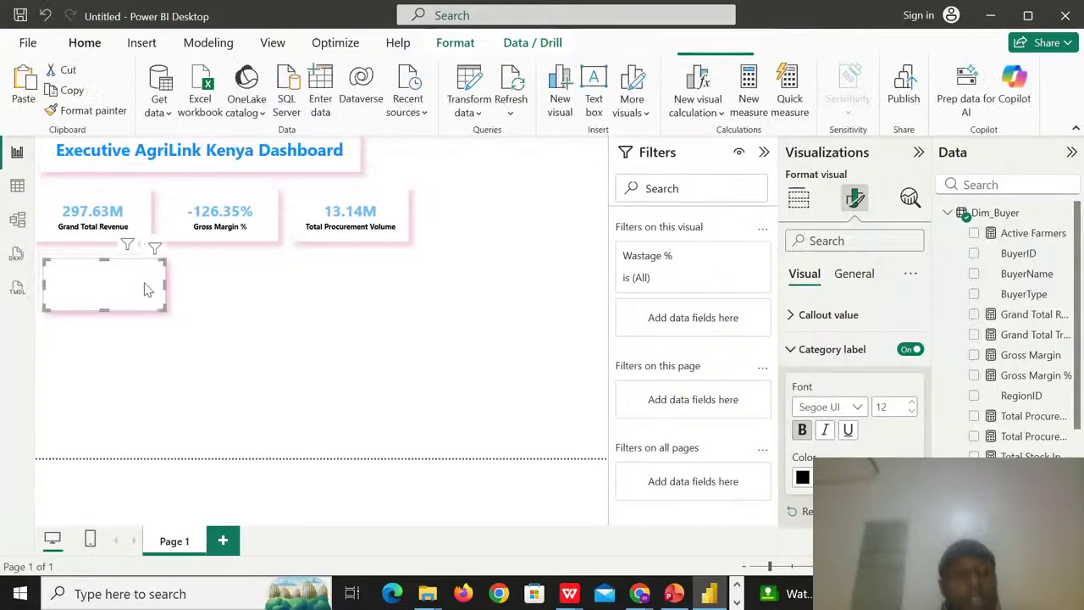
left_click_drag(148, 290, 280, 287)
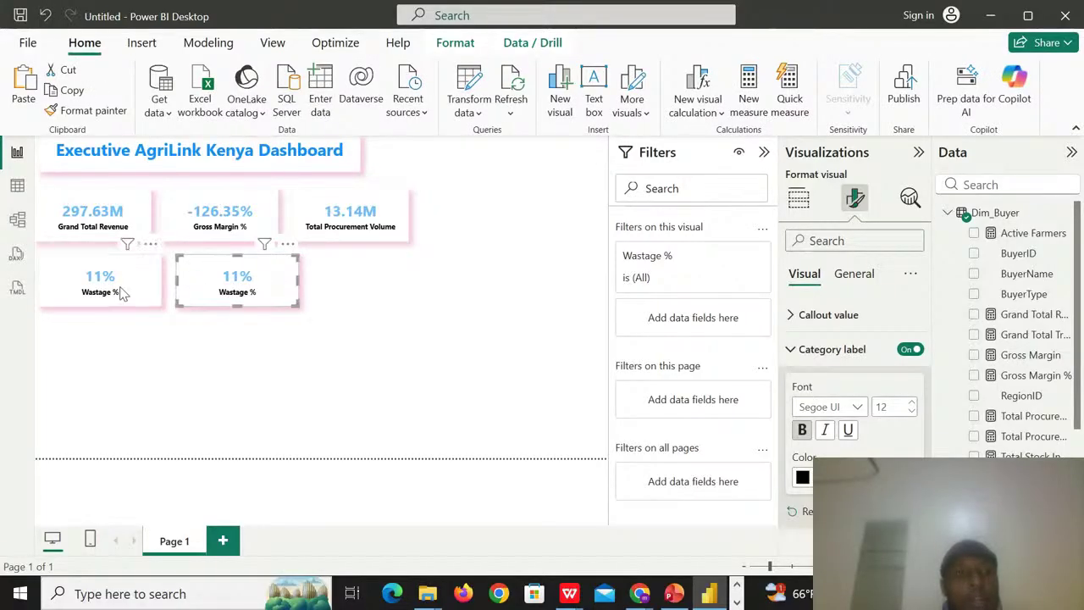
left_click(150, 289)
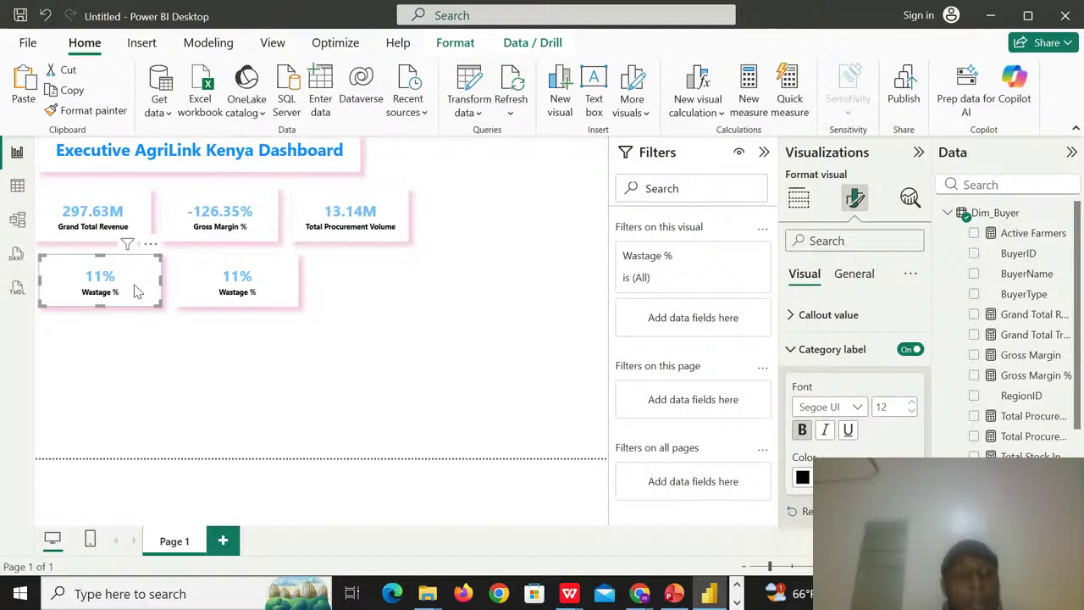
left_click_drag(138, 292, 200, 287)
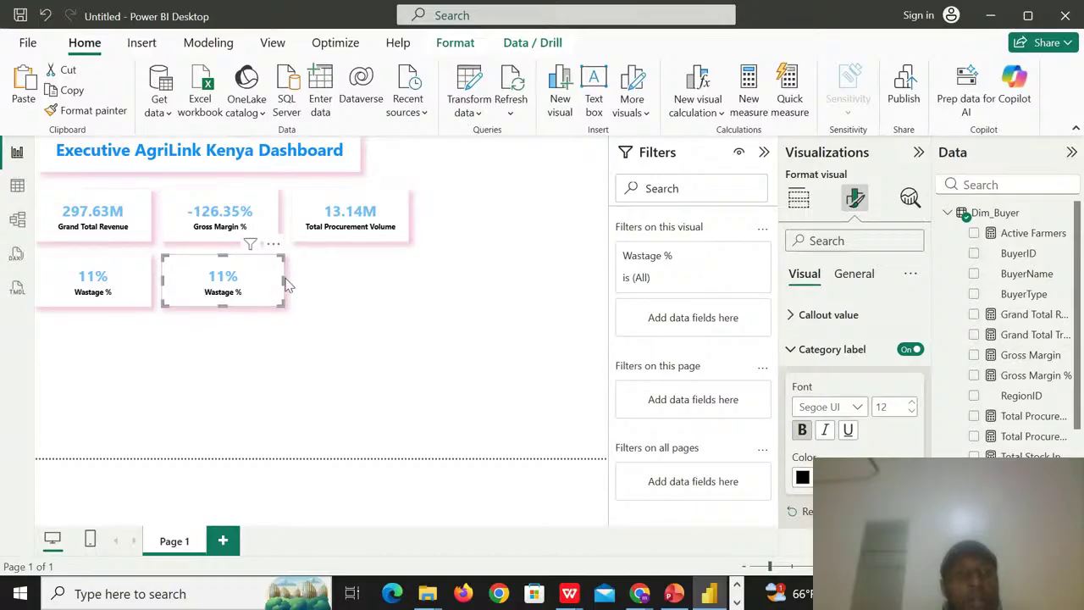
left_click_drag(284, 282, 277, 279)
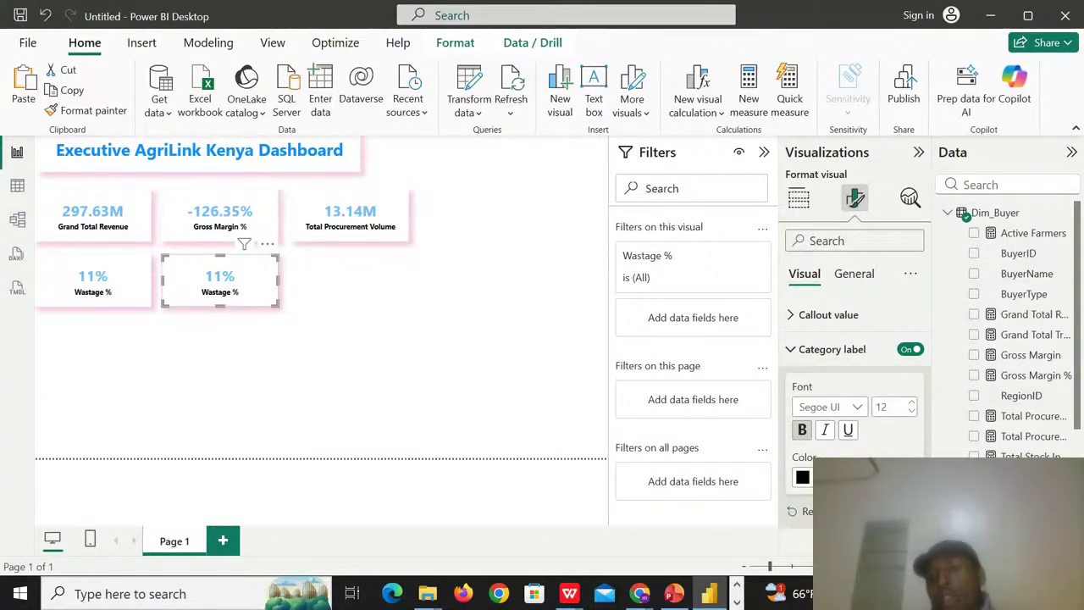
left_click(974, 497)
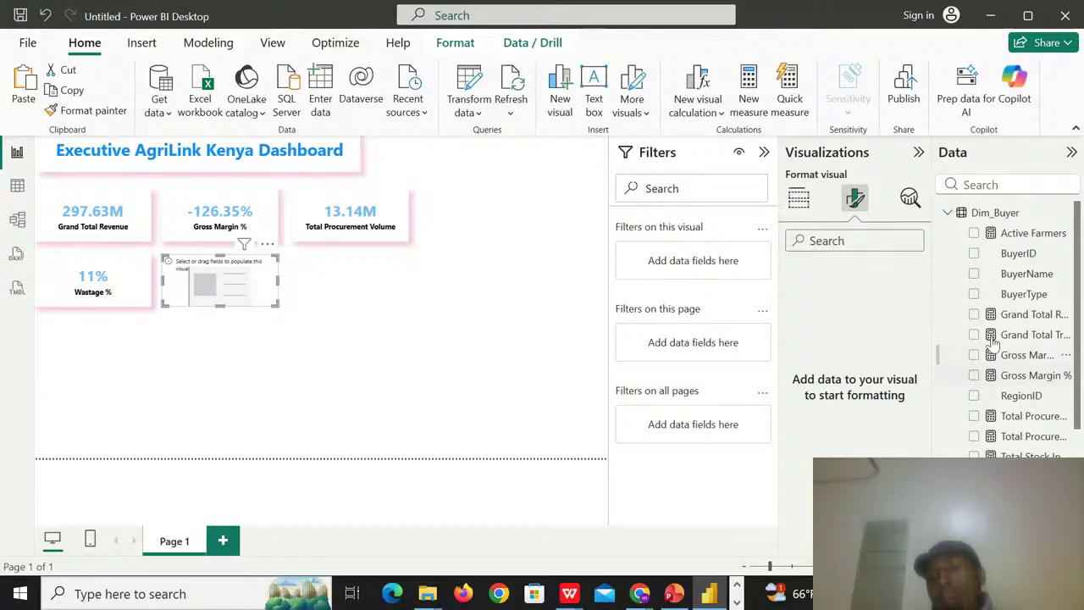
left_click(974, 234)
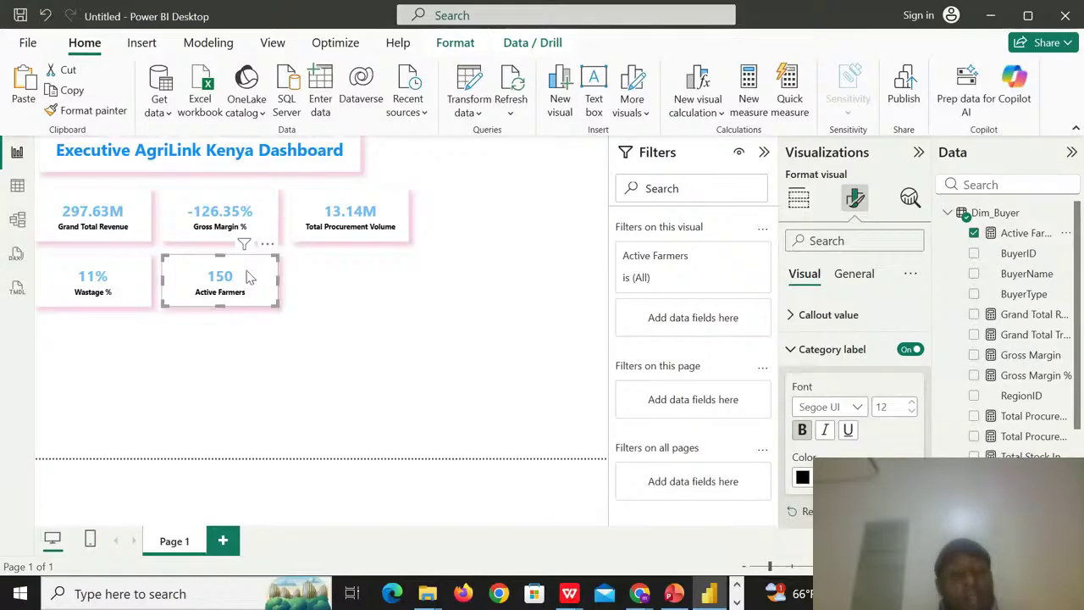
- Duplicate the Active Farmers card below the Total Procurement Volume card and switch the copy's field to Total Wastage (kg)
key("ctrl+v")
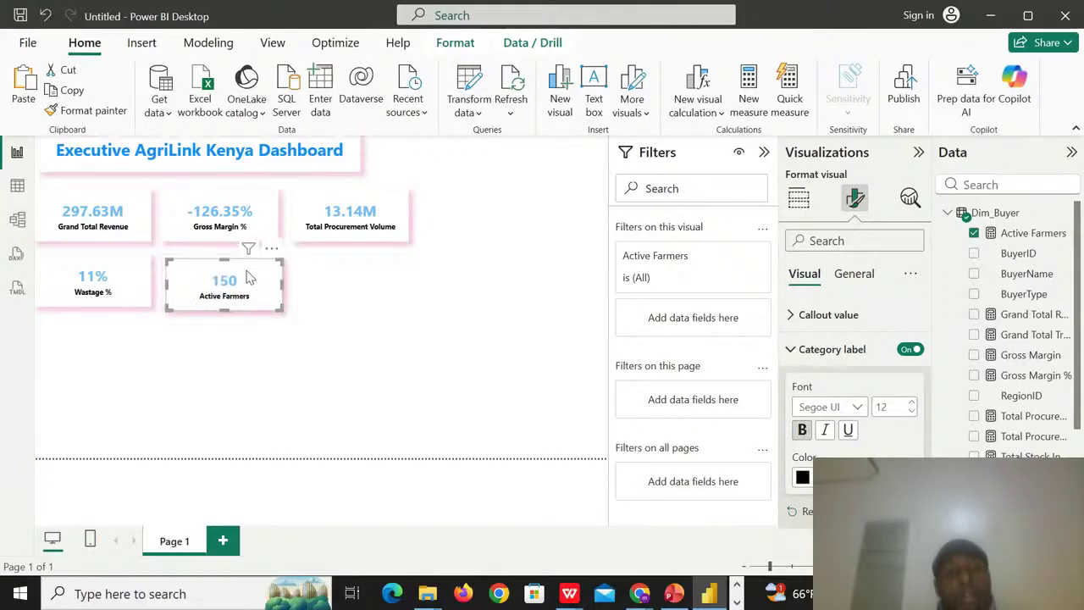
left_click_drag(238, 289, 369, 288)
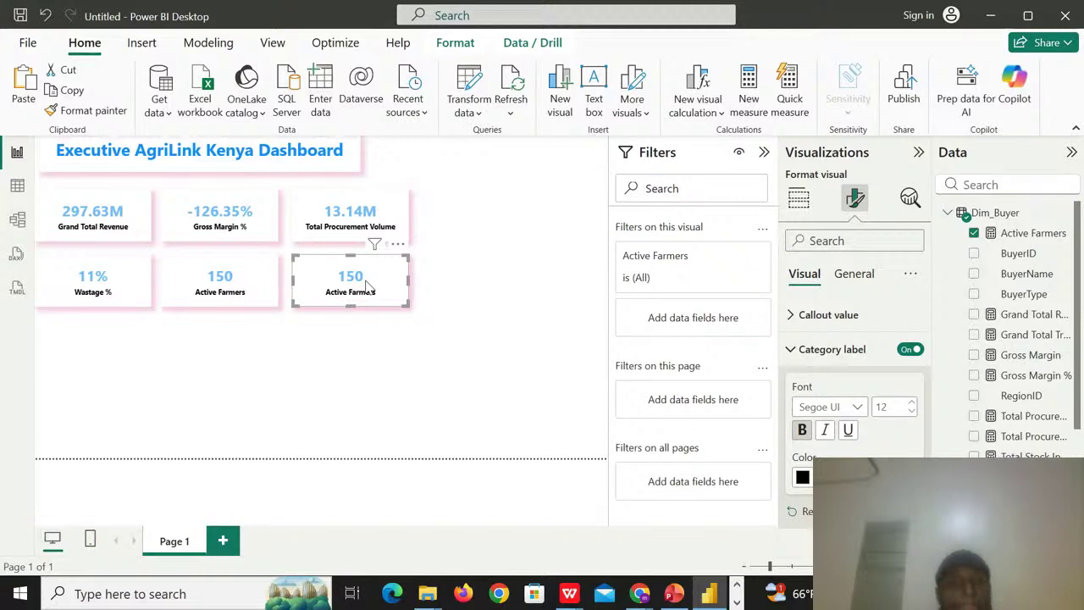
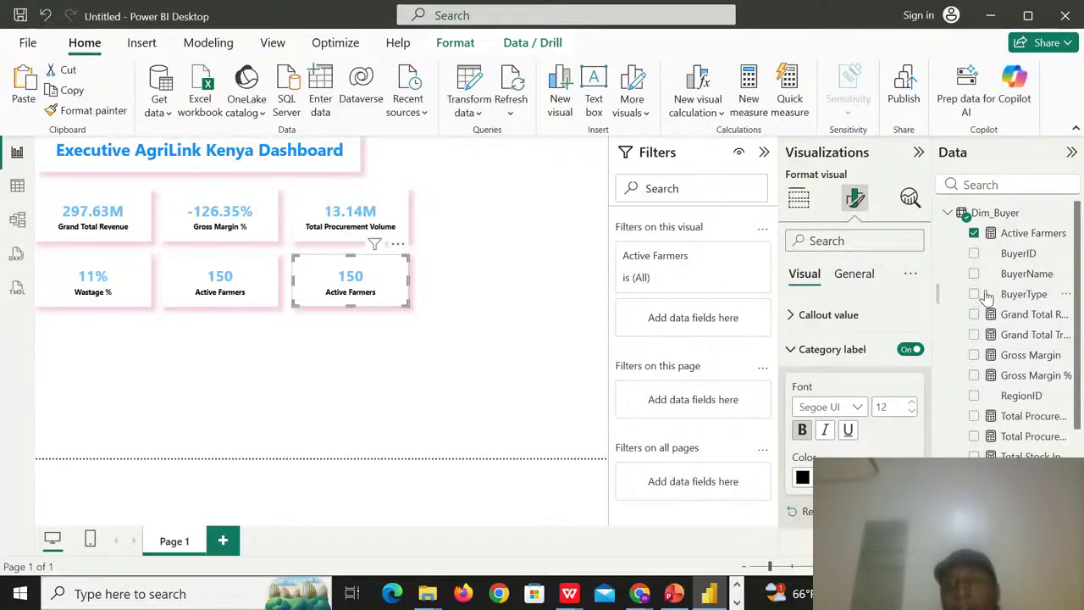
left_click(975, 234)
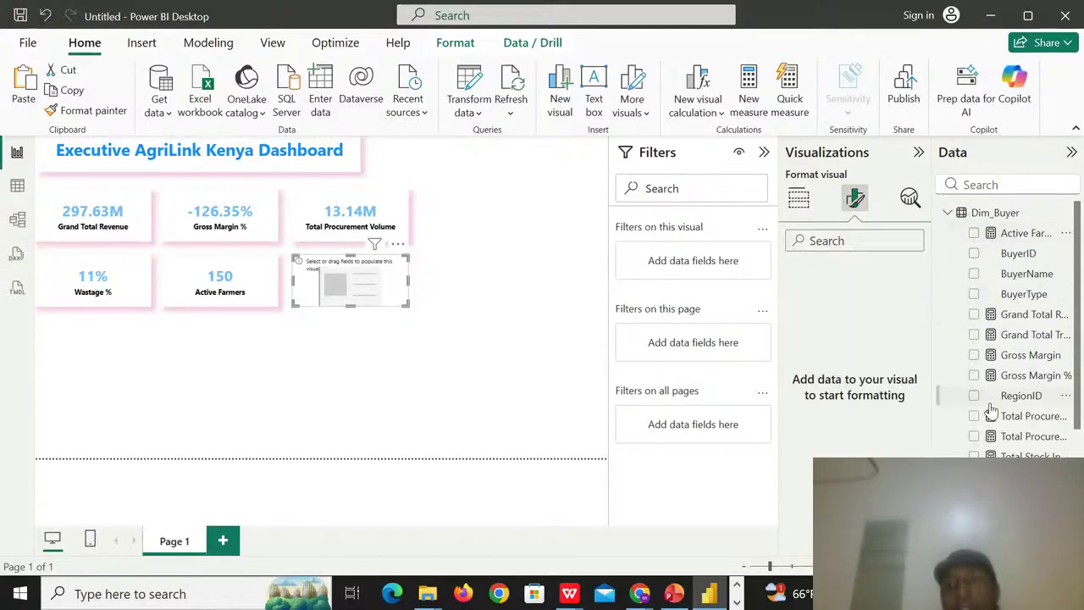
left_click(974, 497)
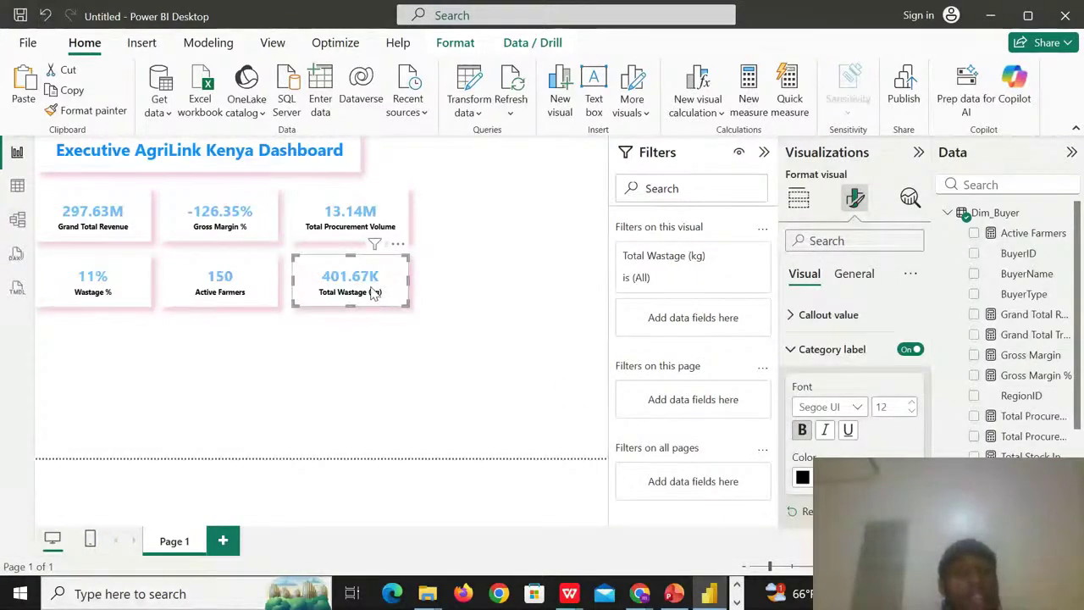
- Swap the second-row positions of the Total Wastage (kg) and Active Farmers cards so Total Wastage (kg) sits beside Wastage %
left_click_drag(341, 285, 211, 385)
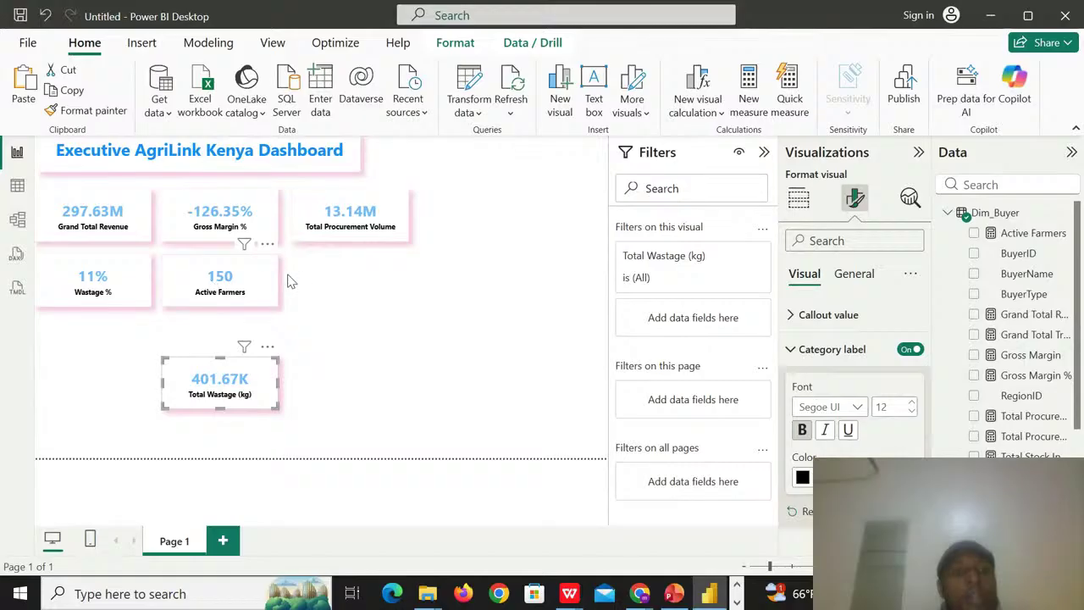
left_click_drag(278, 282, 408, 278)
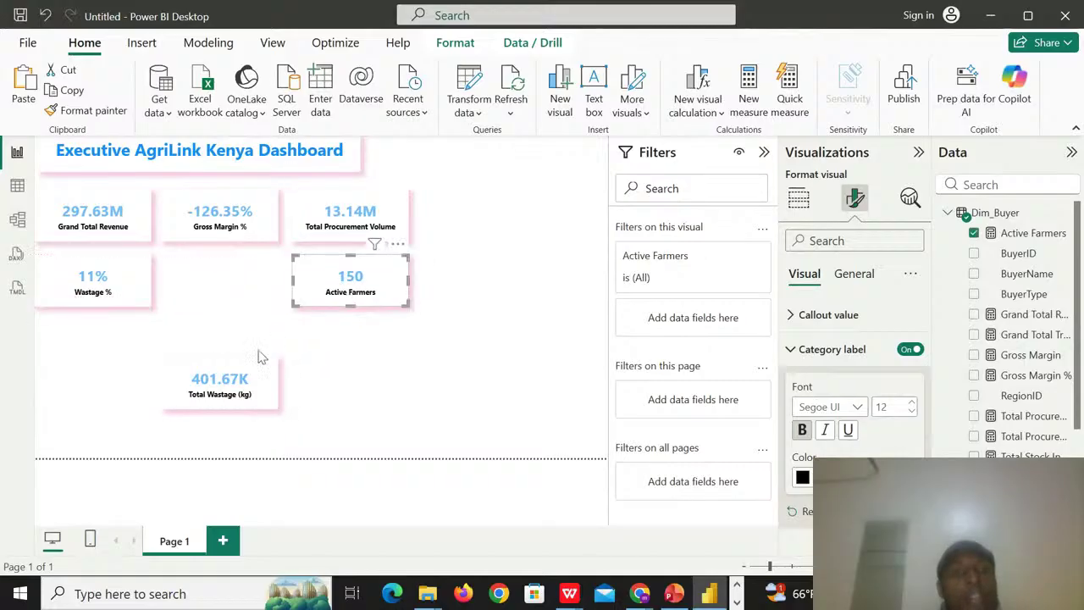
mouse_move(234, 284)
left_mouse_down()
mouse_move(231, 275)
mouse_move(240, 280)
left_mouse_up()
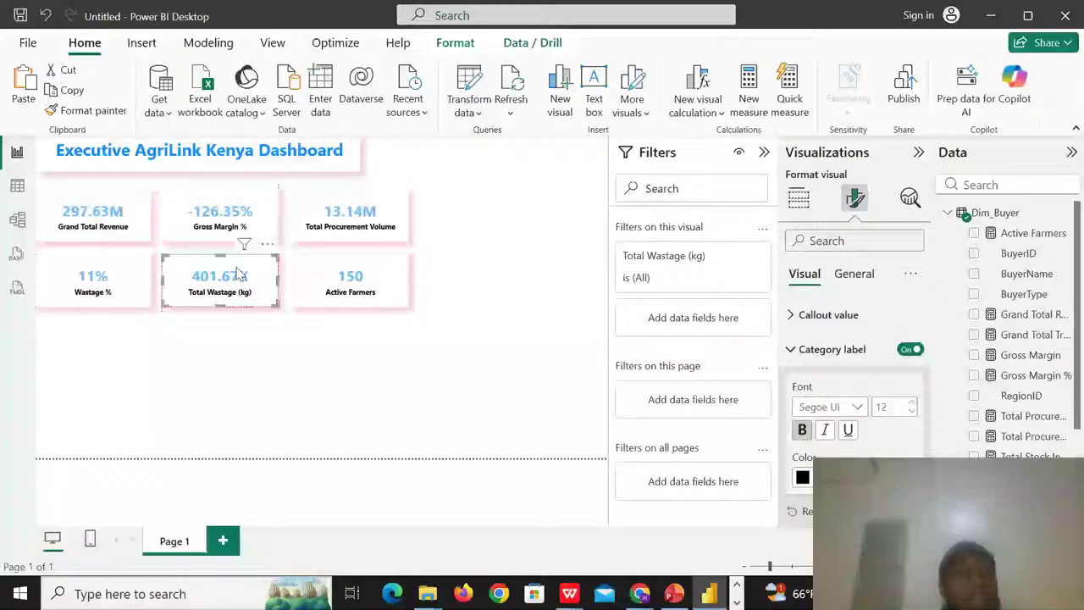
left_click(366, 351)
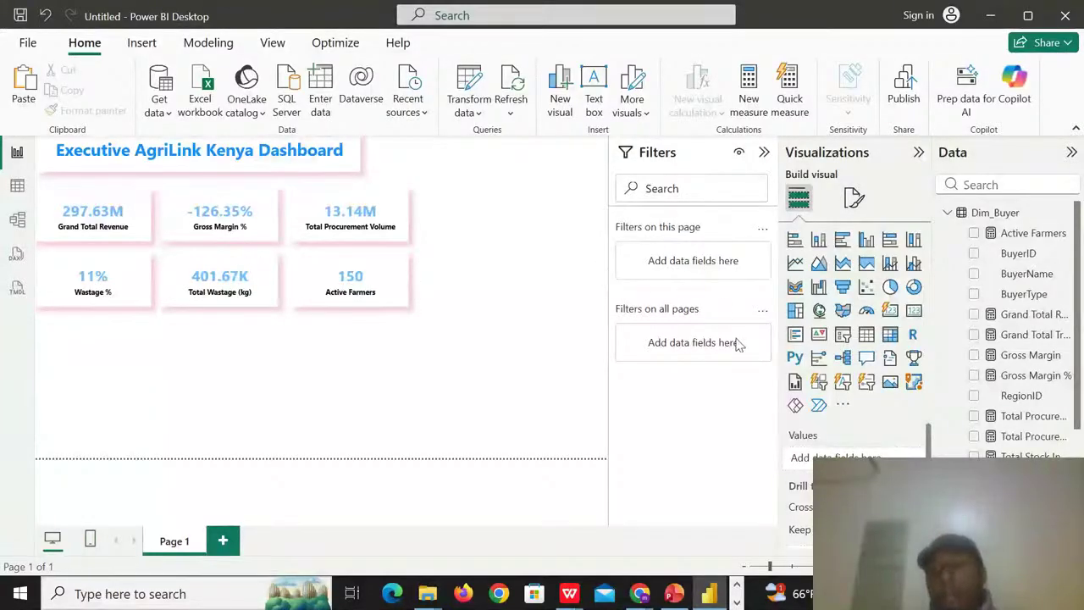
- Add a slicer beside the dashboard title, narrow it slightly and assign it the BuyerName field
left_click(843, 337)
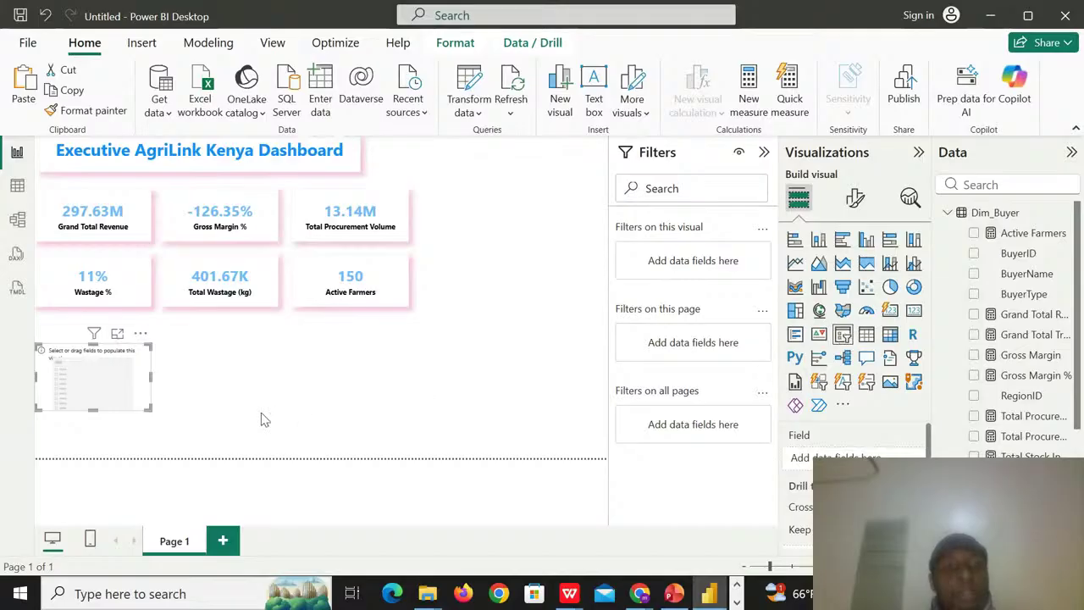
left_click_drag(131, 378, 441, 187)
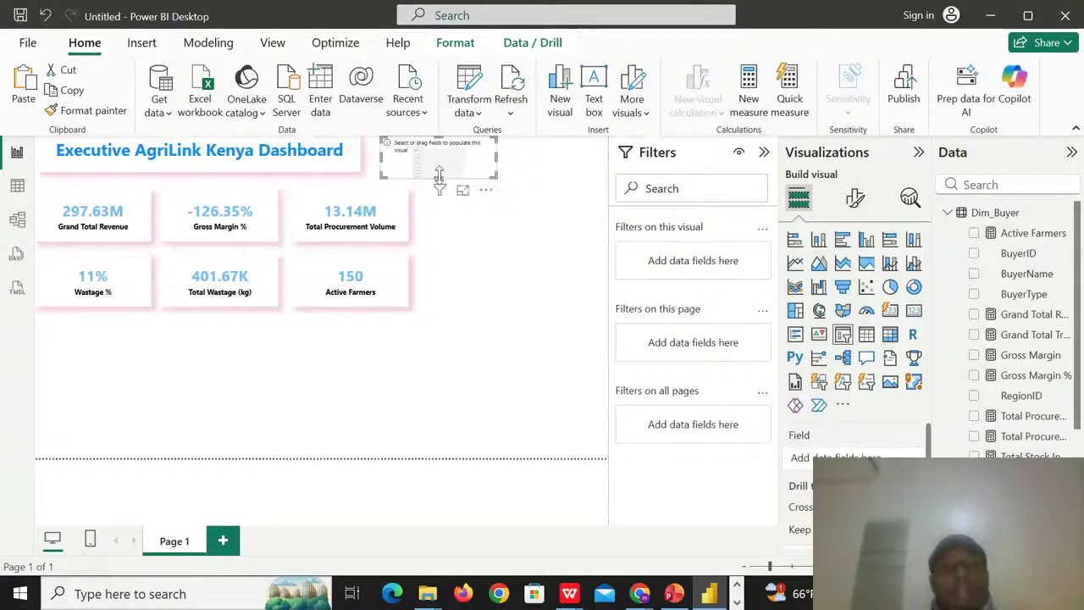
left_click_drag(496, 161, 475, 155)
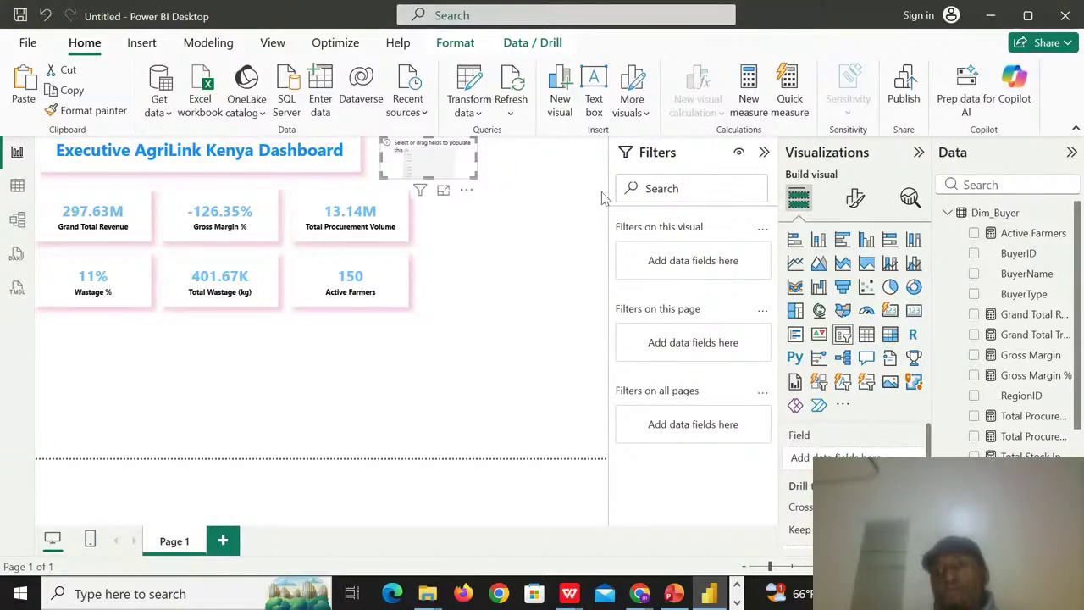
left_click(974, 275)
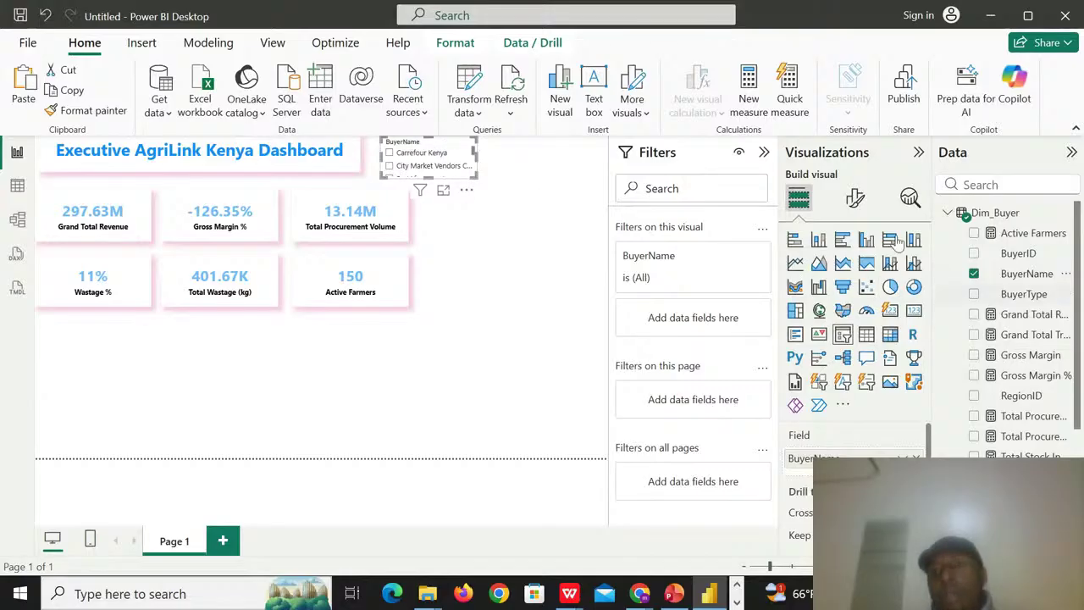
- Set the BuyerName slicer's style to Dropdown and check its list of buyers
left_click(855, 198)
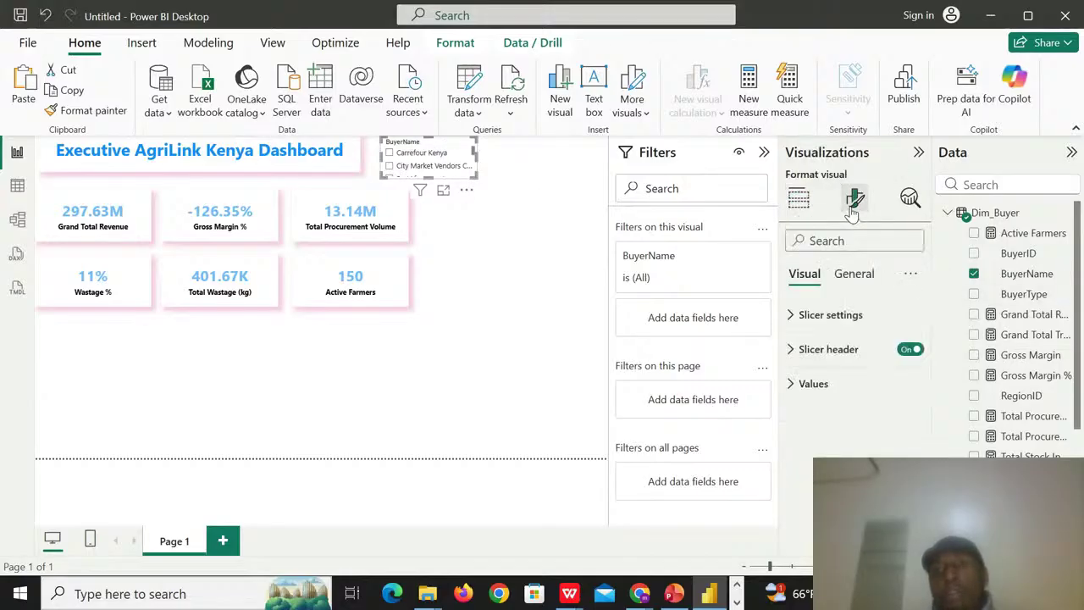
left_click(852, 280)
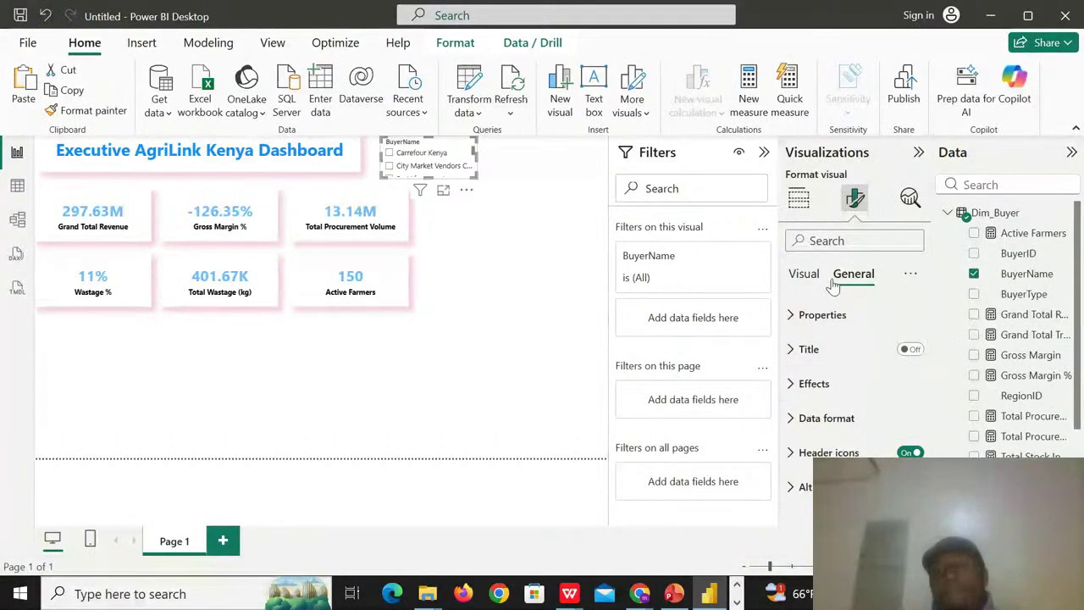
left_click(809, 277)
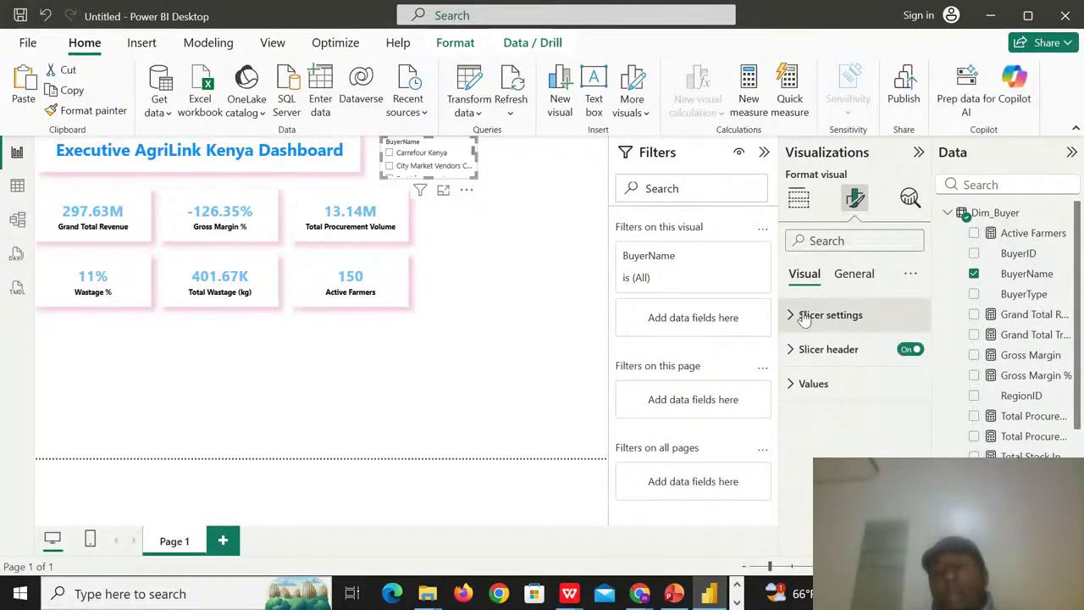
left_click(804, 316)
left_click(891, 403)
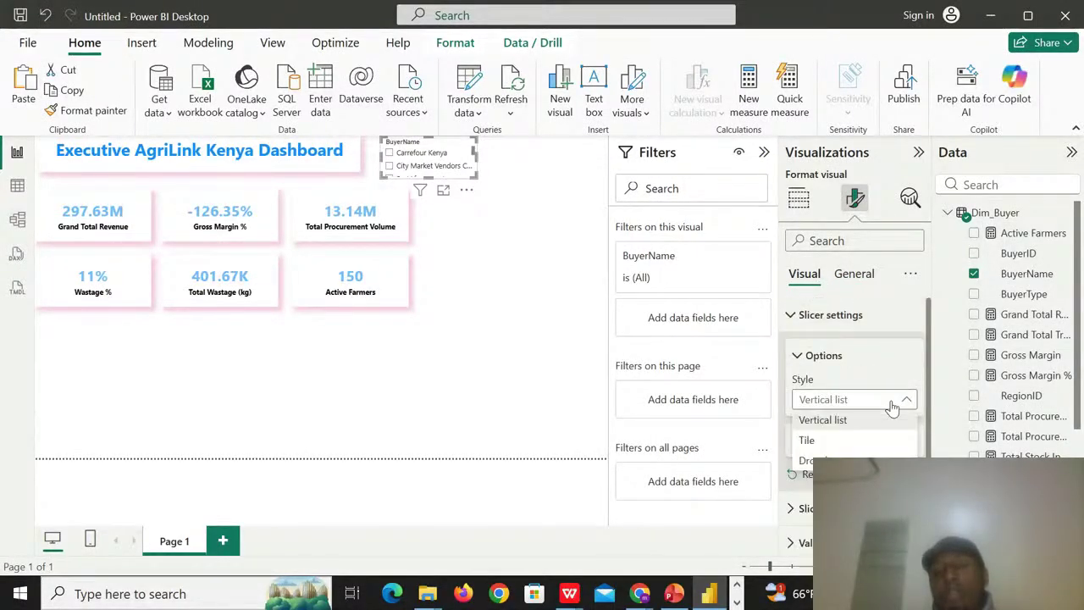
left_click(814, 459)
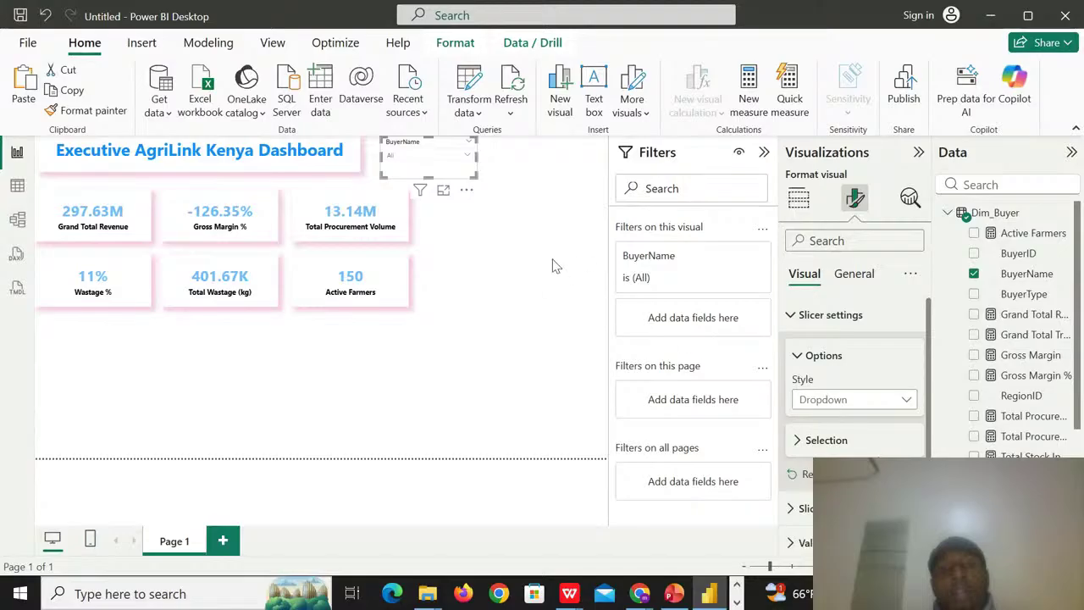
left_click_drag(429, 177, 428, 177)
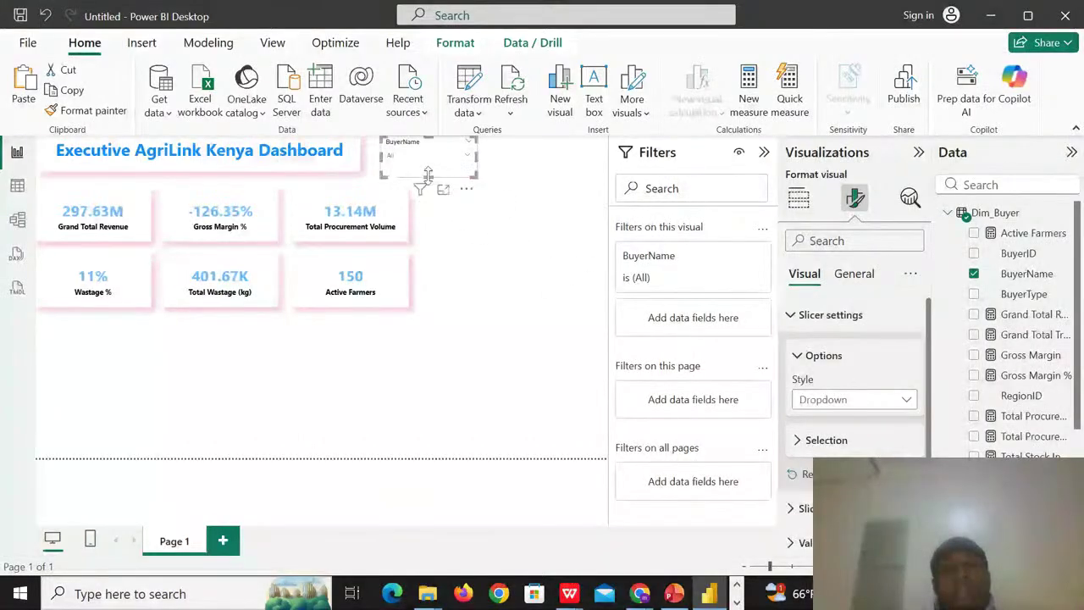
left_click(469, 161)
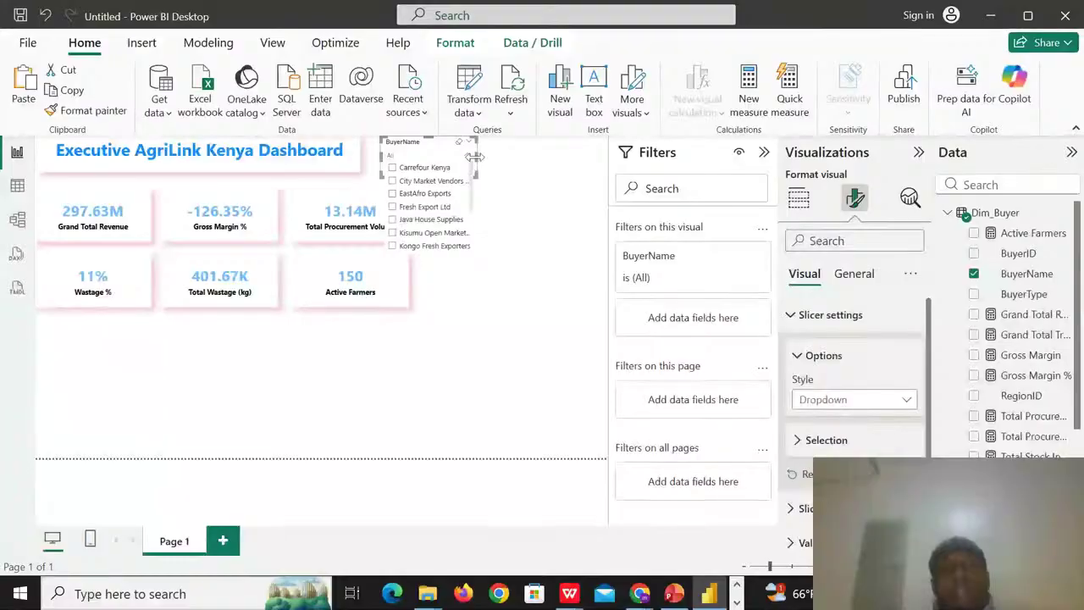
left_click(440, 151)
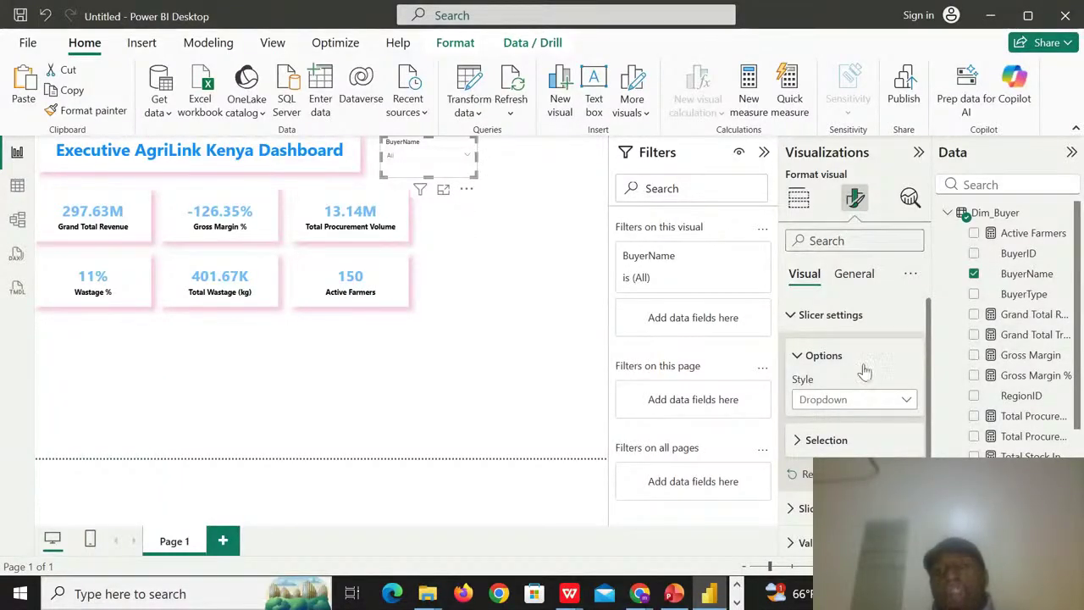
- Fill the BuyerName slicer's background with the lightest tint of the blue theme color
left_click(855, 274)
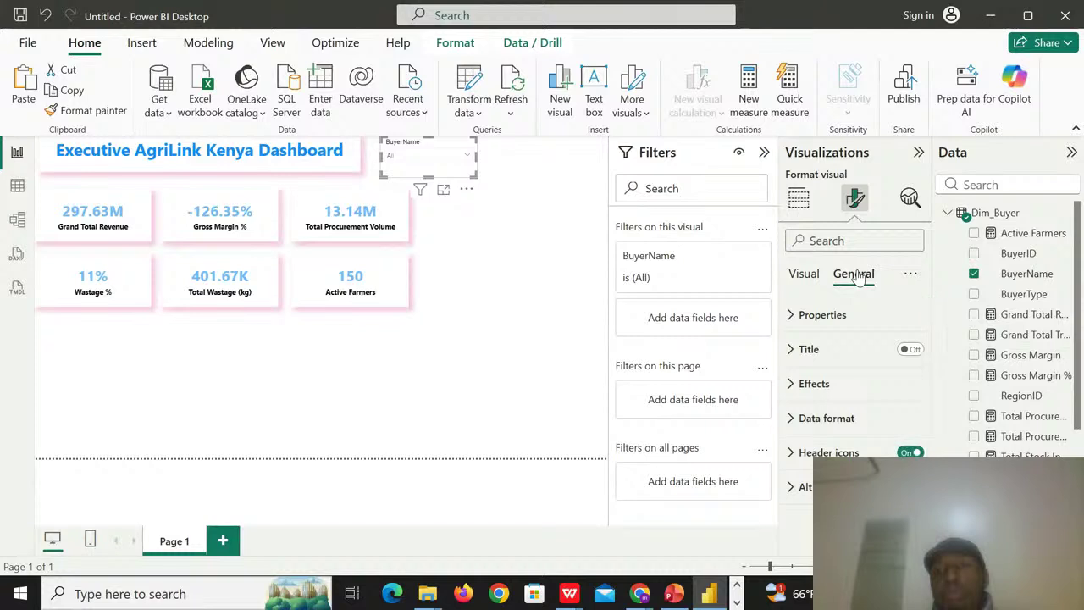
left_click(800, 385)
left_click(902, 424)
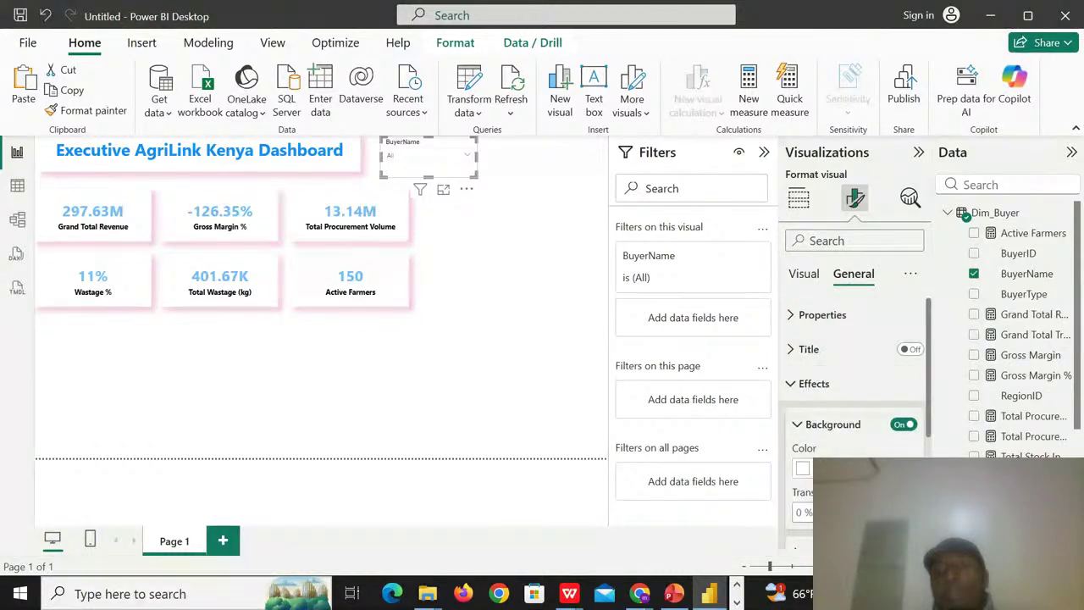
left_click(802, 469)
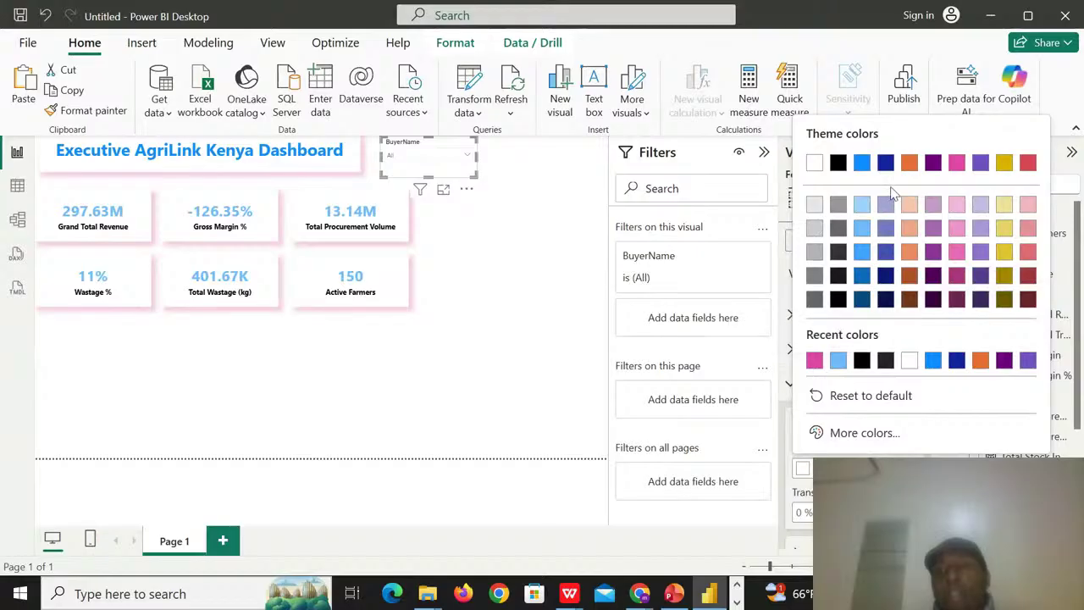
left_click(862, 209)
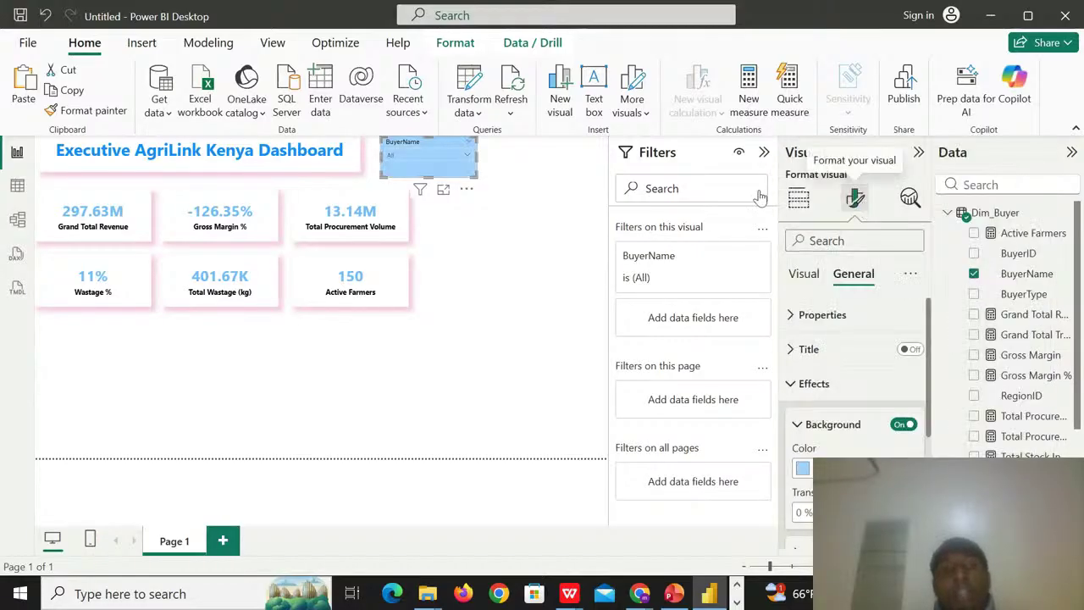
- Test the BuyerName slicer by filtering the cards by Carrefour Kenya and by City Market Vendors Co-op in turn
left_click(466, 161)
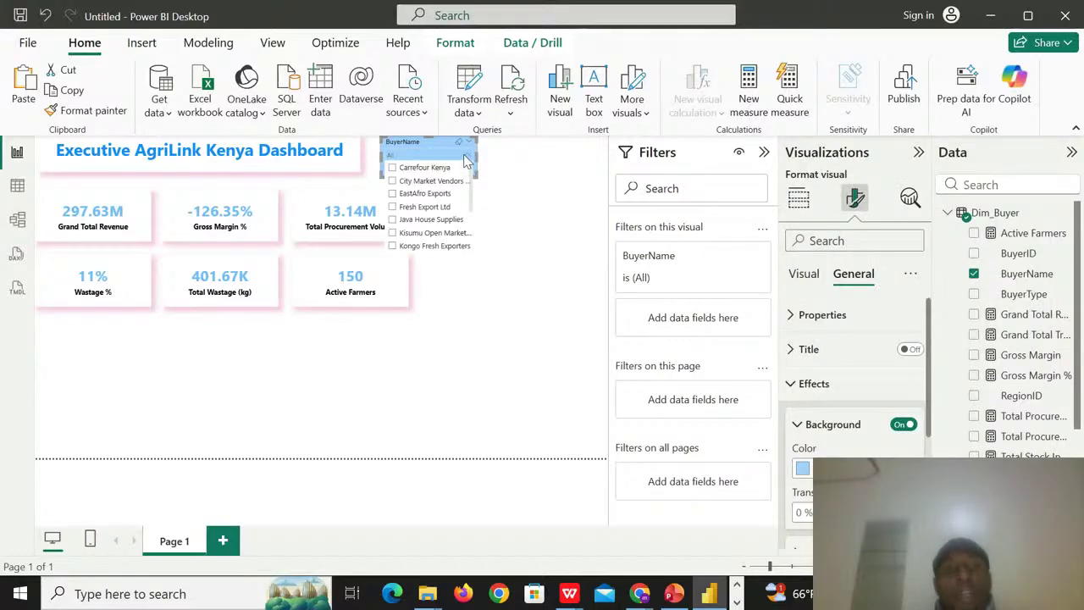
left_click(392, 169)
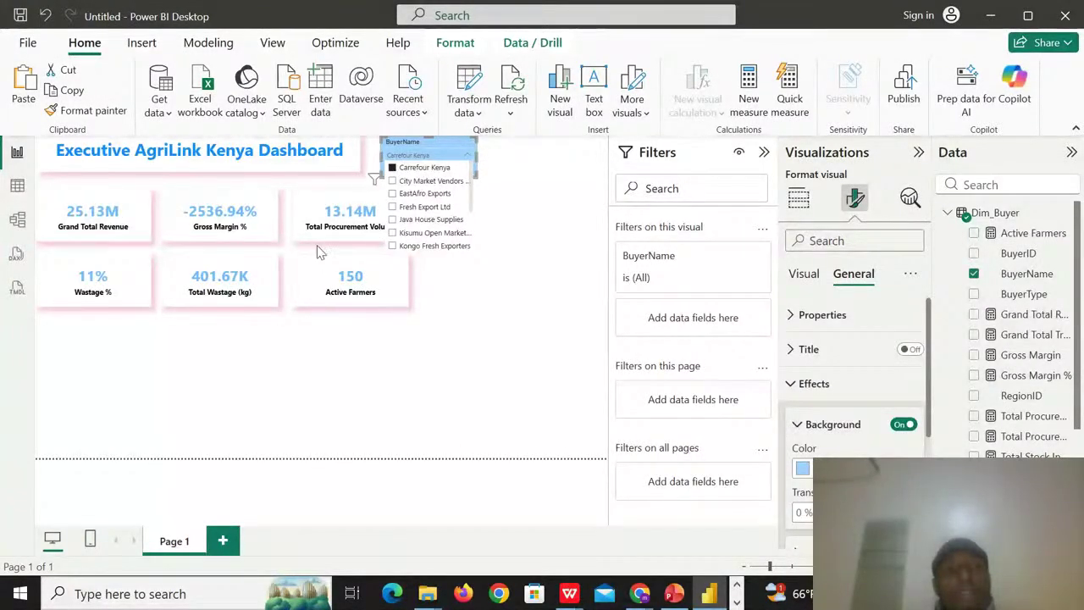
left_click(392, 181)
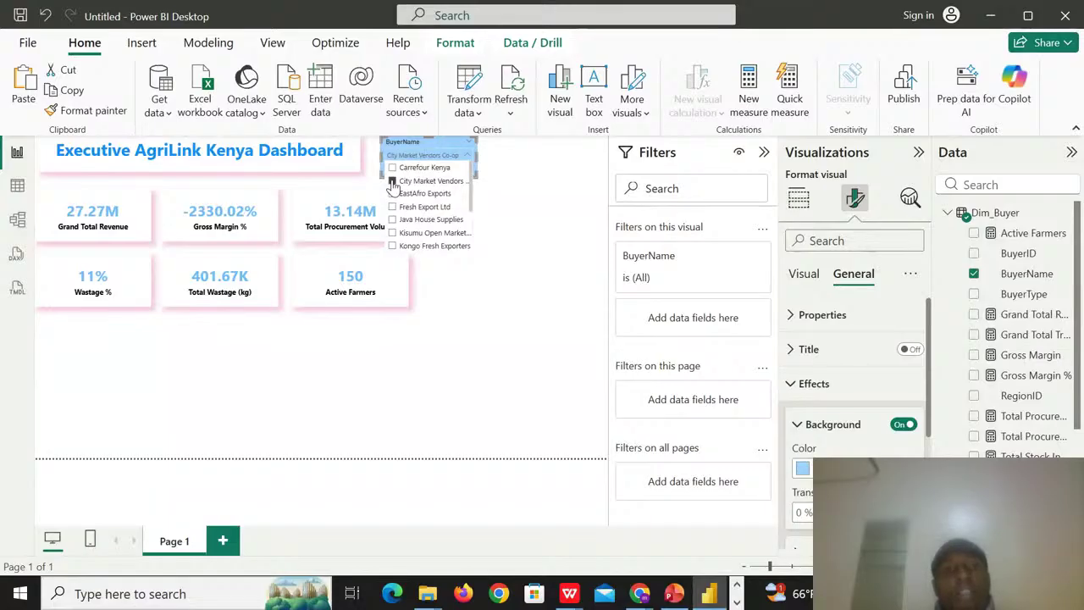
- Filter the cards by Carrefour Kenya again and clear the BuyerName slicer's selection
left_click(392, 168)
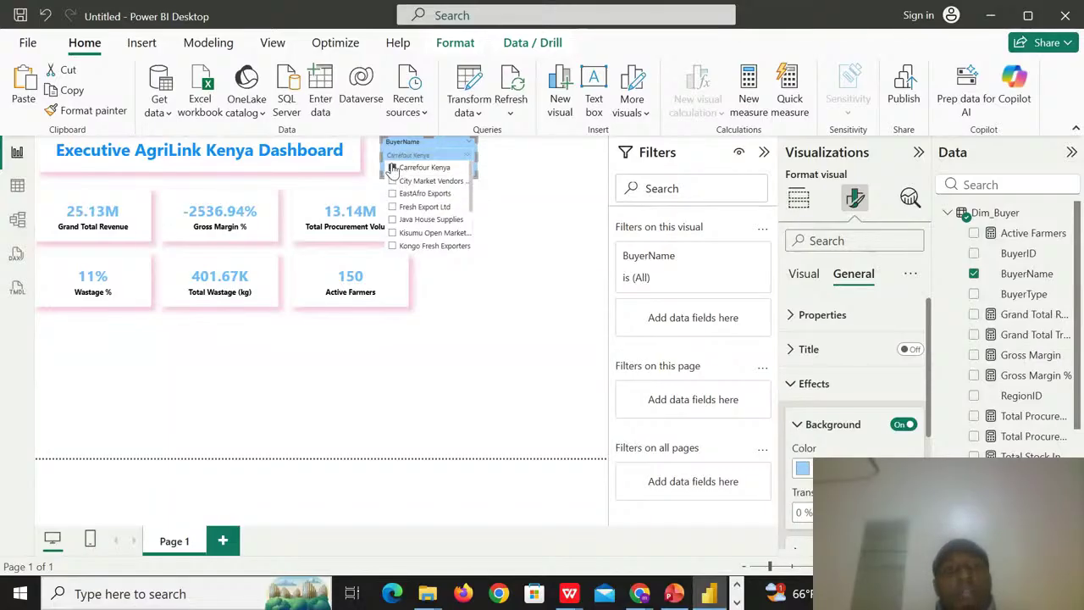
left_click(392, 168)
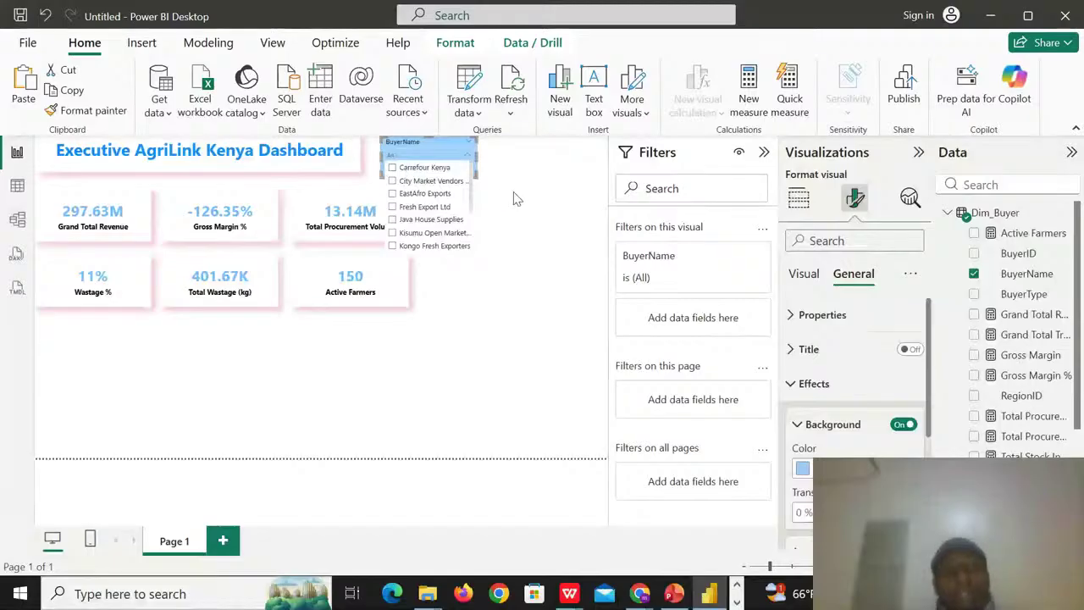
left_click(548, 203)
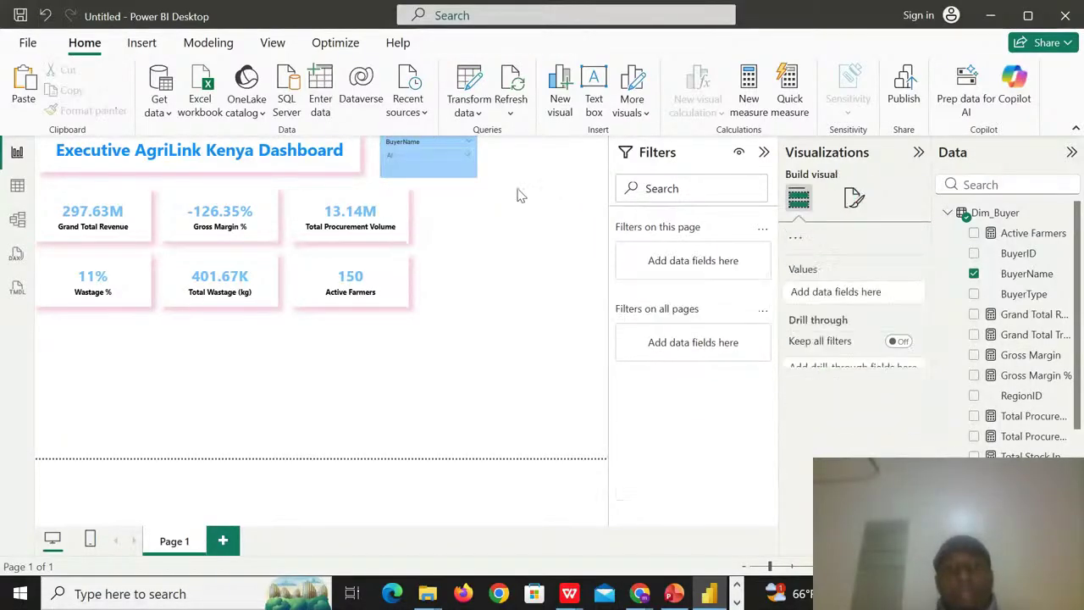
- Duplicate the BuyerName slicer, place the copy beside the original in the title row and narrow it slightly
left_click(453, 175)
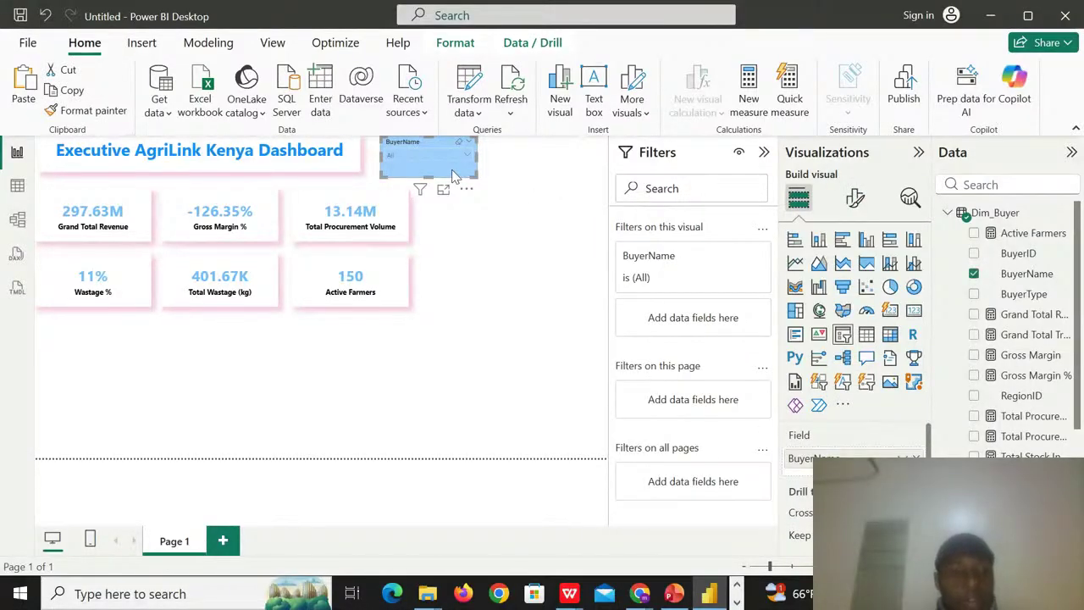
key("ctrl+v")
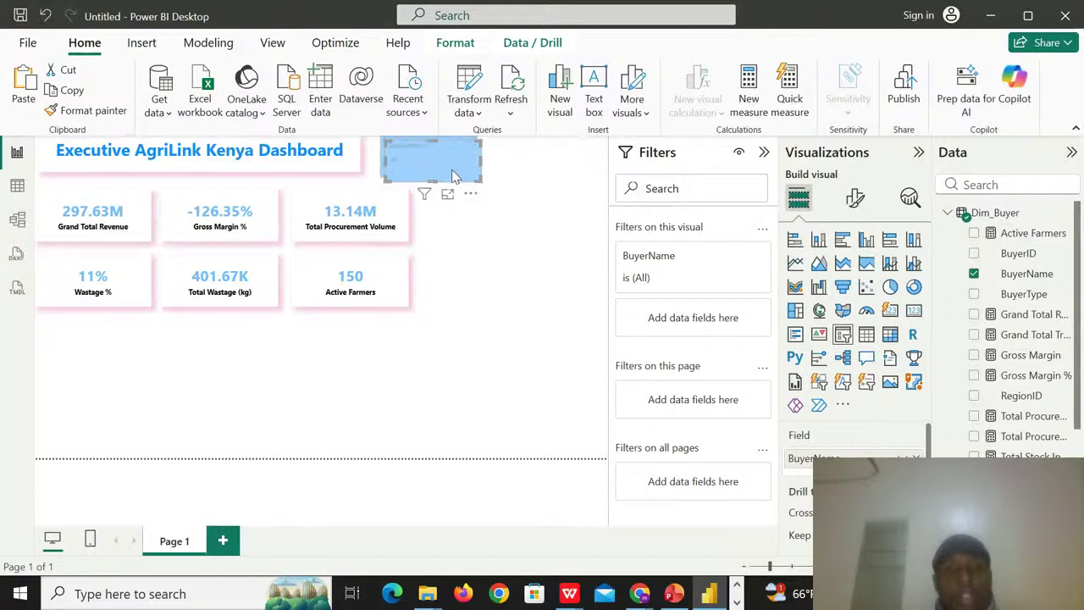
left_click_drag(462, 175, 568, 172)
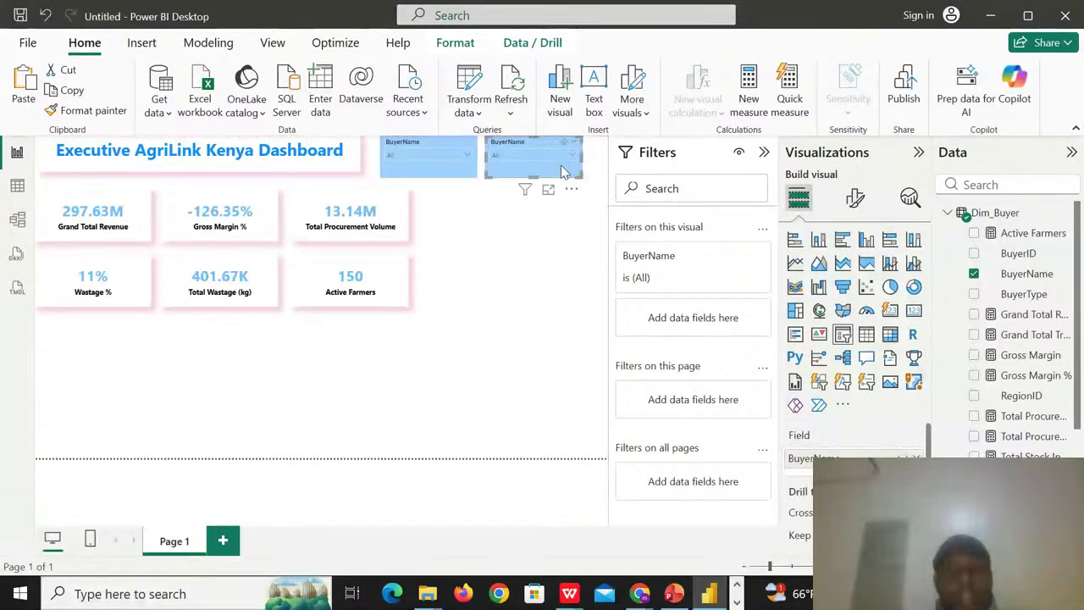
left_click(572, 161)
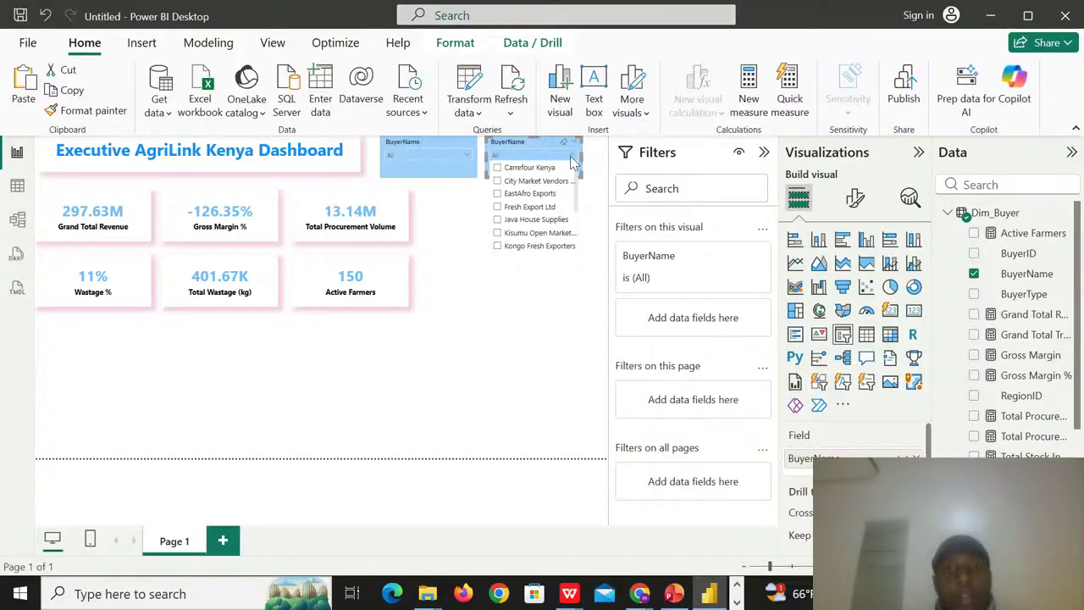
left_click_drag(580, 155, 551, 163)
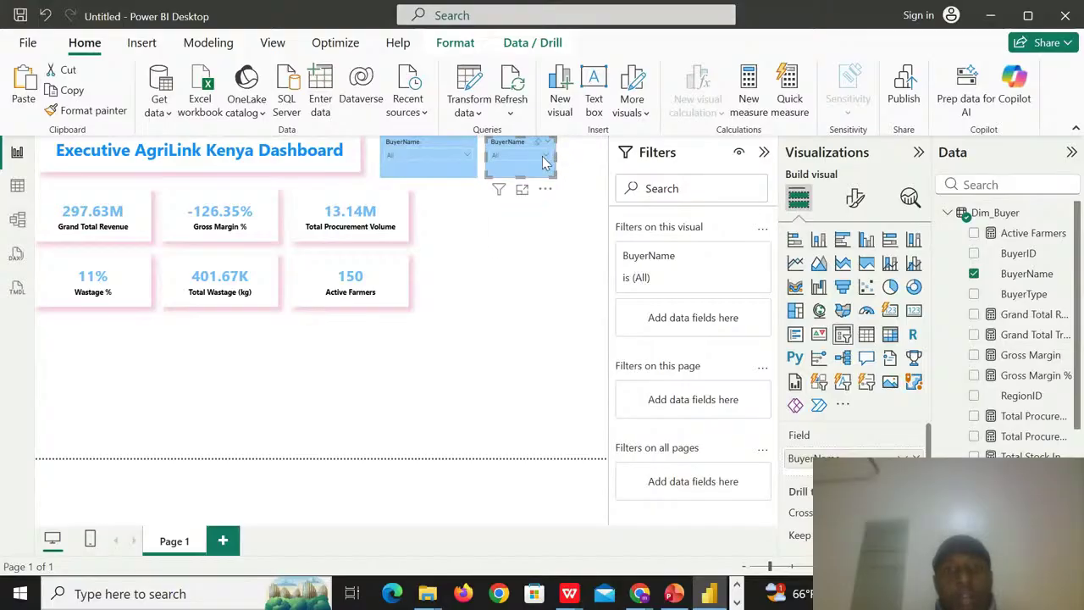
left_click(544, 161)
left_click_drag(554, 156, 573, 153)
left_click(566, 159)
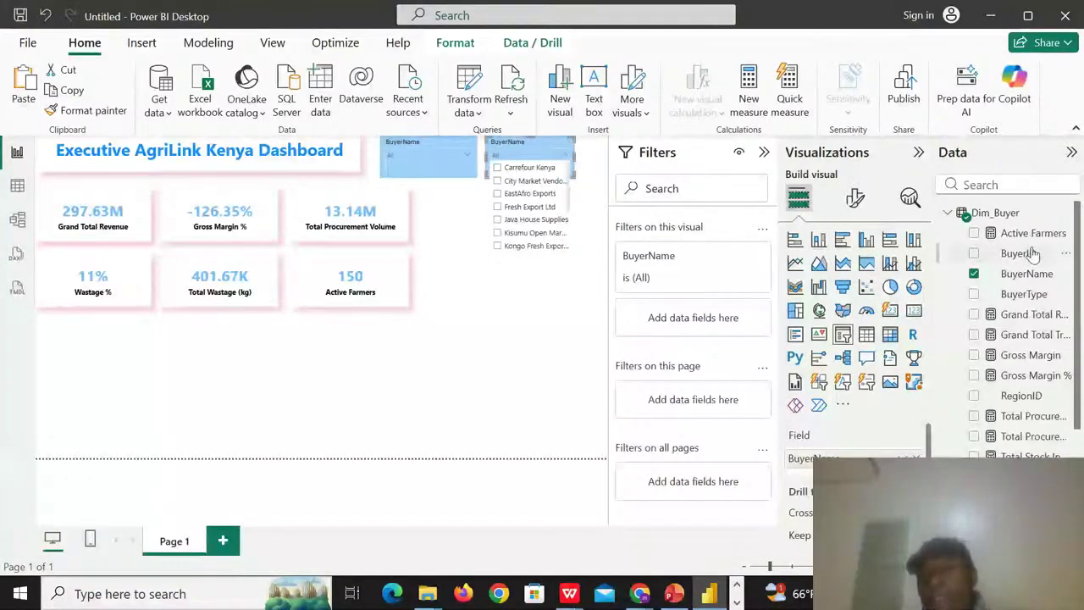
- Replace the duplicated slicer's BuyerName field with MonthName from the Dim_Date table
left_click(974, 274)
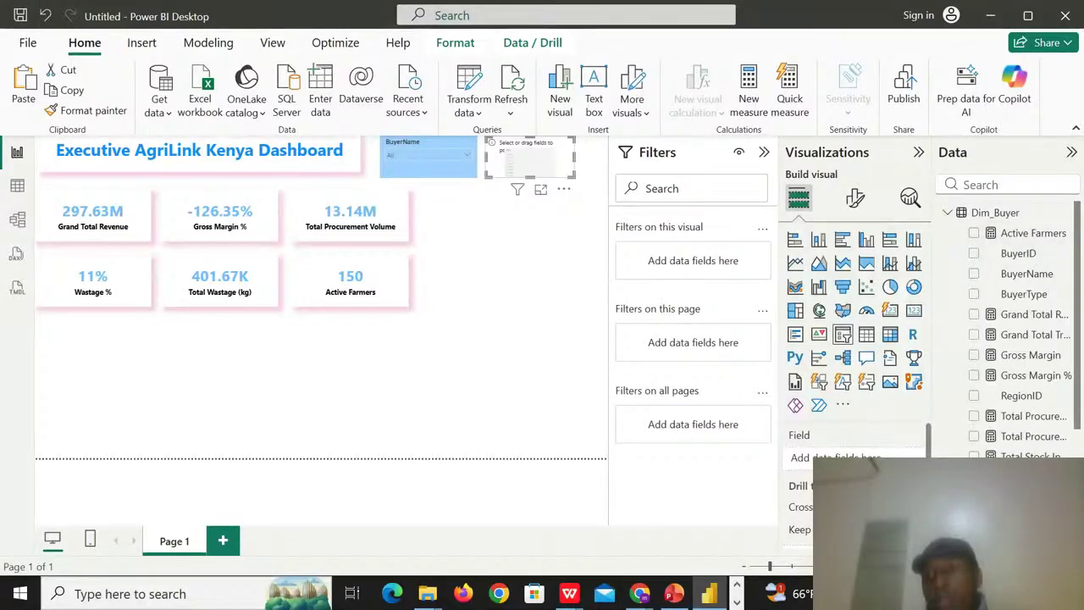
scroll(1002, 234, "down", 3)
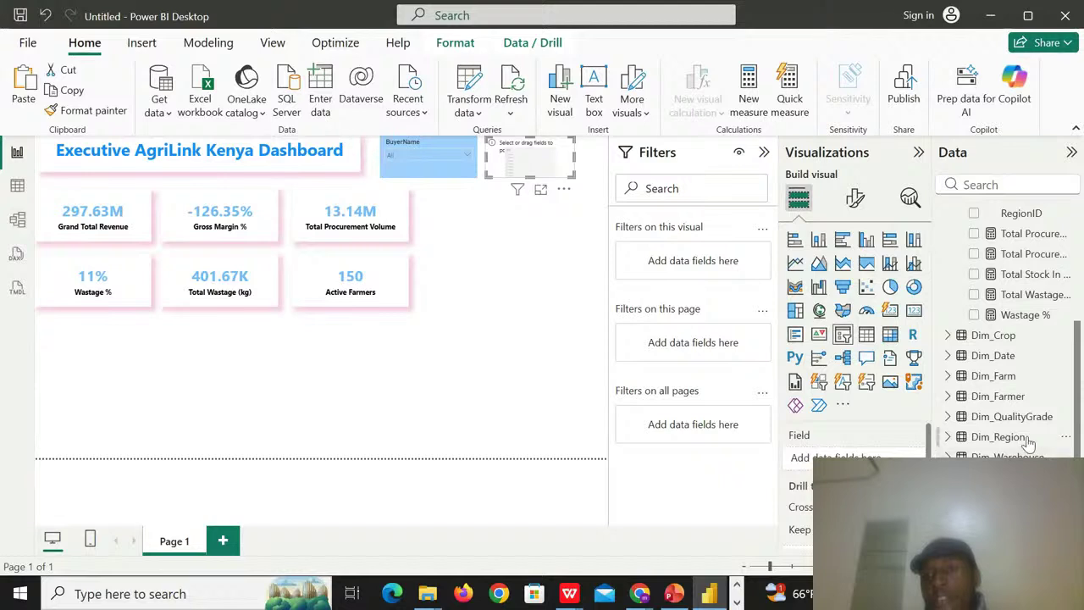
left_click(948, 356)
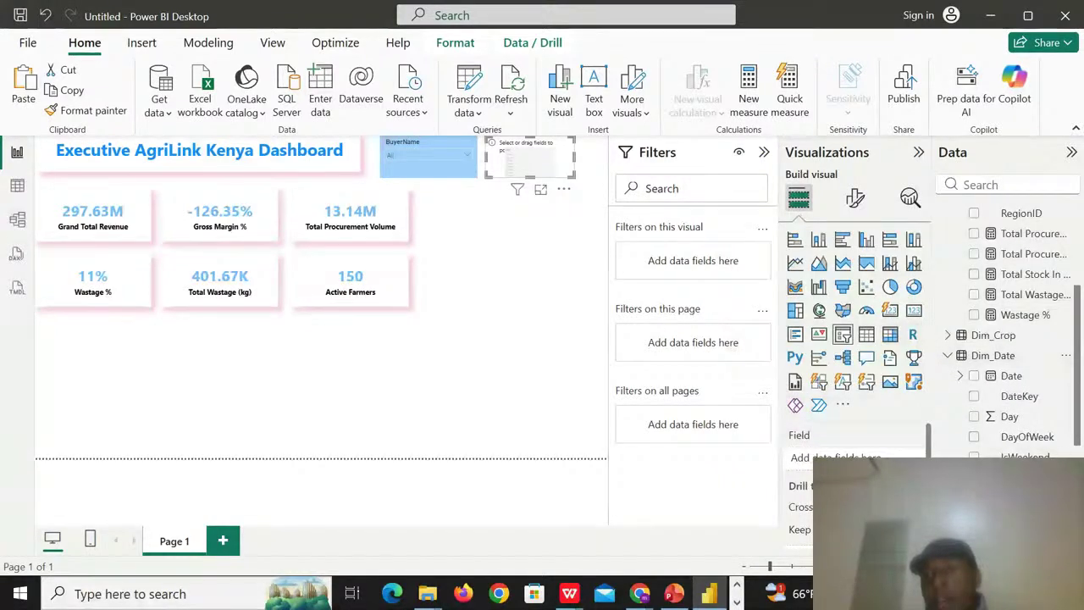
left_click(974, 498)
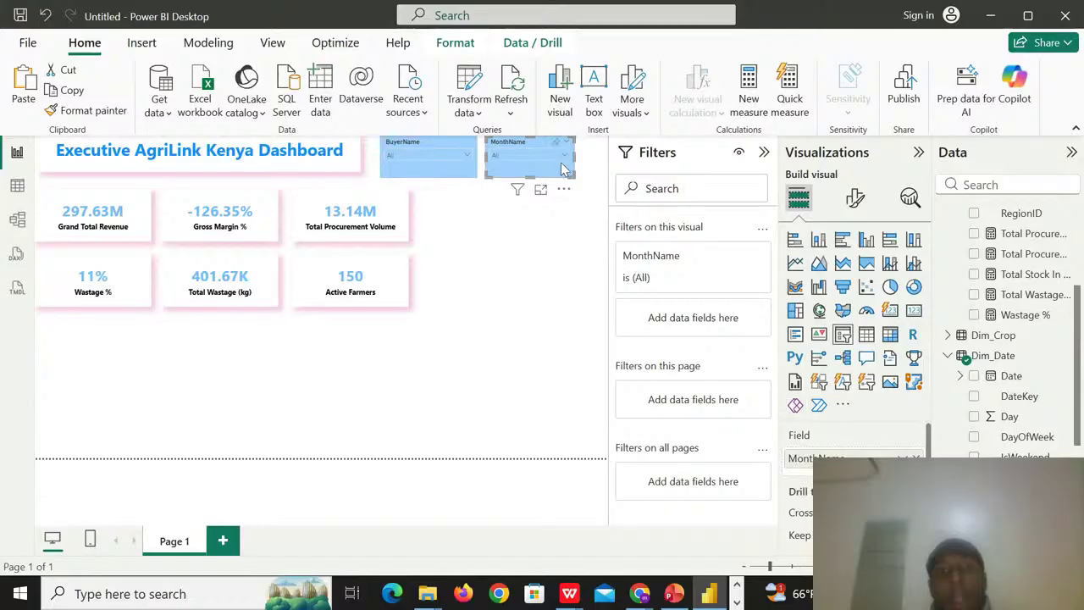
- Test the MonthName slicer by filtering the cards by April and August in turn, and clear the selection
left_click(563, 165)
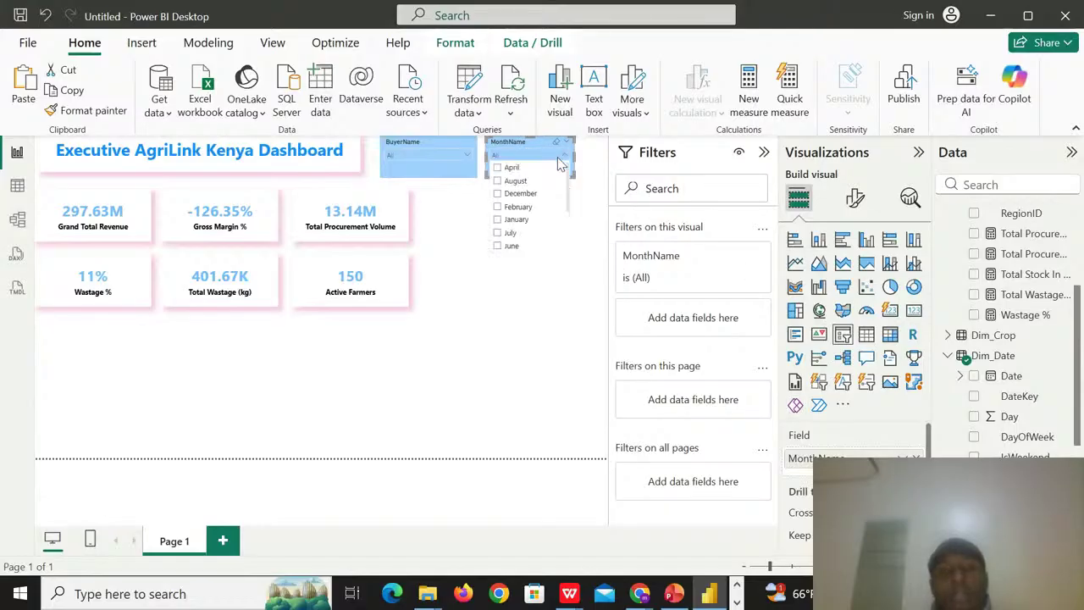
left_click(497, 168)
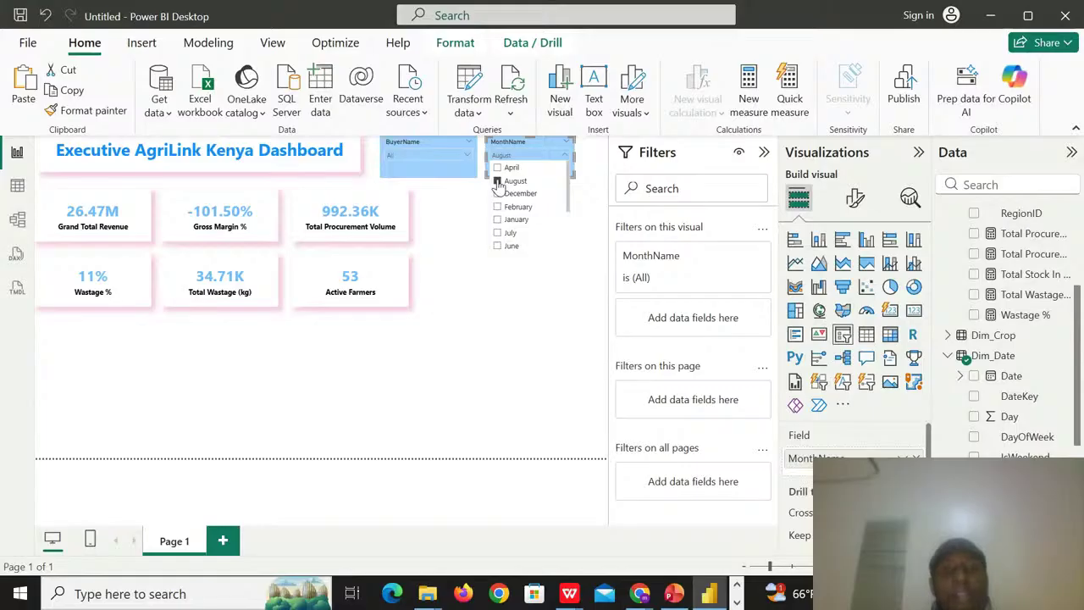
left_click(498, 180)
left_click(472, 229)
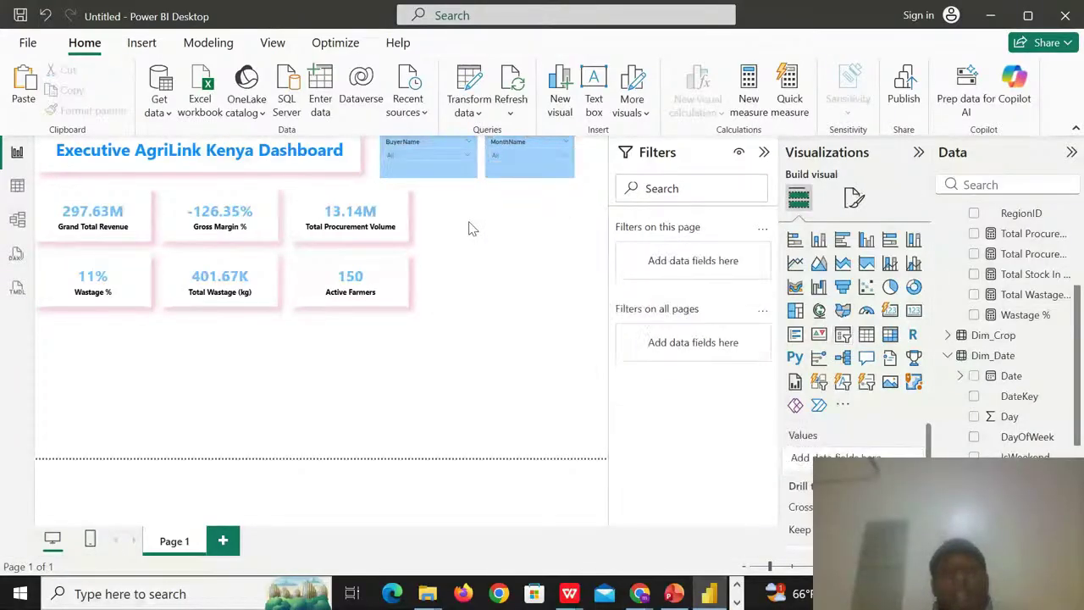
- Widen the MonthName slicer to the page's right edge and extend the BuyerName slicer on both sides to fill the gap beside the title
left_click(568, 173)
left_click_drag(573, 156, 580, 182)
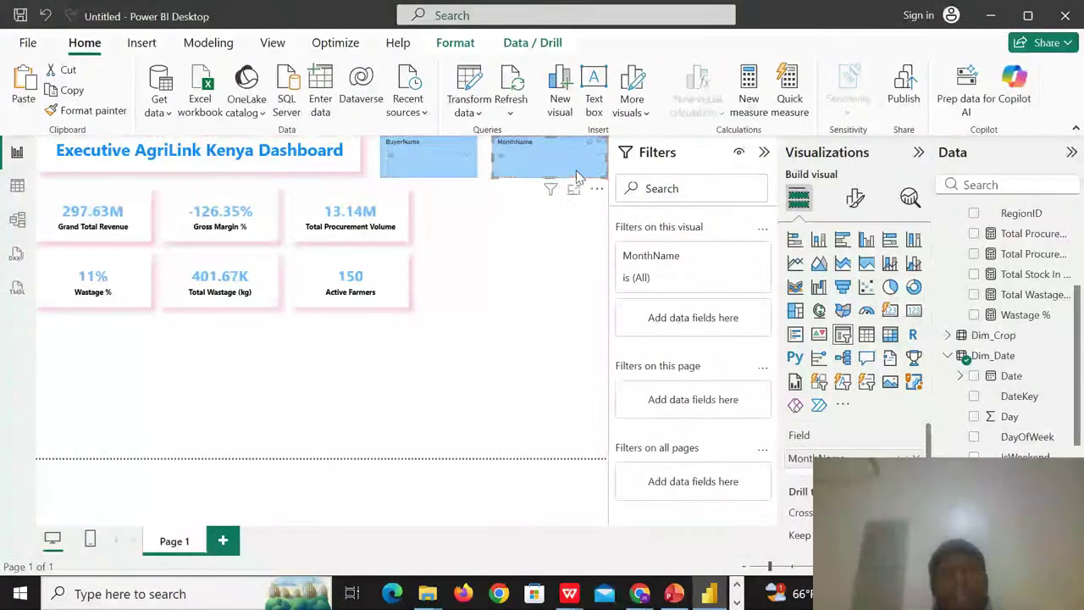
left_click(455, 173)
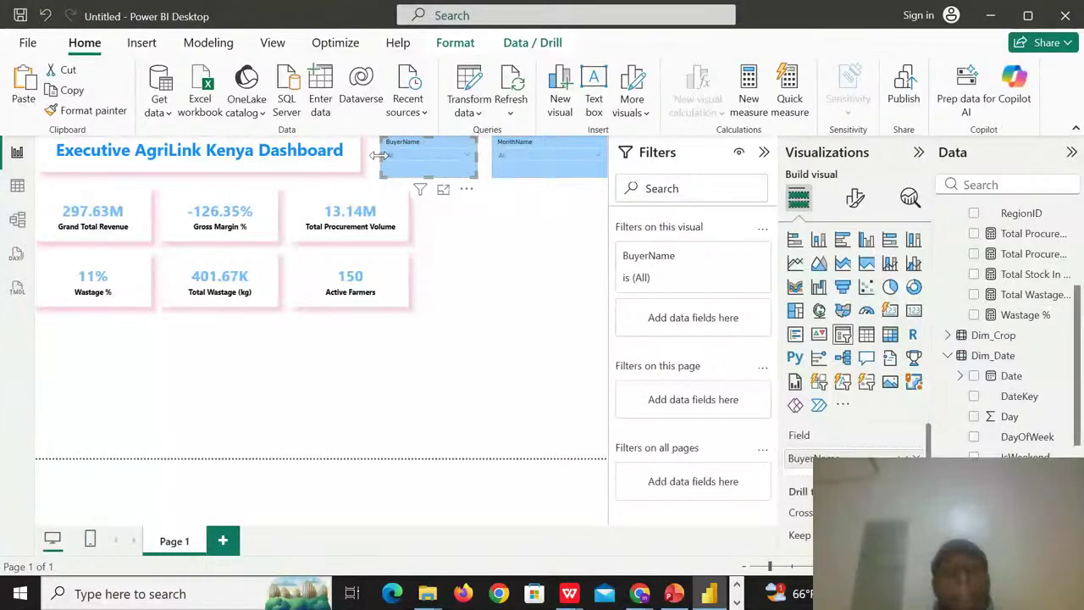
left_click_drag(379, 155, 372, 161)
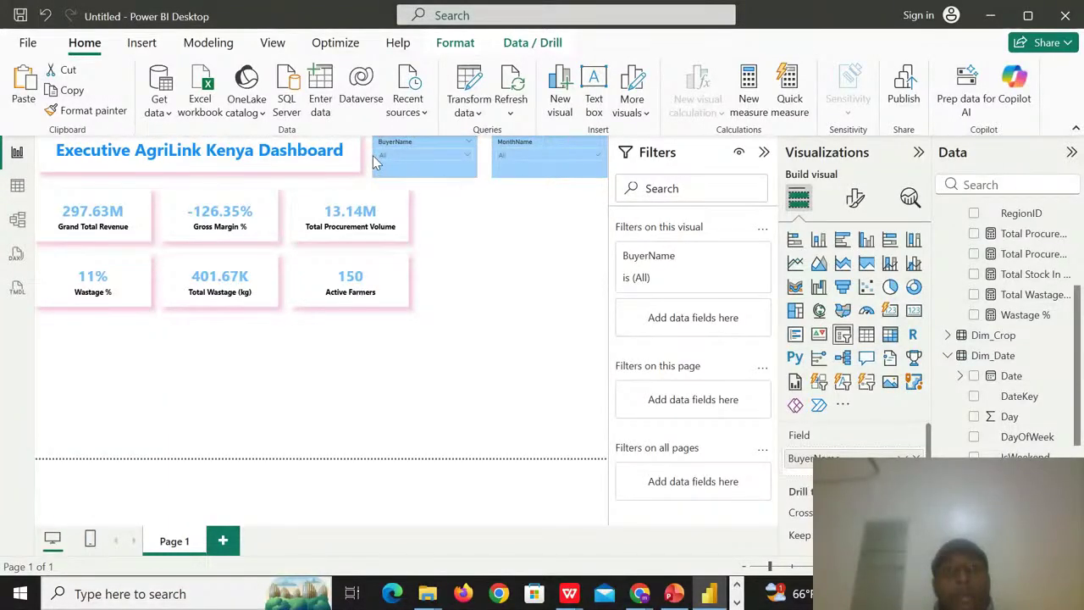
left_click_drag(477, 155, 484, 160)
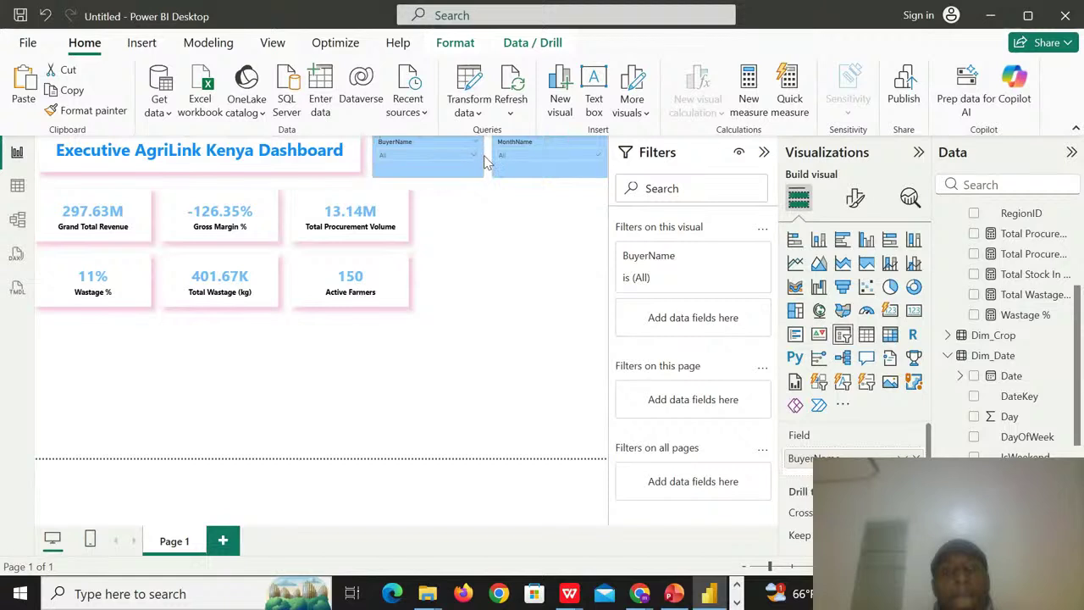
left_click(491, 242)
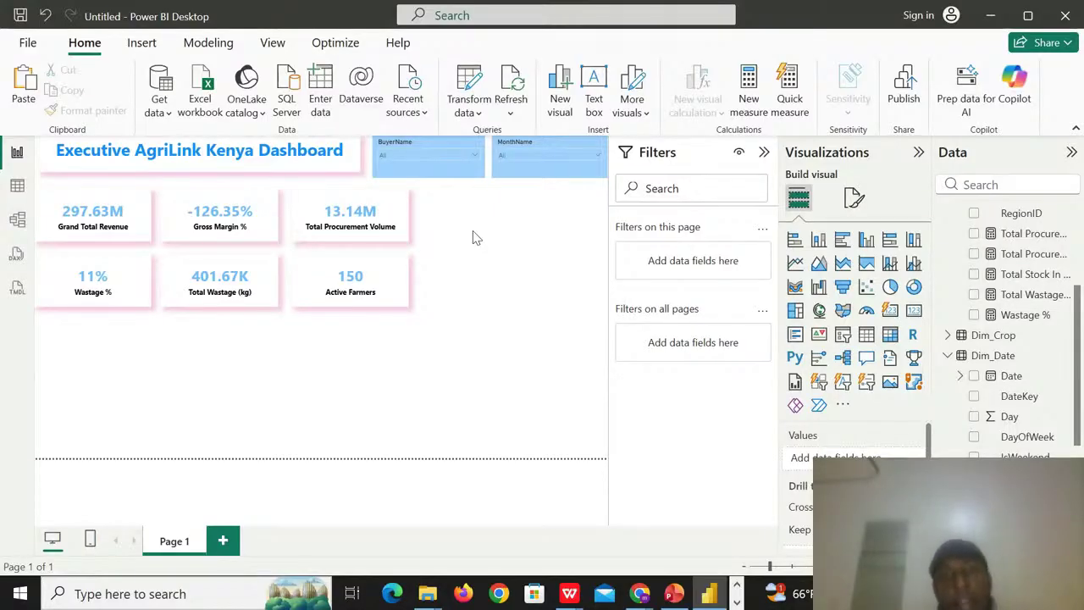
- Add a line chart and resize it to fill the space beside the KPI cards, beneath the two slicers
left_click(796, 263)
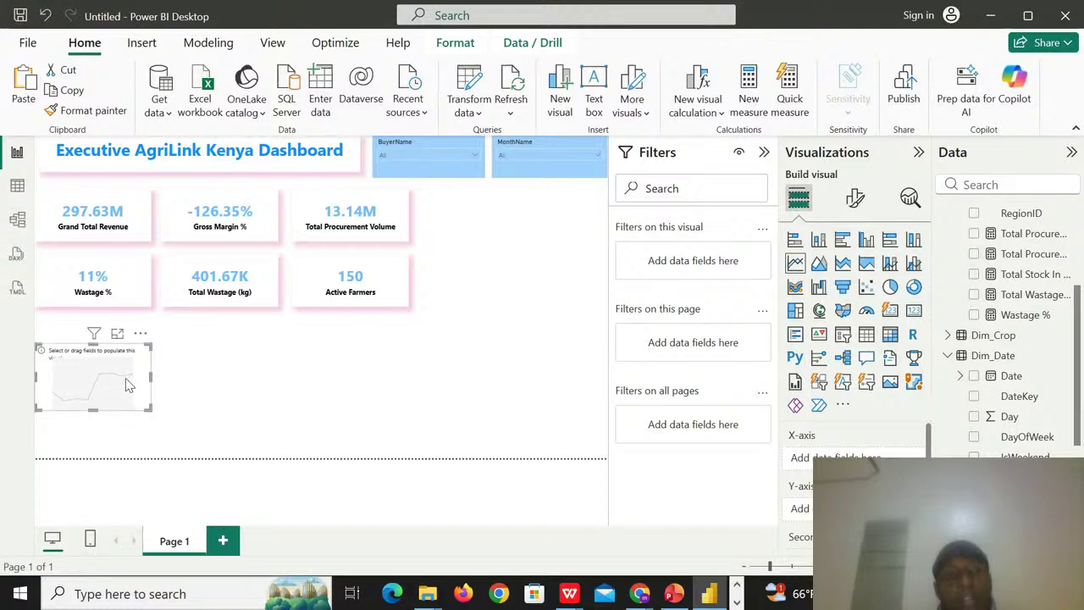
left_click_drag(125, 386, 593, 245)
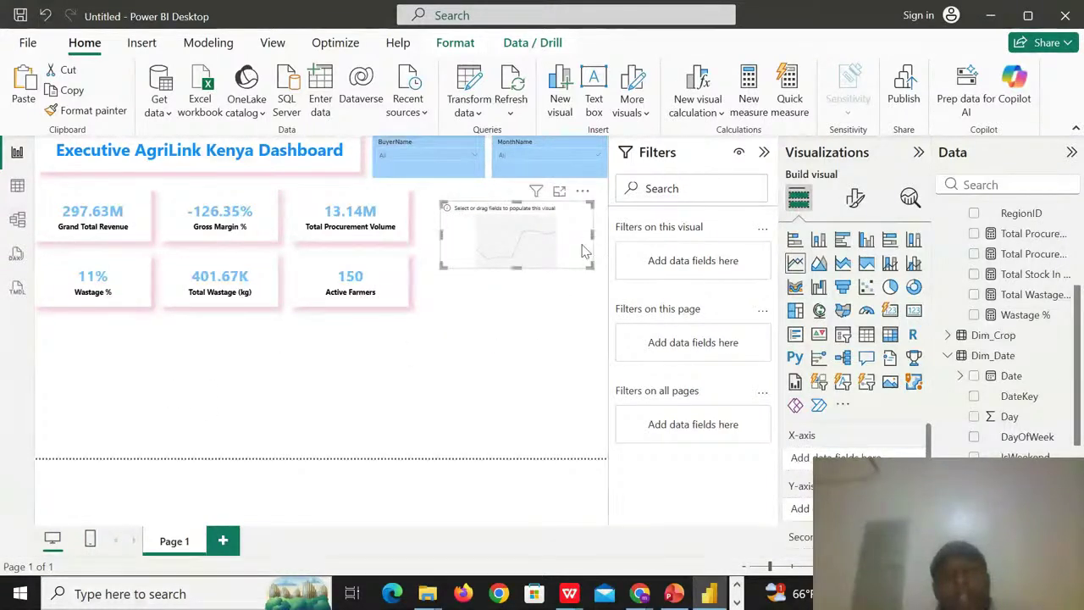
mouse_move(520, 275)
left_mouse_down()
mouse_move(525, 310)
mouse_move(520, 290)
left_mouse_up()
left_click_drag(441, 241, 419, 245)
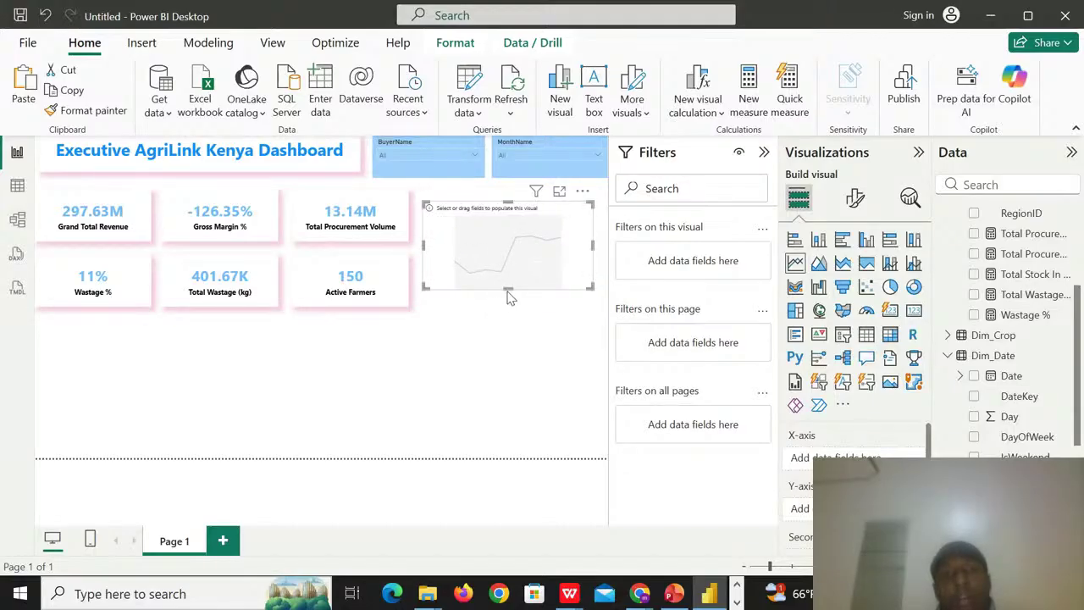
left_click_drag(509, 289, 520, 310)
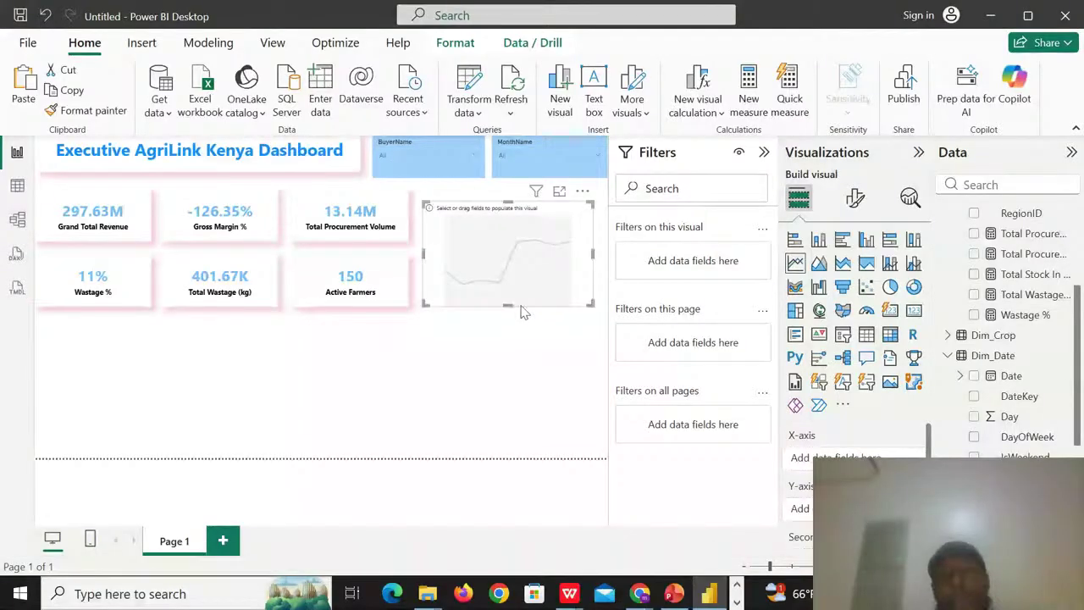
left_click(600, 257)
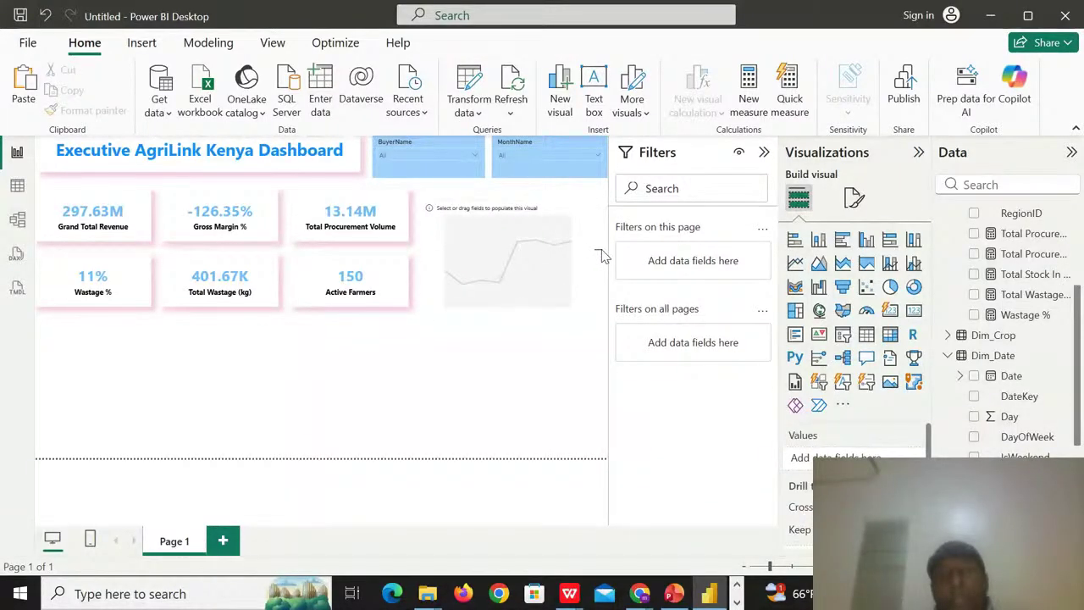
left_click(525, 273)
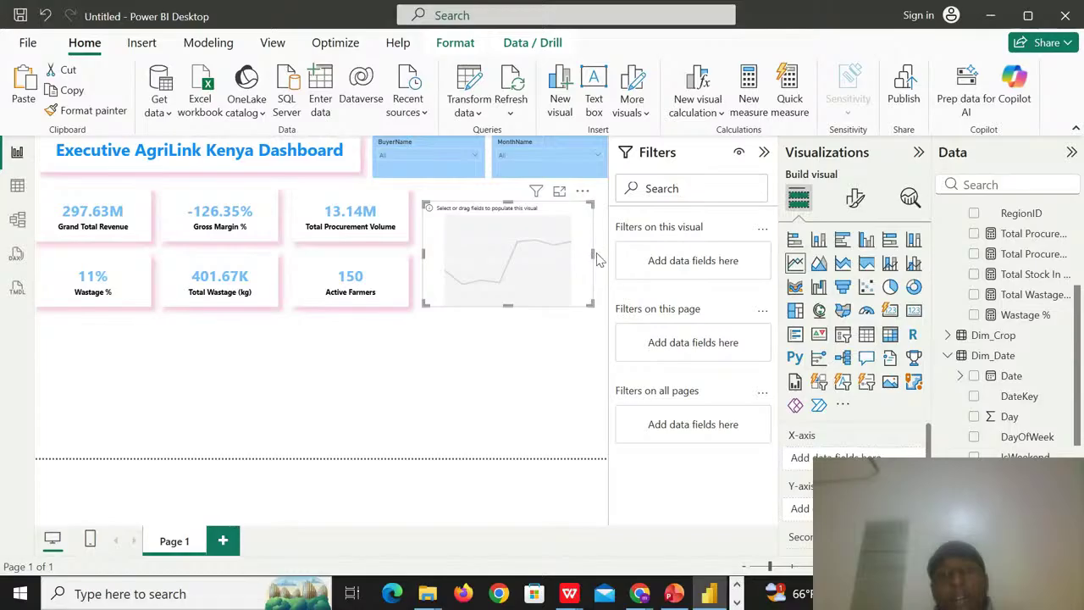
left_click_drag(597, 259, 603, 254)
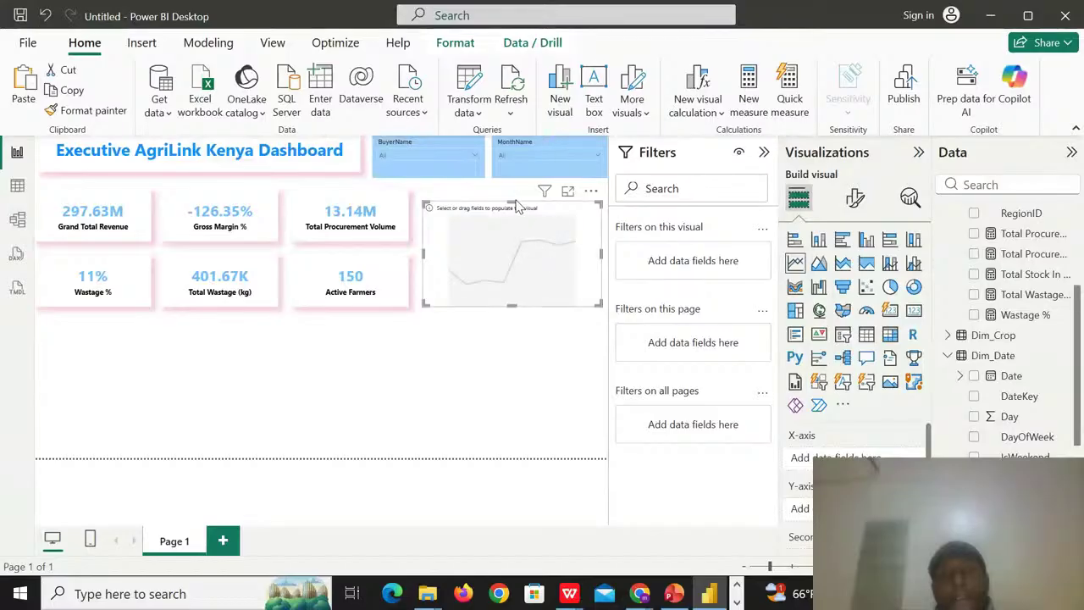
left_click_drag(515, 204, 513, 190)
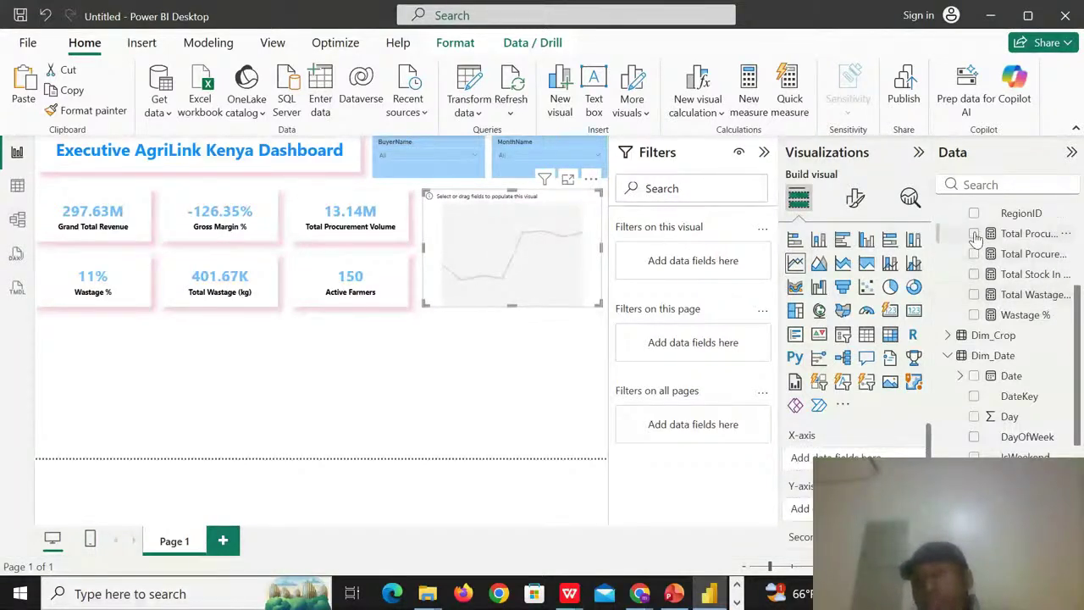
- Plot Grand Total Revenue and Total Procurement Volume by MonthName in the line chart and move it below the KPI cards
scroll(1080, 239, "up", 3)
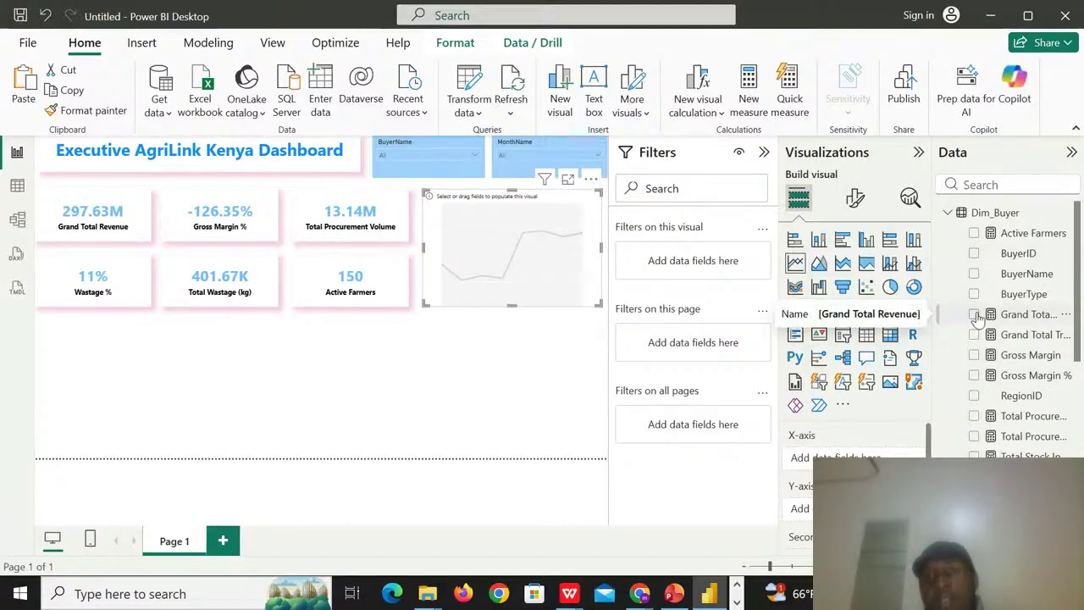
left_click(975, 315)
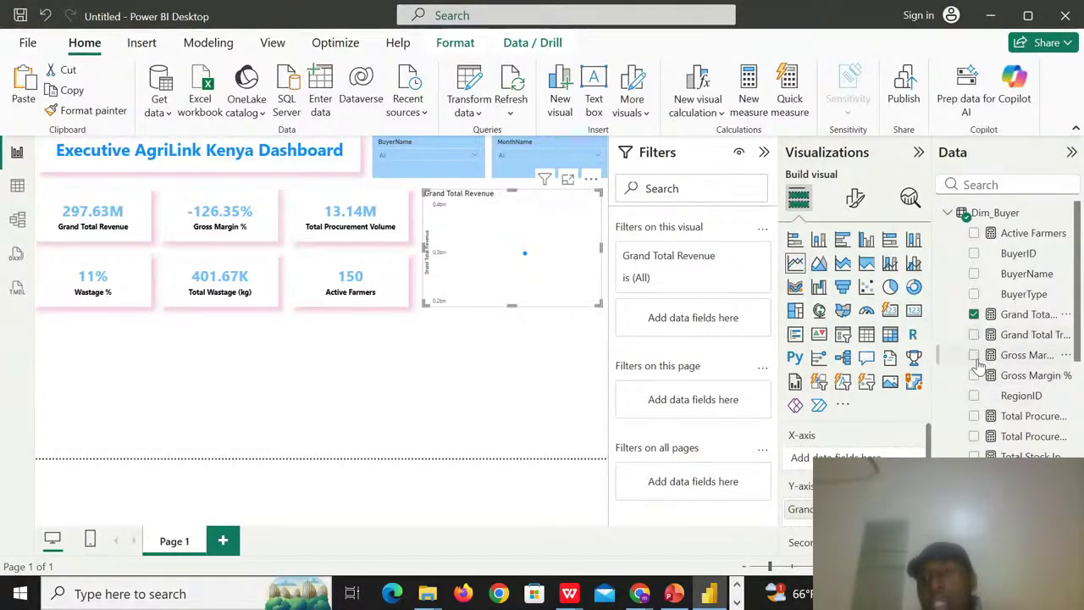
left_click(974, 437)
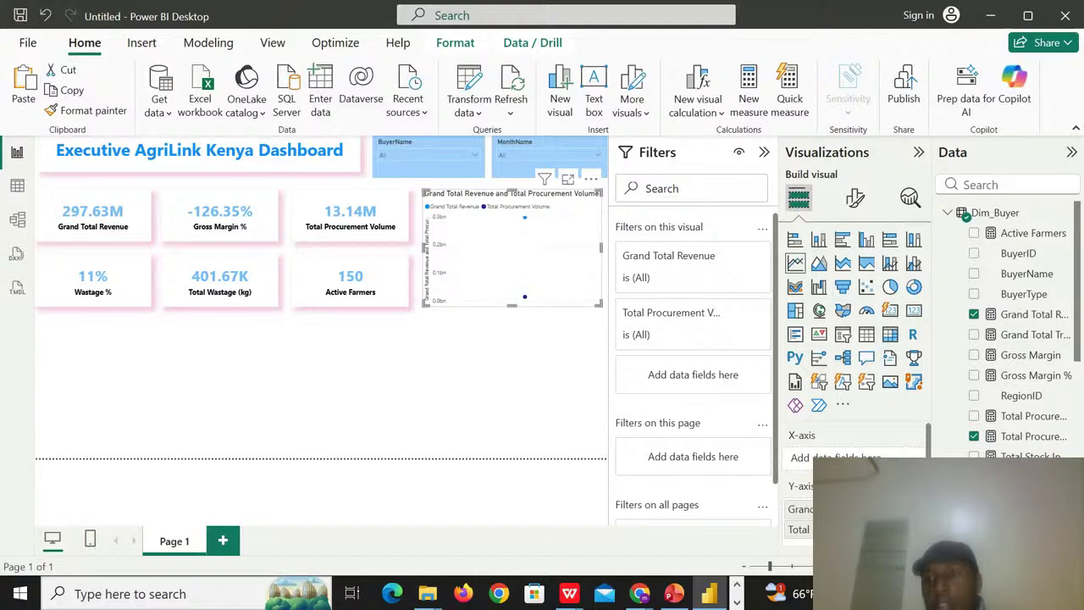
scroll(1079, 438, "down", 5)
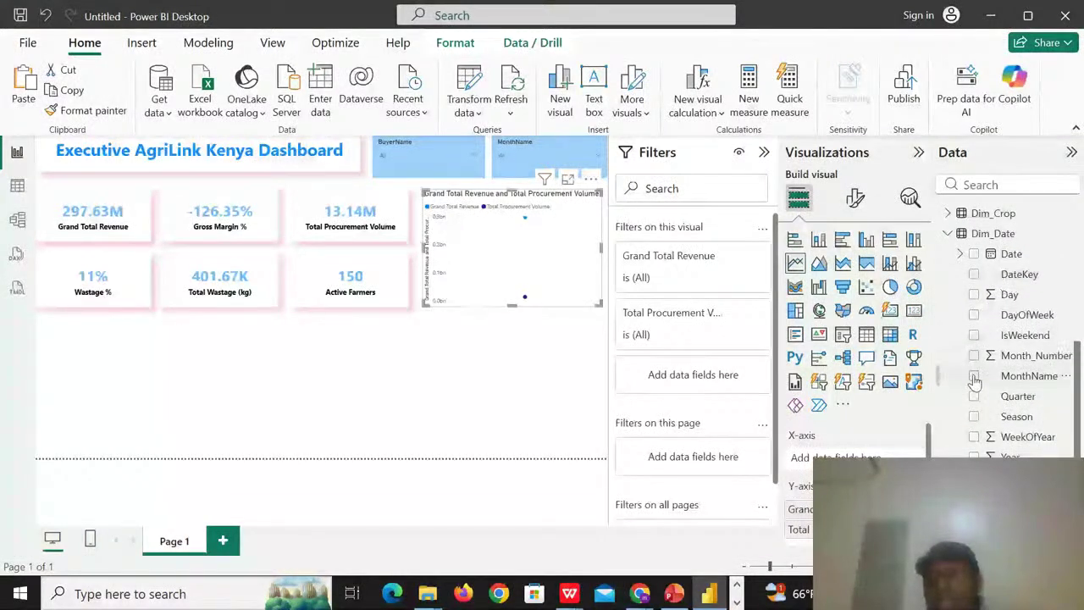
left_click(974, 376)
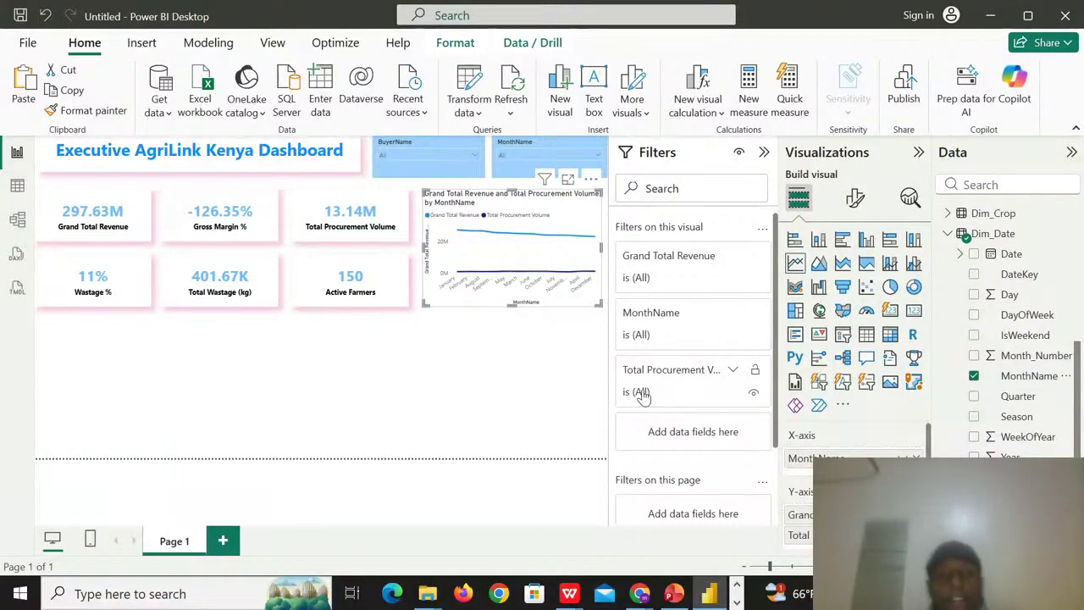
left_click_drag(519, 248, 134, 375)
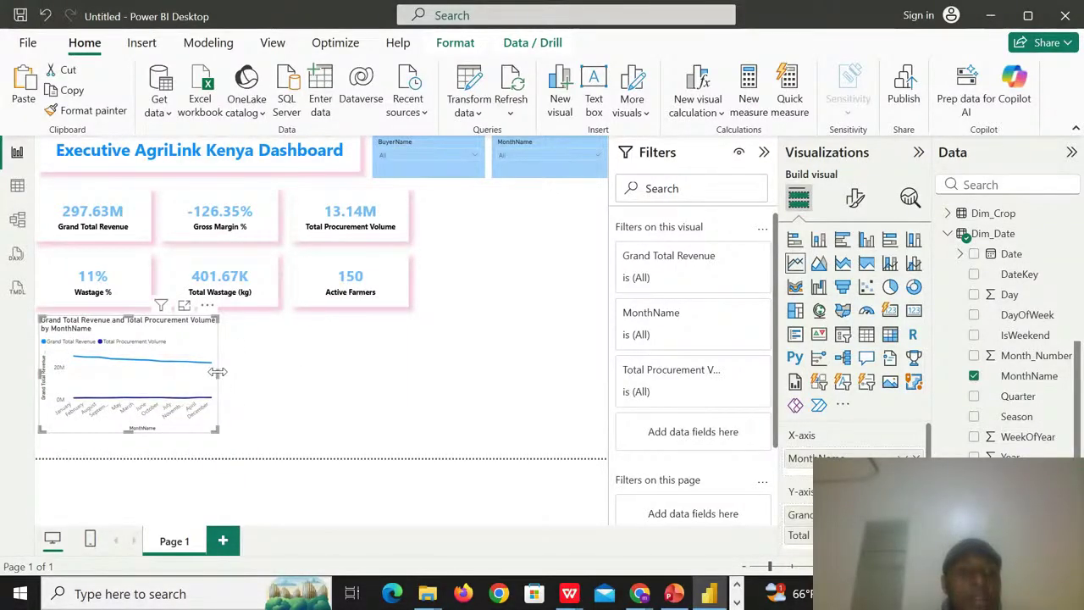
- Widen the line chart below the KPI cards to about half the page width and convert it to a clustered column chart
left_click_drag(218, 372, 337, 372)
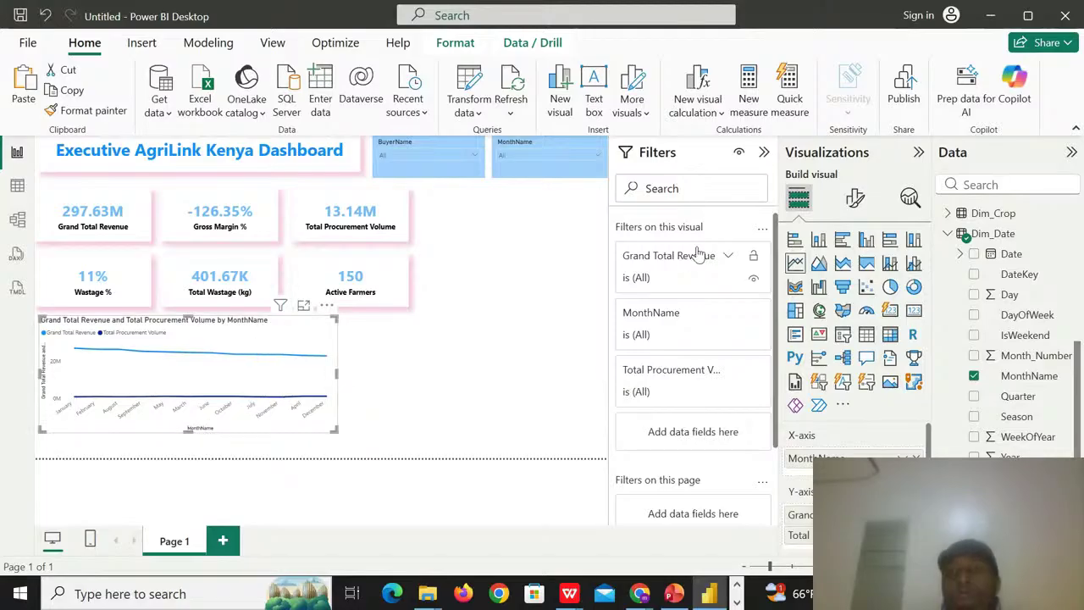
left_click(867, 240)
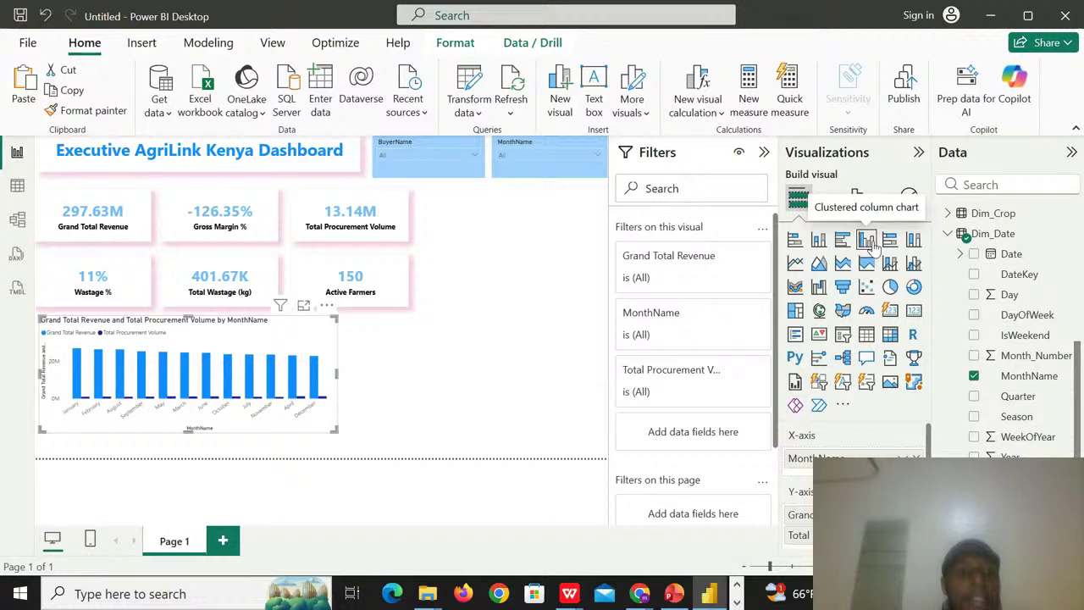
scroll(857, 495, "down", 1)
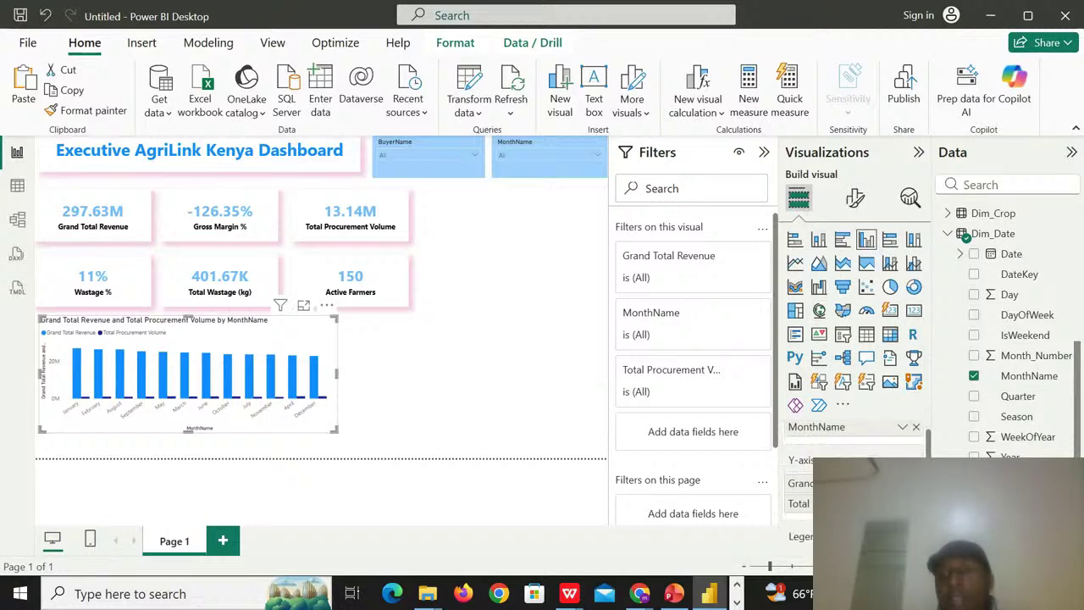
scroll(857, 487, "down", 1)
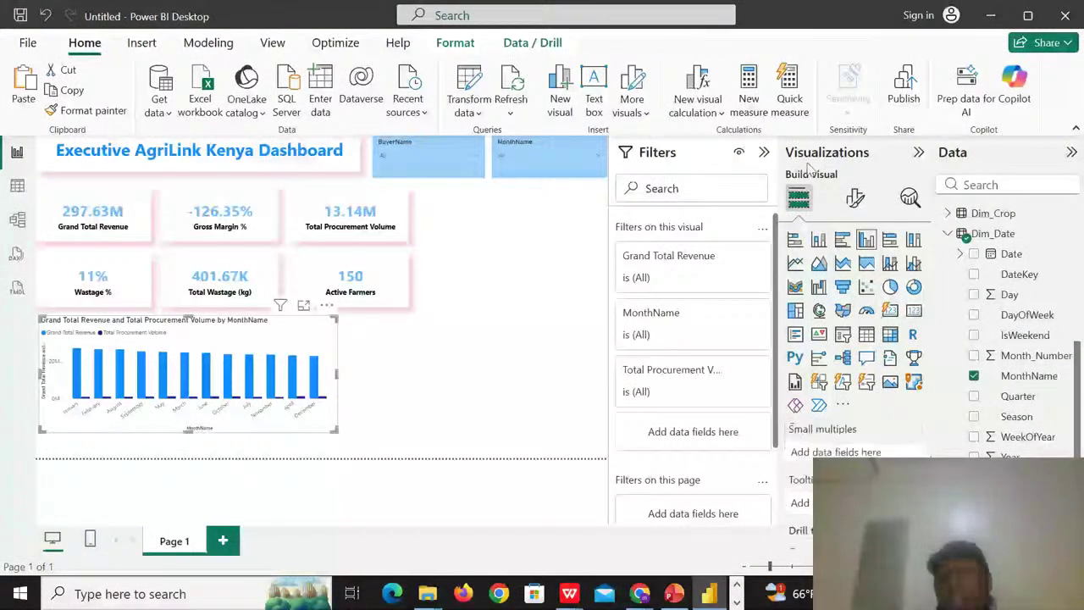
- Turn on data labels for the revenue and procurement column chart and dismiss the 360 Total Security installation offer
left_click(855, 197)
left_click(852, 276)
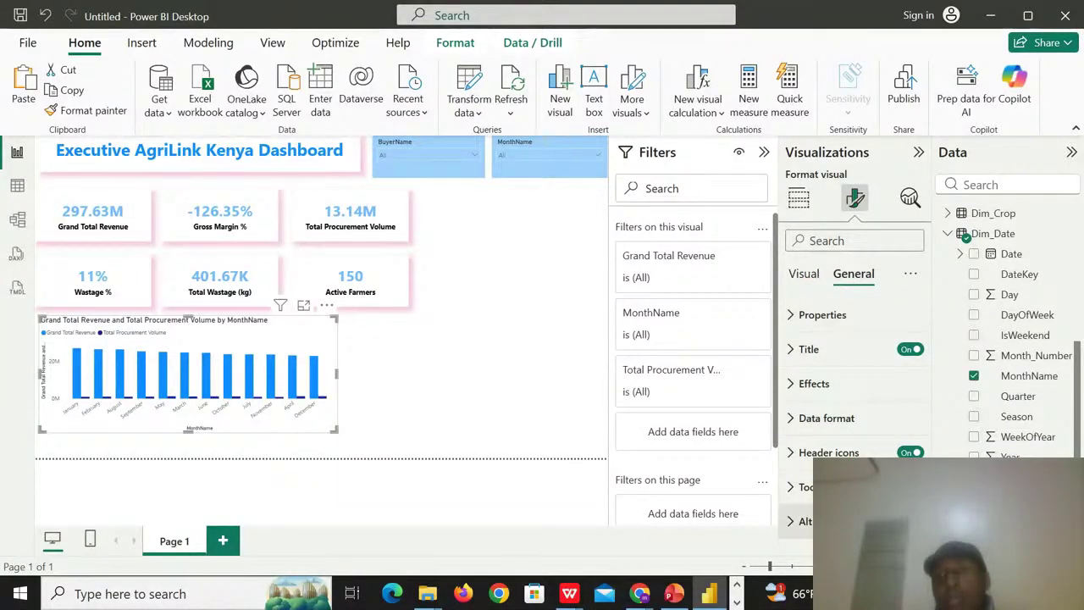
scroll(1008, 330, "down", 3)
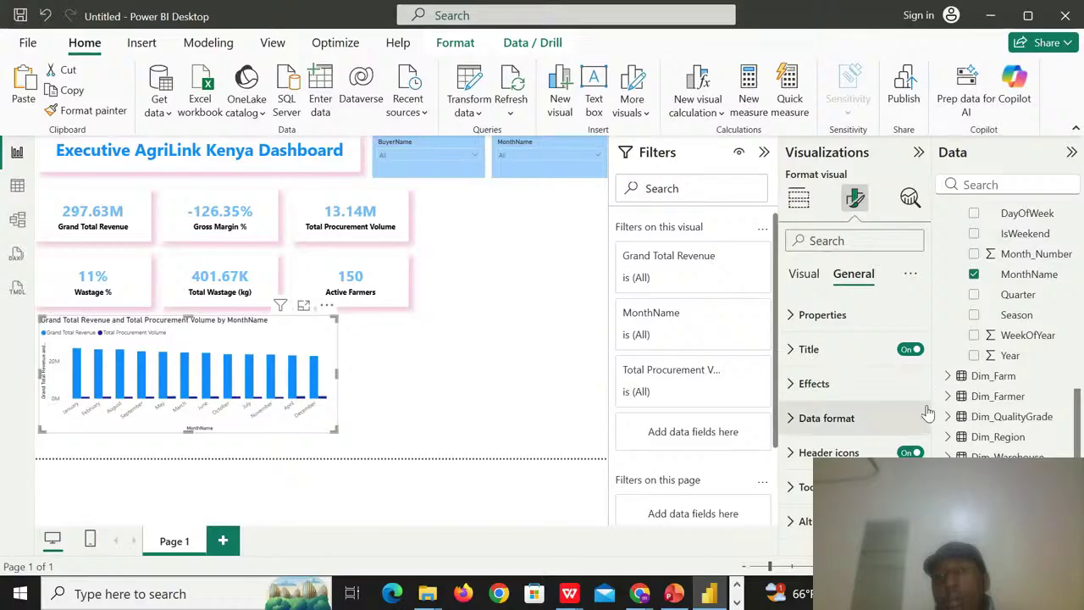
left_click(806, 273)
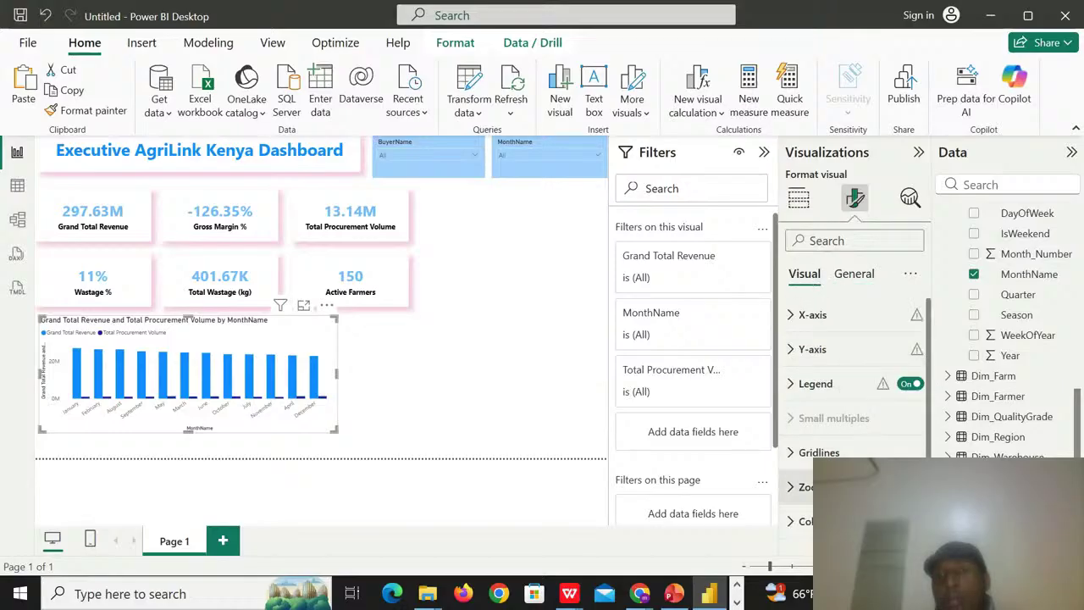
scroll(856, 398, "down", 1)
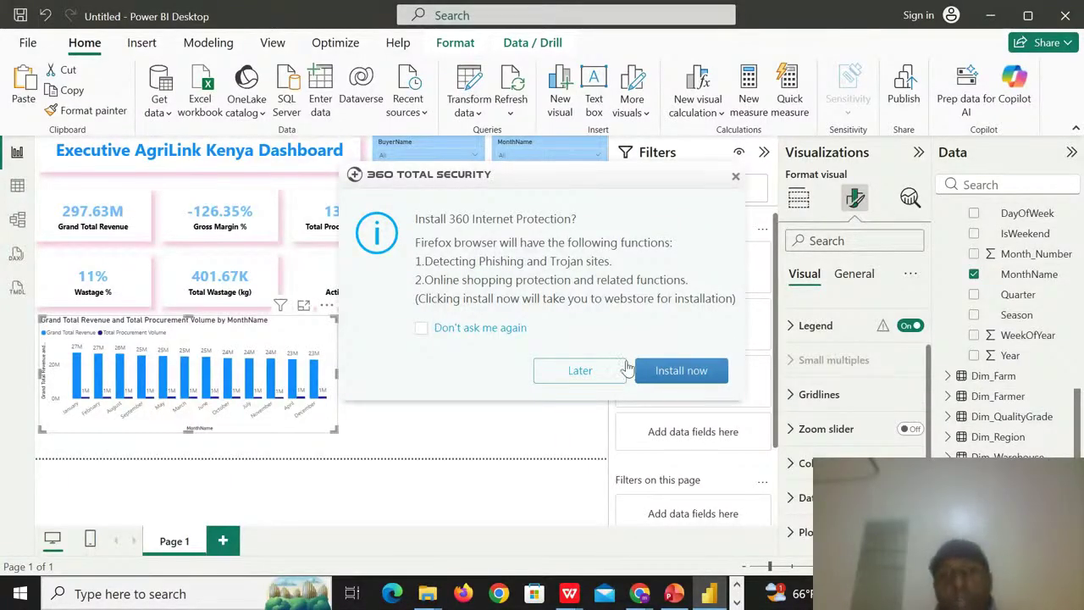
left_click(735, 176)
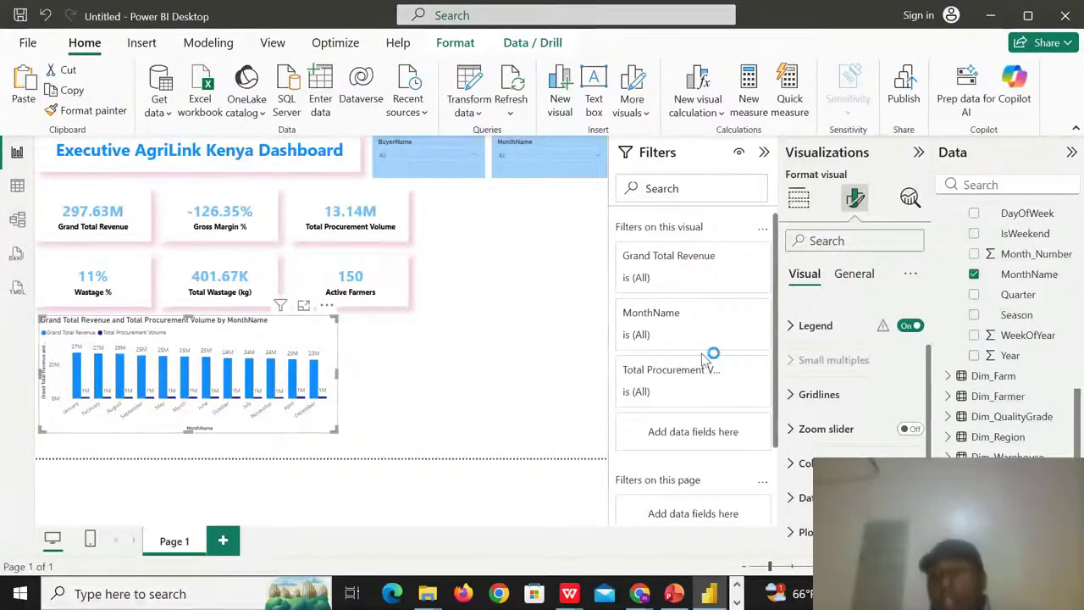
- Replace Total Procurement Volume with Total Procurement Cost in the monthly chart and convert it back to a line chart
left_click(851, 275)
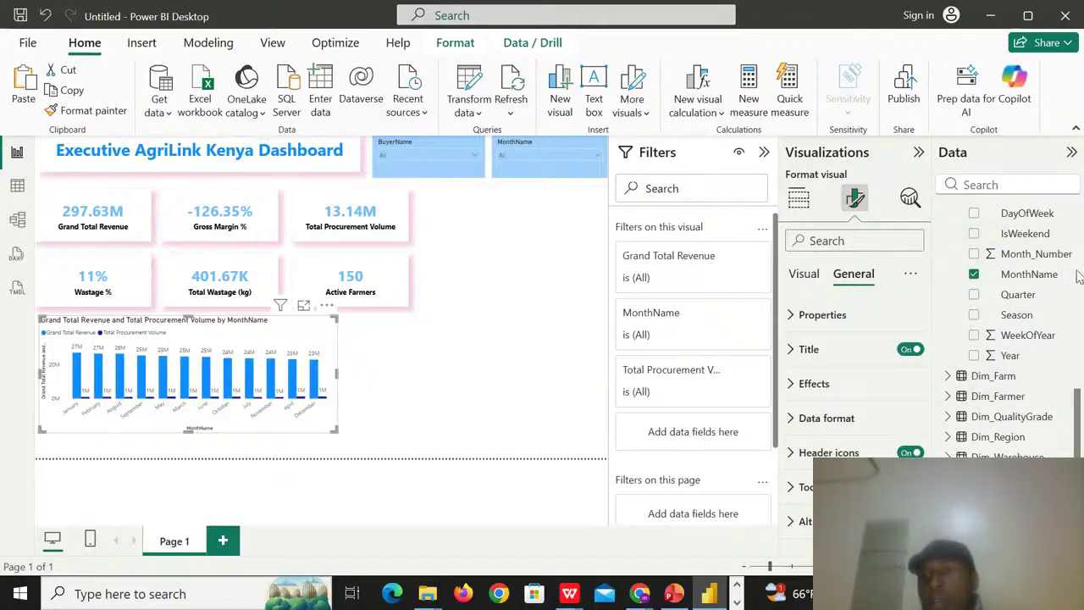
scroll(1077, 275, "up", 5)
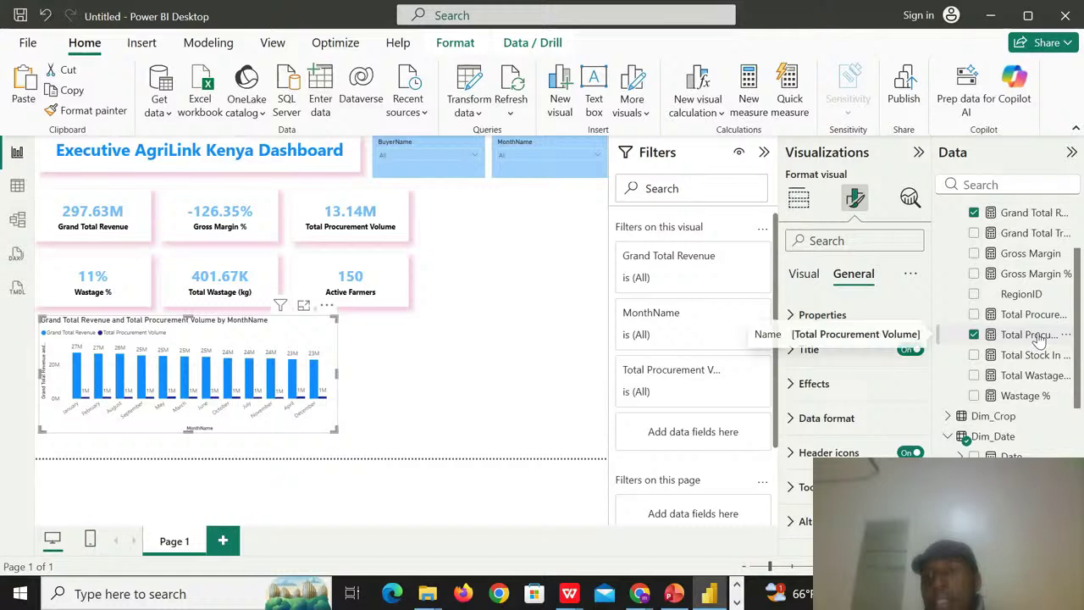
left_click(974, 335)
left_click(974, 314)
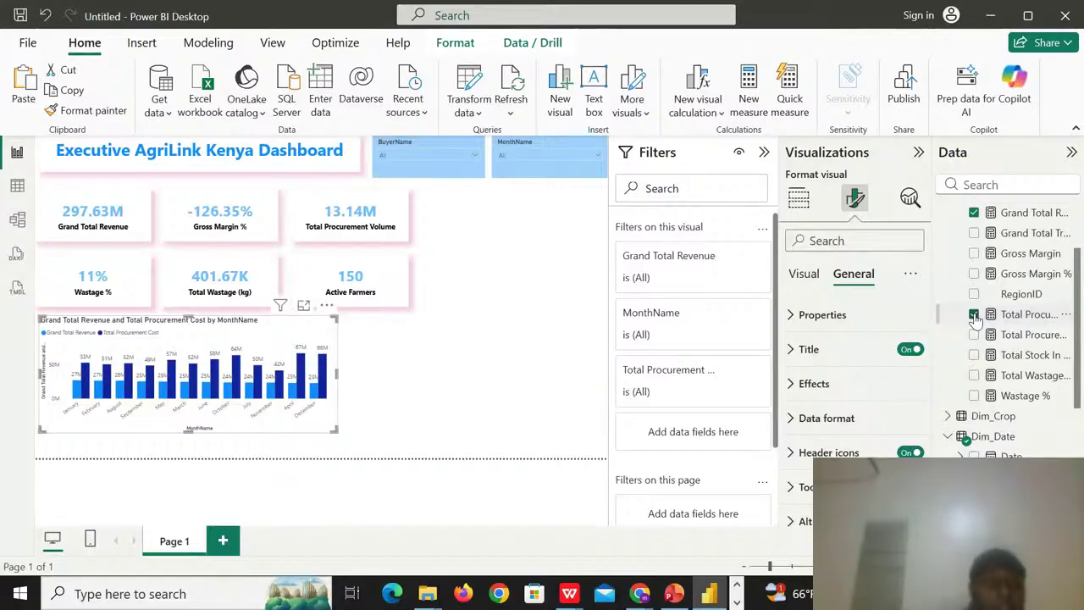
left_click(799, 199)
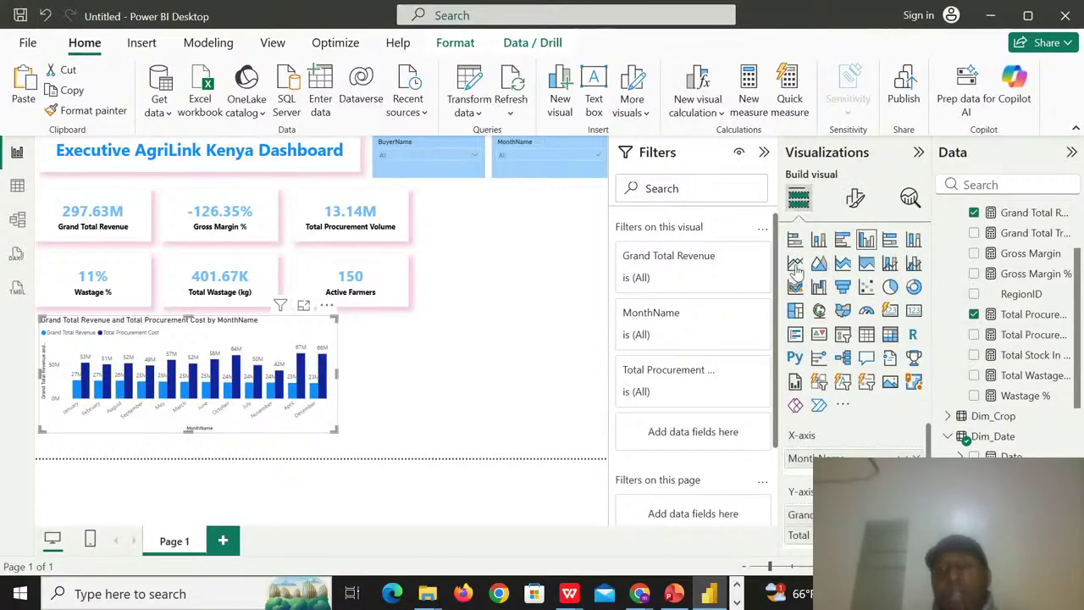
left_click(795, 264)
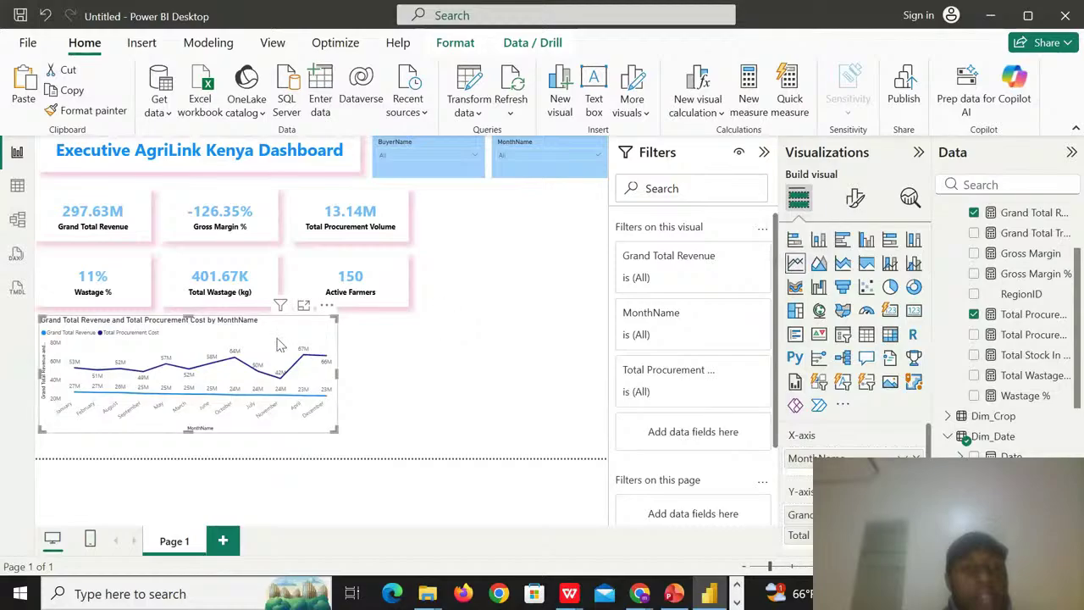
- Move the line chart to the page's left edge and adjust its height and width to fit between the KPI cards and page bottom
left_click_drag(279, 345, 218, 410)
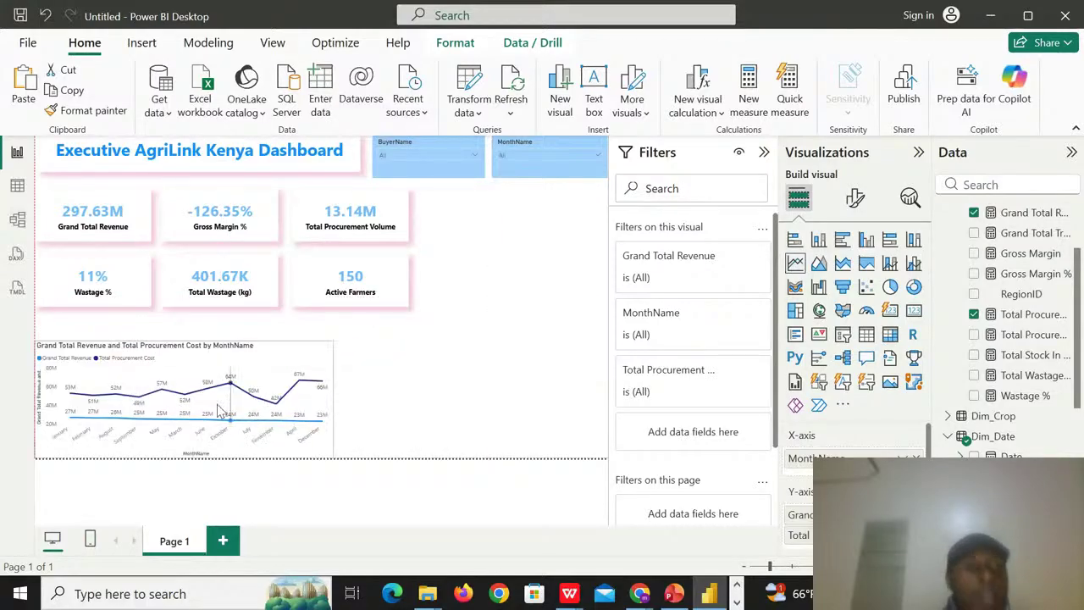
left_click(189, 342)
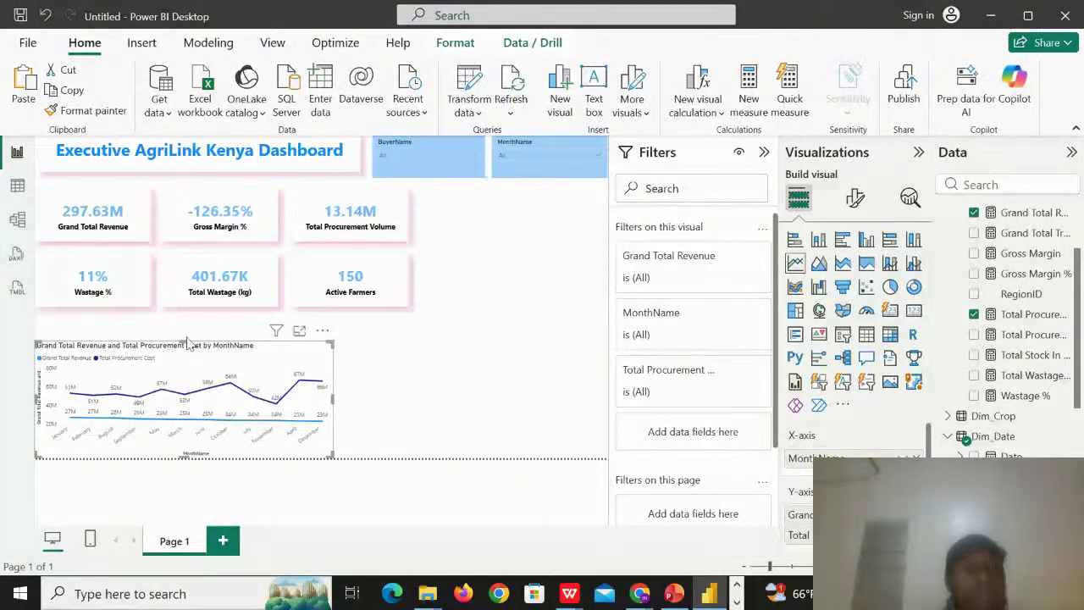
left_click_drag(184, 339, 188, 328)
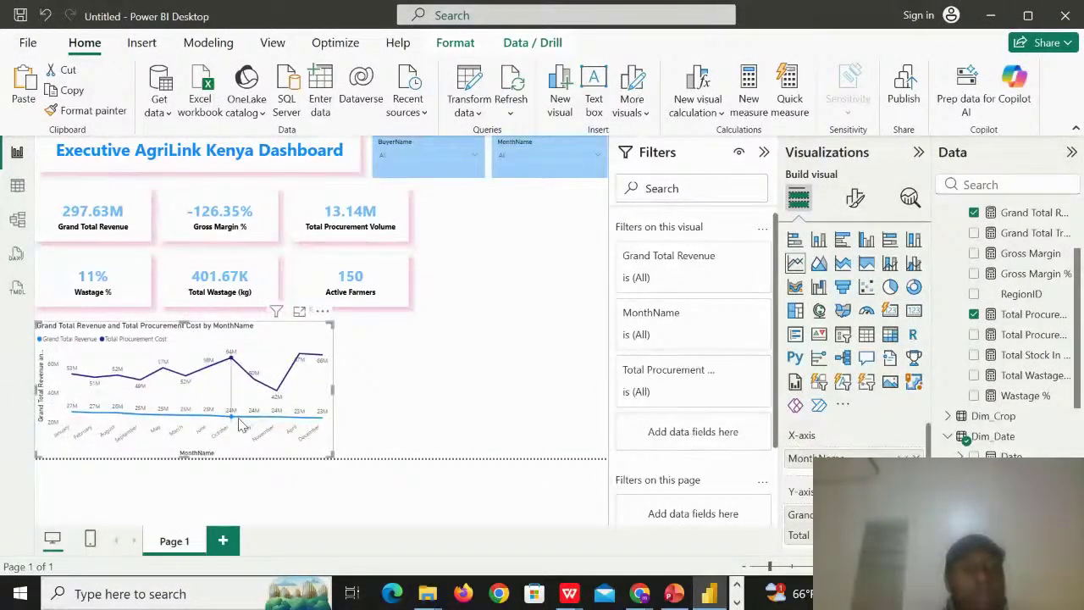
left_click_drag(185, 455, 185, 444)
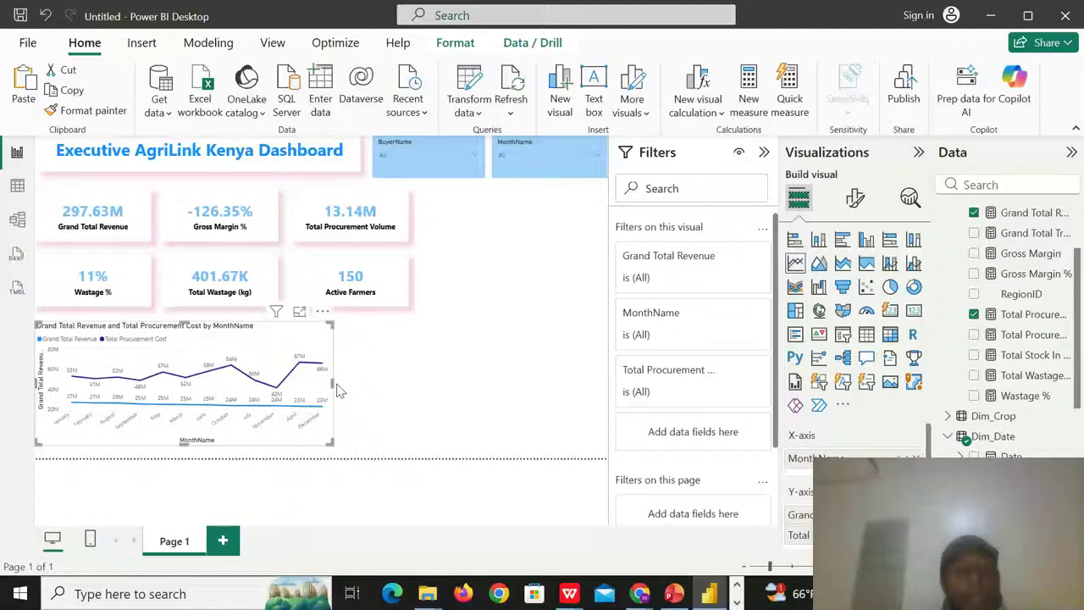
mouse_move(336, 390)
left_mouse_down()
mouse_move(406, 388)
mouse_move(341, 383)
left_mouse_up()
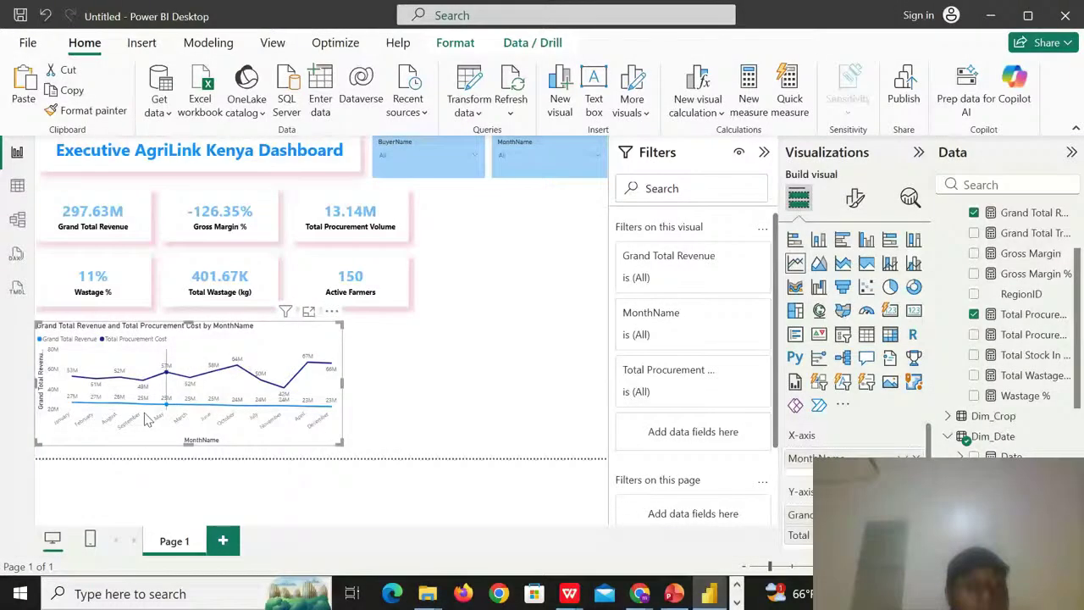
mouse_move(206, 412)
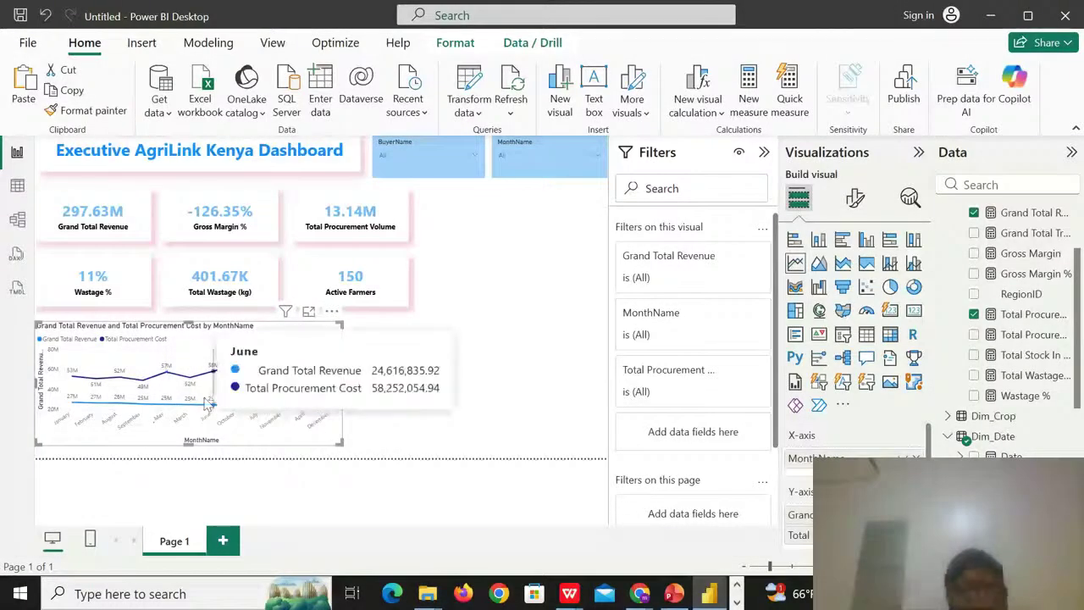
mouse_move(296, 387)
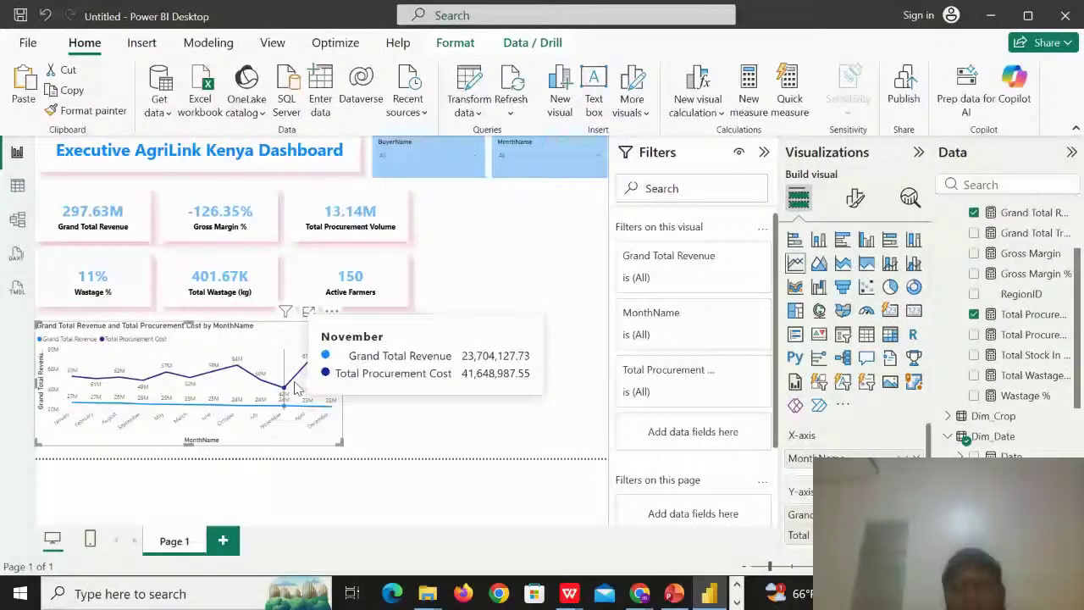
- Sort the MonthName column of Dim_Date by Month_Number
left_click(855, 198)
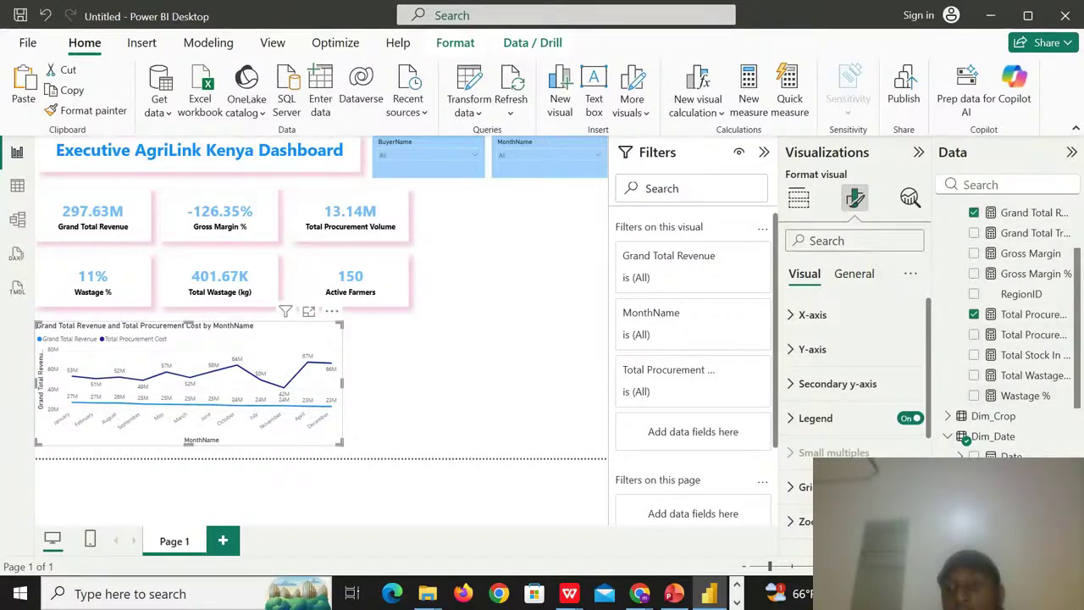
scroll(1008, 330, "down", 5)
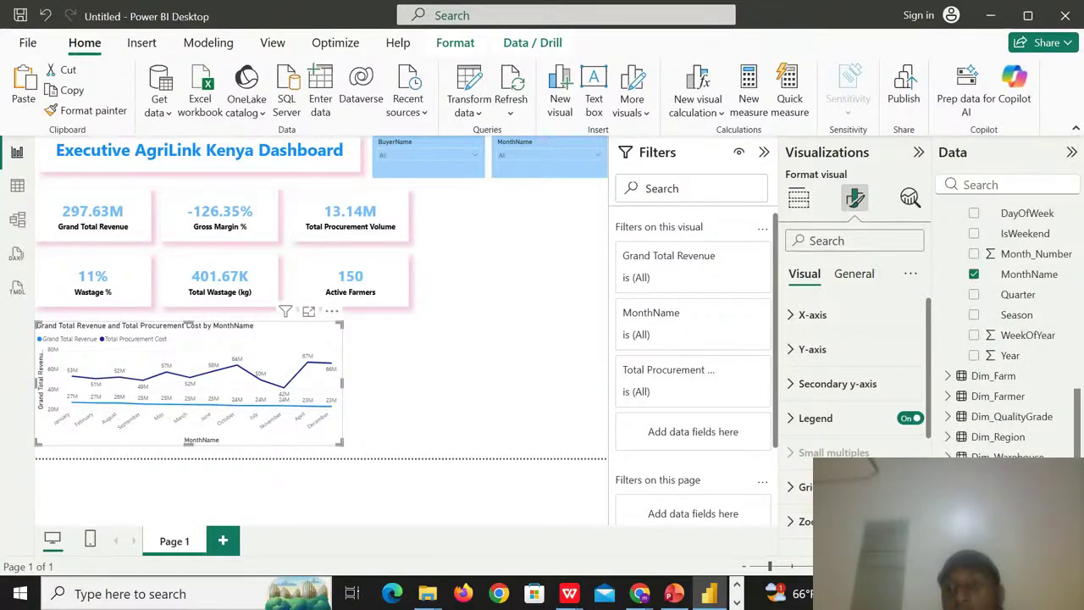
left_click(1027, 280)
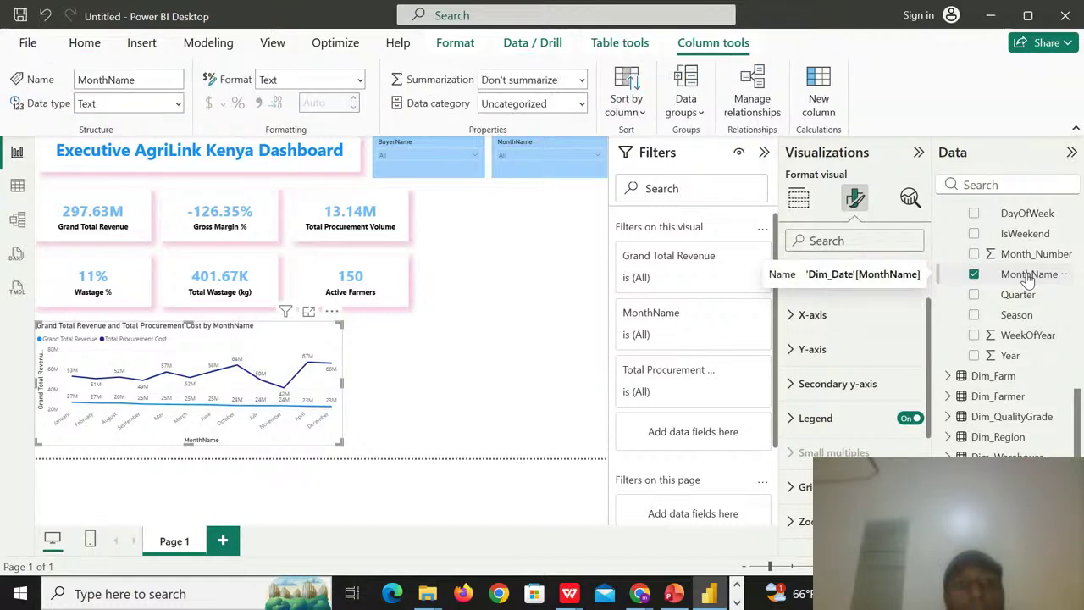
left_click(645, 114)
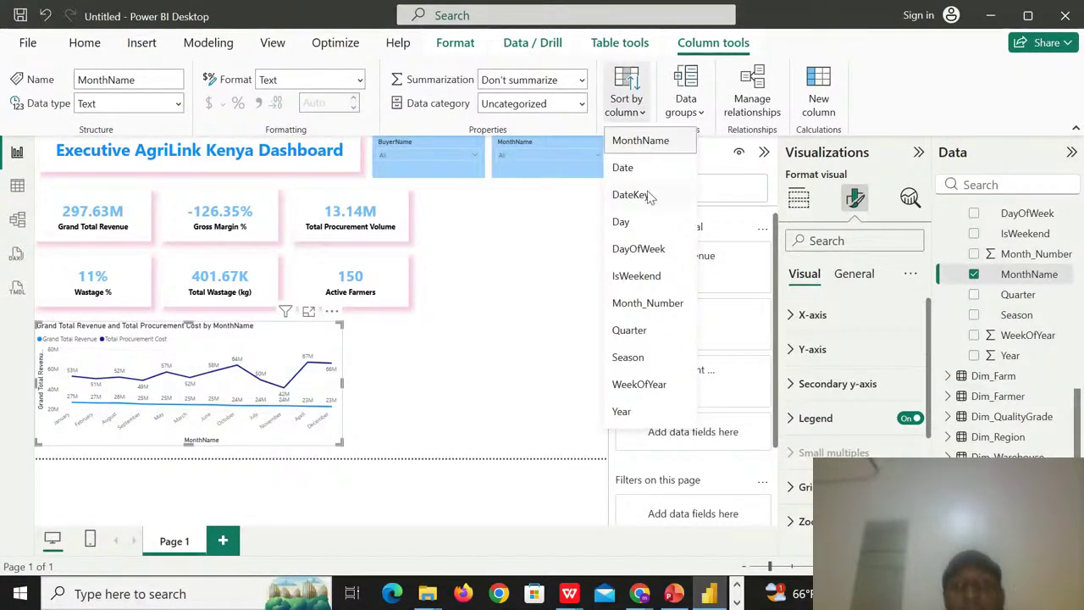
left_click(648, 303)
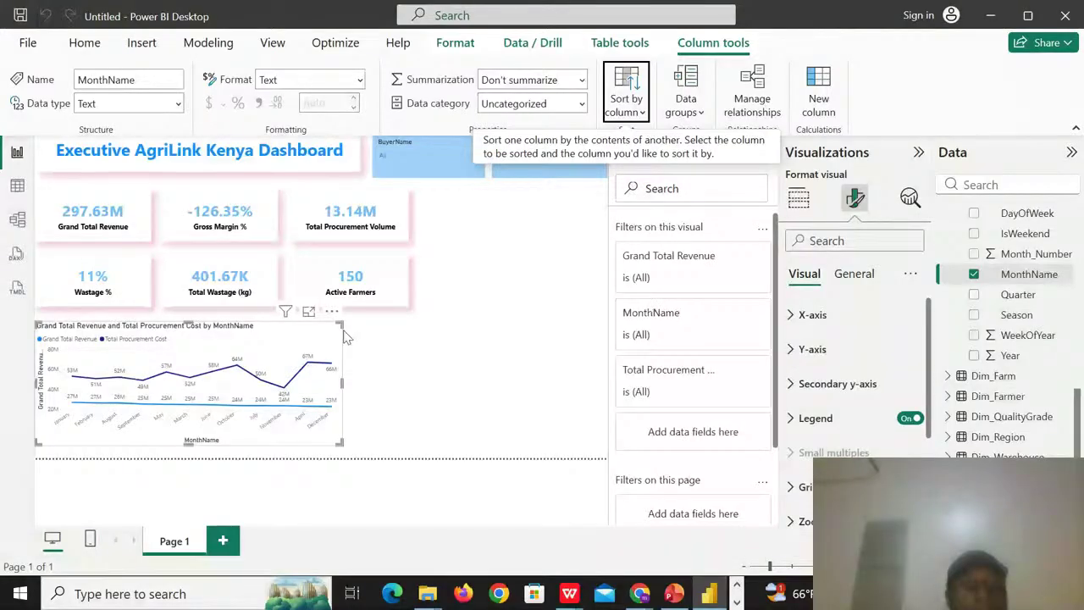
- Sort the line chart's axis by MonthName in ascending order
left_click(331, 312)
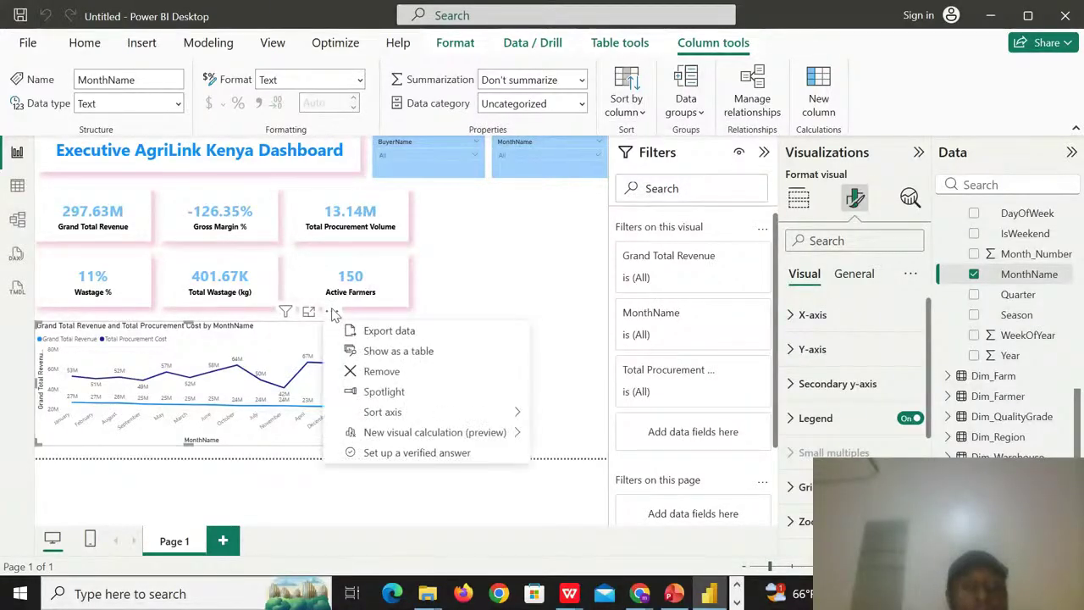
mouse_move(405, 418)
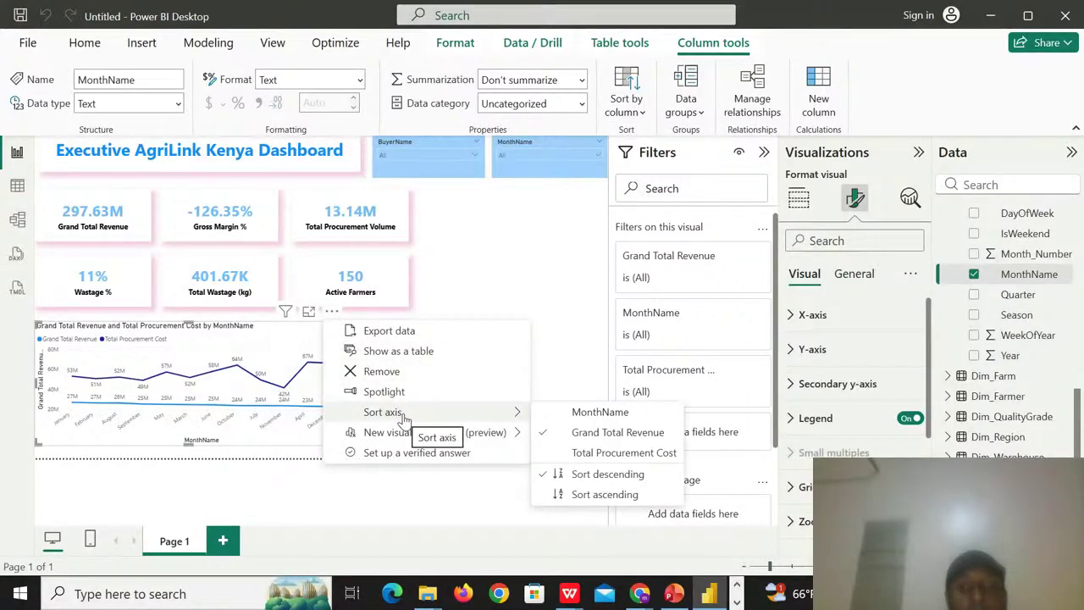
left_click(581, 415)
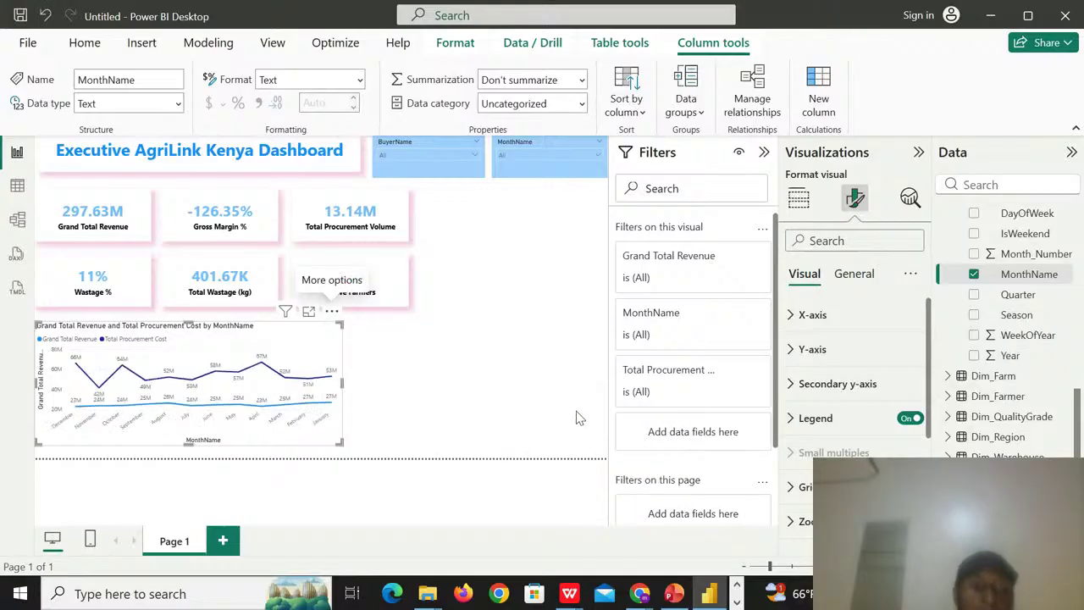
left_click(332, 313)
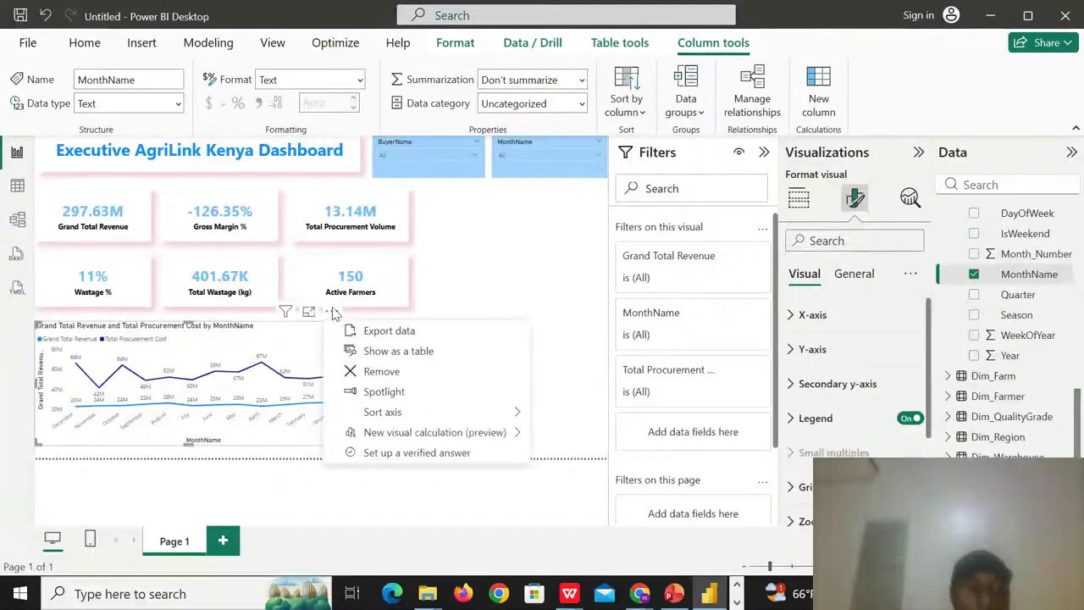
mouse_move(458, 417)
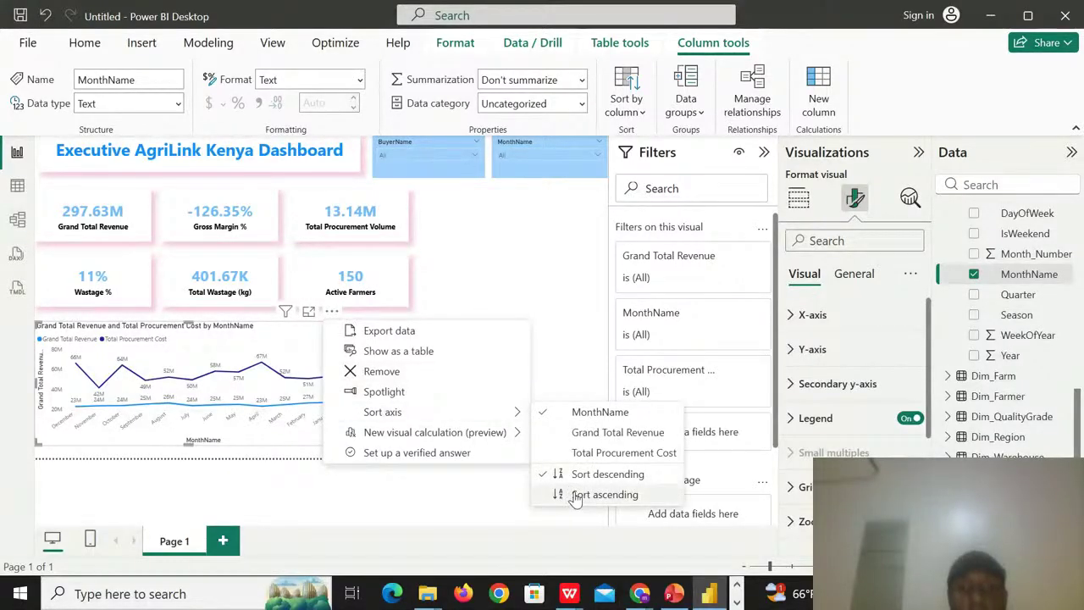
left_click(604, 495)
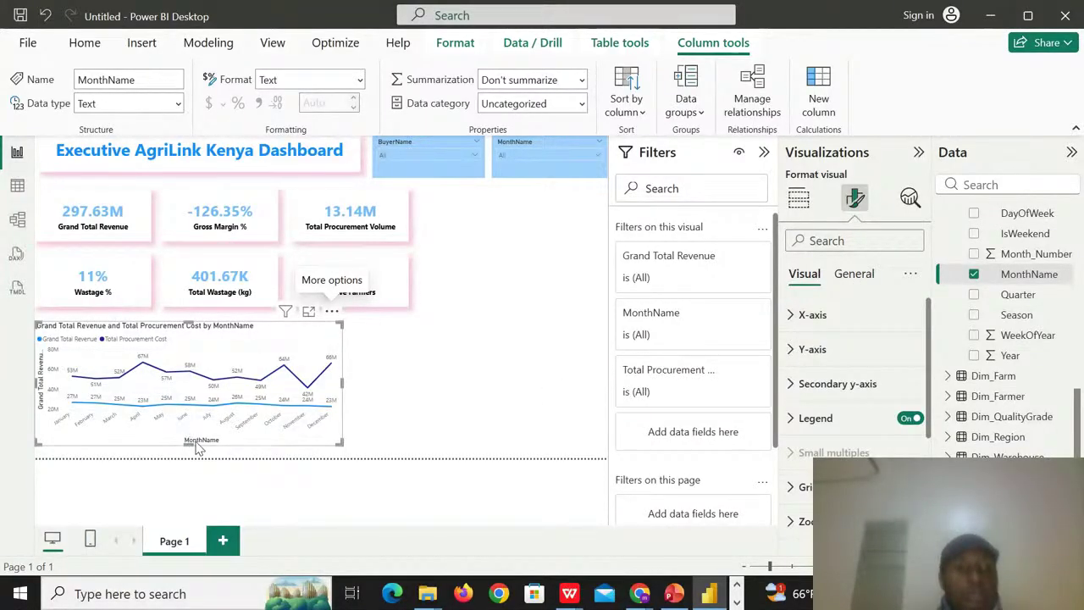
- Turn off the X-axis title of the line chart
left_click(796, 320)
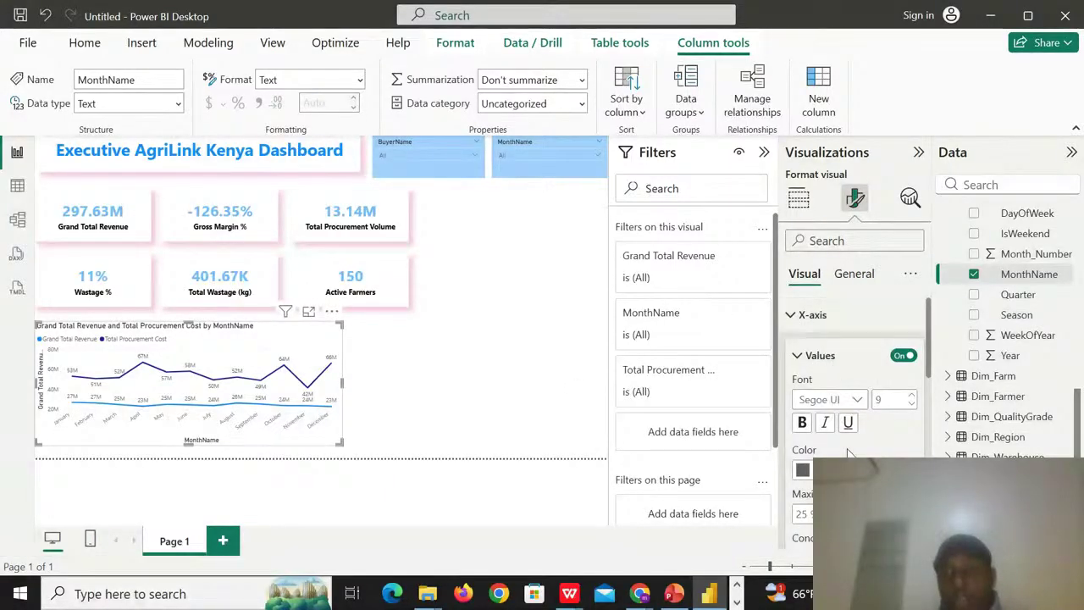
scroll(856, 381, "down", 3)
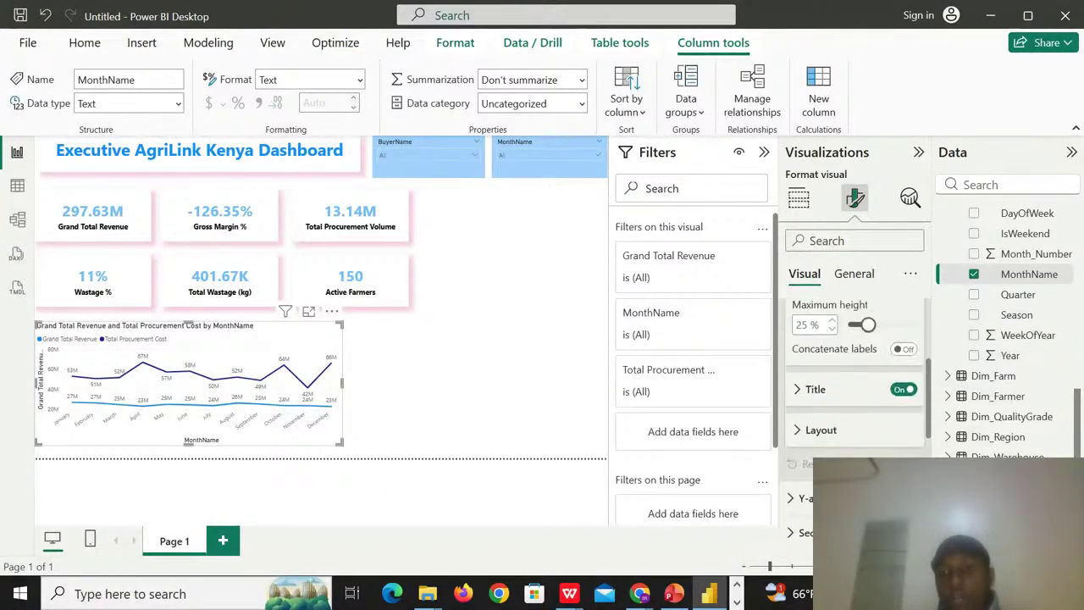
left_click(899, 391)
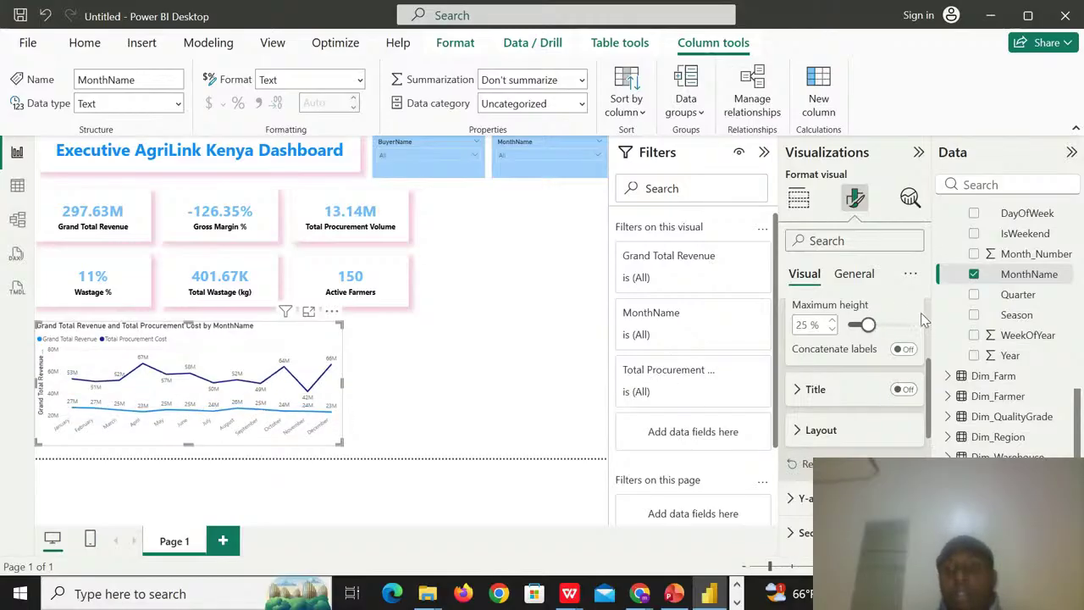
- Make the line chart's X-axis labels bold and black, and widen the chart slightly
scroll(929, 321, "up", 3)
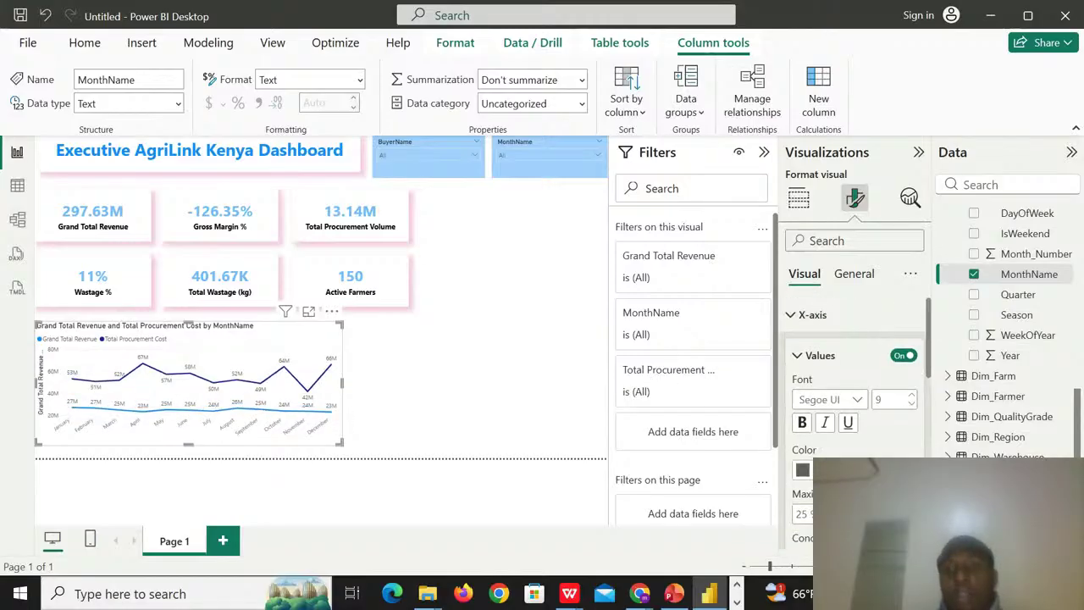
left_click(805, 470)
left_click(815, 300)
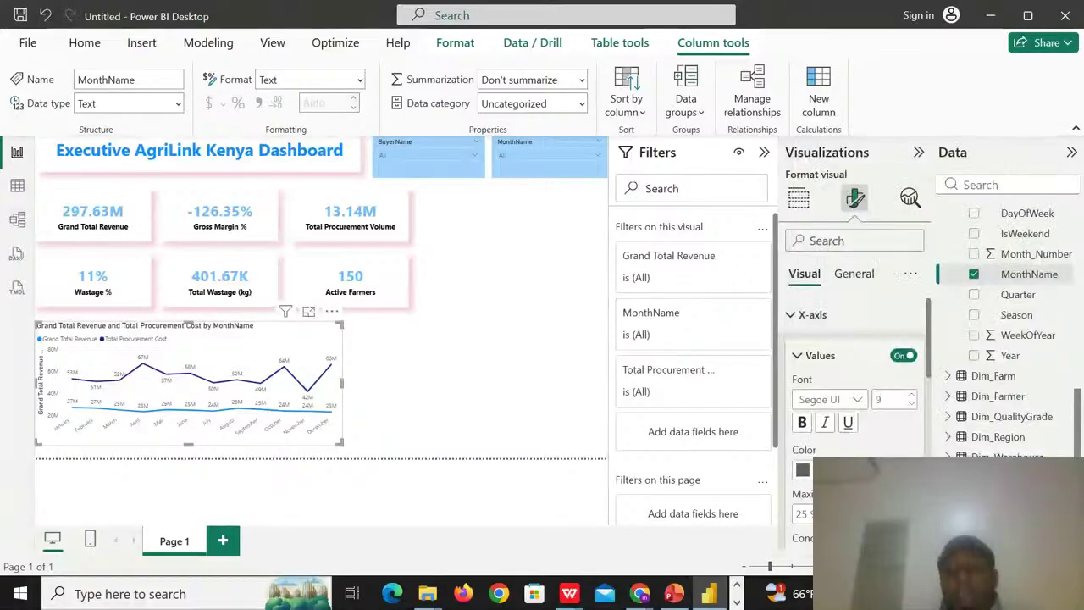
left_click(804, 470)
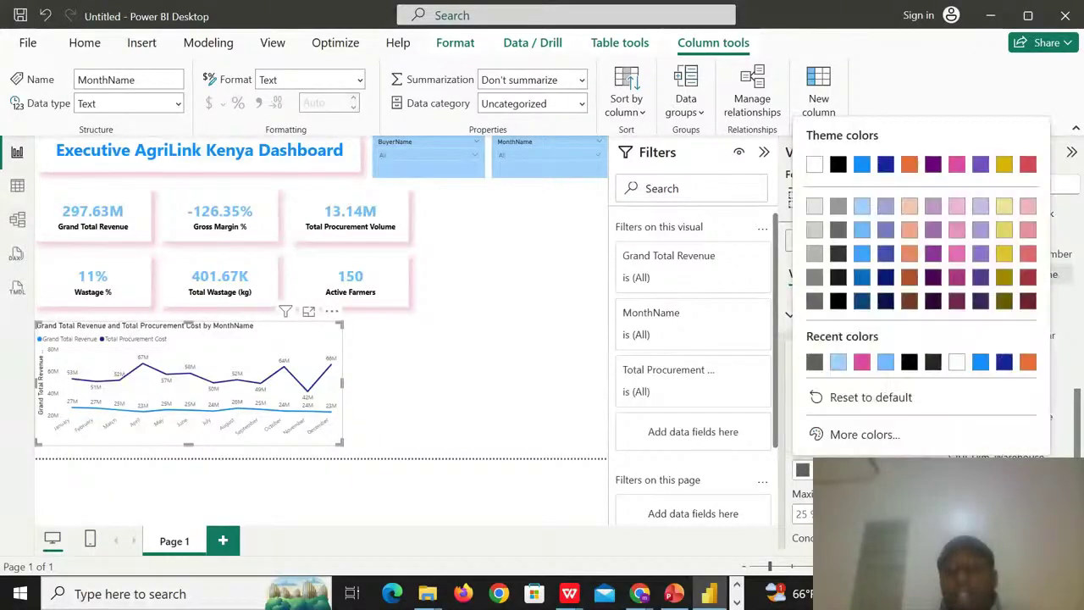
left_click(838, 302)
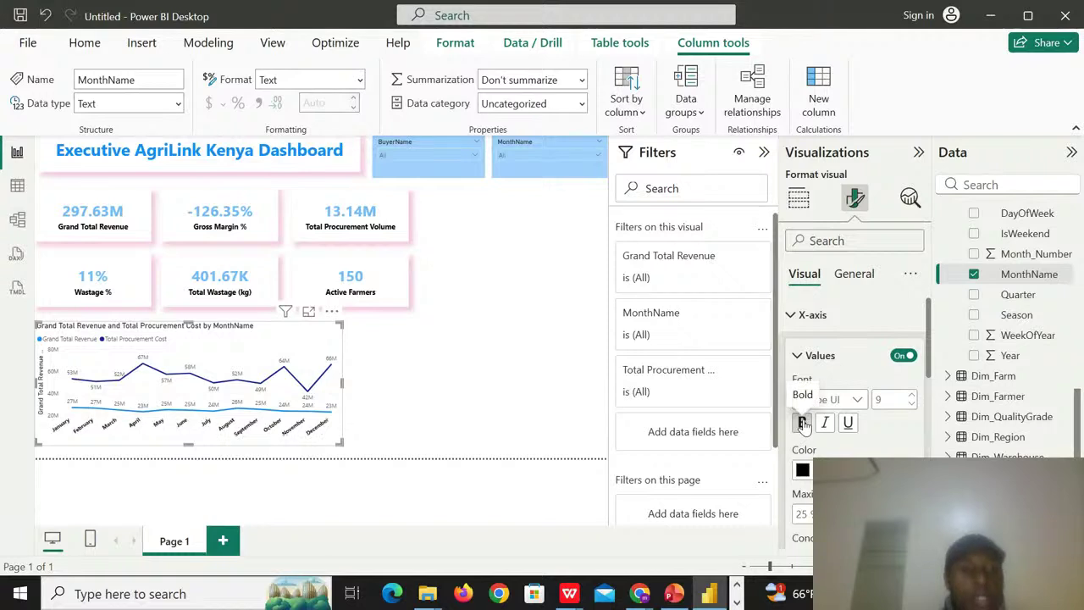
left_click(803, 423)
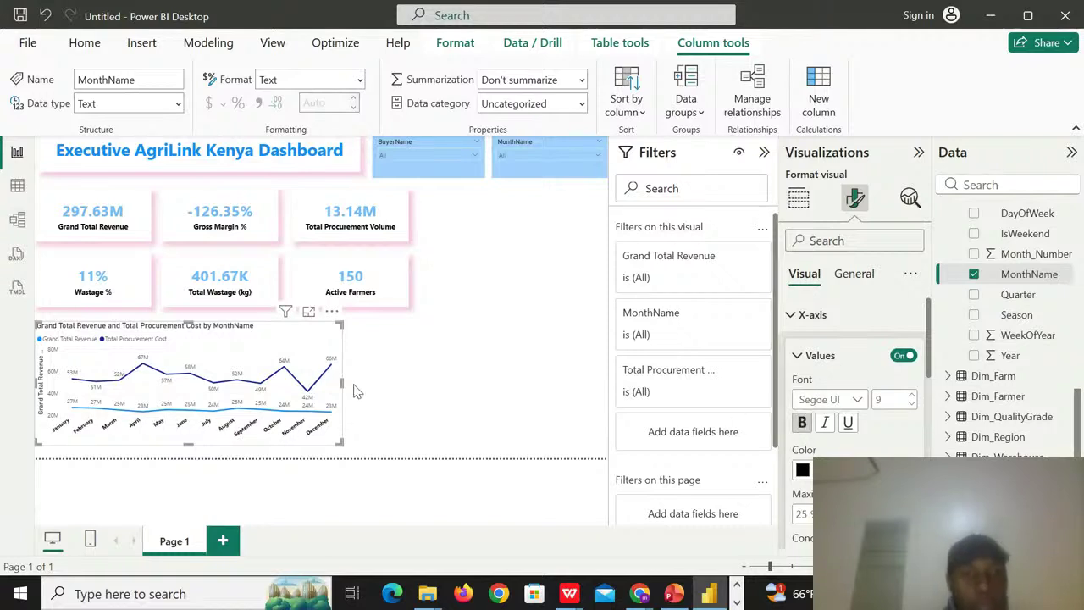
left_click_drag(343, 385, 356, 387)
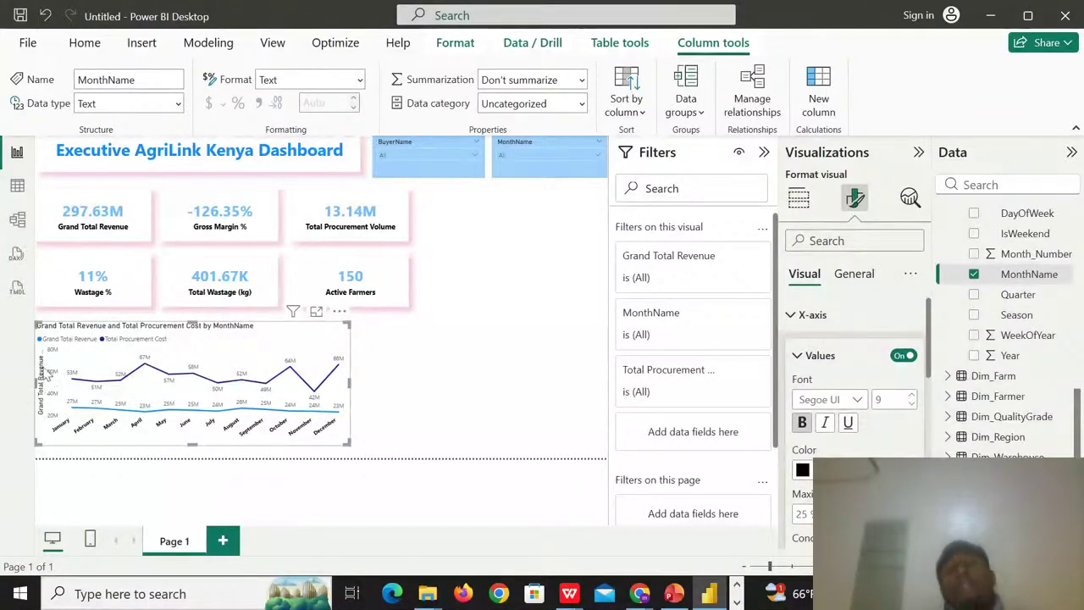
- Turn off both the Y-axis title and the Y-axis values of the line chart
left_click(799, 315)
left_click(800, 348)
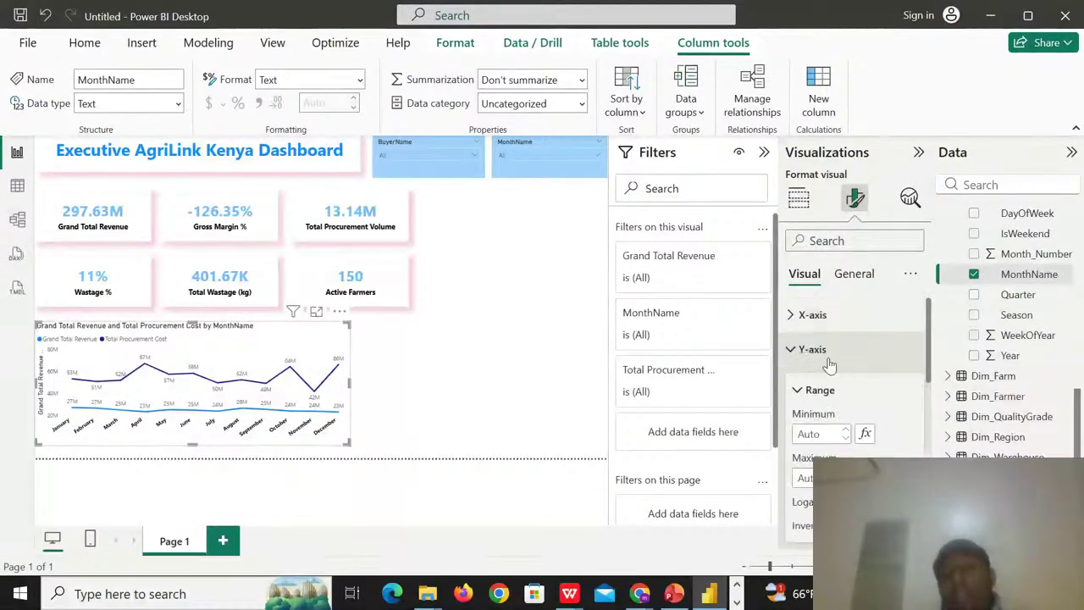
scroll(929, 453, "down", 4)
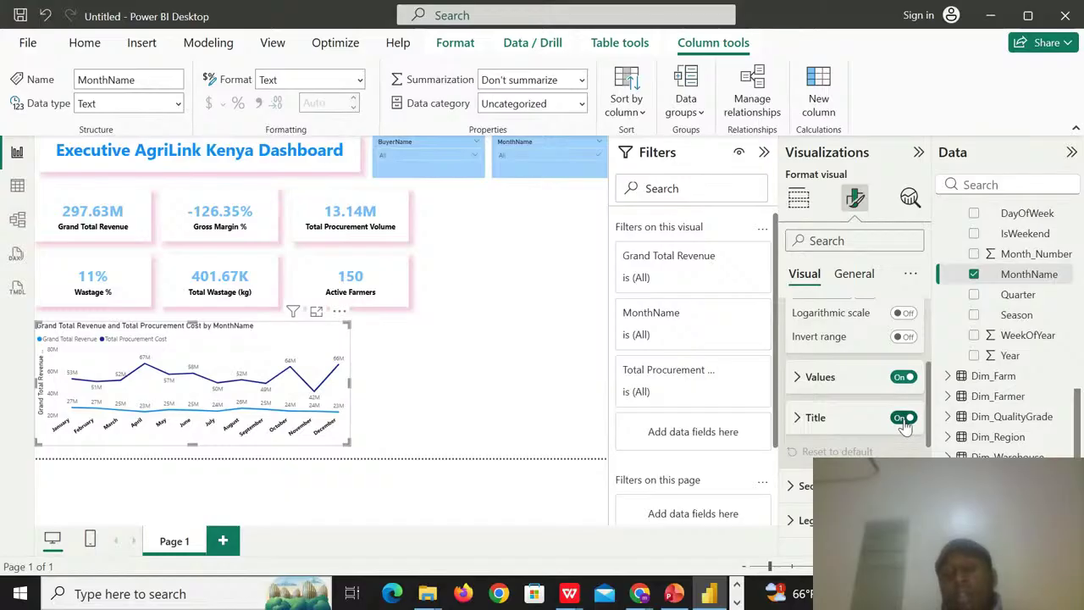
left_click(904, 418)
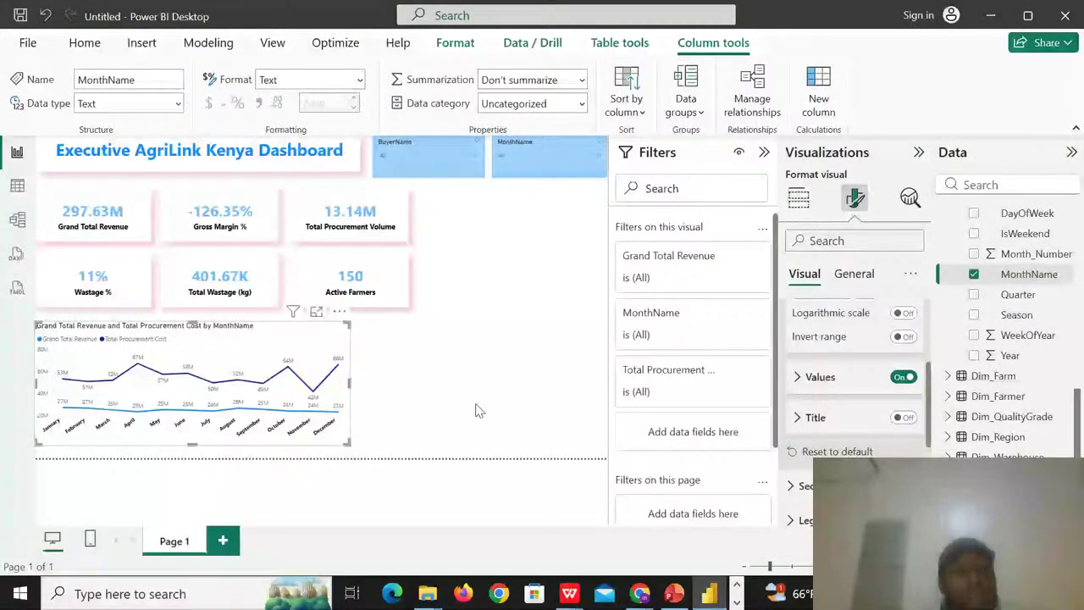
mouse_move(298, 392)
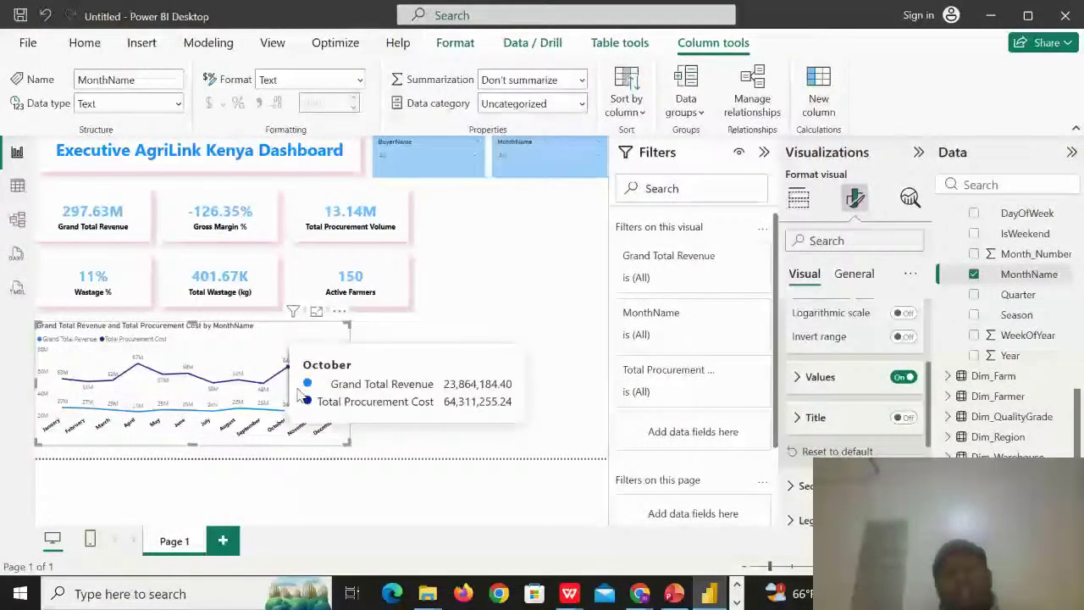
left_click(903, 377)
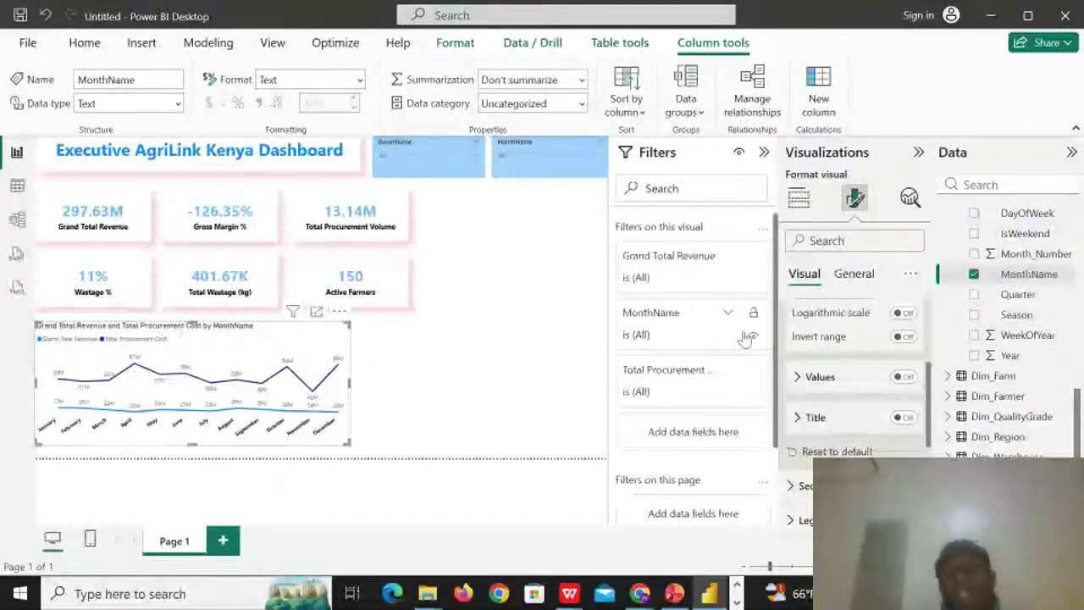
- Center the line chart's title and set it in bold Segoe UI, and make the chart slightly shorter and wider
left_click(854, 287)
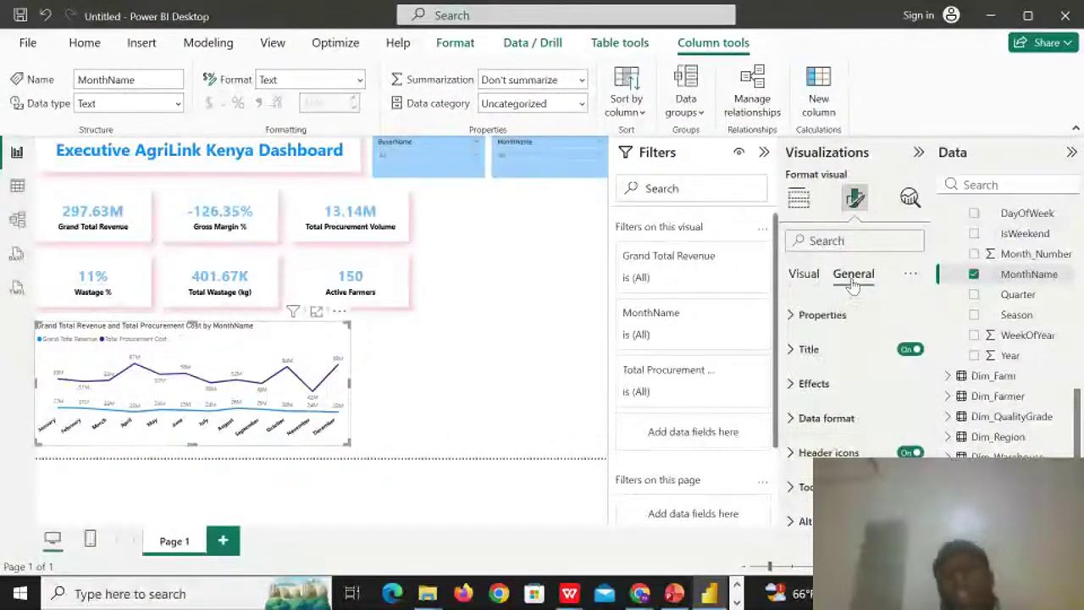
left_click(800, 349)
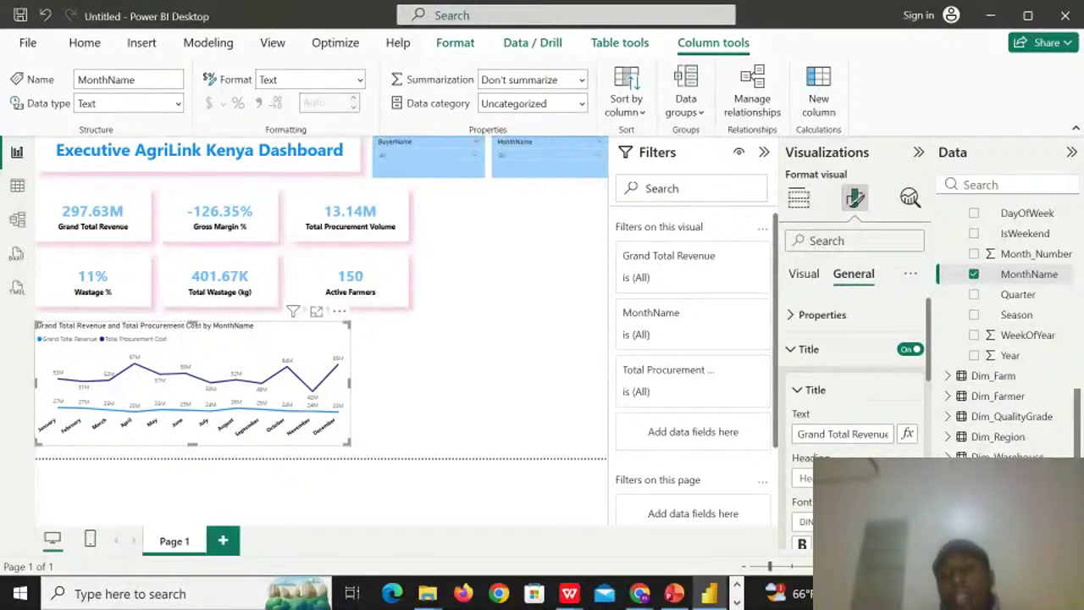
scroll(855, 398, "down", 3)
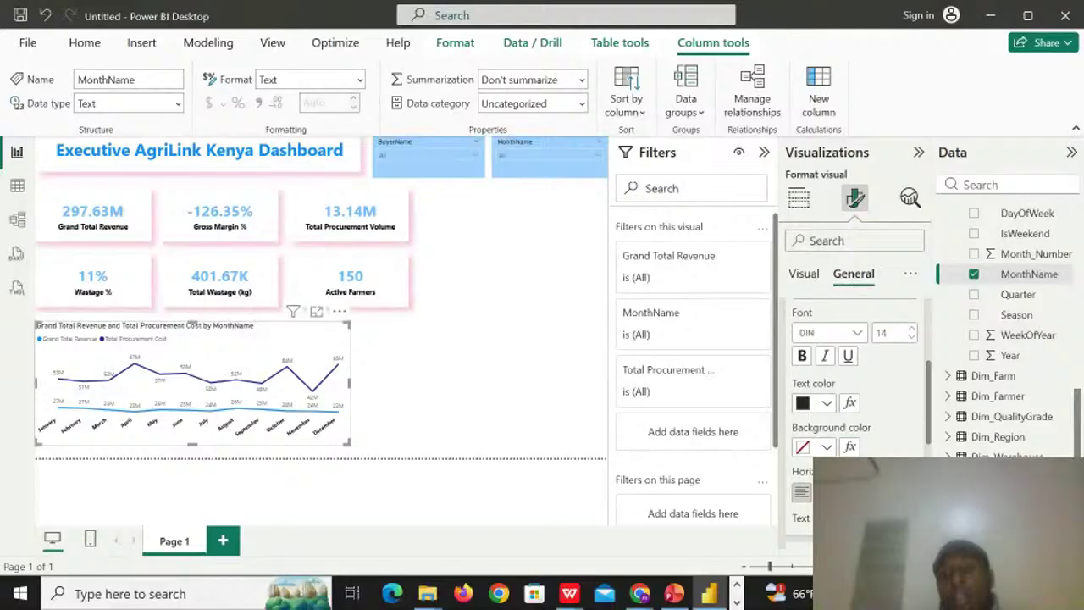
left_click(825, 492)
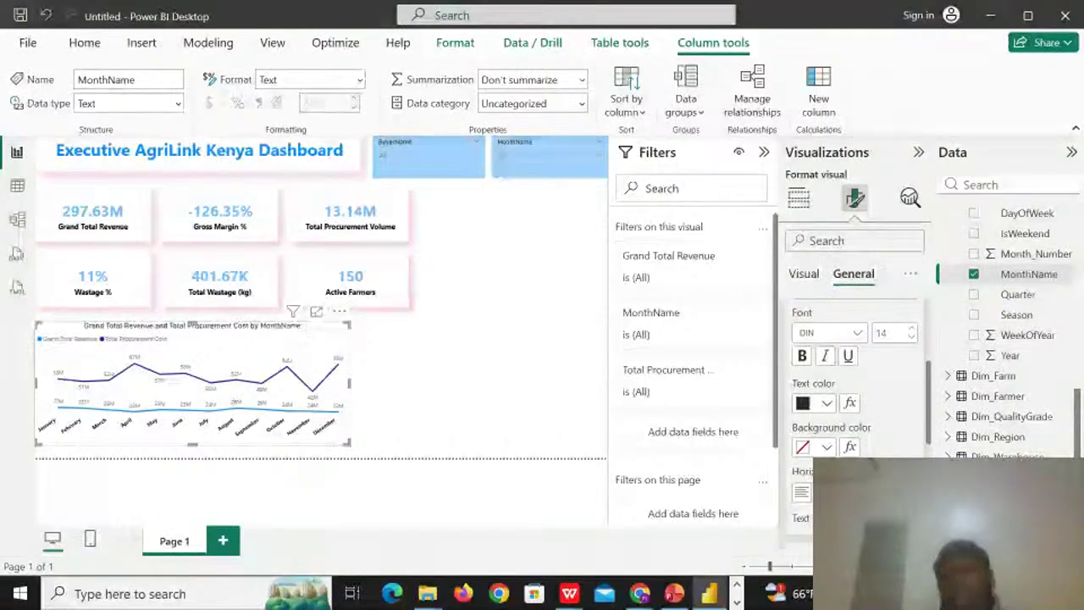
left_click(802, 354)
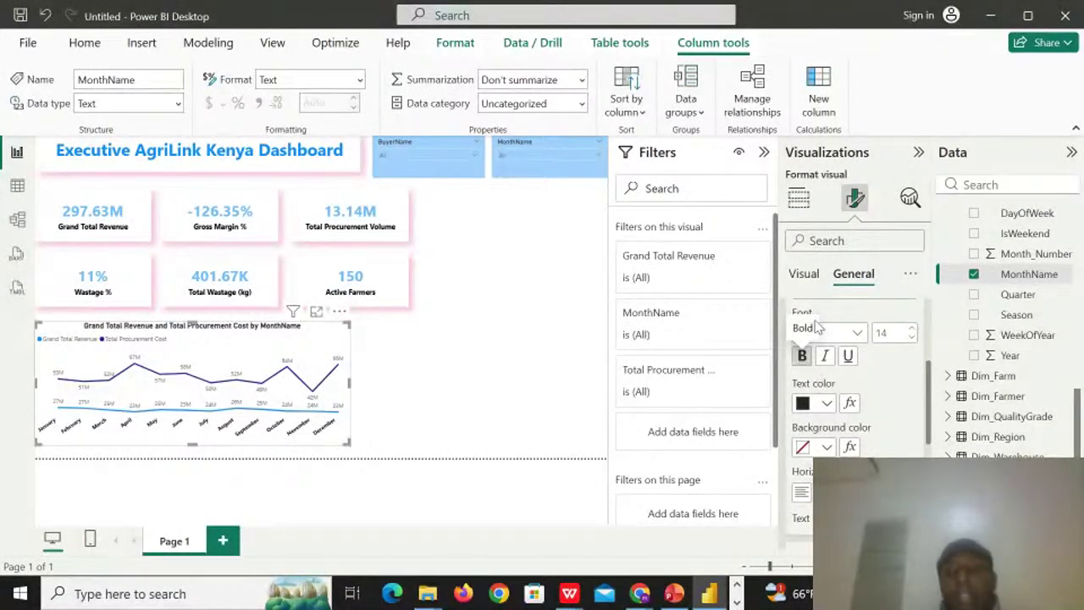
left_click(857, 331)
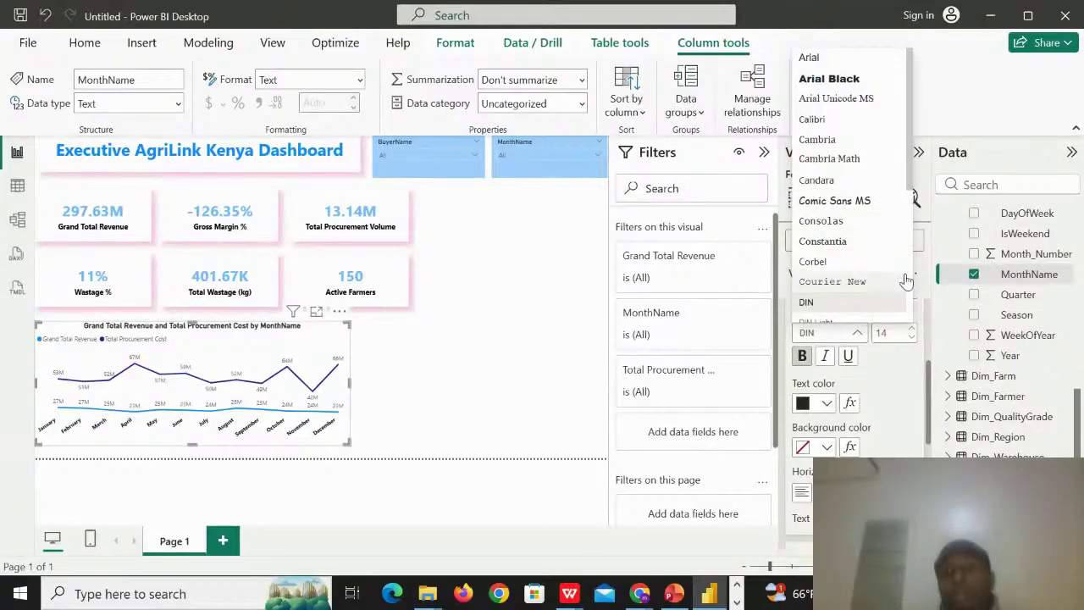
scroll(910, 279, "down", 3)
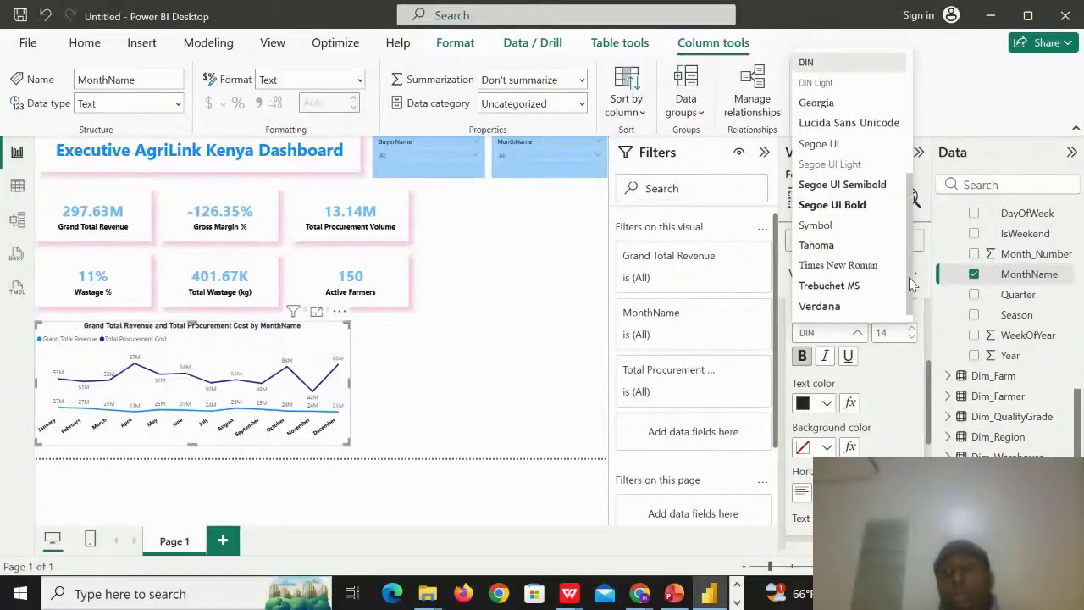
left_click(840, 151)
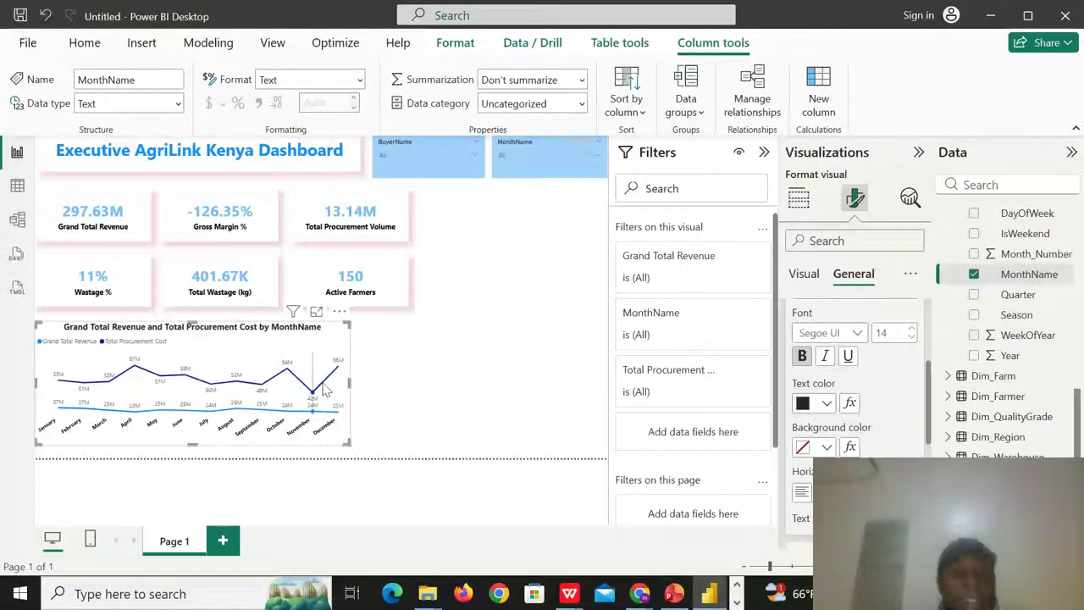
left_click_drag(193, 441, 193, 432)
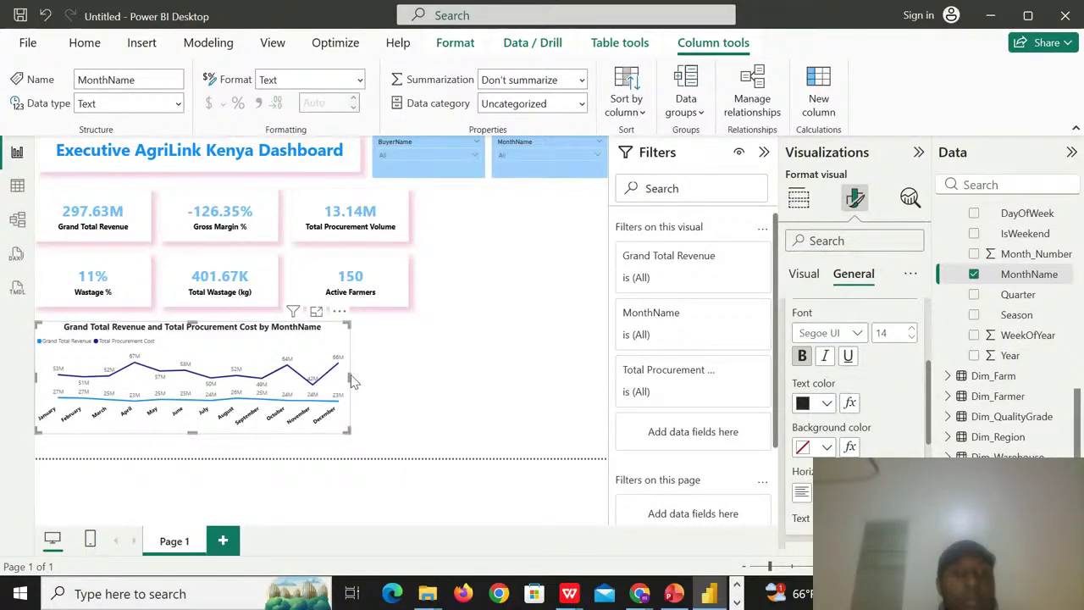
left_click_drag(347, 375, 372, 381)
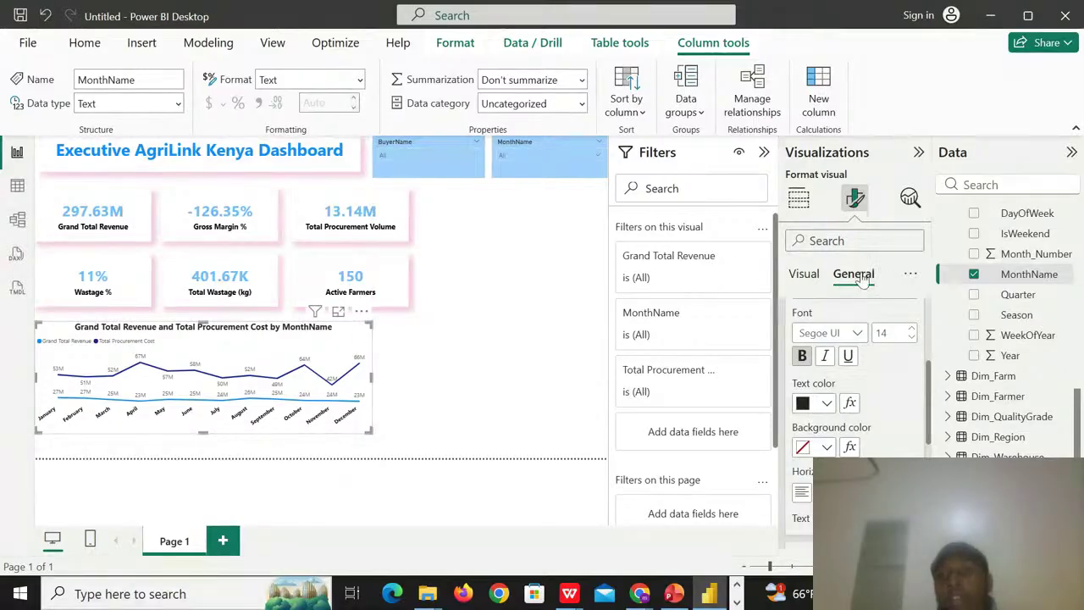
left_click(809, 276)
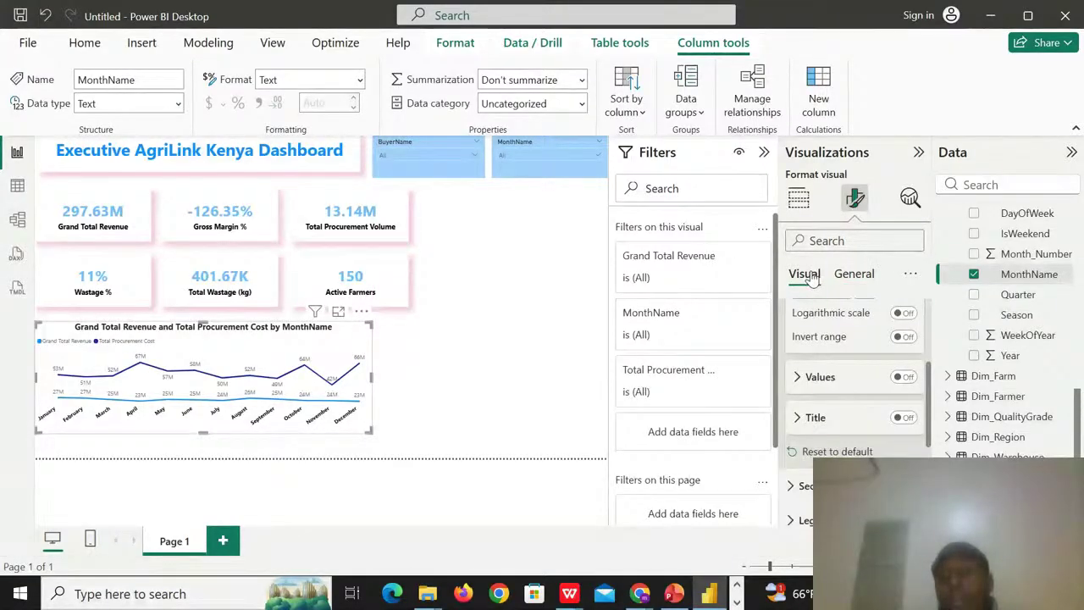
left_click(855, 273)
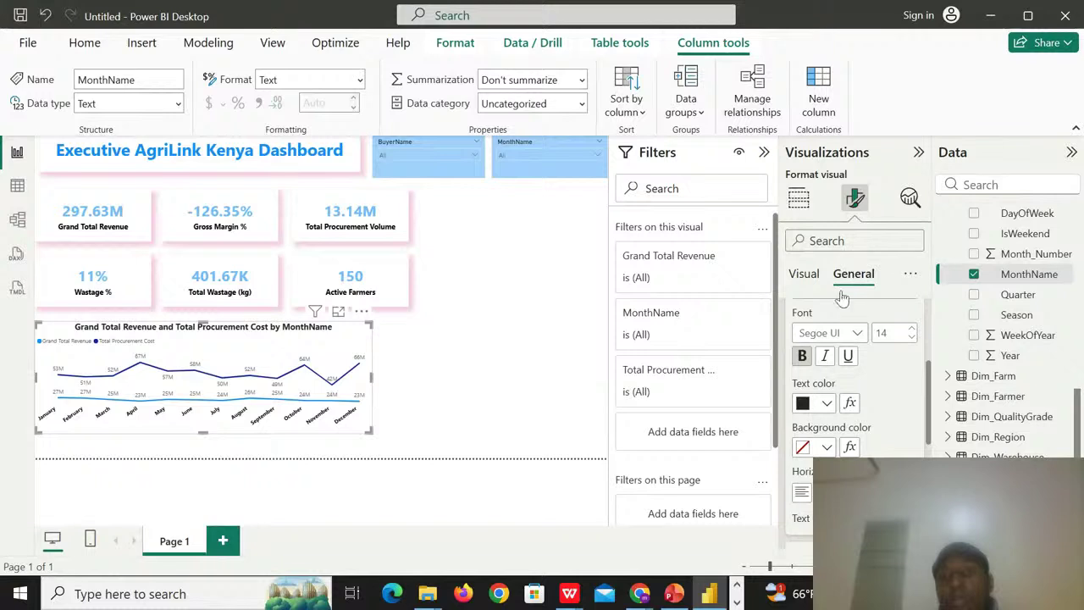
left_click(798, 197)
left_click(854, 197)
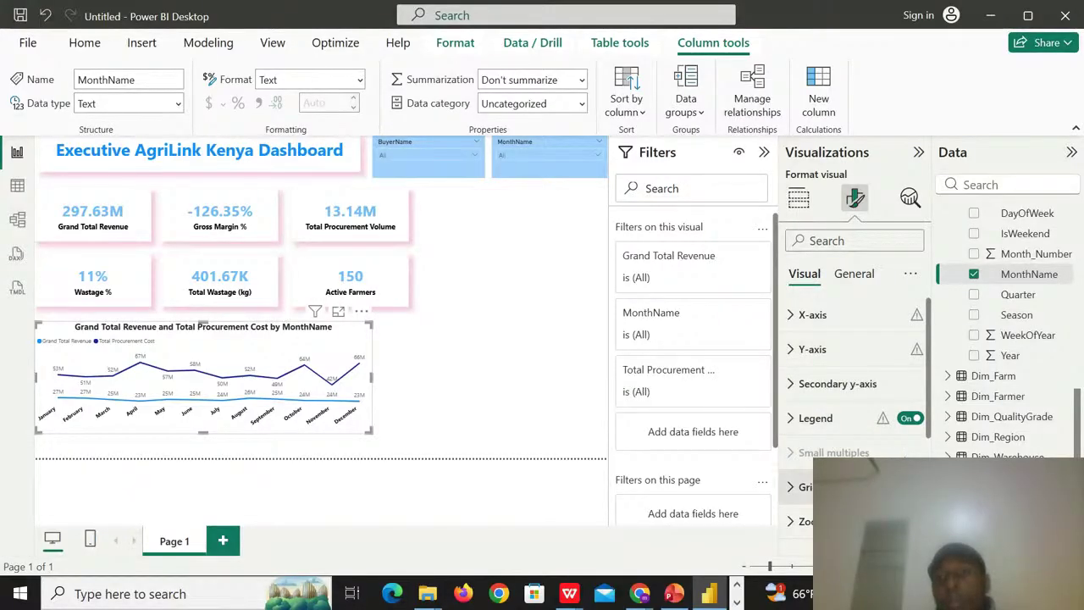
scroll(856, 381, "down", 3)
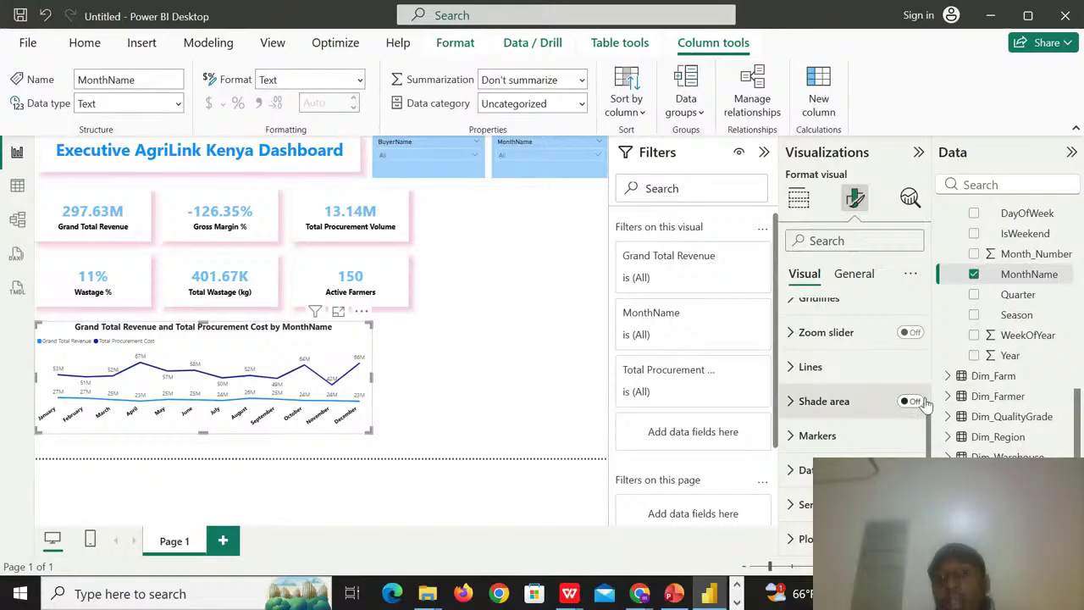
scroll(932, 383, "up", 3)
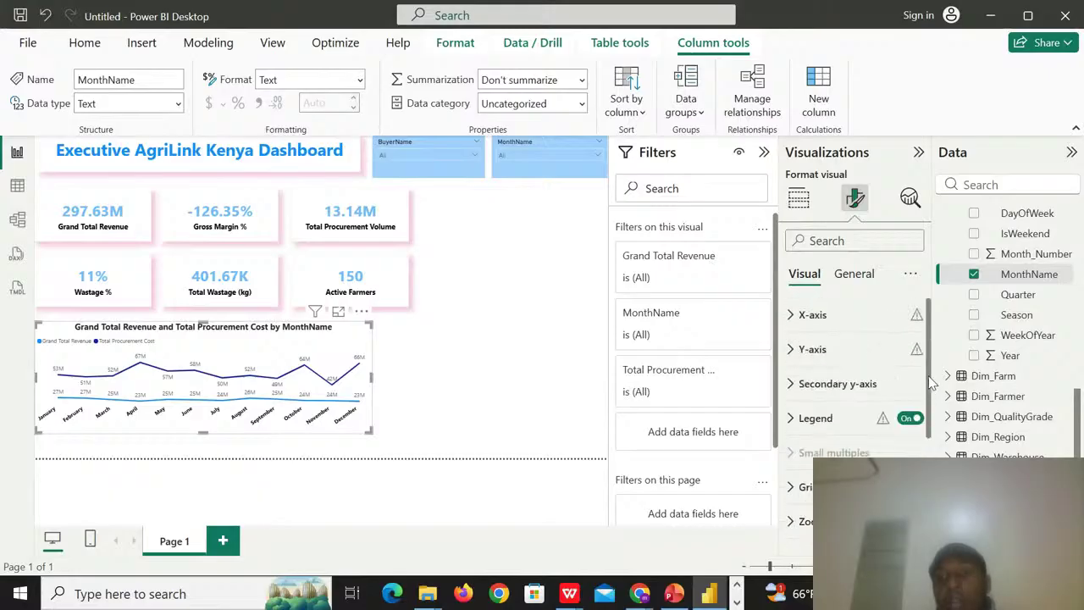
- Add a shadow to the line chart in the pink theme color
left_click(854, 274)
left_click(813, 383)
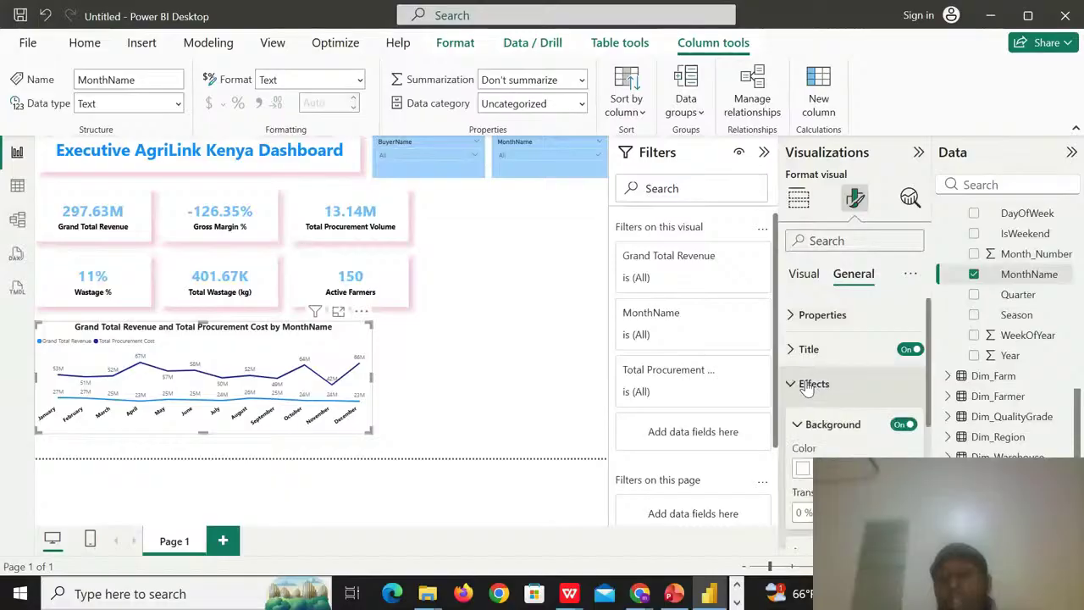
scroll(855, 381, "down", 3)
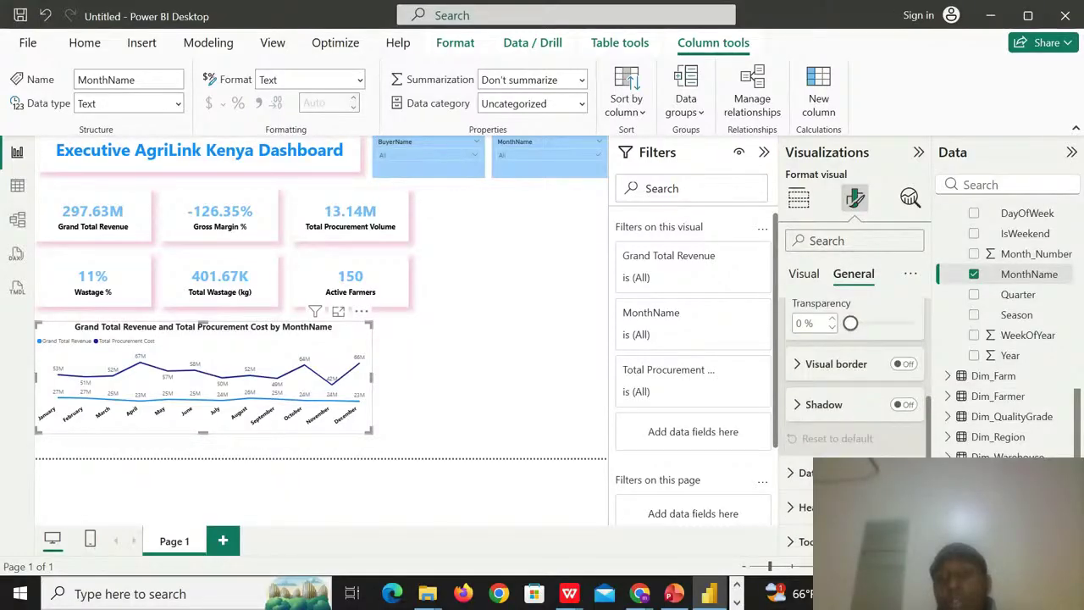
left_click(904, 404)
left_click(798, 405)
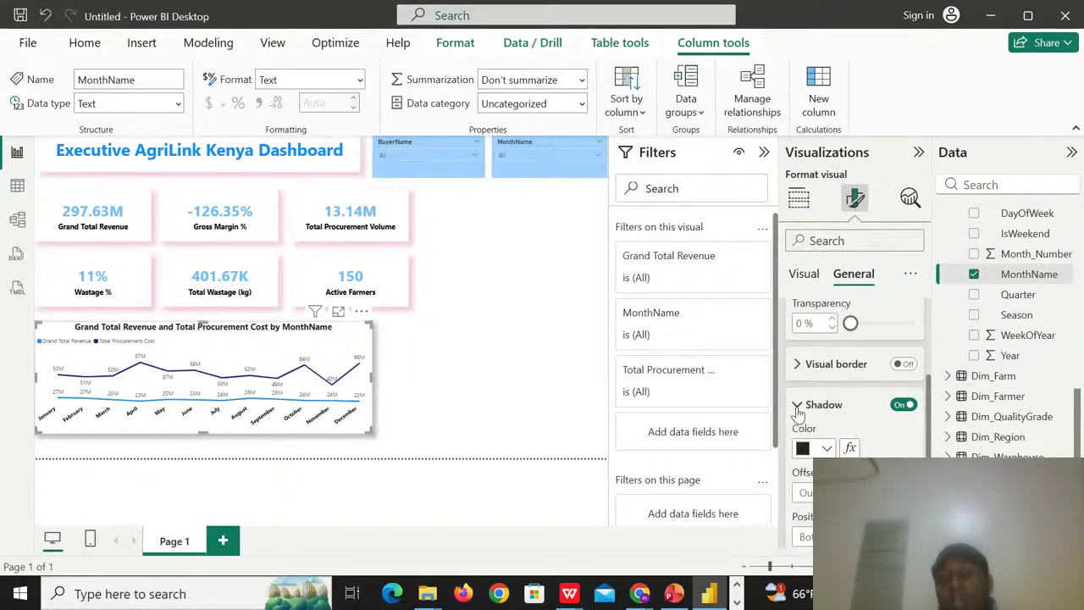
left_click(827, 448)
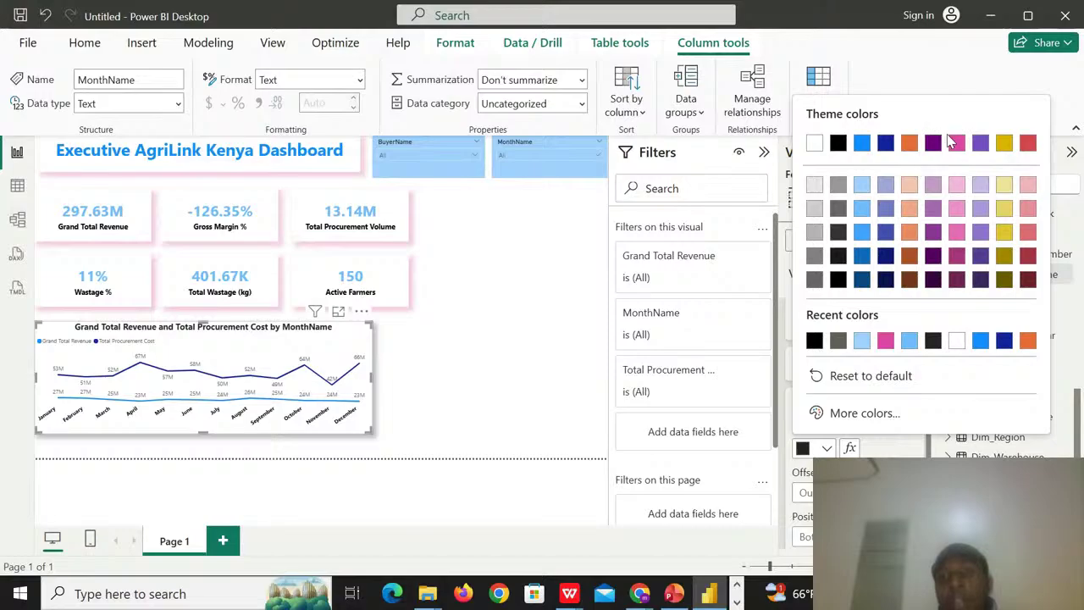
left_click(956, 143)
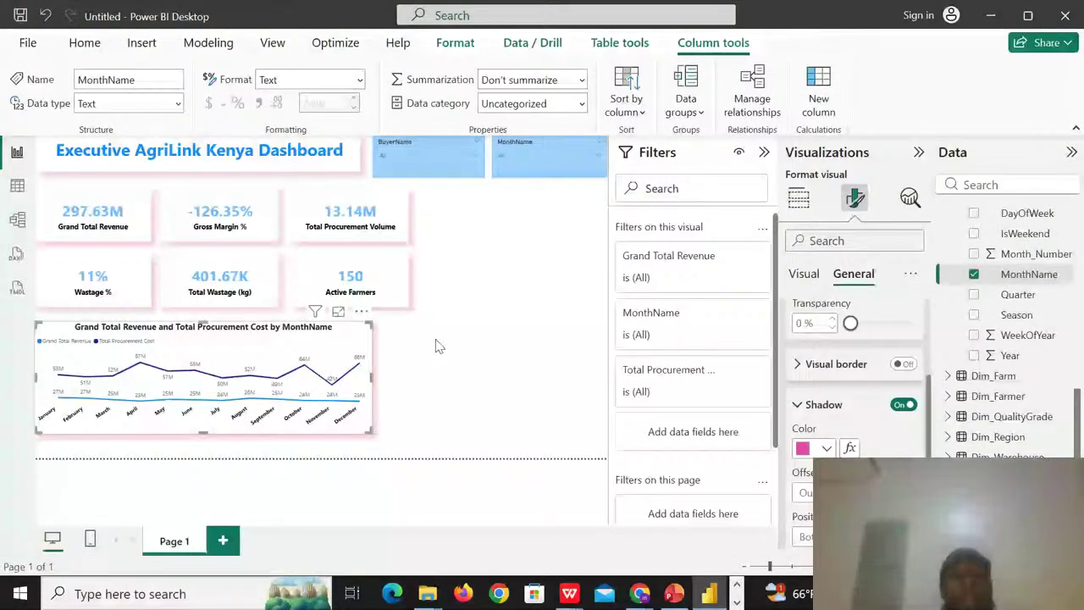
left_click(404, 374)
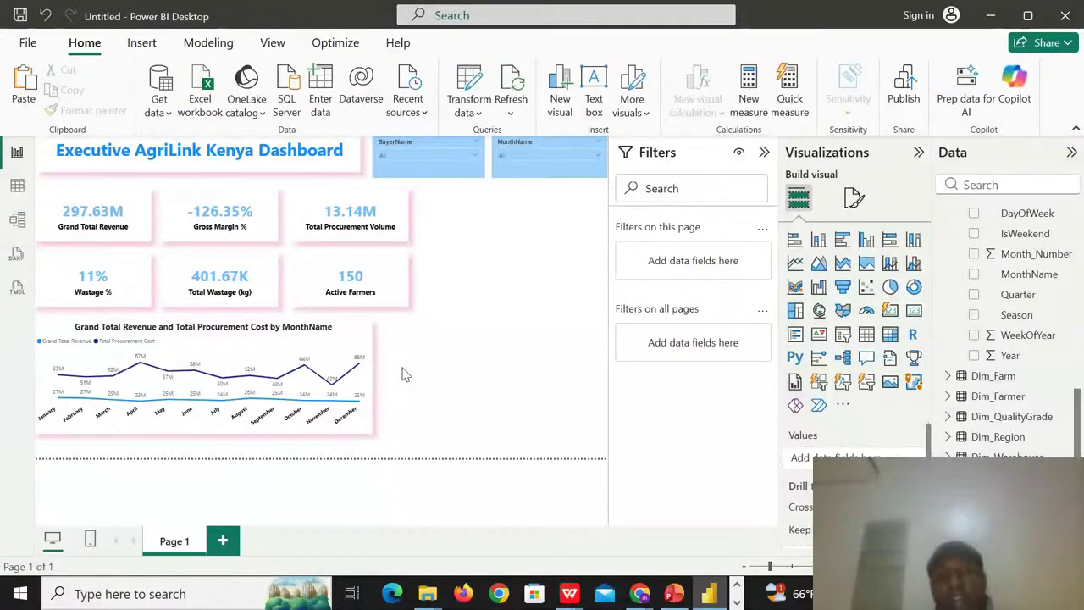
- Duplicate the line chart and move the copy beneath the slicers, against the page's right edge
left_click(284, 347)
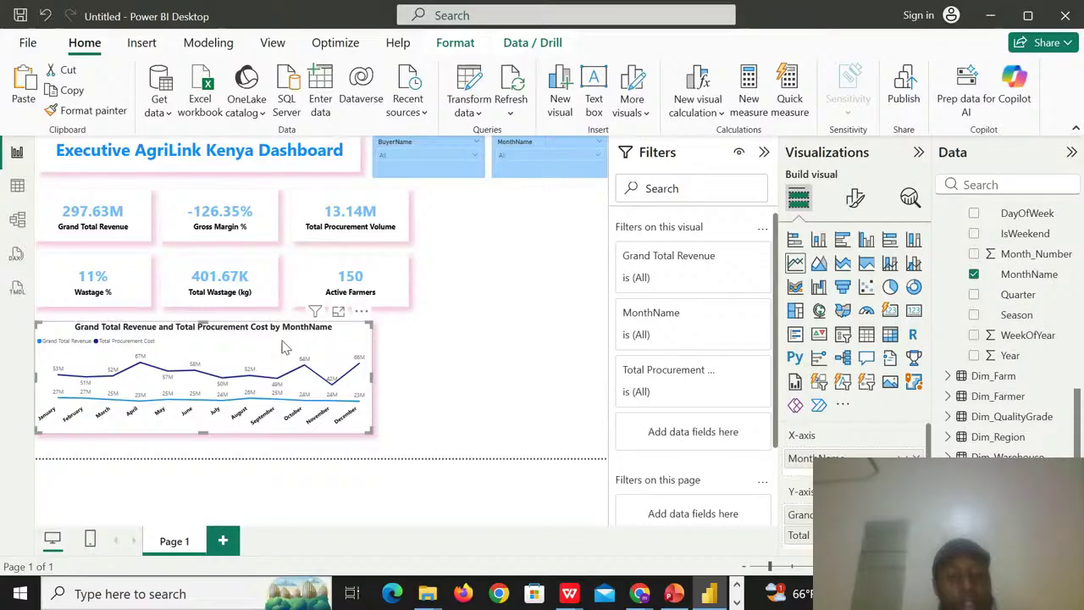
key("ctrl+v")
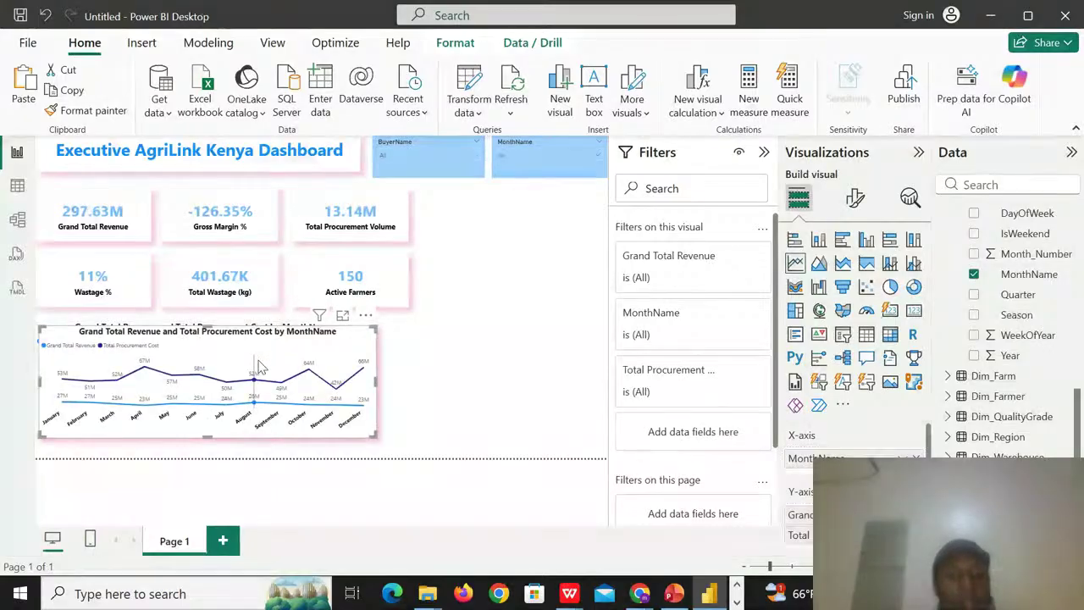
left_click_drag(260, 366, 500, 216)
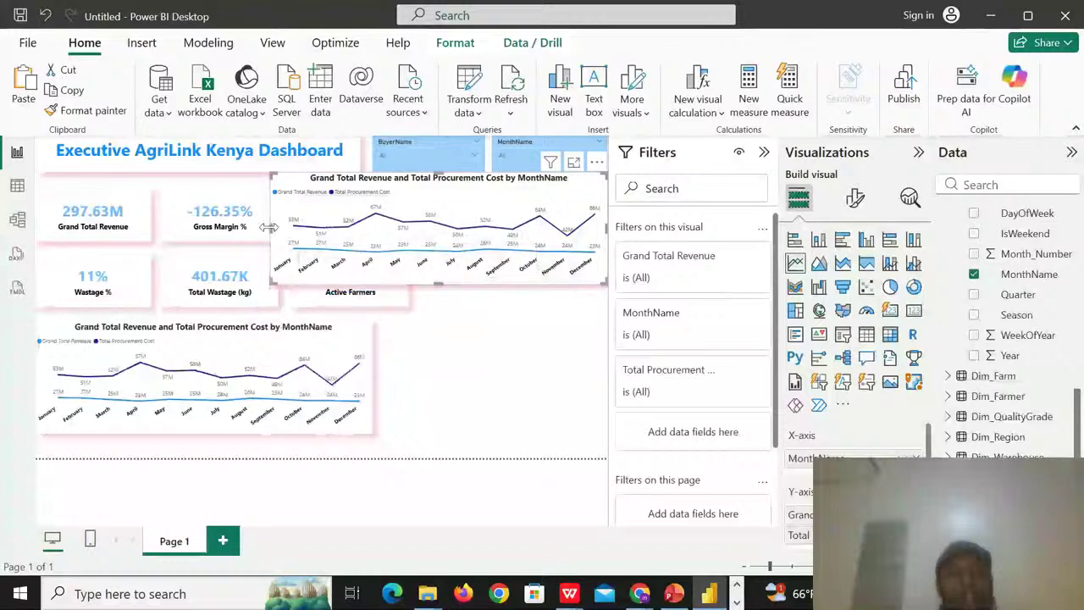
- Narrow the copied line chart to fit between the KPI cards and the page edge, and extend its height to the cards' lower edge
left_click_drag(270, 226, 434, 259)
mouse_move(505, 247)
left_mouse_down()
mouse_move(473, 252)
mouse_move(504, 254)
mouse_move(489, 251)
left_mouse_up()
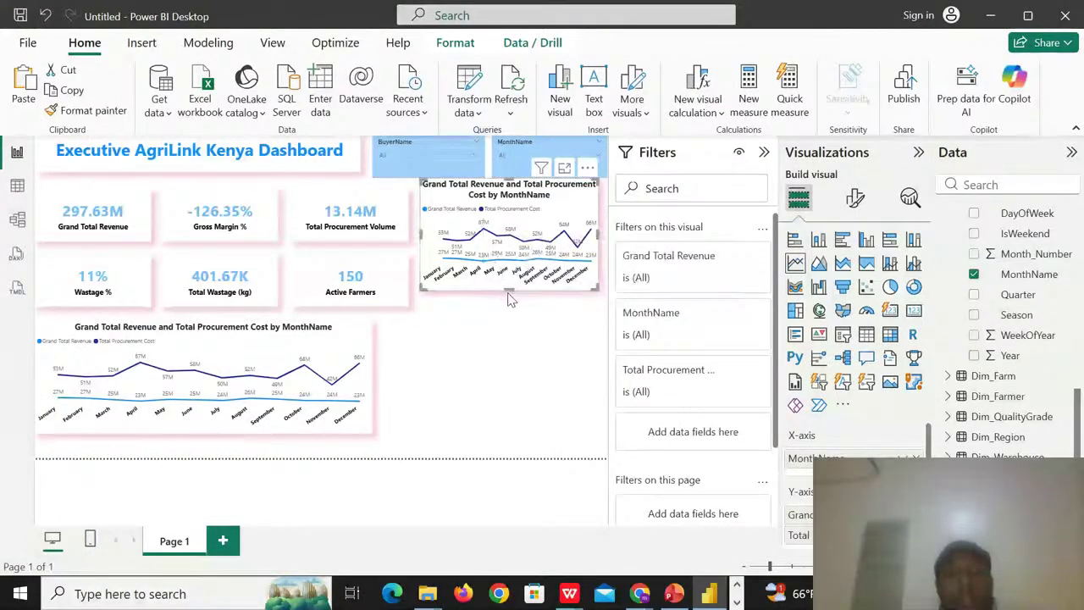
left_click_drag(508, 291, 508, 308)
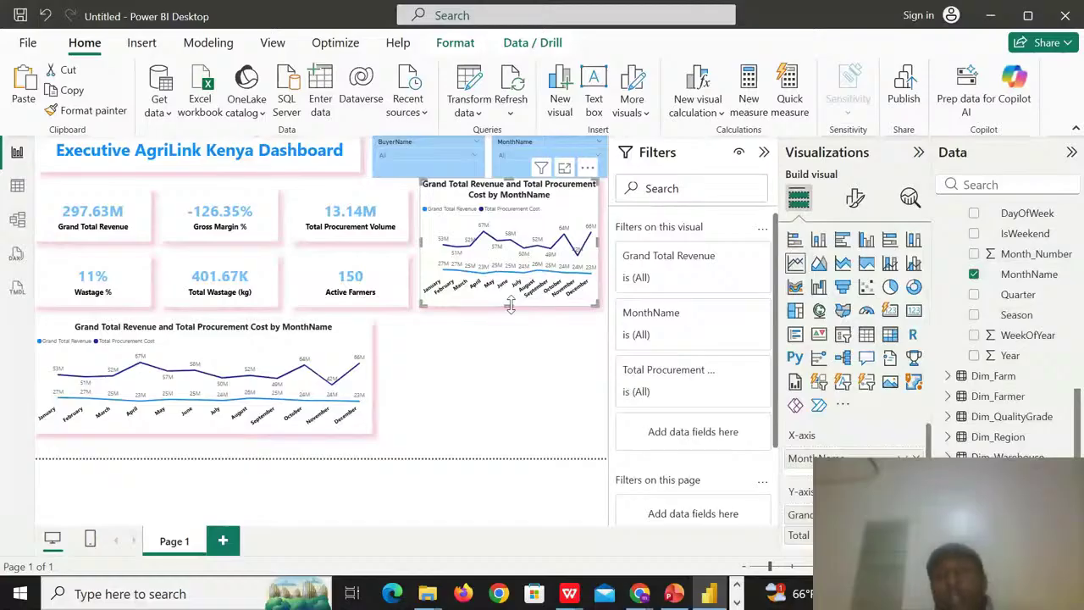
- Convert the copied line chart to a clustered column chart and remove its MonthName, Grand Total Revenue and Total Procurement Cost fields
left_click(868, 240)
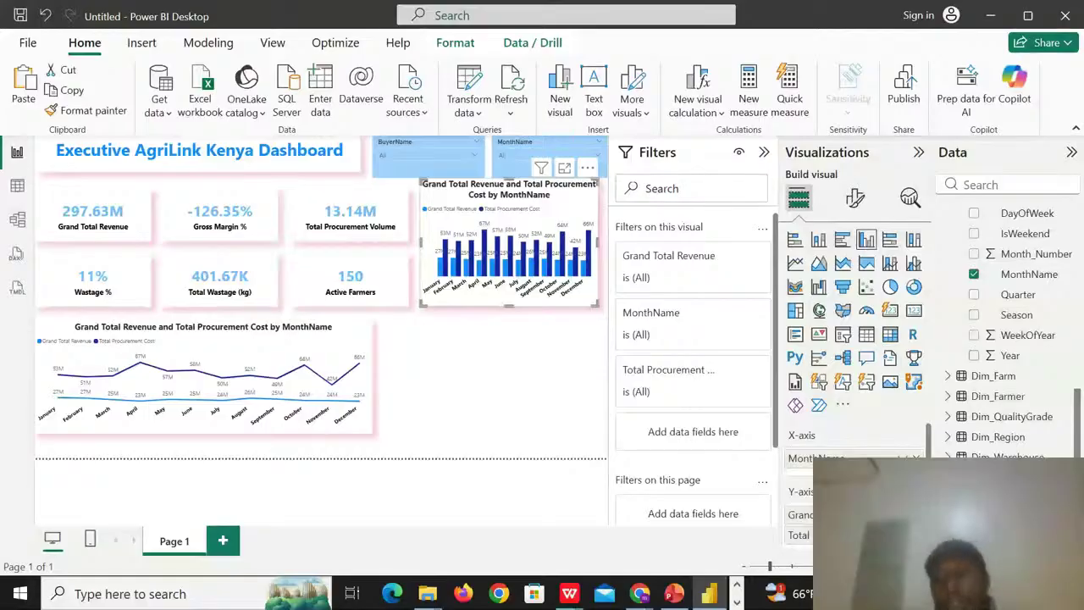
left_click_drag(817, 458, 652, 464)
left_click(916, 509)
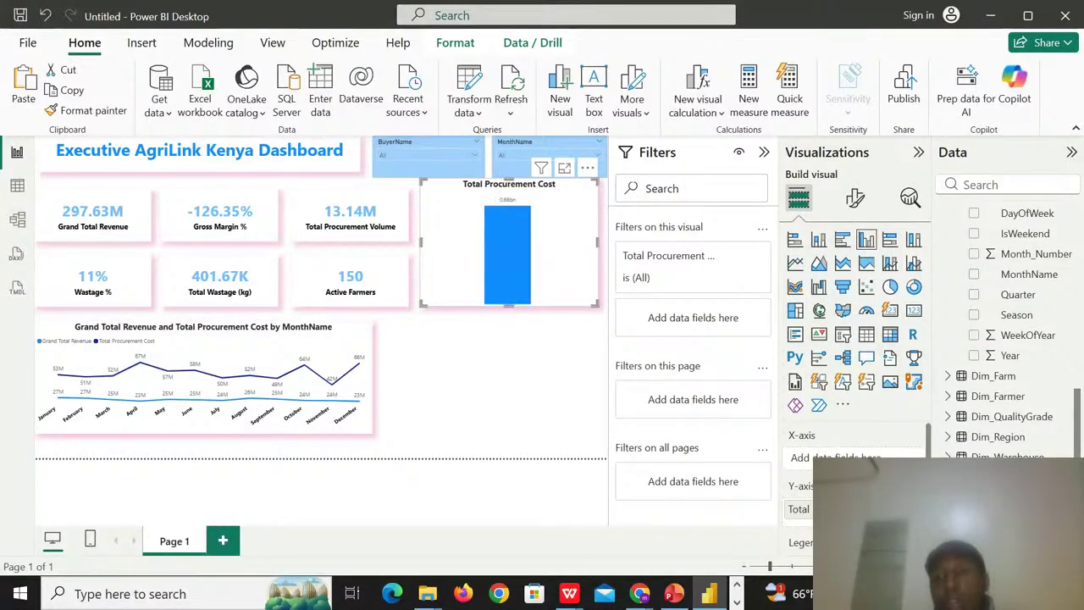
left_click(915, 509)
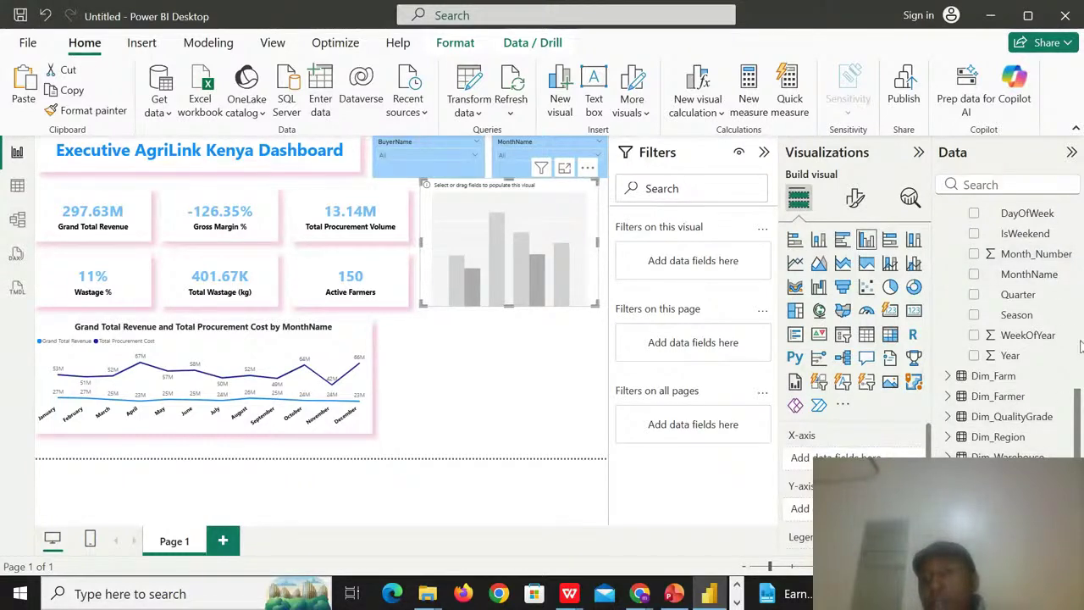
- Plot Total Procurement Volume by RegionName from Dim_Region in the emptied column chart
scroll(1081, 339, "up", 5)
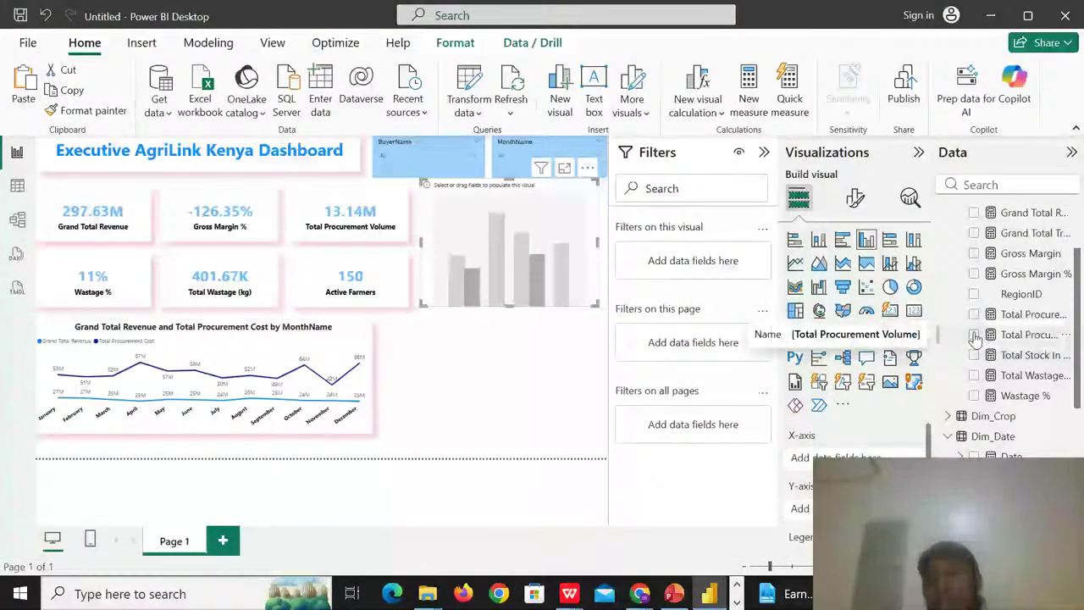
left_click(974, 335)
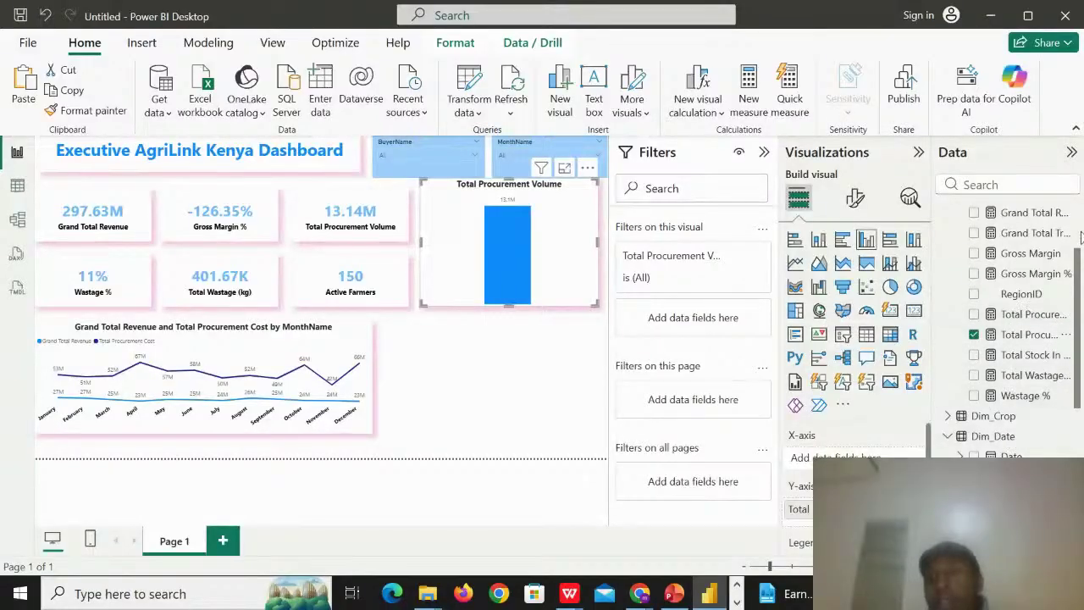
scroll(1080, 239, "up", 2)
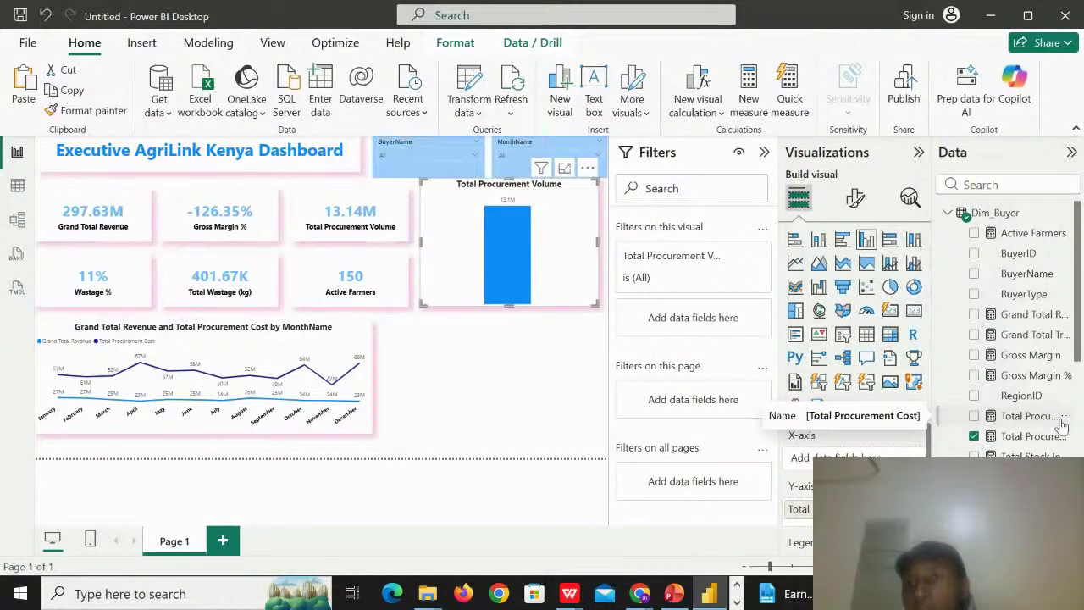
scroll(1008, 330, "down", 5)
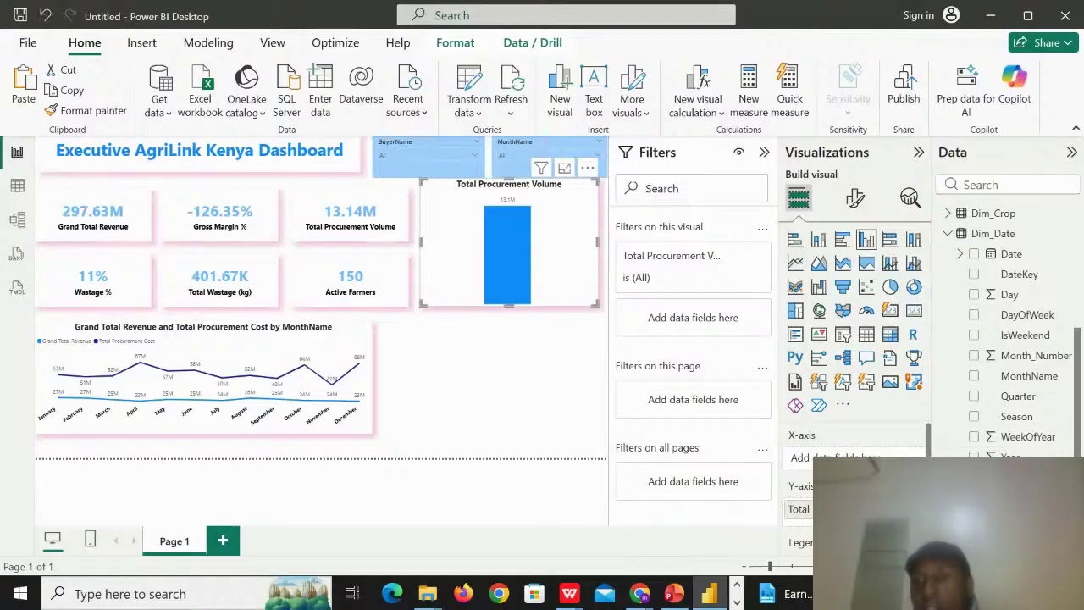
scroll(1008, 330, "down", 3)
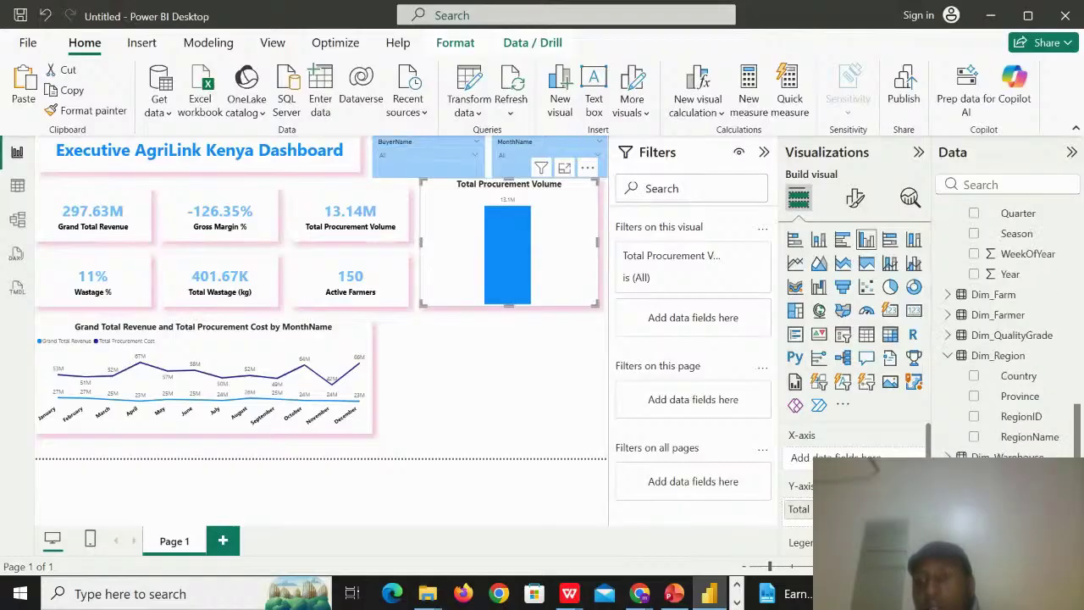
left_click(974, 437)
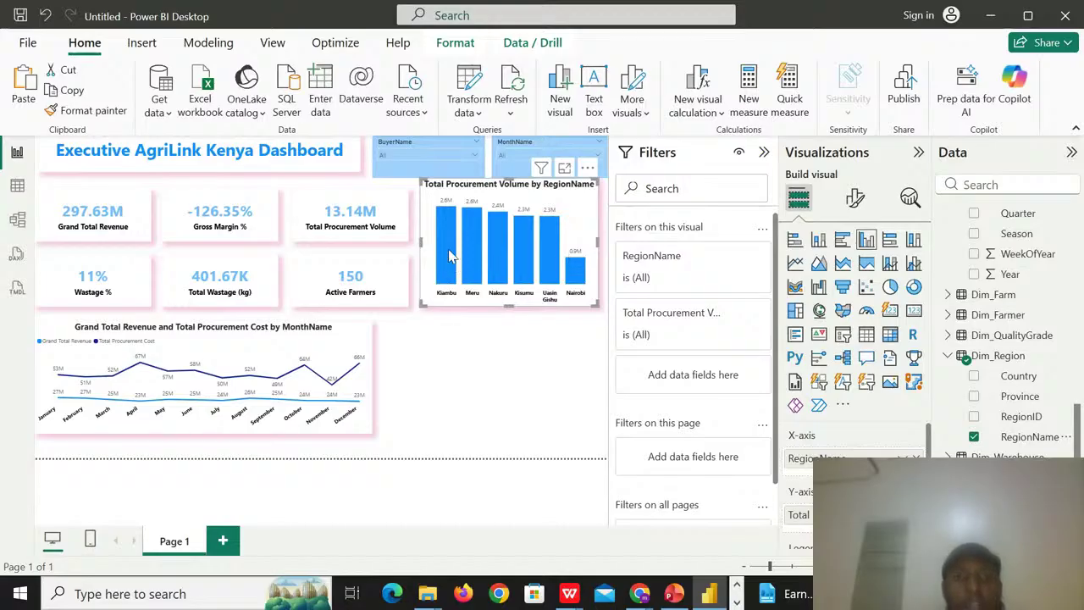
mouse_move(455, 278)
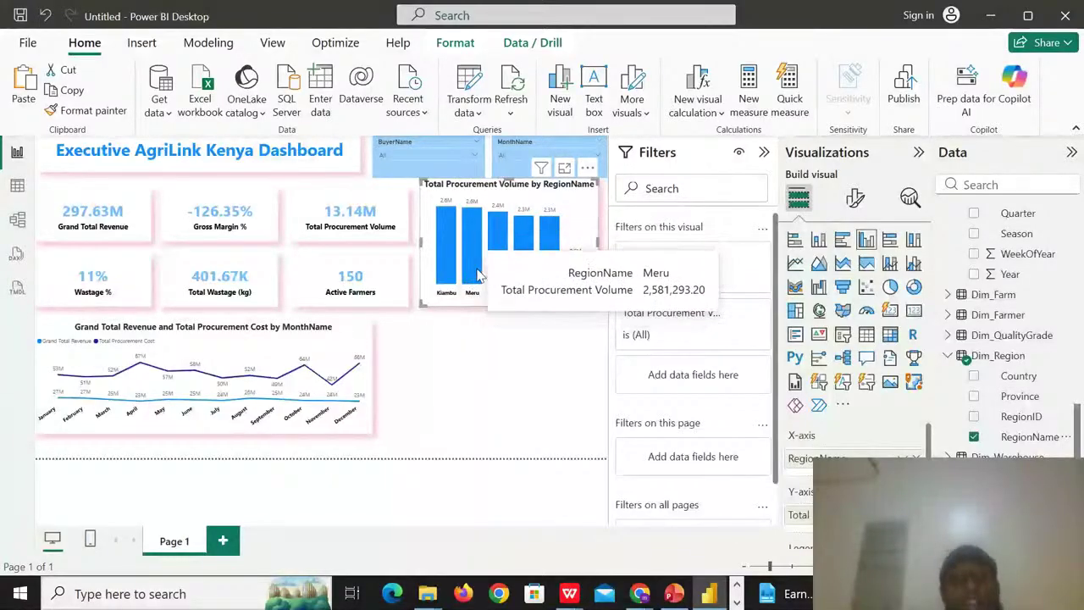
mouse_move(547, 231)
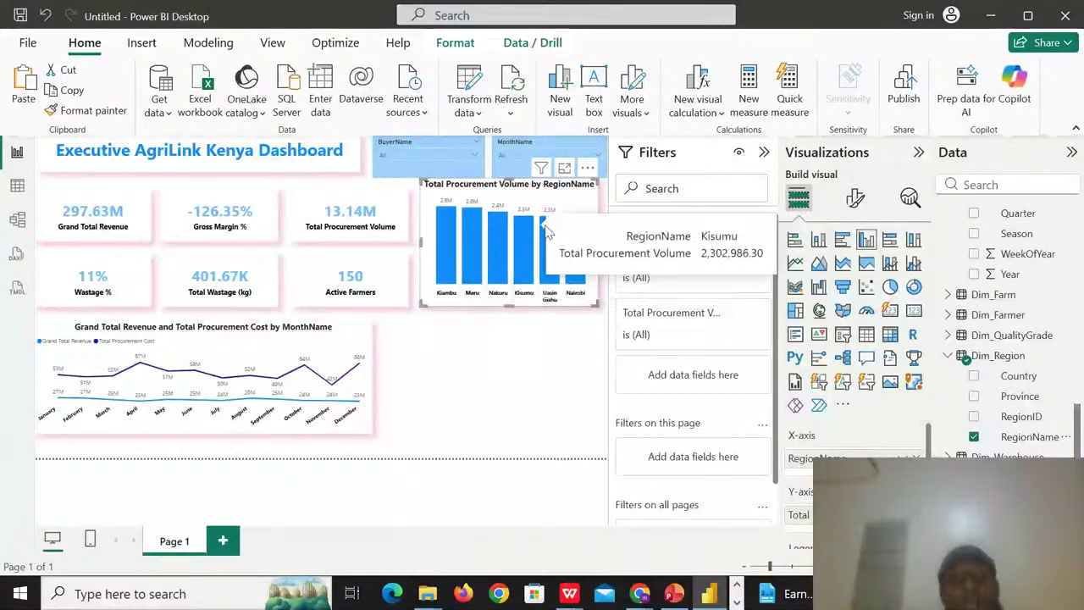
left_click(525, 348)
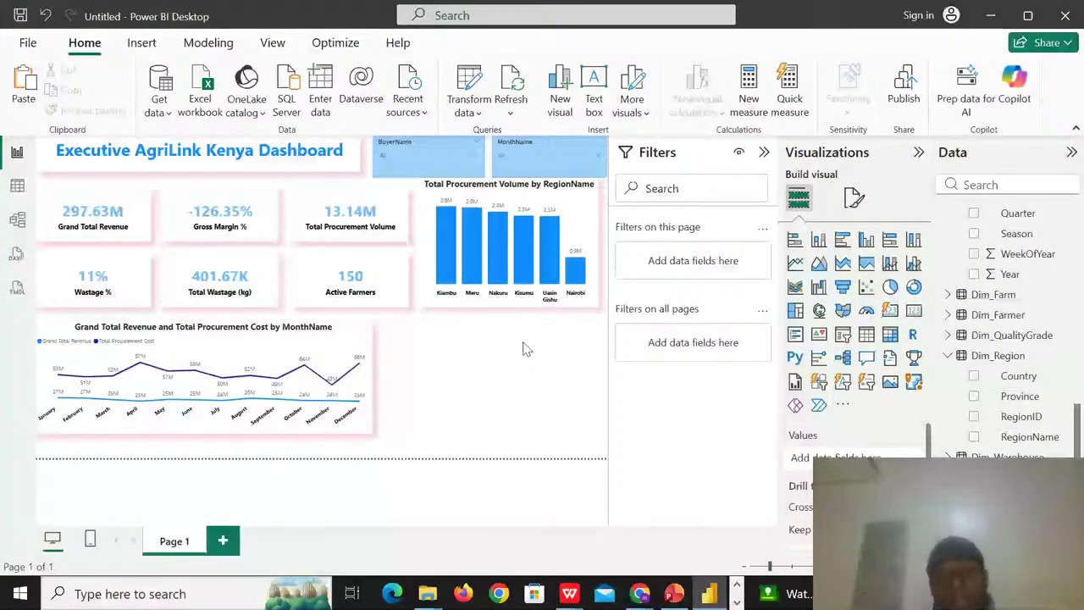
- Duplicate the regional column chart, place the copy beside the line chart, and make it shorter and wide enough to reach the upper chart's edge
left_click(573, 242)
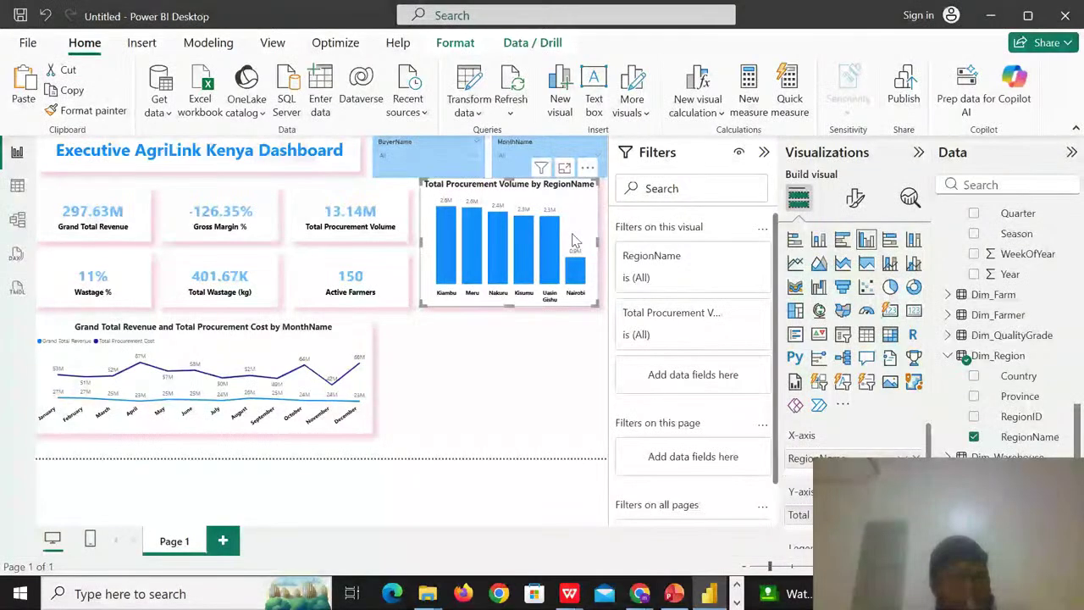
key("ctrl+v")
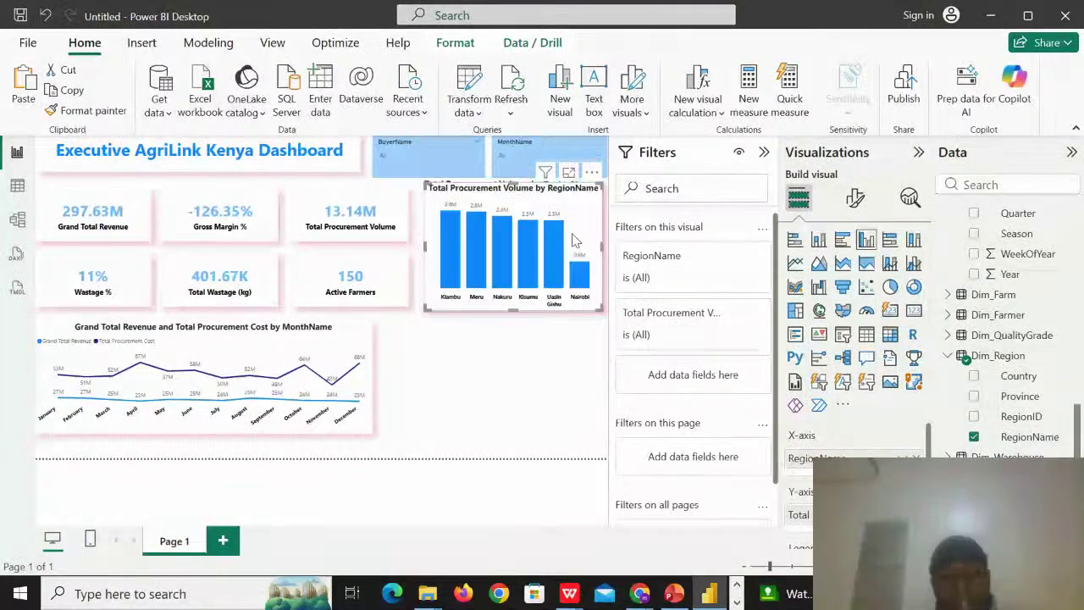
left_click_drag(573, 240, 535, 378)
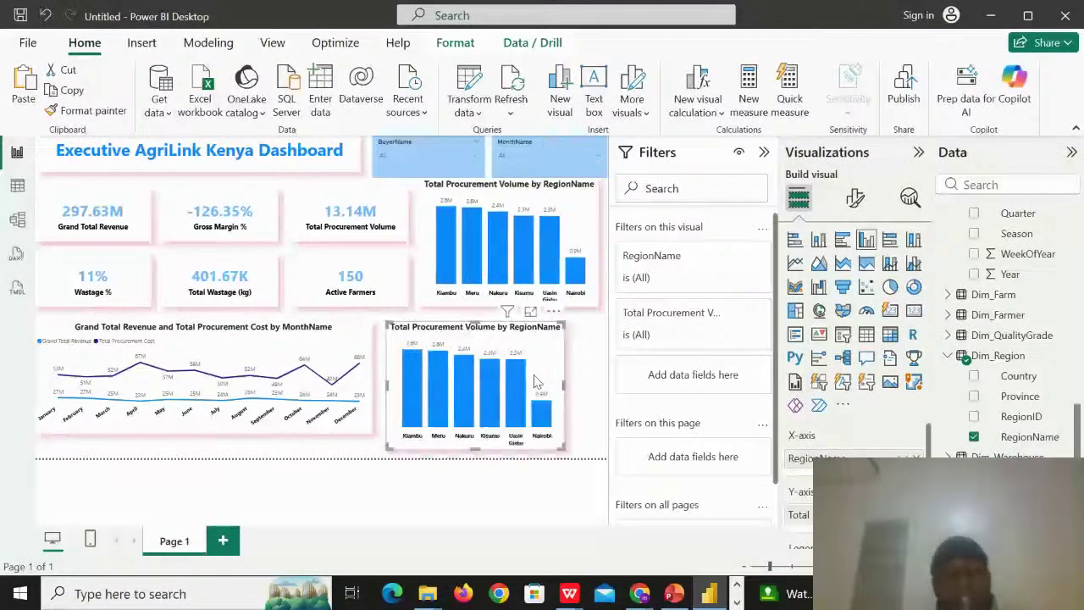
left_click_drag(475, 448, 475, 437)
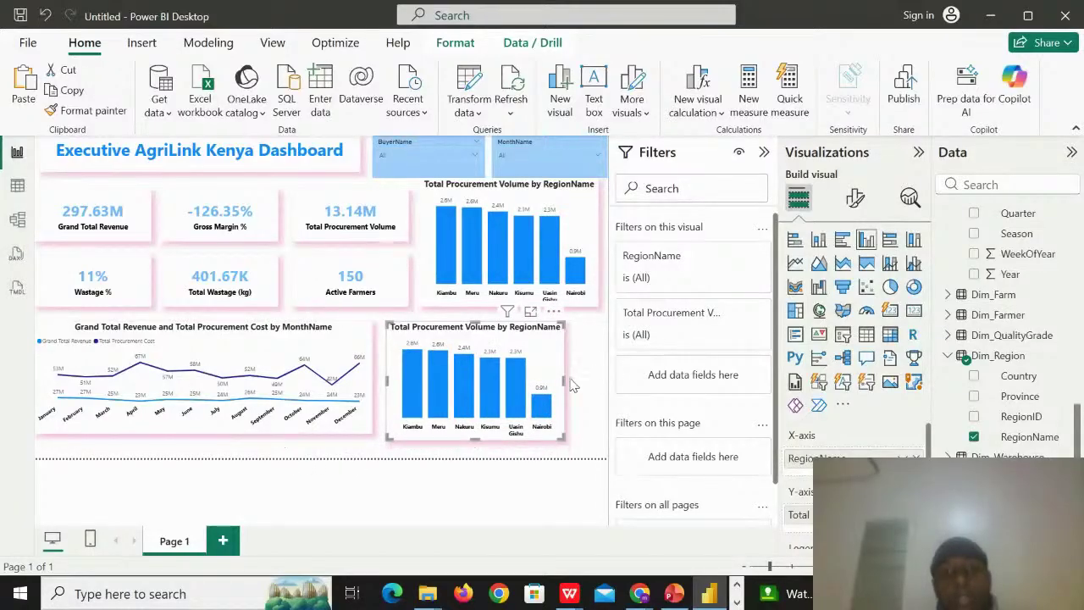
left_click_drag(563, 379, 600, 380)
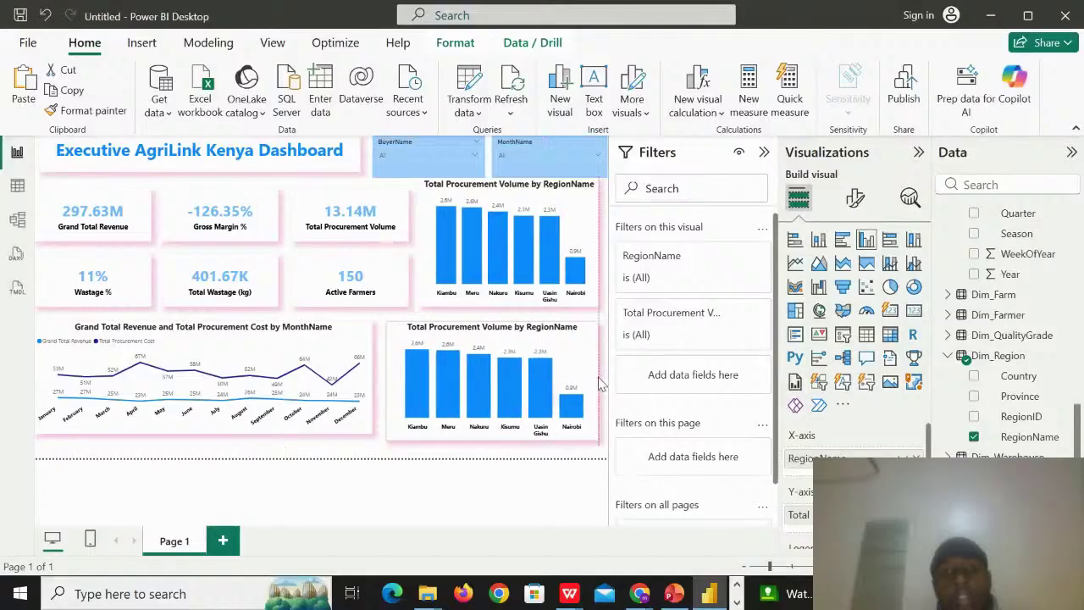
- Make the line chart and the neighbouring column chart taller so their lower edges align just above the page's end
left_click(301, 435)
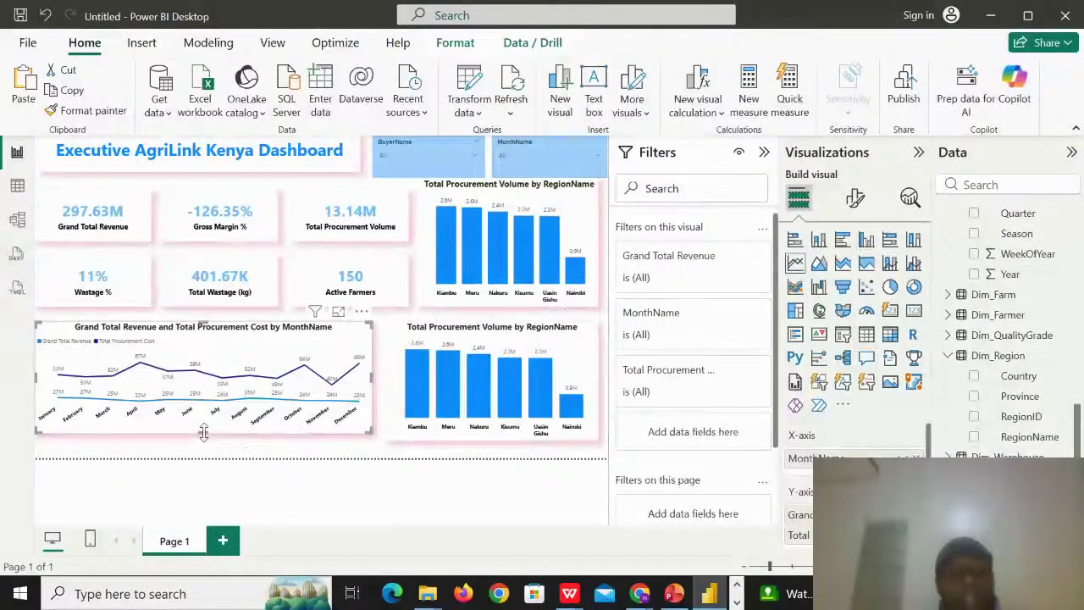
left_click_drag(204, 432, 205, 448)
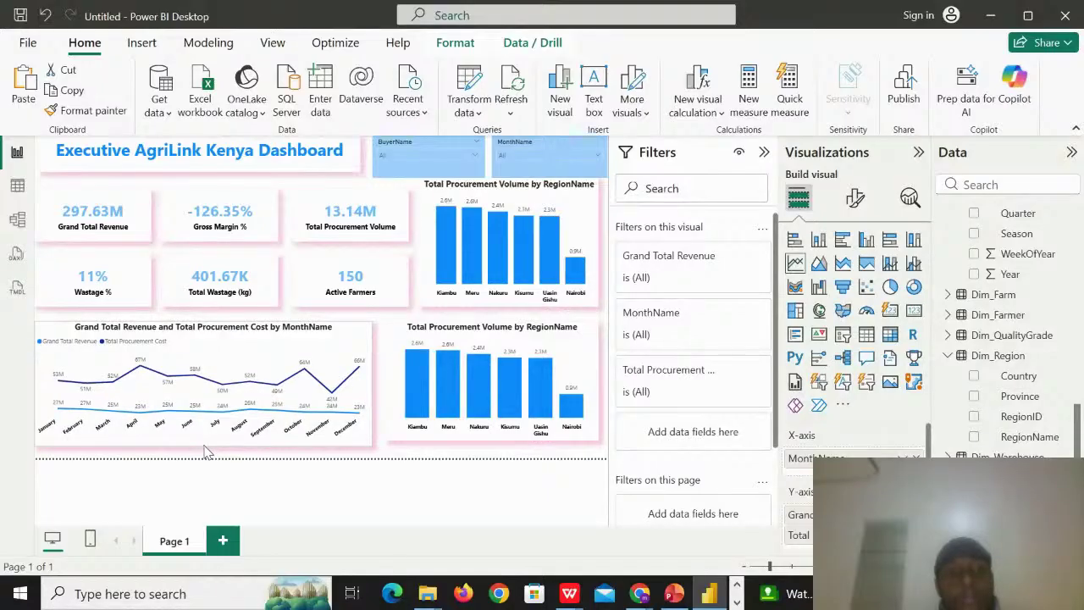
left_click(395, 413)
left_click_drag(495, 438, 493, 447)
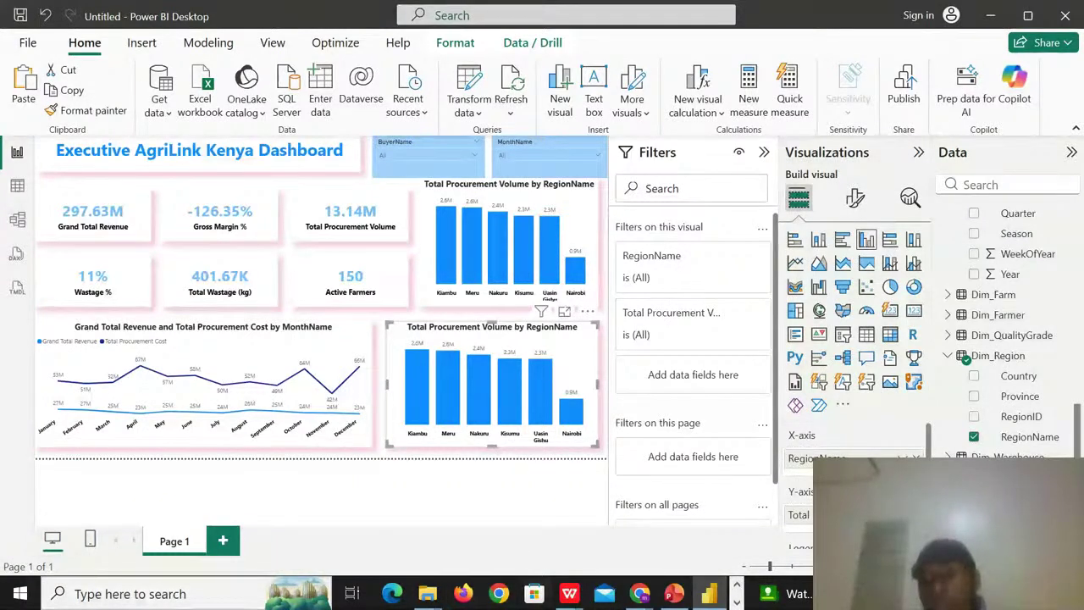
- Remove RegionName from the lower column chart and try CropName from Dim_Crop as the category for Total Procurement Volume
left_click(974, 437)
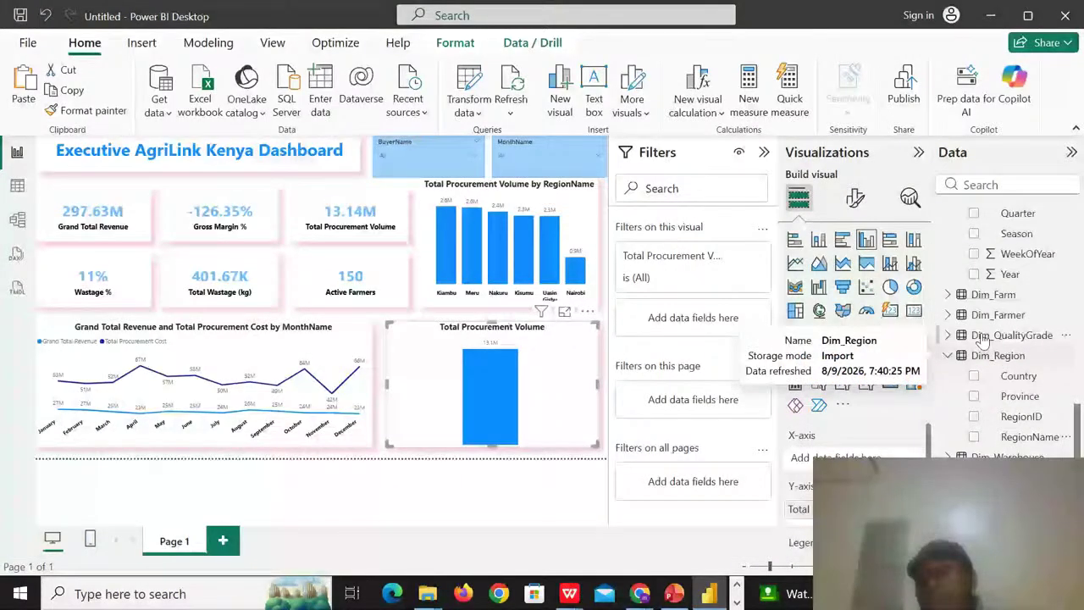
left_click(1079, 374)
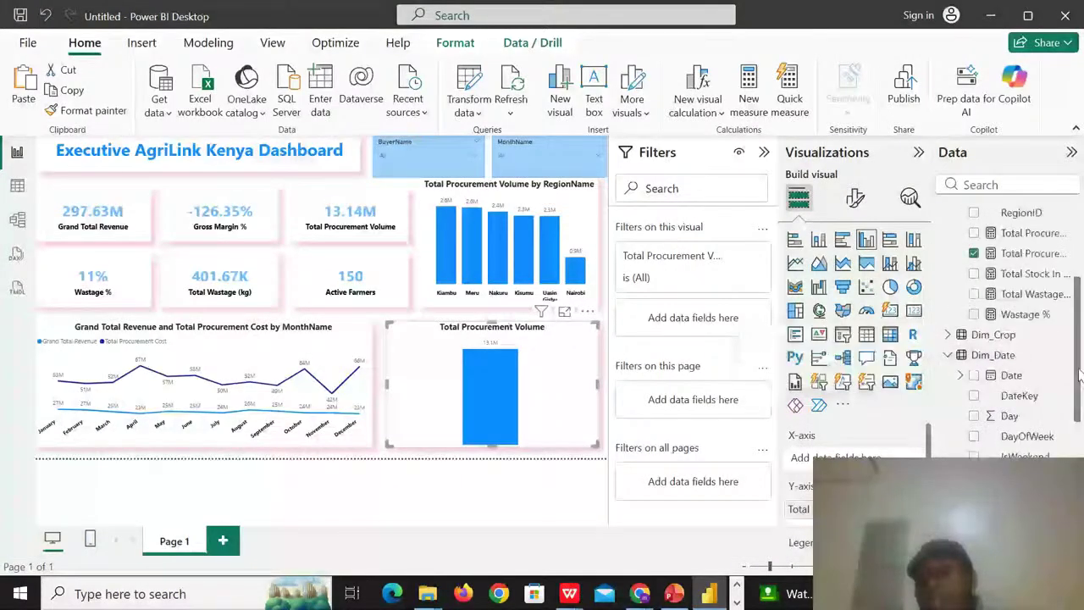
left_click(948, 336)
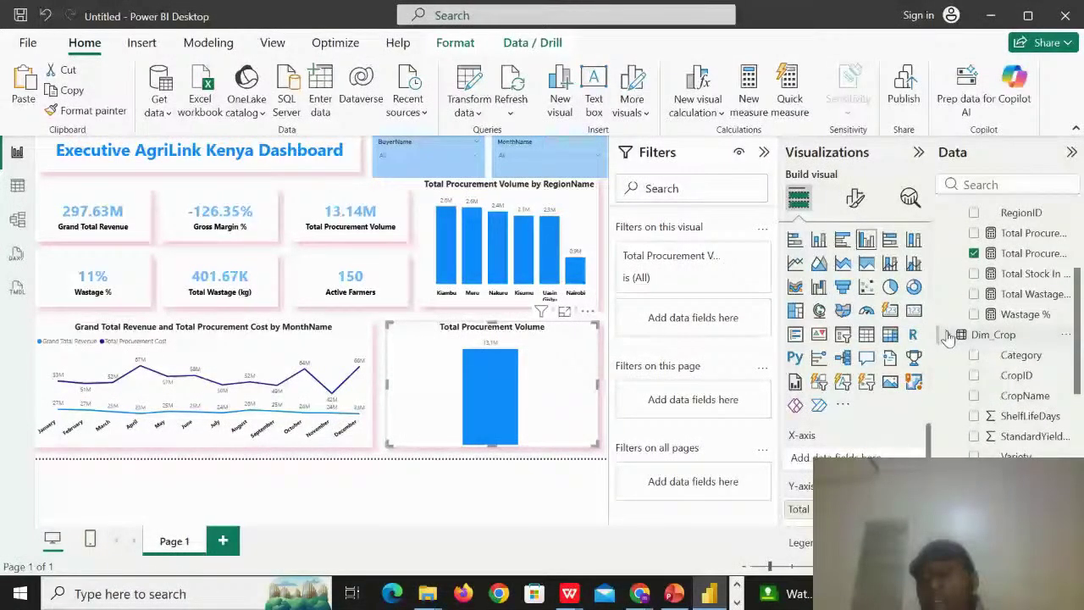
left_click(974, 397)
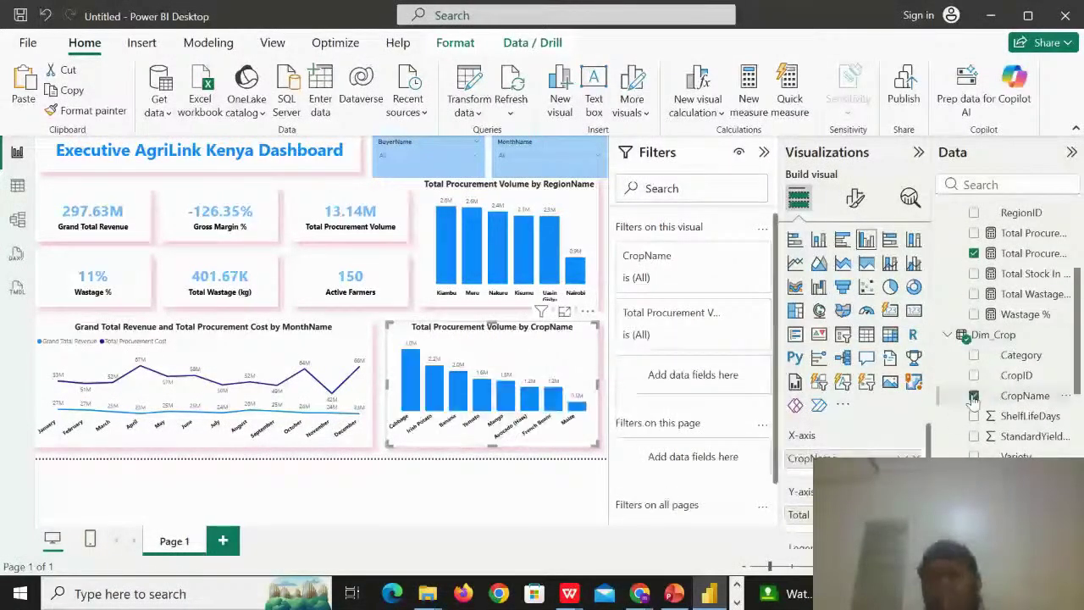
left_click(974, 395)
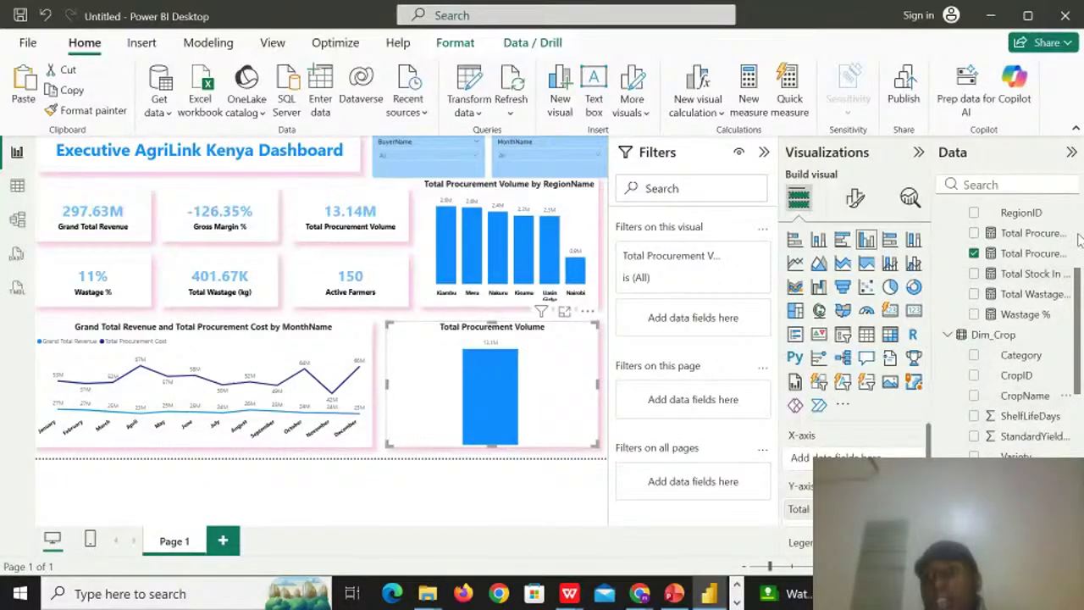
- Replace Total Procurement Volume with Gross Margin % in the lower column chart and break it down by CropName
scroll(1079, 241, "up", 3)
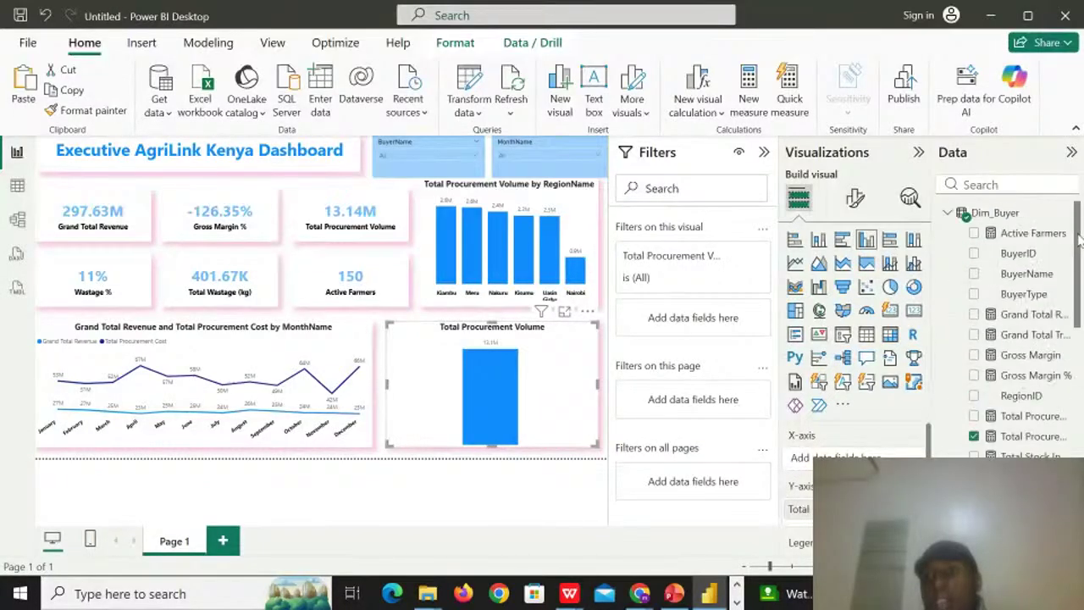
left_click(974, 355)
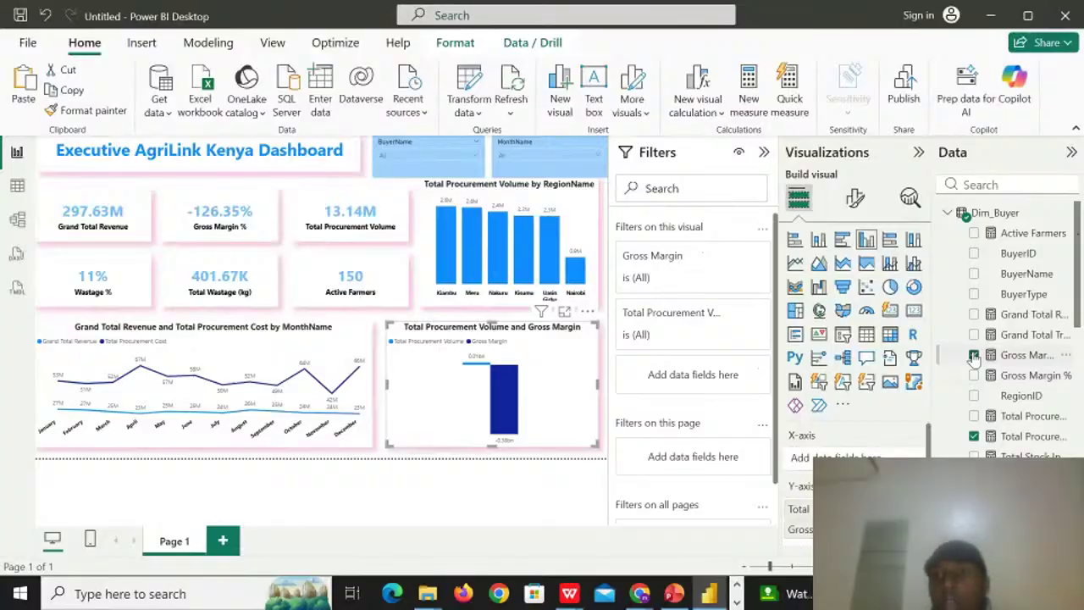
left_click(974, 355)
left_click(973, 376)
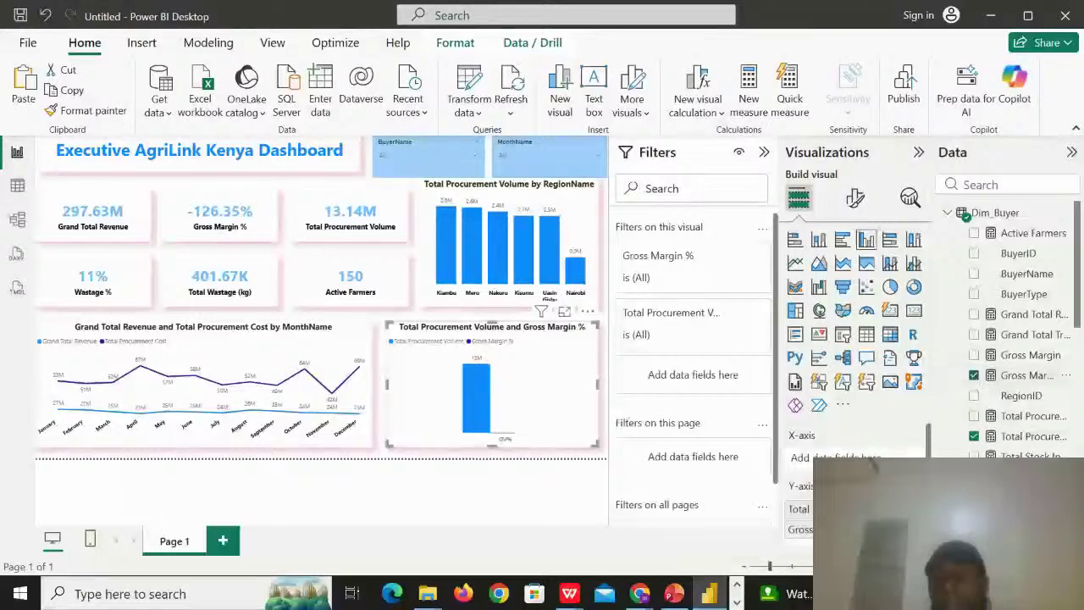
left_click(913, 509)
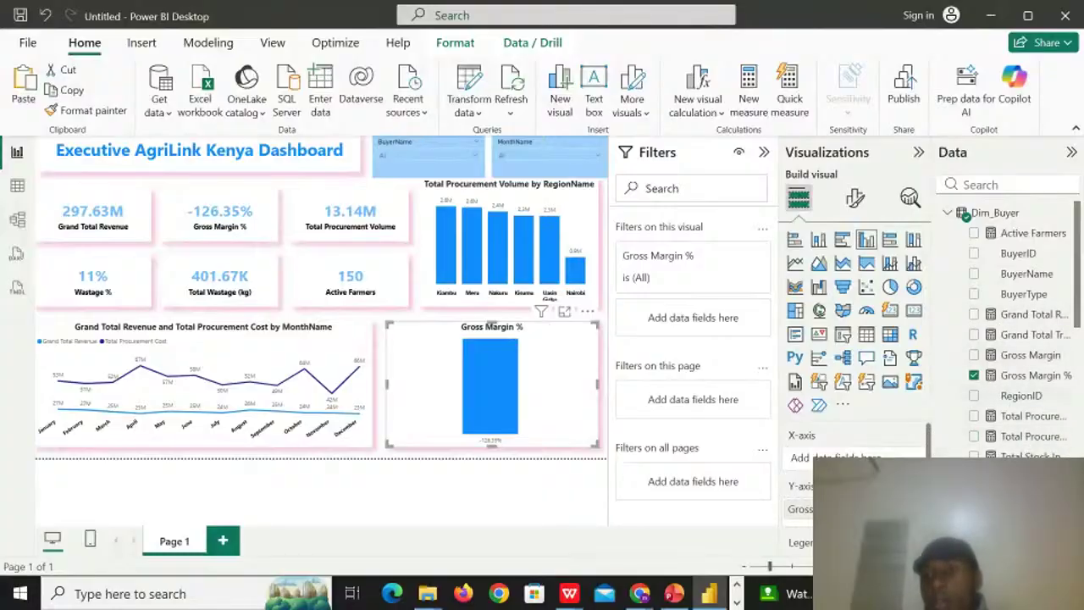
scroll(1008, 339, "down", 3)
left_click(974, 274)
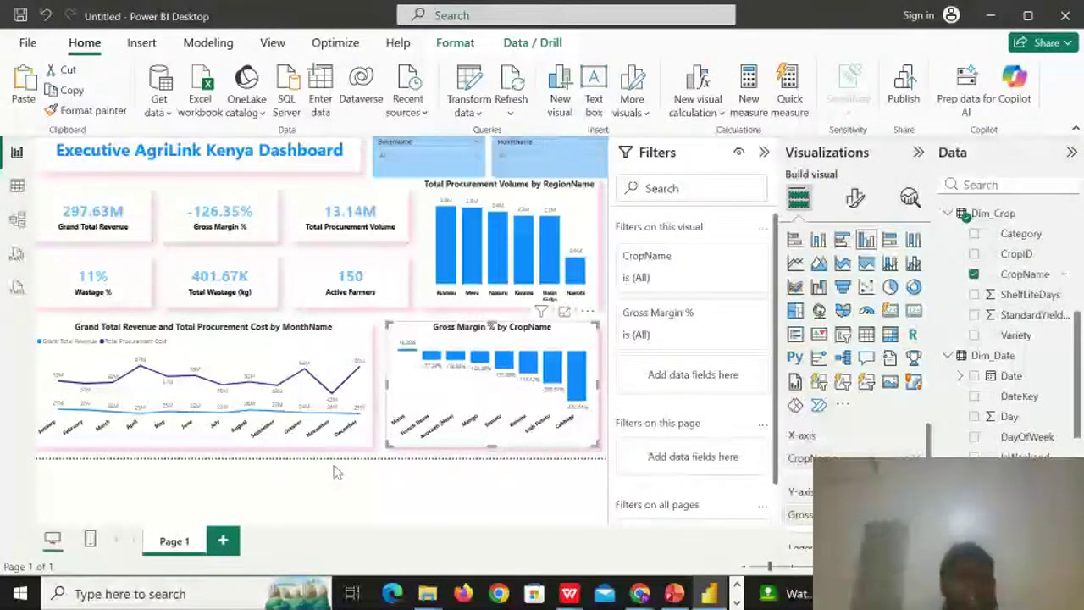
left_click(335, 473)
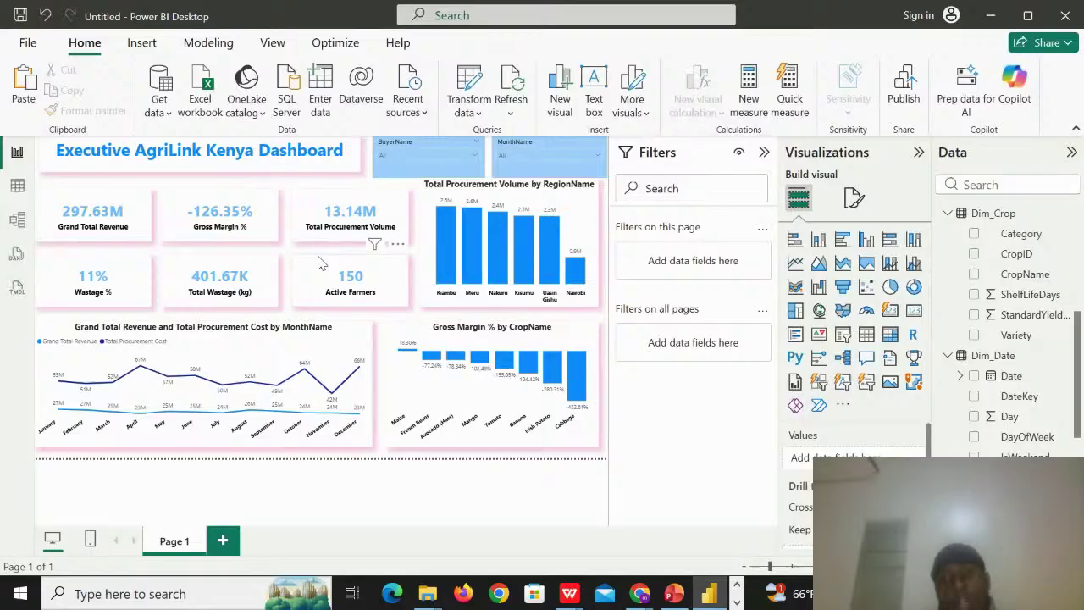
- Rename the report page Page 1 as "Executive Dashboard"
double_click(185, 545)
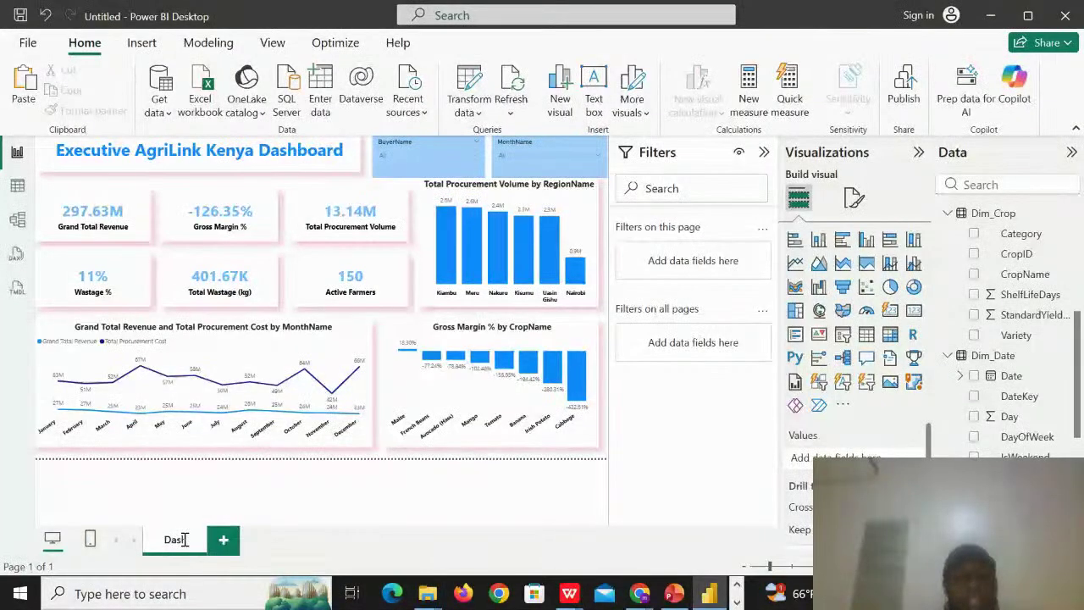
key("BackSpace")
key("BackSpace")
key("BackSpace")
type("Exe")
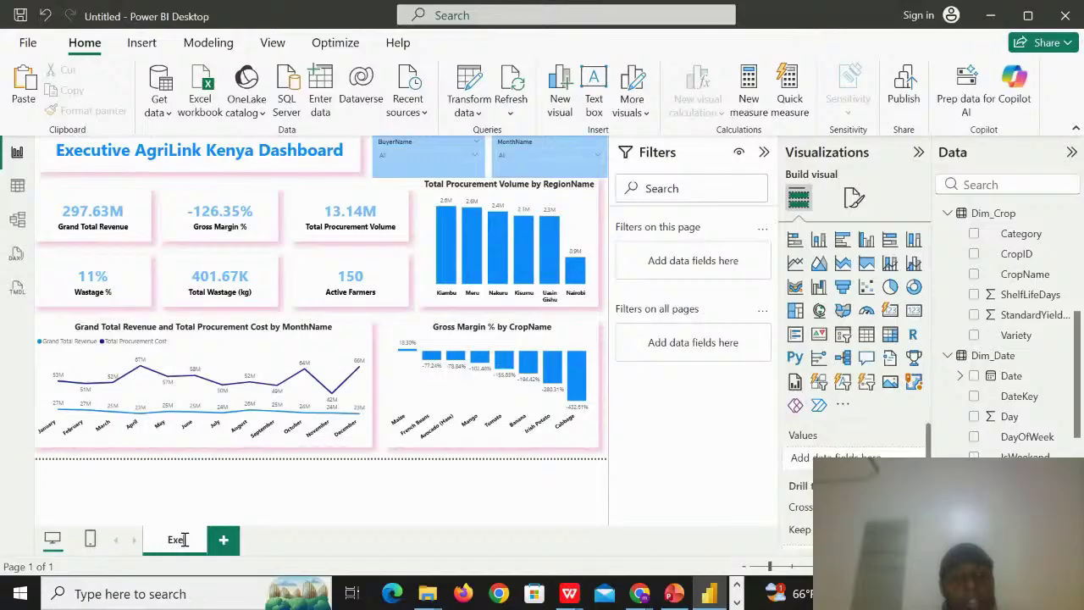
type("cu")
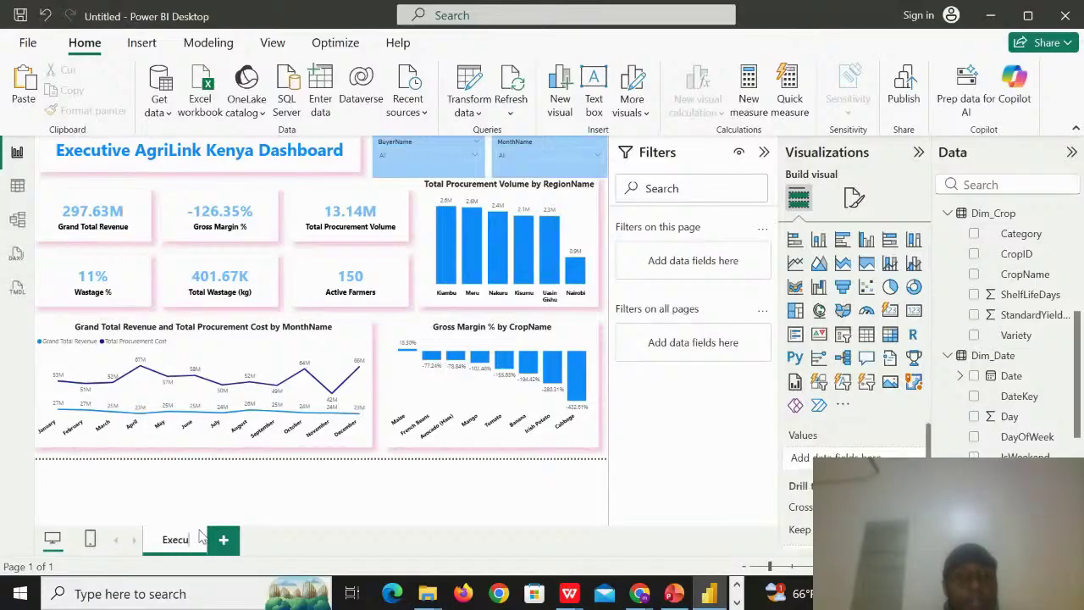
type("tive")
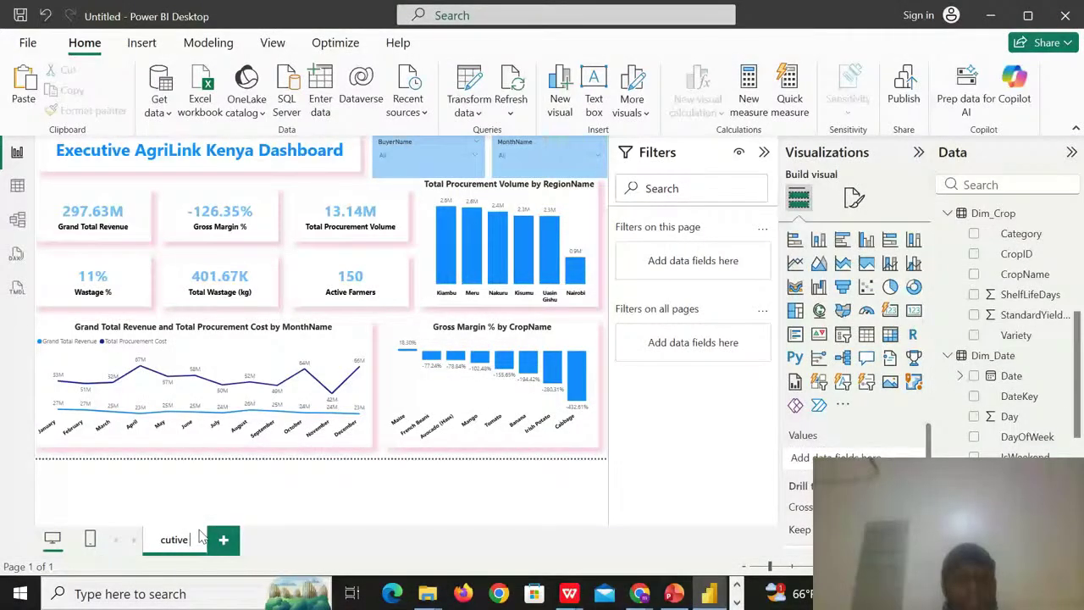
type(" Dashboard")
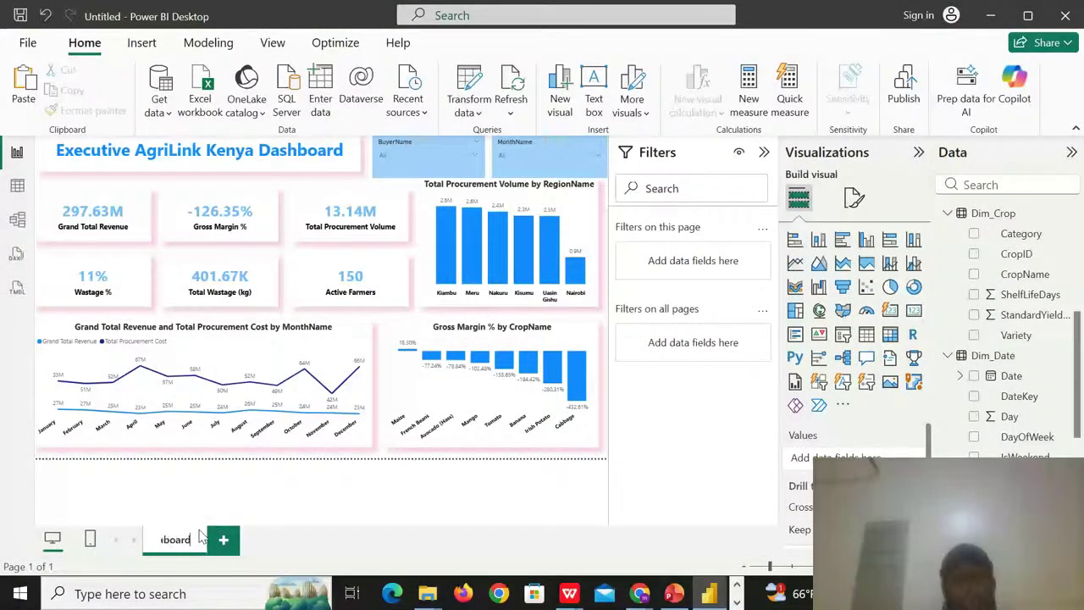
key("Return")
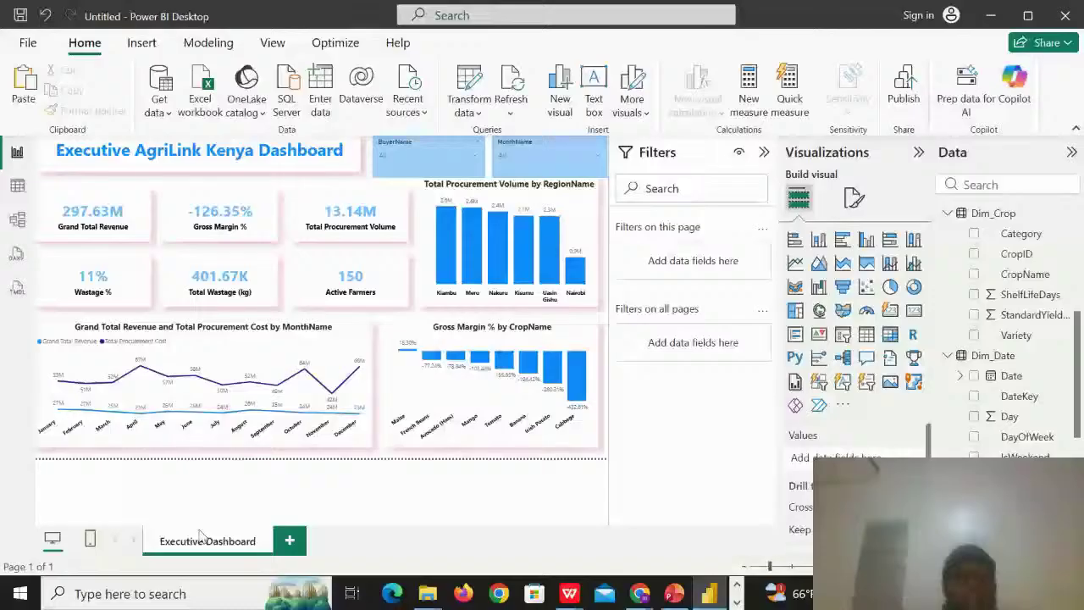
- Add a second report page and name it "Procument Dashboard"
left_click(291, 541)
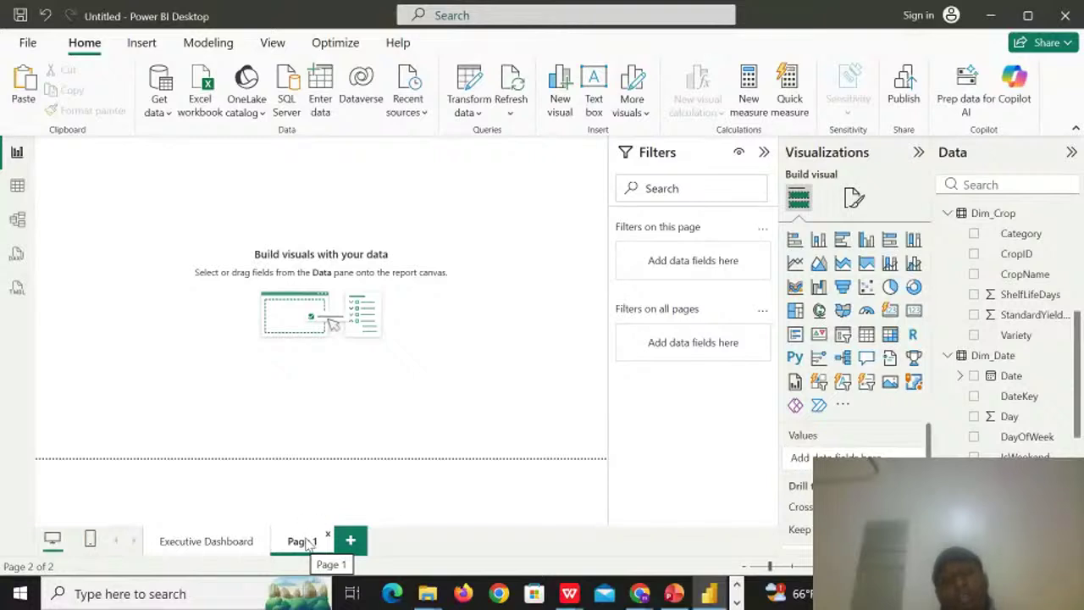
double_click(316, 539)
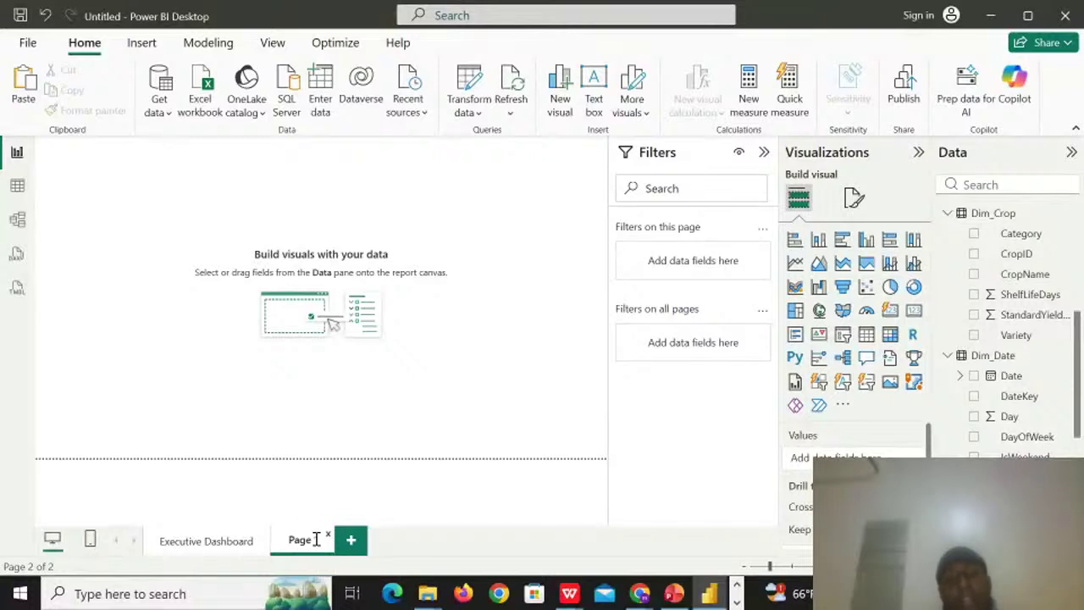
key("BackSpace")
key("BackSpace")
key("BackSpace")
key("BackSpace")
key("BackSpace")
key("BackSpace")
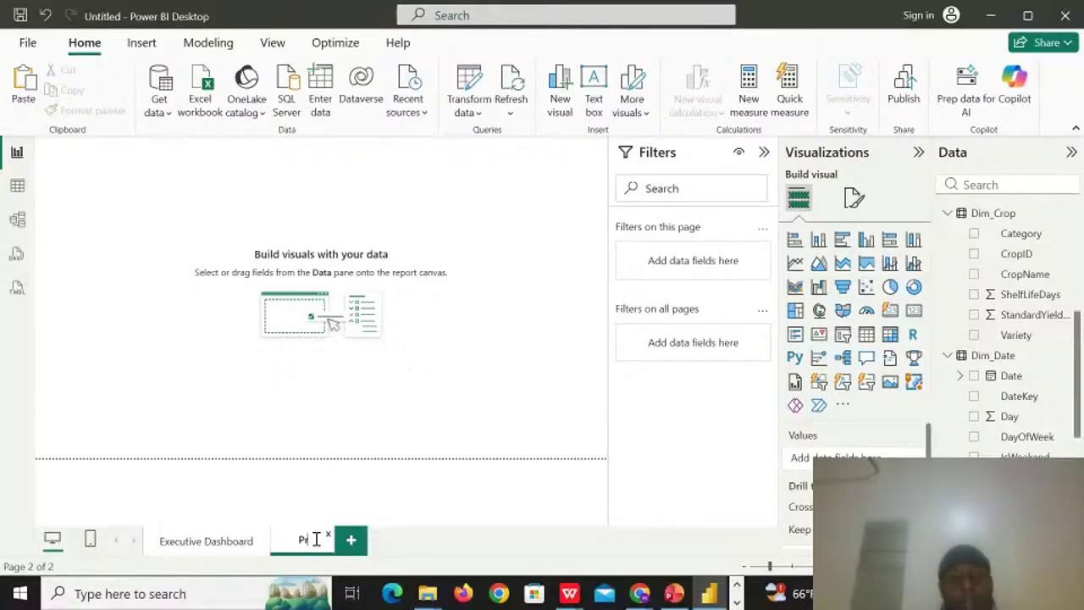
type("Procu")
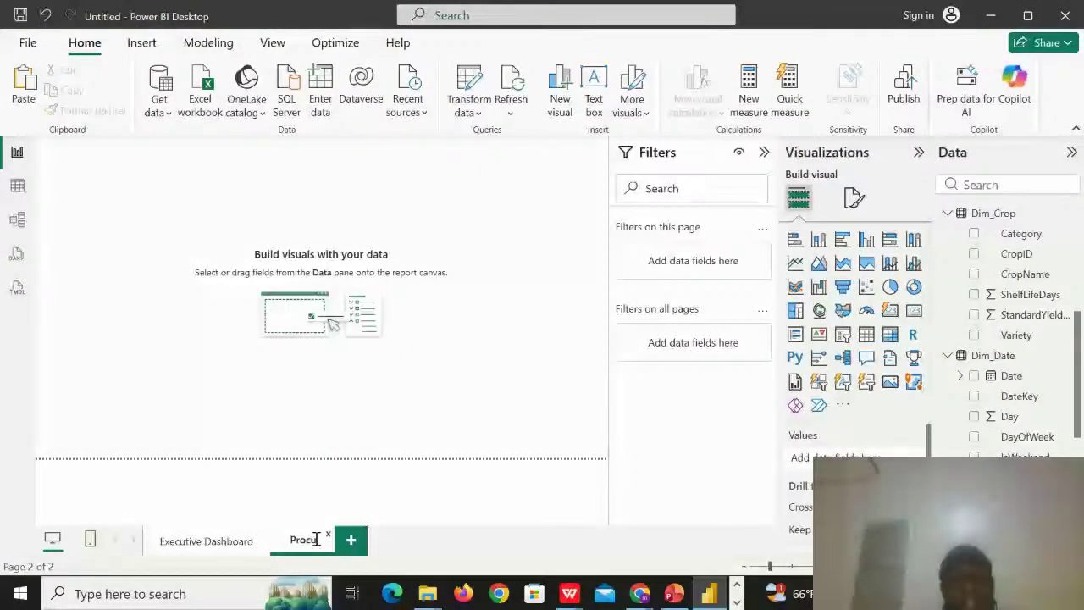
type("men")
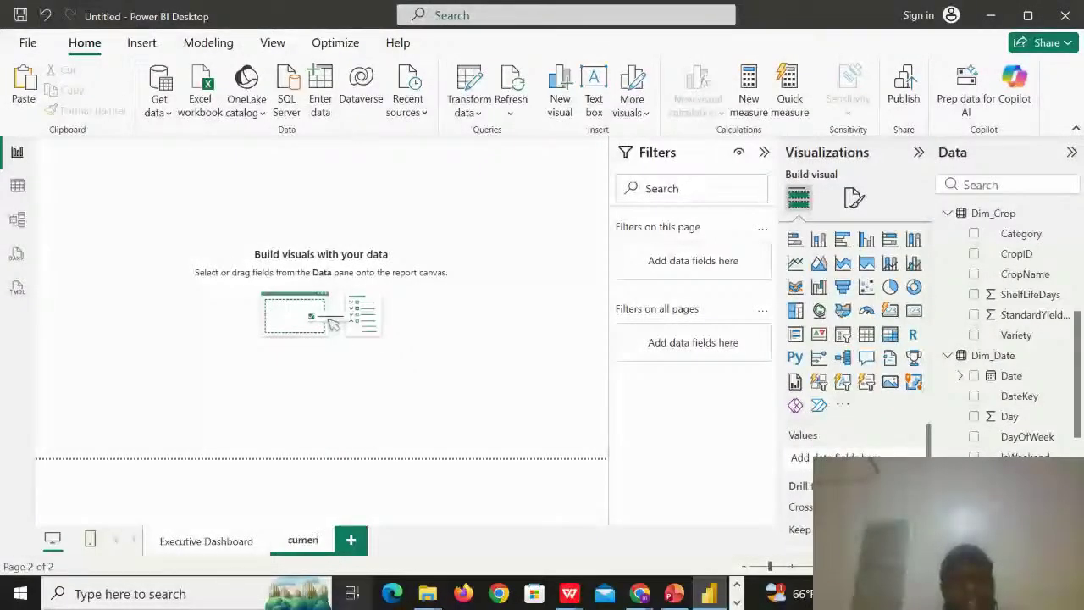
type("t")
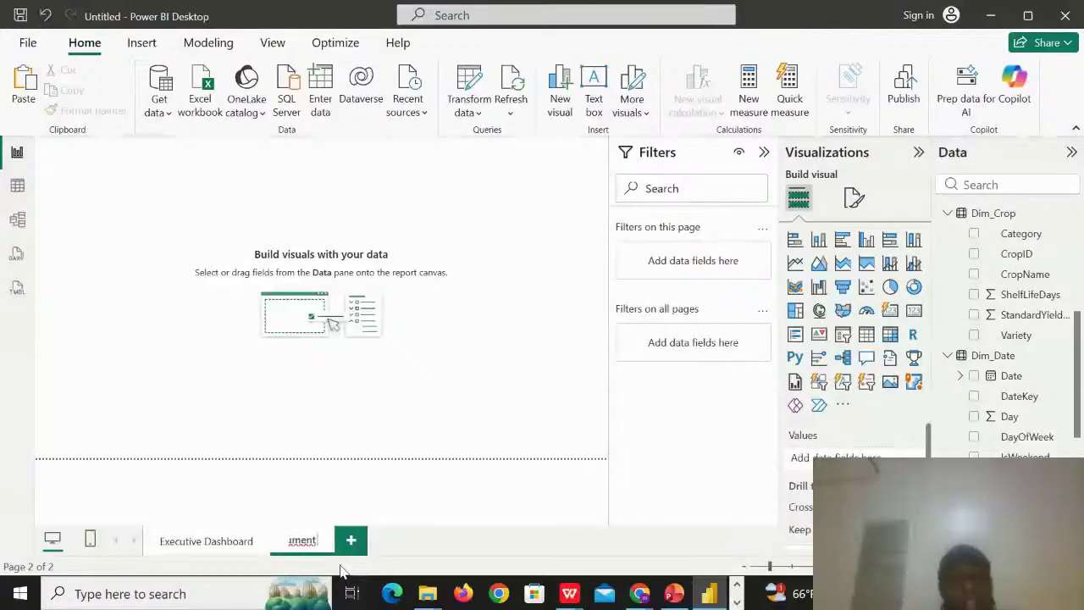
type(" Dash")
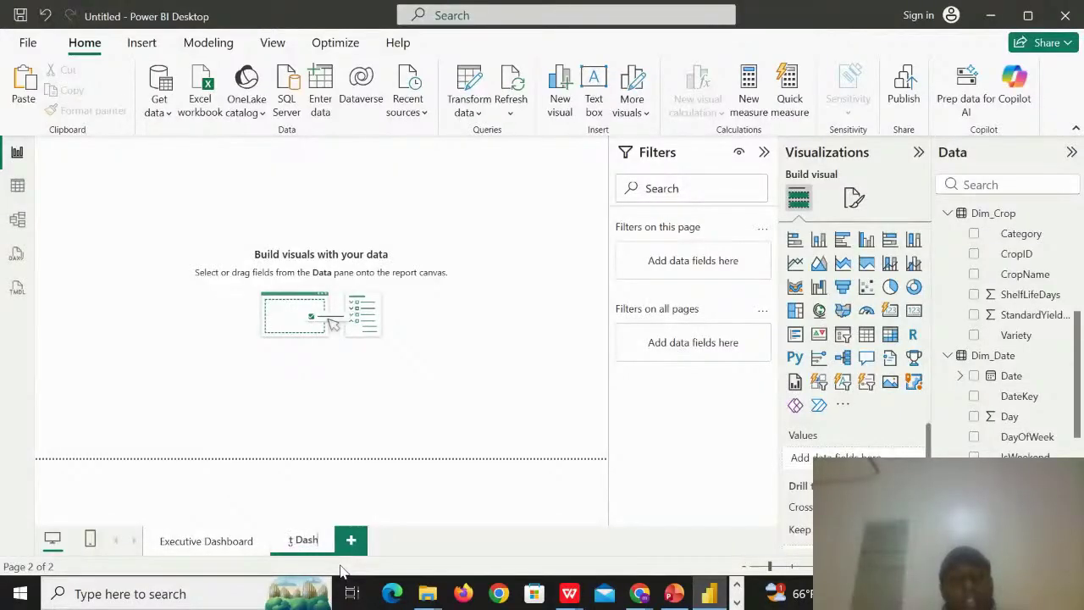
type("board")
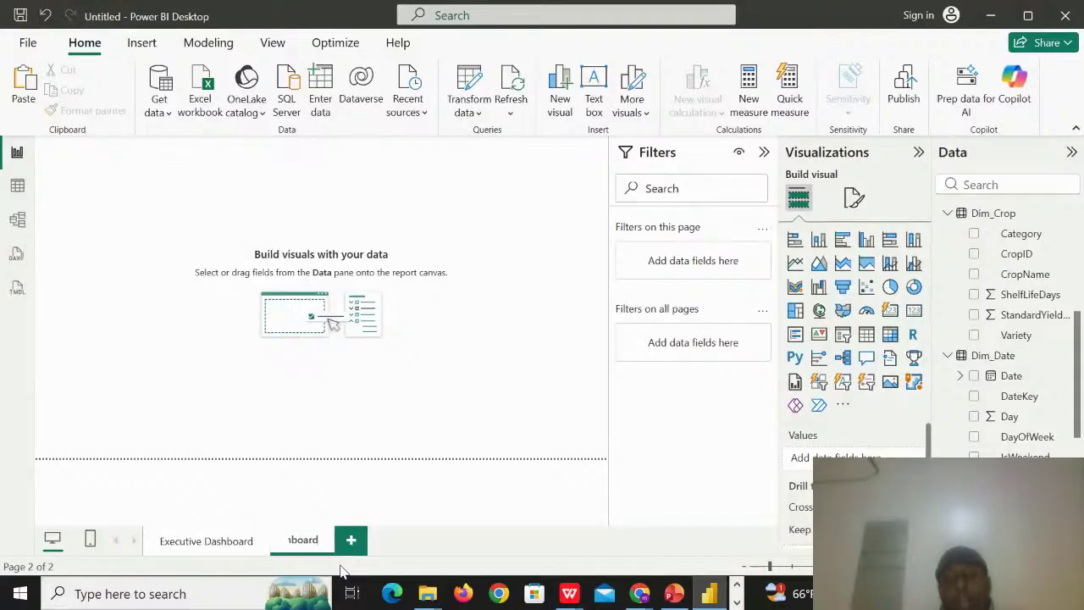
key("Return")
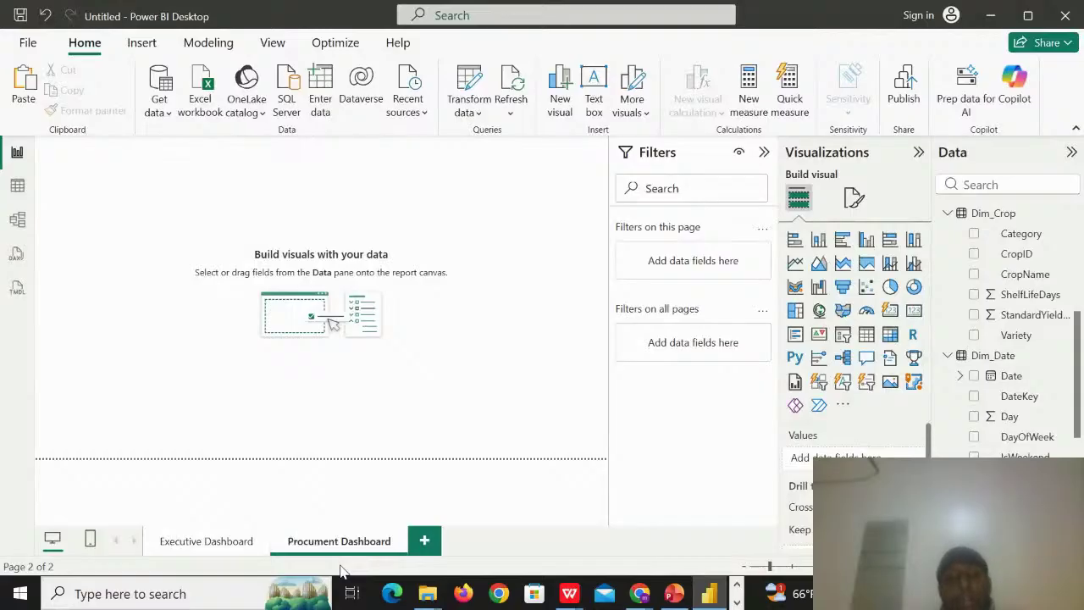
- Add a third report page and name it "Sales Dashboard"
left_click(426, 542)
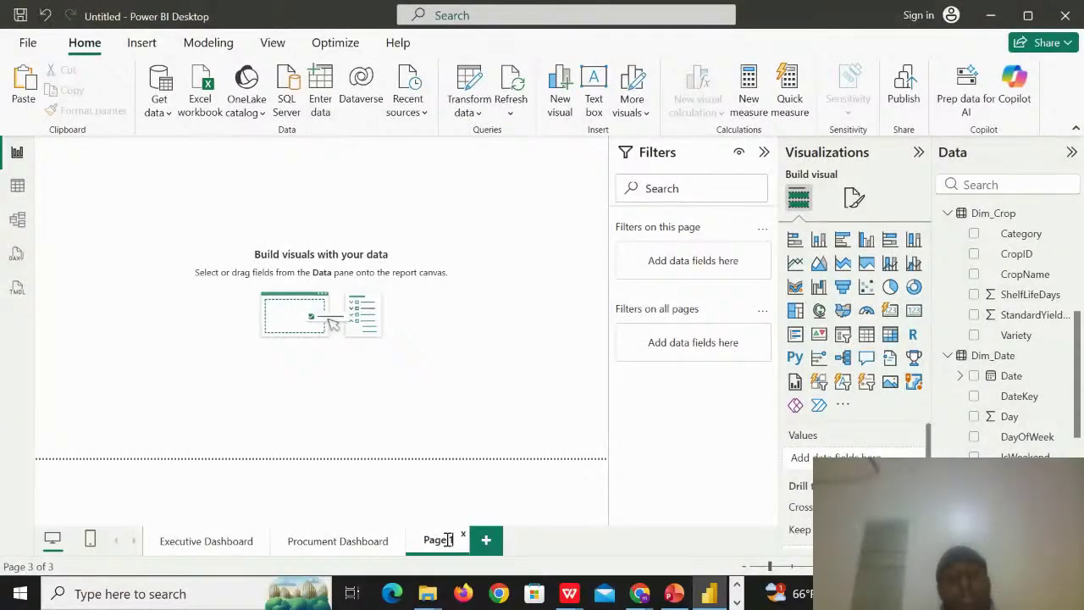
double_click(446, 541)
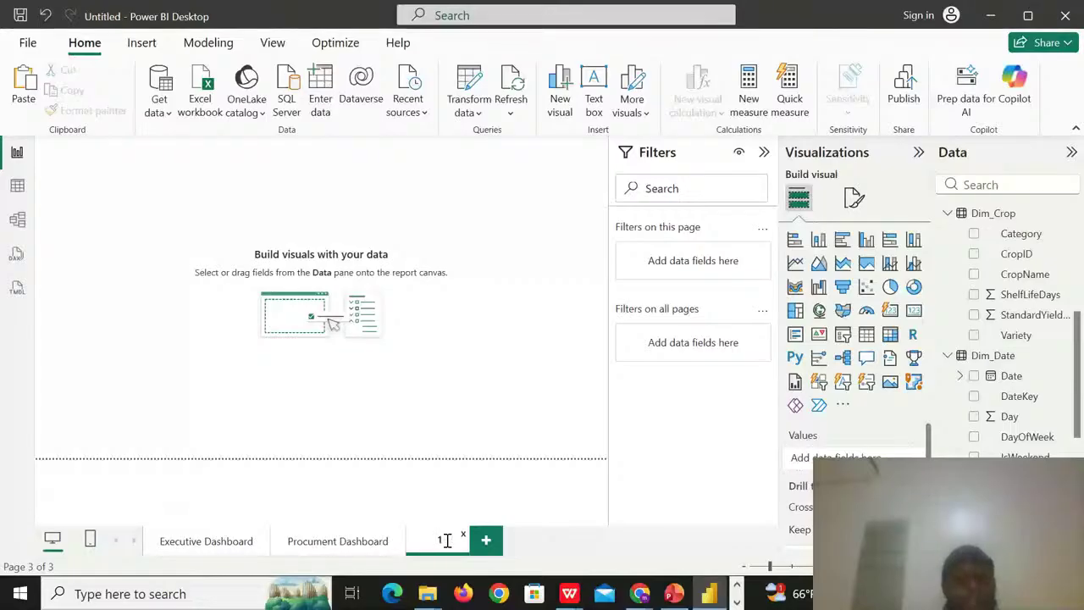
type("S")
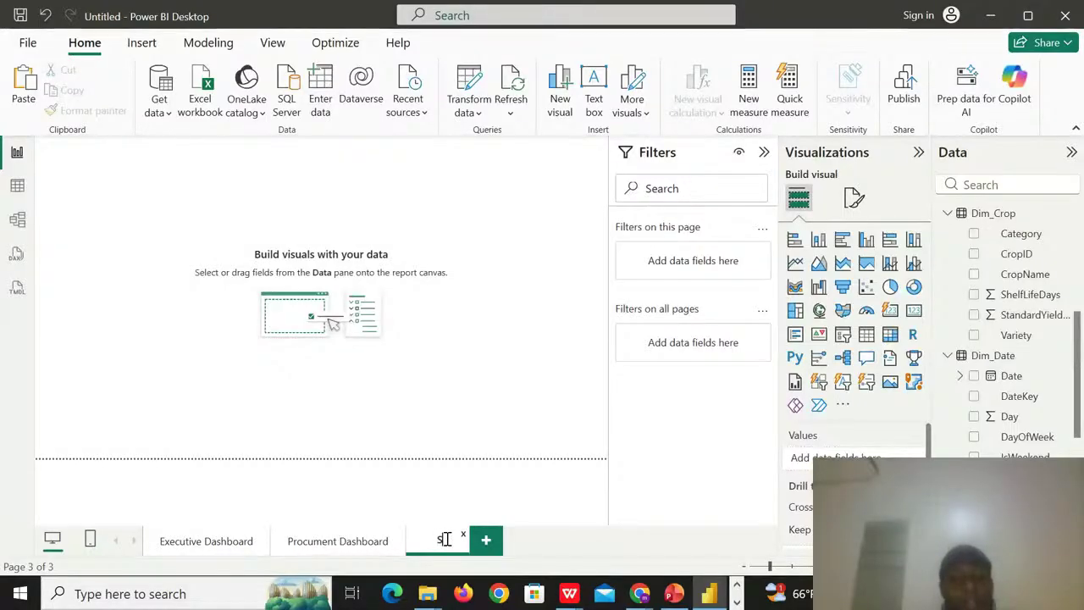
type("ale")
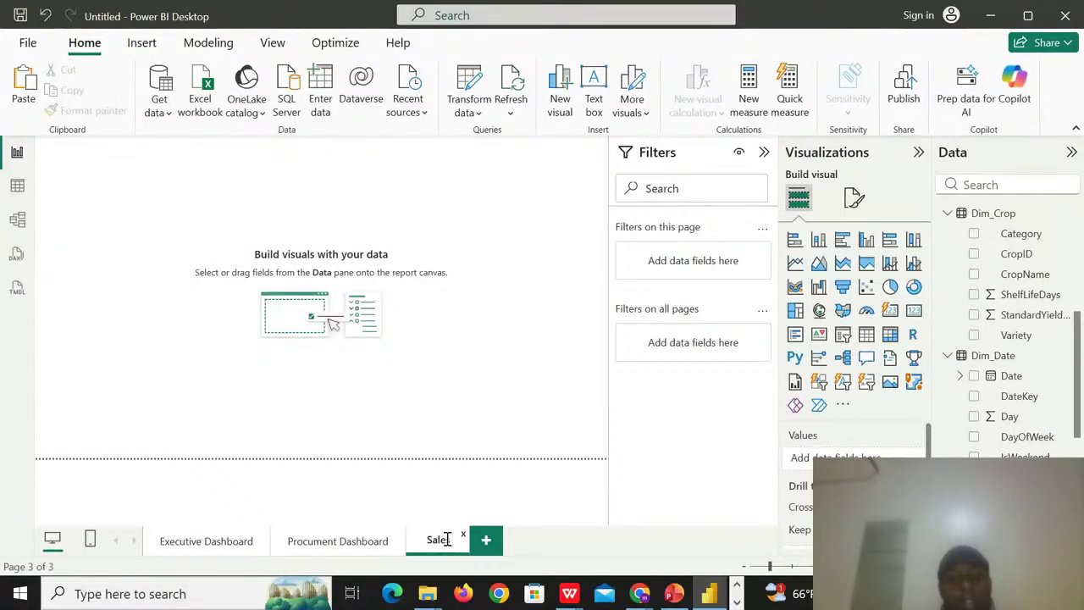
type("s Dash")
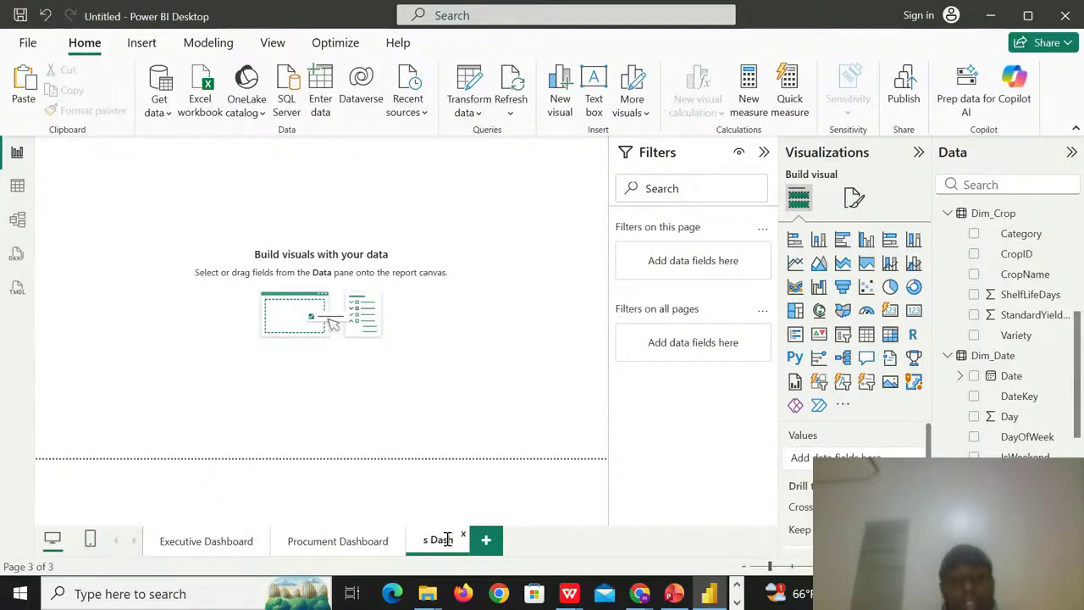
type("b")
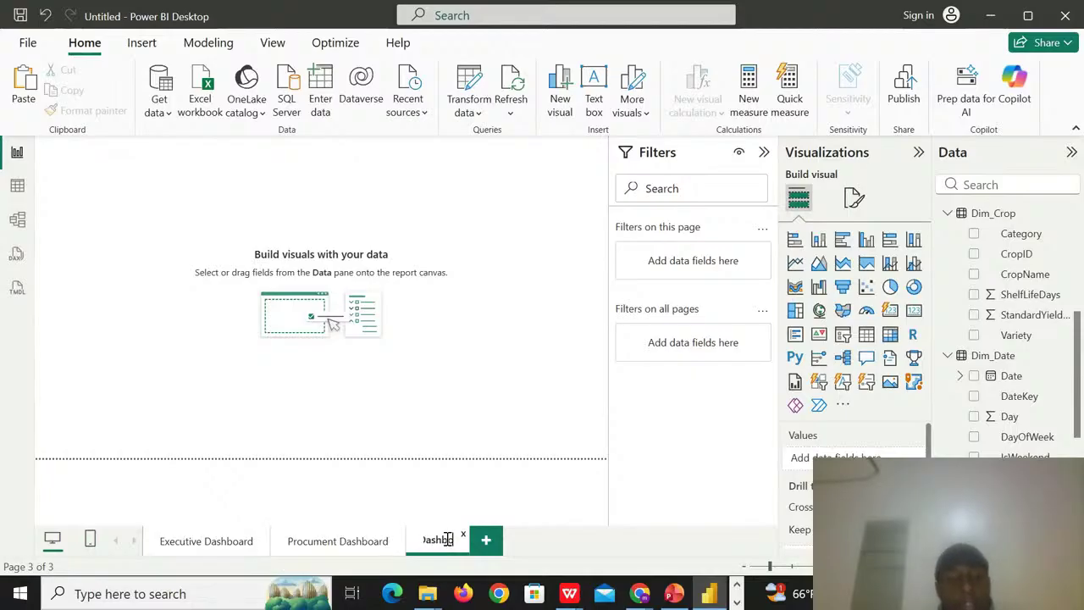
type("oard")
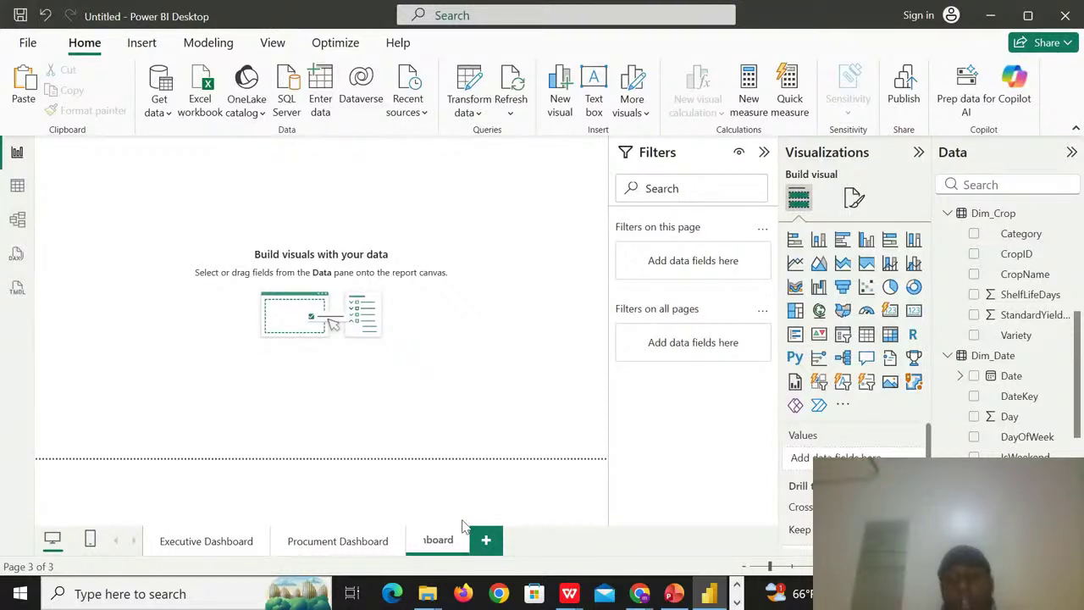
key("Return")
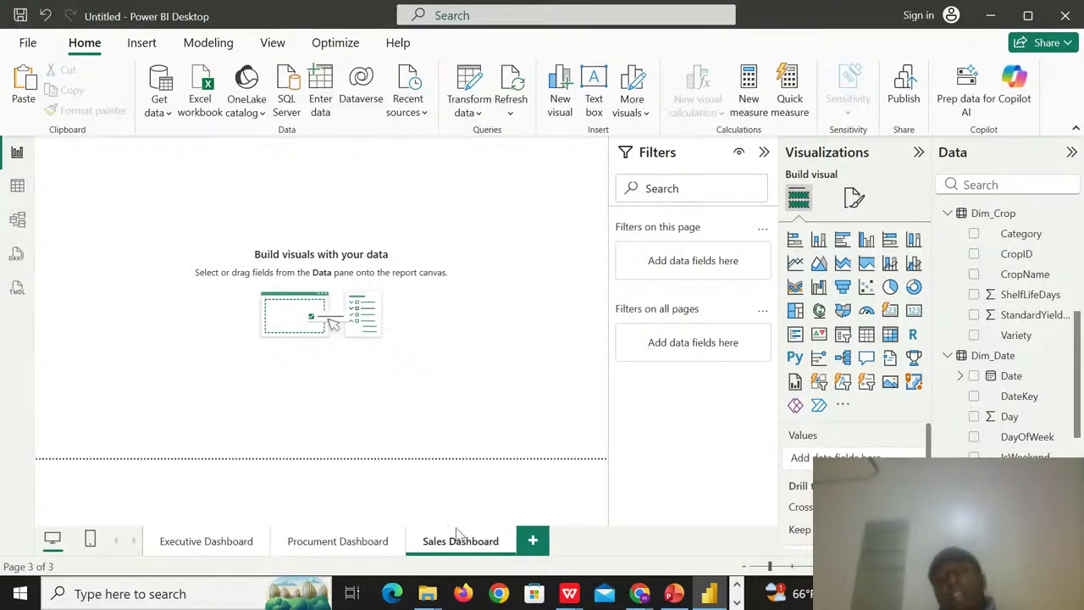
- Add a fourth report page and name it "Insights"
left_click(533, 542)
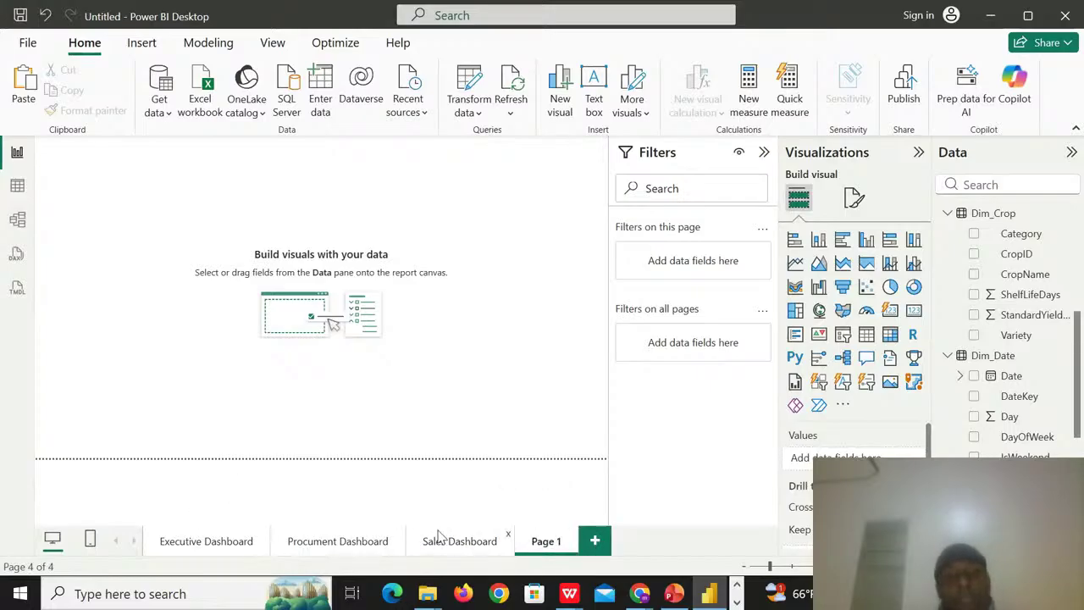
double_click(557, 541)
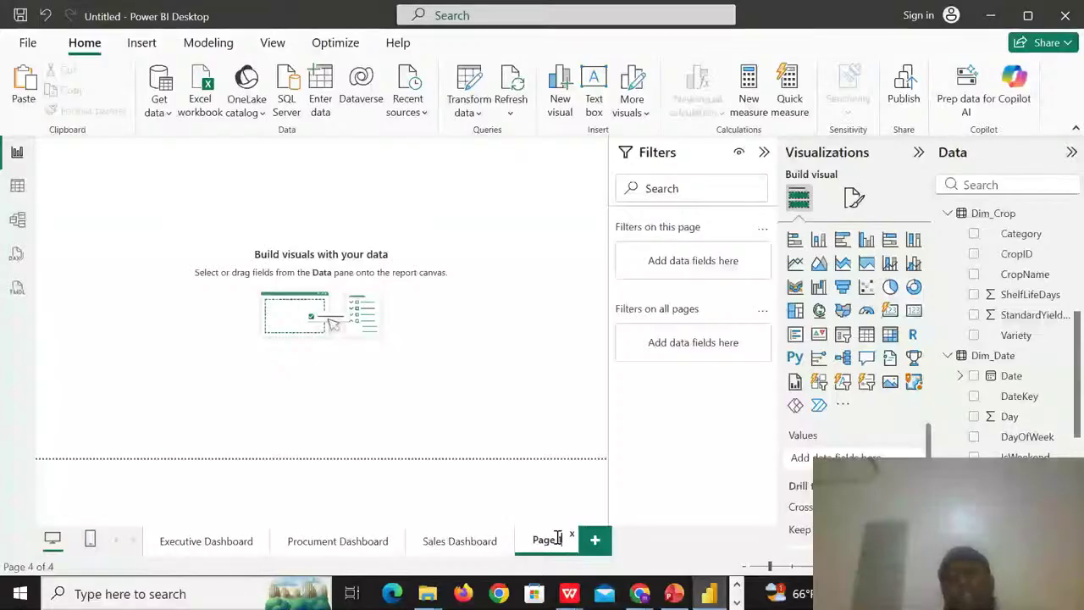
key("BackSpace")
key("BackSpace")
key("BackSpace")
key("BackSpace")
key("BackSpace")
key("BackSpace")
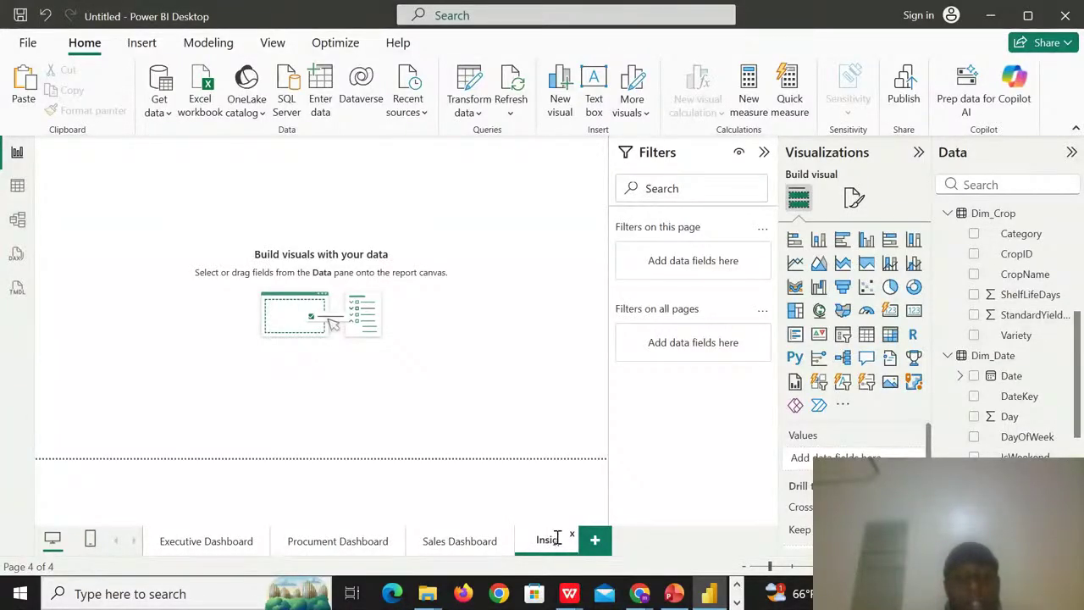
type("hts")
key("Return")
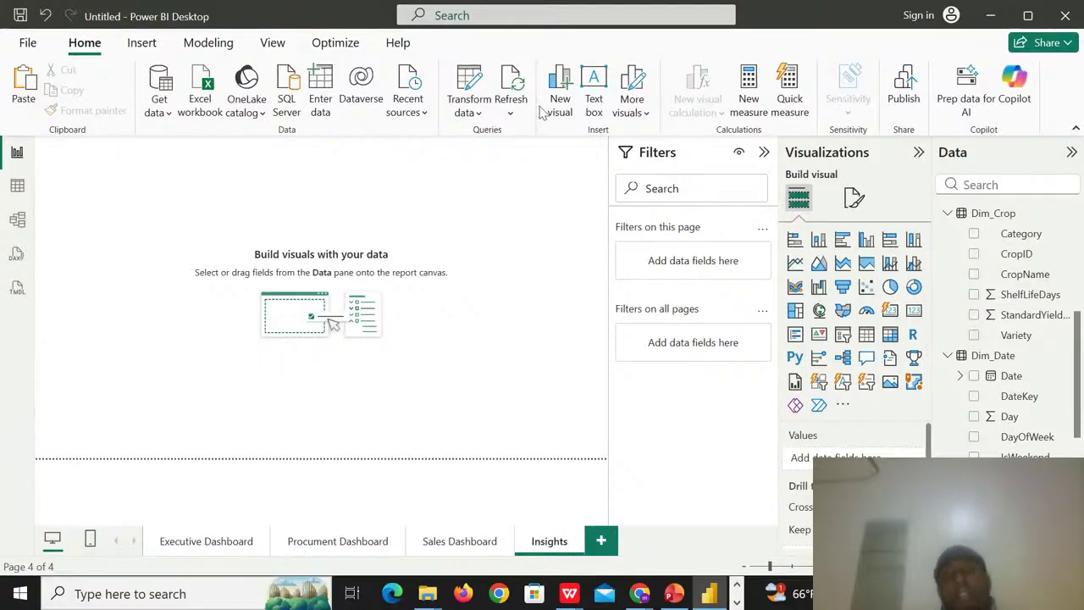
- Add a text box to the Insights page with the heading "Sales Insights" at font size 24
left_click(594, 91)
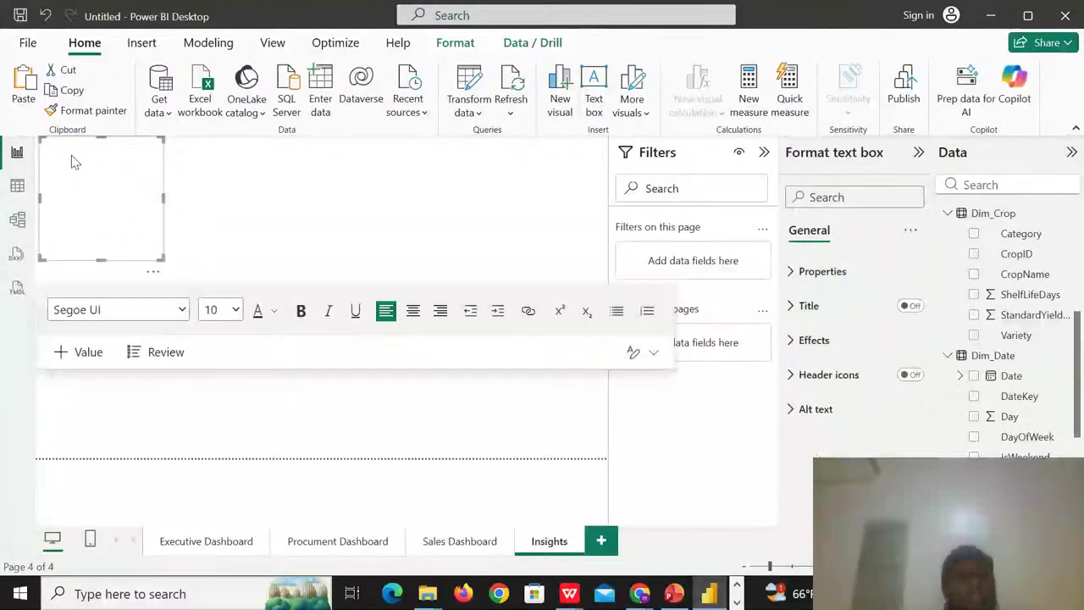
left_click(236, 311)
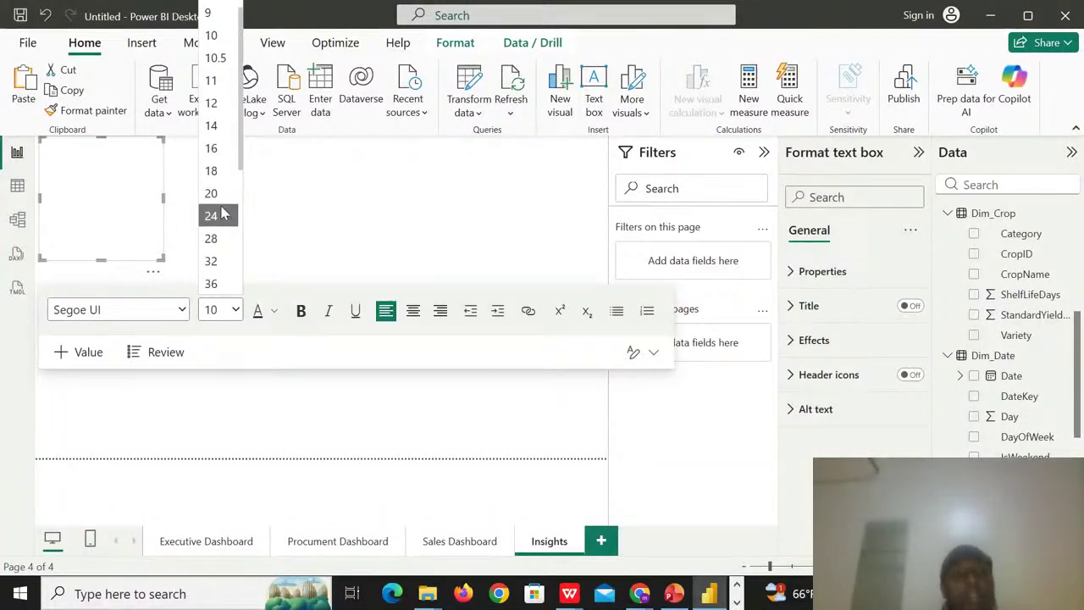
left_click(223, 213)
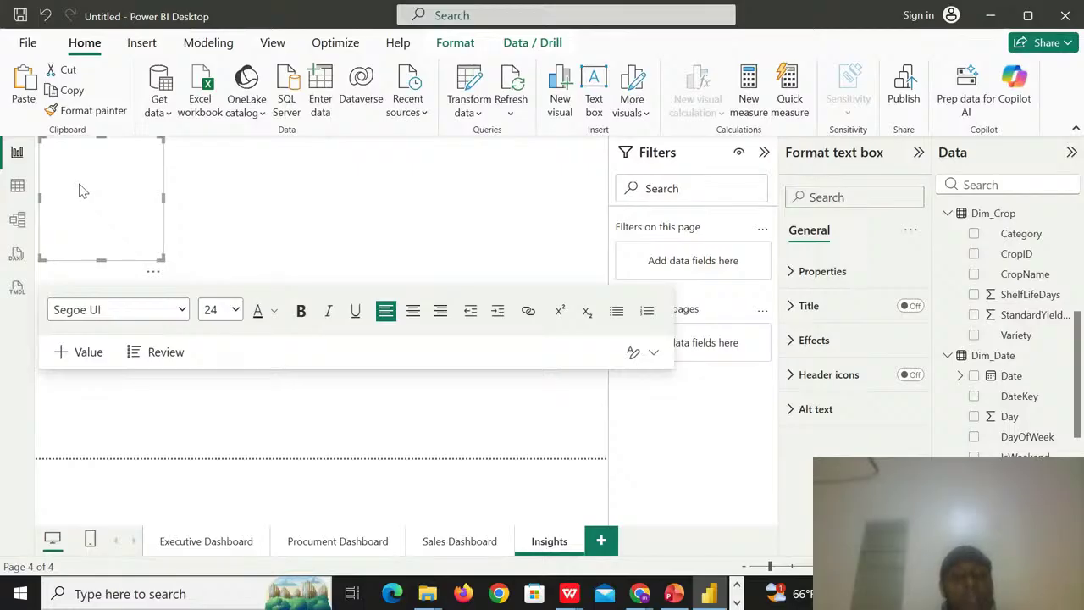
type("S")
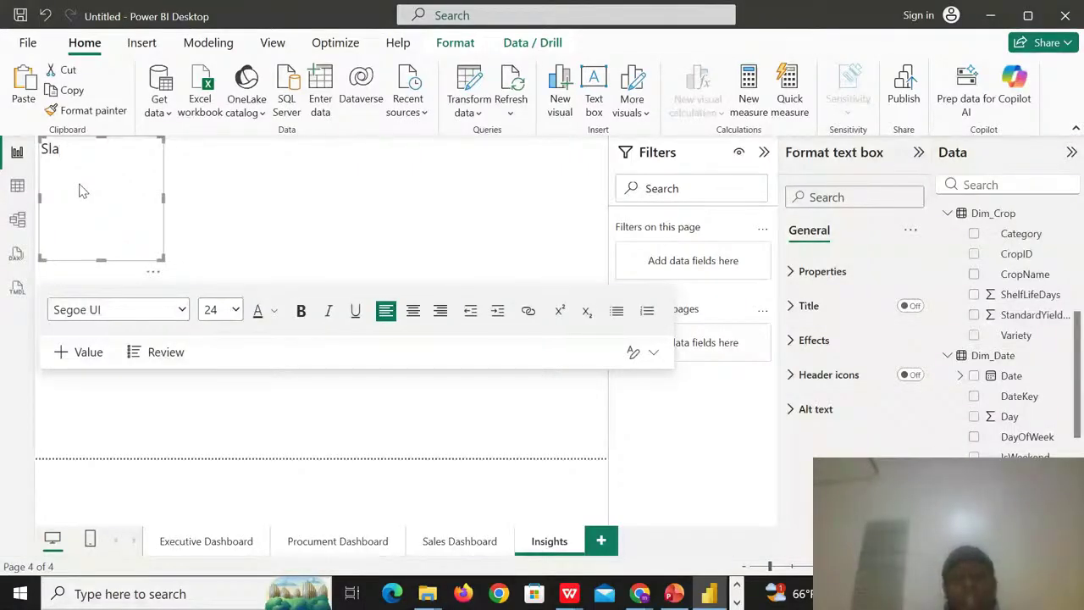
type("la")
key("BackSpace")
key("BackSpace")
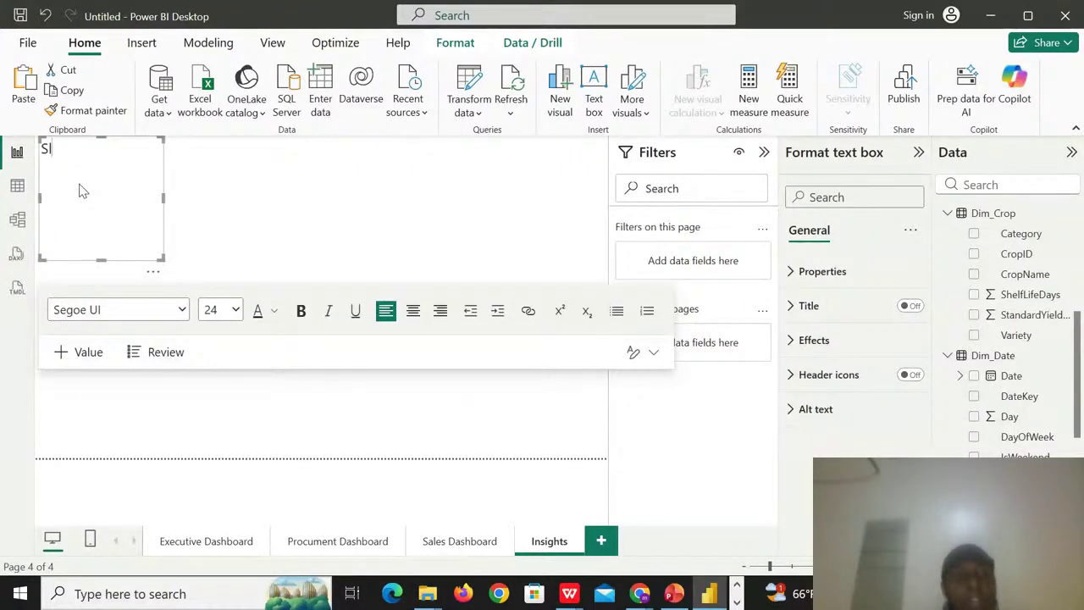
type("ales In")
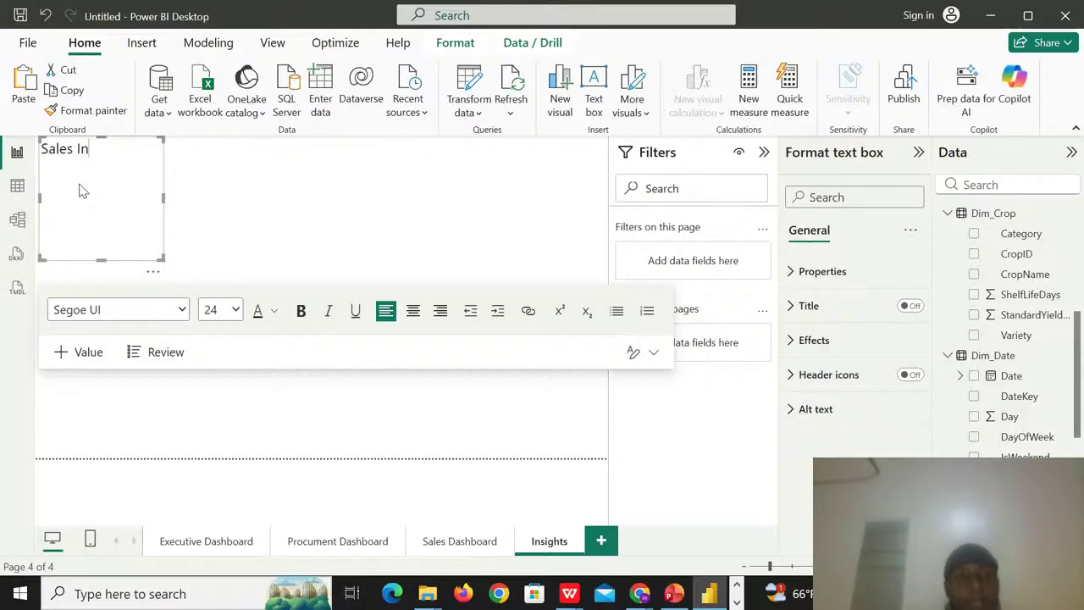
type("s")
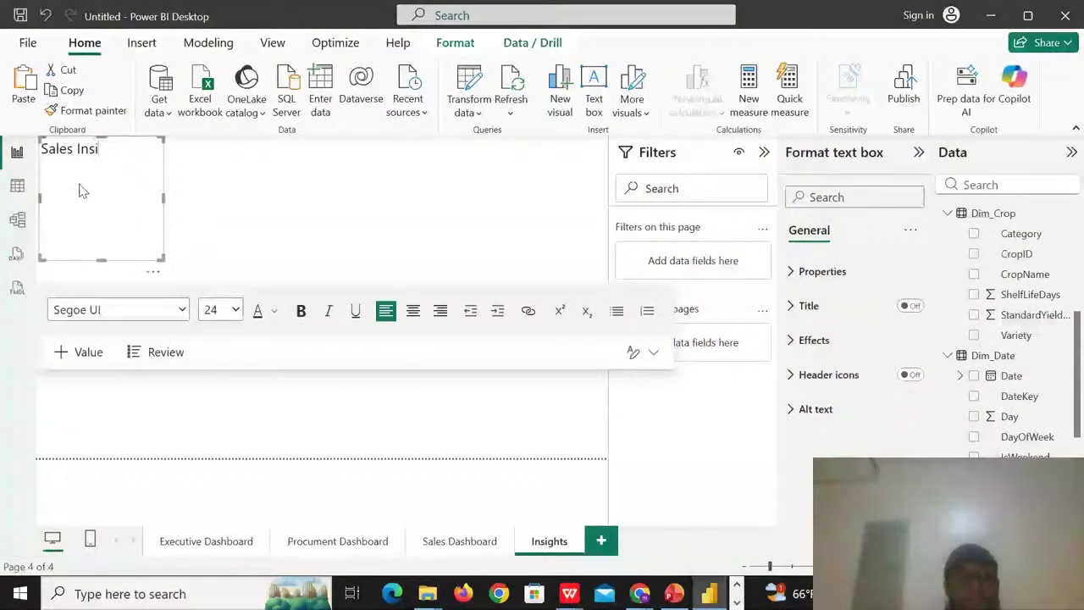
type("i")
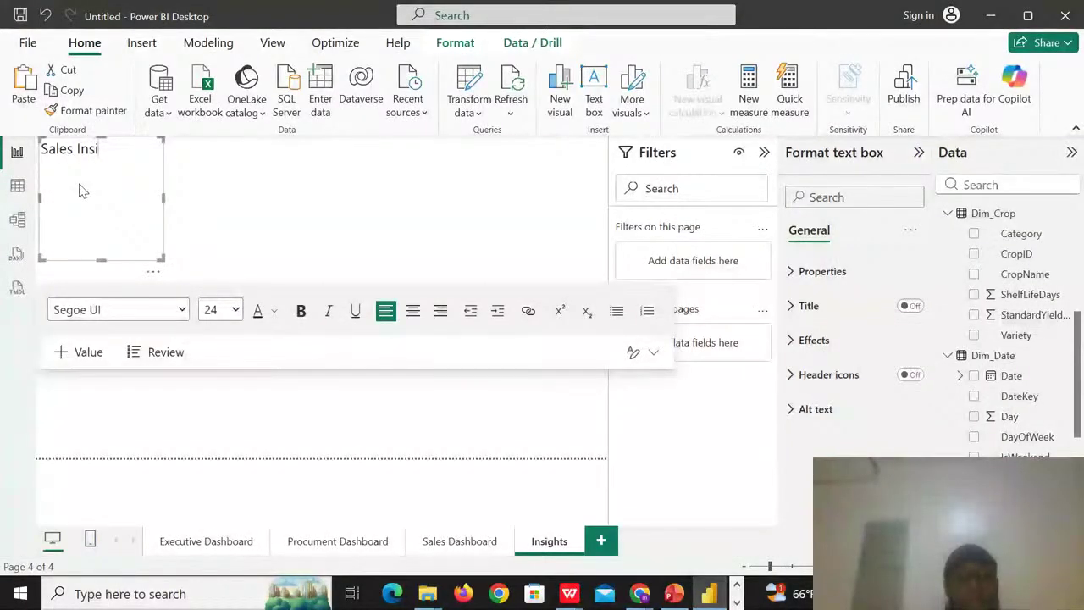
type("ghts")
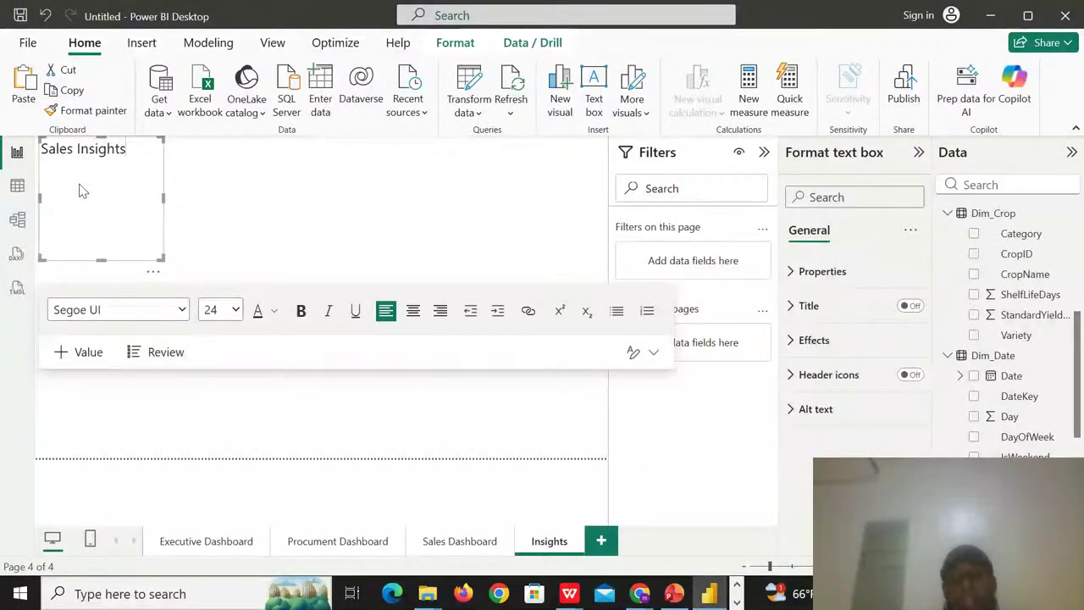
- Start a numbered list below the Sales Insights heading with the placeholder item "Sssdfdfdfgfg"
key("Return")
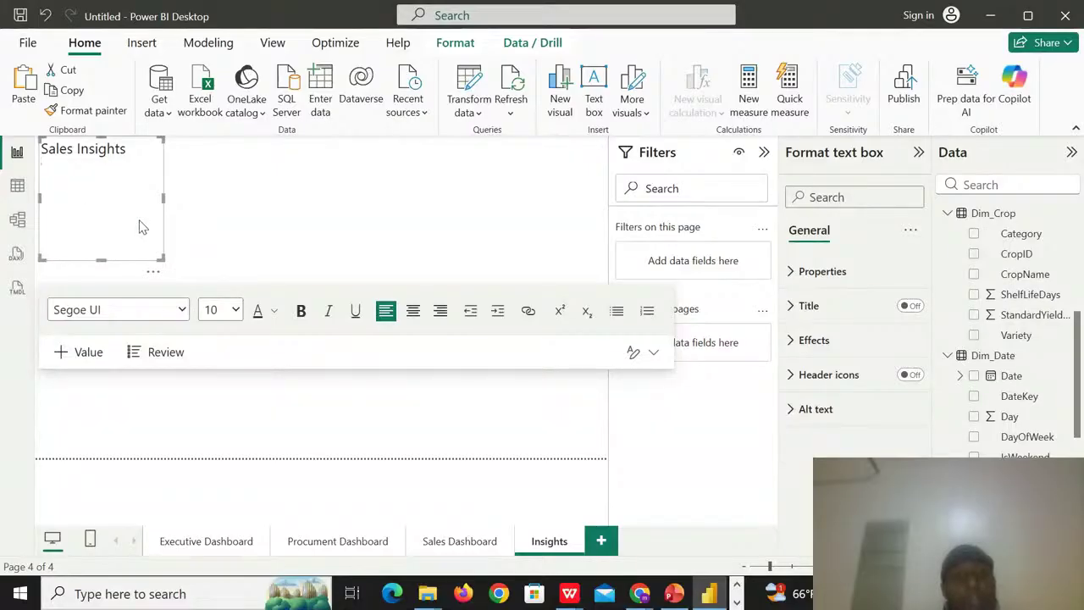
left_click(235, 310)
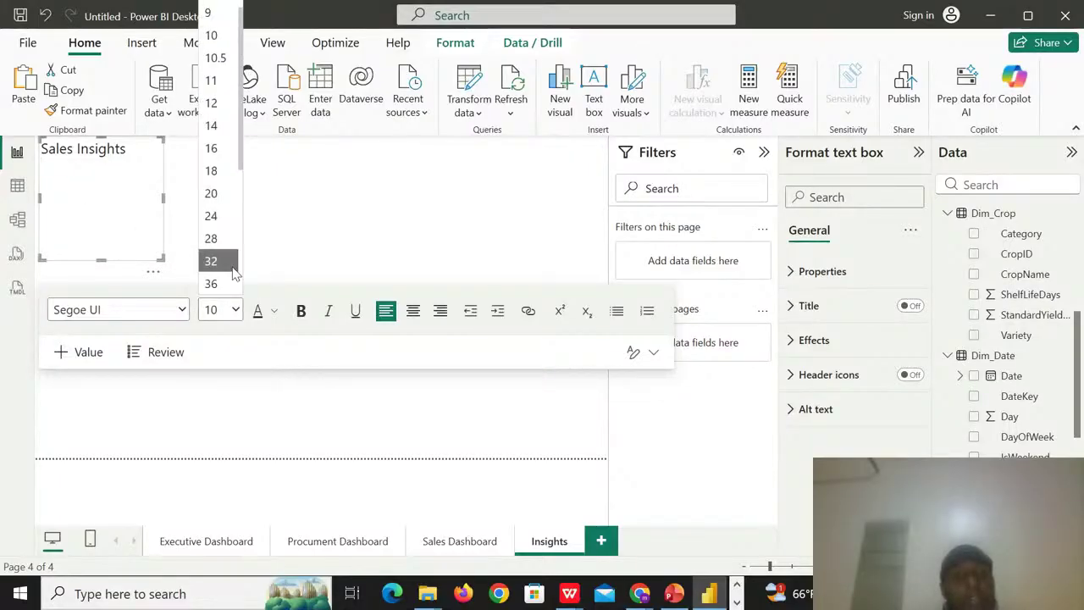
left_click(215, 171)
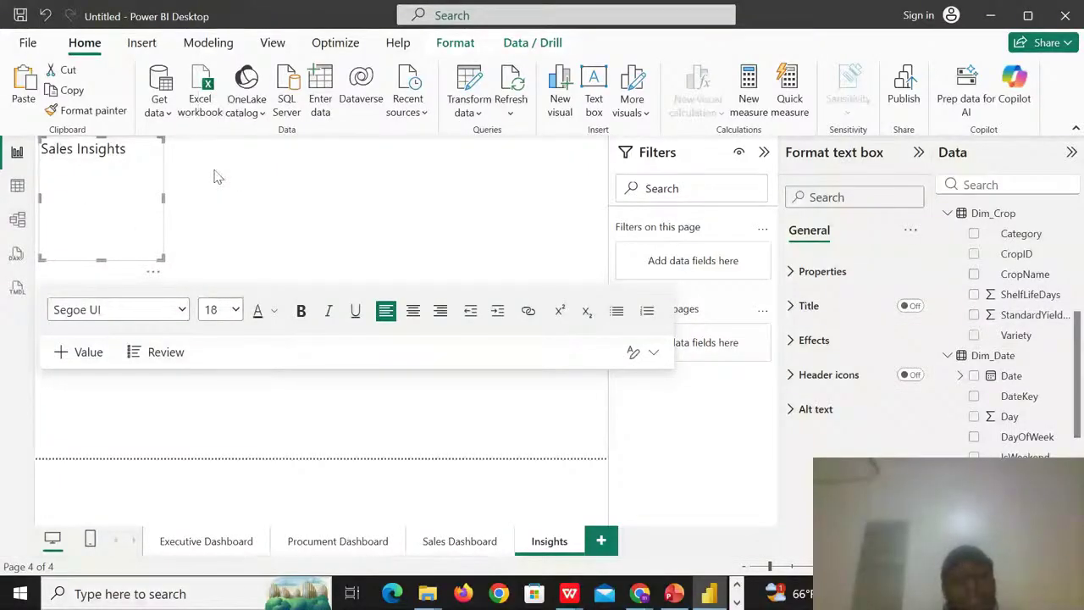
type("1. ")
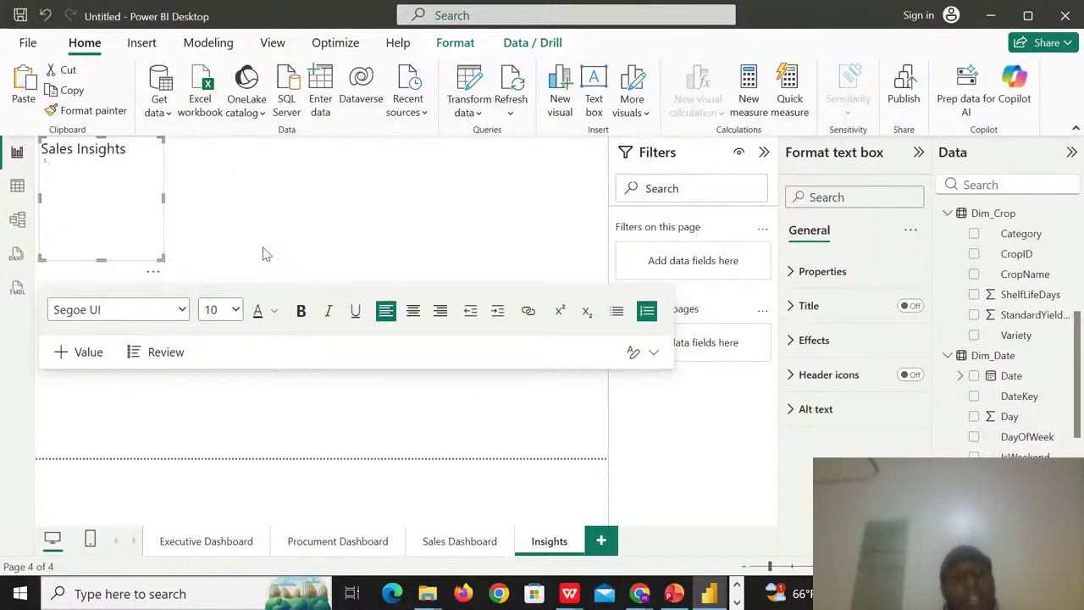
type("Sal")
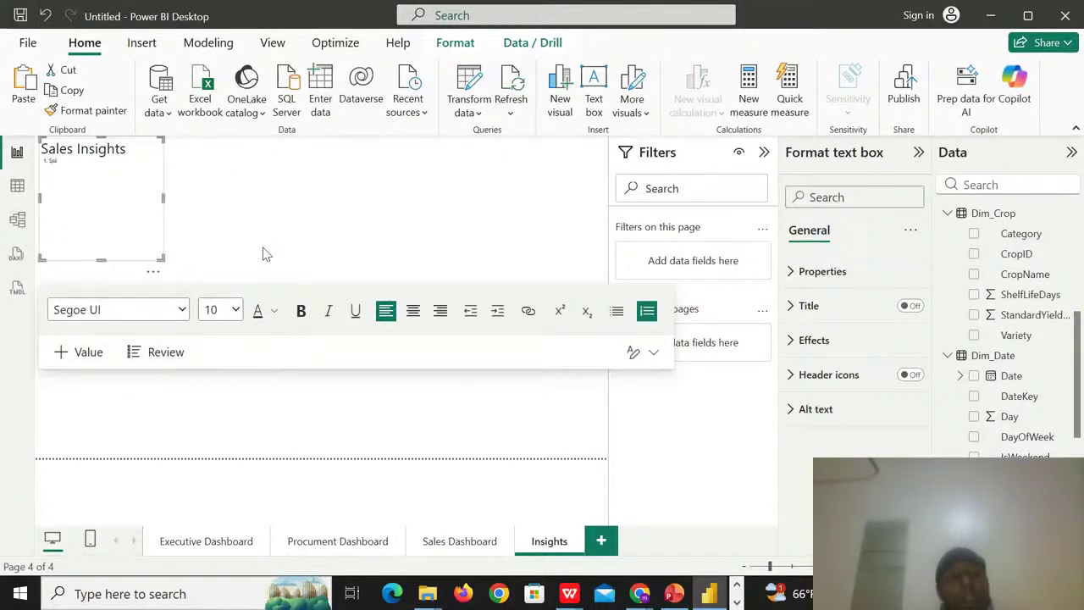
type("dfdfdfgfg")
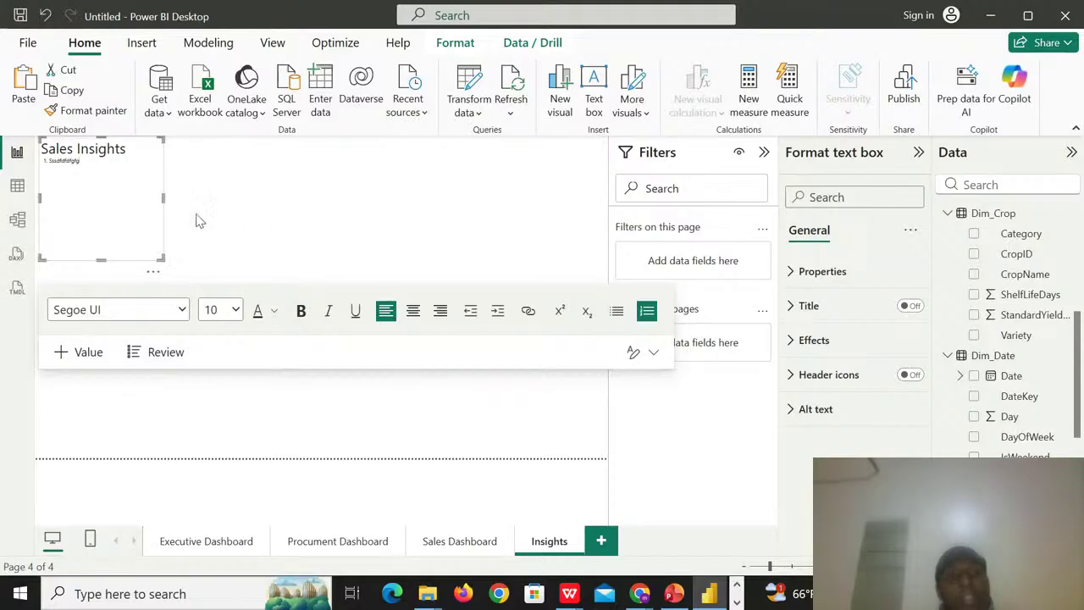
- Enlarge the Sales Insights text box to span the full page width and nearly the full page height
left_click_drag(163, 197, 574, 301)
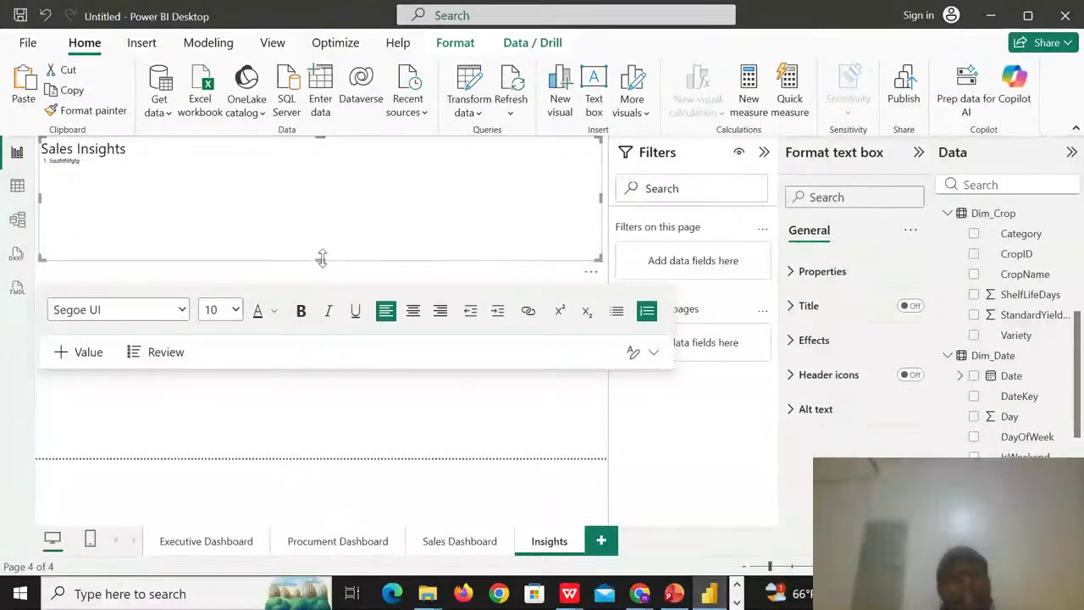
left_click_drag(322, 258, 326, 289)
left_click_drag(328, 345, 326, 420)
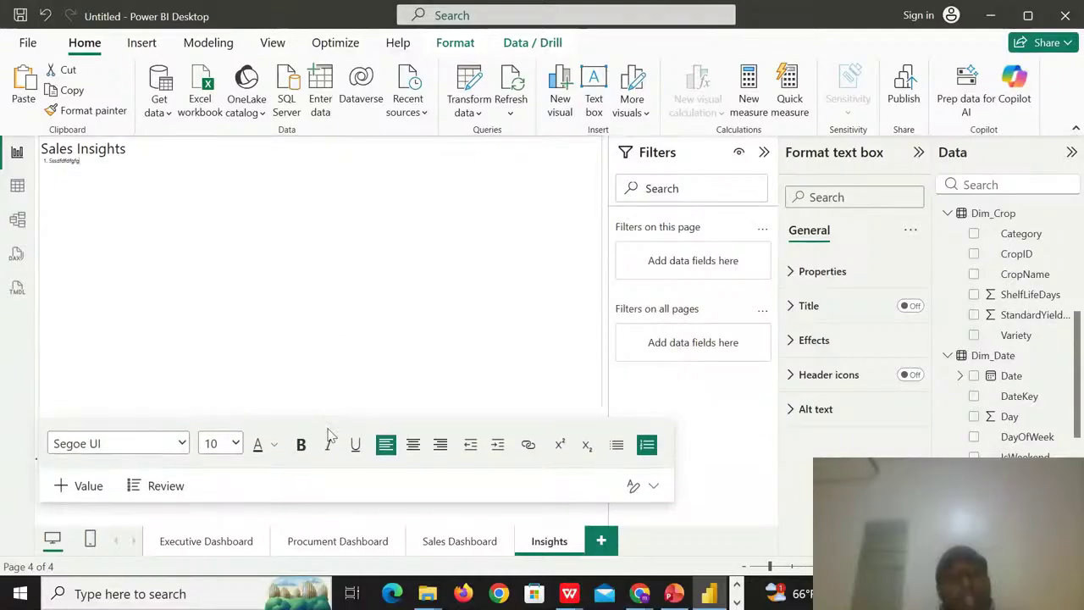
- Set the placeholder list item's font size to 32
left_click_drag(106, 164, 42, 149)
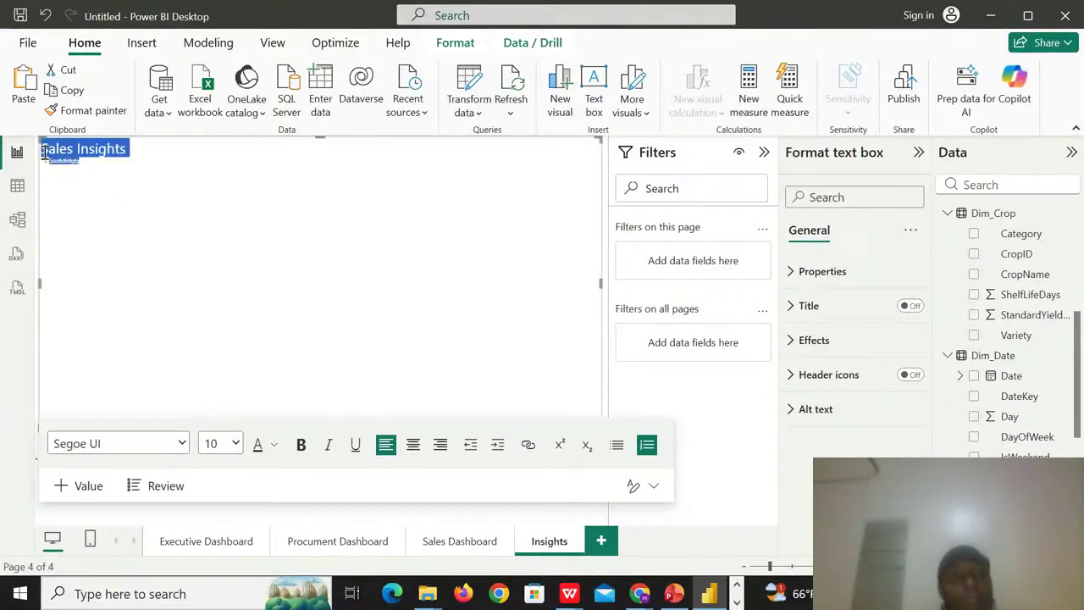
left_click(87, 162)
left_click_drag(87, 164, 49, 165)
left_click(236, 444)
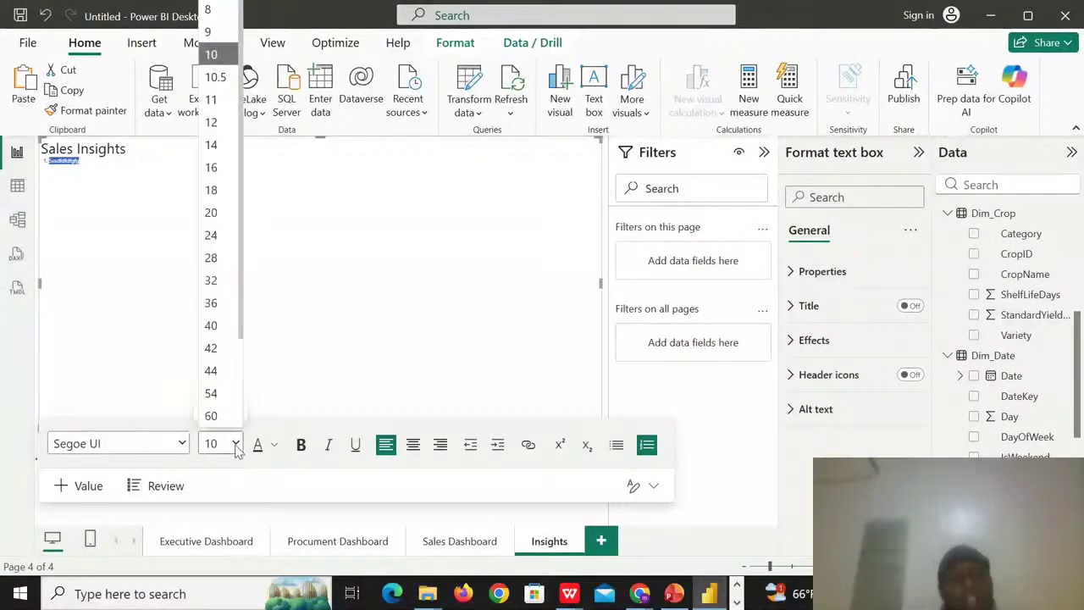
left_click(216, 279)
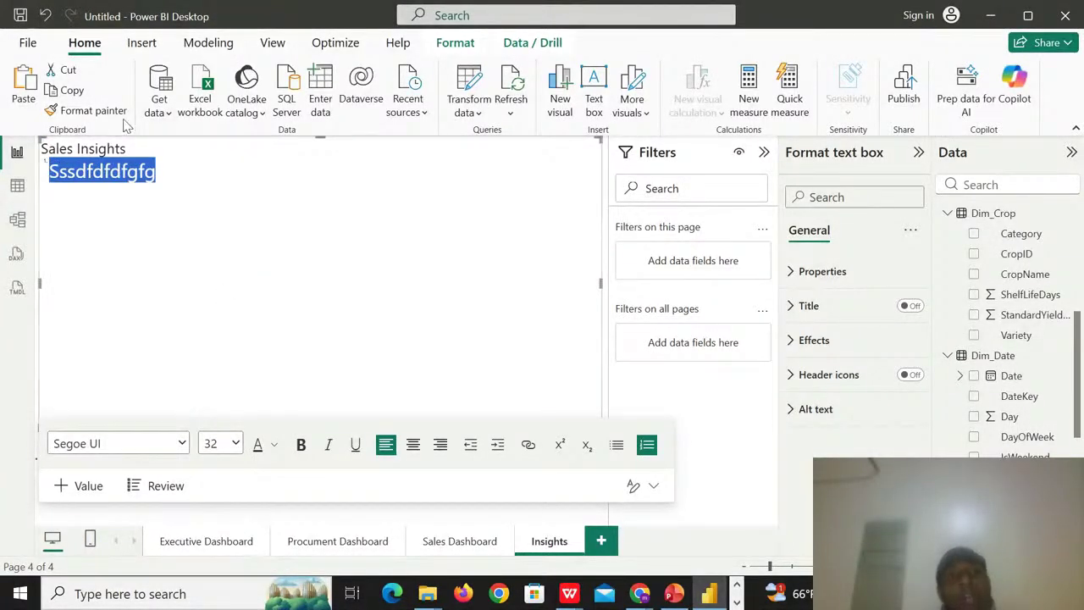
- Delete the placeholder list item and its numbering below the Sales Insights heading, and deselect the text box
left_click(175, 169)
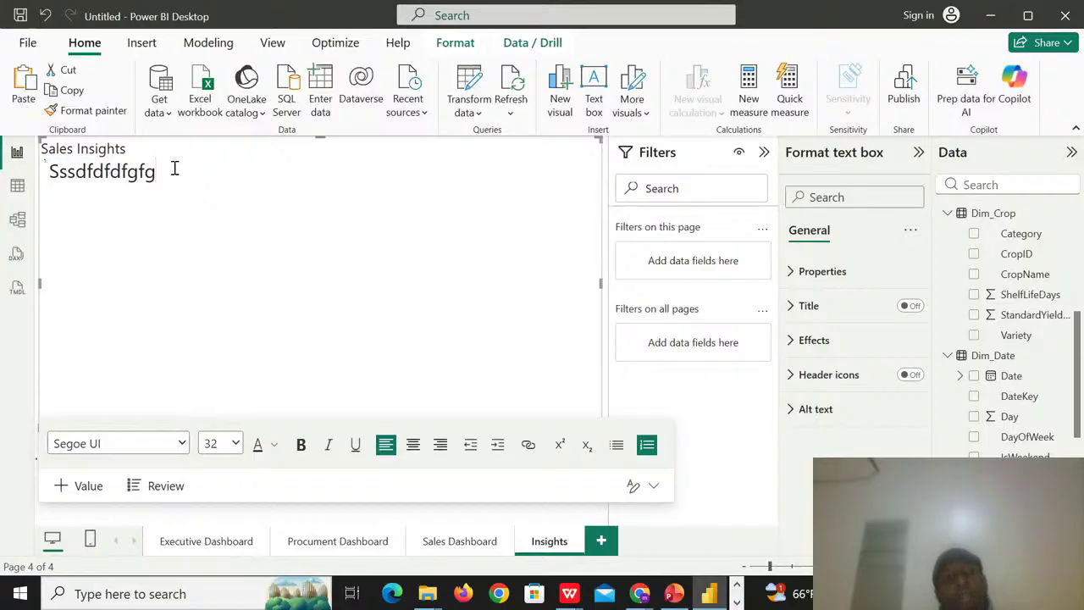
key("BackSpace")
key("BackSpace")
key("BackSpace")
key("BackSpace")
key("BackSpace")
key("BackSpace")
key("BackSpace")
key("BackSpace")
key("BackSpace")
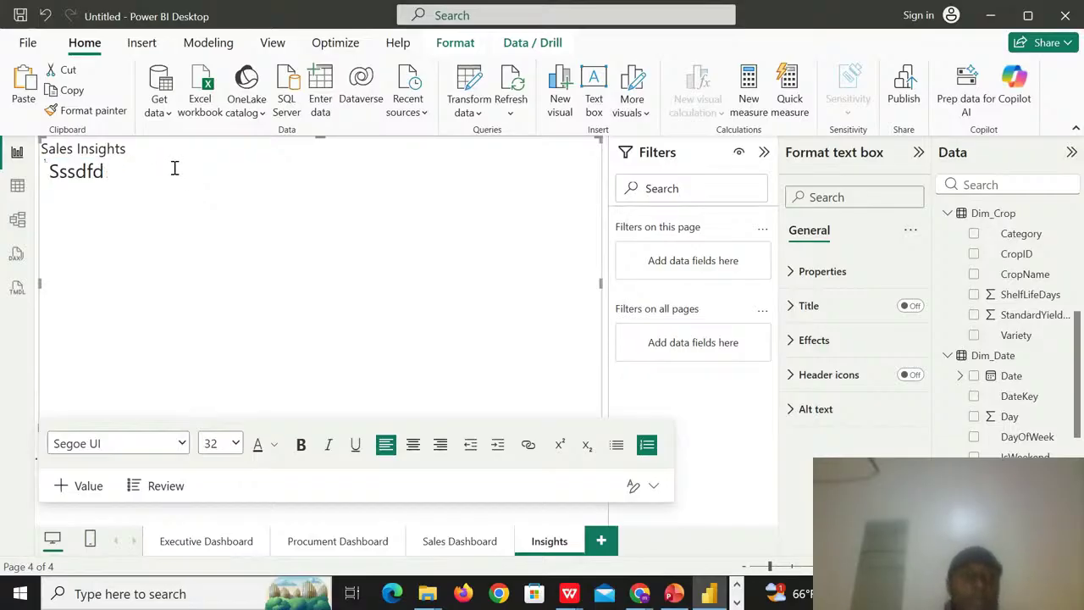
key("BackSpace")
key("BackSpace")
key("BackSpace")
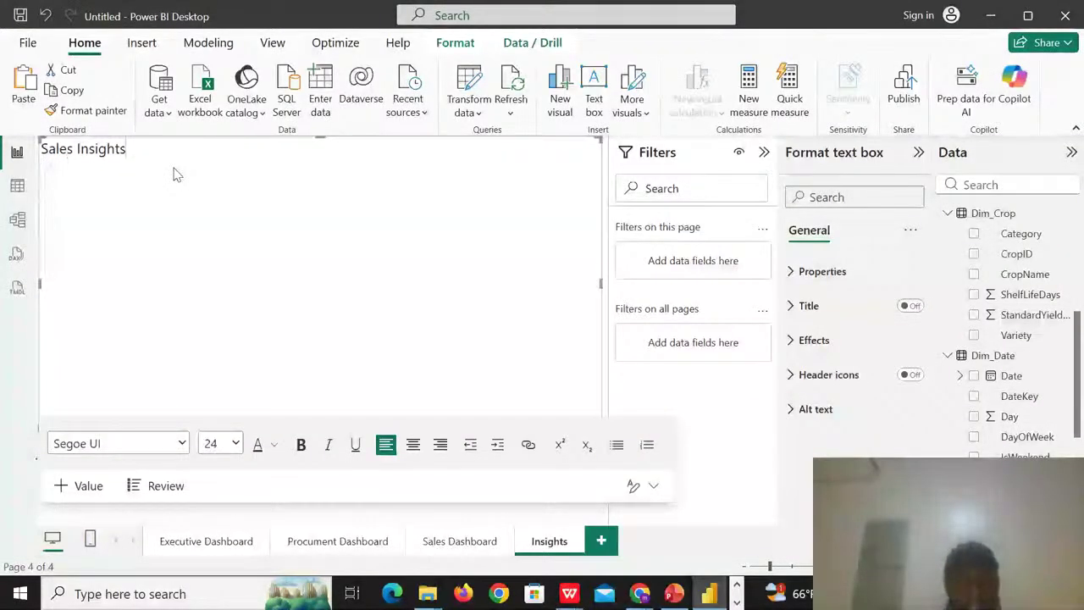
left_click(281, 507)
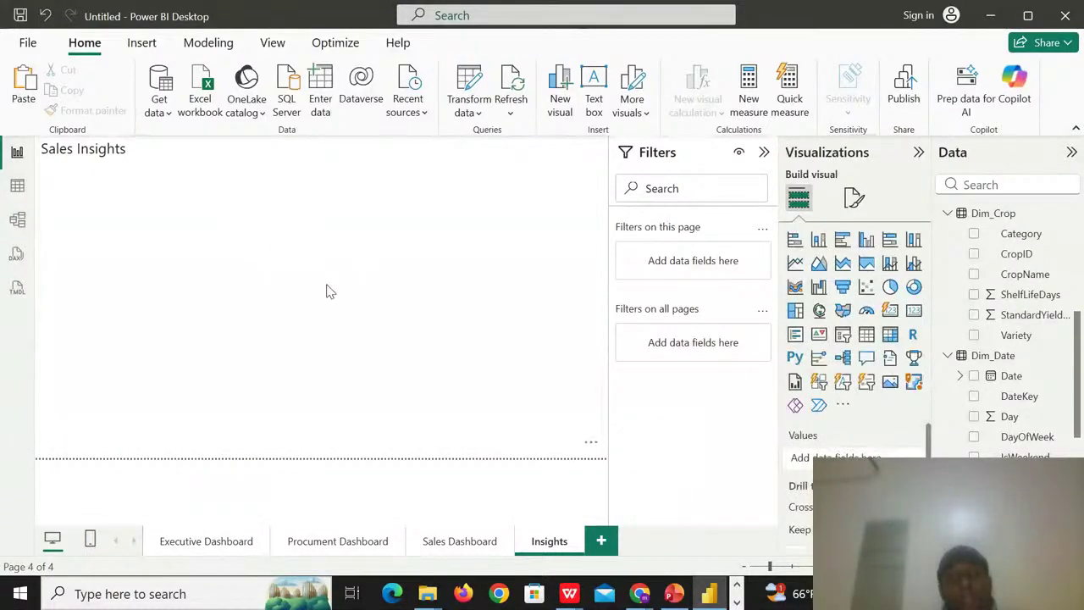
- Remove the word "Sales" from the text box heading so it reads "Insights"
left_click(78, 148)
key("BackSpace")
key("BackSpace")
key("BackSpace")
key("BackSpace")
key("BackSpace")
key("BackSpace")
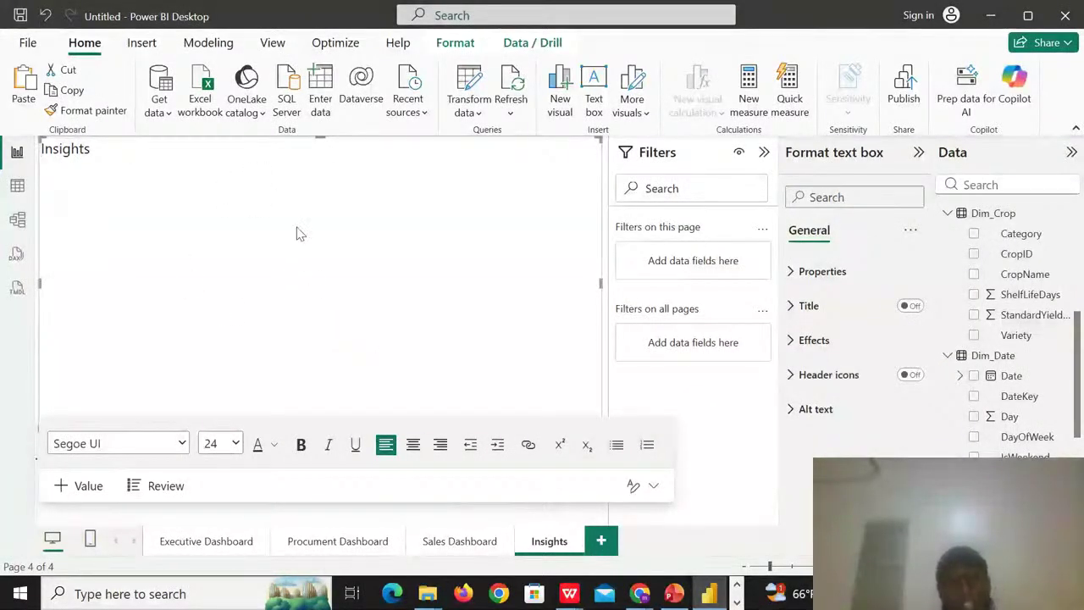
- Add a fifth report page and name it "Recommendations"
left_click(601, 542)
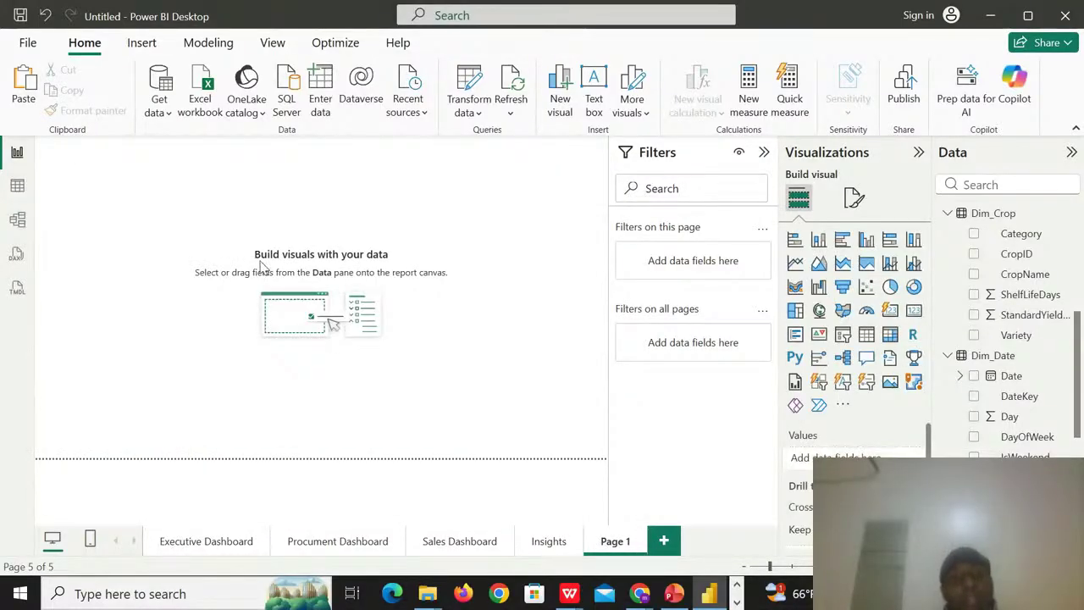
double_click(624, 541)
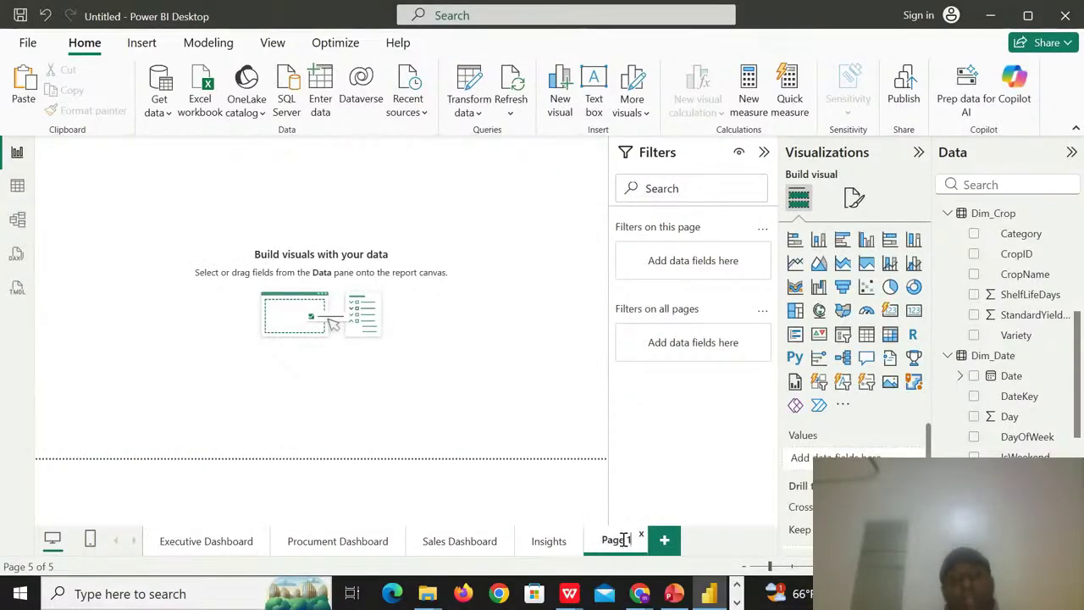
key("BackSpace")
key("BackSpace")
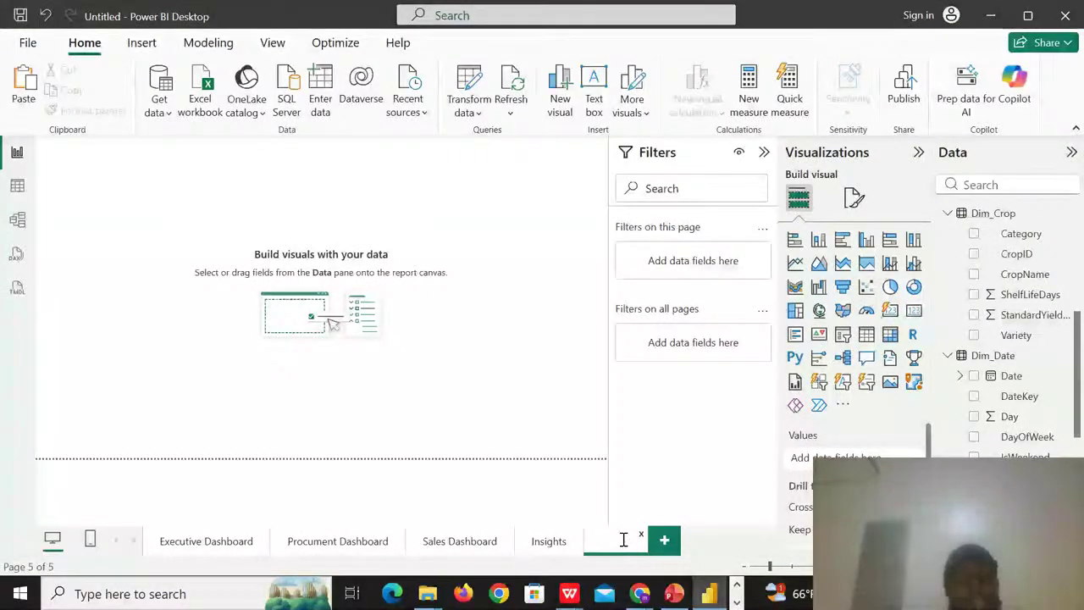
type("Reco")
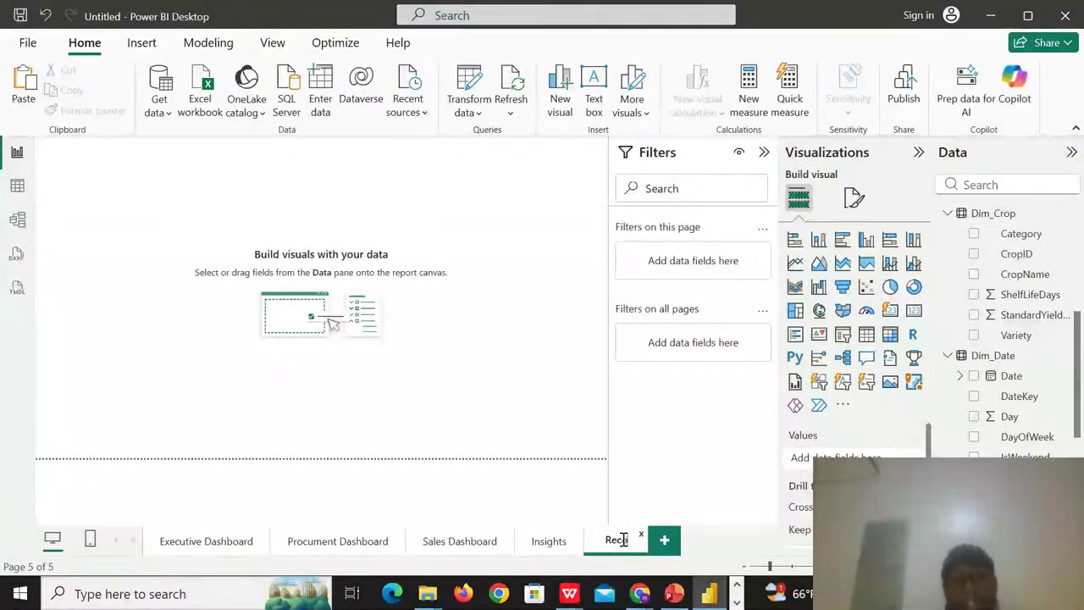
type("mmendation")
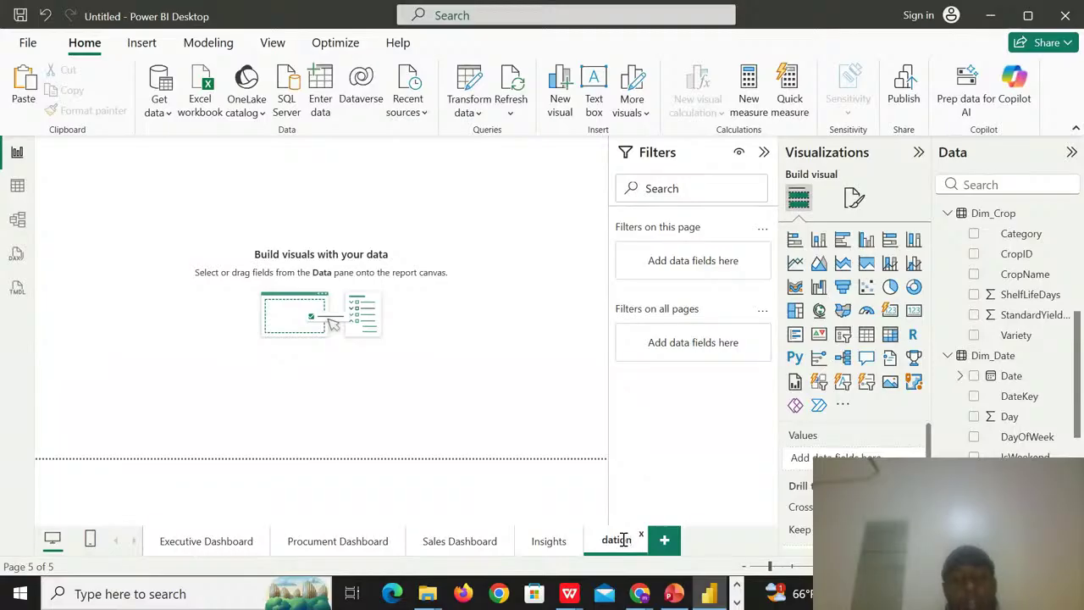
type("s")
key("Return")
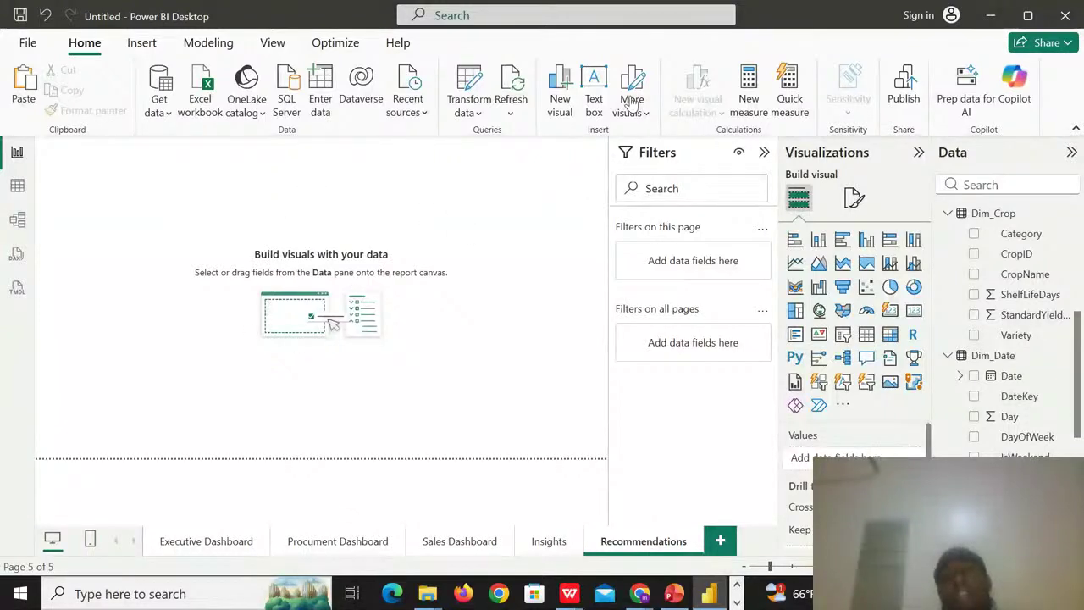
- Add a text box with the size 24 heading "Recommendations" and three empty numbered items, and enlarge it to fill the page
left_click(592, 95)
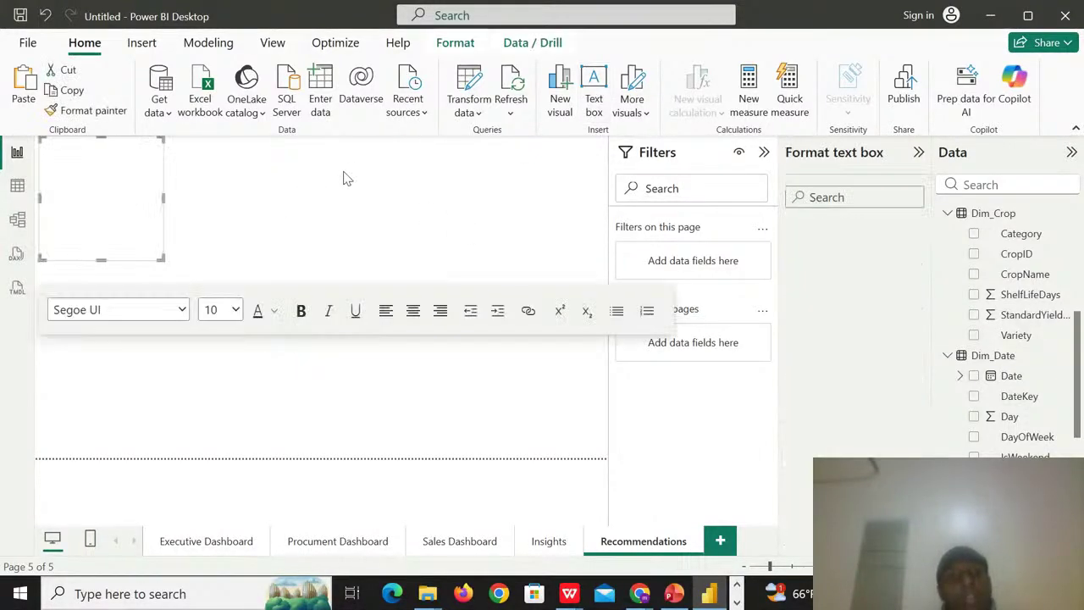
left_click(236, 309)
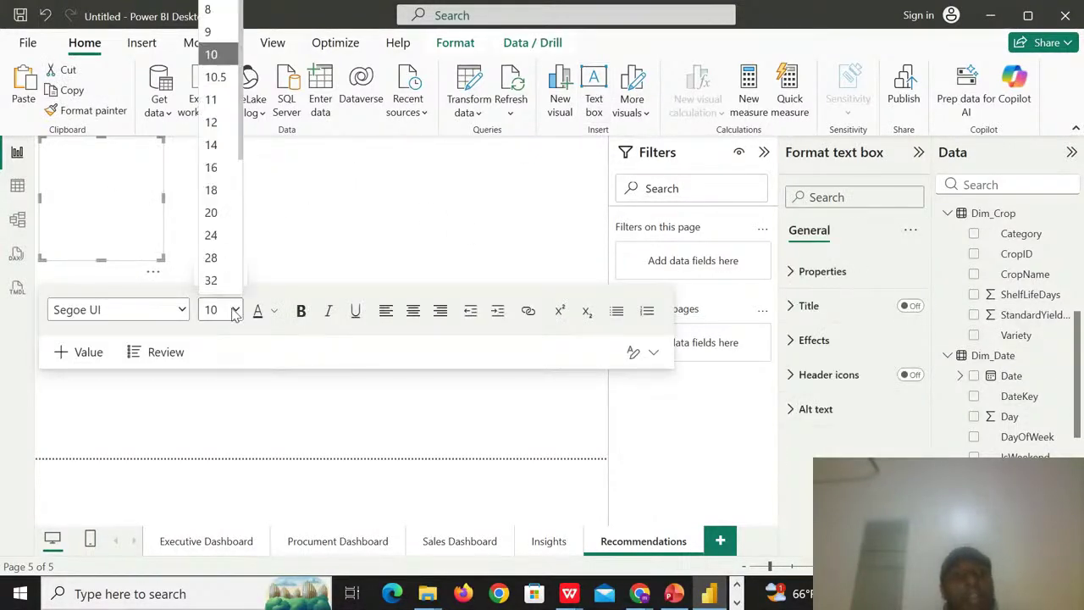
left_click(218, 221)
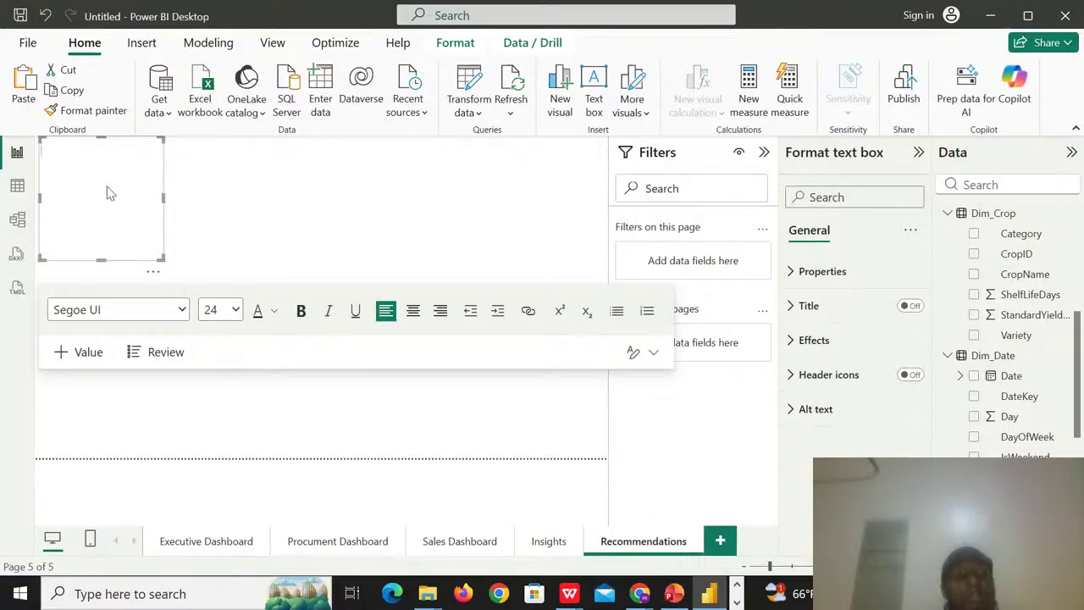
type("Rec")
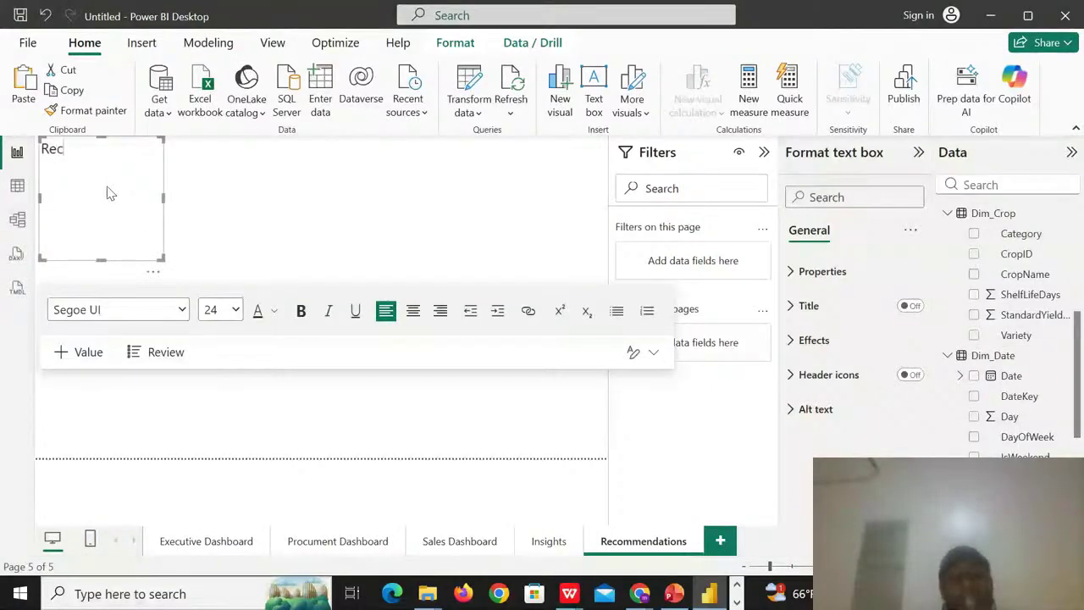
type("ommendations")
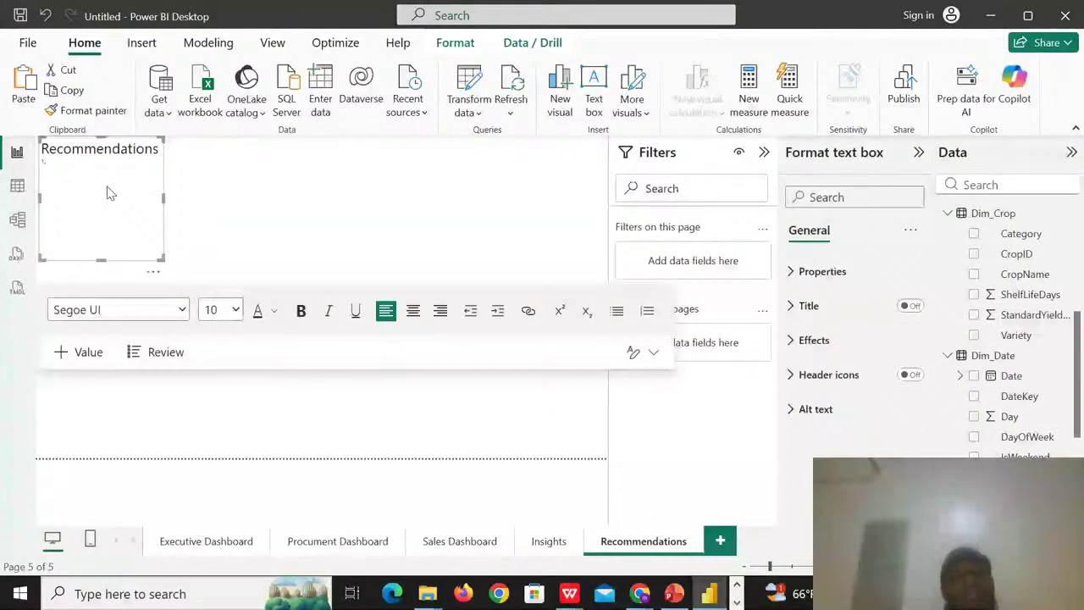
key("Return")
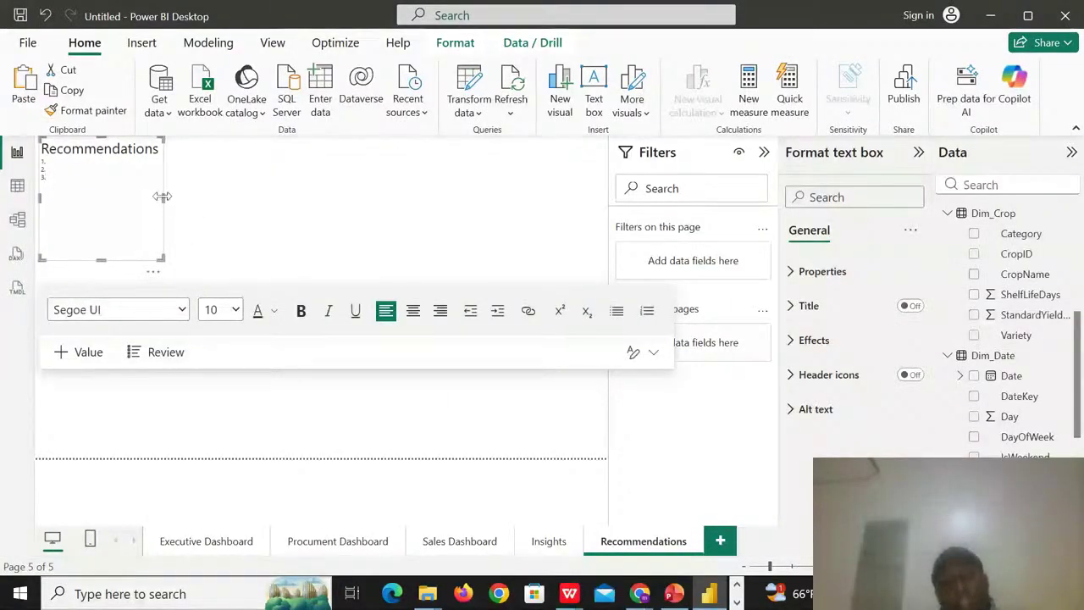
left_click_drag(166, 201, 598, 268)
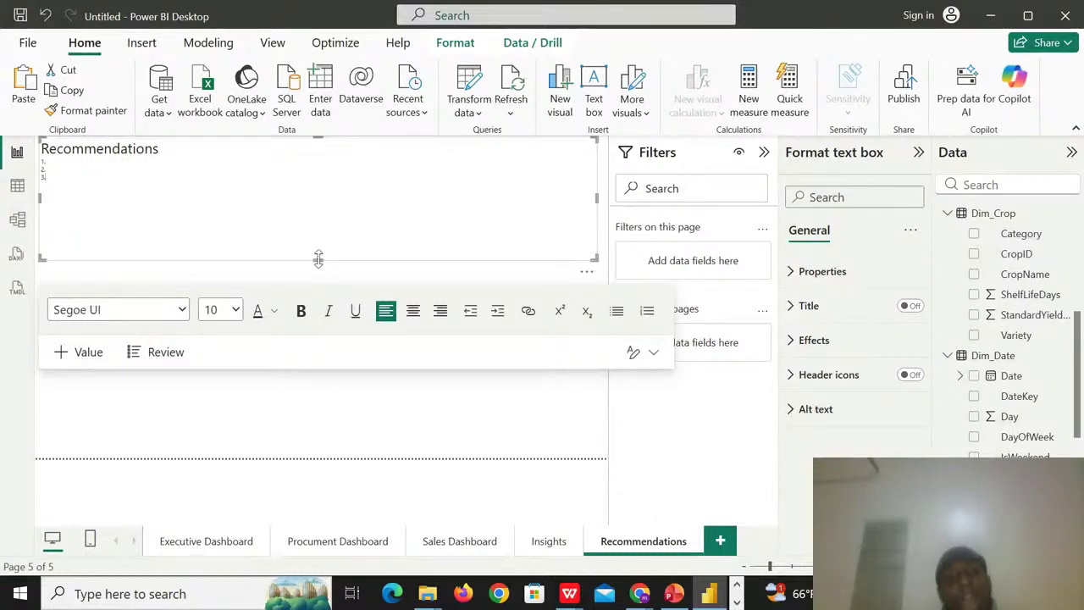
left_click_drag(318, 269, 322, 486)
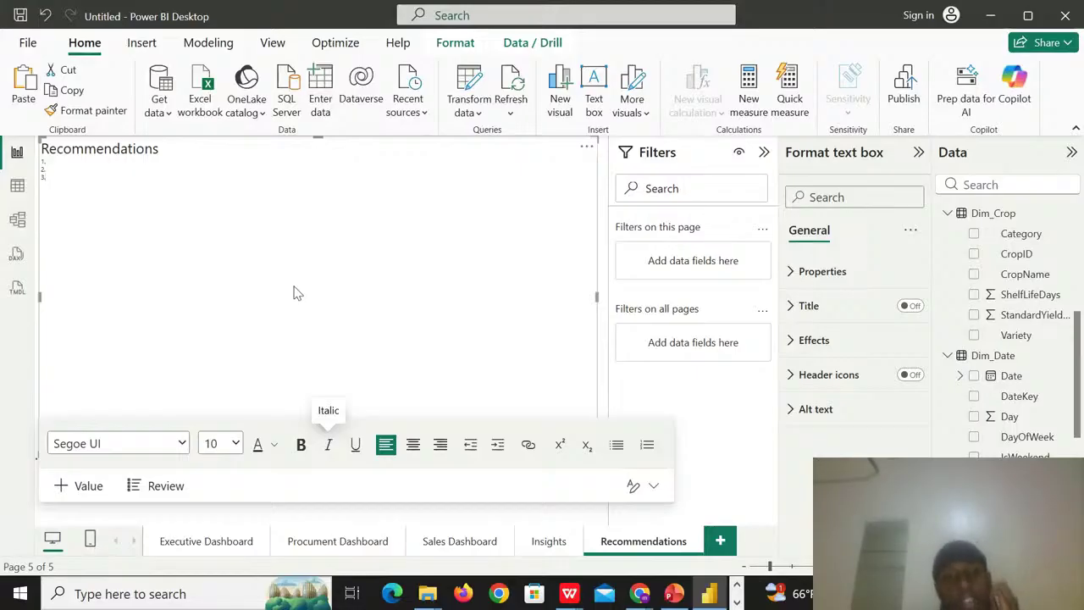
left_click(216, 550)
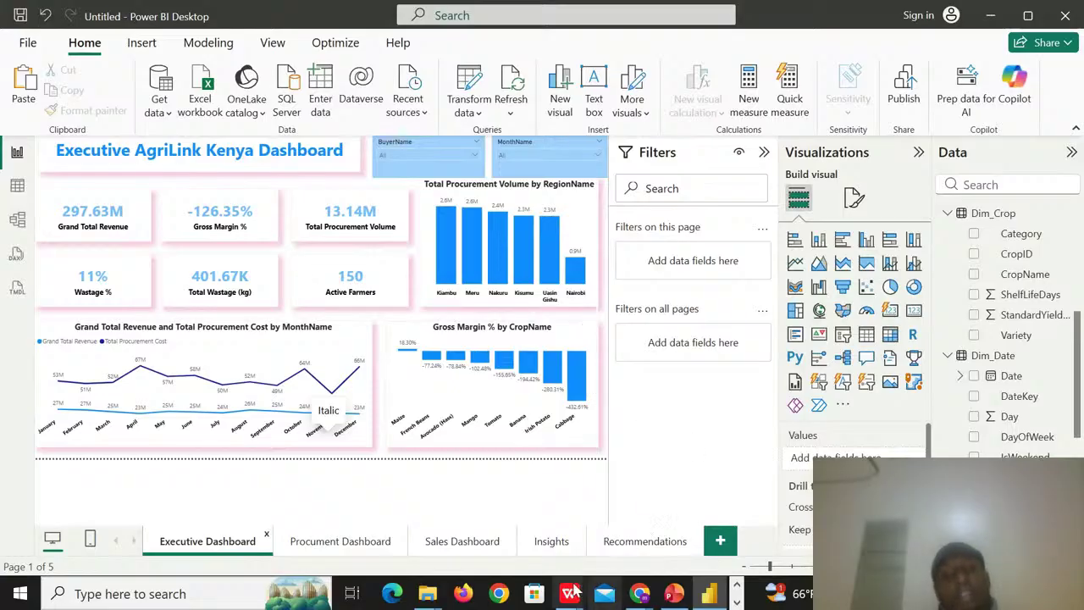
left_click(555, 544)
left_click(669, 542)
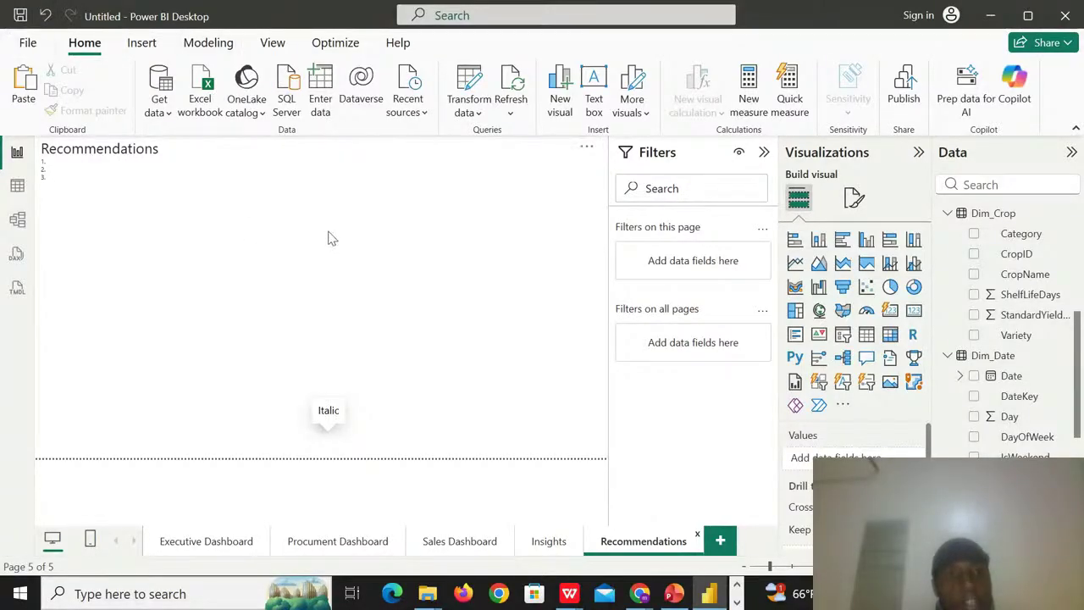
- Save the report as AgriLinkProjectDashboards in the Downloads folder
left_click(20, 17)
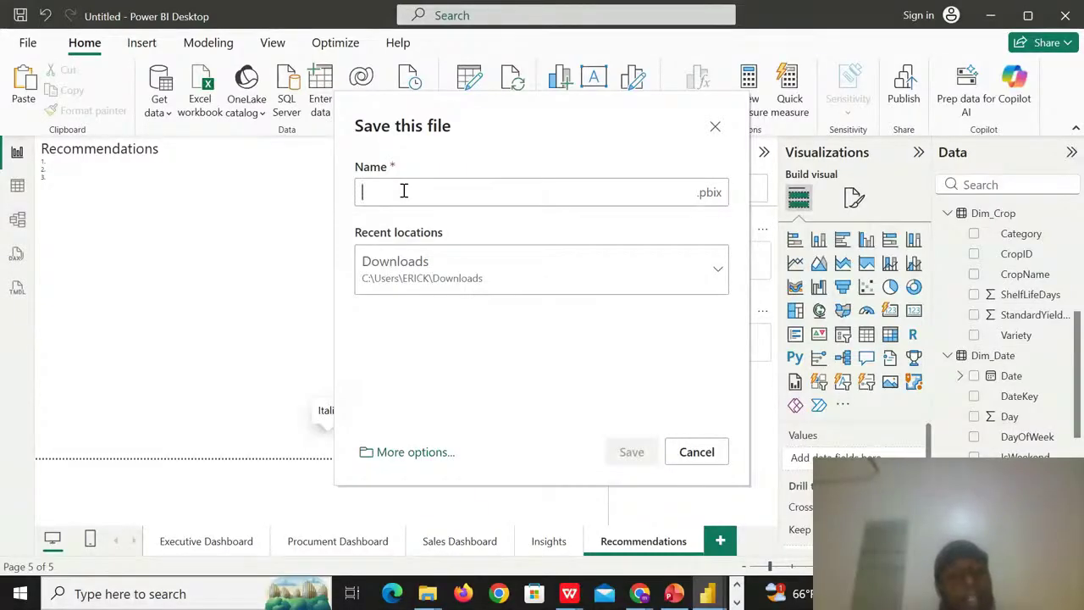
type("Agr")
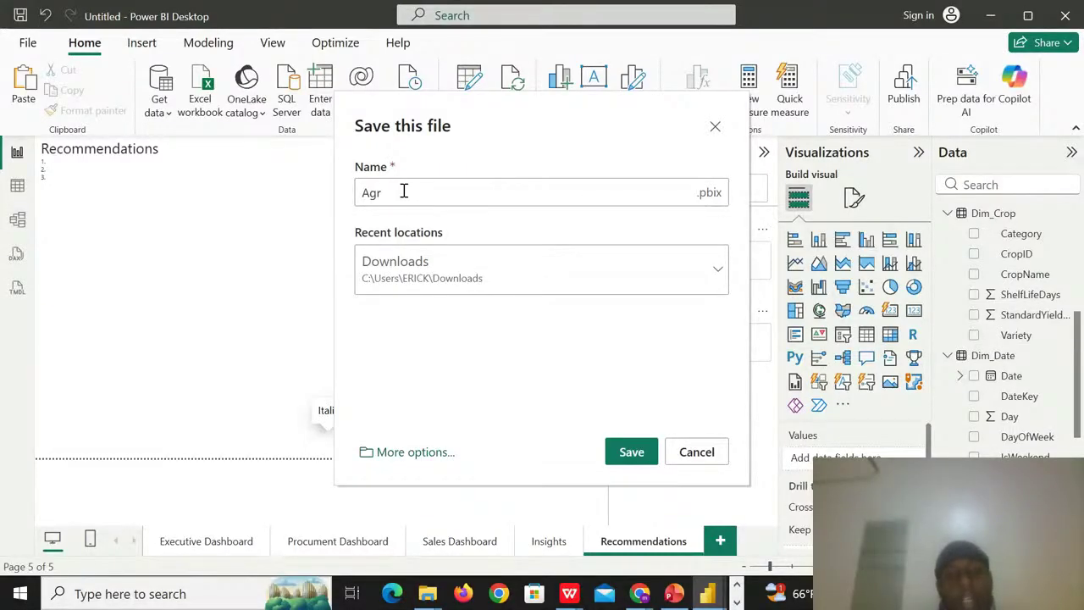
type("iLin")
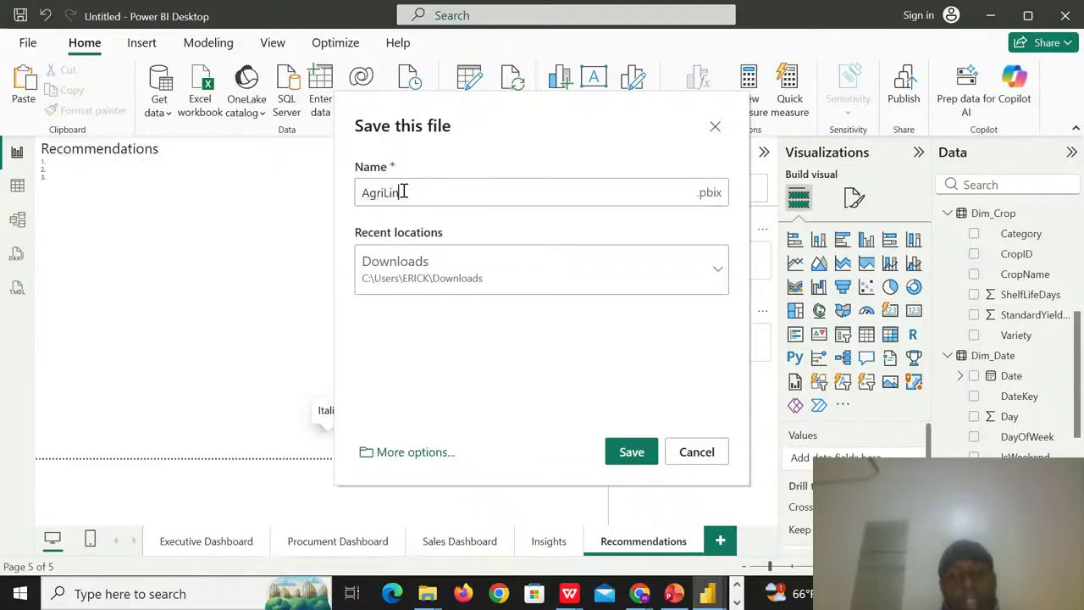
type("kP")
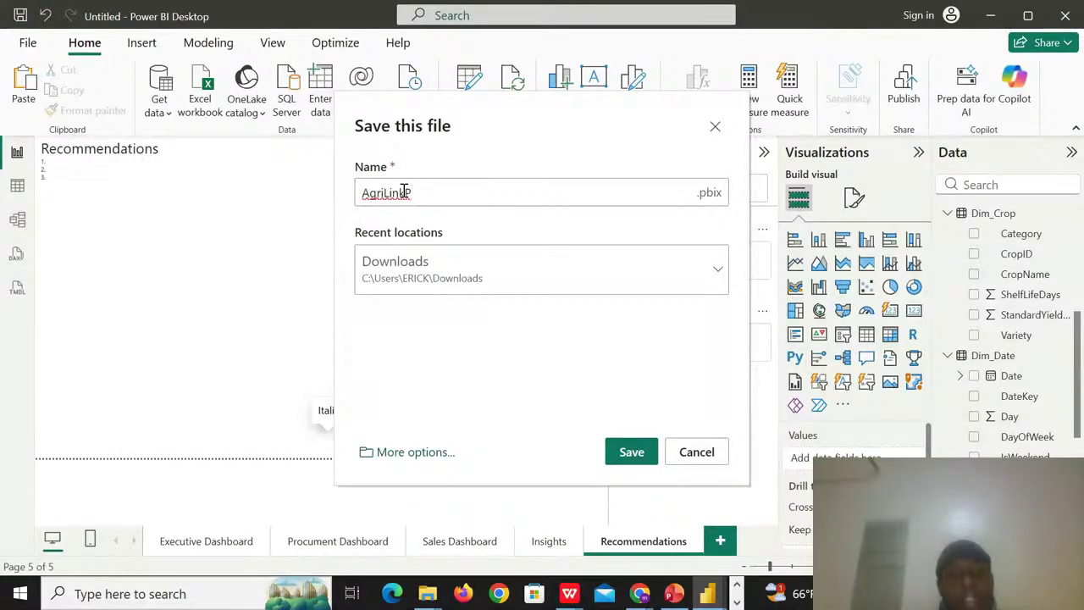
type("roje")
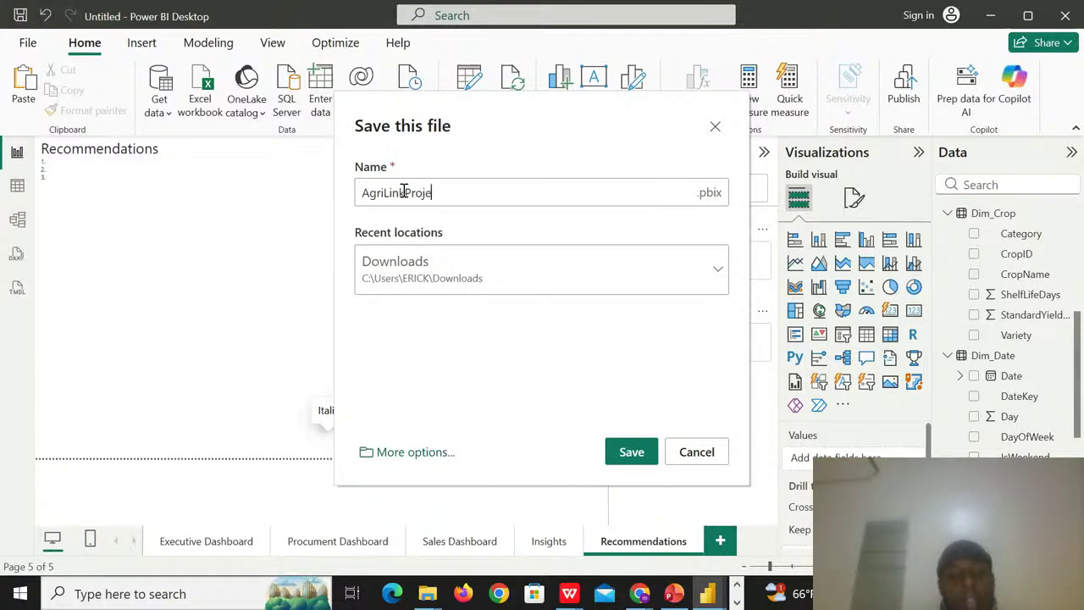
type("ct")
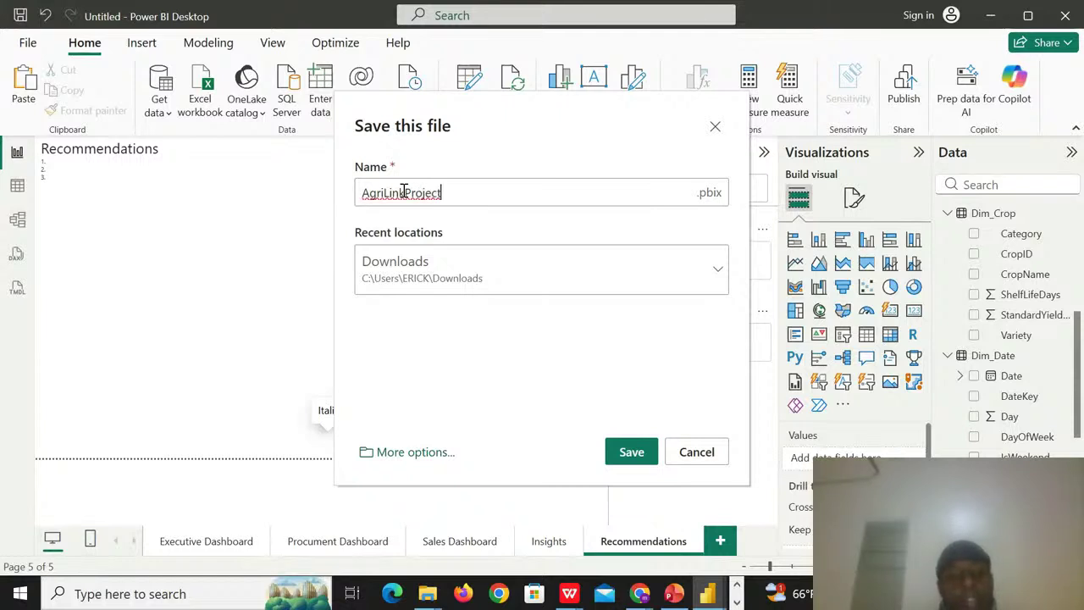
type("Dash")
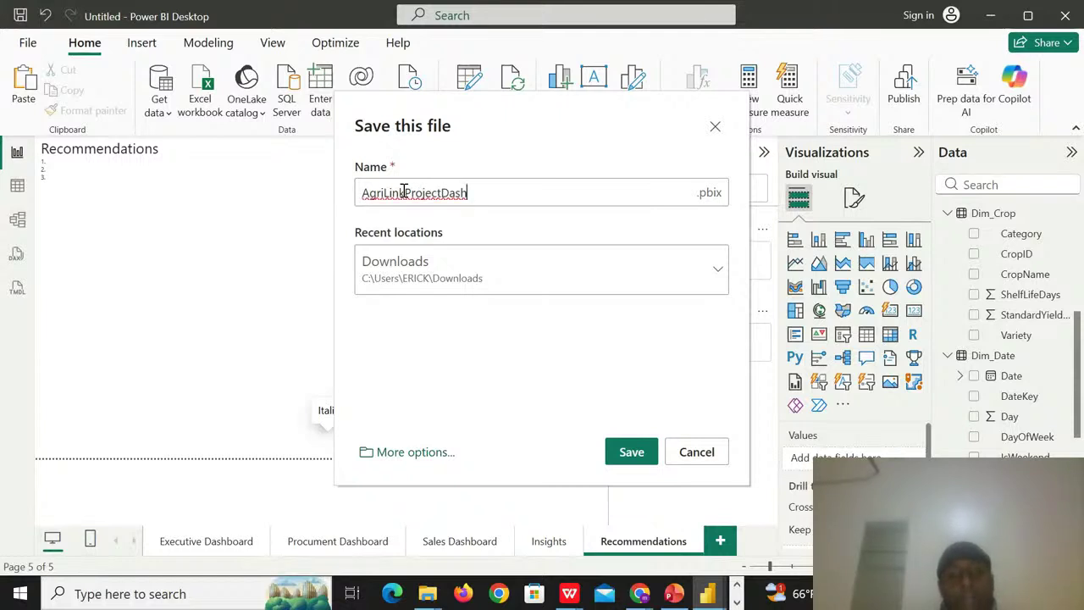
type("boards")
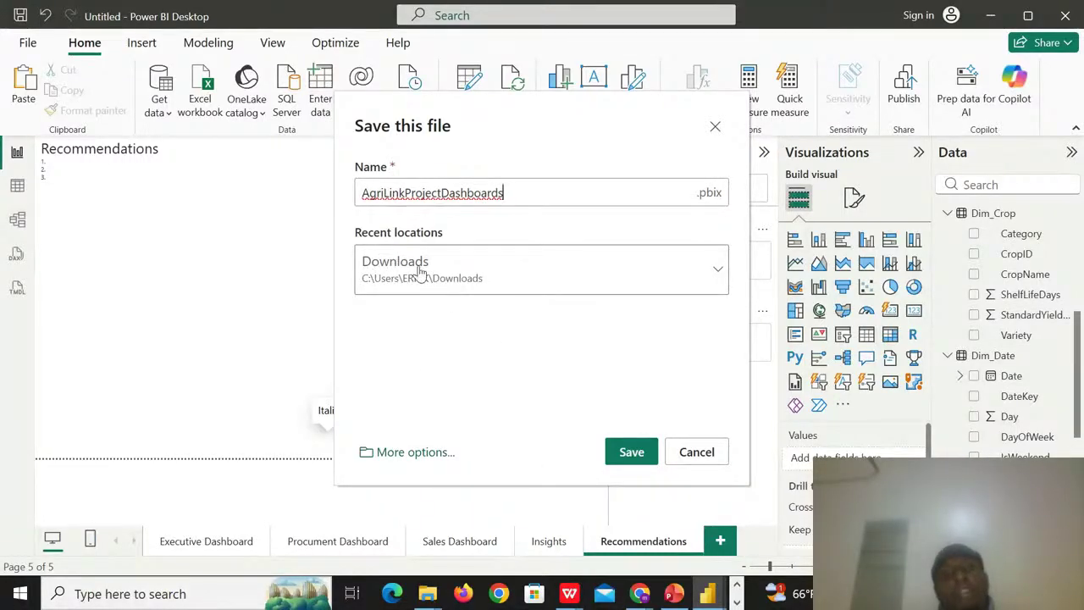
left_click(631, 453)
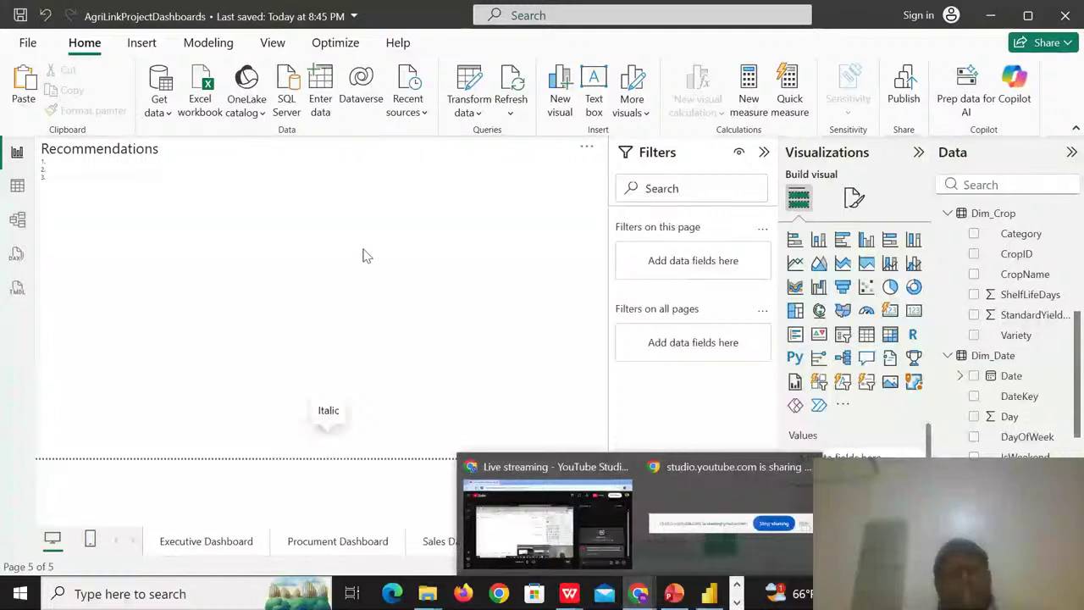
left_click(462, 541)
left_click(339, 542)
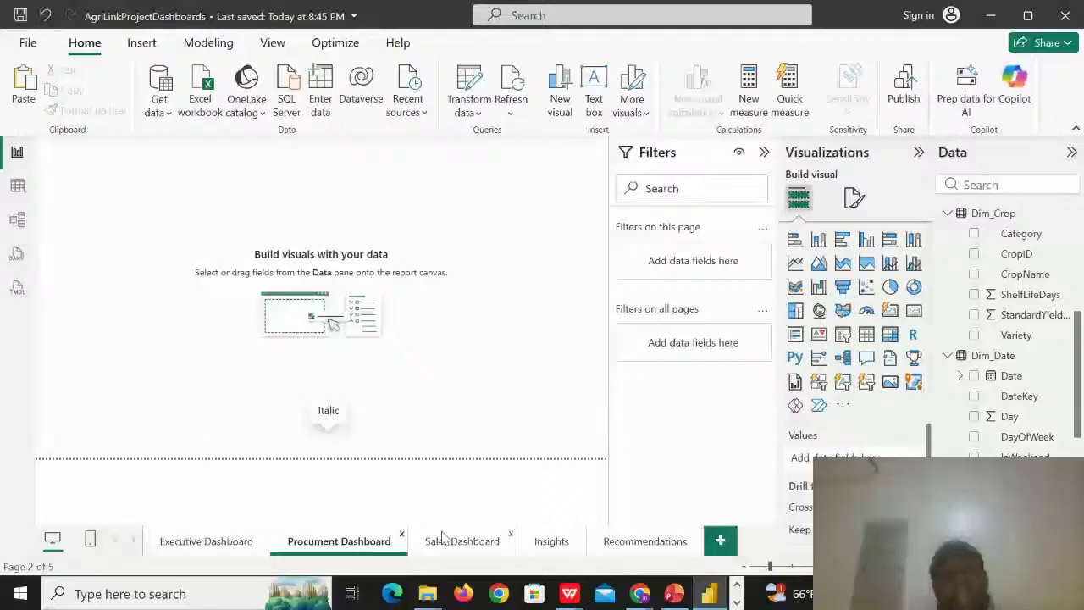
left_click(645, 541)
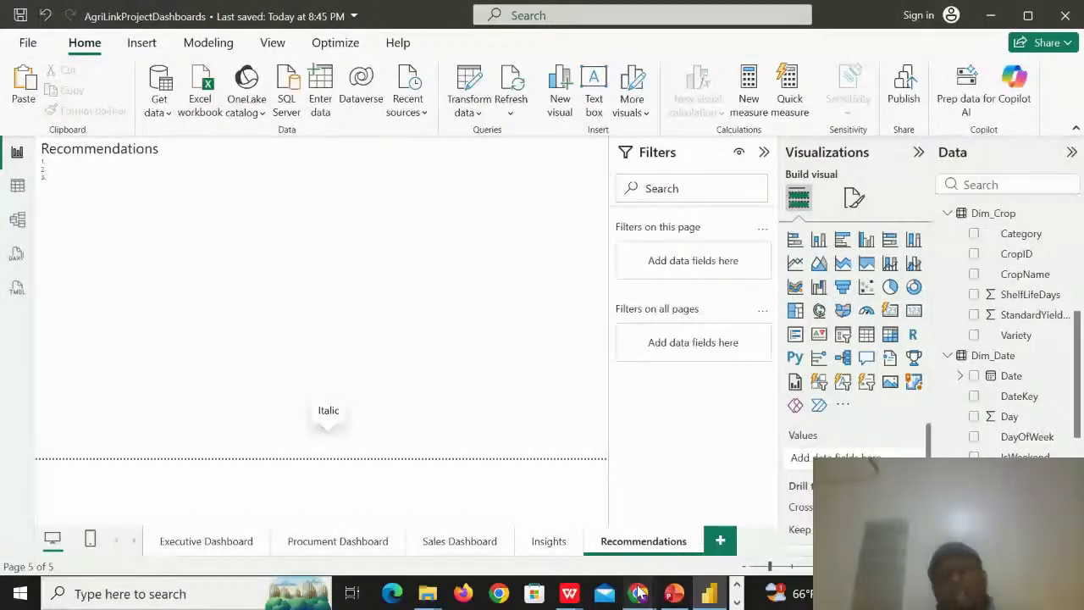
- Switch to the YouTube Studio live streaming page in Chrome and end the live stream
mouse_move(639, 593)
left_click(555, 508)
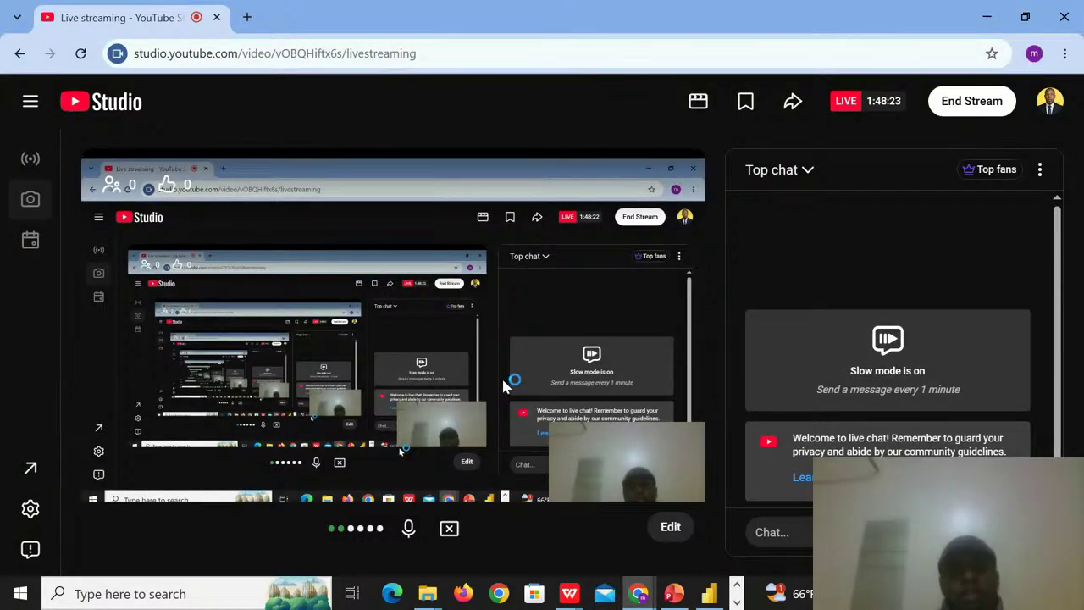
left_click(972, 101)
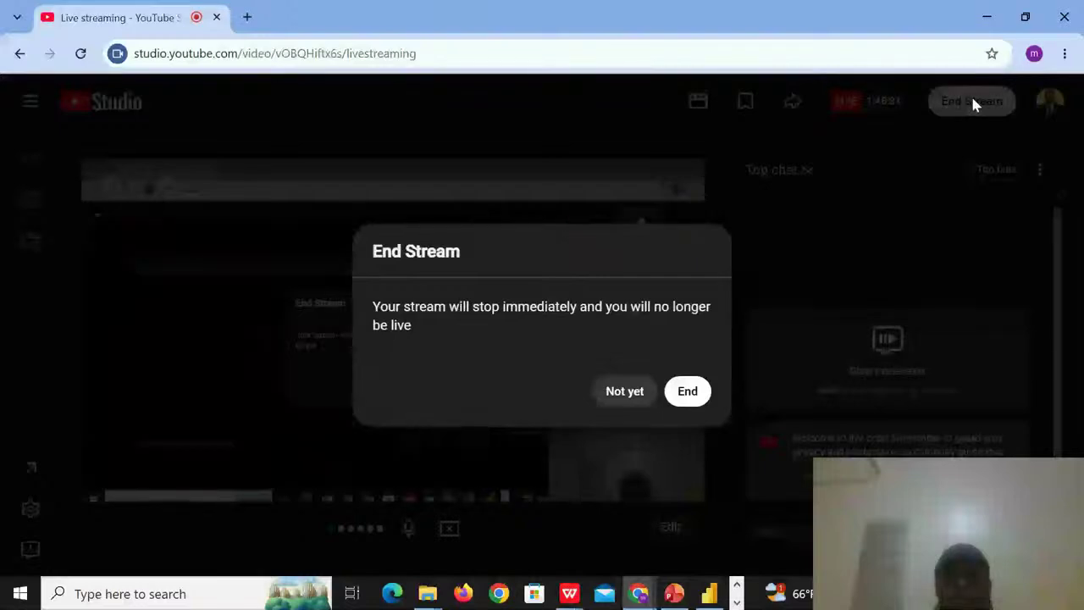